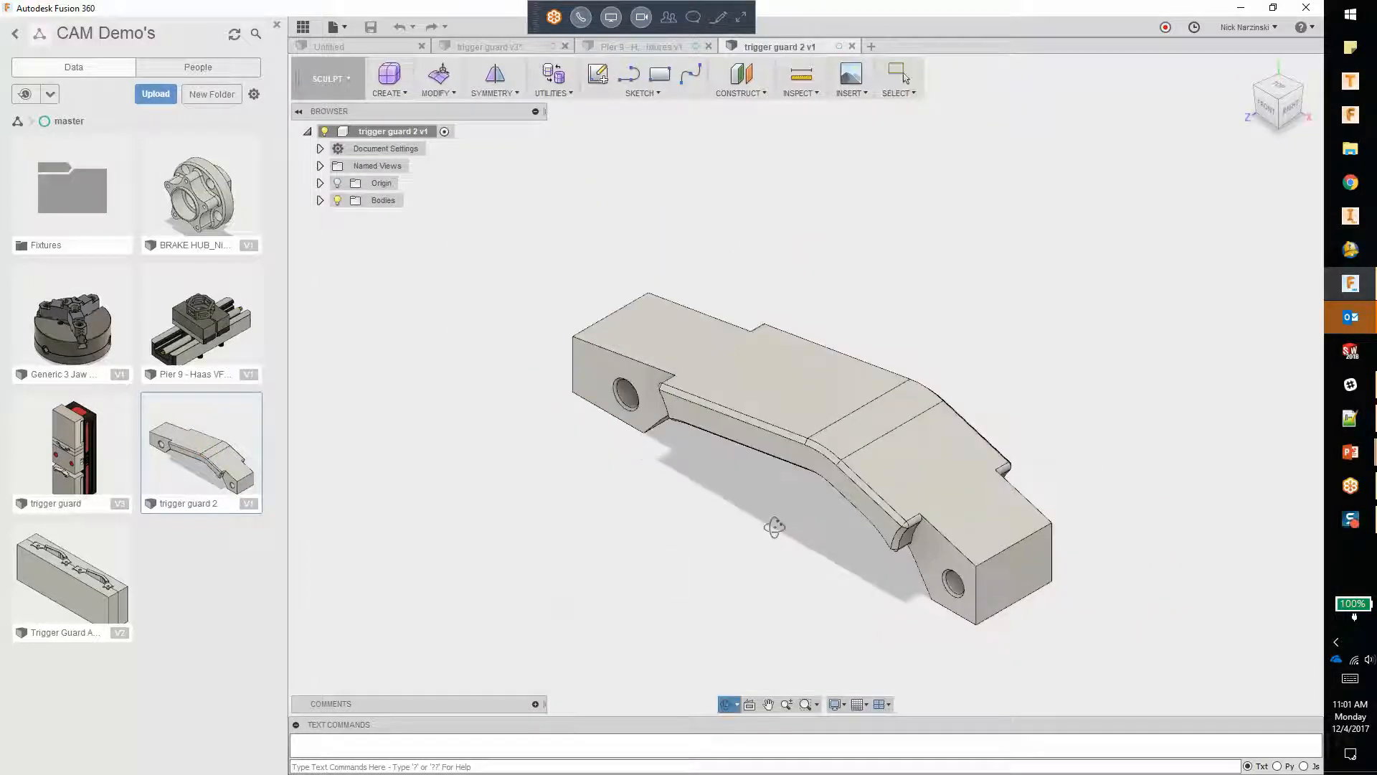
Step: Create a component from Body1 of the trigger guard
middle_click_drag(721, 535, 664, 431, "shift")
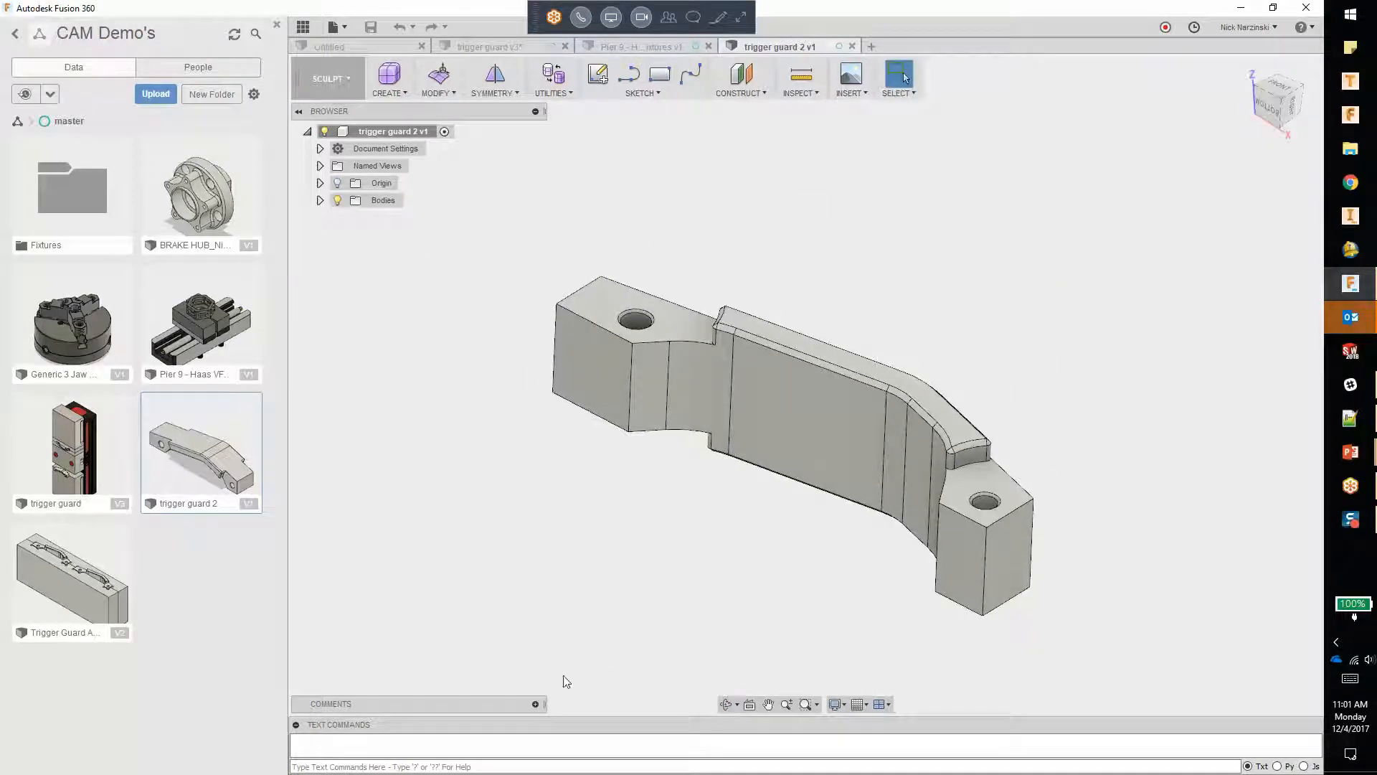
left_click(320, 200)
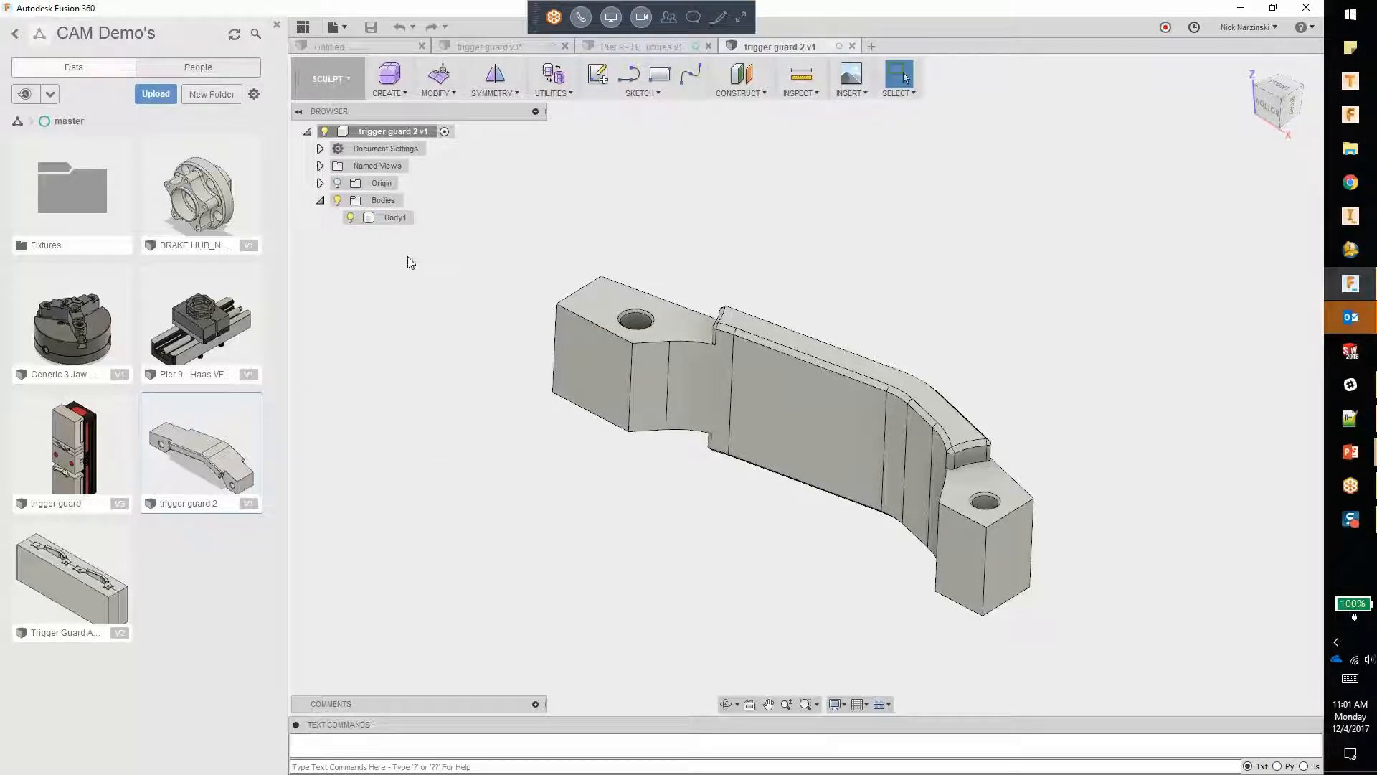
right_click(380, 218)
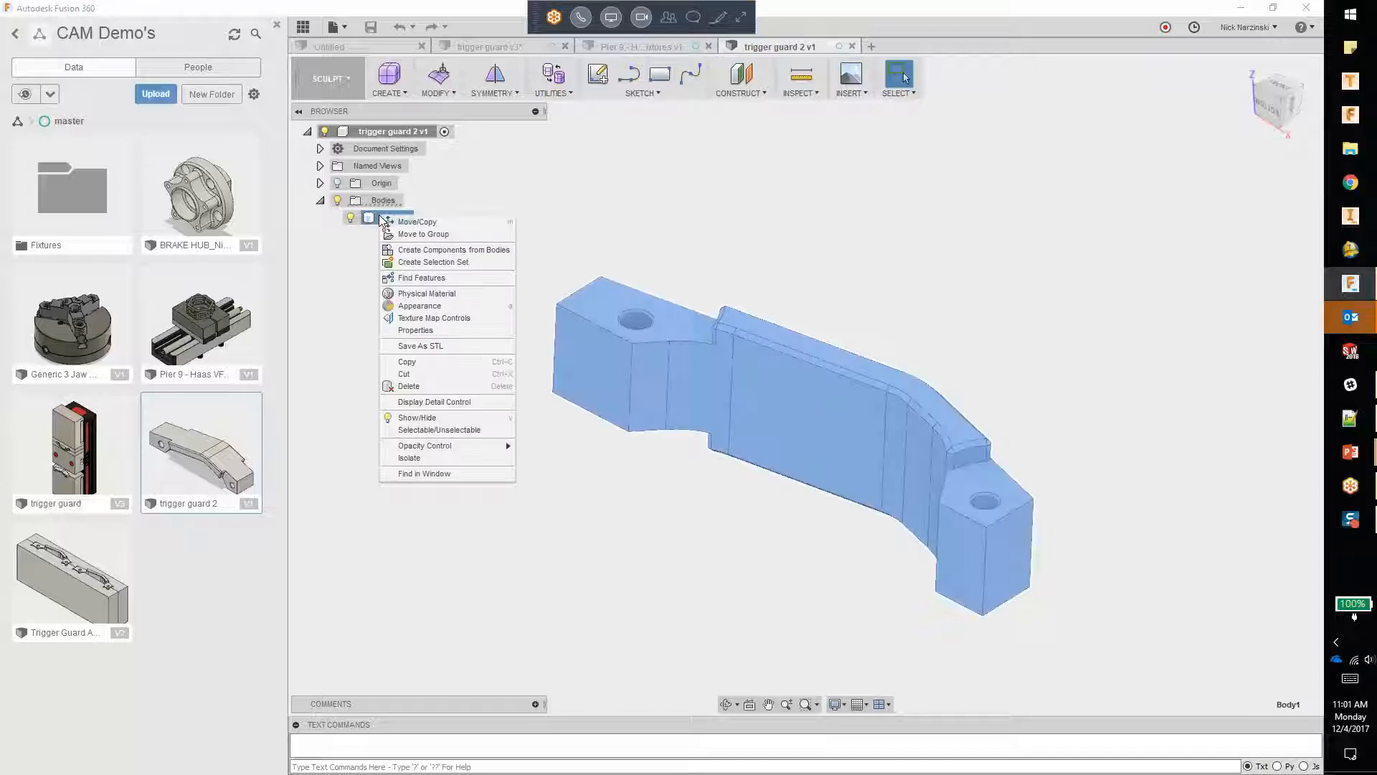
left_click(461, 253)
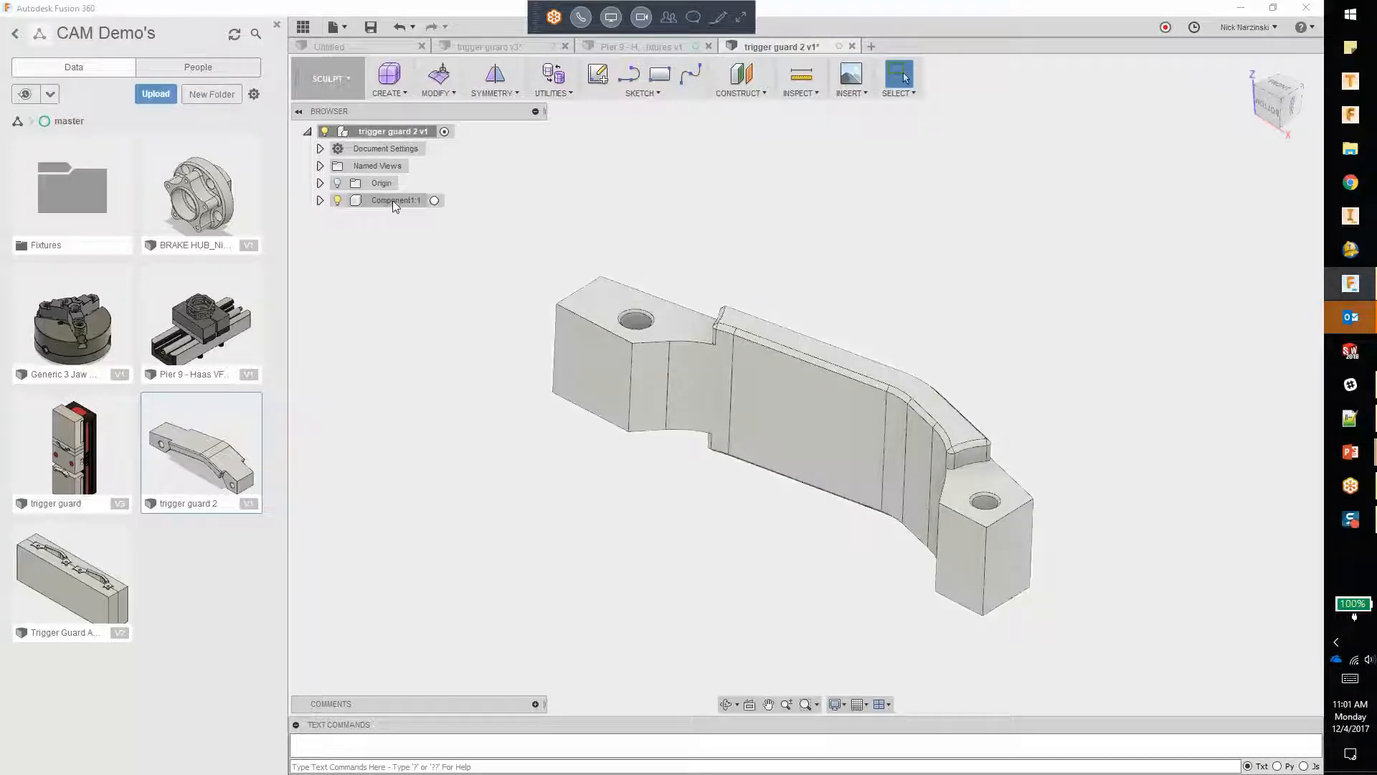
Step: Expand the new component down to its body and make that component the active one
left_click(320, 200)
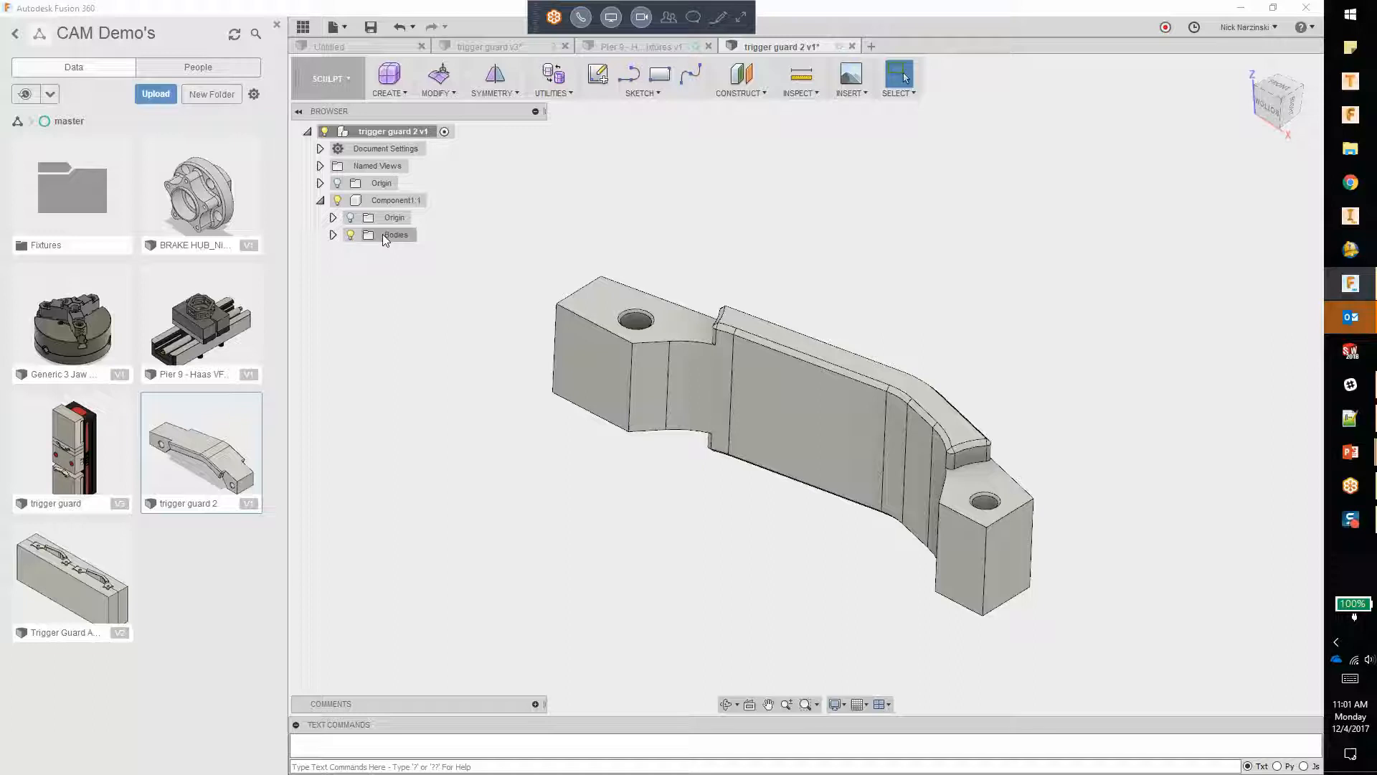
left_click(333, 234)
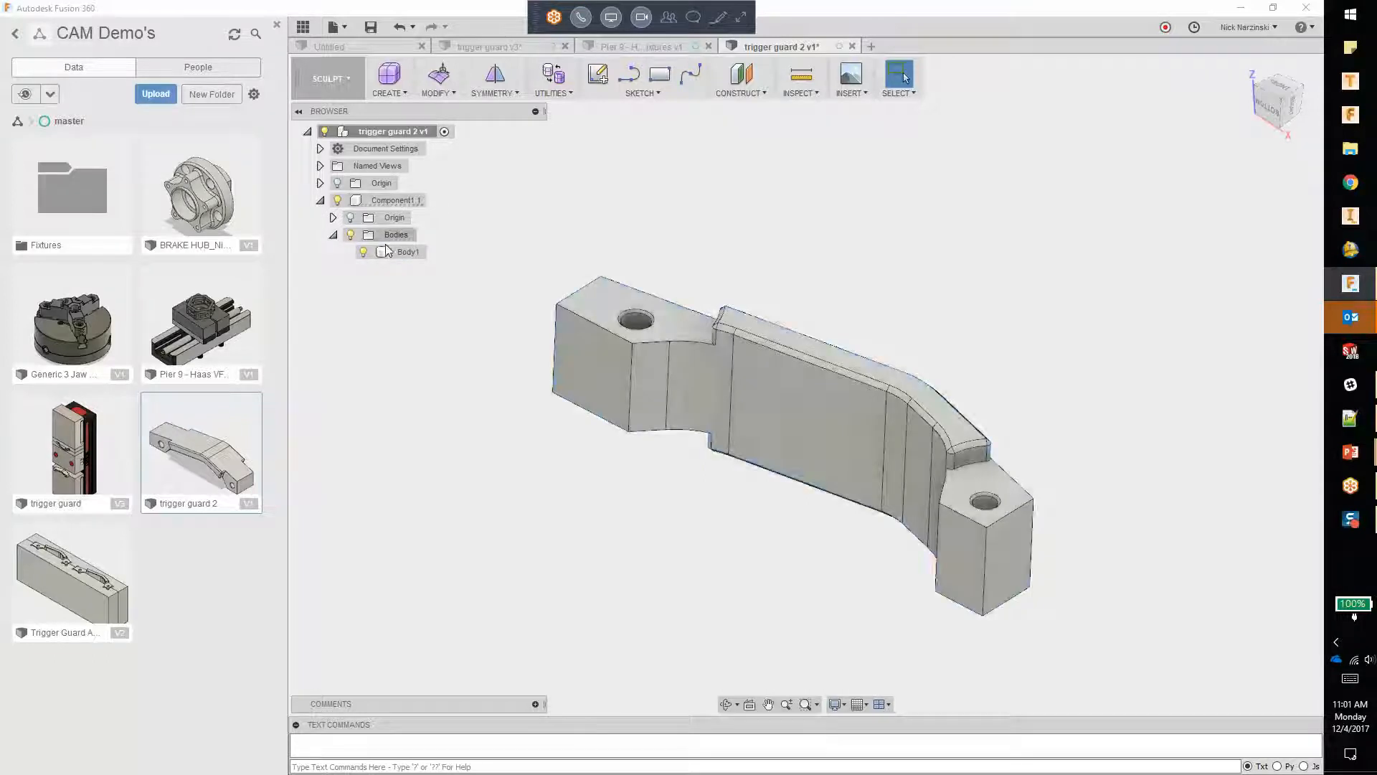
left_click(405, 252)
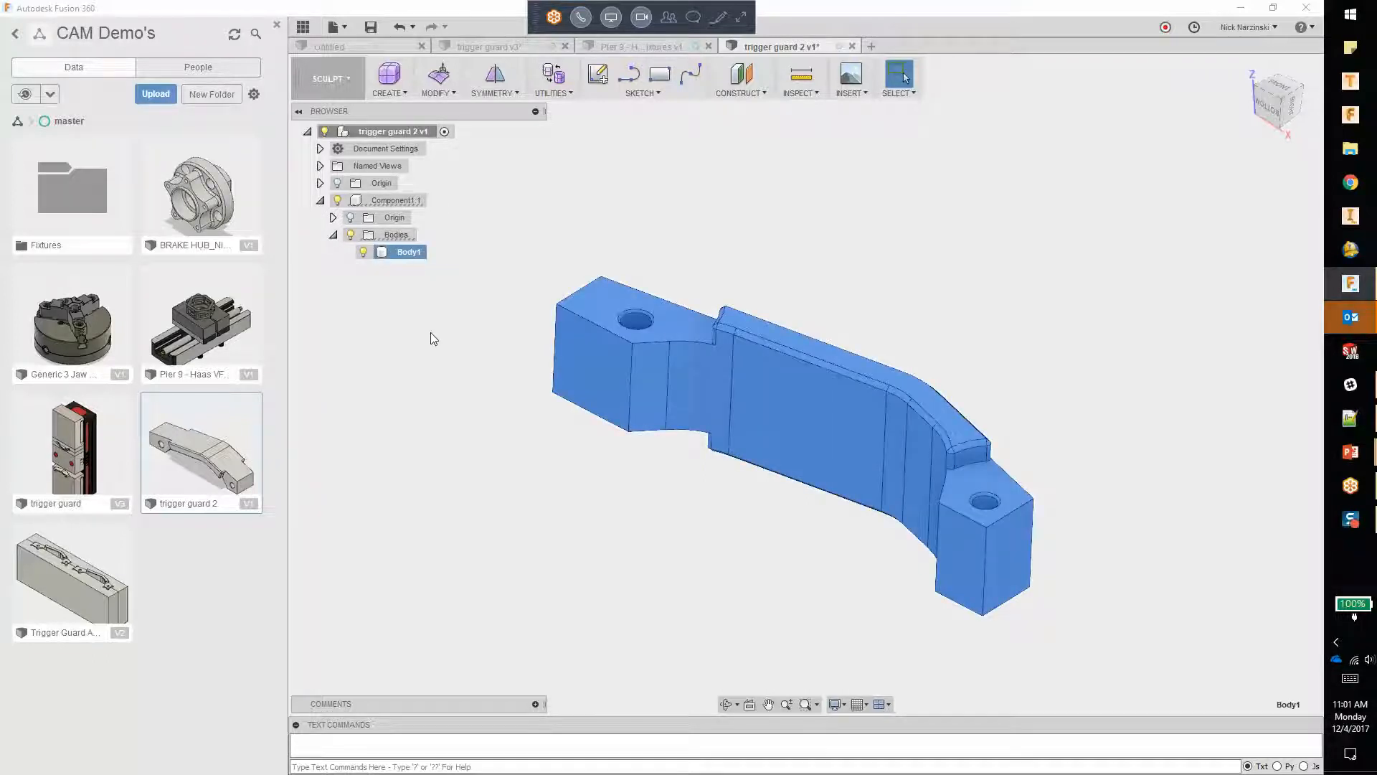
left_click(400, 200)
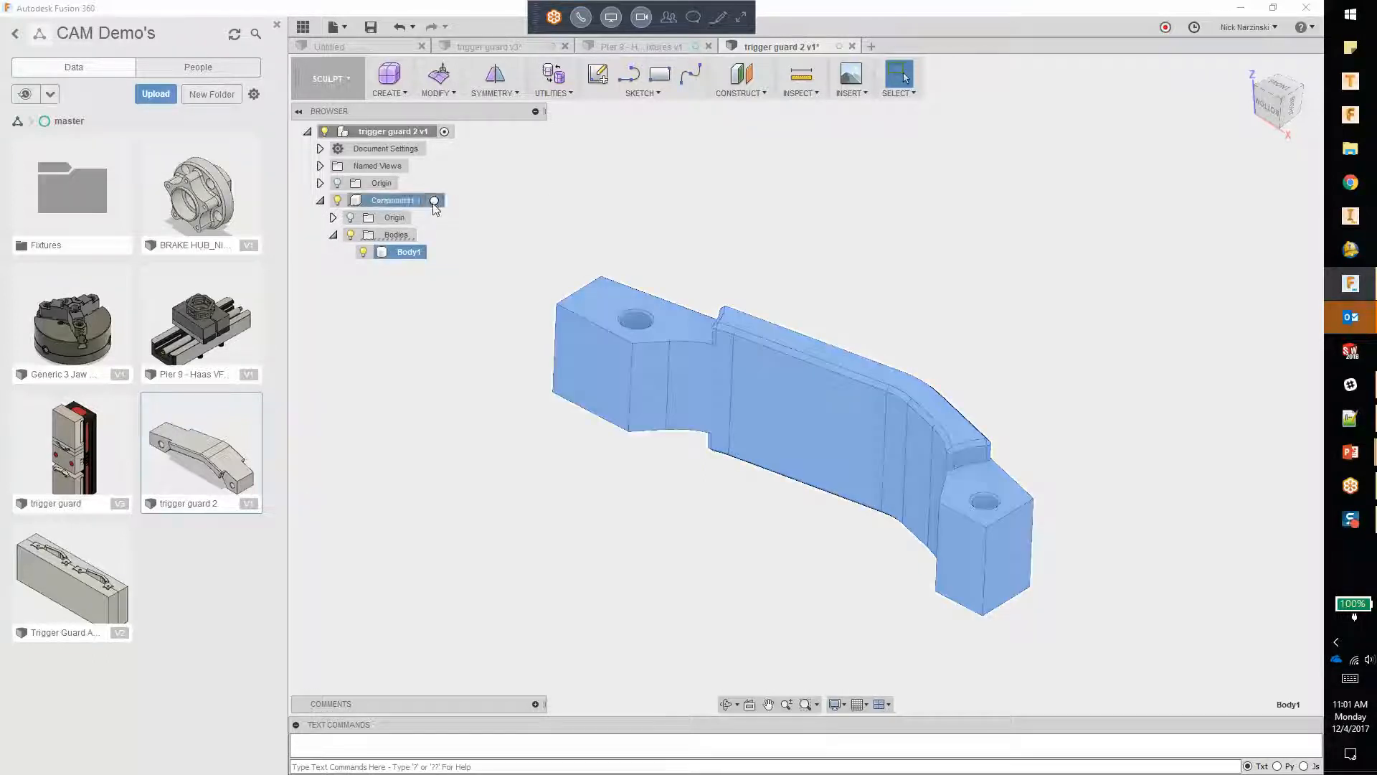
left_click(461, 489)
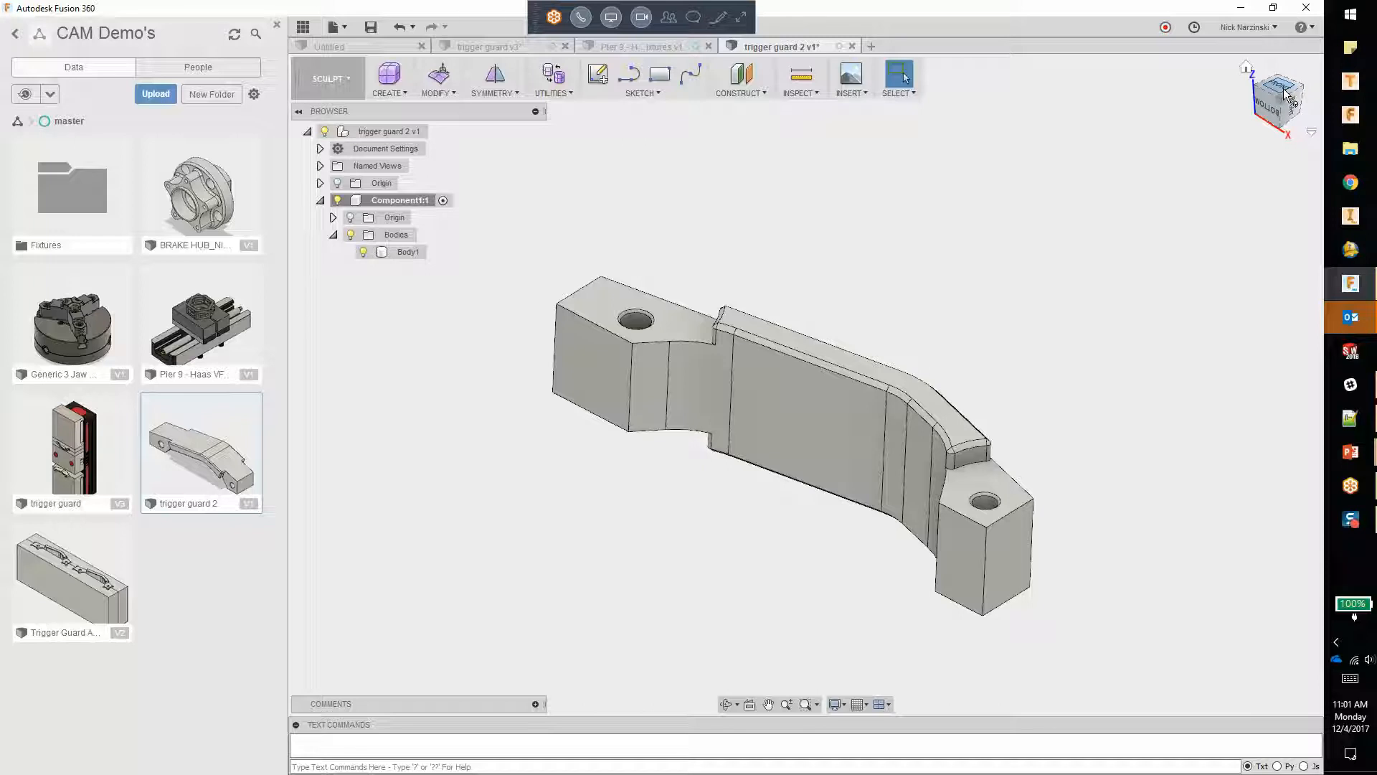
left_click(444, 202)
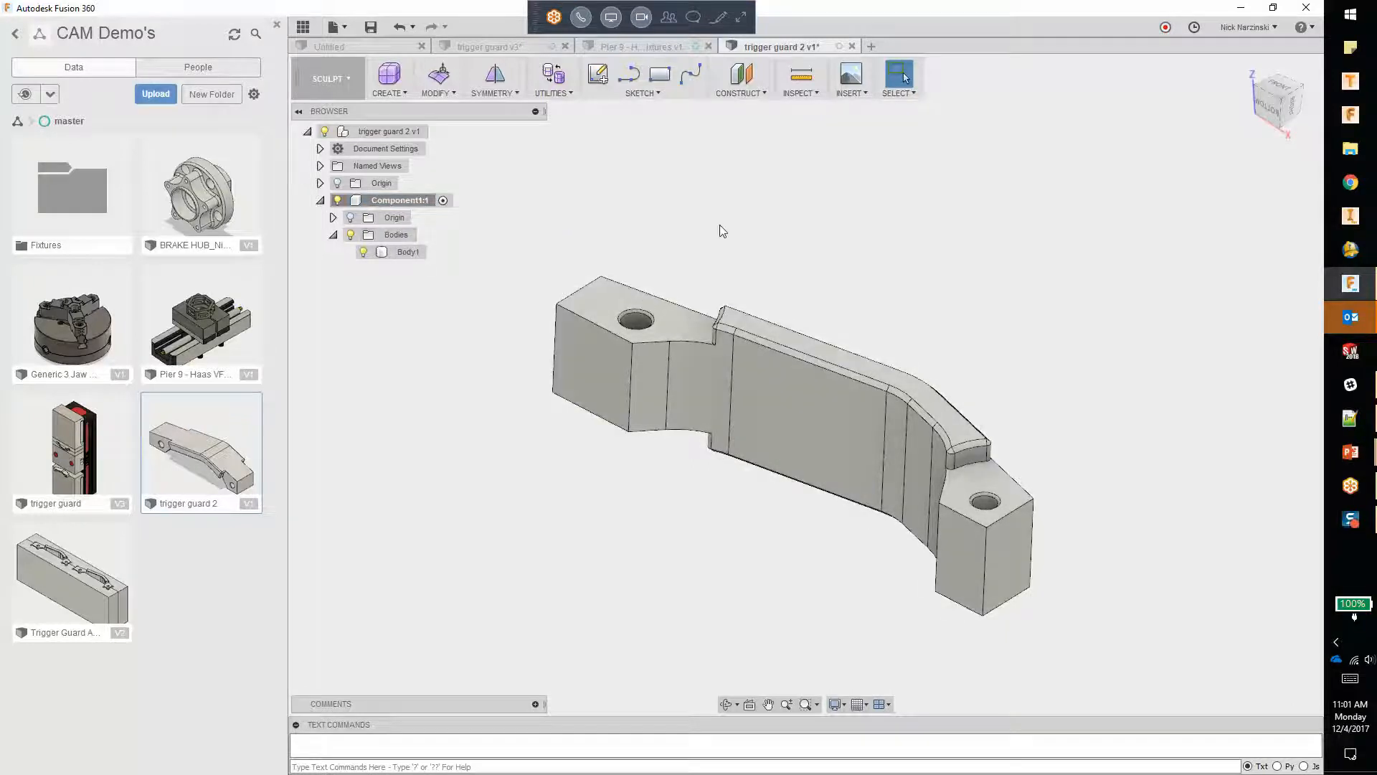
Step: Switch from the Sculpt to the Model workspace with the part seen from the front
left_click(1278, 89)
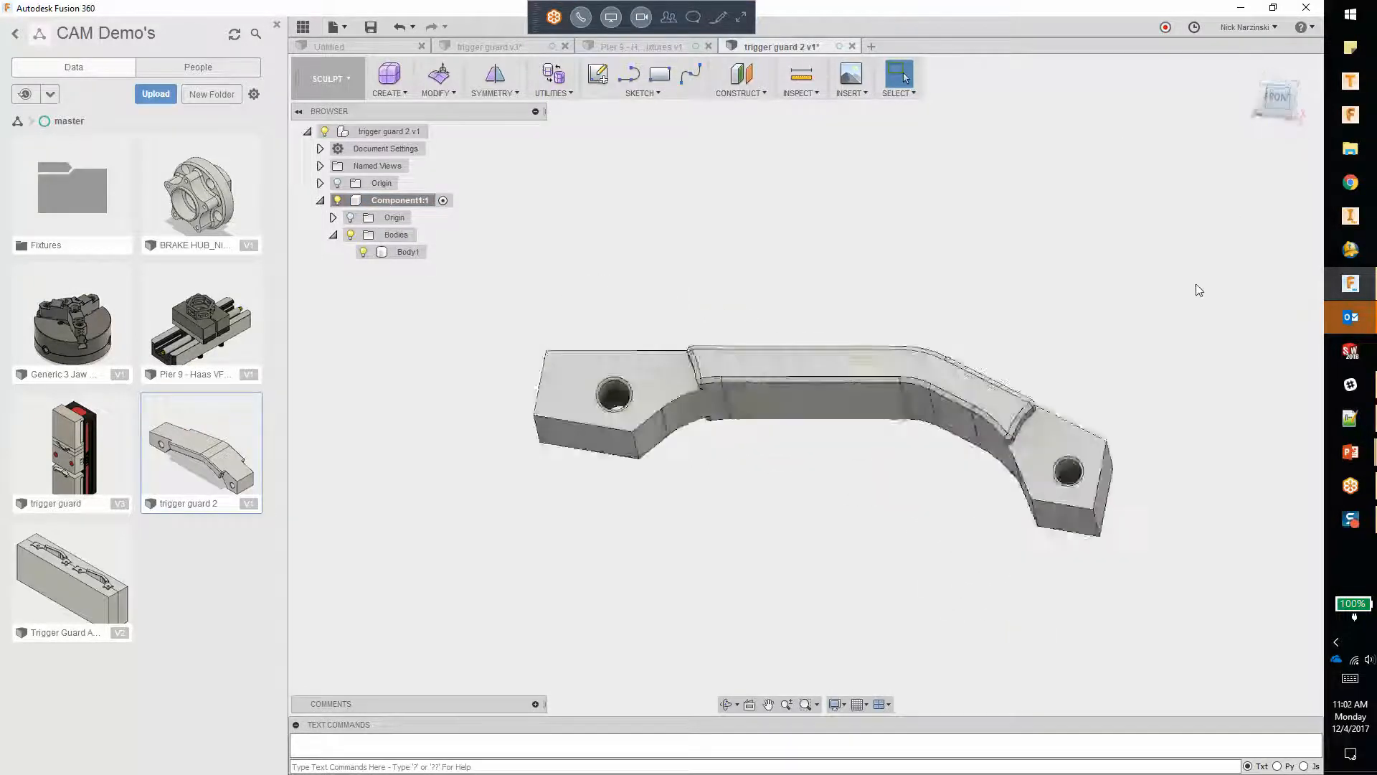
left_click(345, 81)
left_click(323, 135)
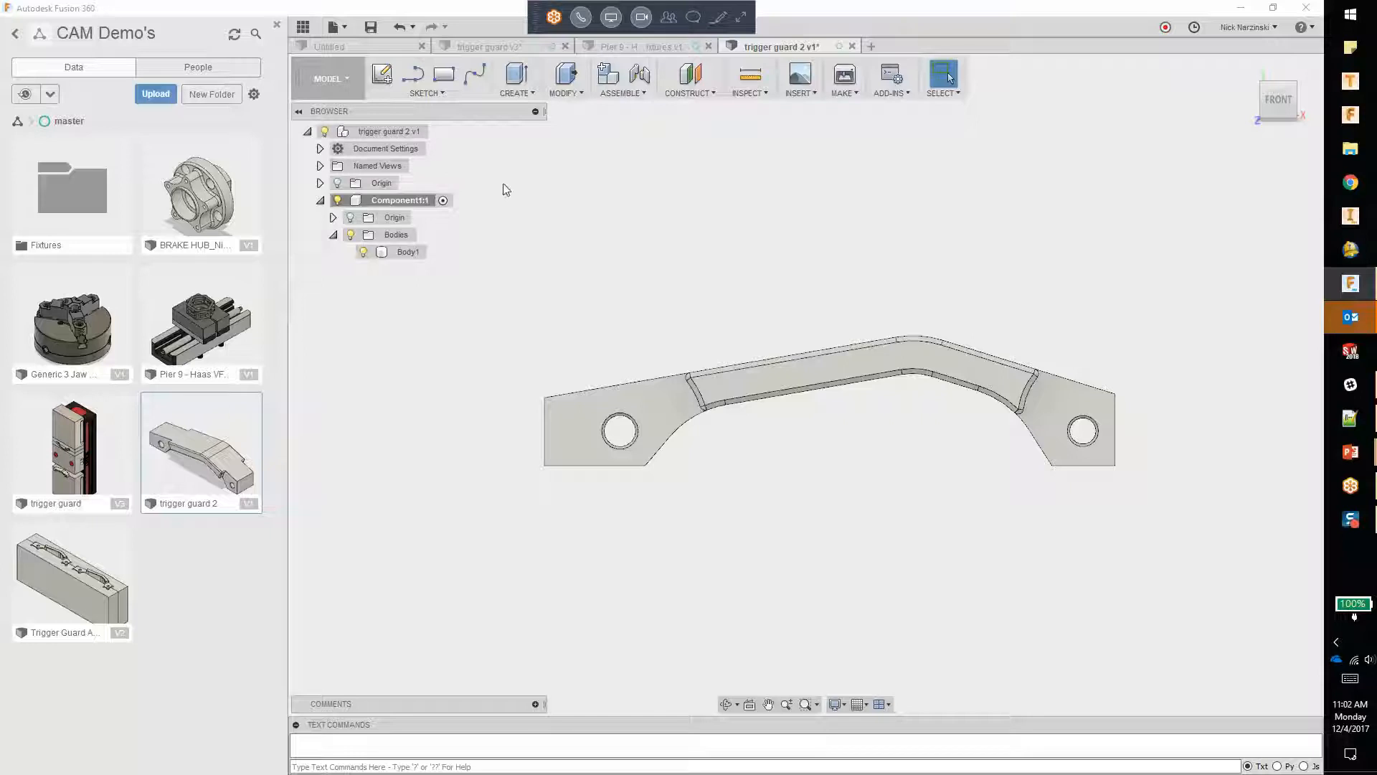
Step: Change the document's active units to Inch
left_click(320, 148)
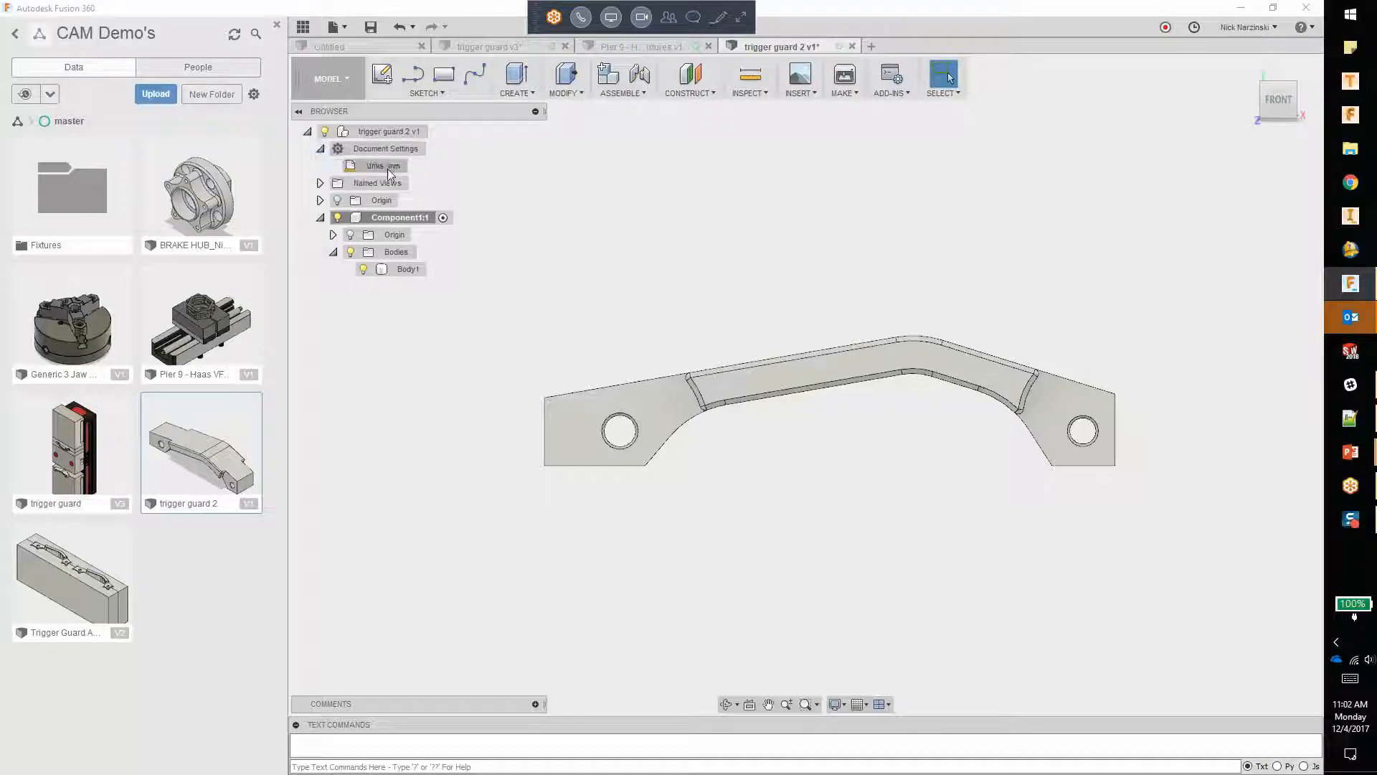
left_click(393, 167)
left_click(1264, 217)
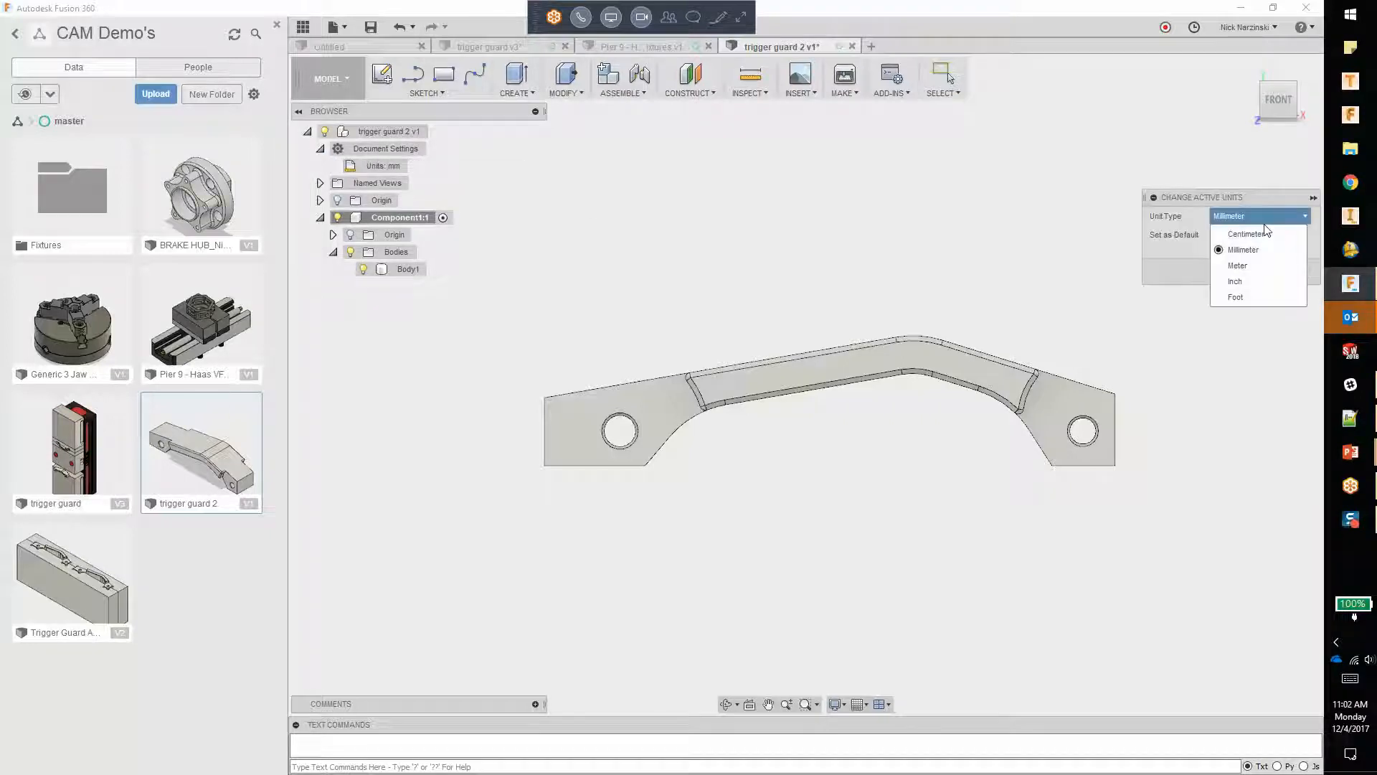
left_click(1248, 282)
left_click(1248, 274)
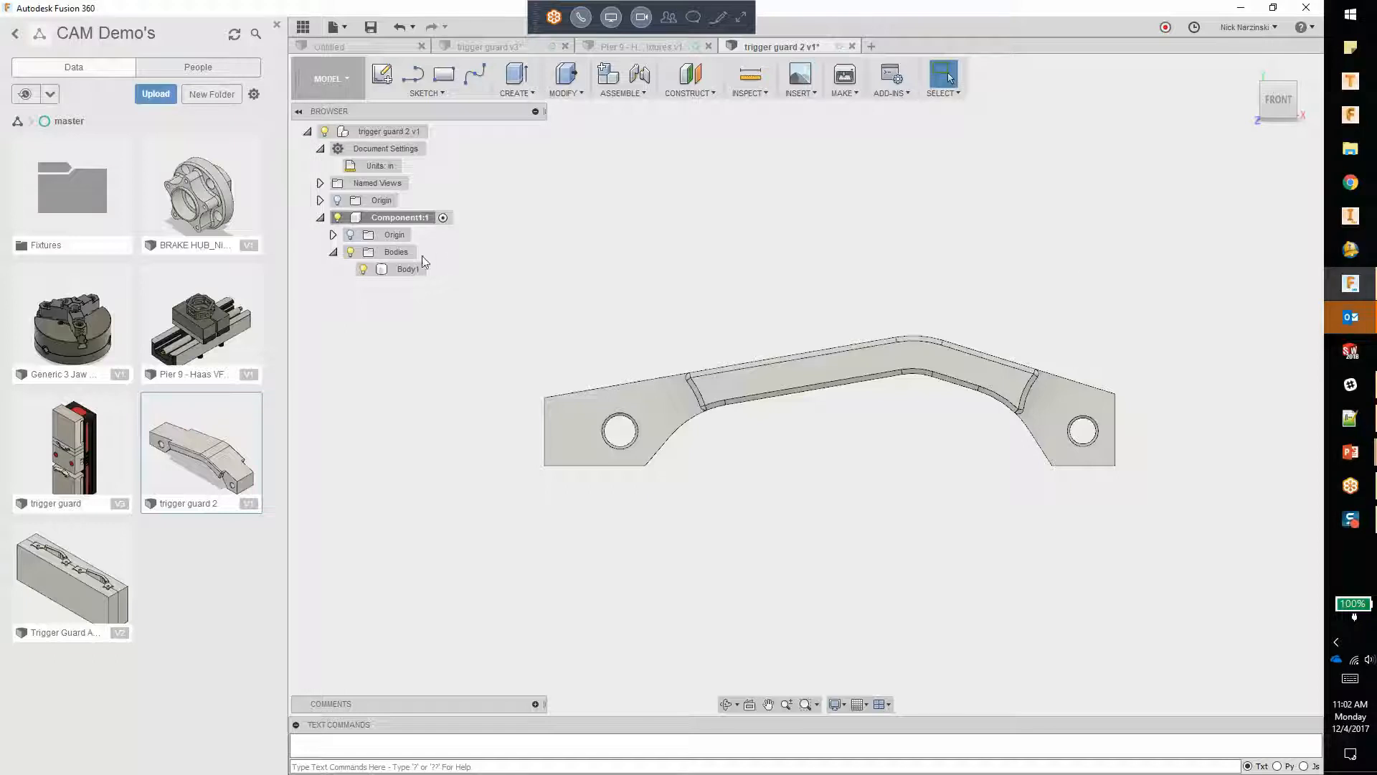
Step: Start a sketch on the angled middle front face of the trigger guard
left_click(381, 74)
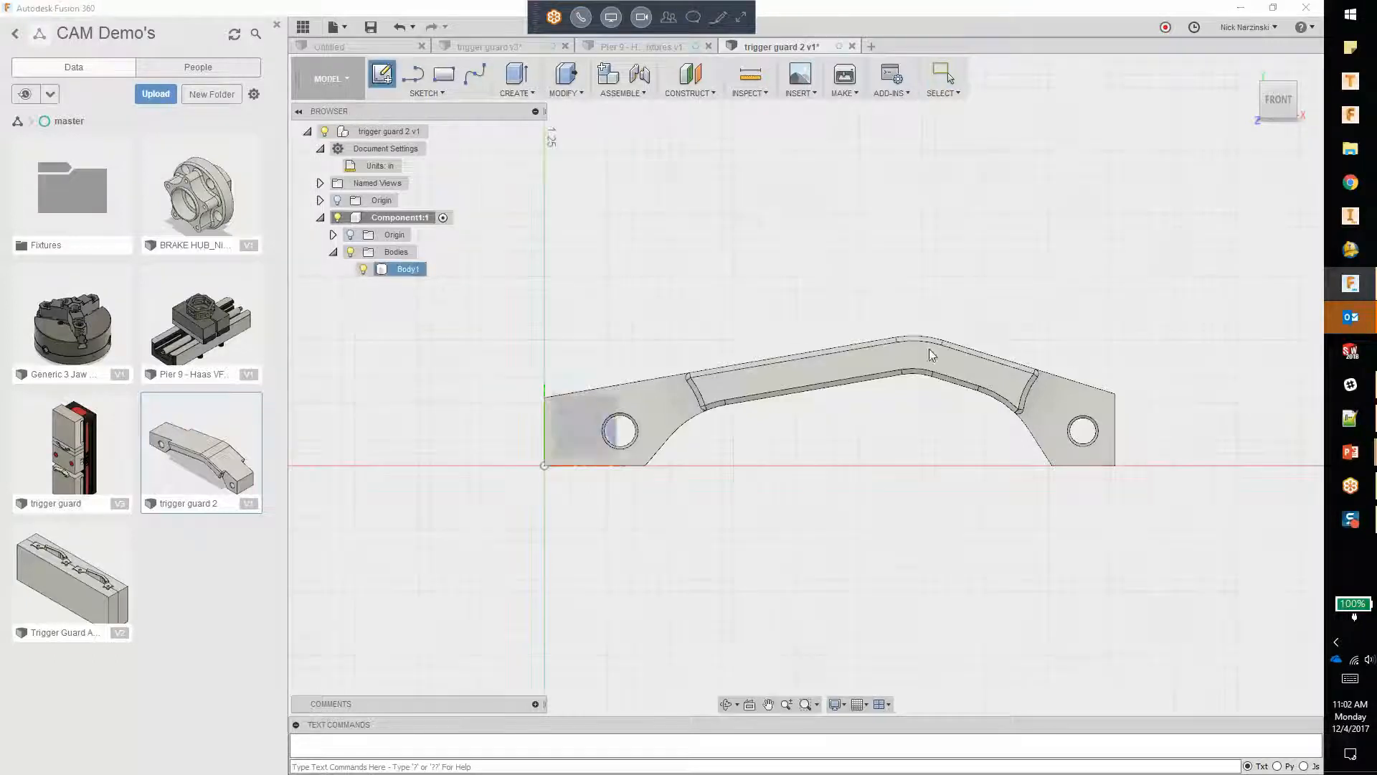
left_click(956, 367)
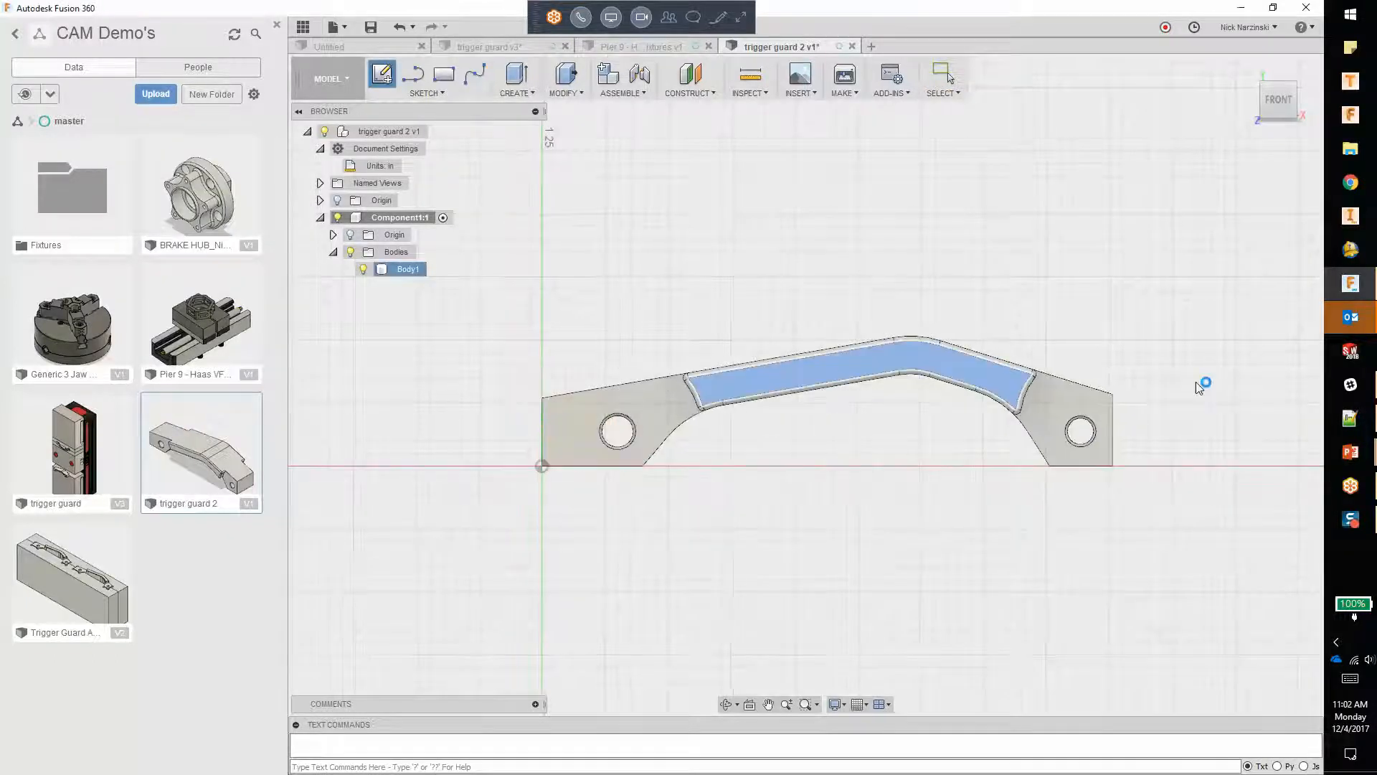
left_click(443, 74)
left_click(374, 511)
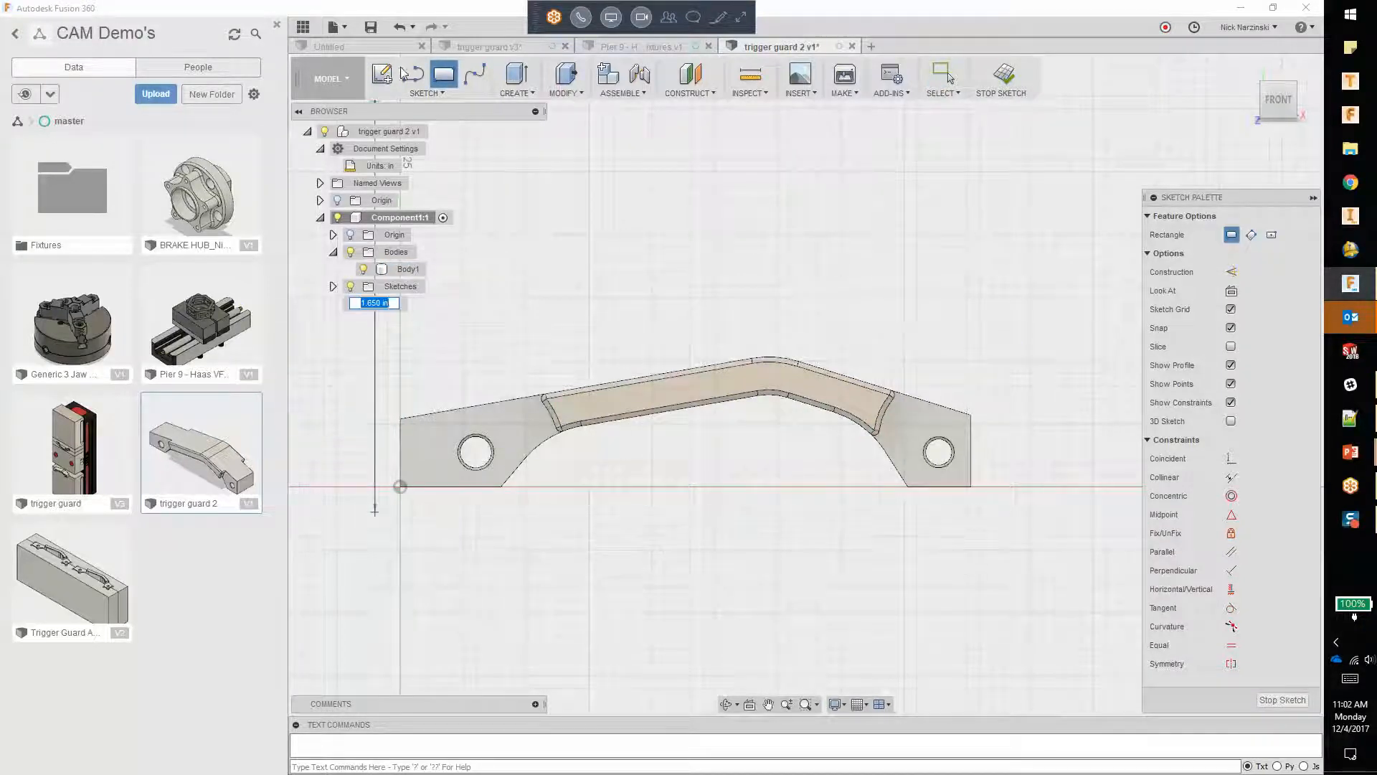
key("Escape")
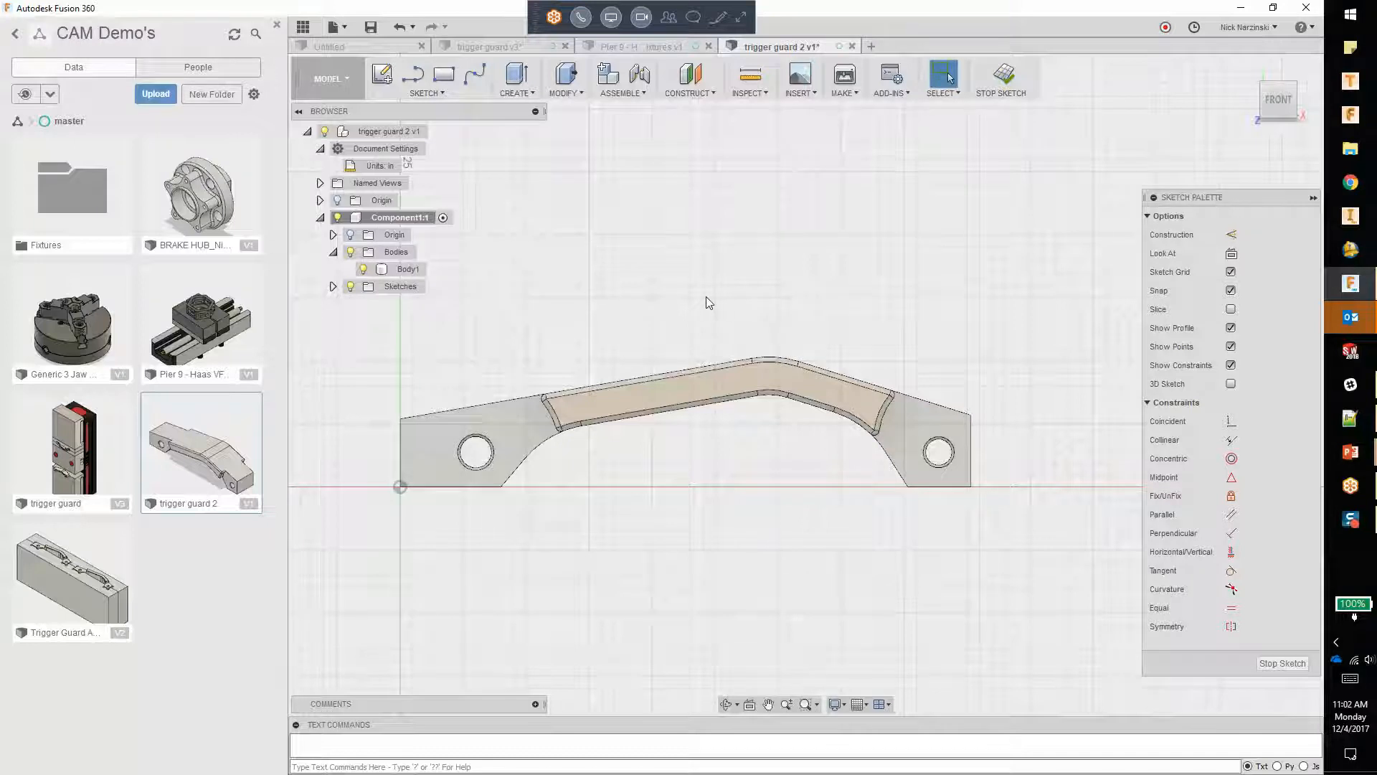
key("s")
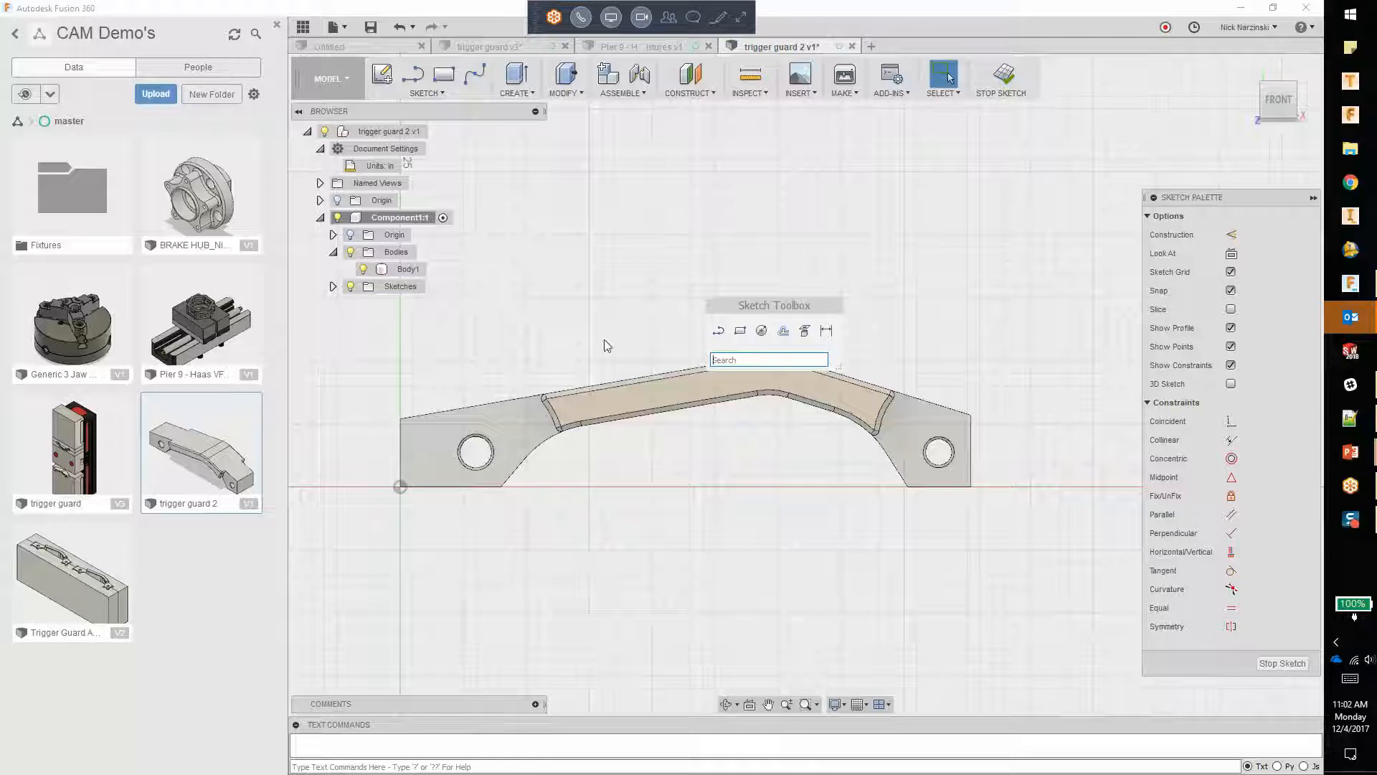
key("Escape")
Step: Search the sketch toolbox for "pro" and add the Project To Surface command to the toolbox
key("s")
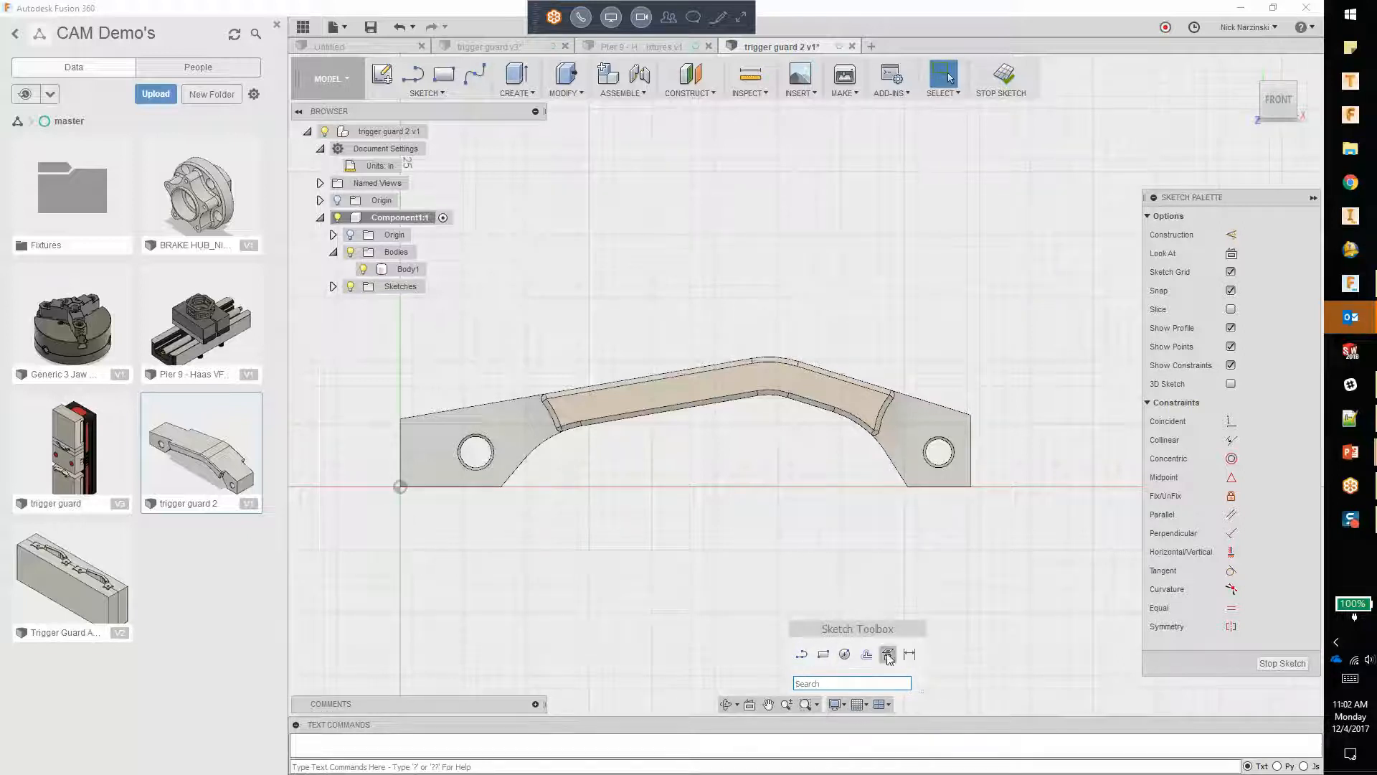
left_click(823, 683)
type("pro")
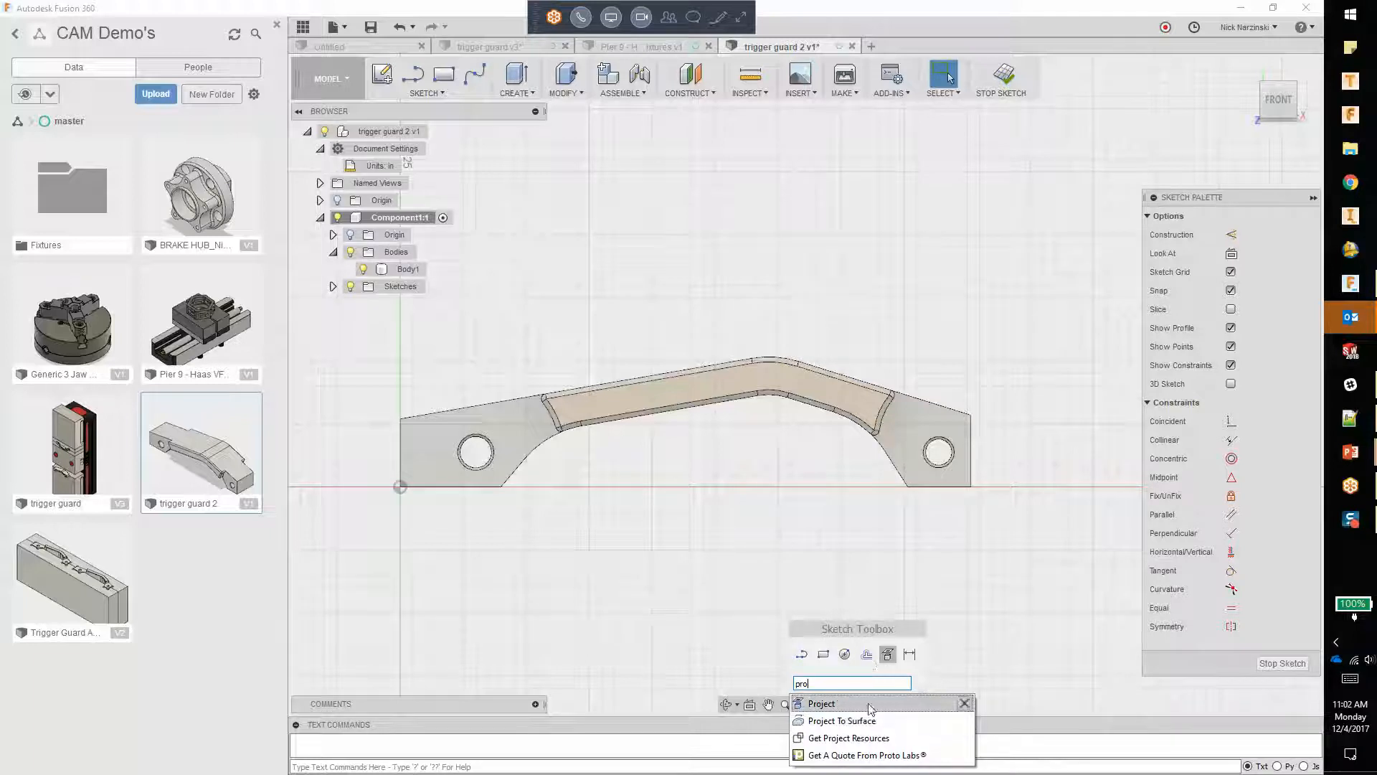
left_click(967, 721)
key("s")
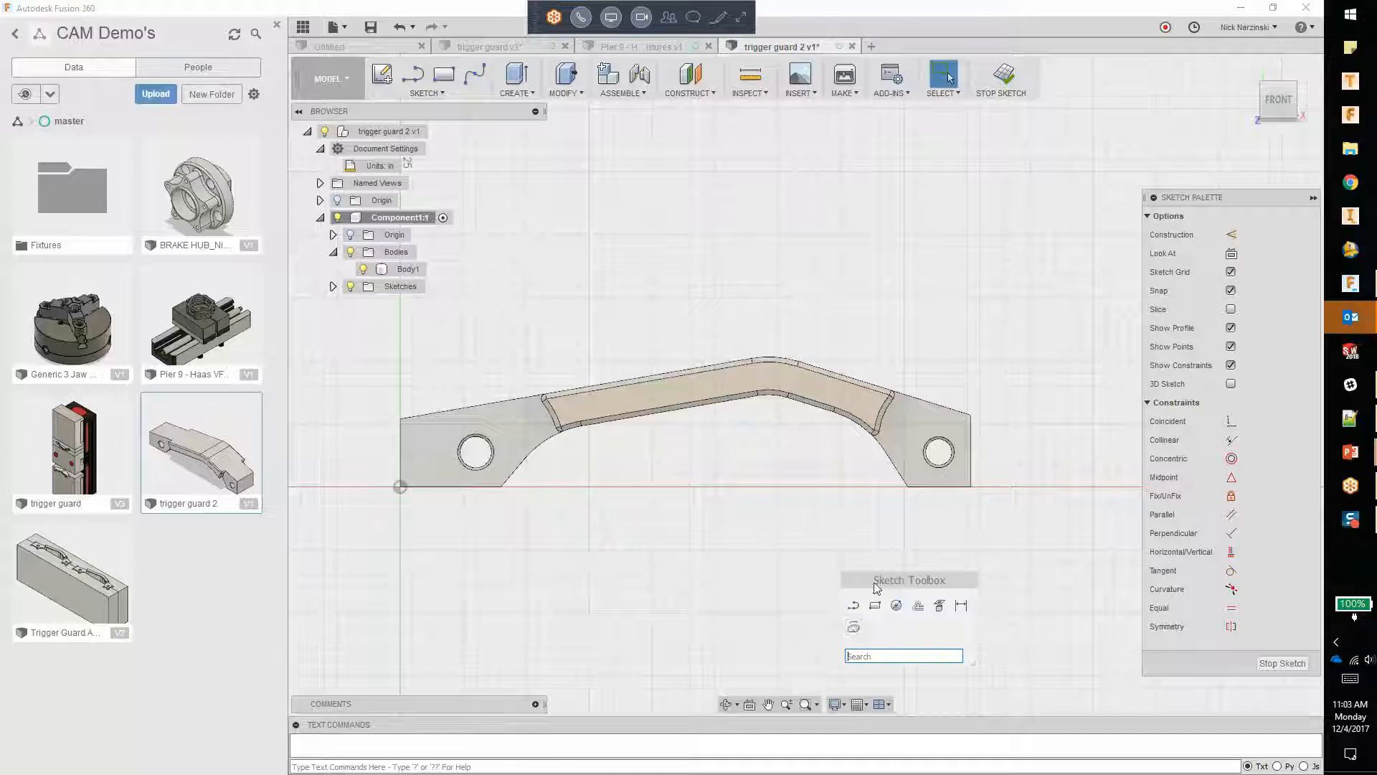
left_click(853, 629)
Step: Sketch a two-point rectangle about 2.6 in wide and 0.75 in high enclosing the whole trigger guard
key("s")
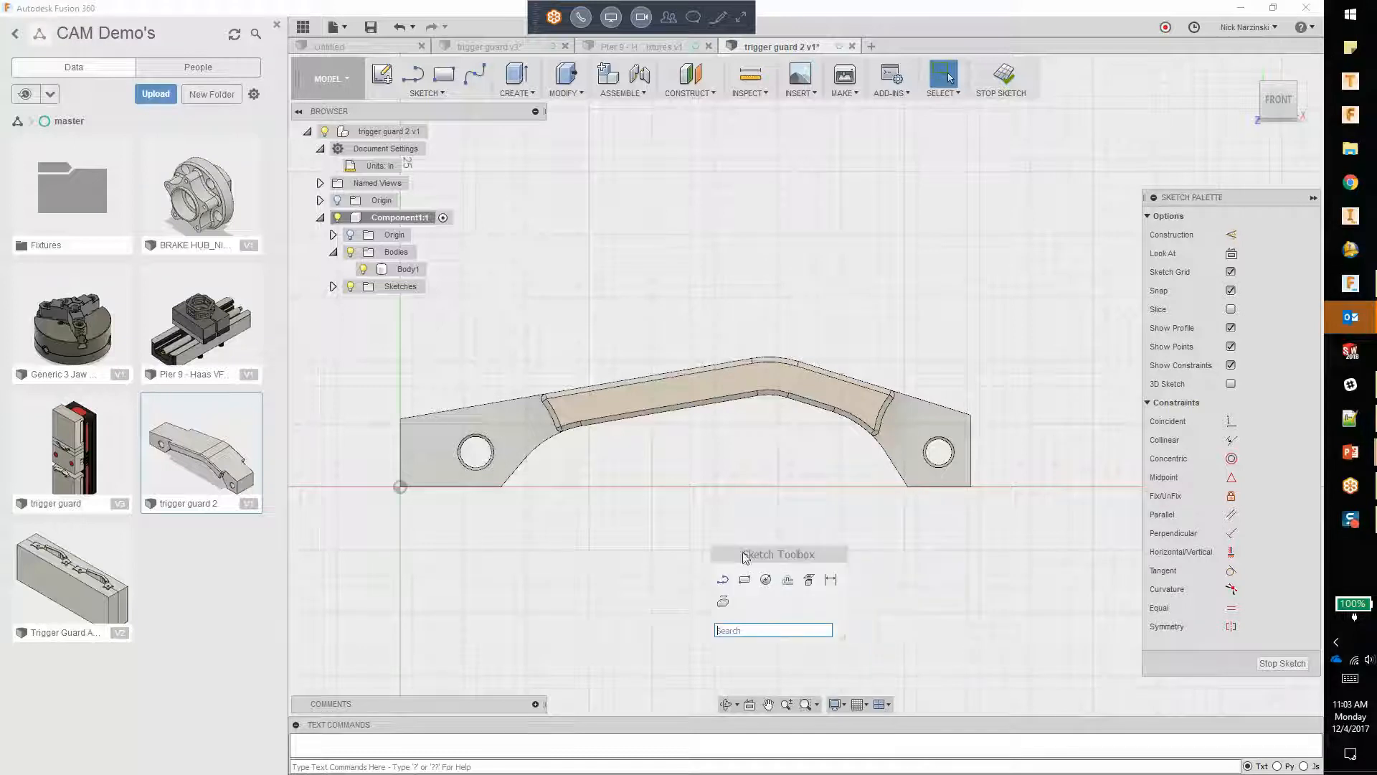
left_click(745, 580)
left_click(363, 512)
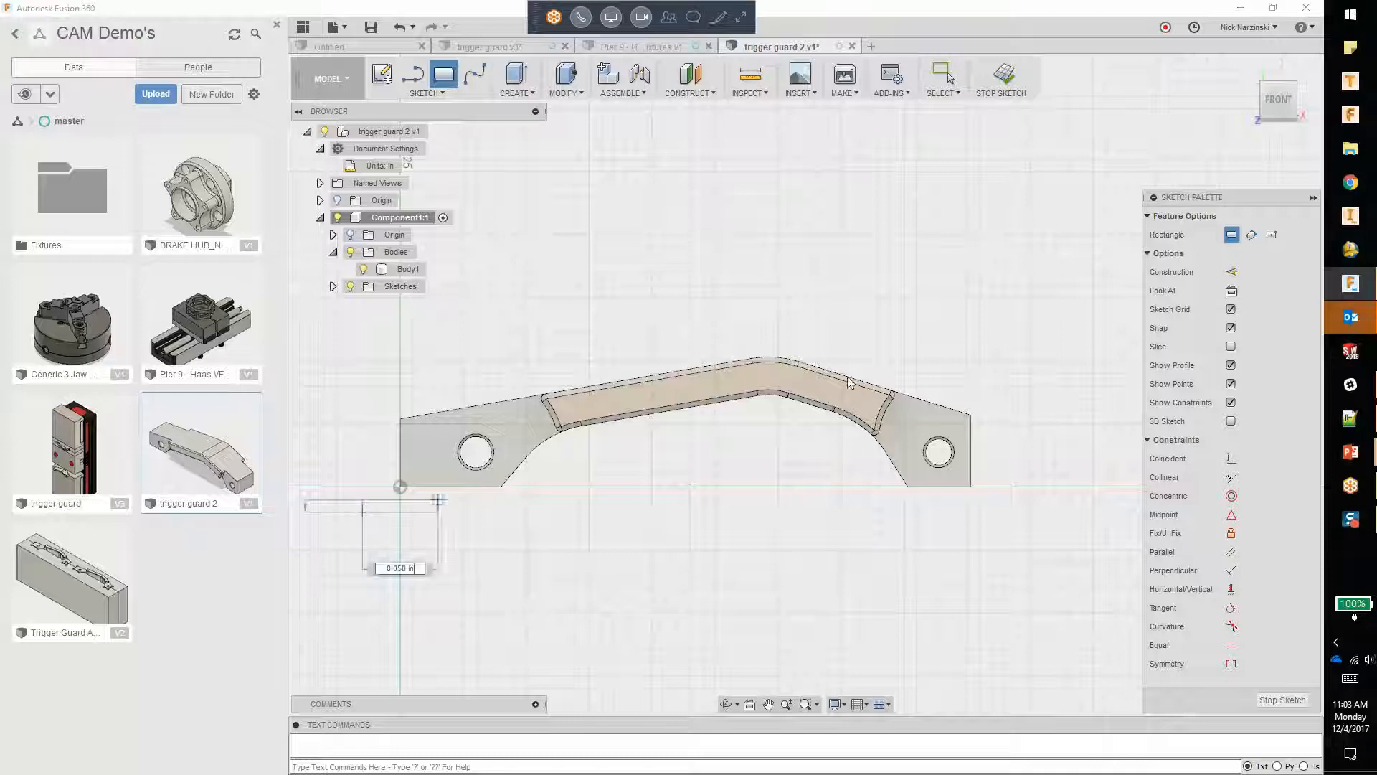
left_click(1016, 322)
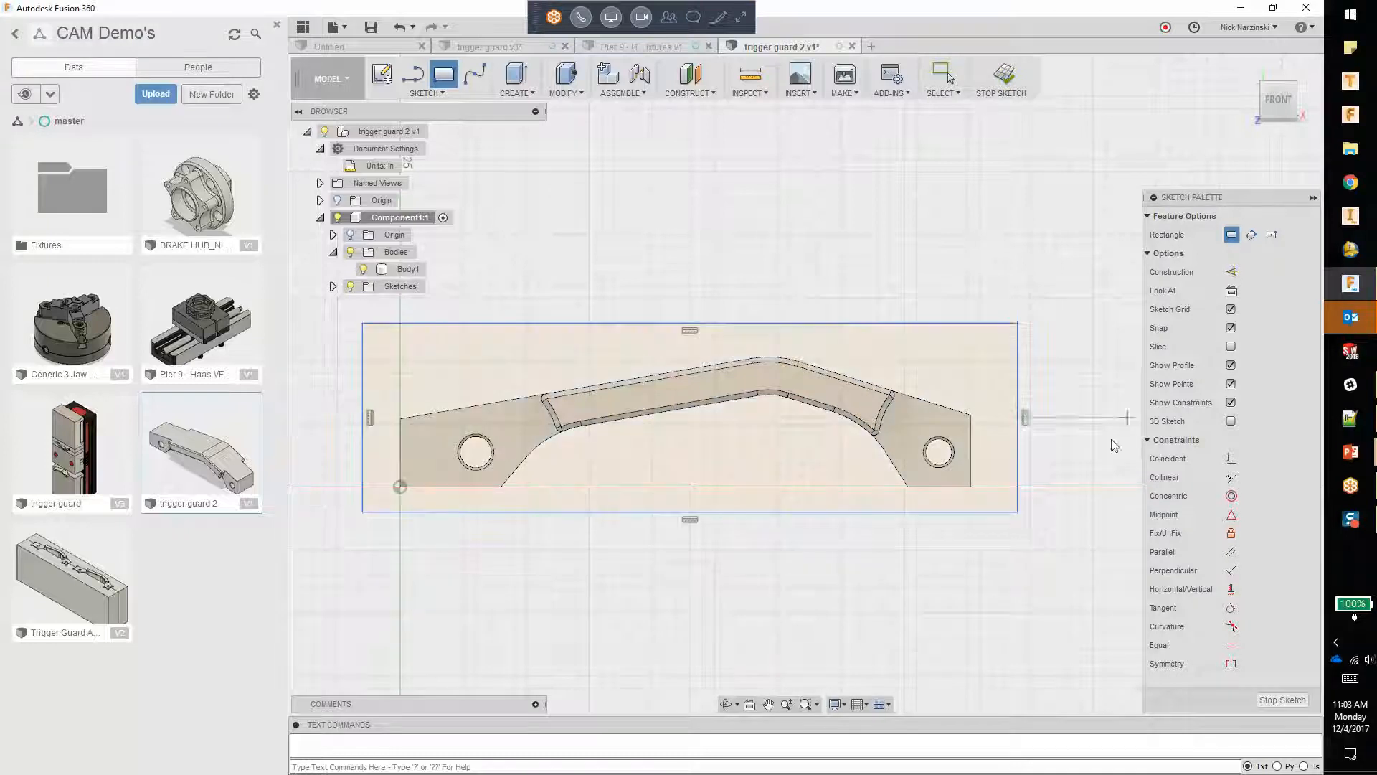
key("s")
left_click(891, 274)
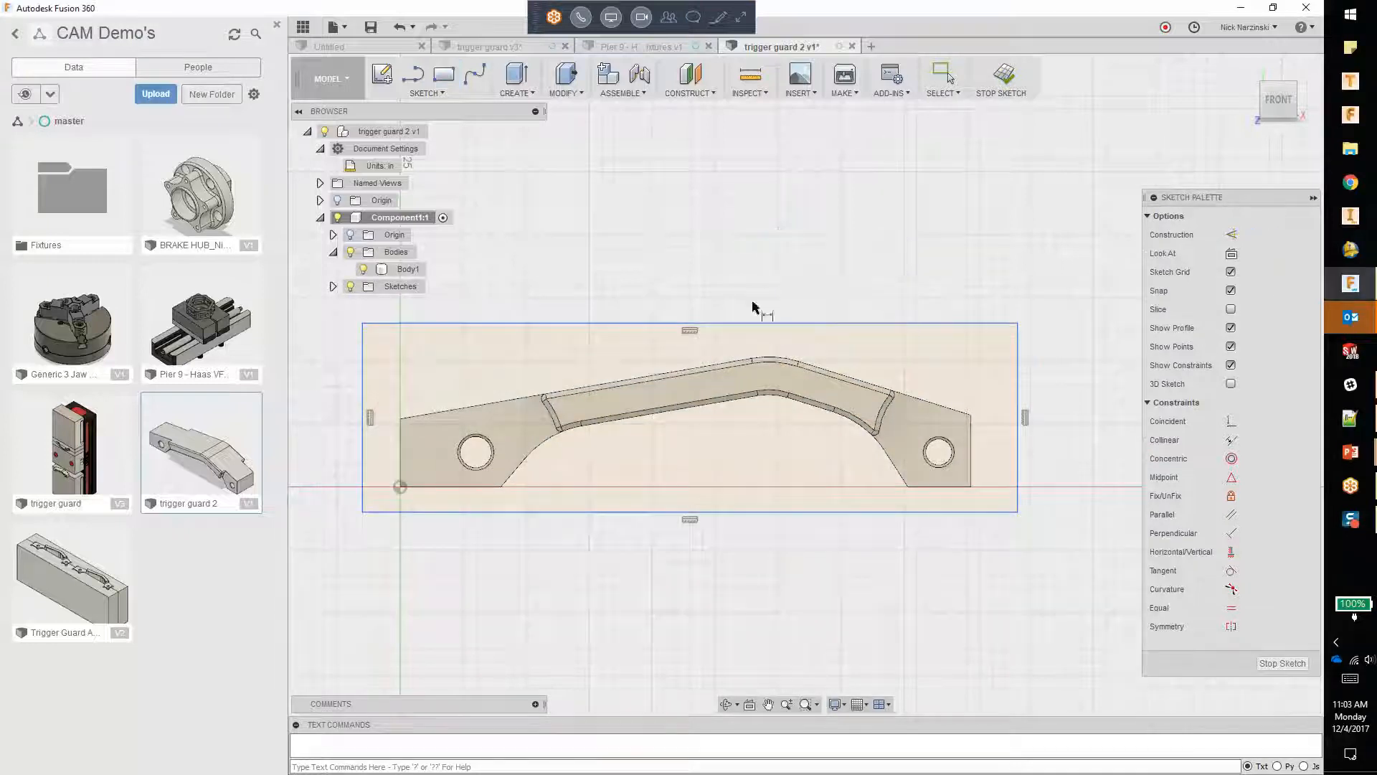
left_click(753, 322)
left_click(750, 322)
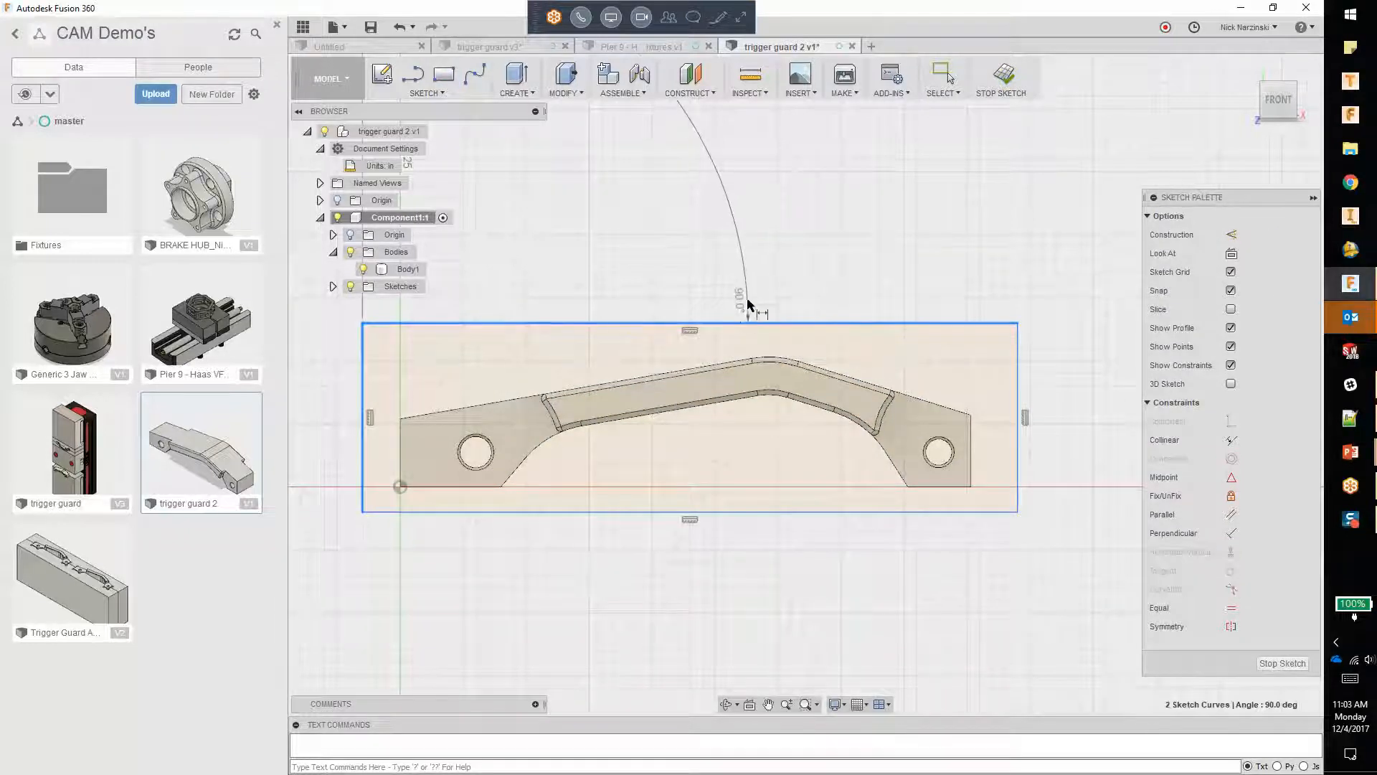
key("s")
left_click(868, 335)
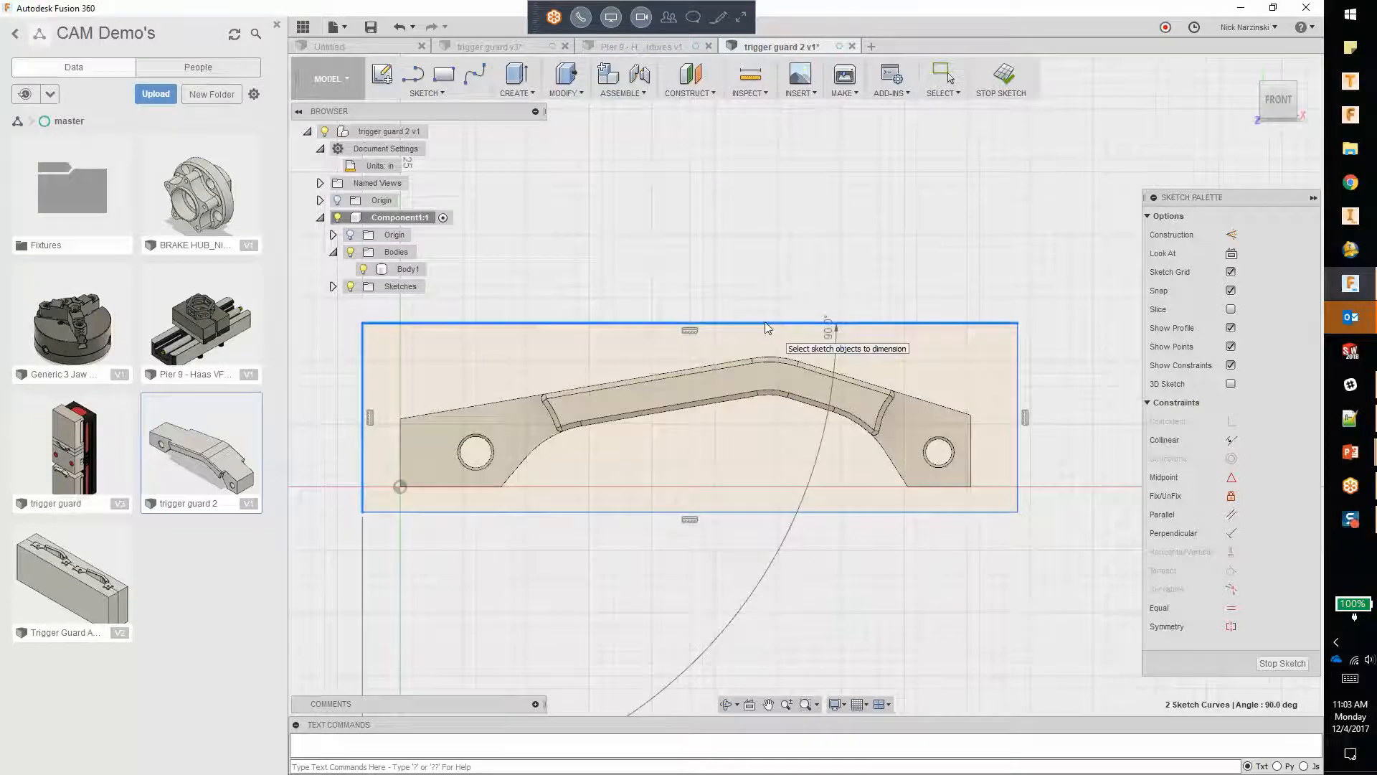
key("Escape")
Step: Dimension the rectangle's upper edge above the part and set its length to 2.5 in
key("s")
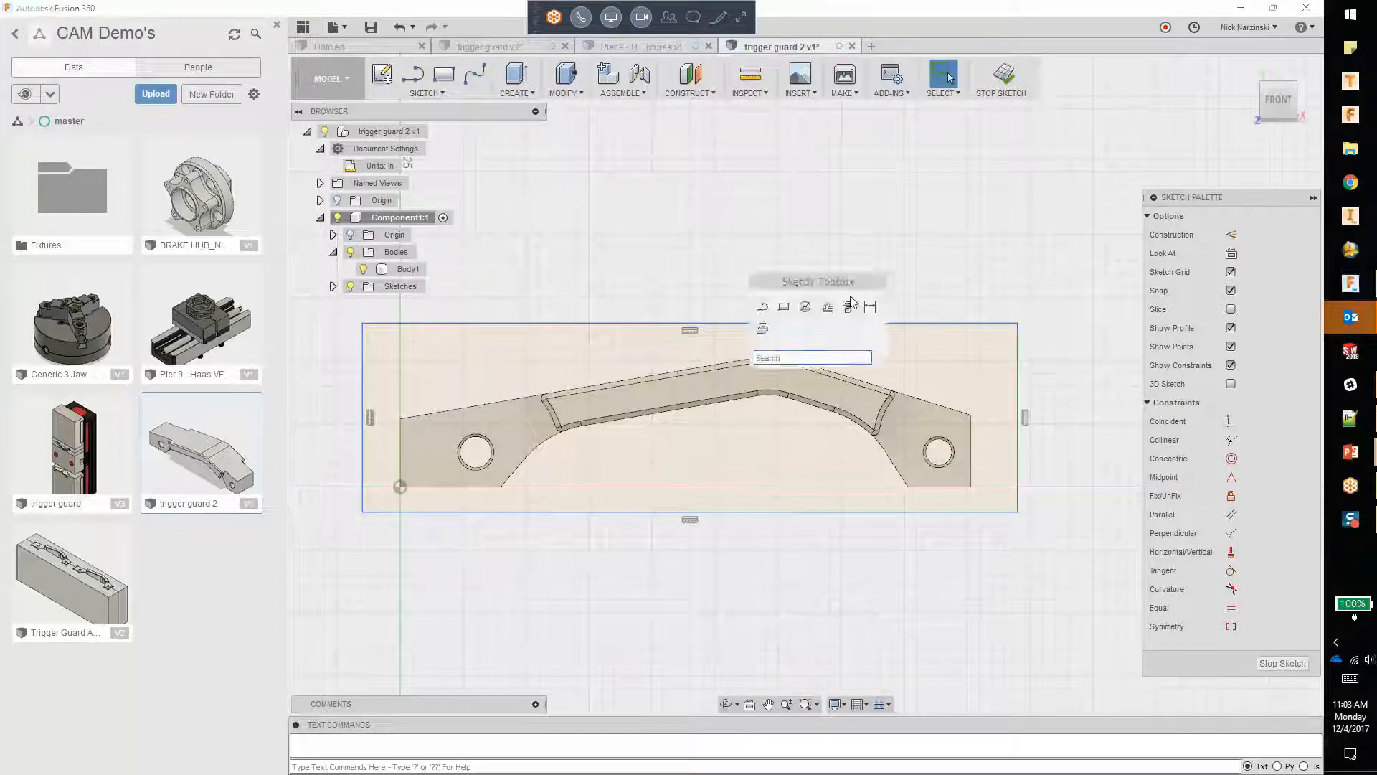
left_click(855, 298)
left_click(837, 329)
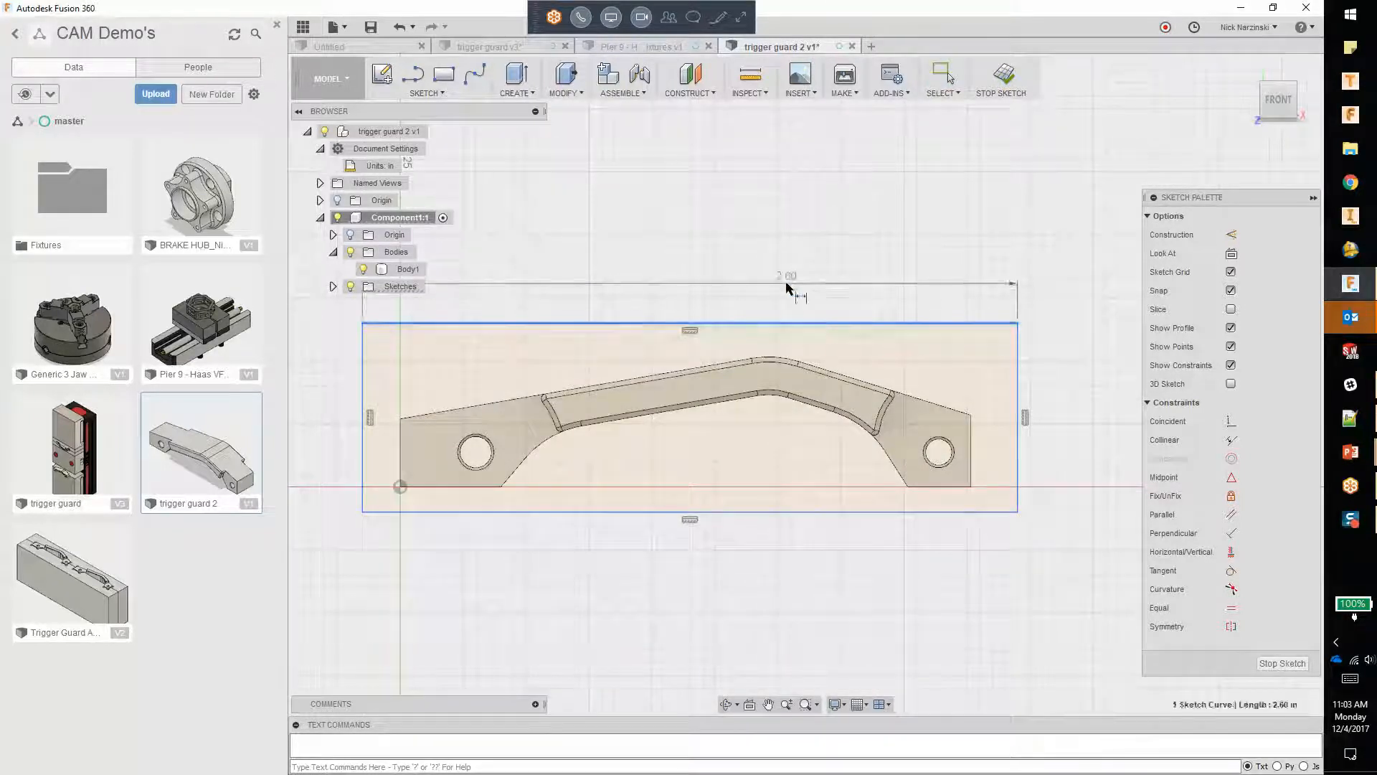
left_click(793, 284)
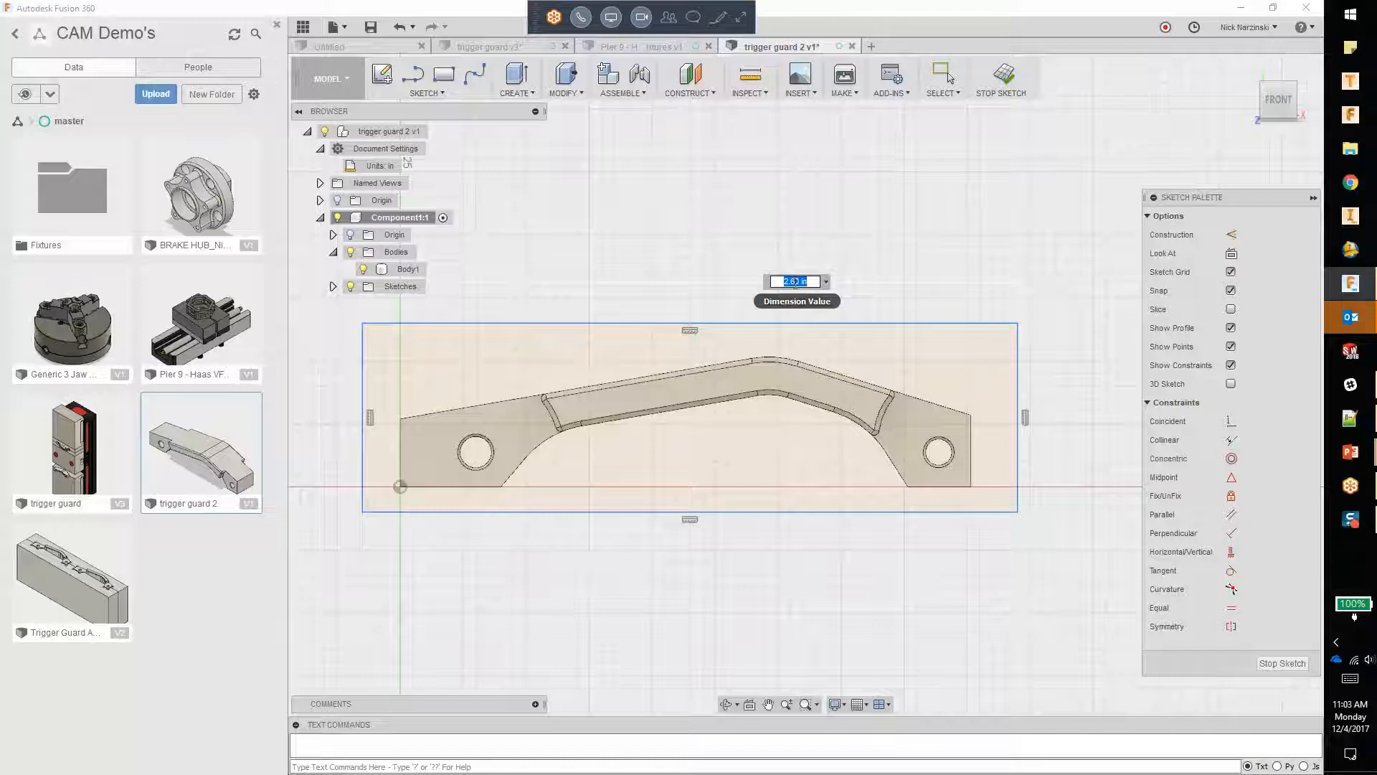
key("BackSpace")
key("Return")
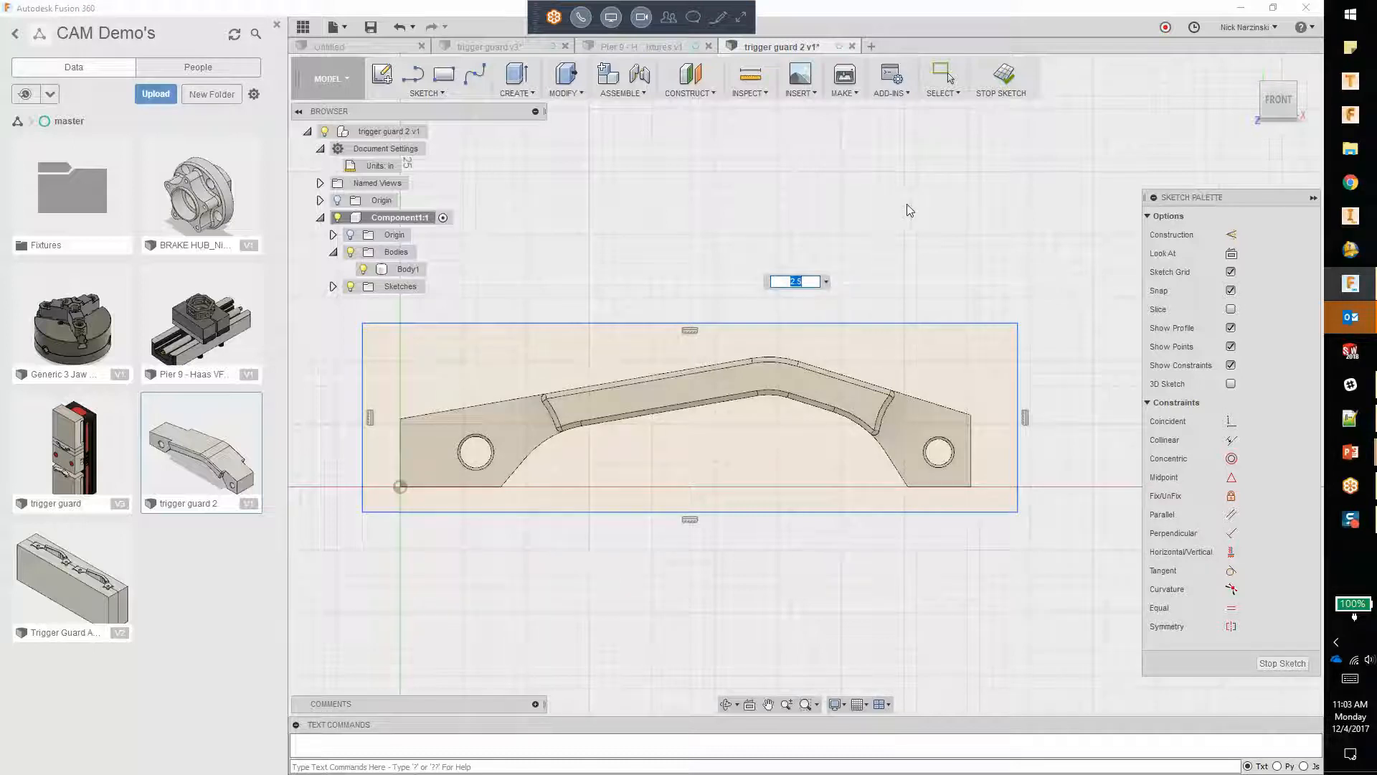
key("Return")
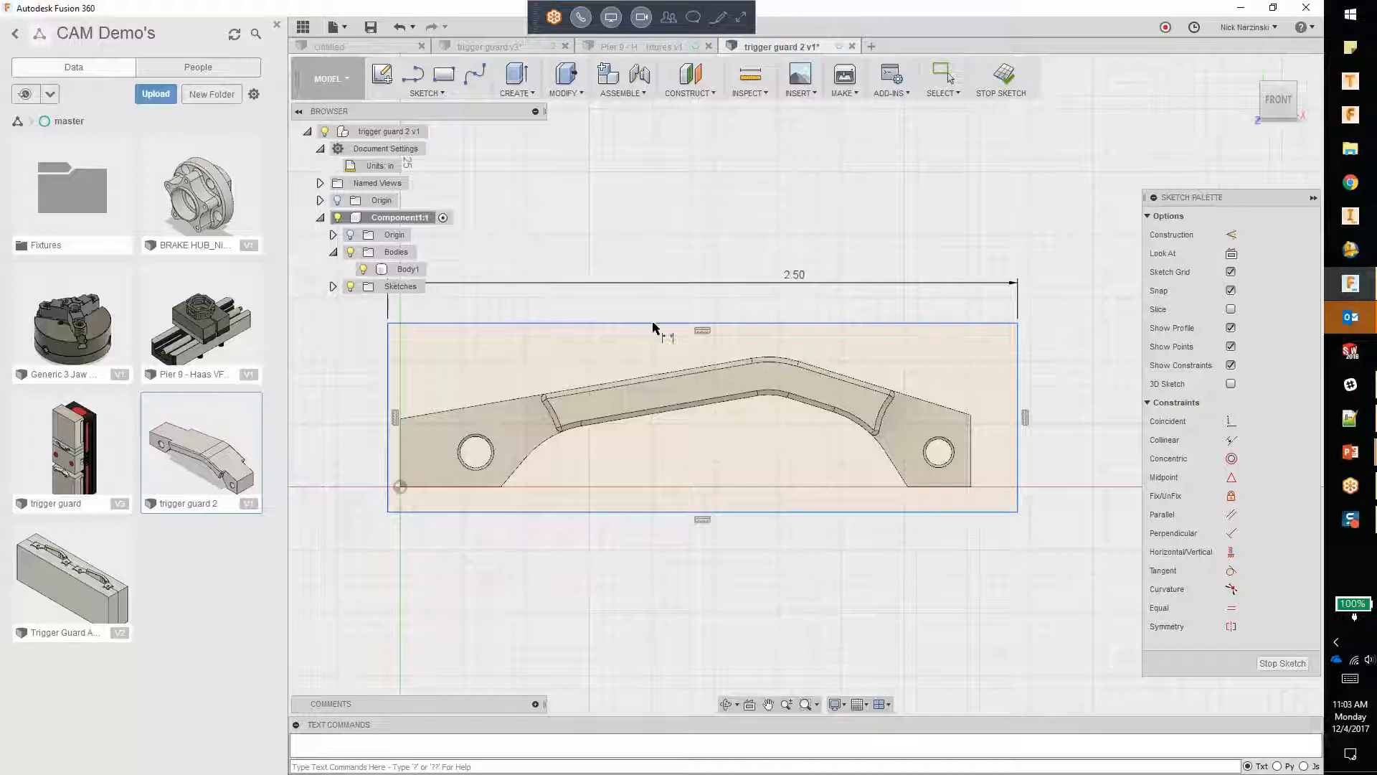
Step: Dimension the rectangle's vertical edge beside the part and set its height to 0.625 in
key("s")
left_click(566, 351)
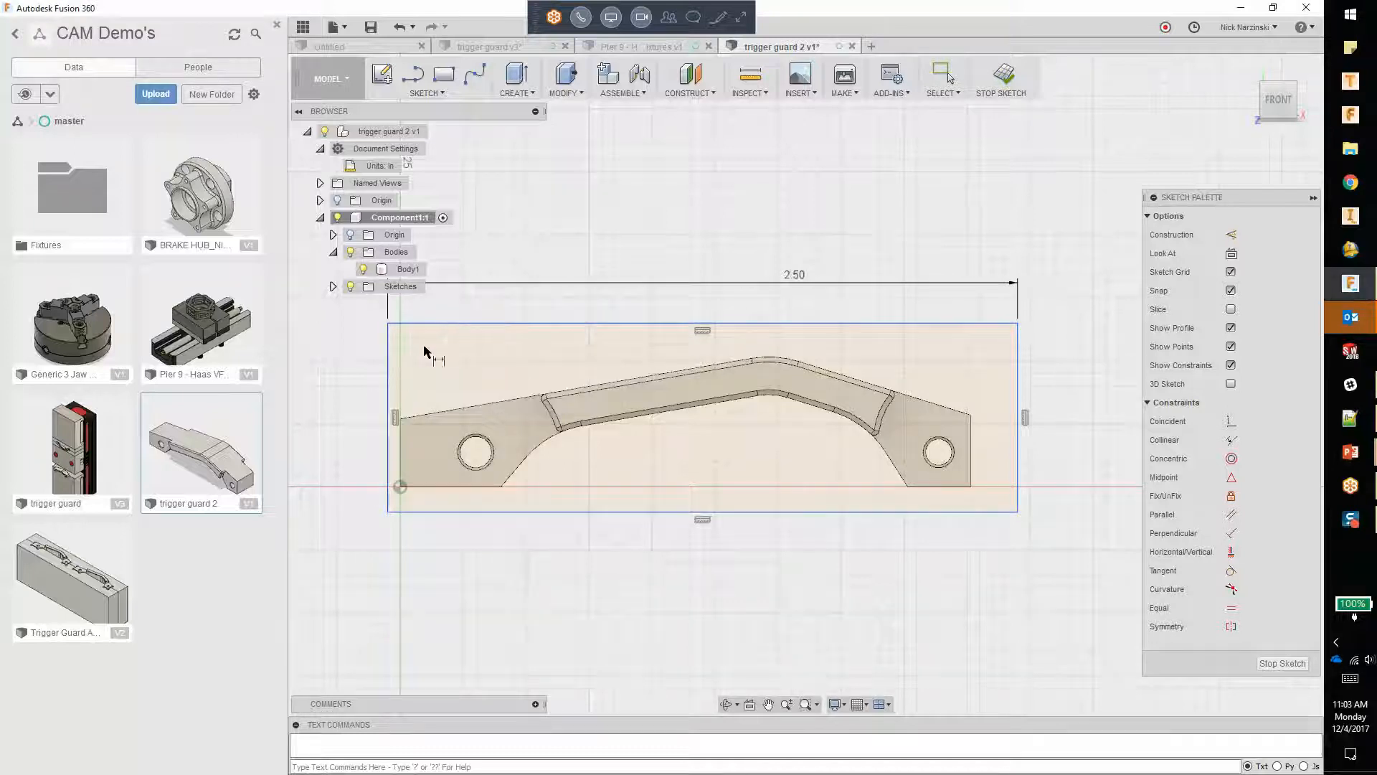
left_click(388, 373)
left_click(299, 403)
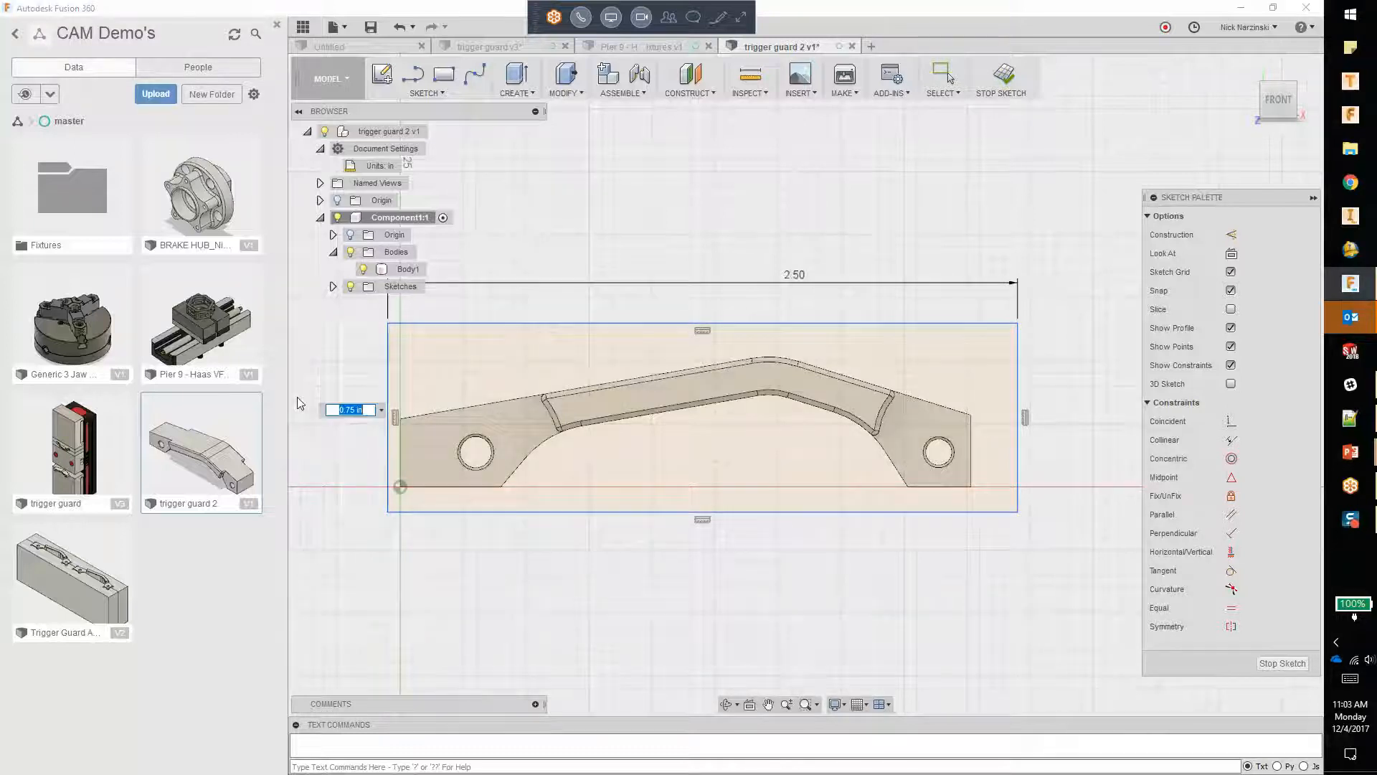
key("BackSpace")
type(".625")
key("Return")
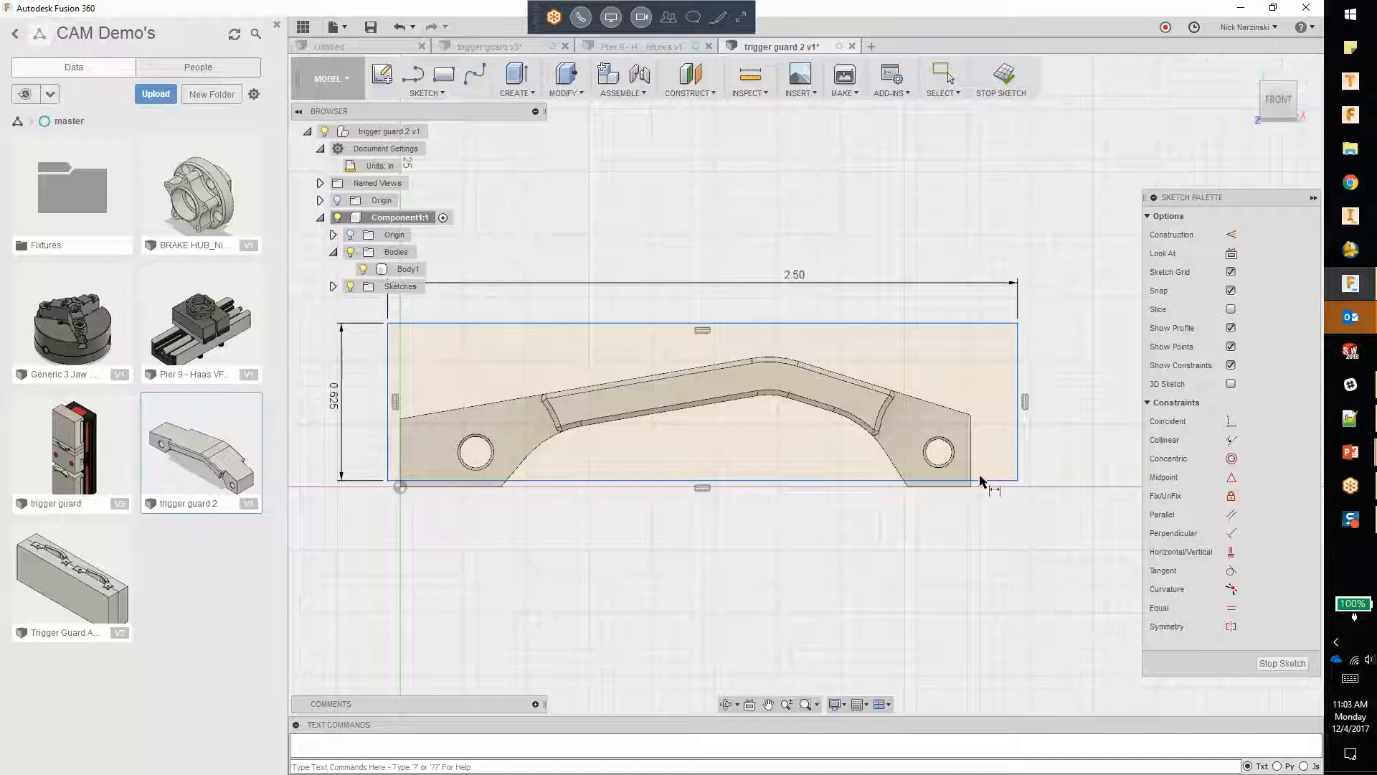
Step: Move the rectangle by its corner so it encloses the whole trigger guard again, and finish the sketch
key("Escape")
left_click_drag(1016, 326, 996, 352)
left_click(1079, 347)
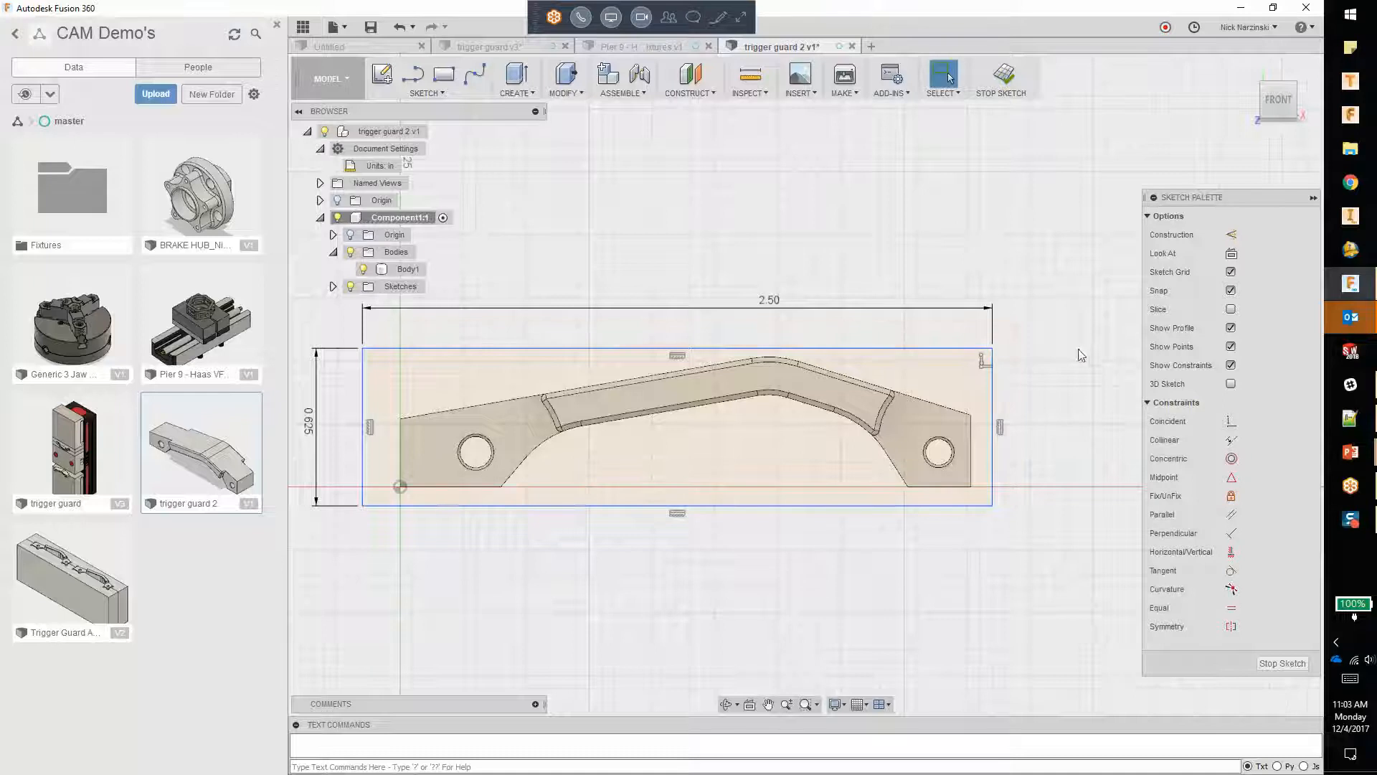
left_click(1005, 77)
Step: Start an Extrude with both profiles selected: the rectangle area and the curved raised face inside it
middle_click_drag(521, 451, 574, 470, "shift")
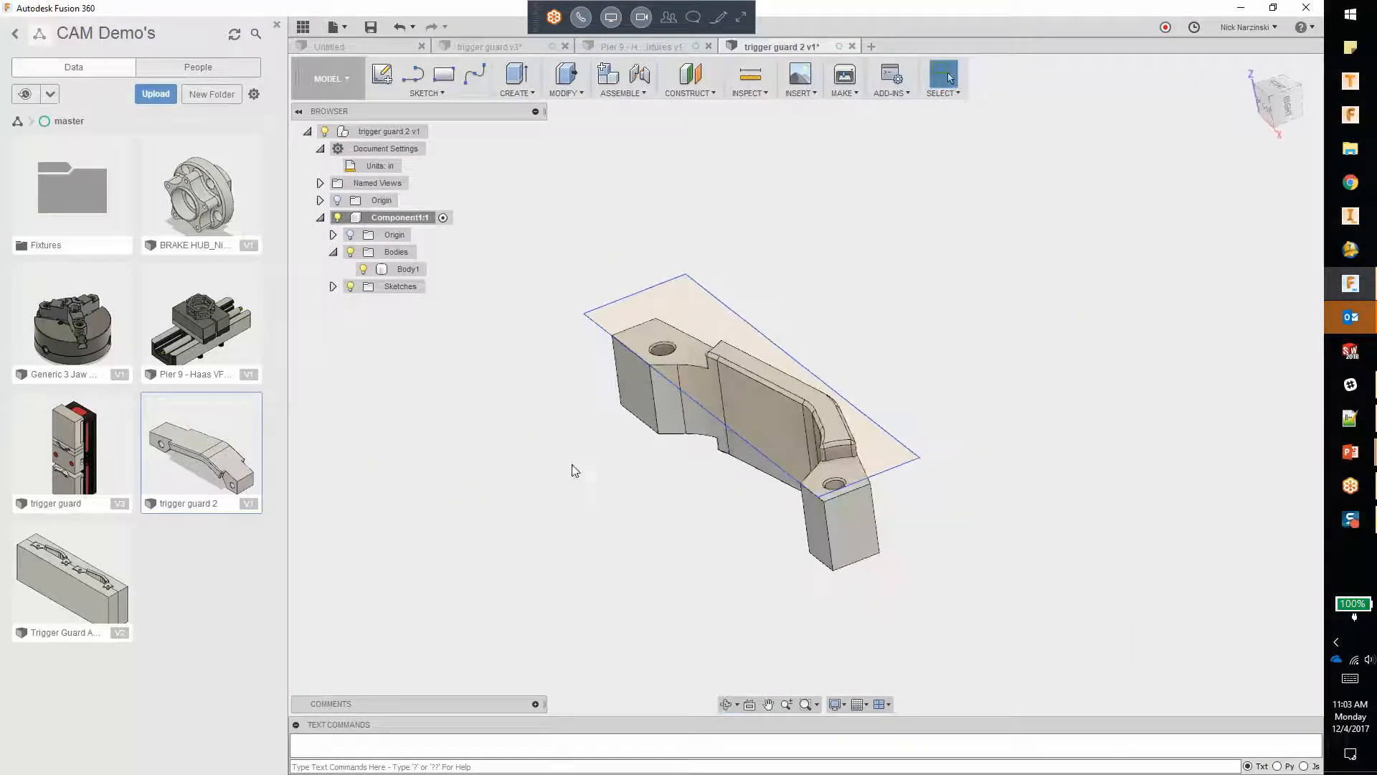
right_click(582, 155)
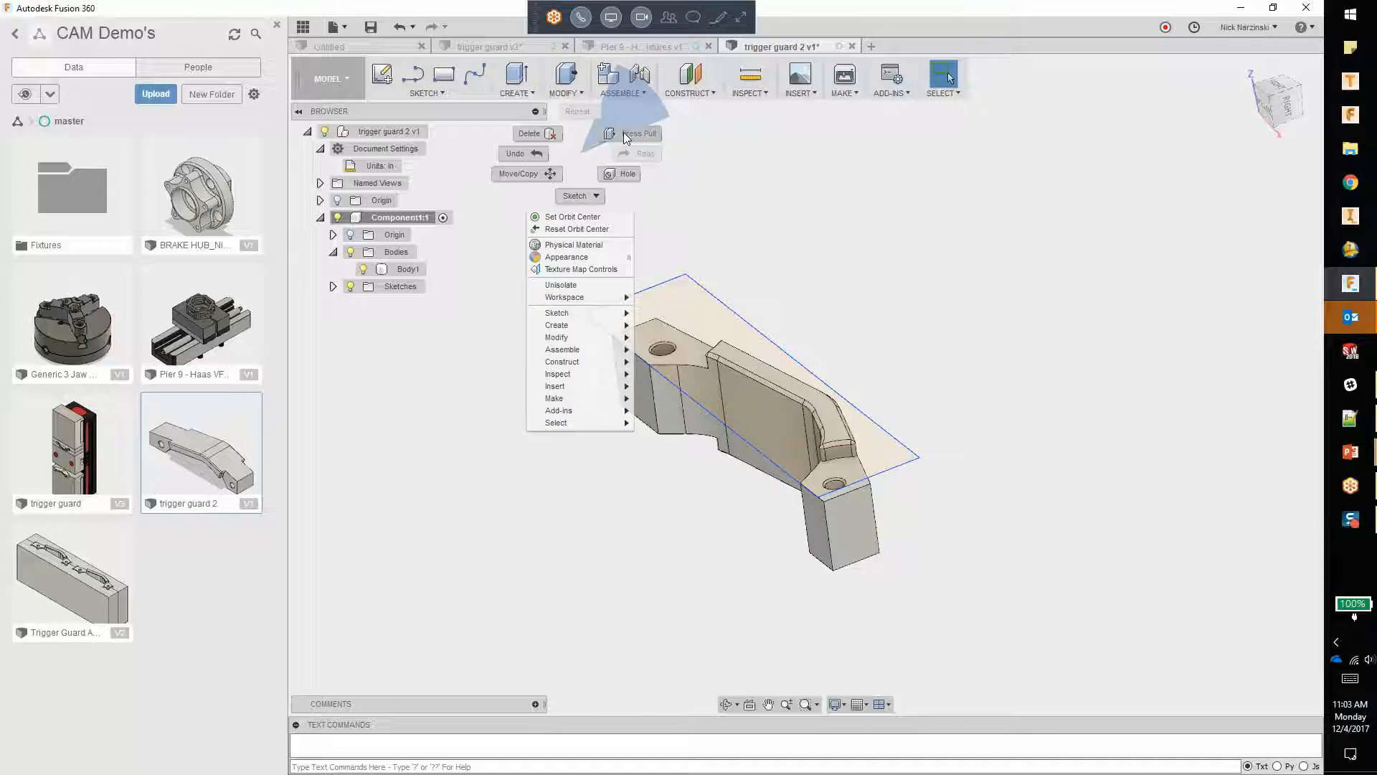
key("Escape")
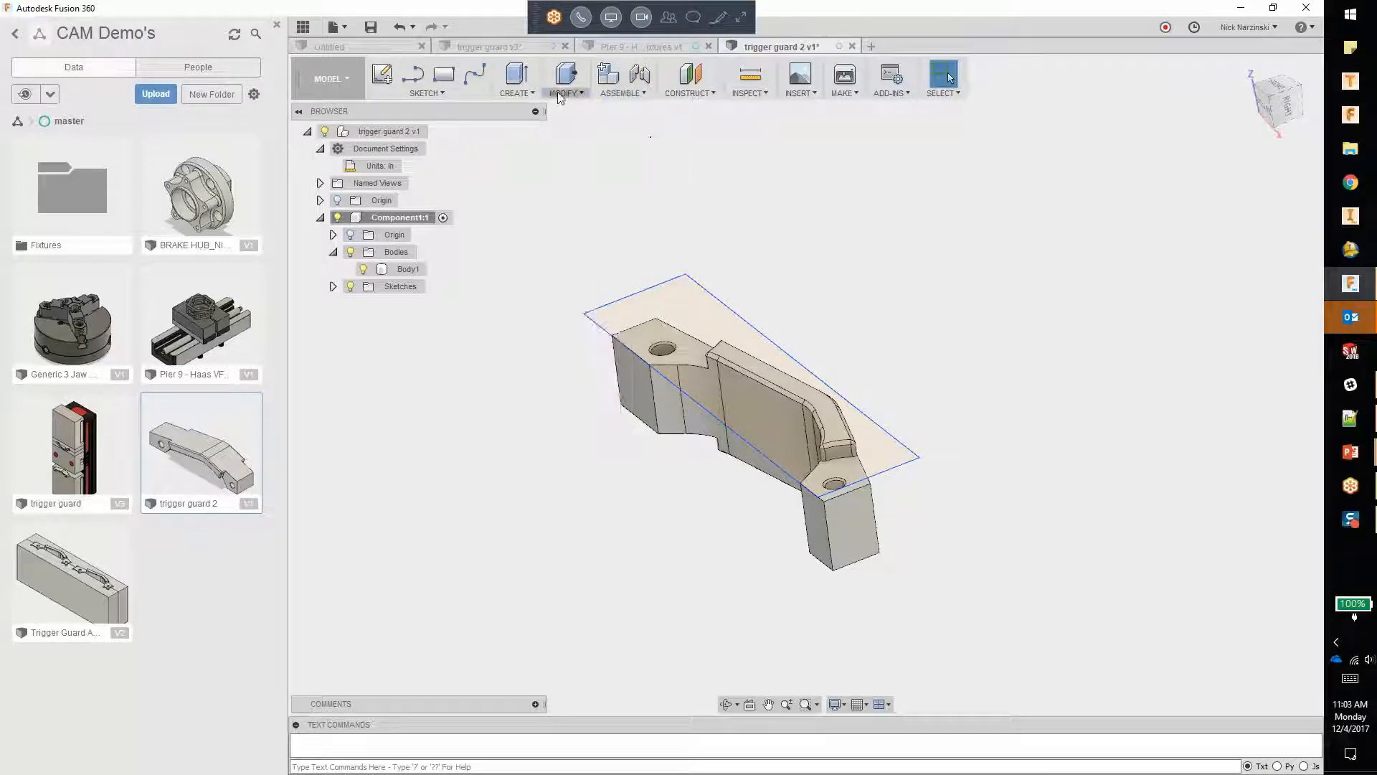
left_click(566, 82)
mouse_move(517, 91)
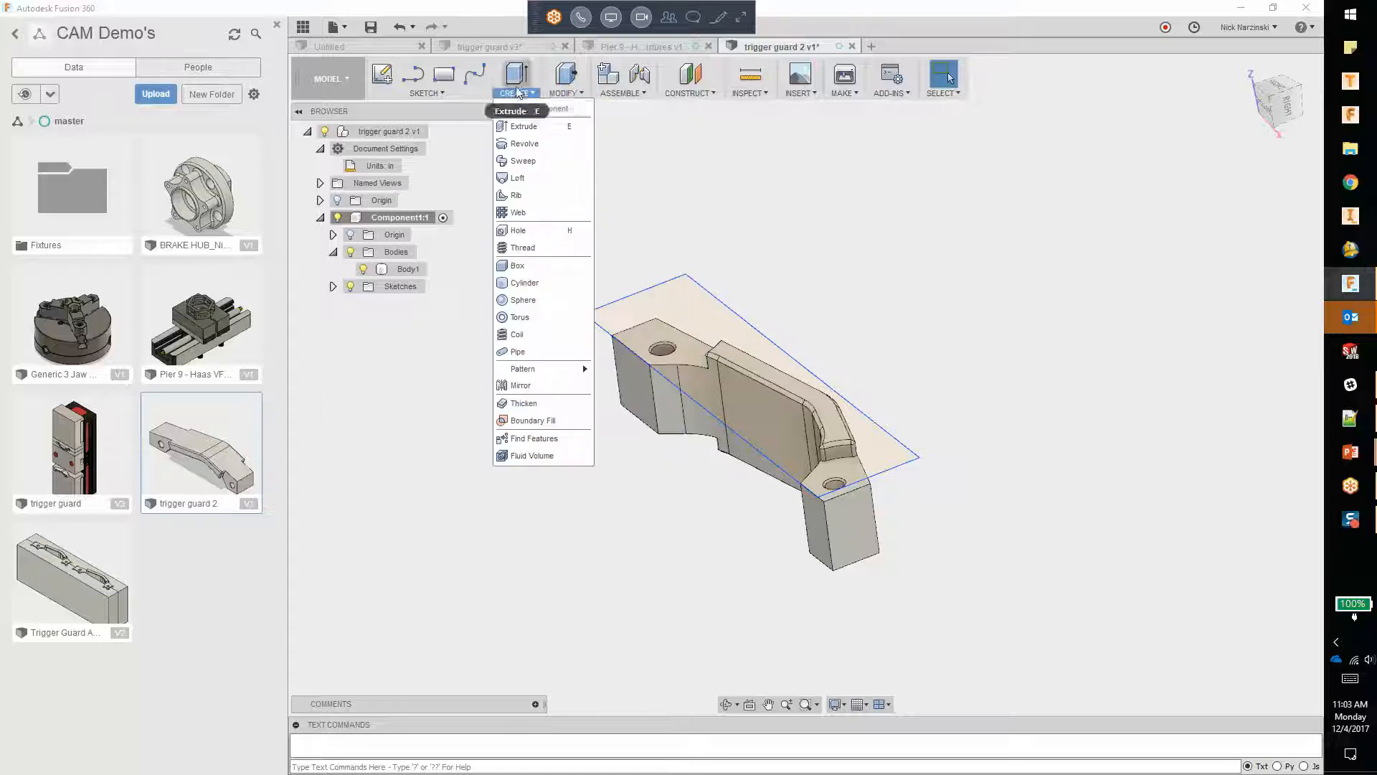
left_click(535, 126)
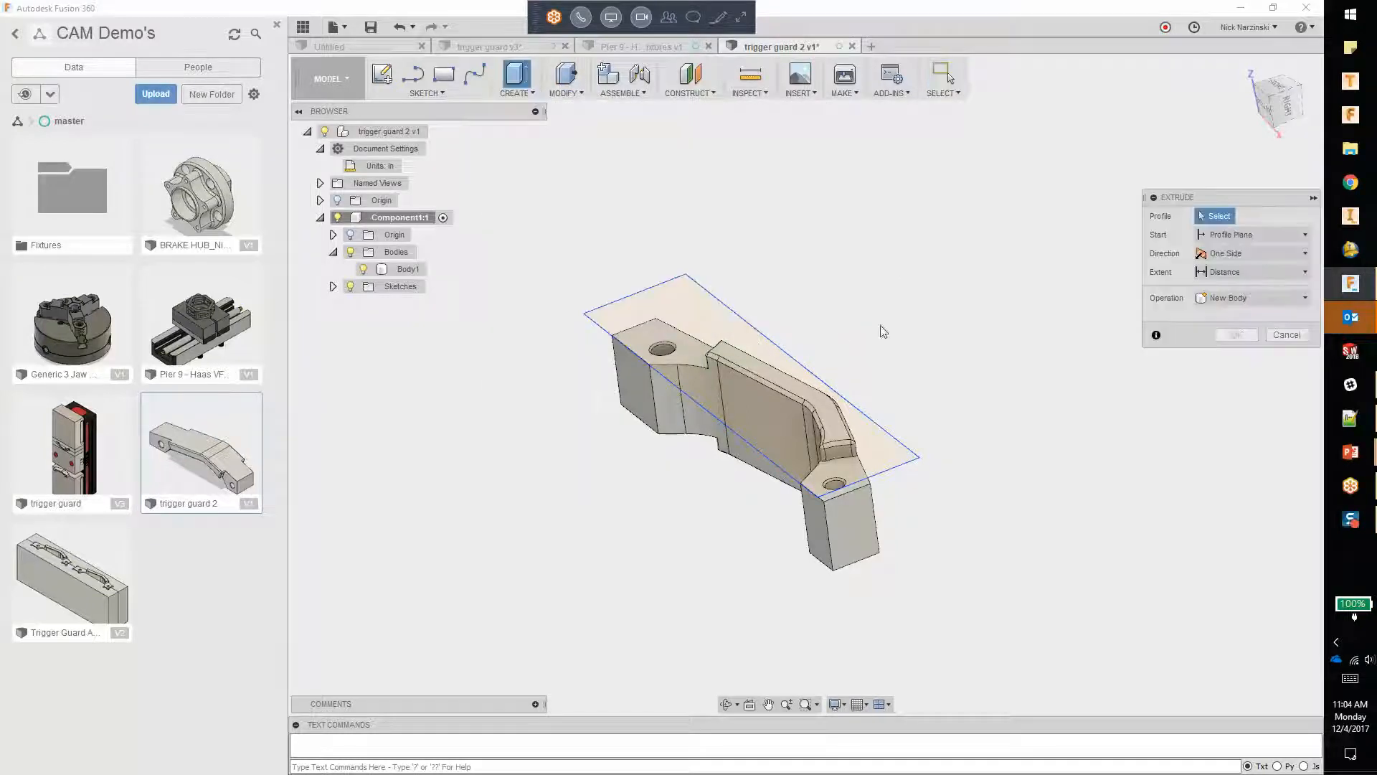
left_click(746, 331)
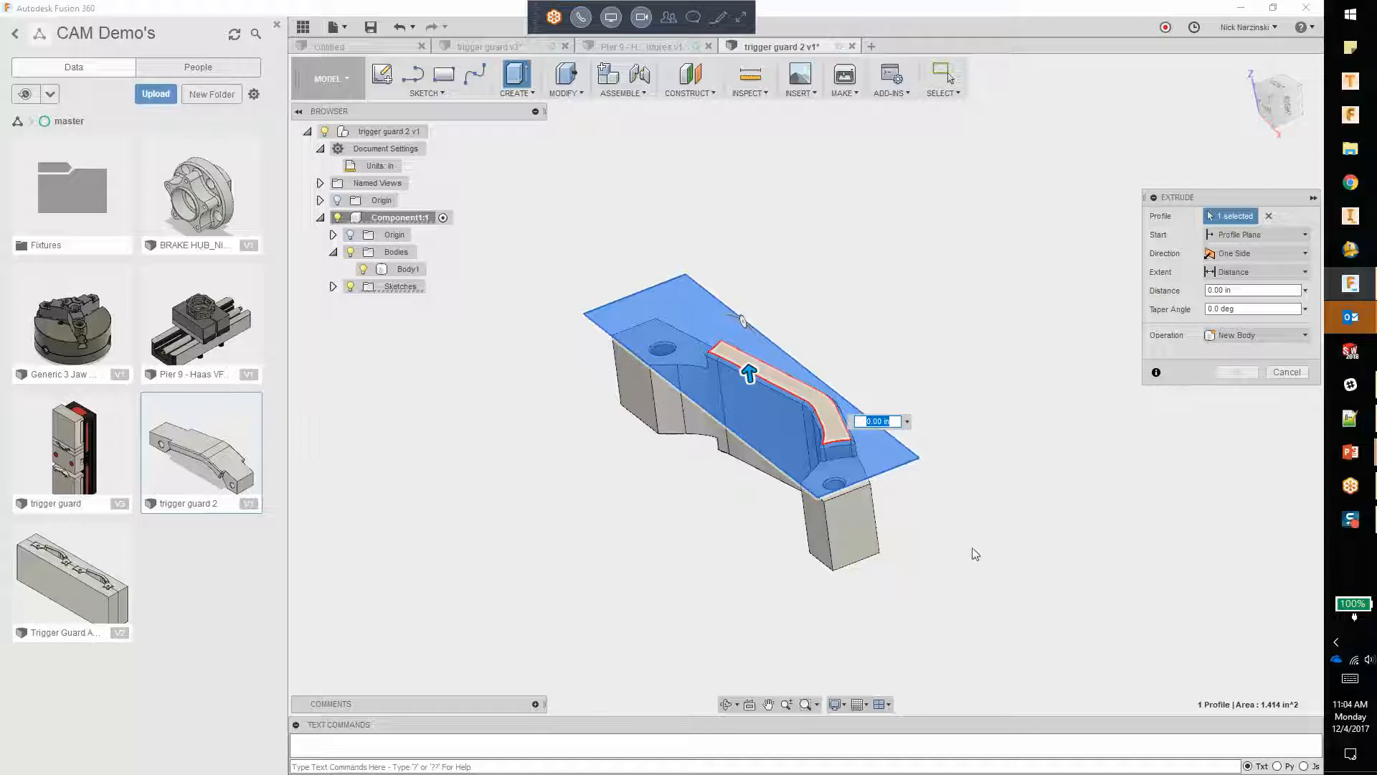
left_click(834, 436)
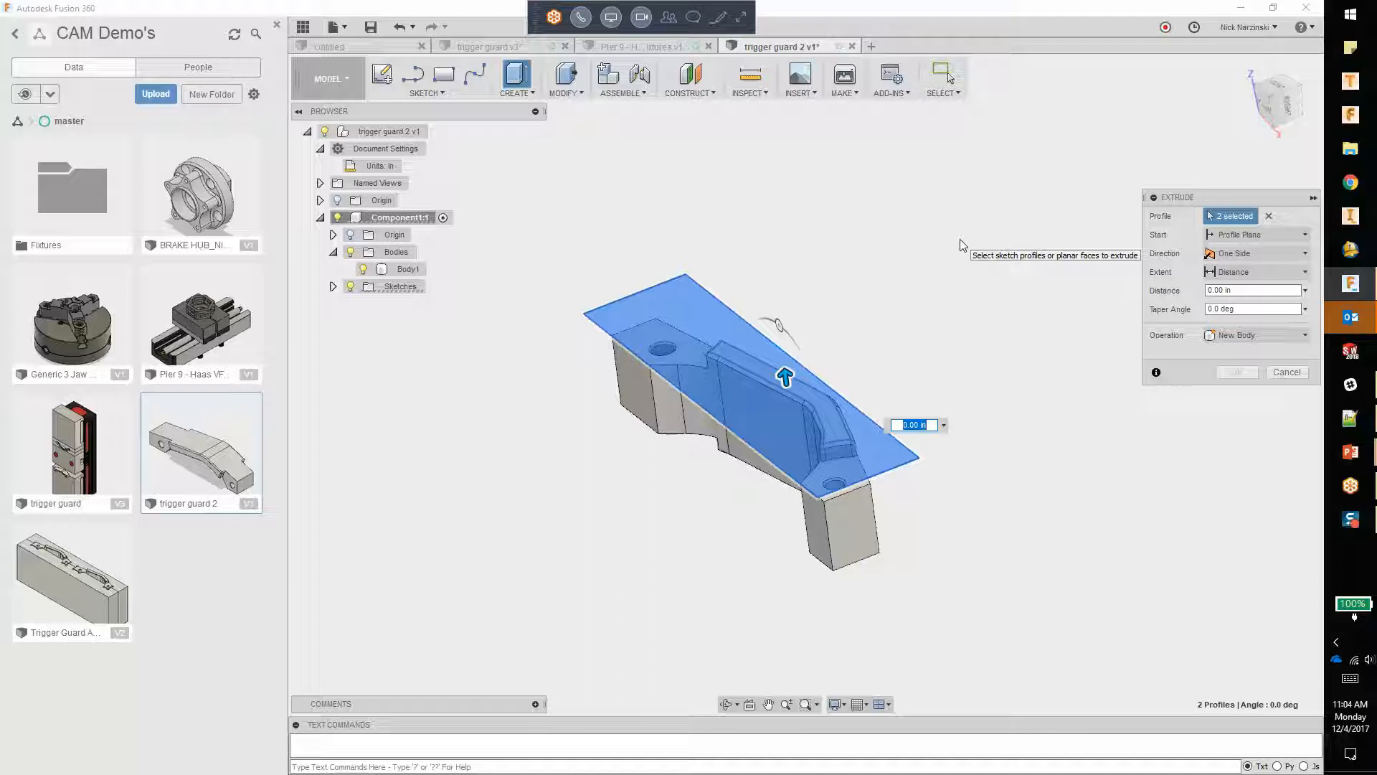
Step: Extrude the profiles on two sides, 0.02 in on side 1 and 1-.02 in on side 2, as a new body
left_click(1258, 253)
left_click(1255, 284)
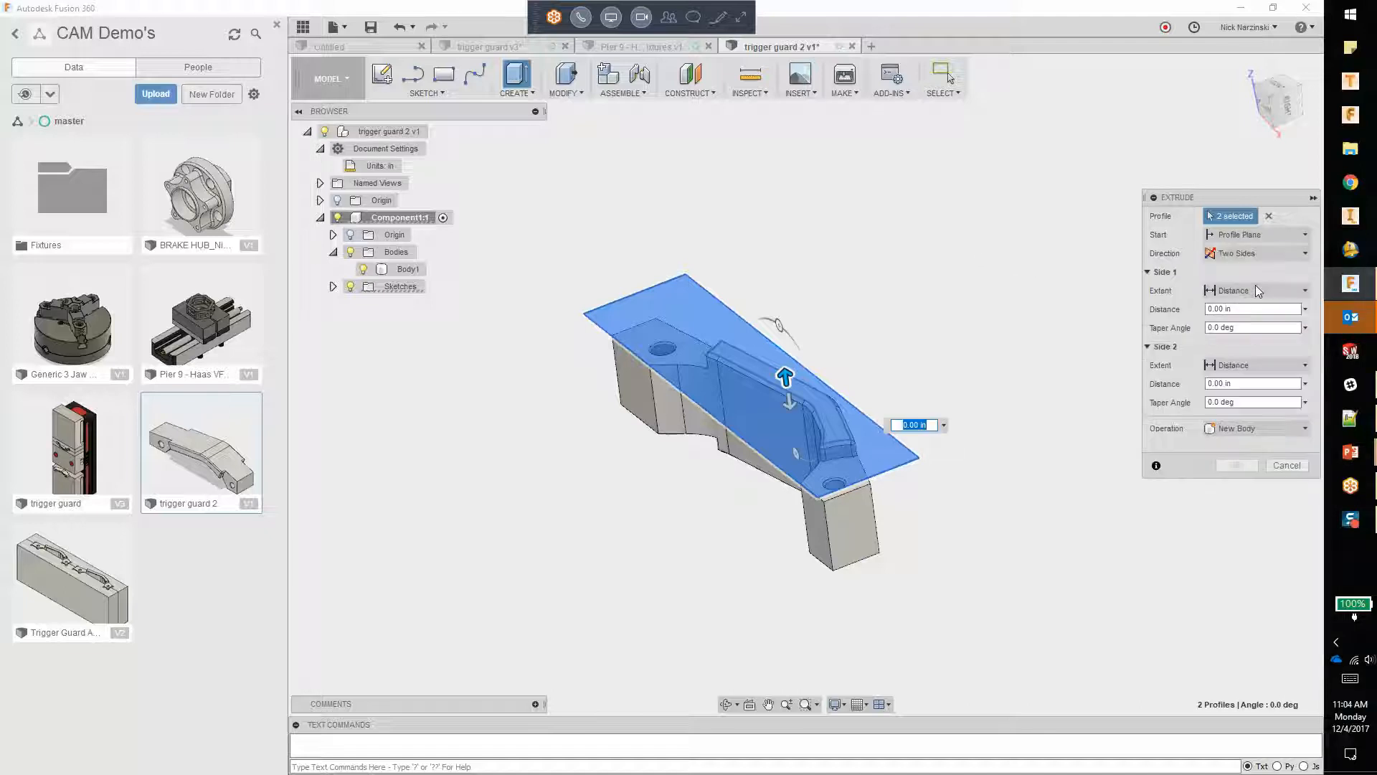
left_click(1255, 310)
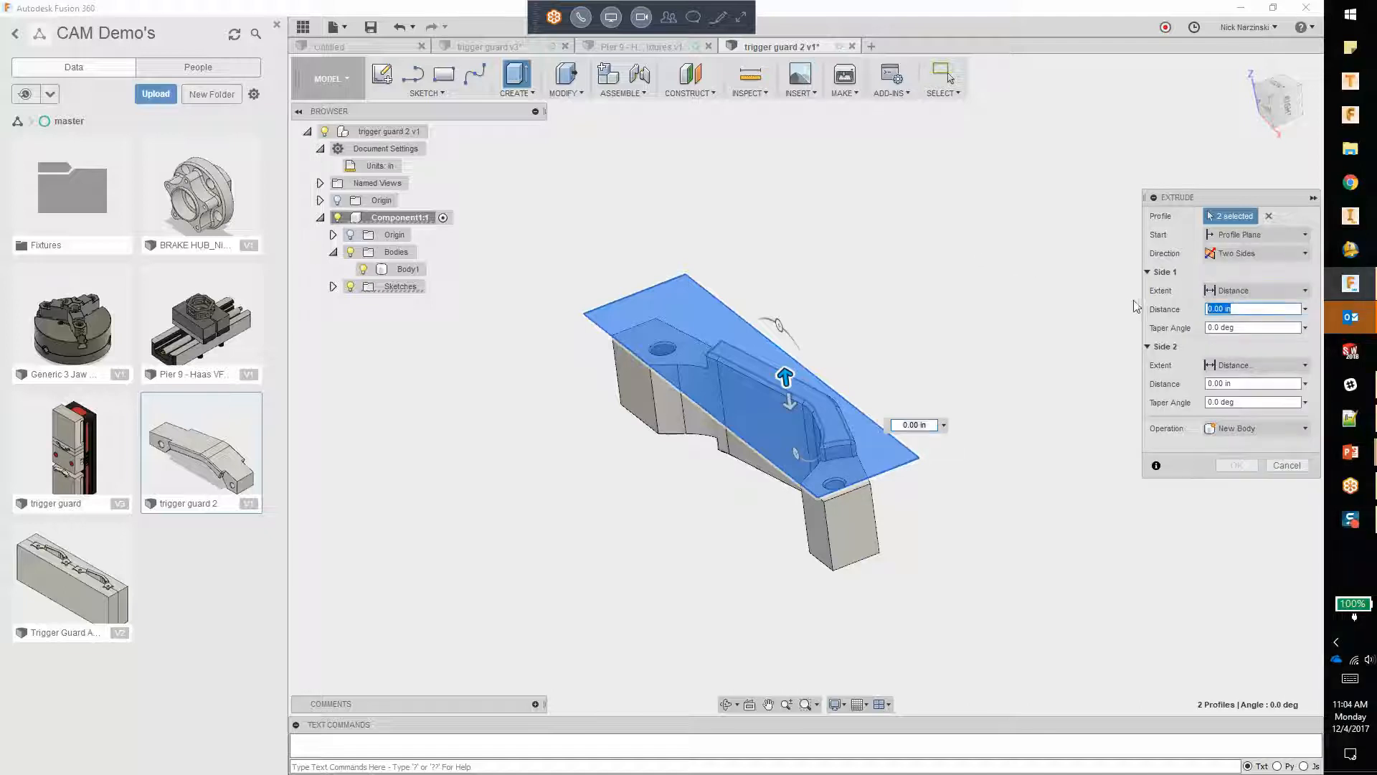
type("02")
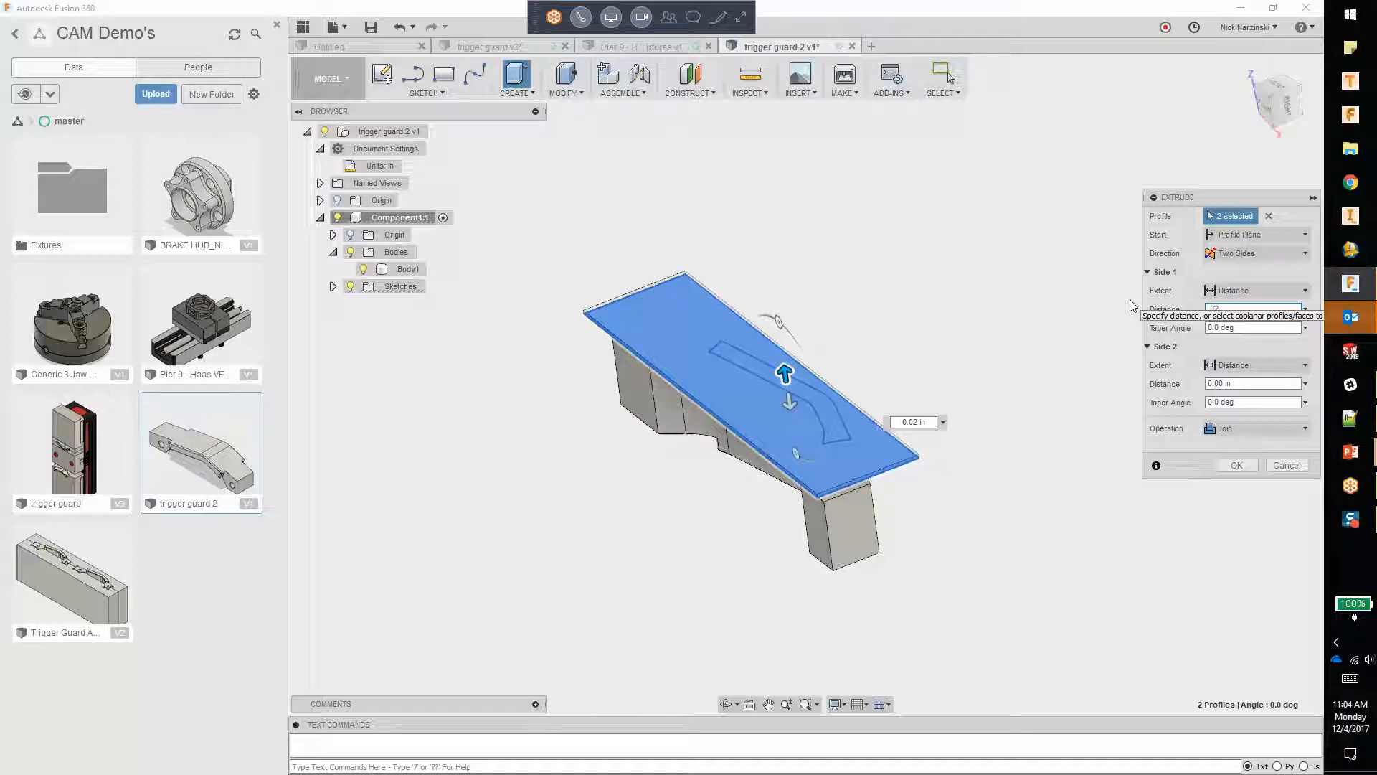
key("Tab")
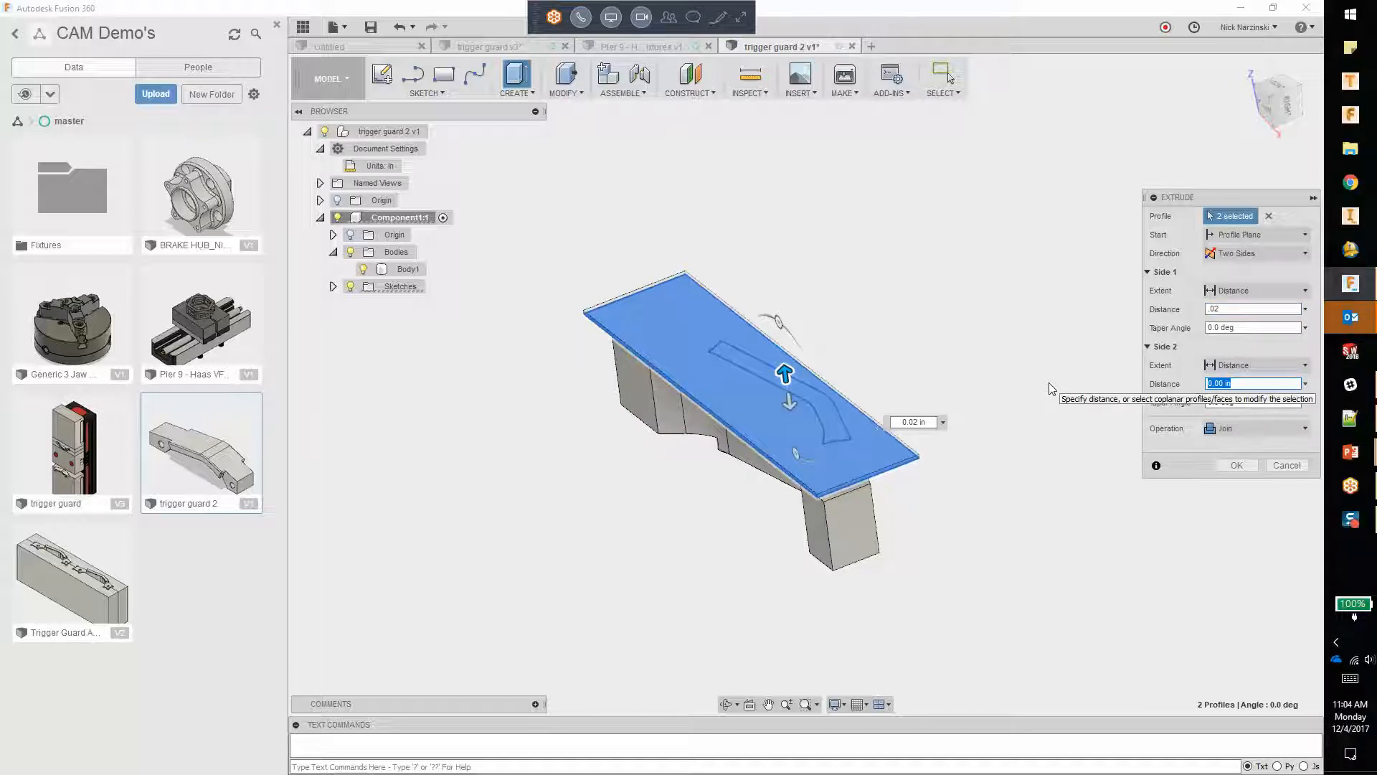
type("1-.02")
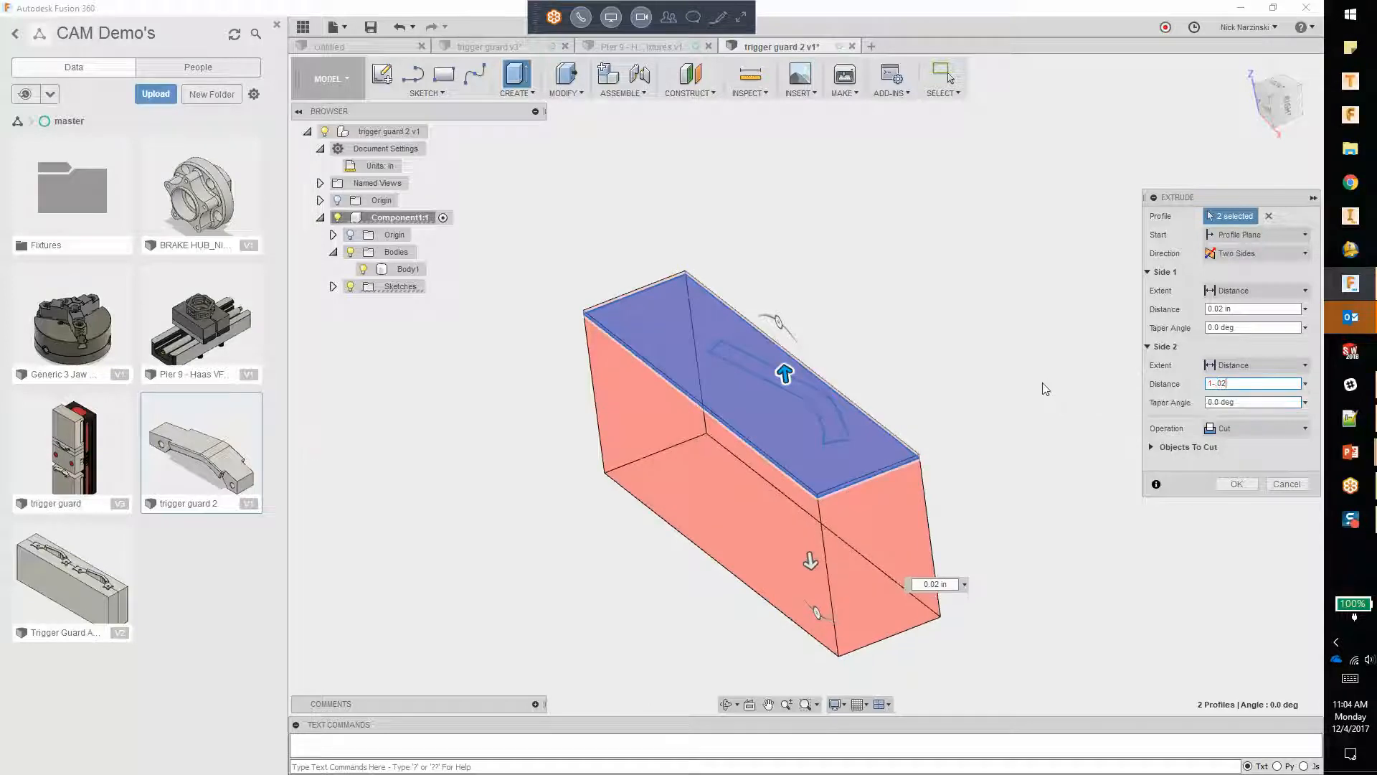
left_click_drag(1240, 383, 1114, 387)
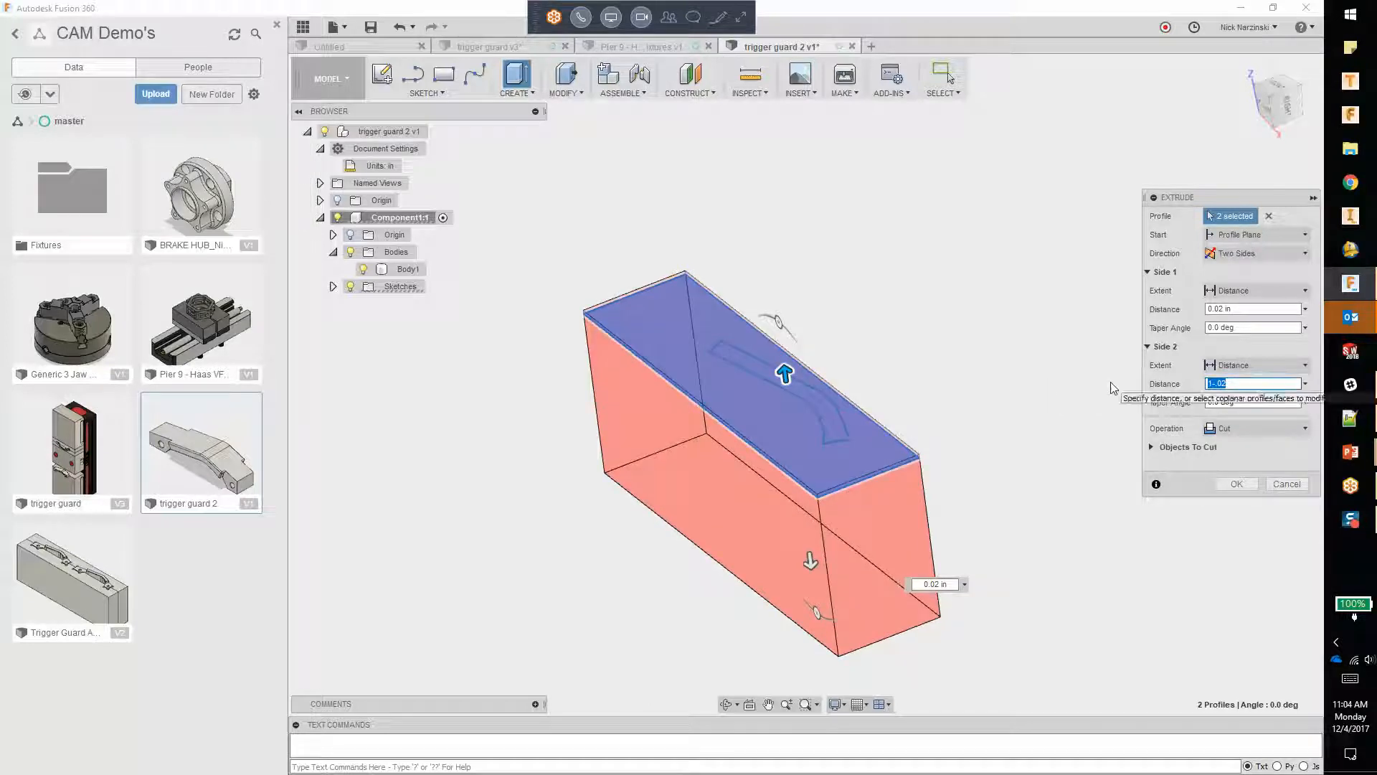
left_click(1234, 428)
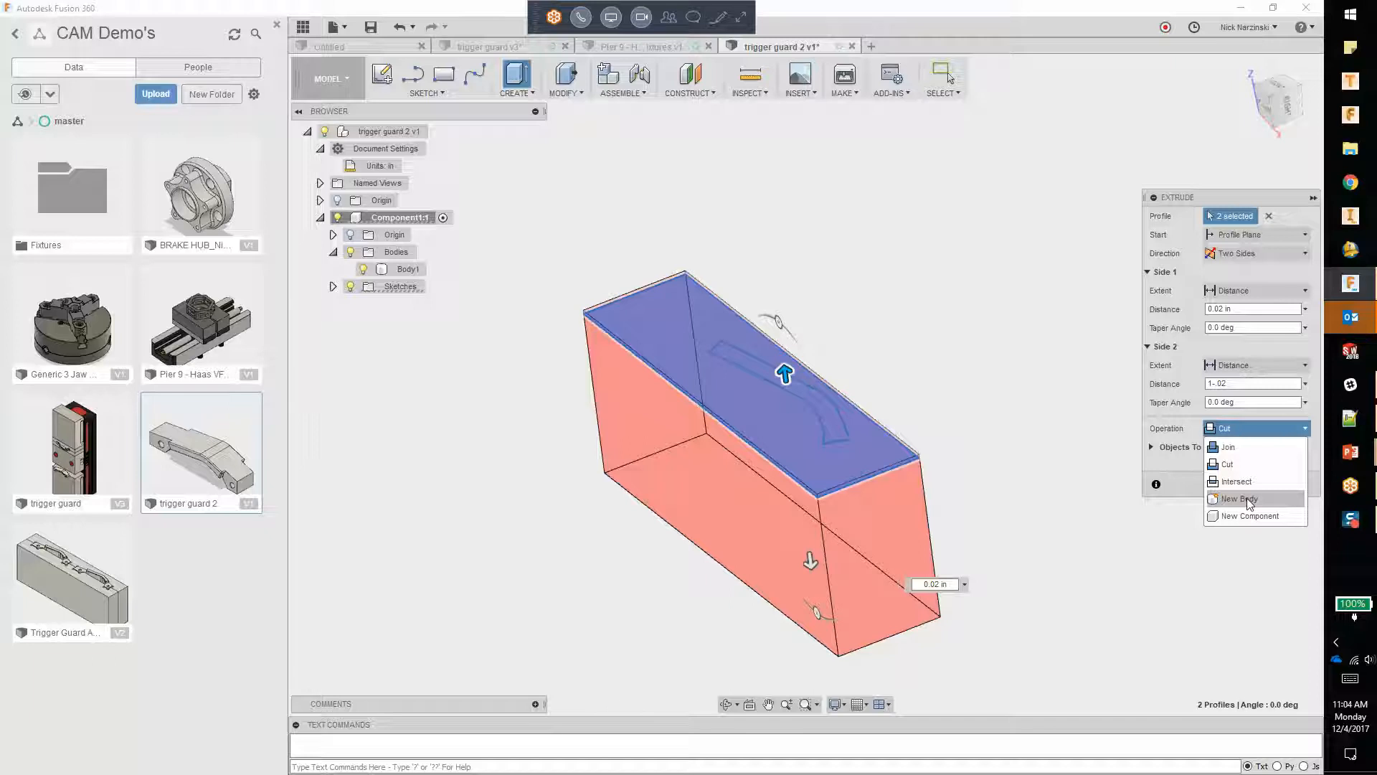
left_click(1249, 500)
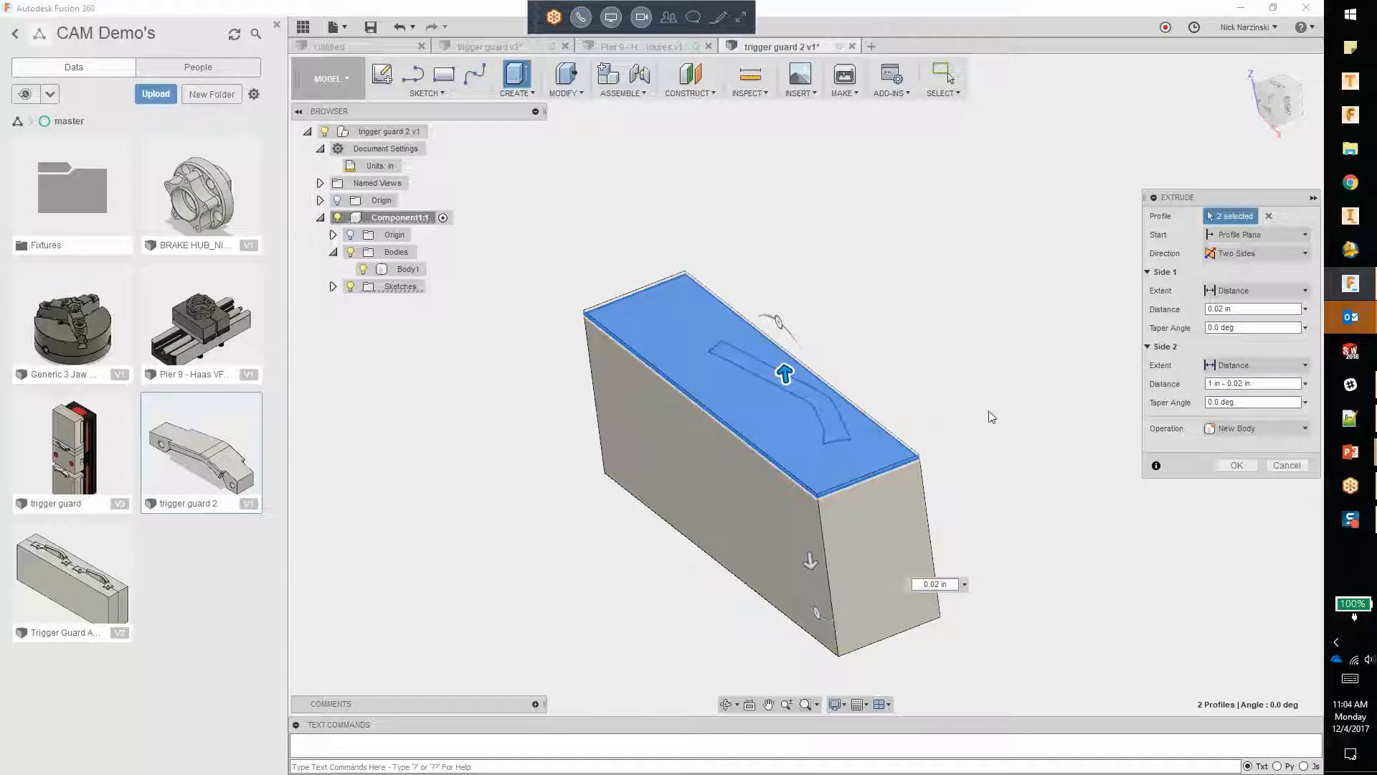
left_click(1251, 466)
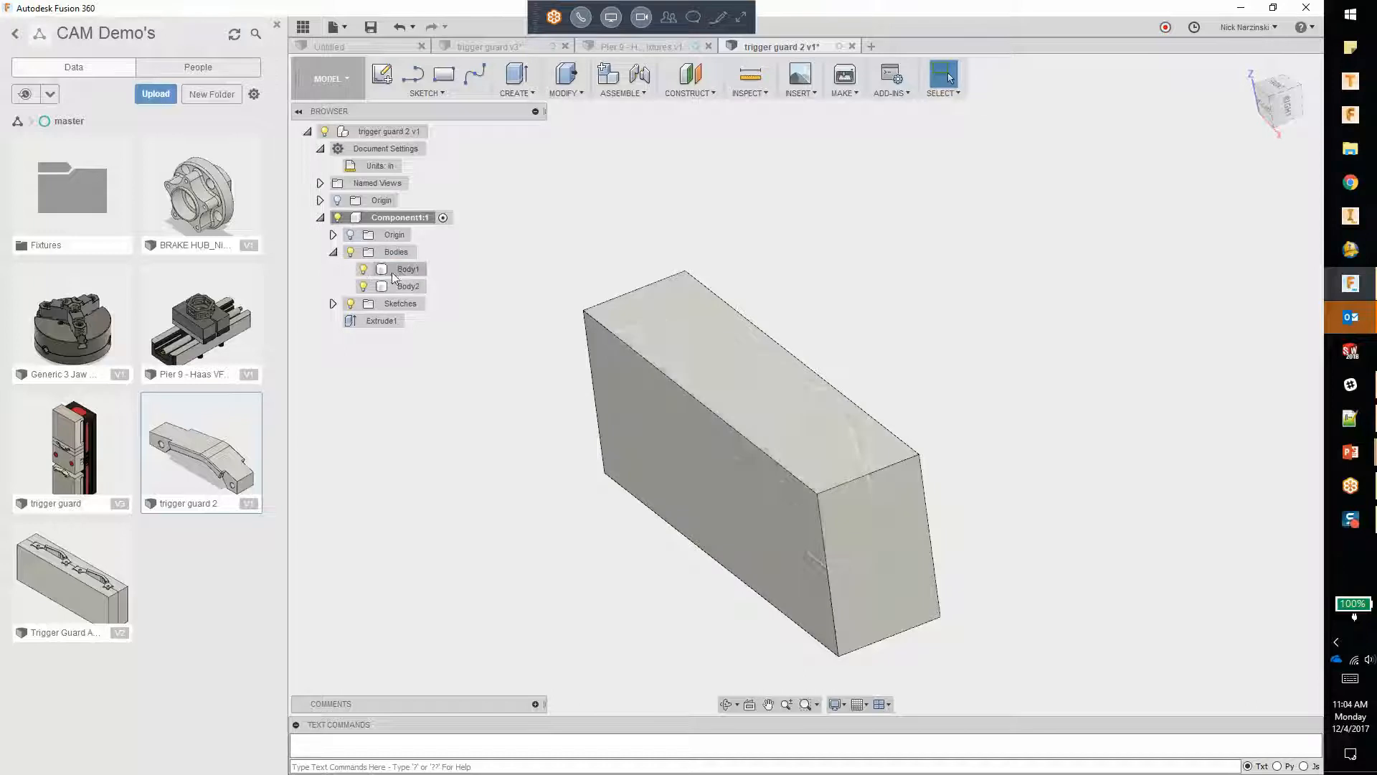
Step: Hide the extruded block body, keeping the trigger guard body shown, and rename the block Stock
left_click(363, 269)
left_click(363, 286)
left_click(363, 269)
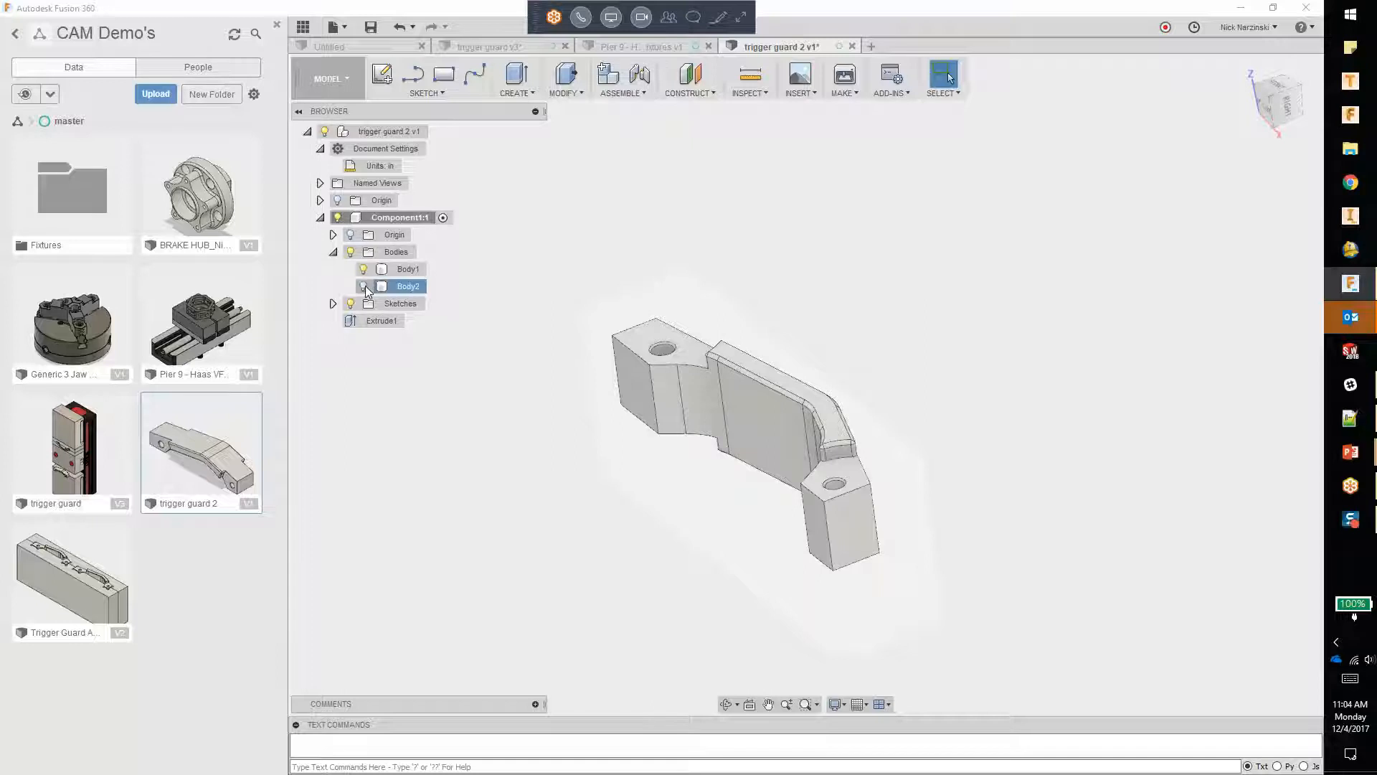
right_click(388, 287)
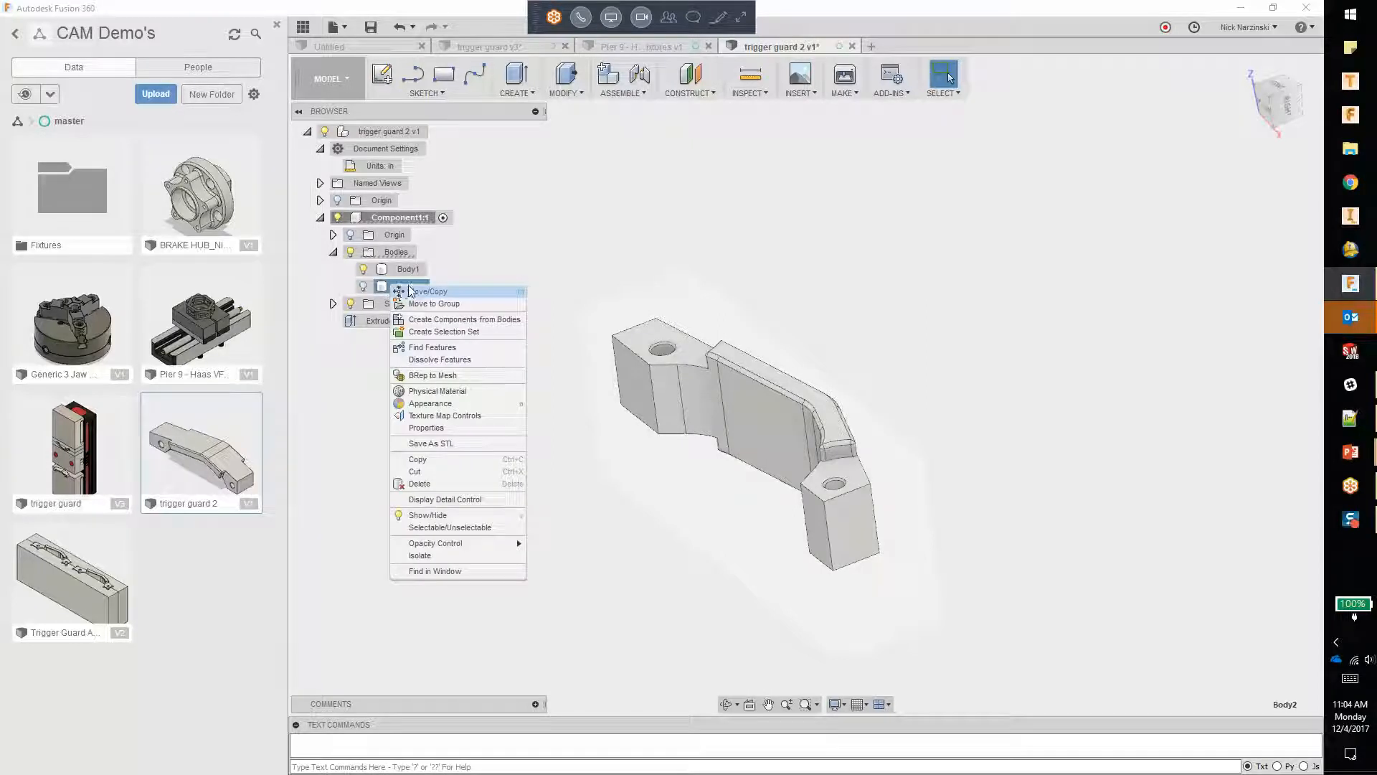
left_click(463, 284)
double_click(410, 287)
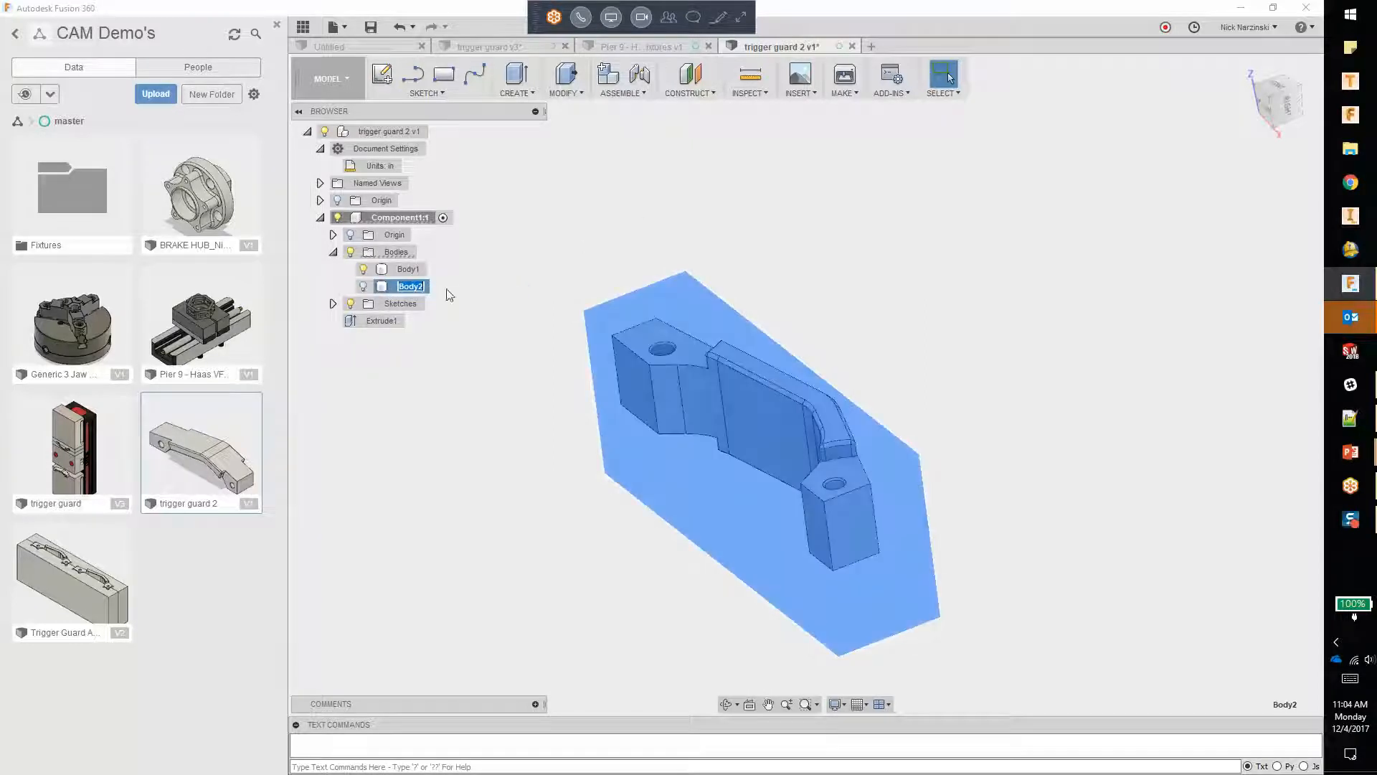
type("Stock")
key("Return")
Step: Try to reduce the opacity of the hidden Stock body
left_click(408, 270, "ctrl")
left_click(408, 271)
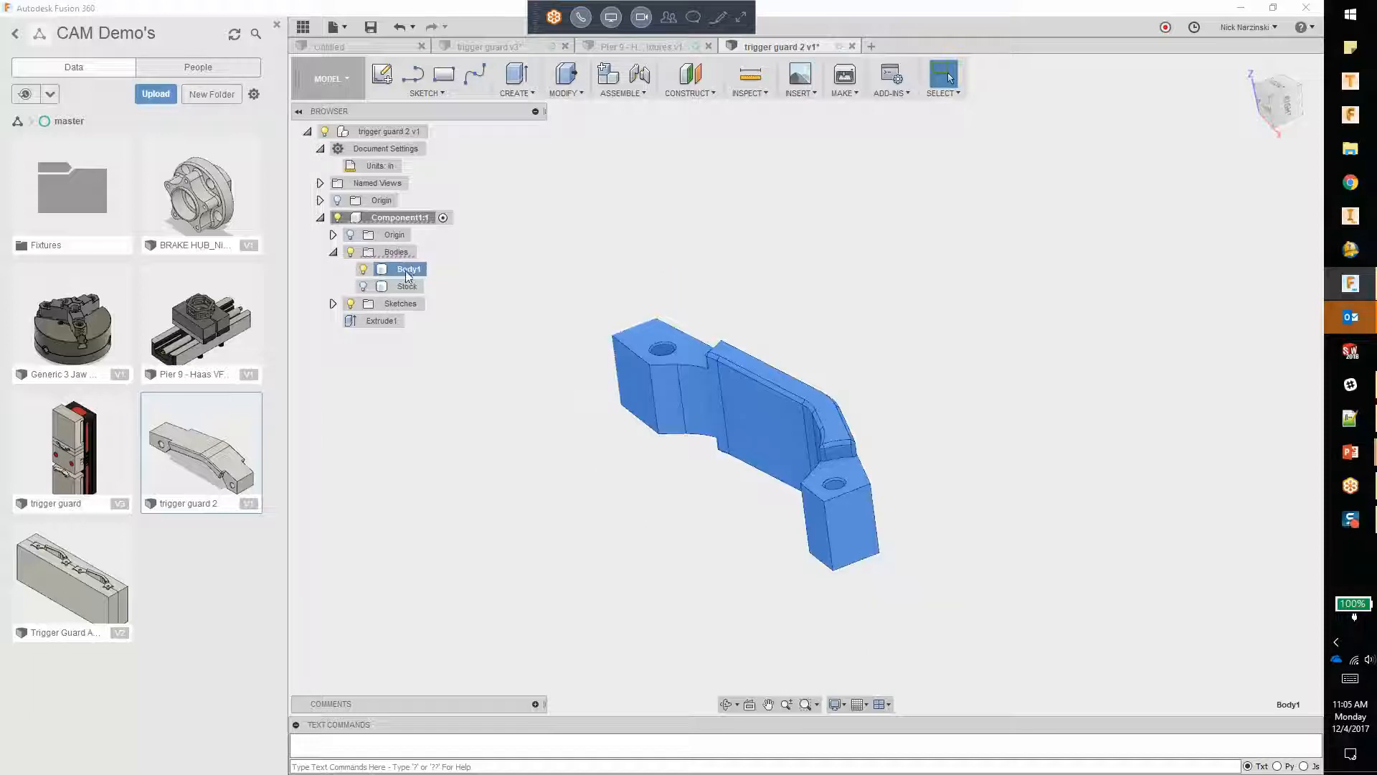
double_click(407, 270)
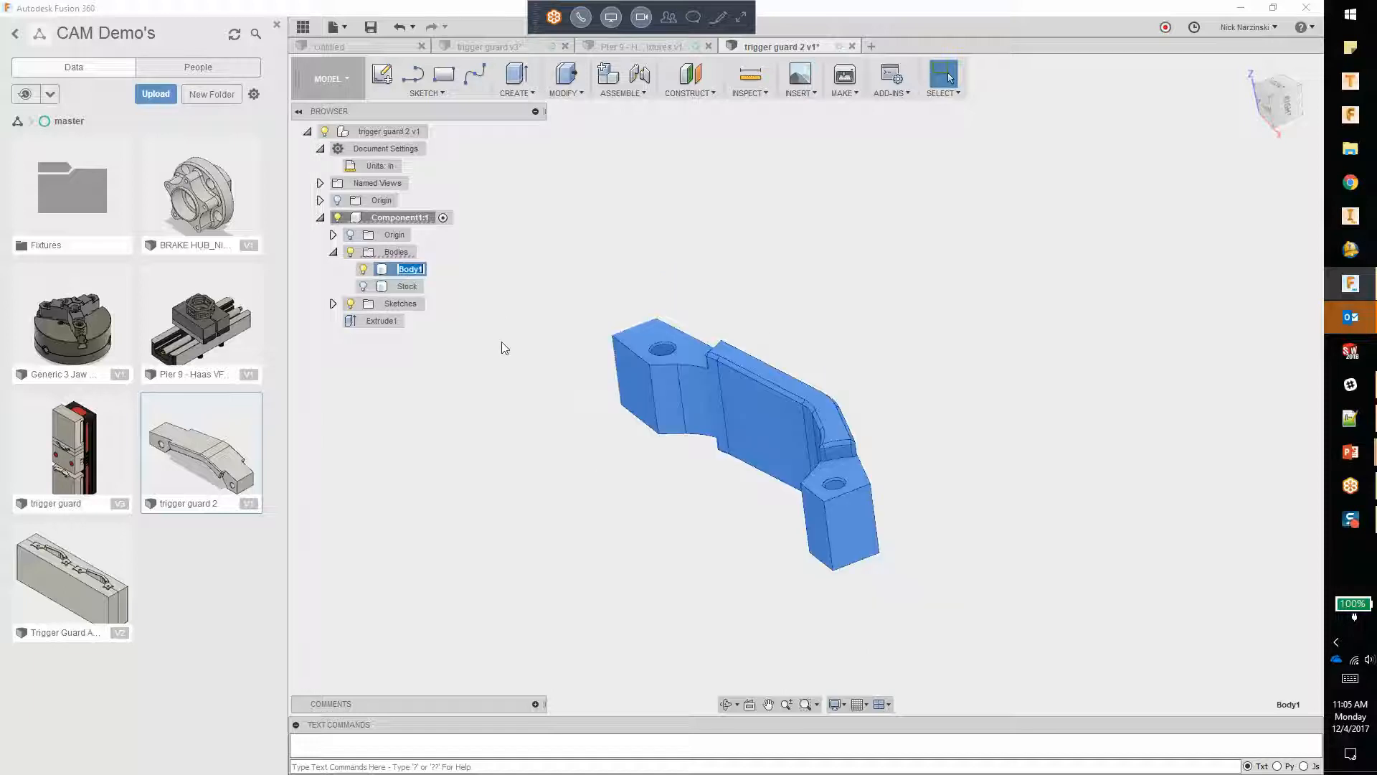
left_click(404, 286)
right_click(406, 287)
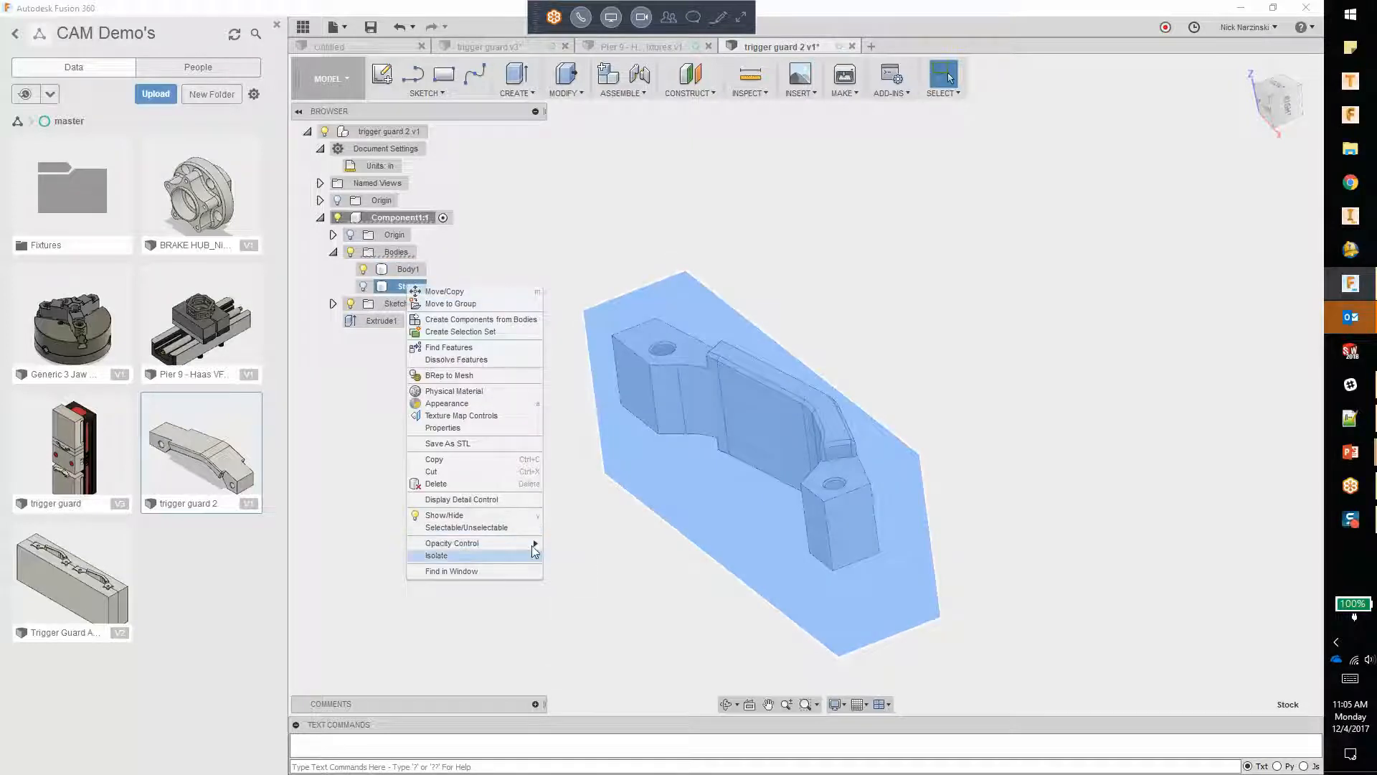
mouse_move(532, 544)
left_click(567, 654)
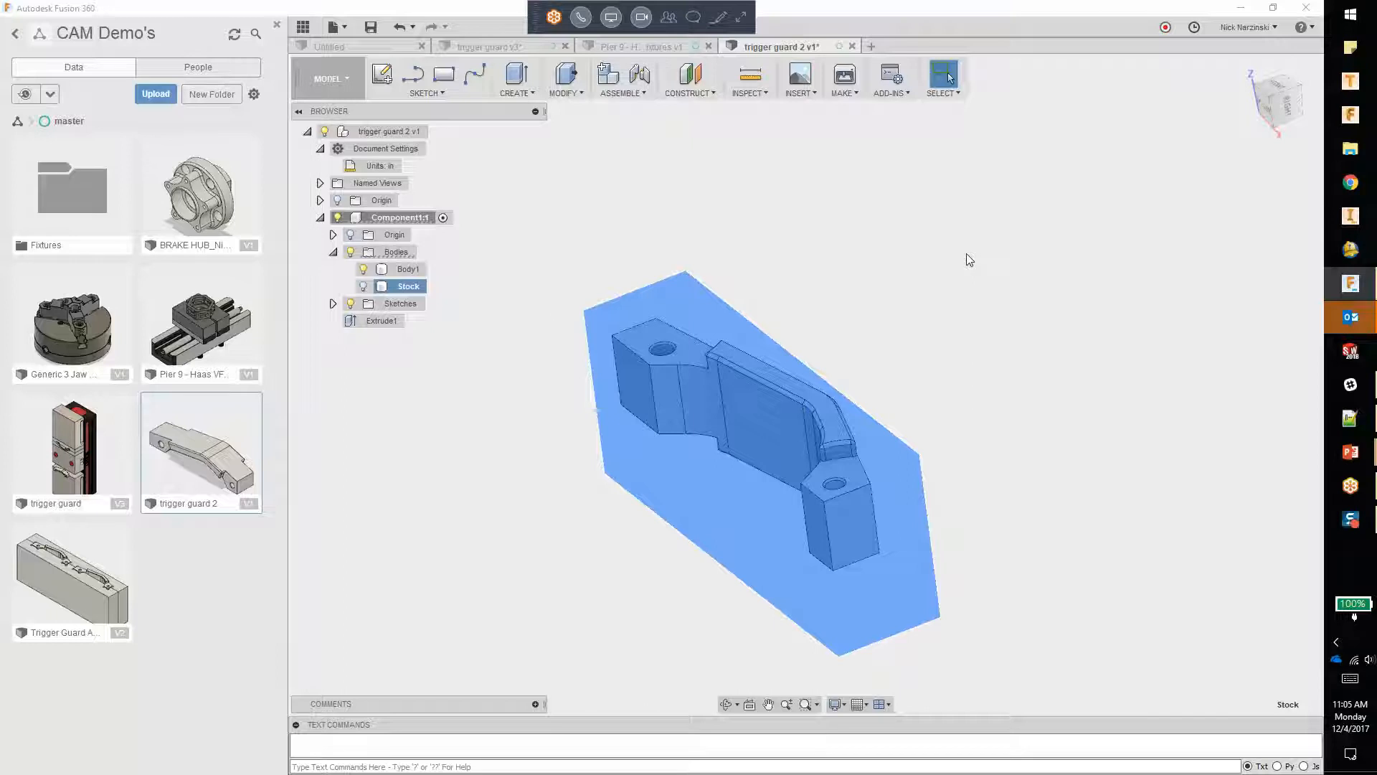
left_click(967, 254)
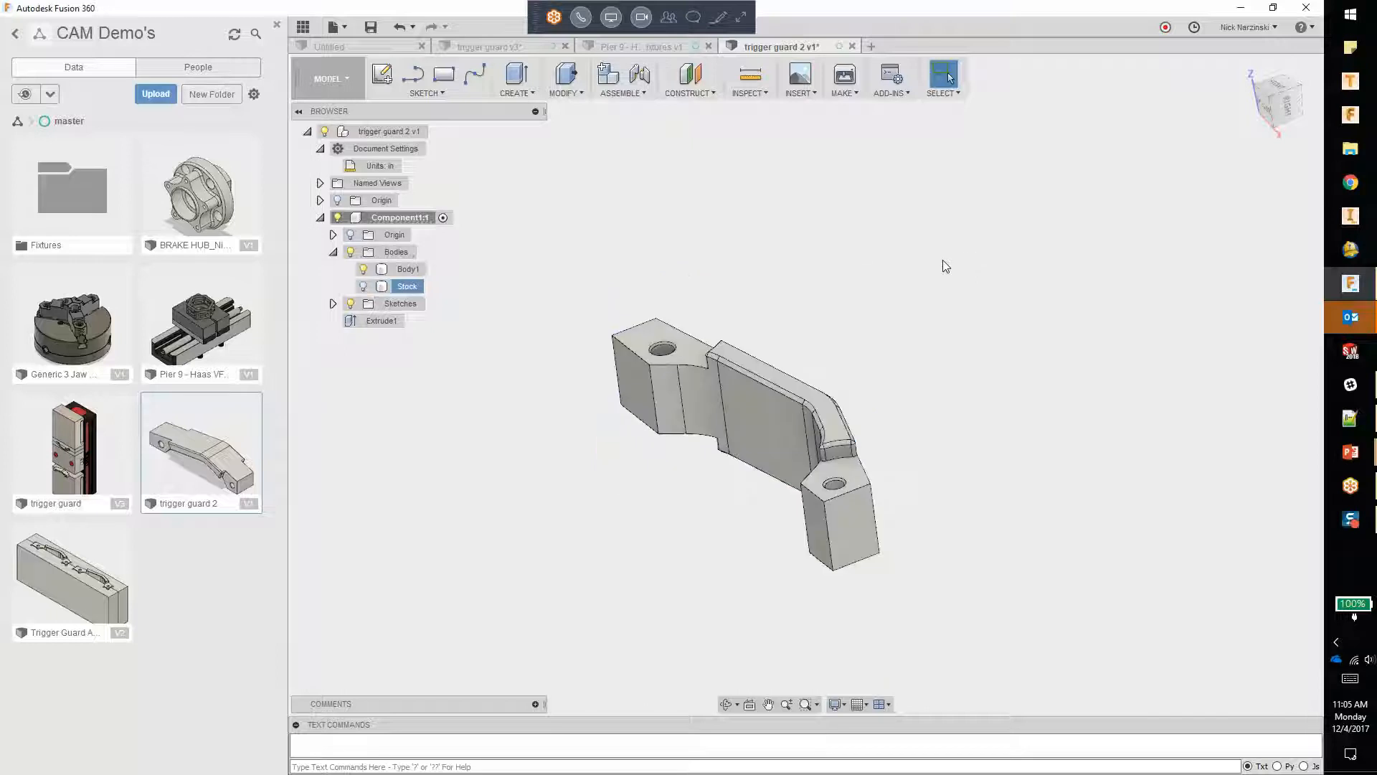
Step: Show the Stock body and activate the top-level trigger guard 2 assembly
left_click(363, 286)
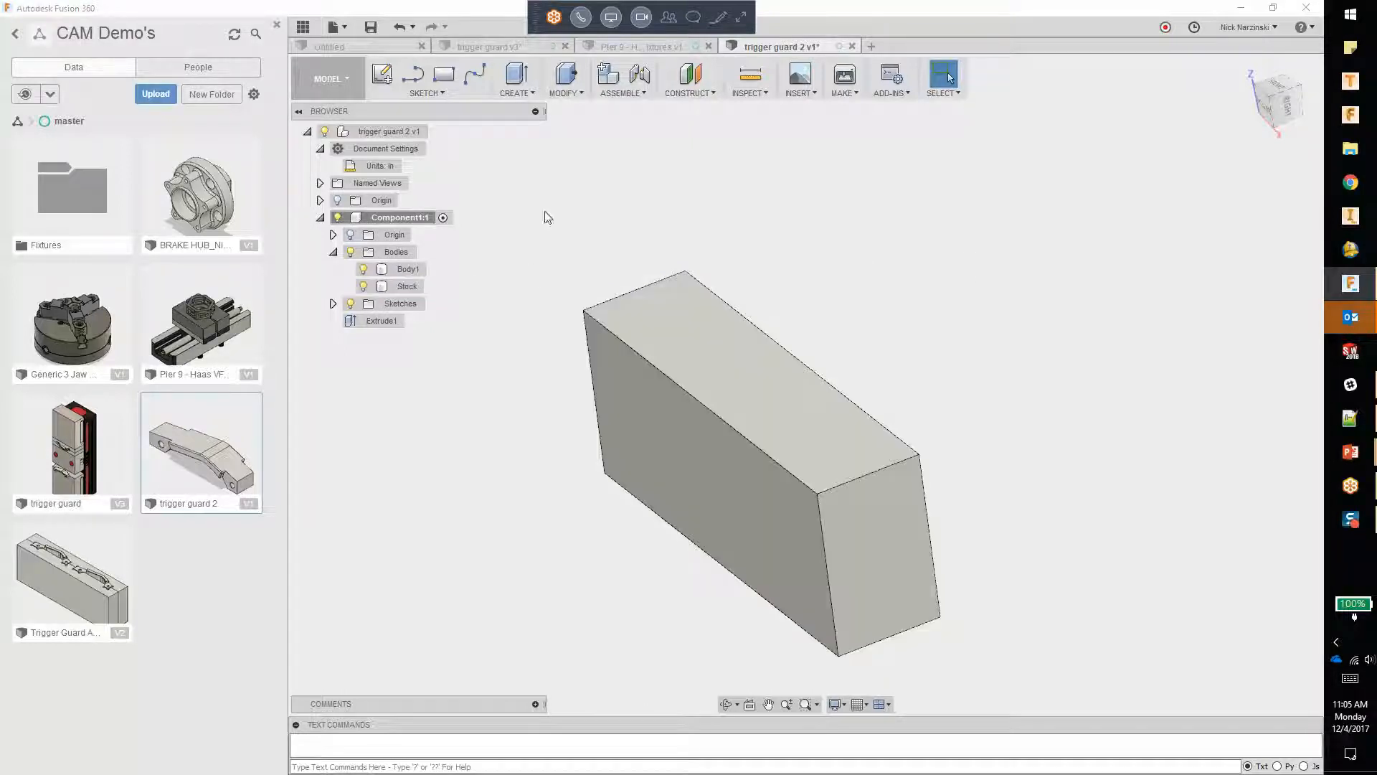
left_click(436, 132)
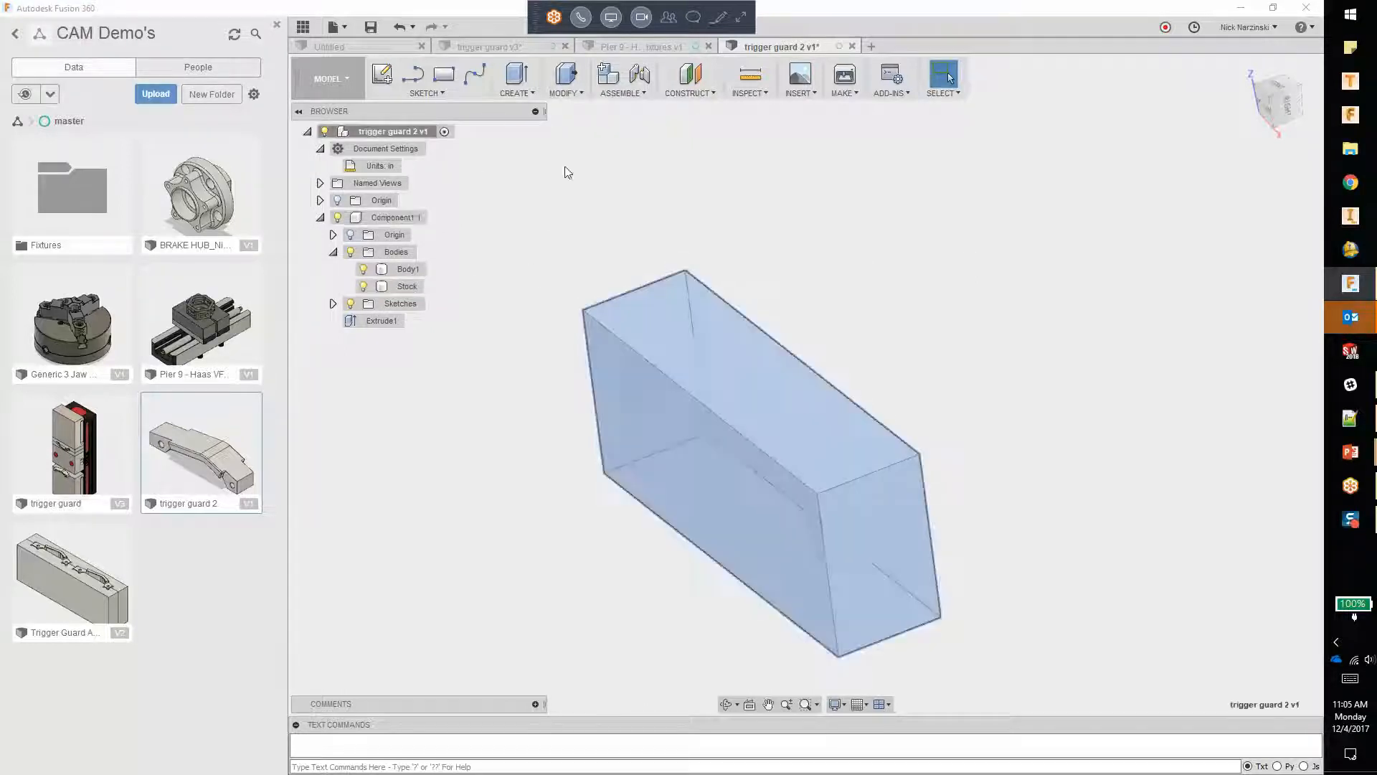
middle_click_drag(1010, 403, 789, 402, "shift")
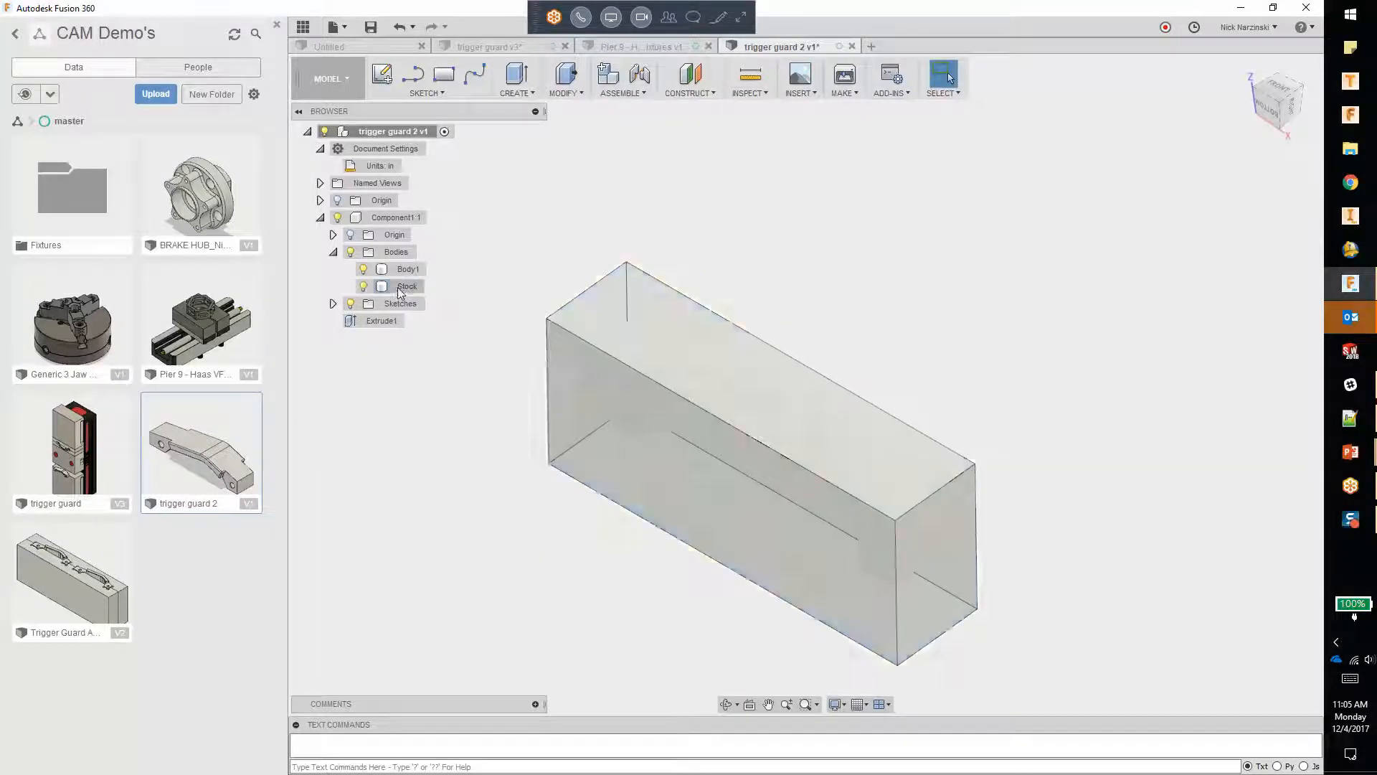
Step: Set the Stock body's opacity to 20%
right_click(402, 286)
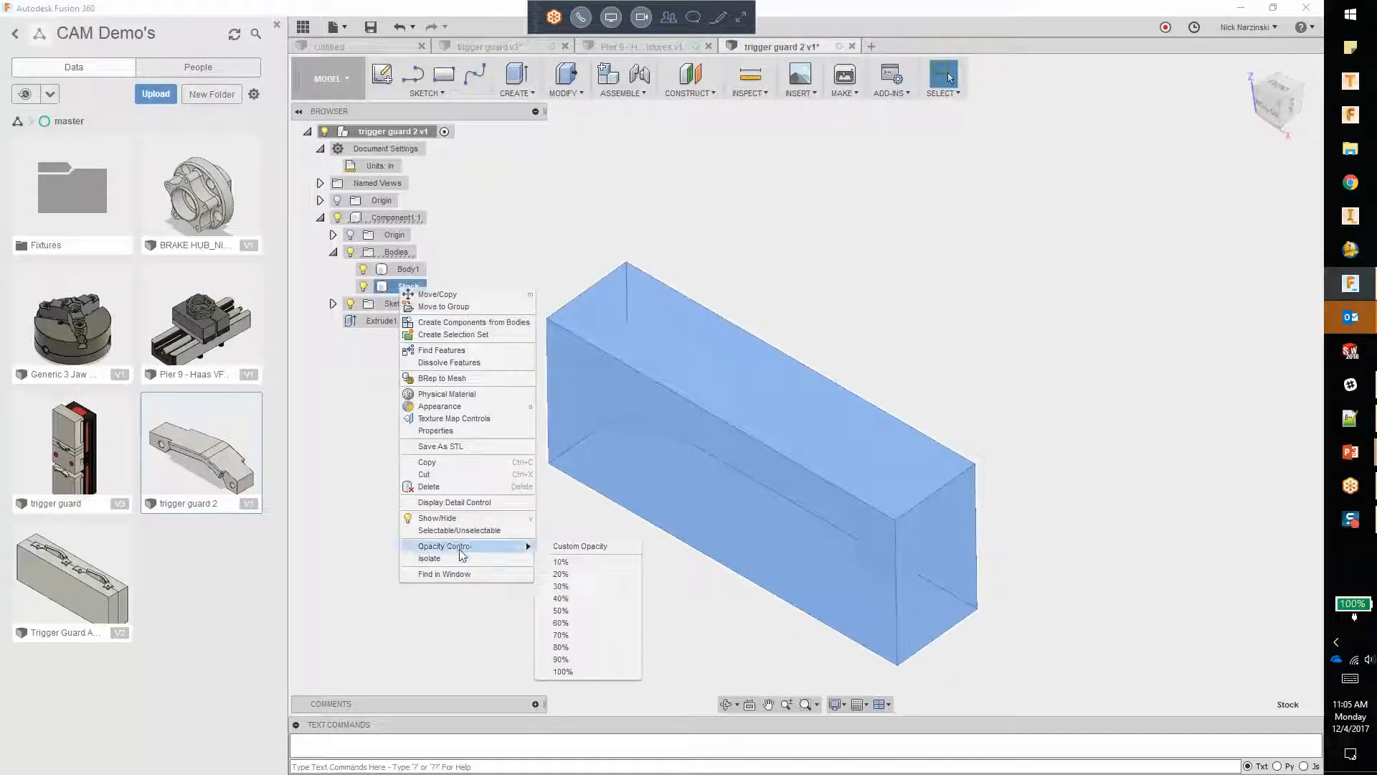
mouse_move(502, 547)
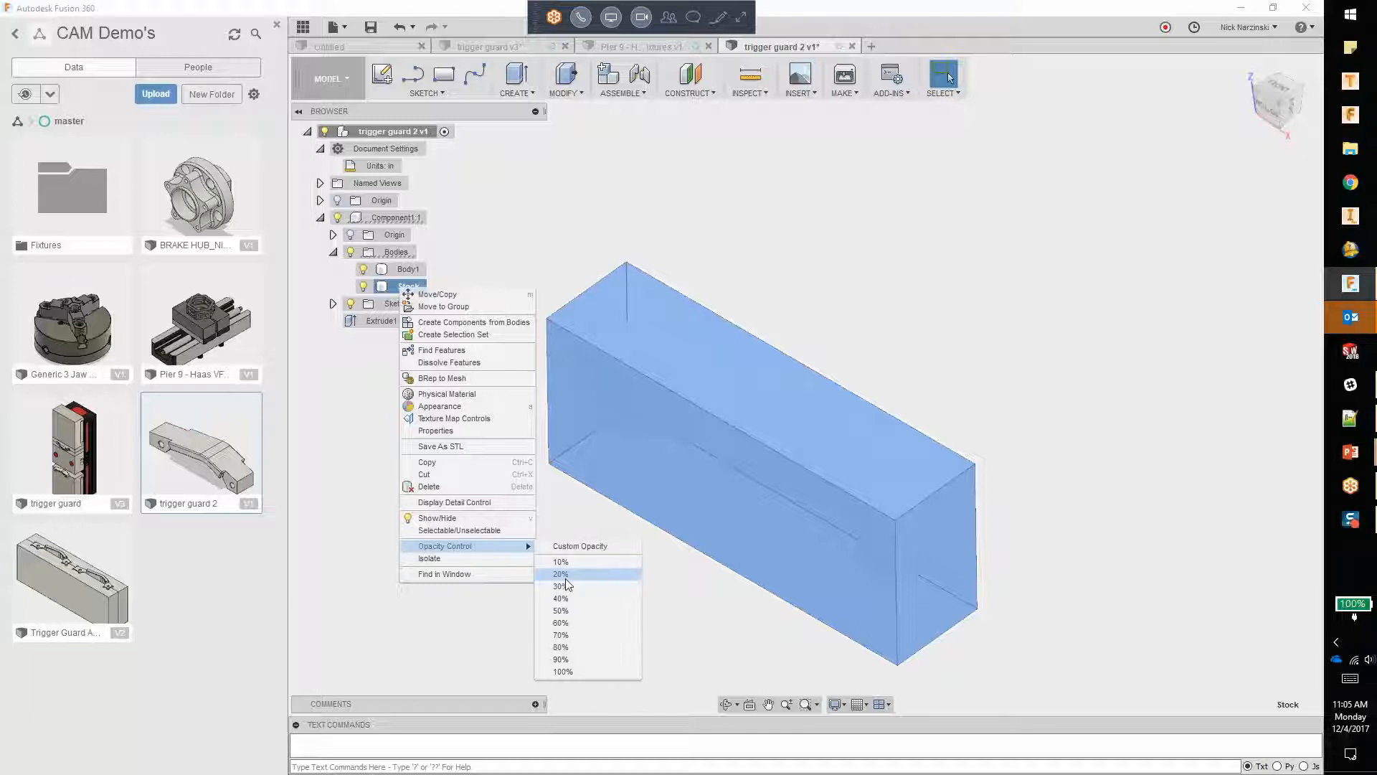
left_click(565, 577)
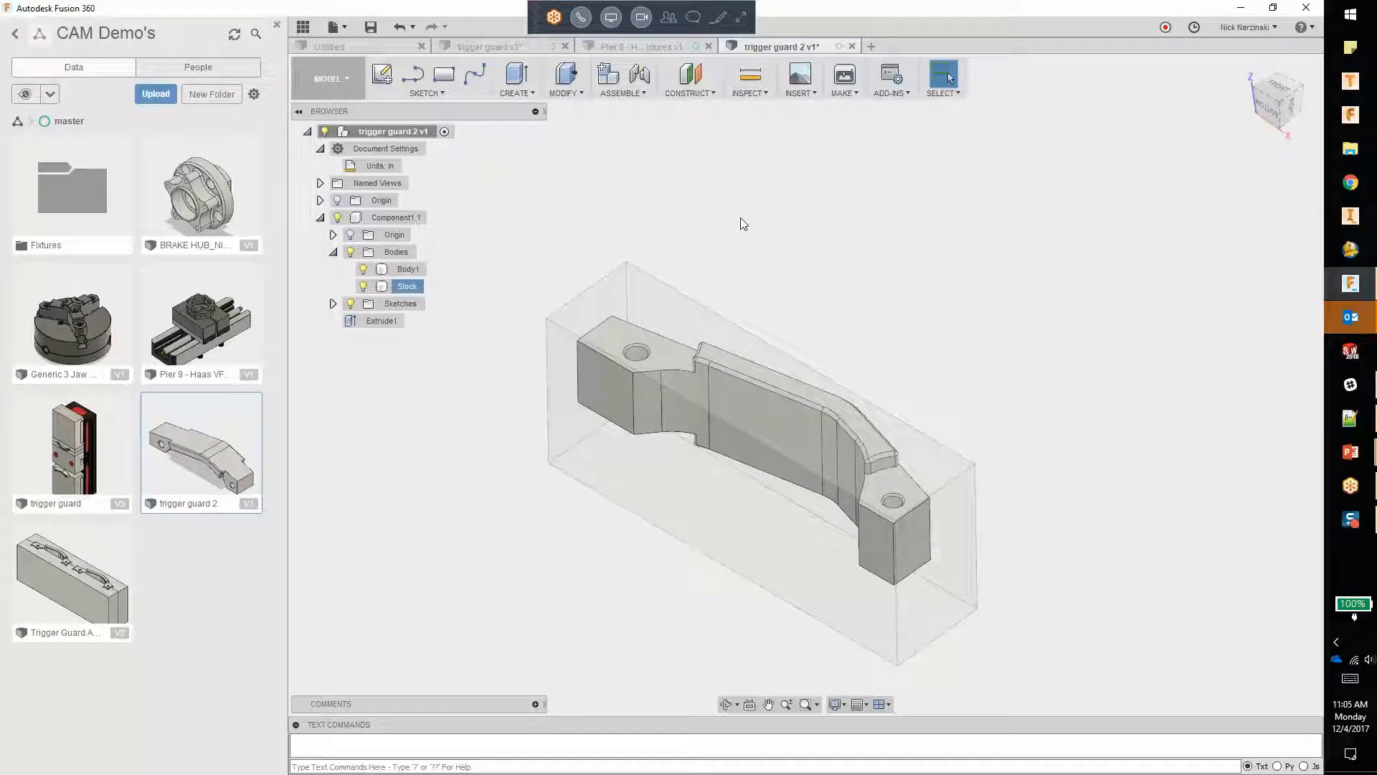
Step: Check the sketches inside Component1 and collapse the component in the browser tree
left_click(333, 303)
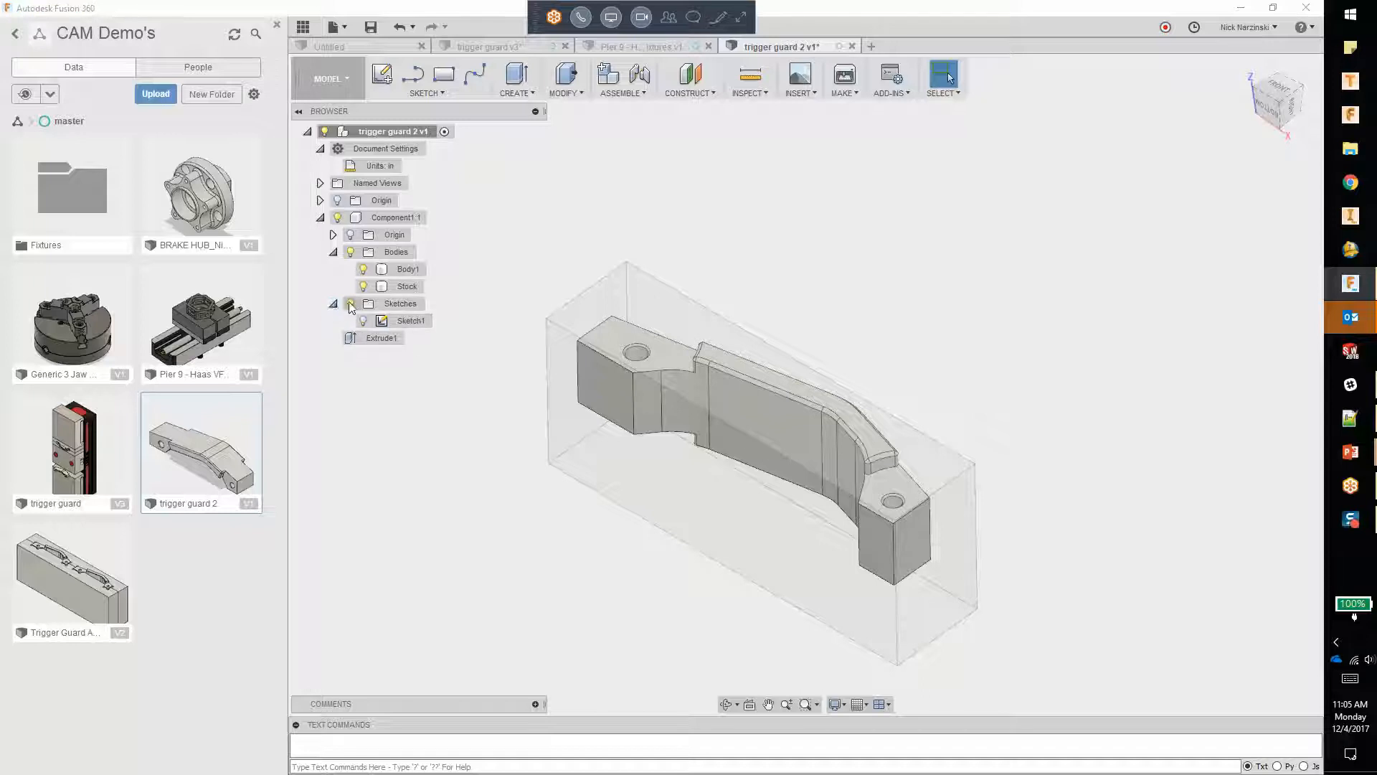
left_click(321, 218)
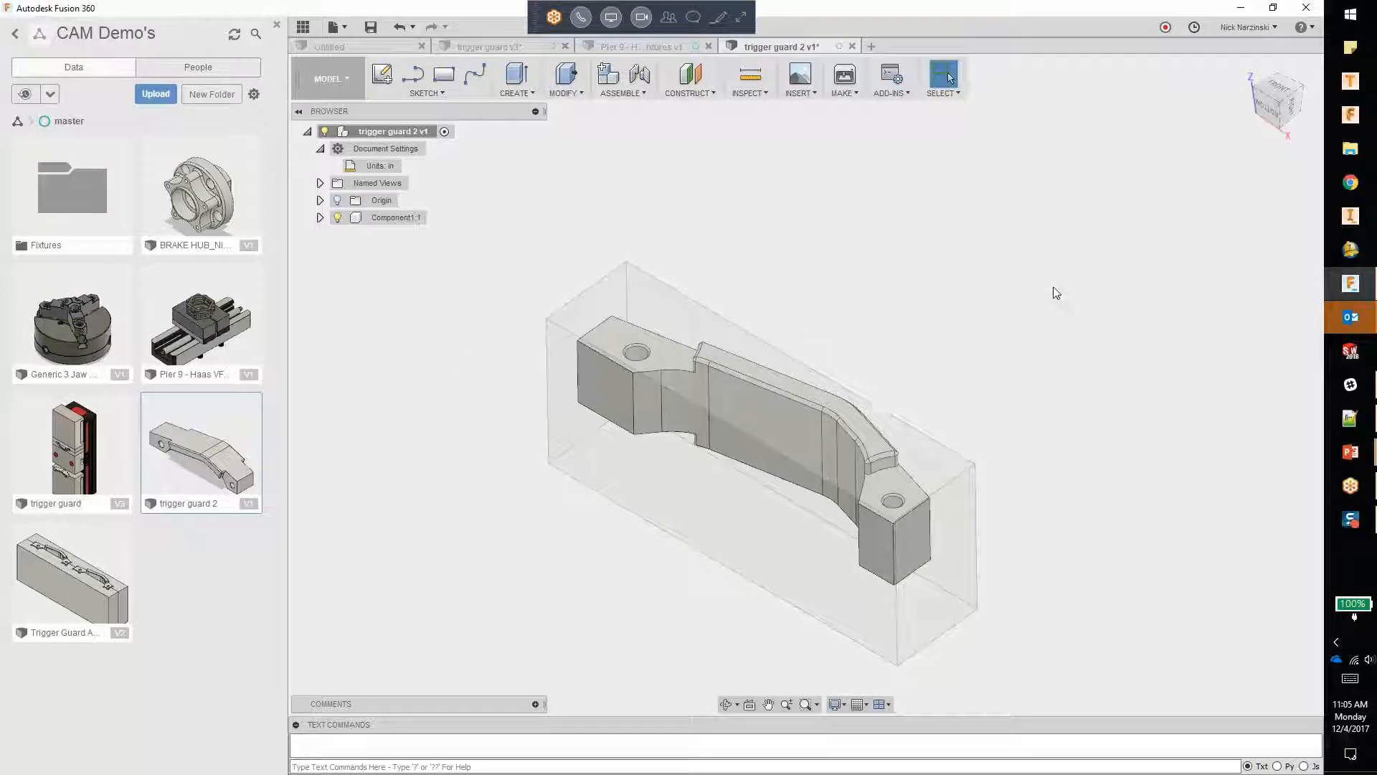
scroll(997, 300, "down", 4)
scroll(742, 396, "down", 2)
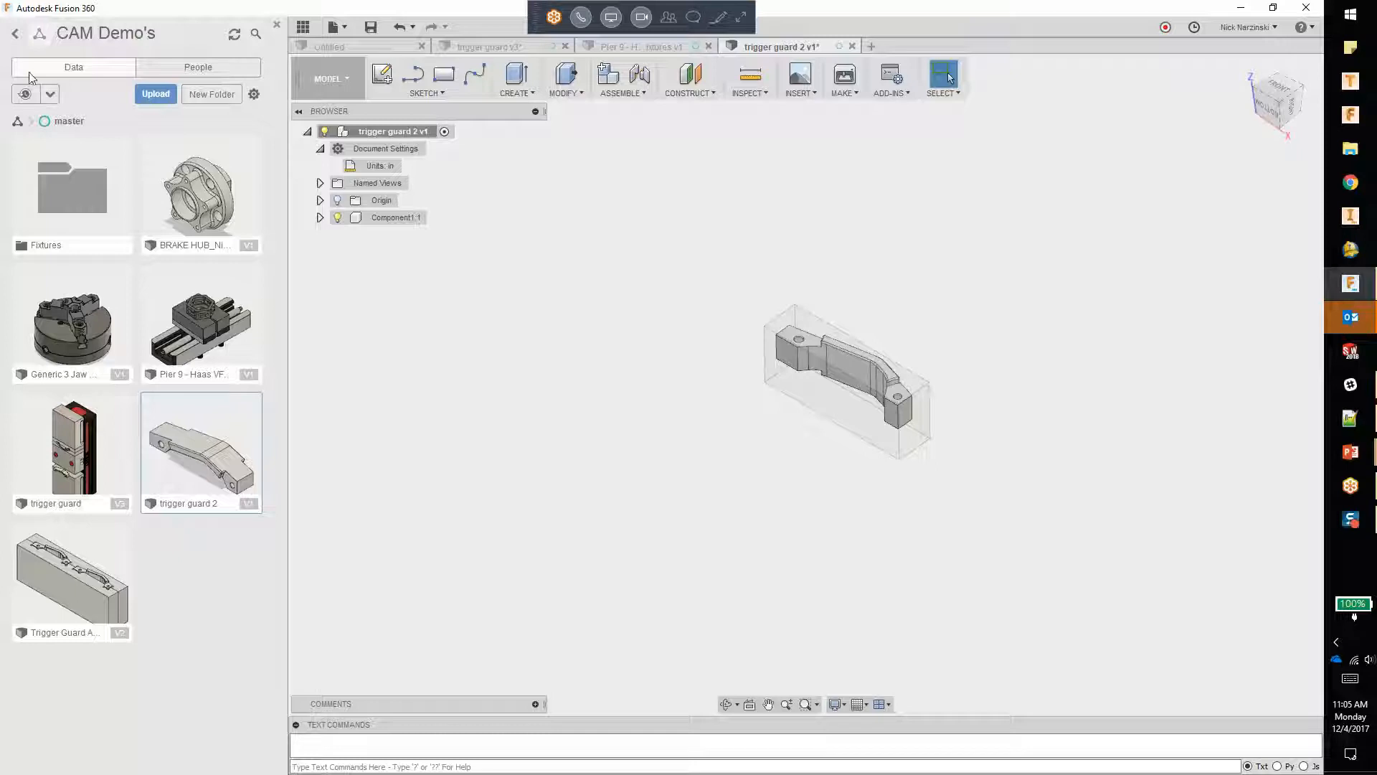
Step: Browse the Workholding folder of the CAM Samples library for available vise and fixture models
left_click(15, 35)
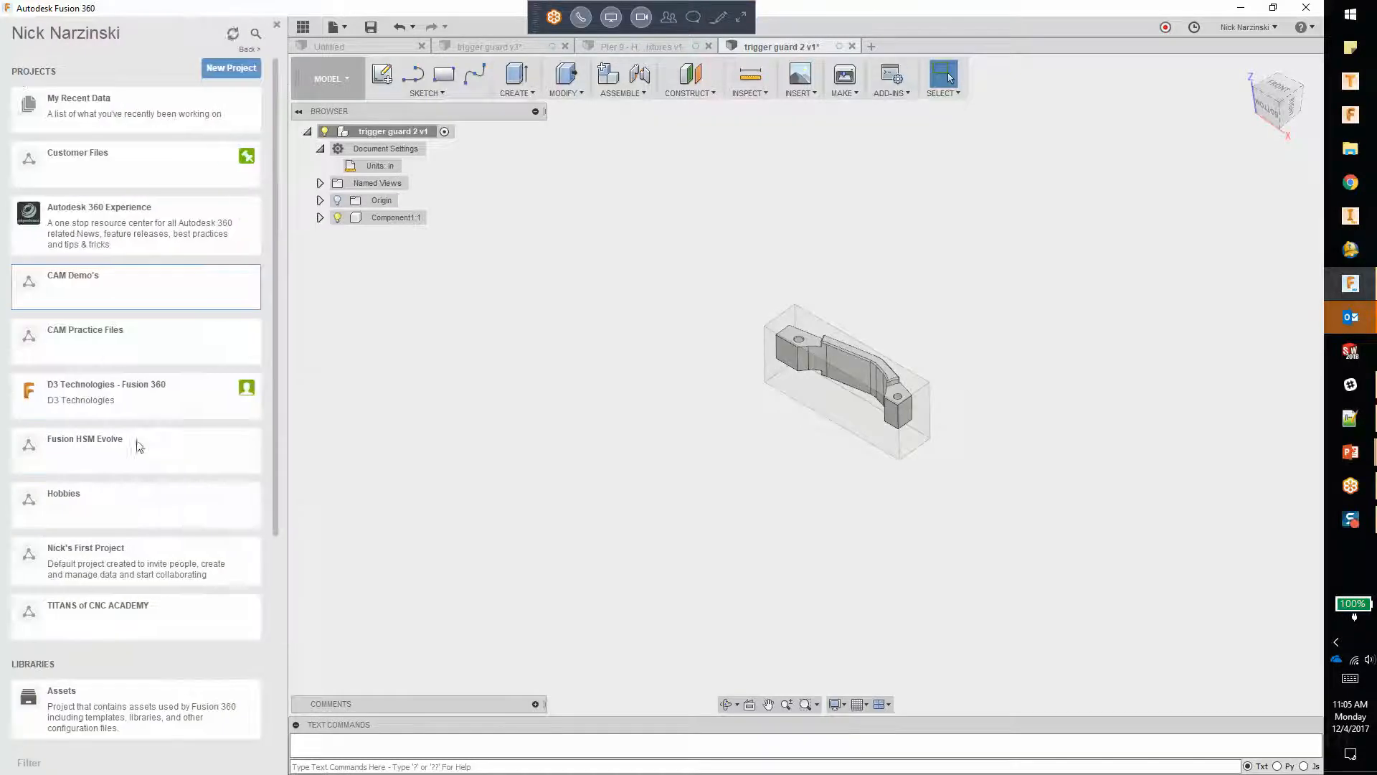
scroll(36, 459, "down", 5)
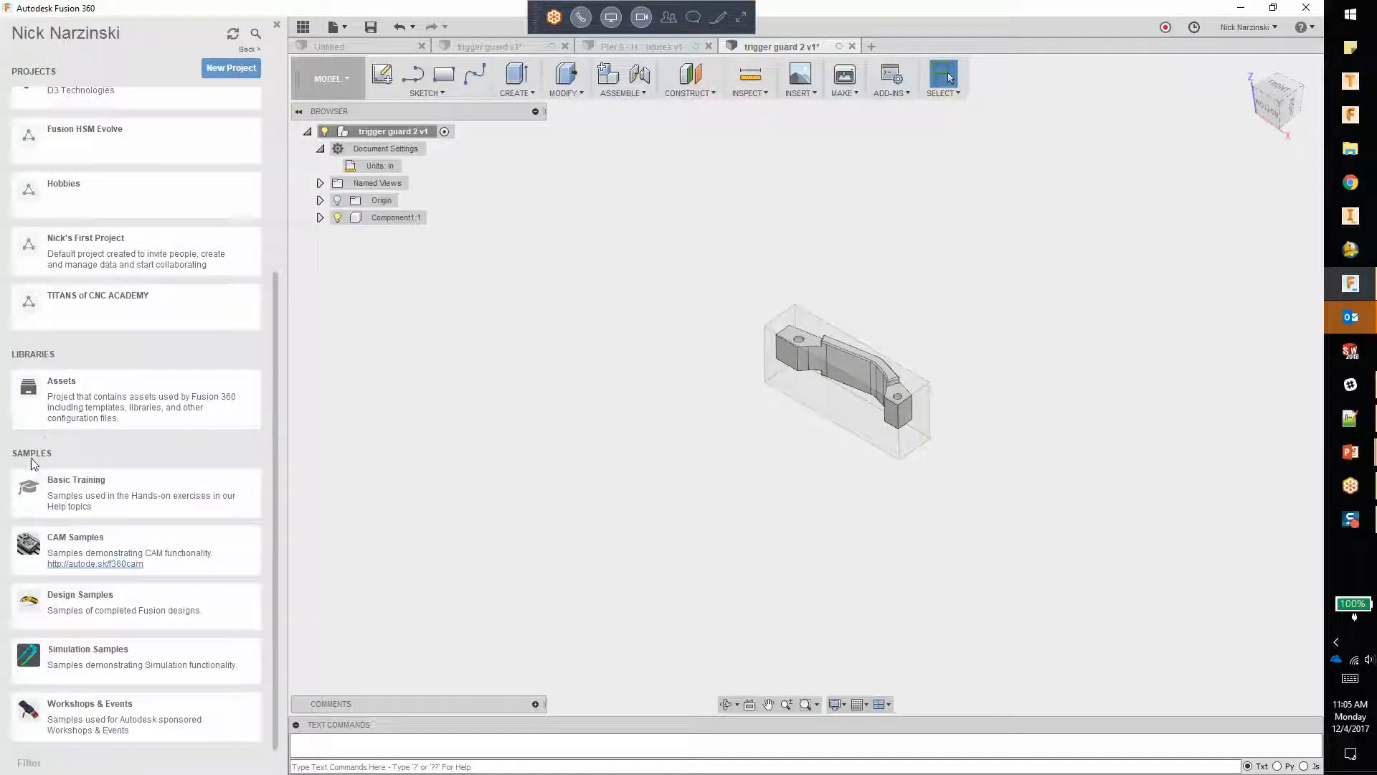
left_click(63, 543)
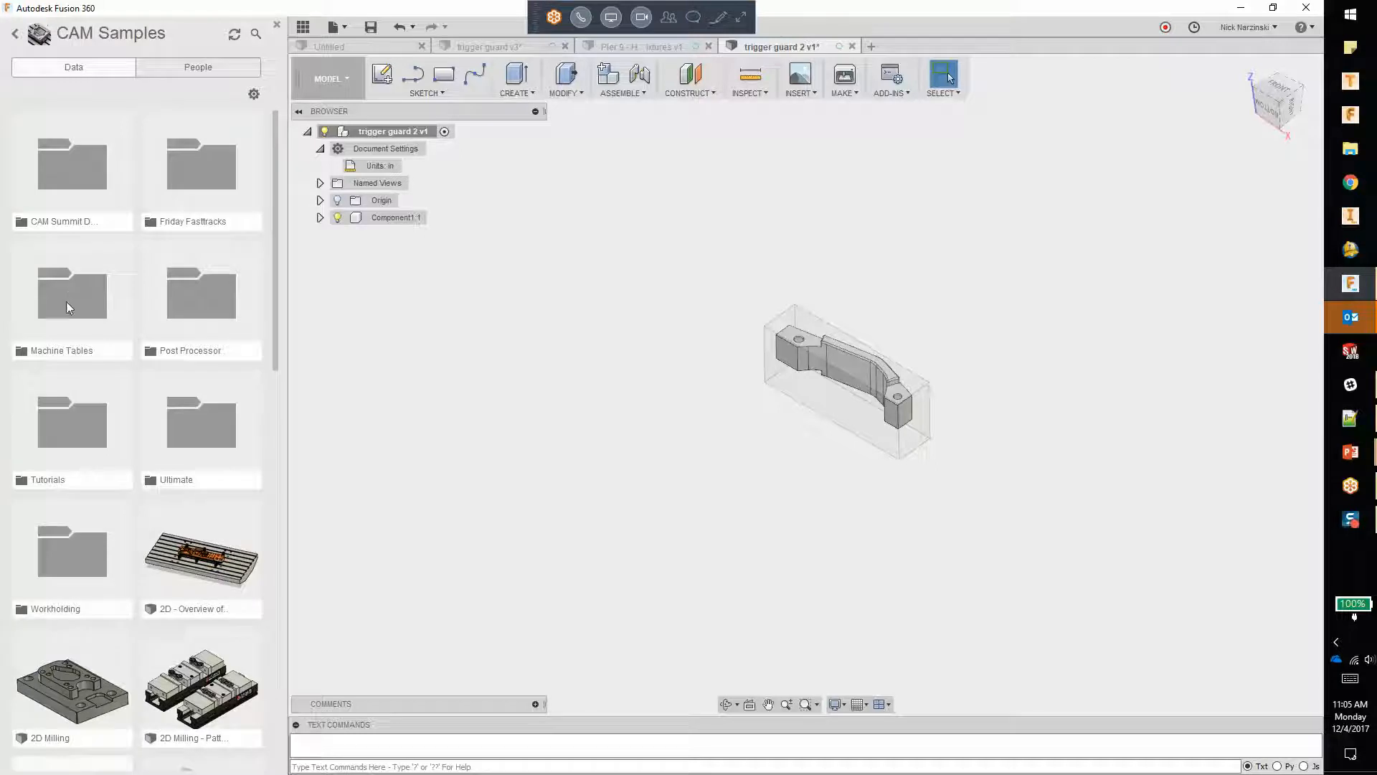
left_click(76, 542)
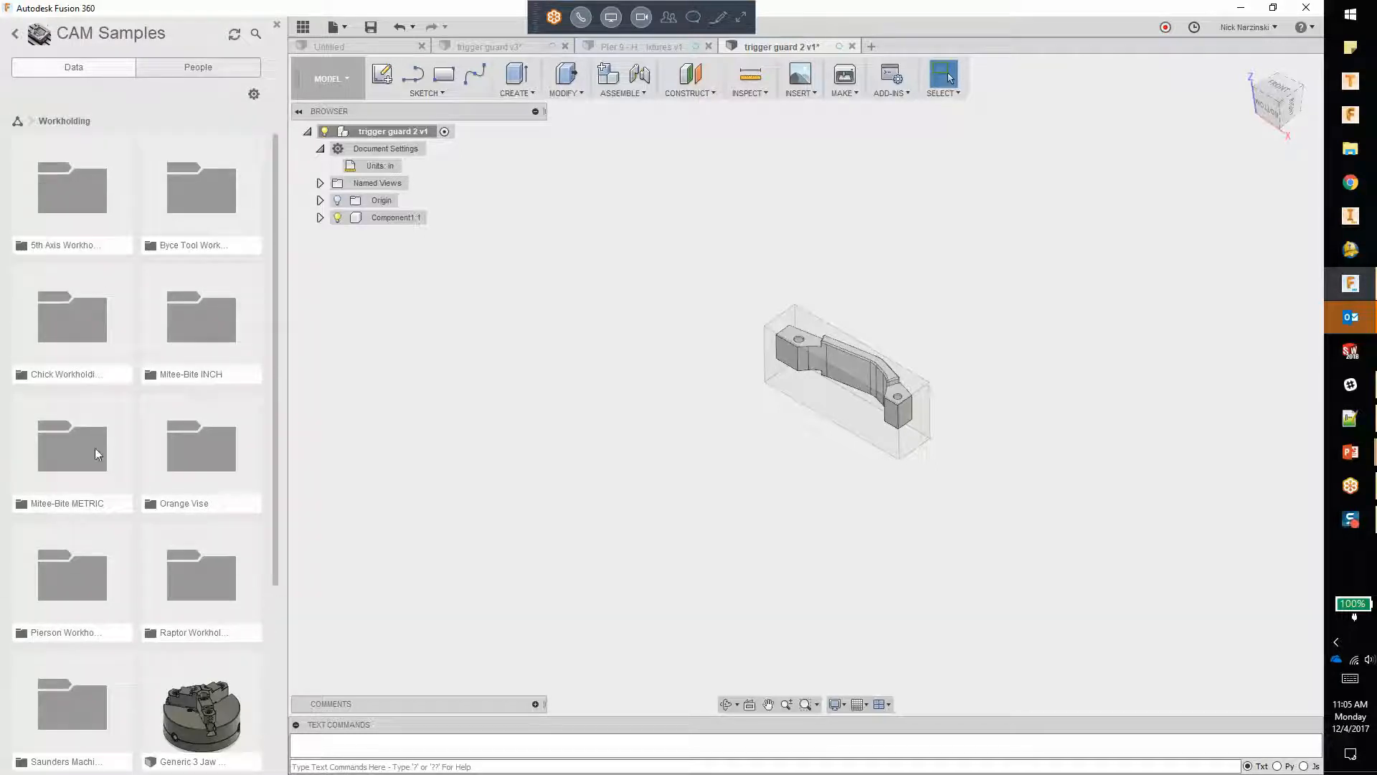
scroll(143, 681, "down", 4)
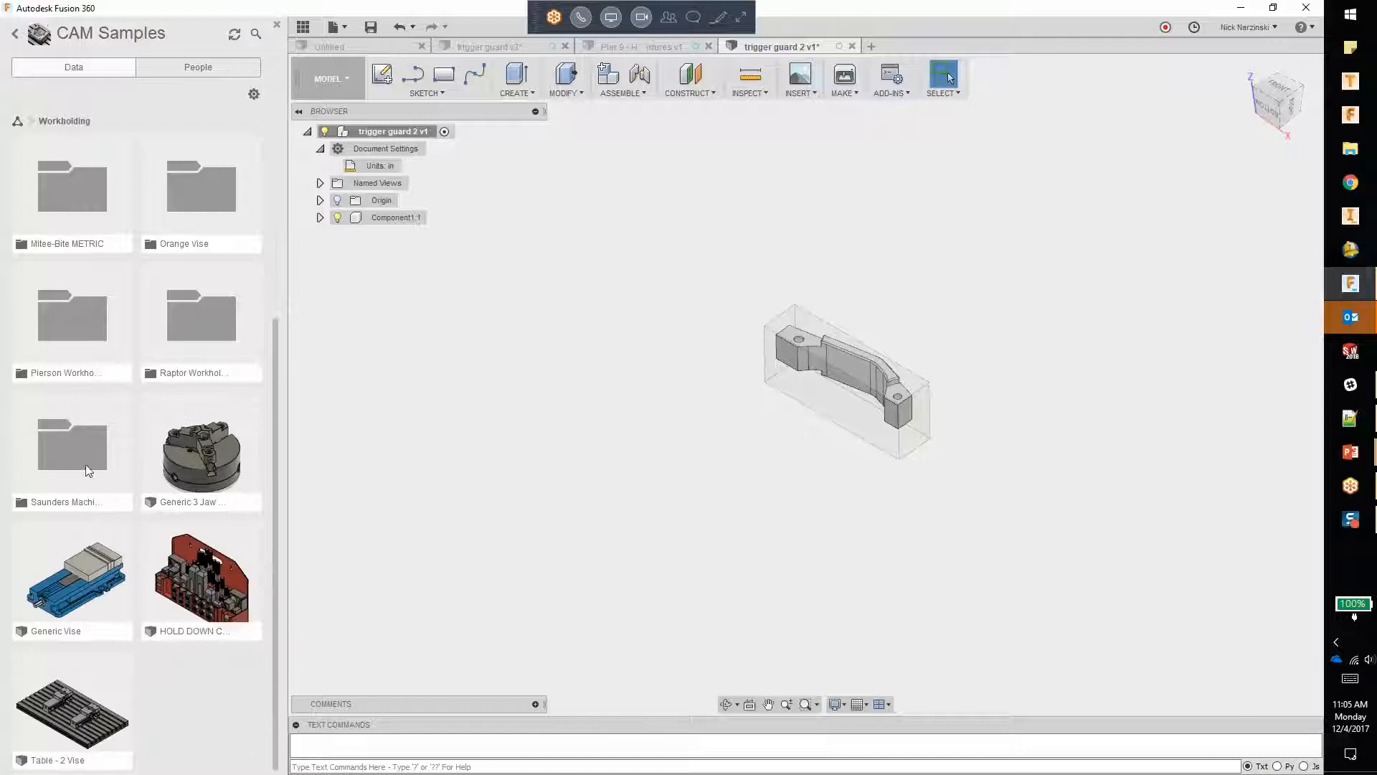
scroll(87, 473, "up", 4)
scroll(91, 459, "down", 2)
scroll(193, 332, "up", 2)
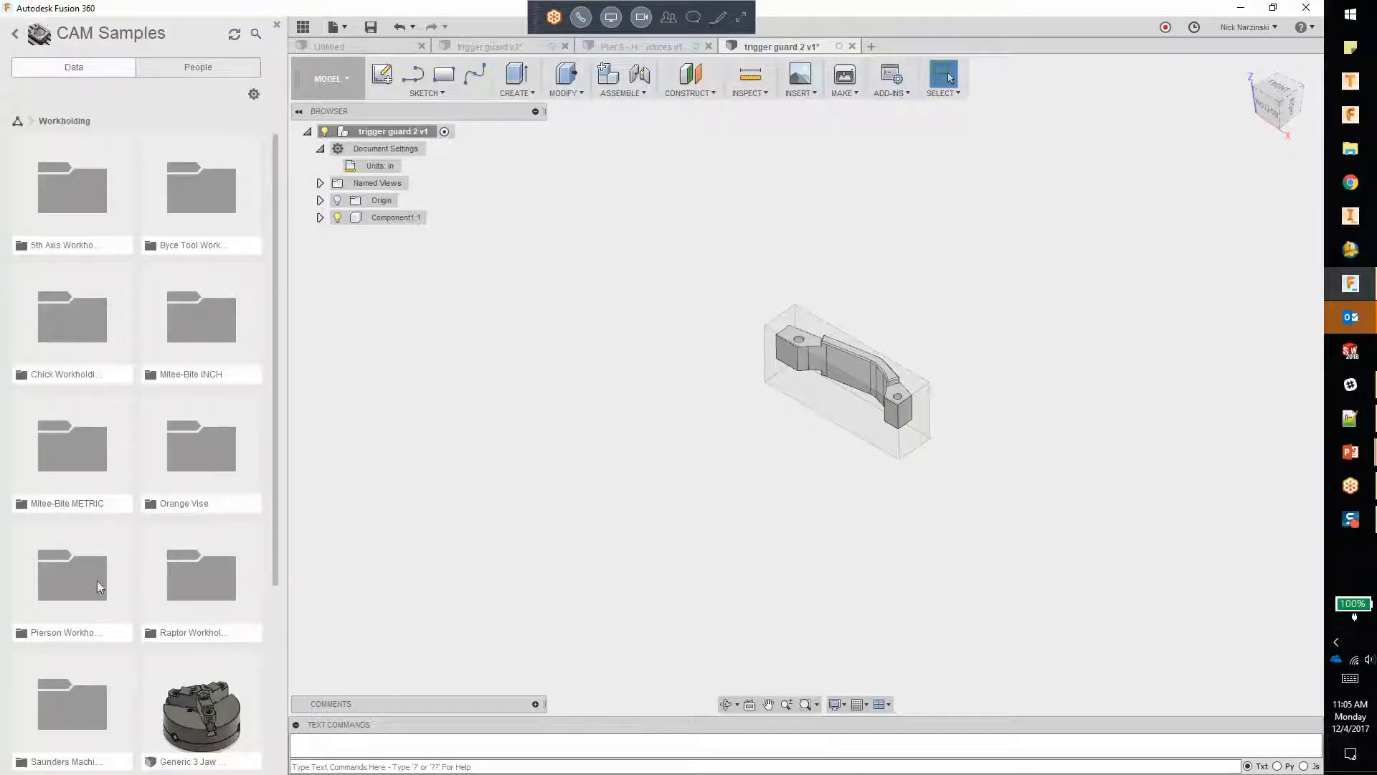
scroll(100, 595, "down", 3)
scroll(89, 604, "up", 3)
left_click(67, 326)
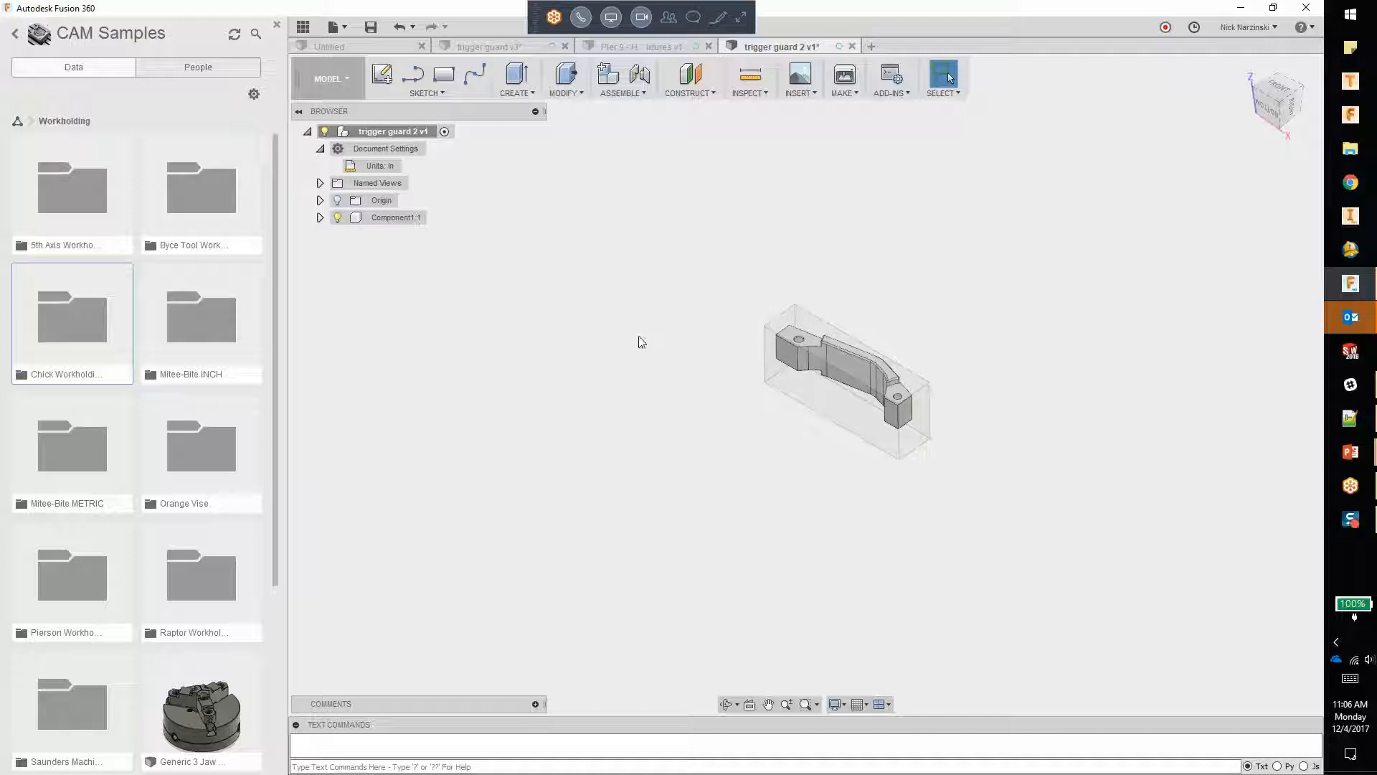
Step: Insert the Chick Qwik-Lok vise from the Fixtures folder of the CAM Demo's project into the current design
left_click(15, 33)
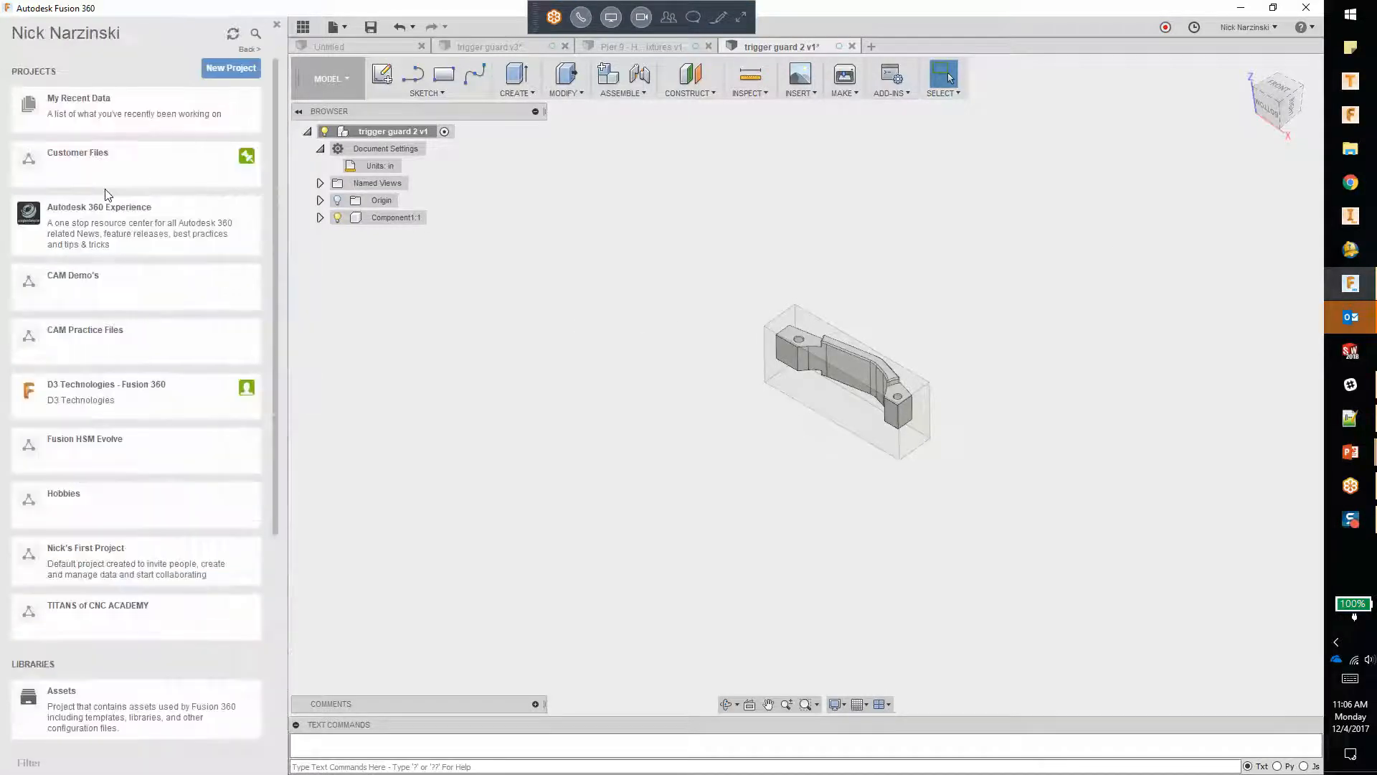
left_click(106, 168)
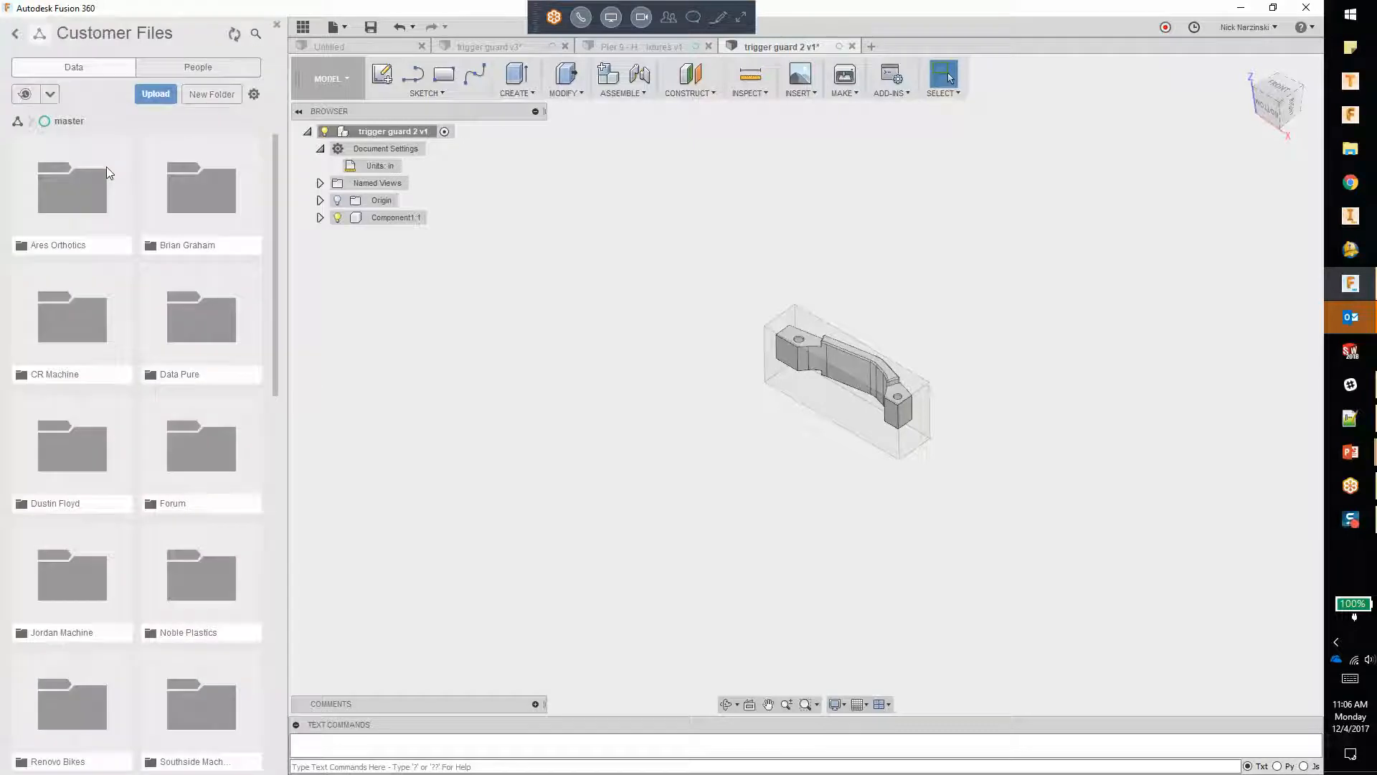
left_click(16, 33)
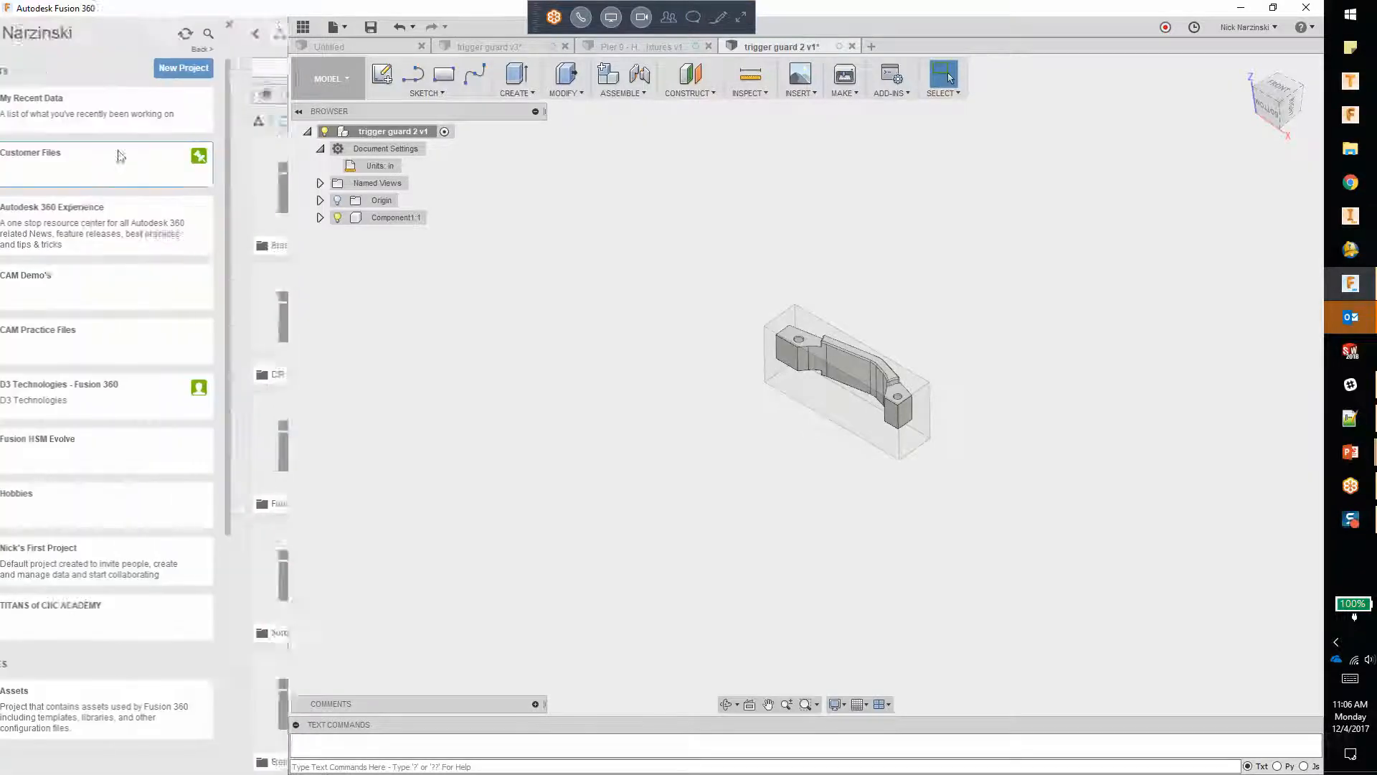
left_click(90, 286)
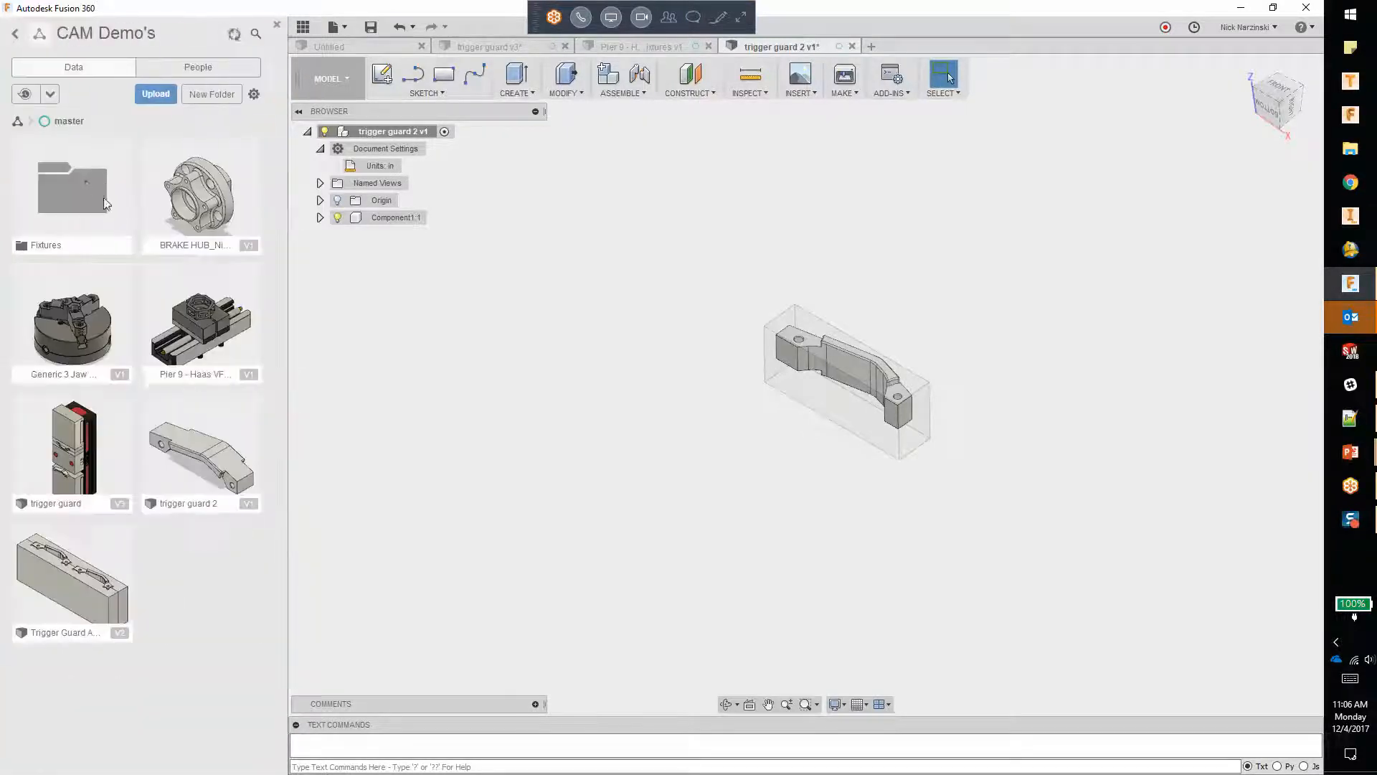
left_click(84, 182)
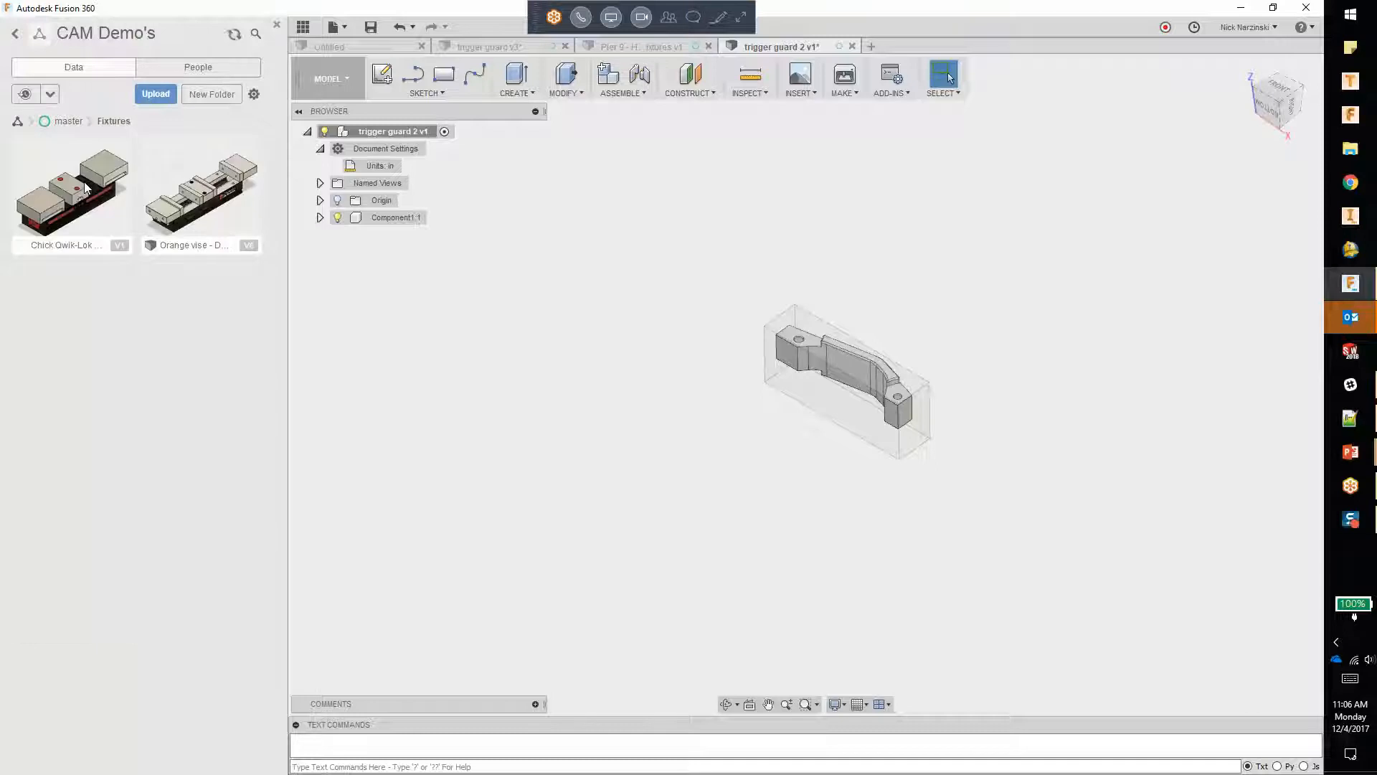
right_click(84, 182)
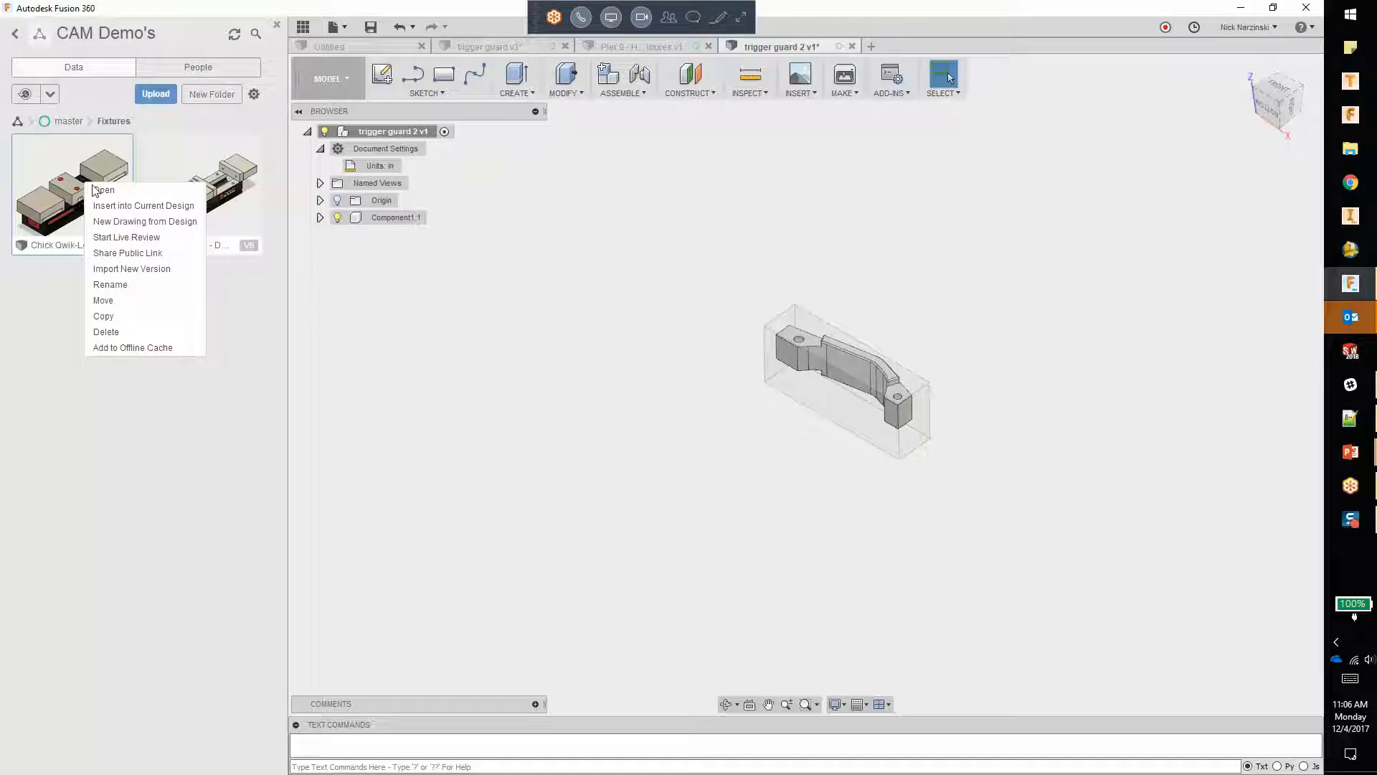
left_click(138, 206)
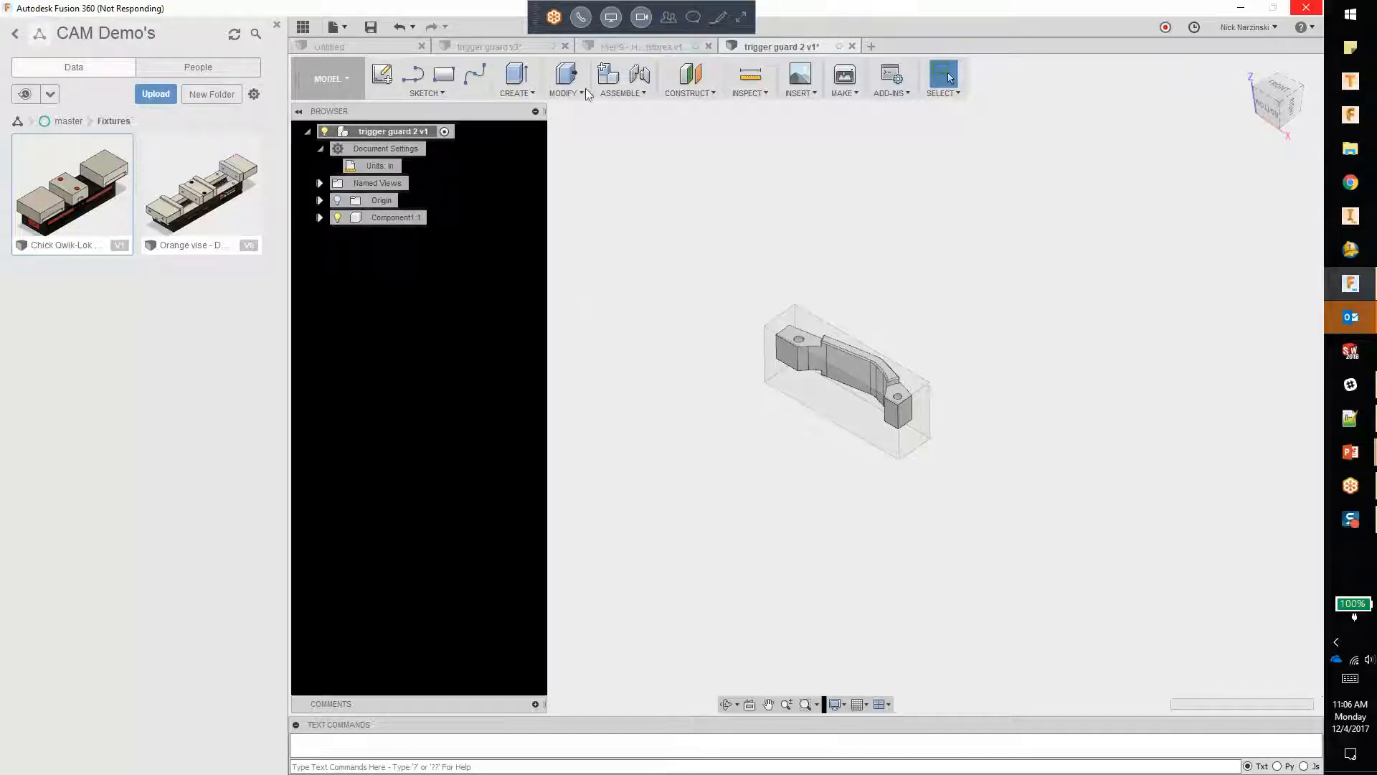
Step: Rotate the inserted Chick Qwik-Lok vise 90 degrees about the X axis so it sits upright
middle_click_drag(672, 290, 595, 347, "shift")
scroll(892, 495, "down", 1)
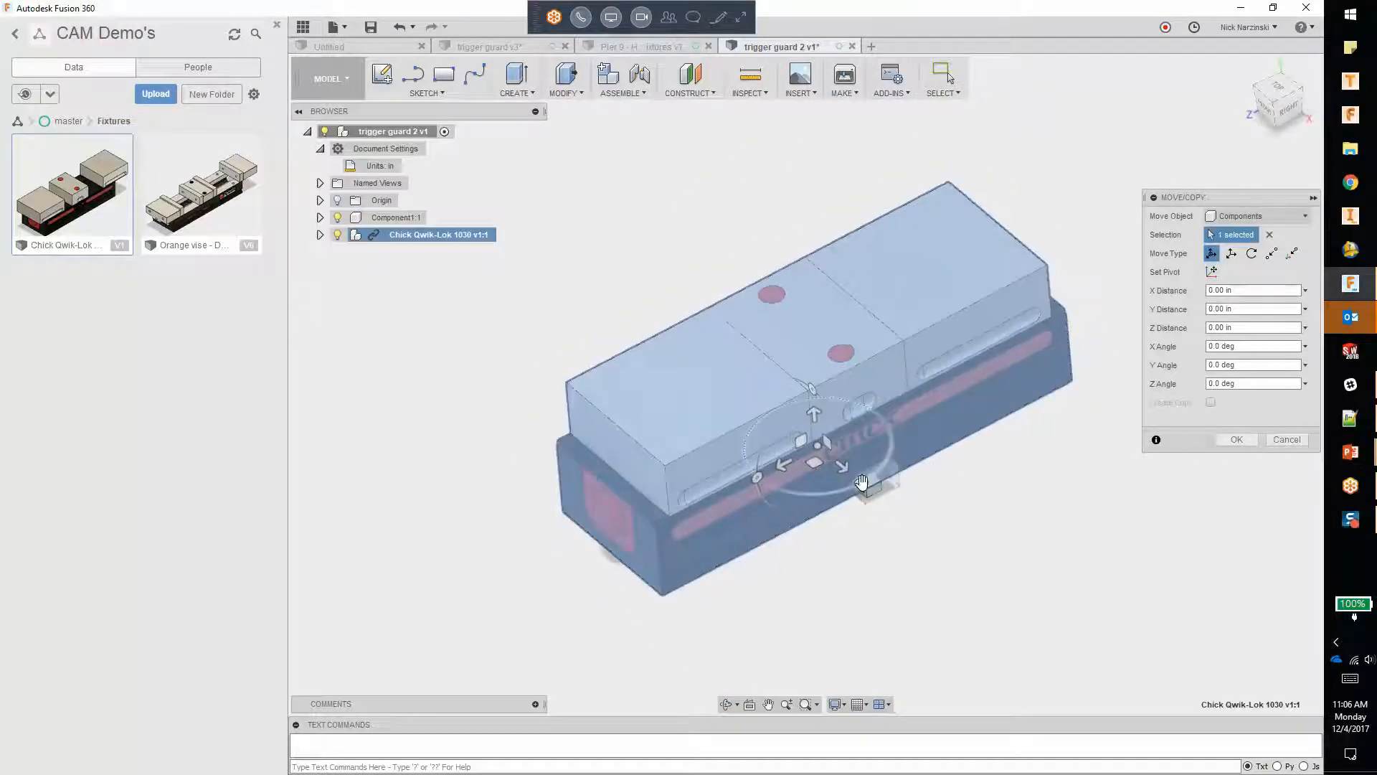
middle_click_drag(892, 465, 747, 339, "shift")
left_click_drag(744, 336, 683, 418)
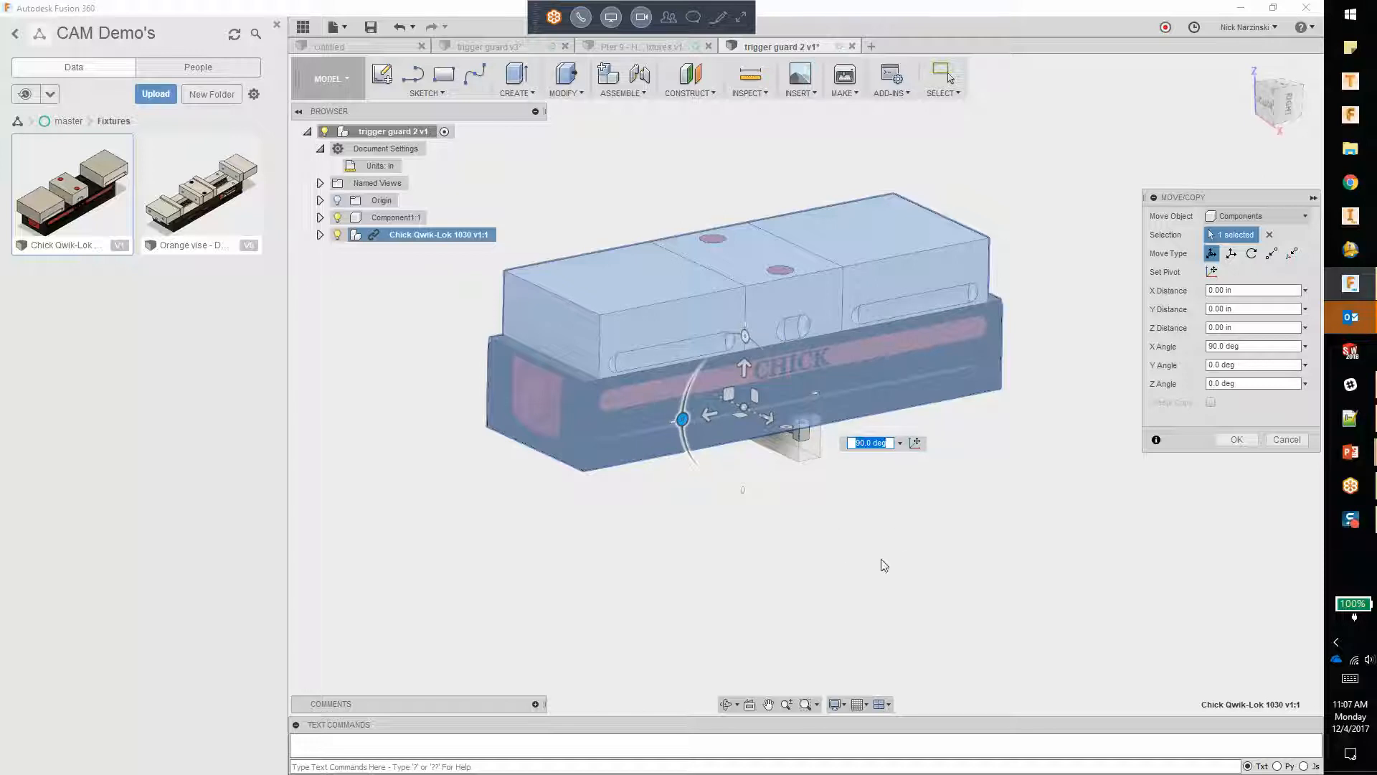
left_click(1237, 440)
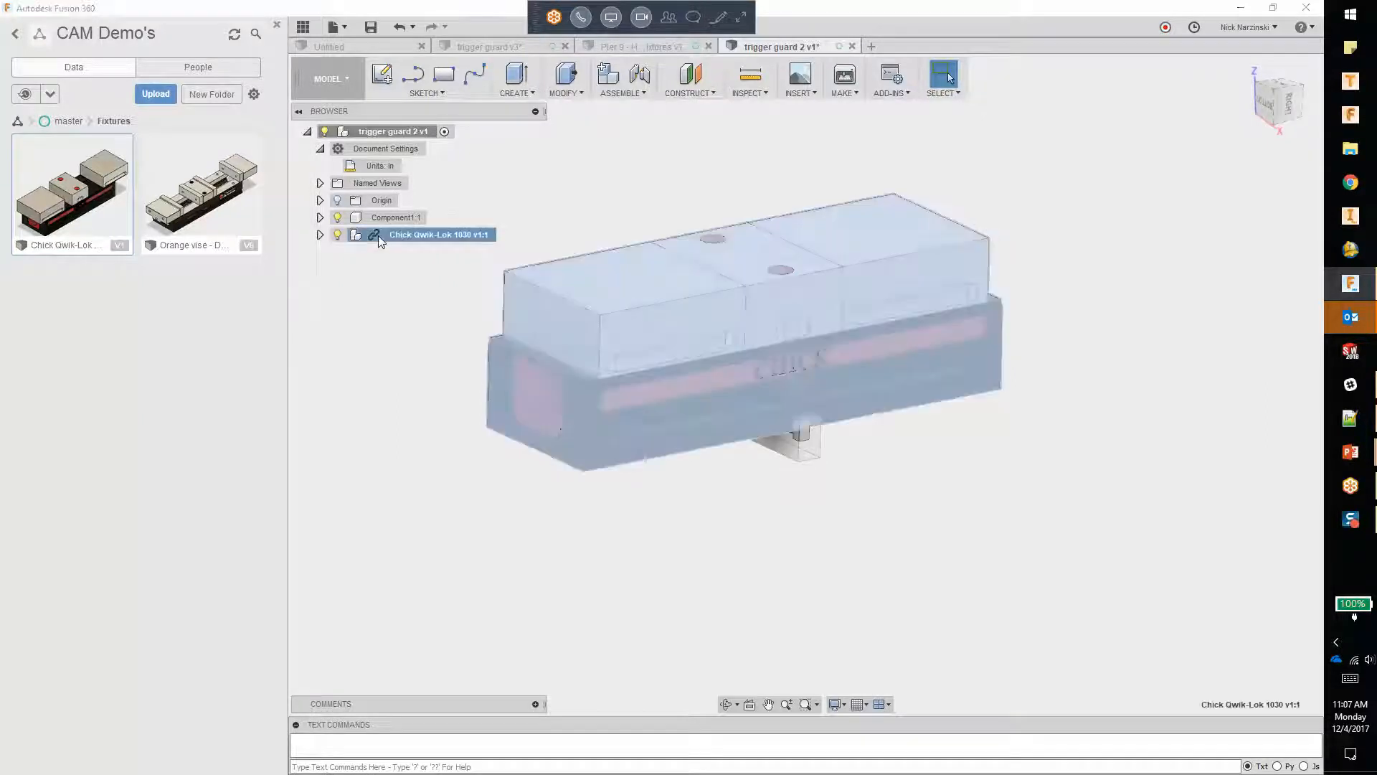
Step: Break the Chick Qwik-Lok 1030 vise's link to its source design and activate the vise component
right_click(379, 237)
left_click(423, 433)
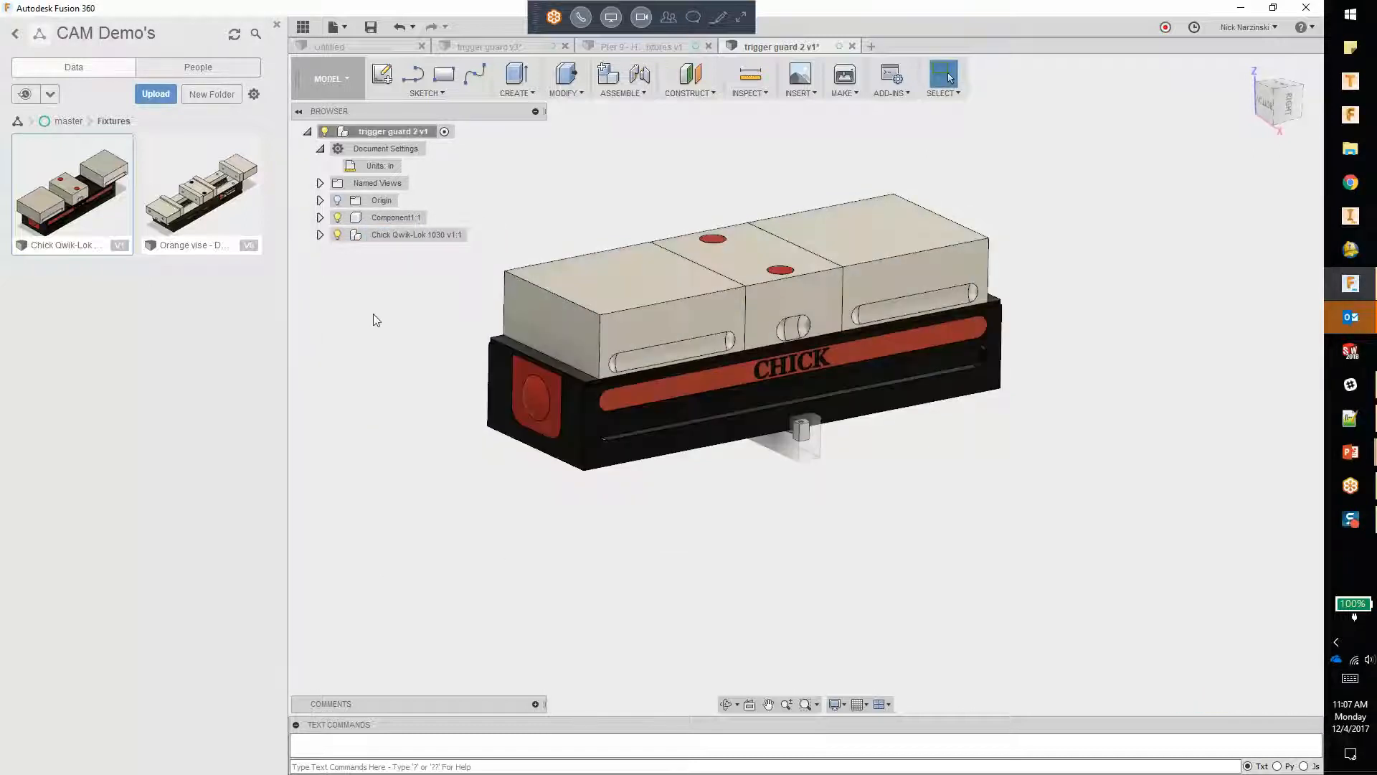
left_click(320, 235)
left_click(474, 235)
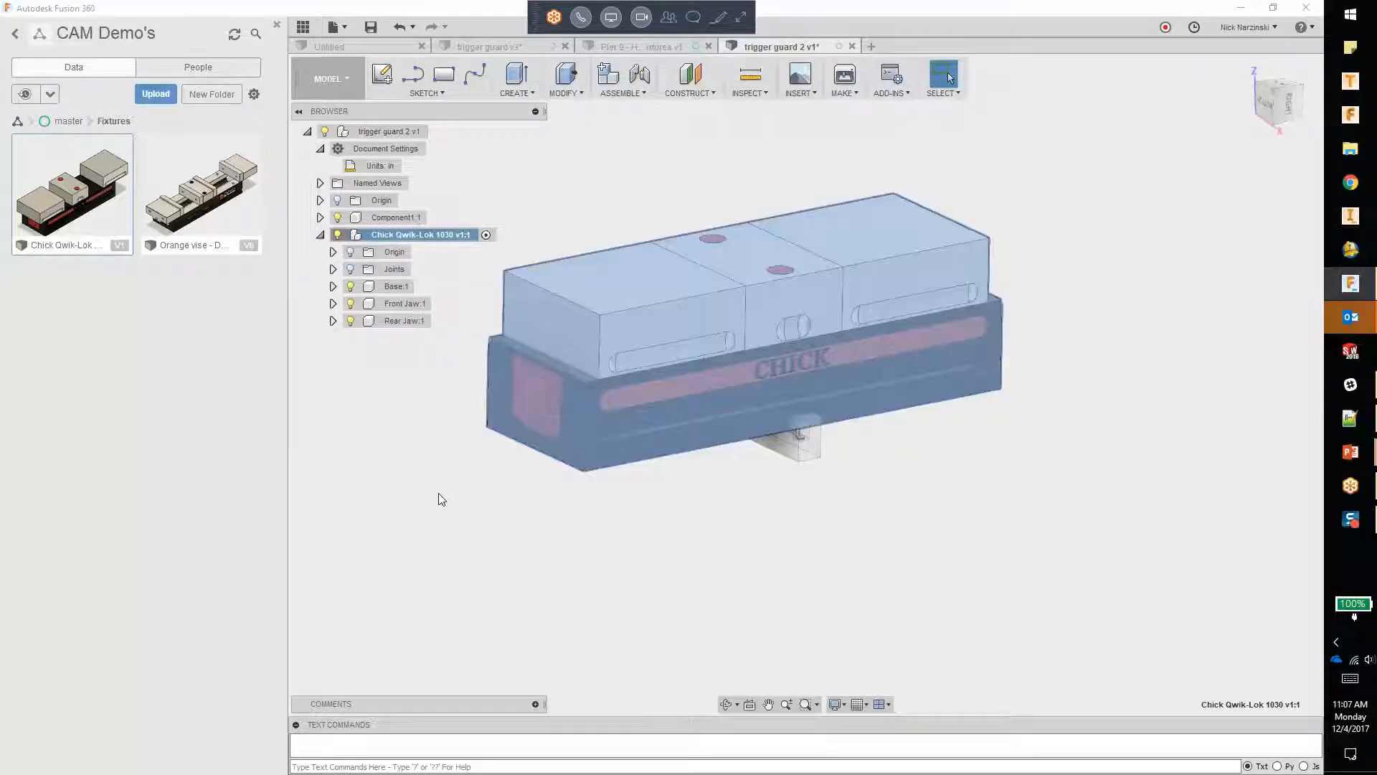
Step: Ground the Base component of the Chick Qwik-Lok vise
left_click(389, 287)
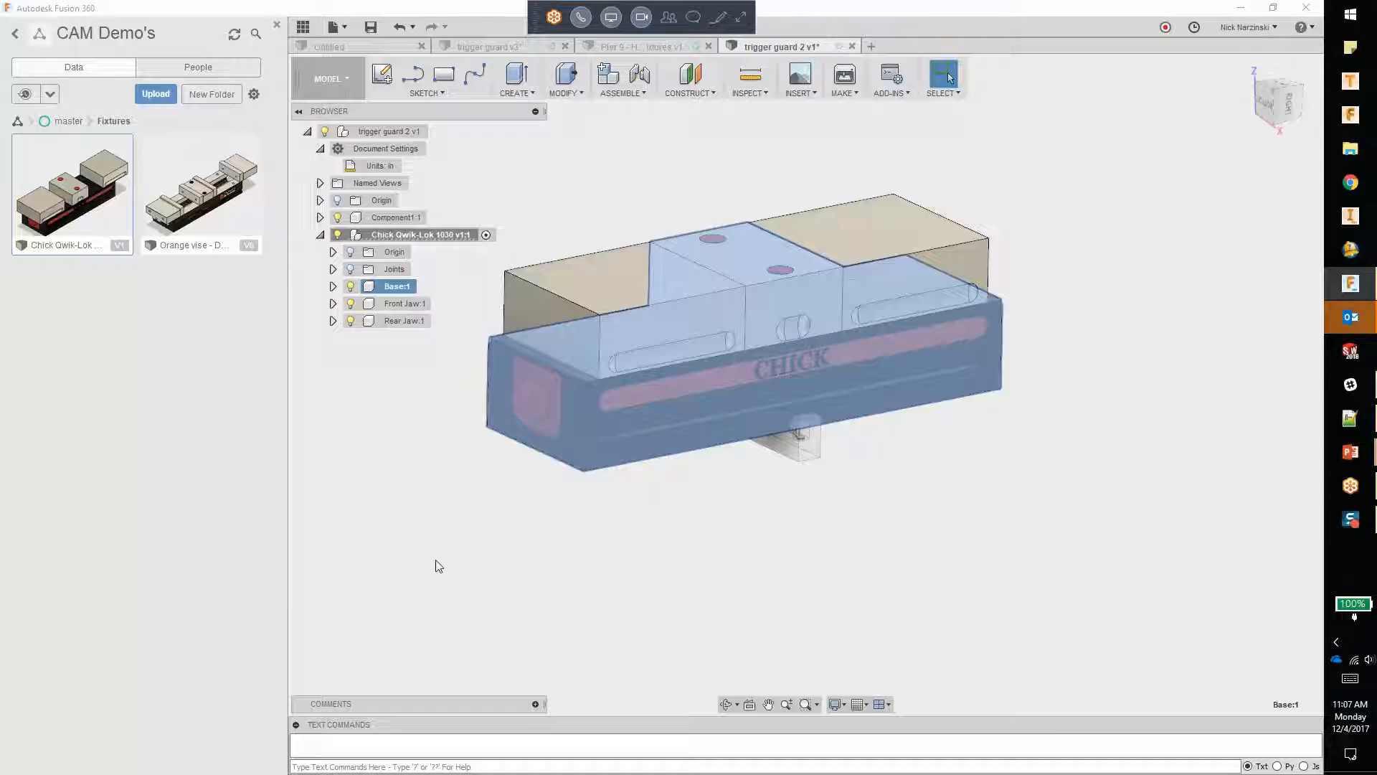
right_click(385, 286)
left_click(422, 302)
left_click(481, 564)
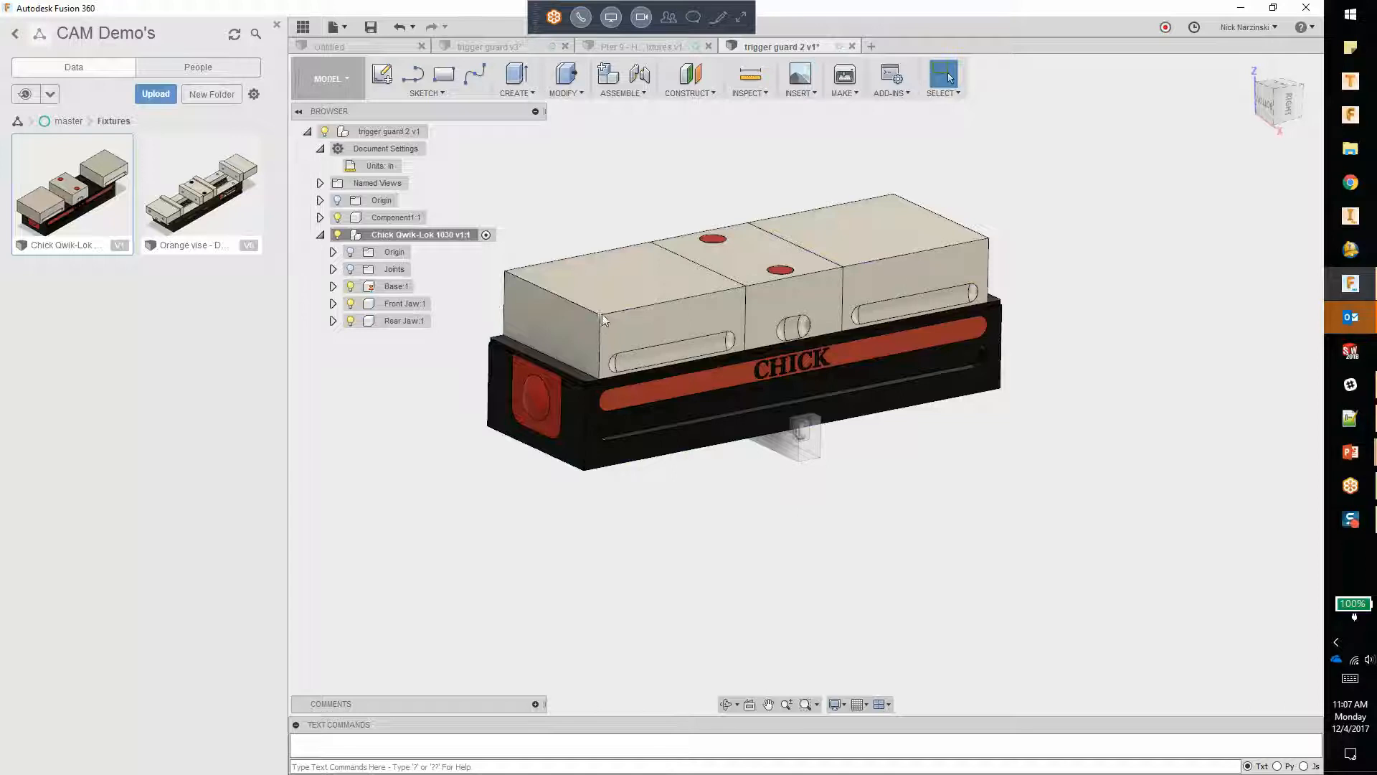
Step: Slide both vise jaws outward along the base to open gaps beside the fixed centre block
left_click_drag(553, 324, 493, 368)
left_click_drag(966, 242, 1059, 214)
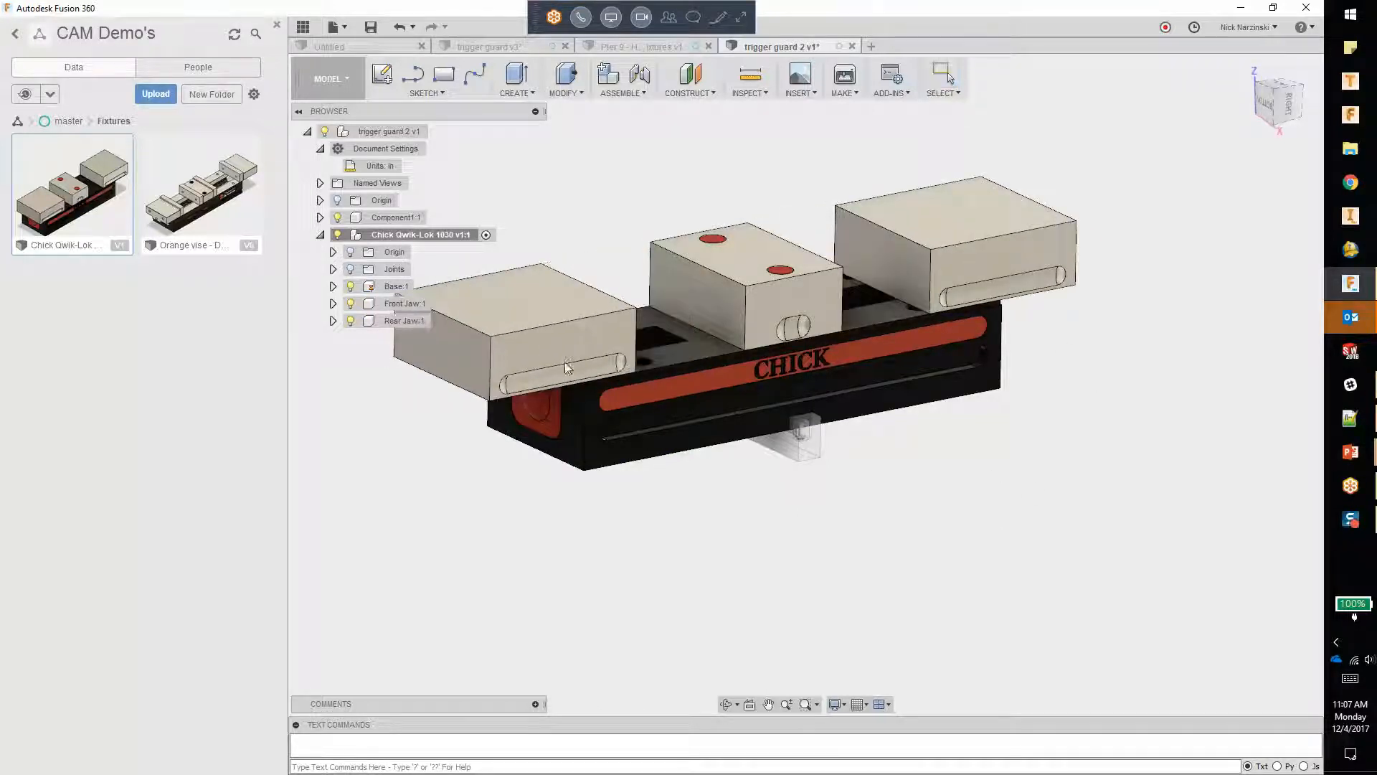
left_click_drag(566, 364, 515, 376)
left_click_drag(976, 252, 1042, 239)
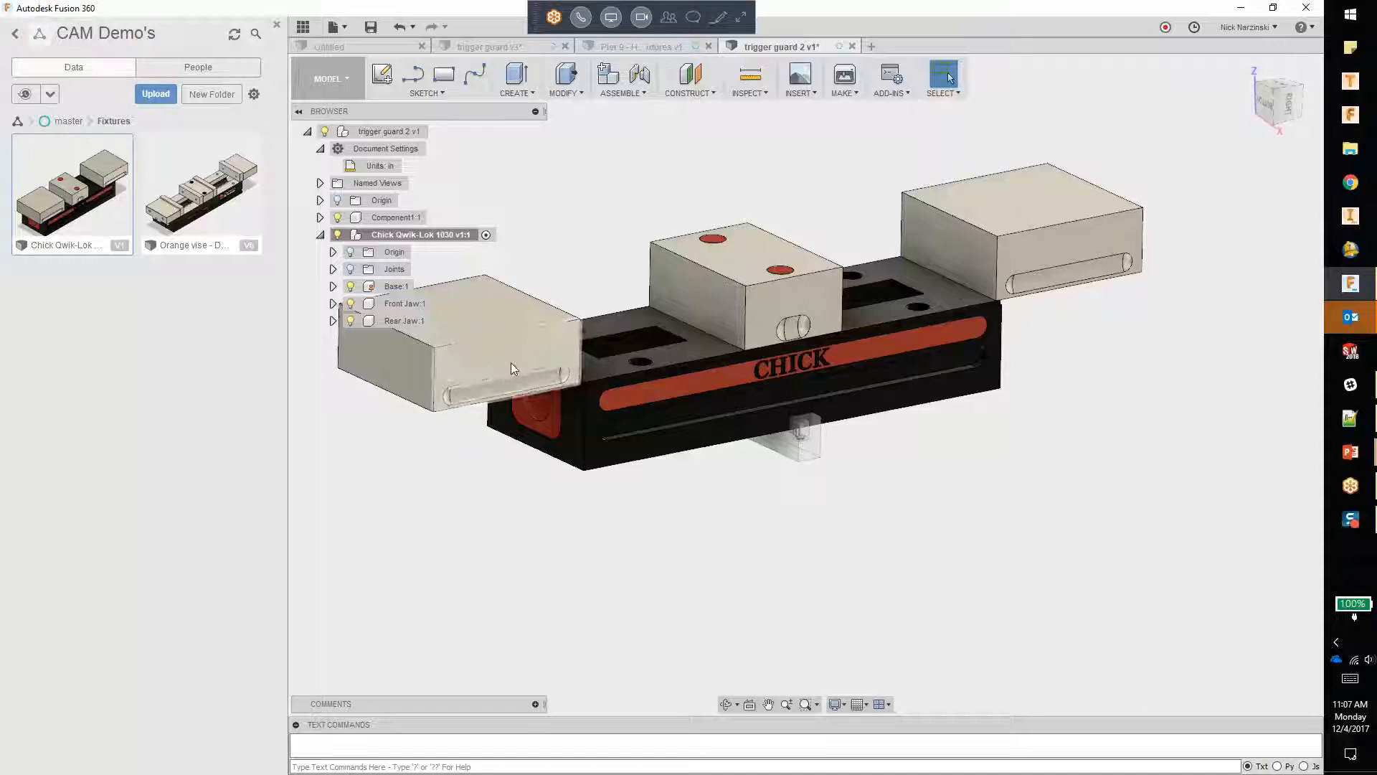
left_click_drag(511, 363, 536, 358)
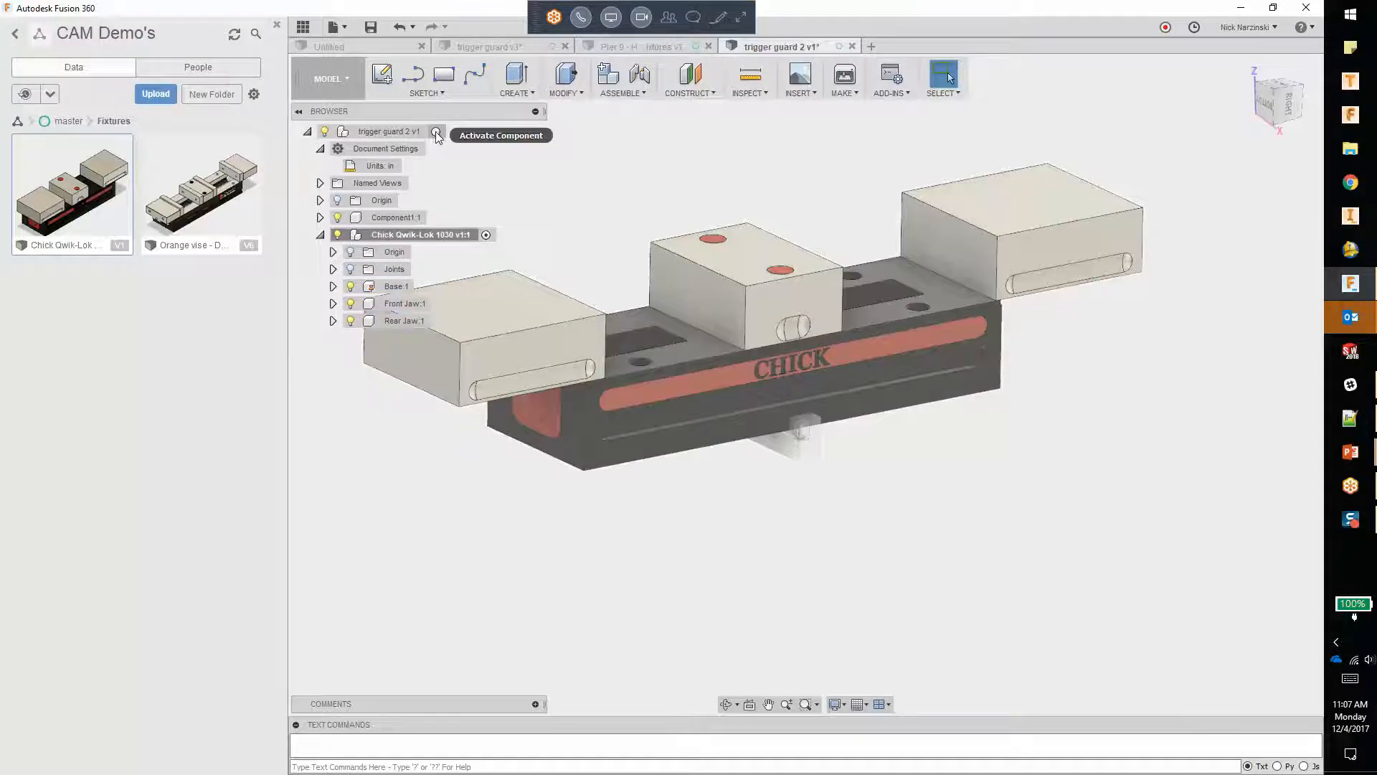
Step: Activate the top-level trigger guard 2 assembly and dismiss the Lenovo update notice
left_click(436, 131)
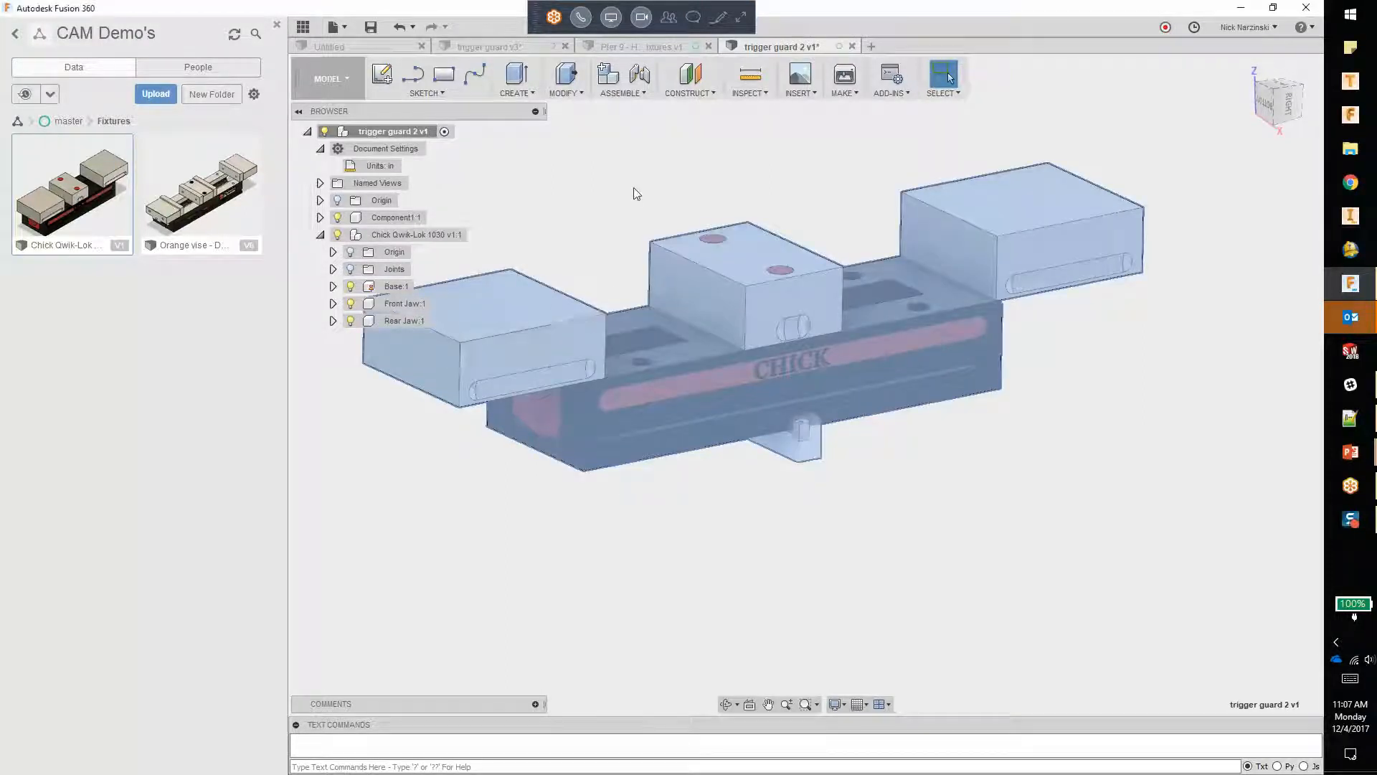
left_click(627, 92)
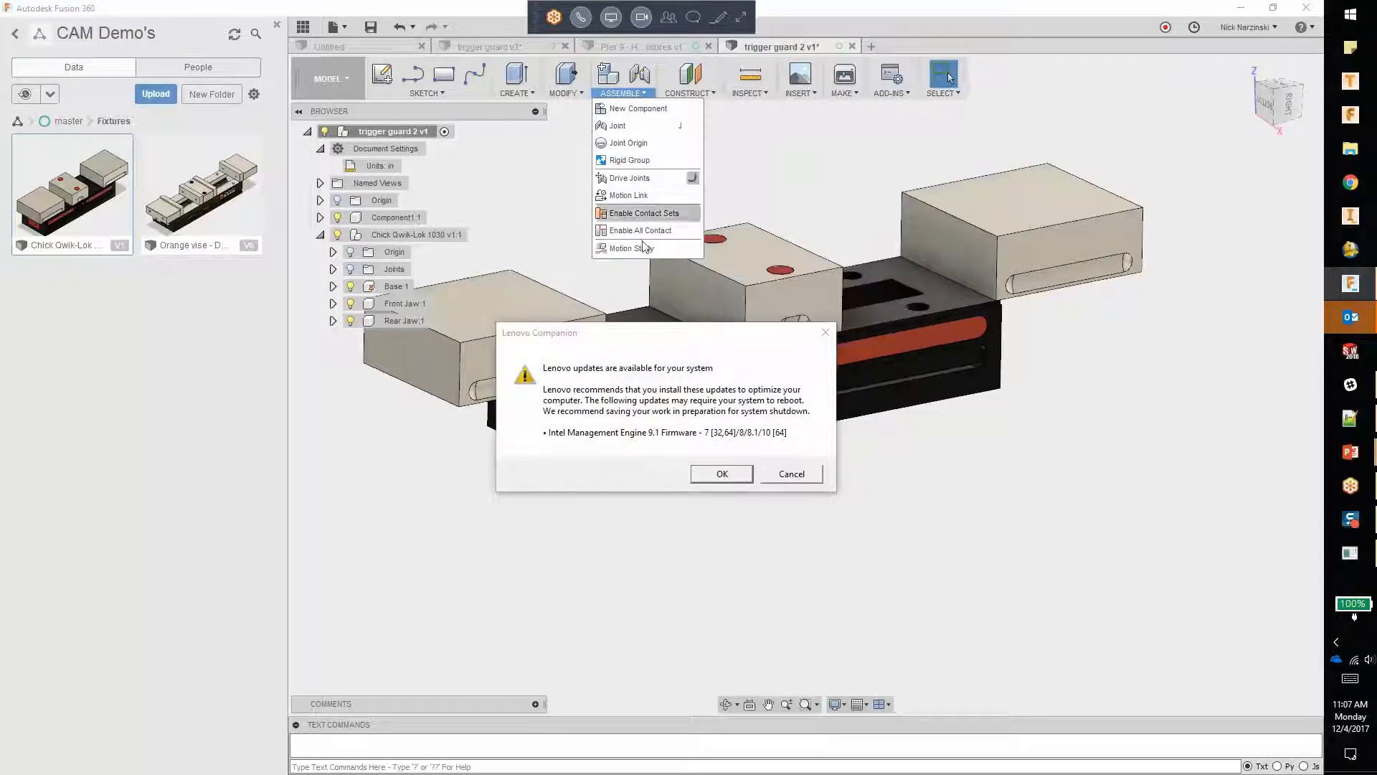
left_click(786, 467)
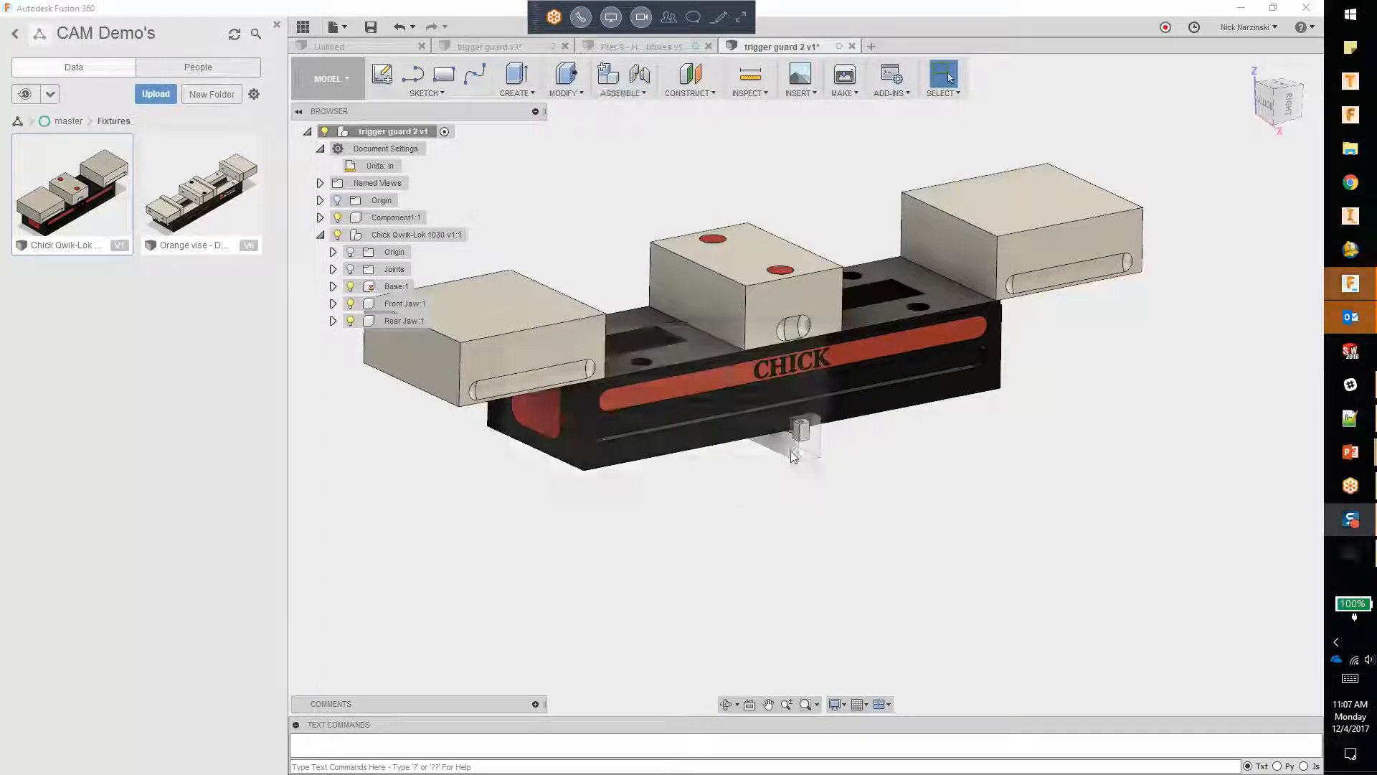
Step: Start a rigid joint from the stock's lower edge midpoint to the midpoint of the centre block's top front edge
left_click(610, 93)
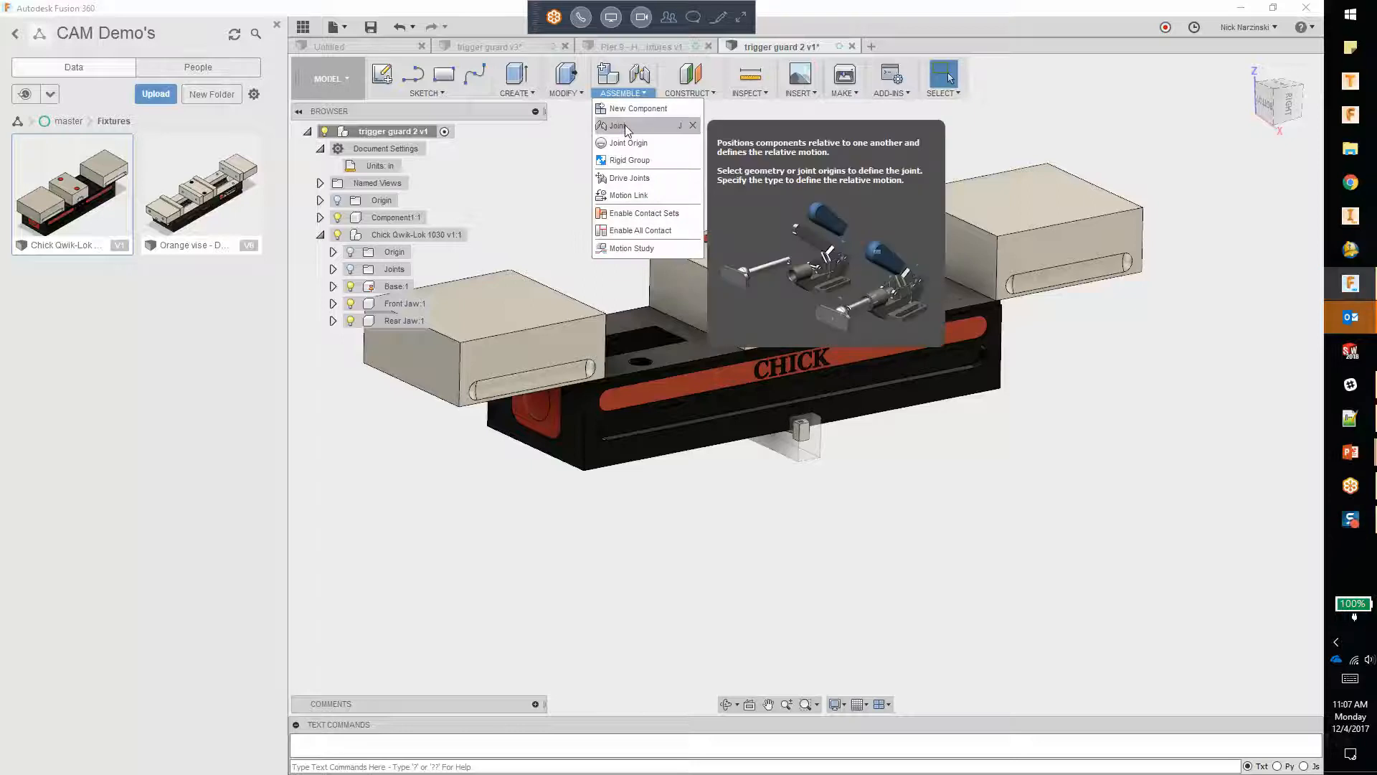
left_click(624, 125)
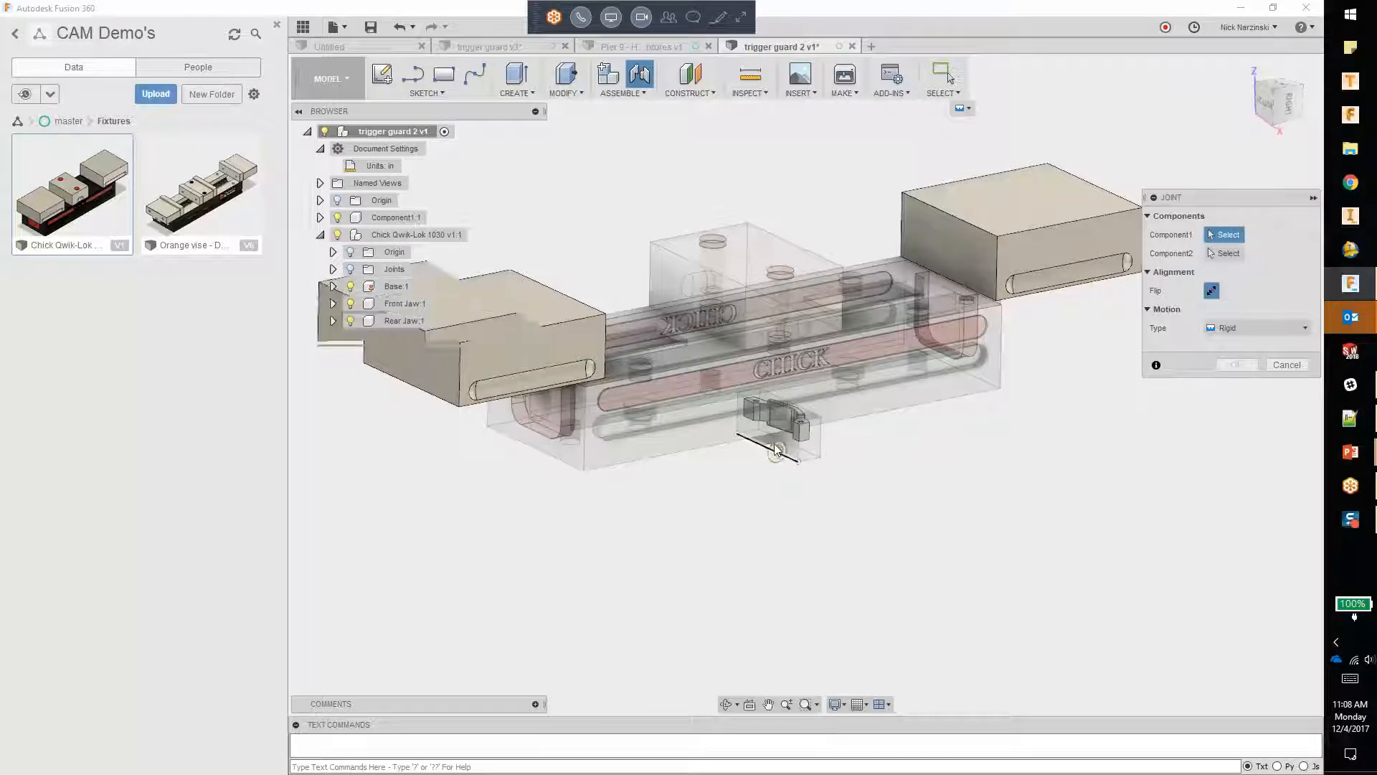
scroll(803, 448, "up", 2)
middle_click_drag(823, 427, 789, 430, "shift")
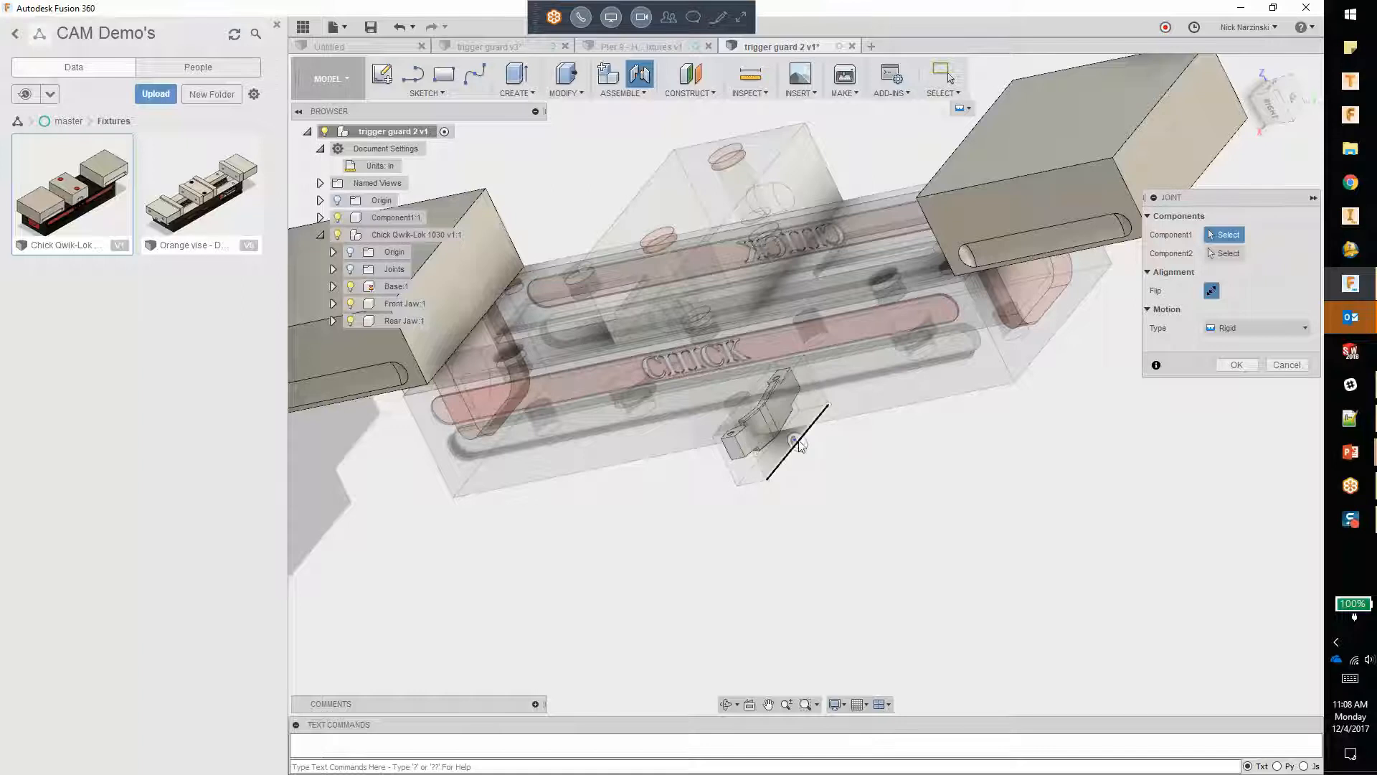
scroll(801, 450, "up", 2)
scroll(800, 447, "up", 4)
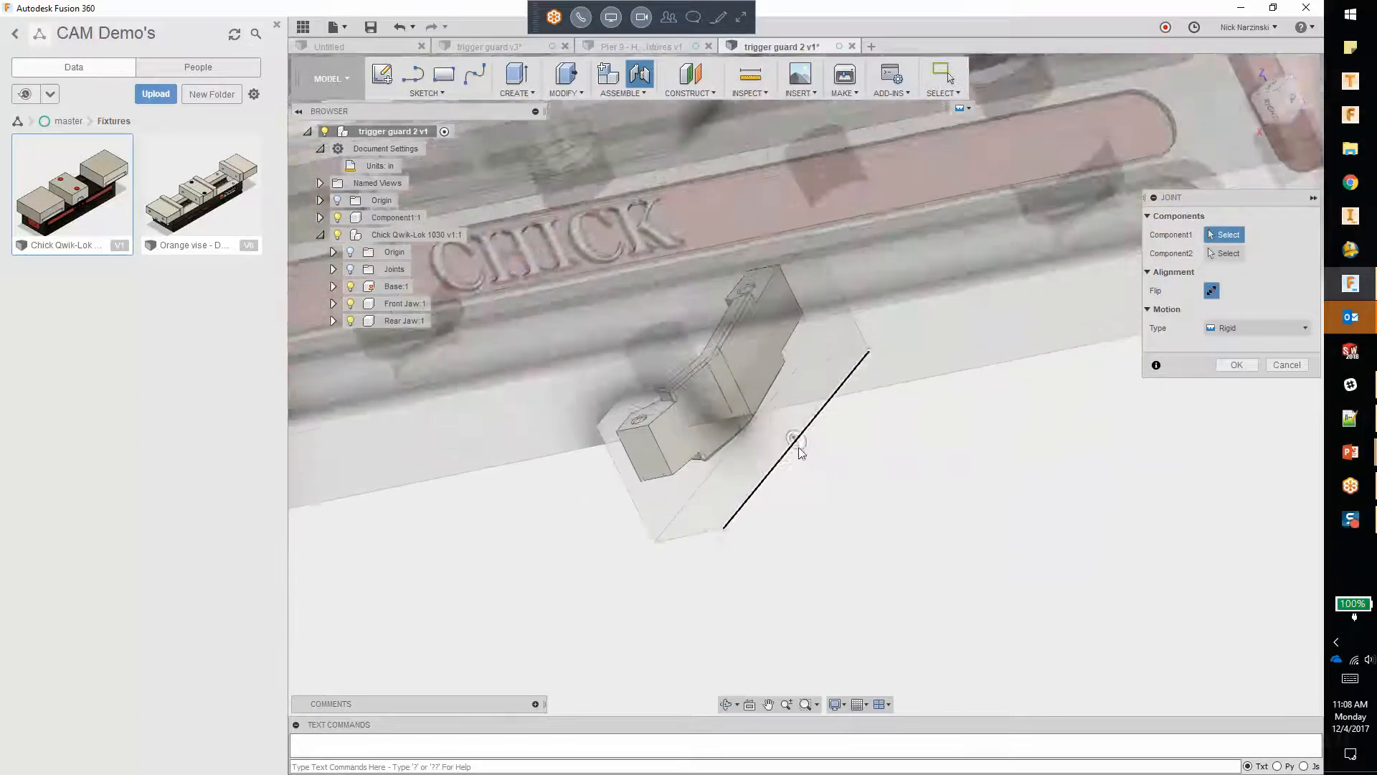
scroll(813, 502, "down", 5)
middle_click_drag(803, 495, 793, 438, "shift")
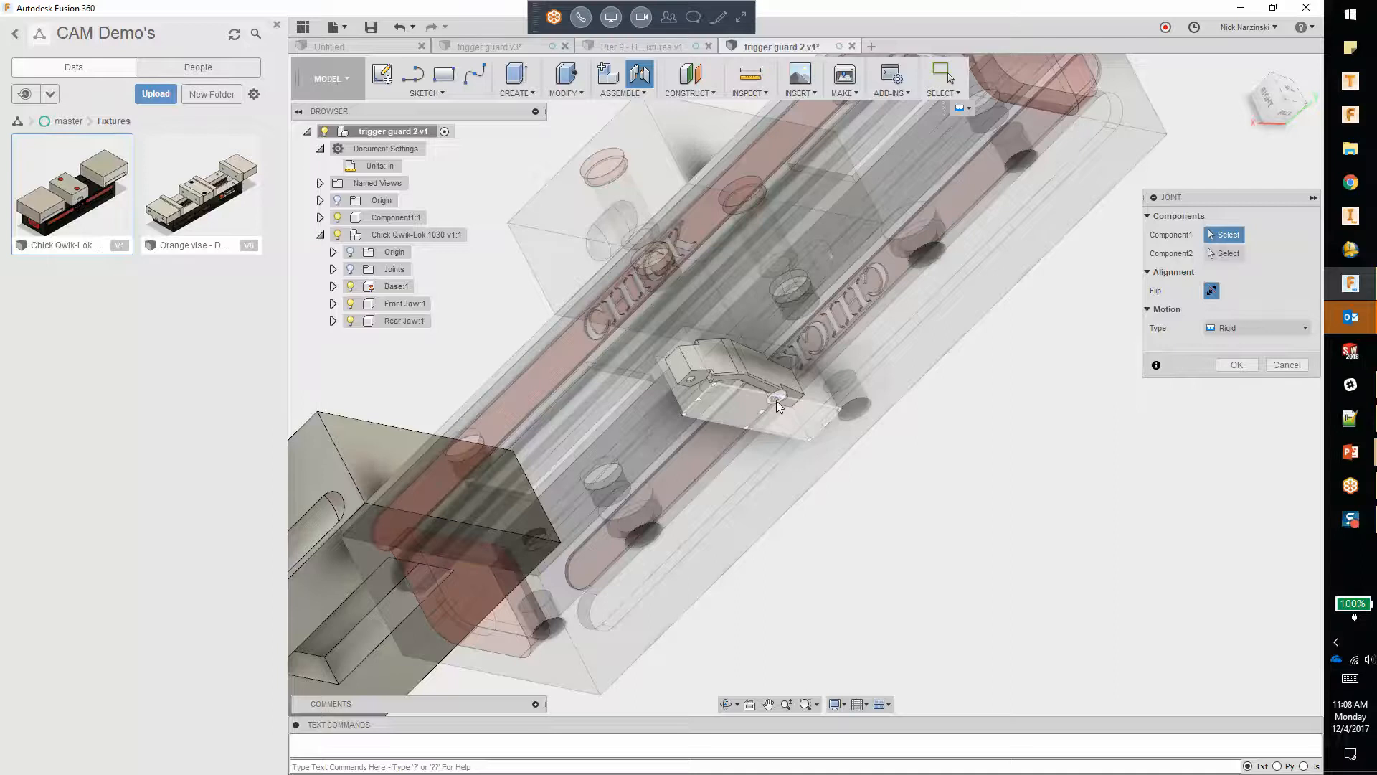
scroll(778, 403, "up", 5)
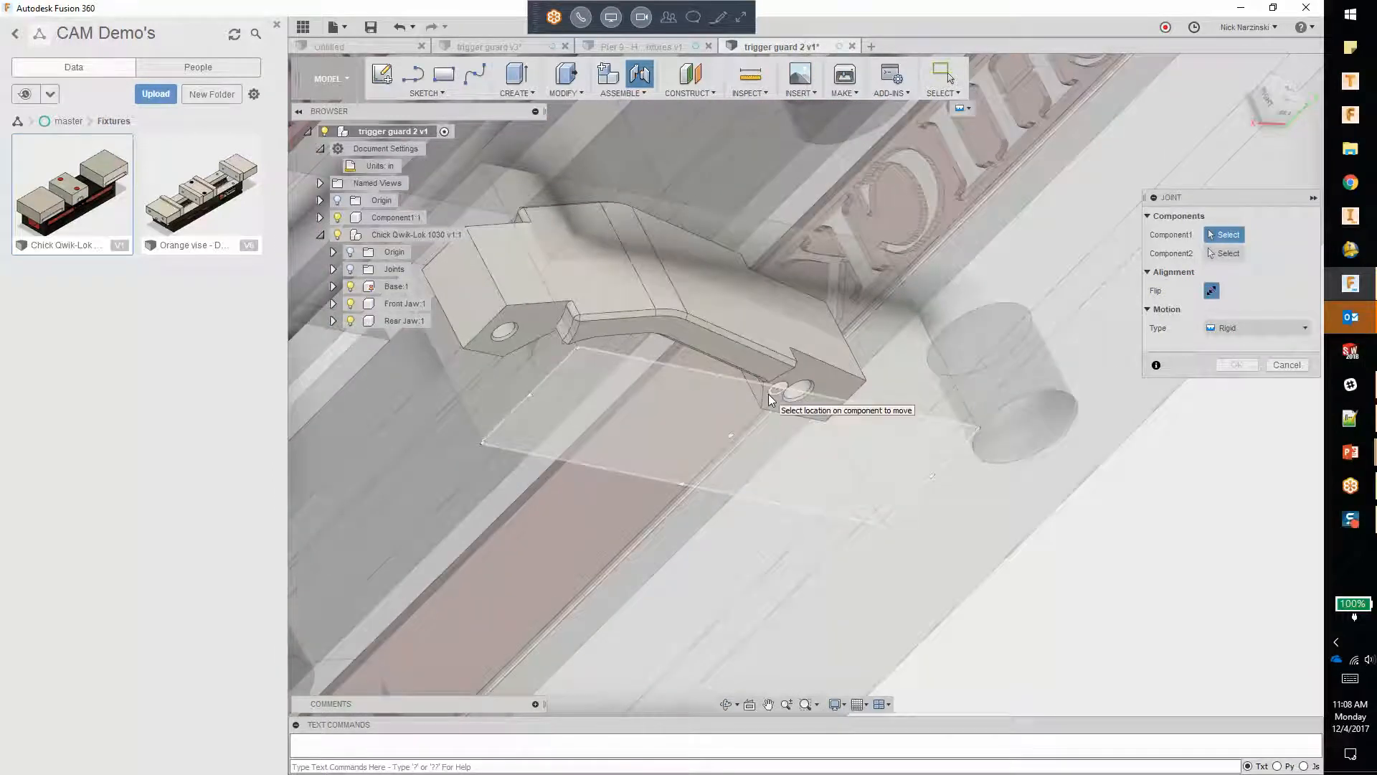
left_click(768, 399)
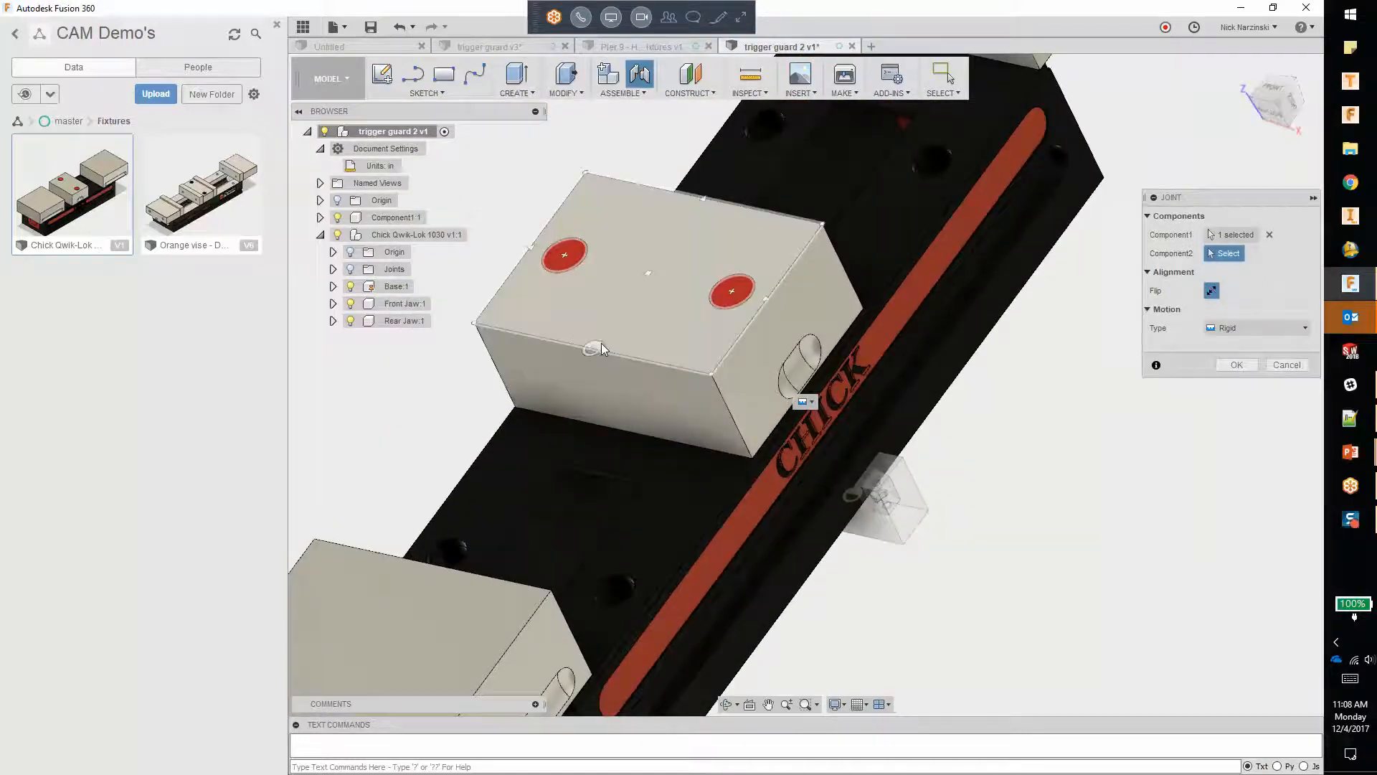
left_click(600, 347)
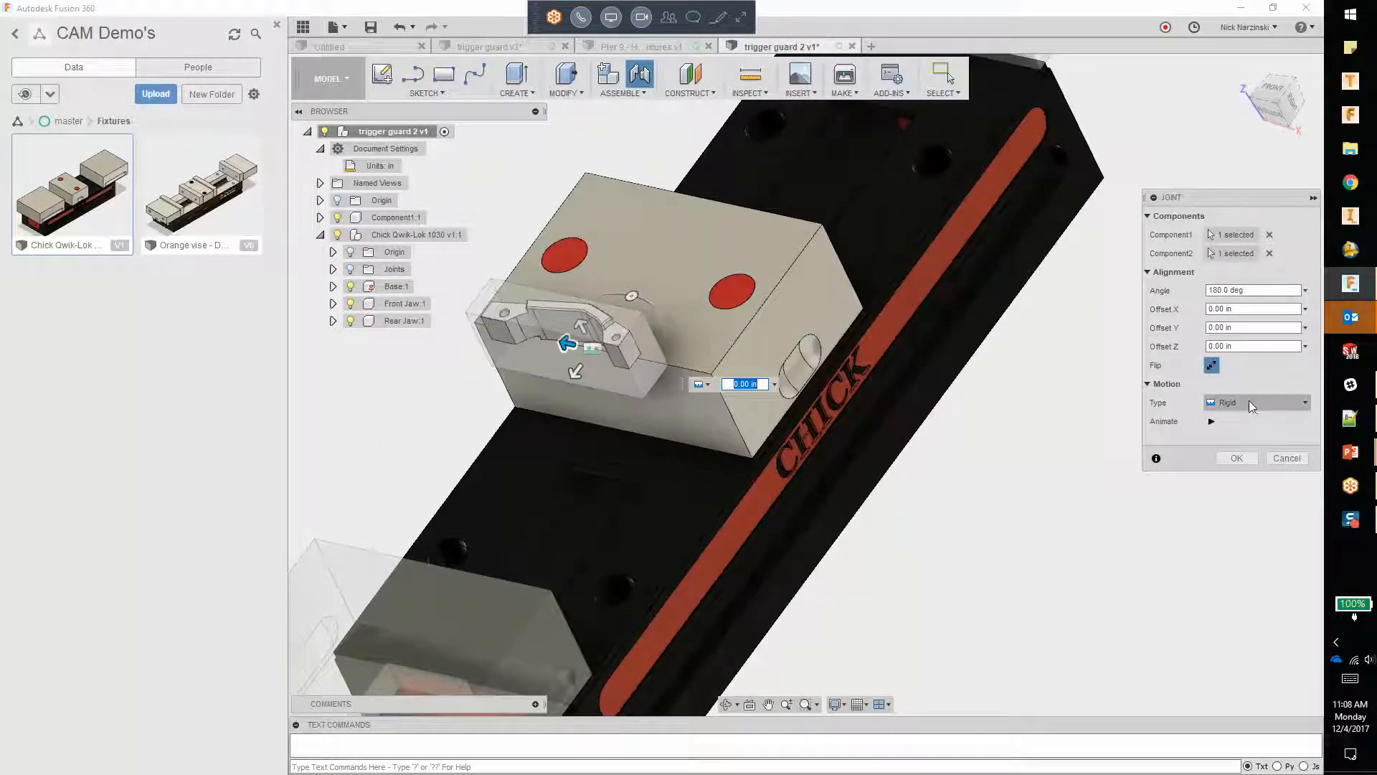
Step: Set the rigid joint's Z offset to -0.30 in so the stock sits below the block's top edge, and accept it
left_click(1282, 106)
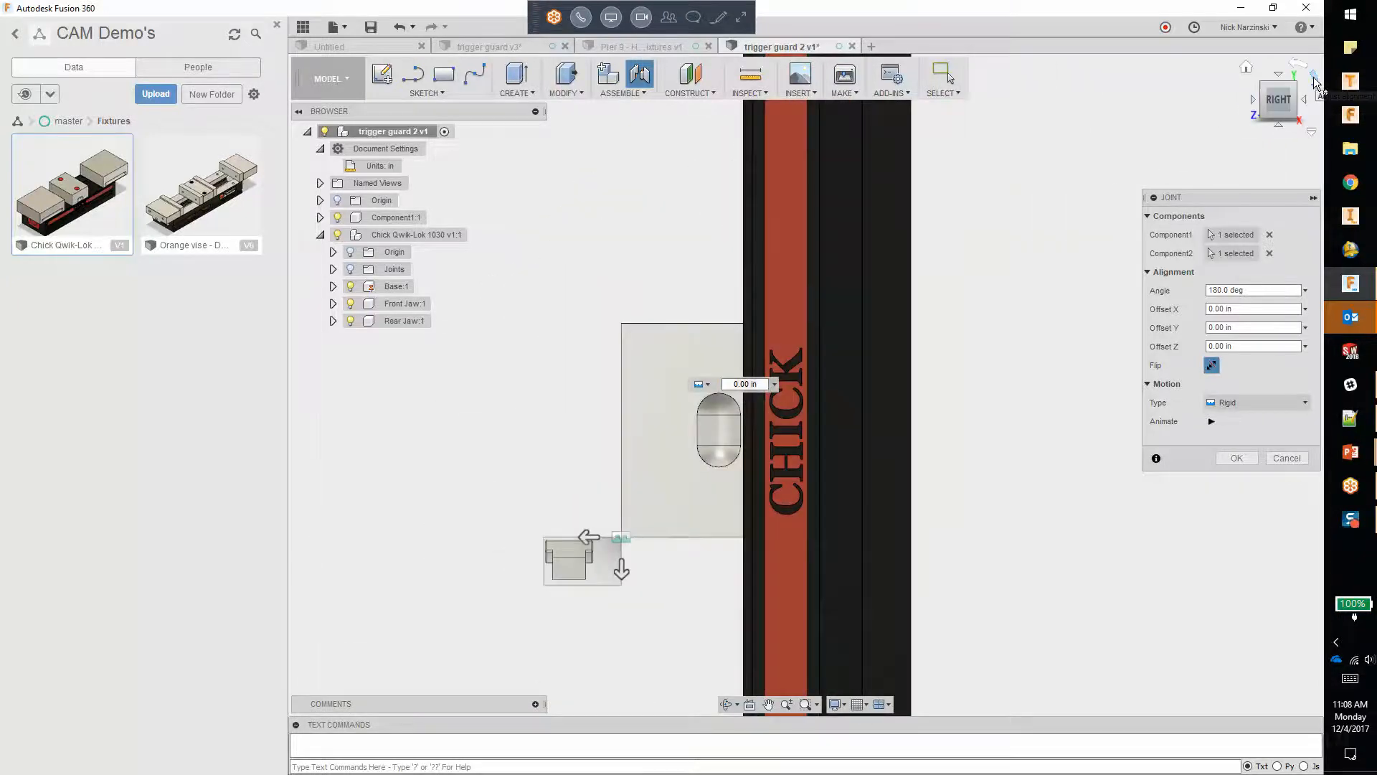
left_click(1314, 77)
scroll(589, 204, "up", 3)
left_click_drag(763, 305, 763, 359)
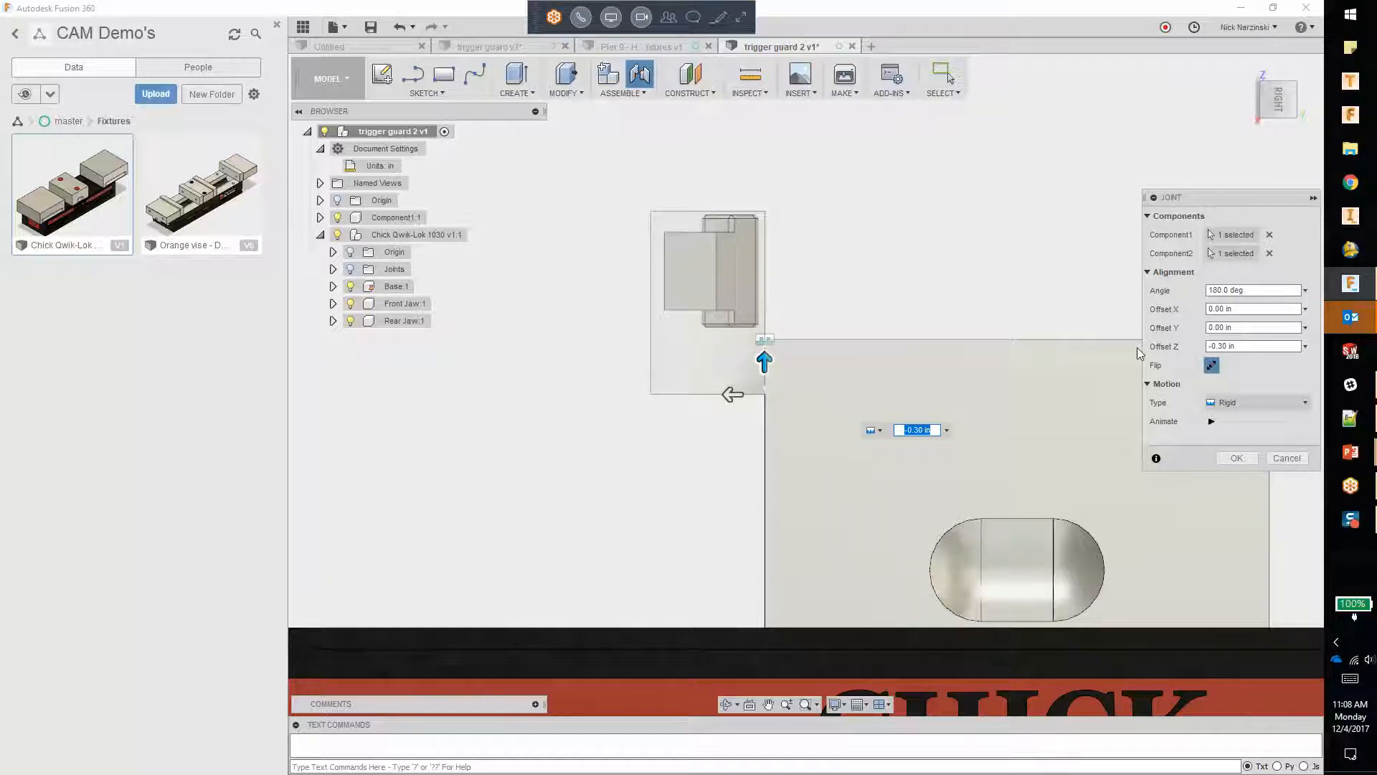
key("Return")
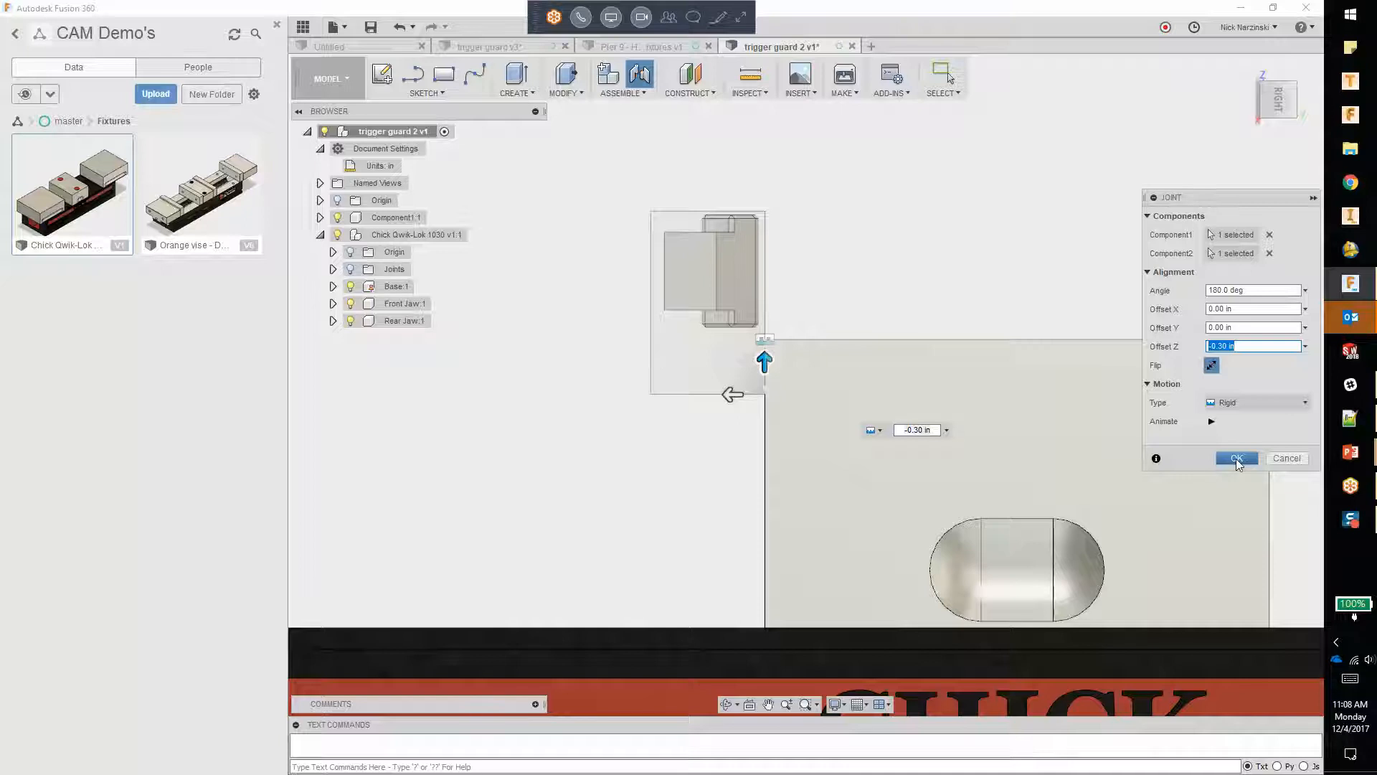
left_click(1236, 459)
Step: Slide the vise jaw facing the stock inward along the base, closer to the centre block
scroll(1091, 461, "down", 4)
middle_click_drag(713, 320, 756, 370, "shift")
scroll(853, 359, "down", 3)
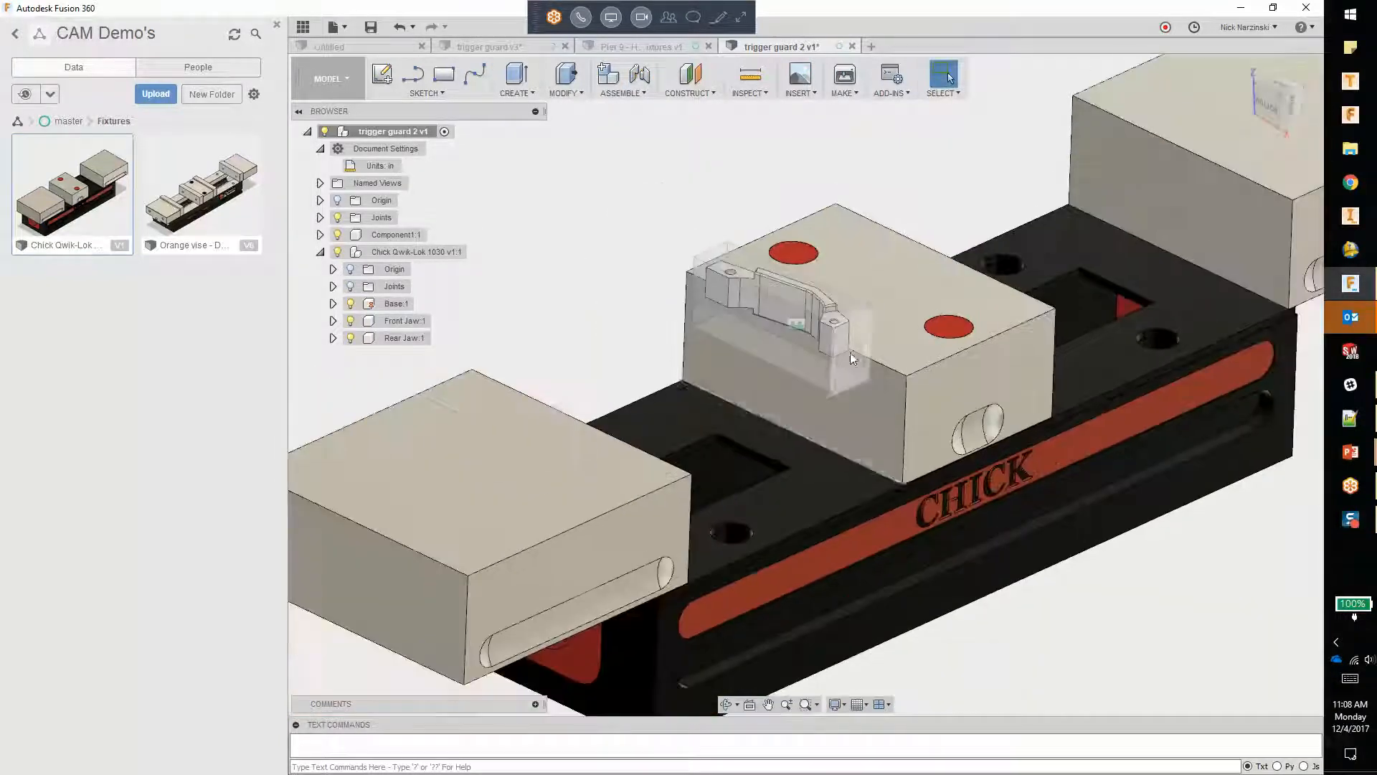
left_click_drag(554, 459, 653, 408)
Step: Add a planar joint between the near jaw's inner face and the stock's outer face so the jaw closes on it
left_click(621, 93)
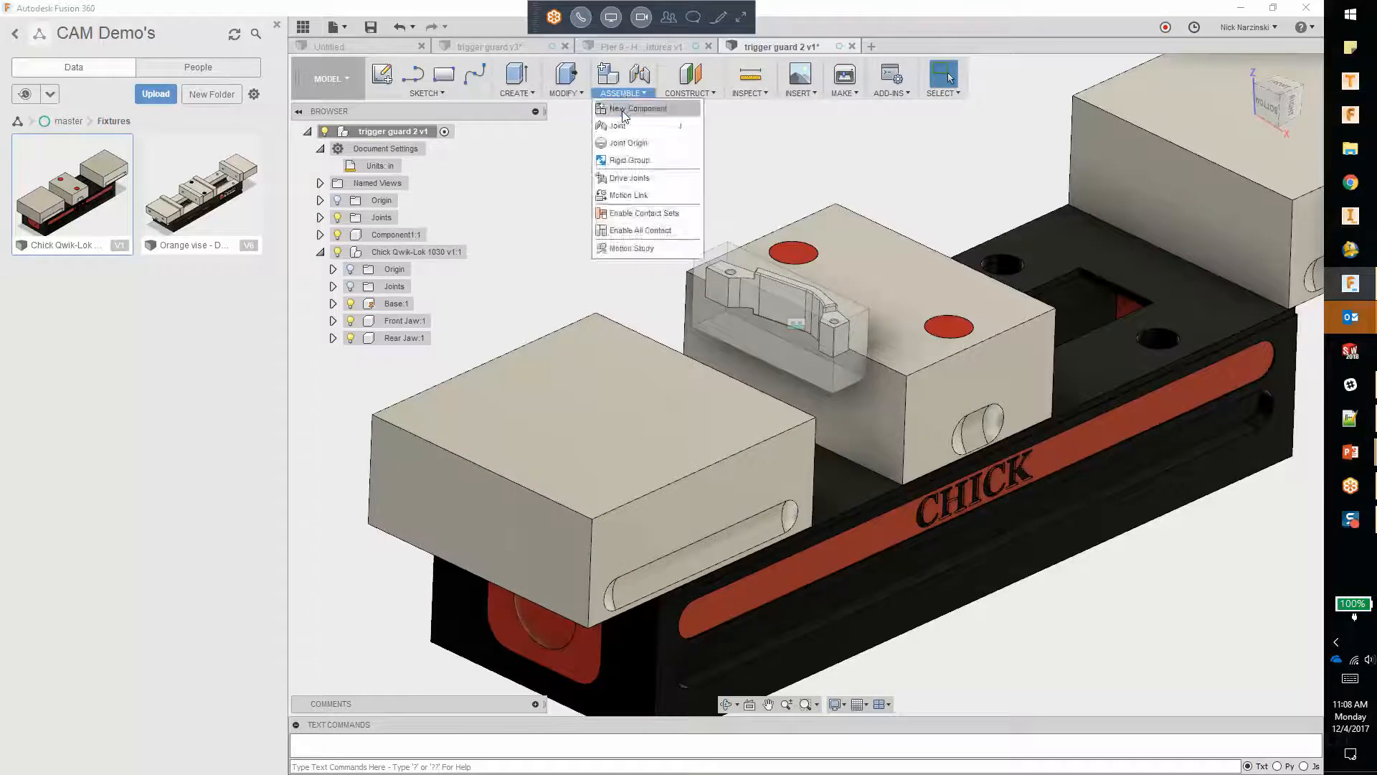
left_click(623, 127)
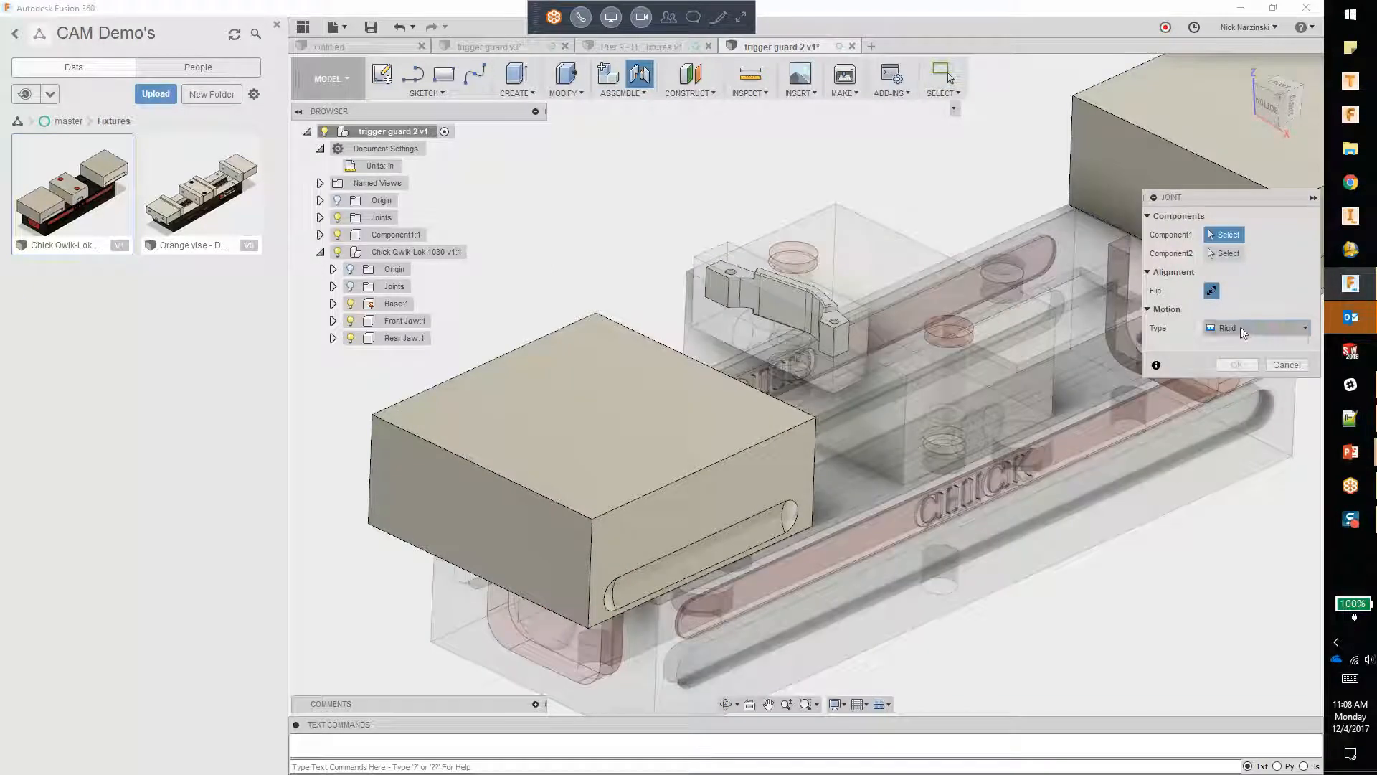
left_click(1241, 327)
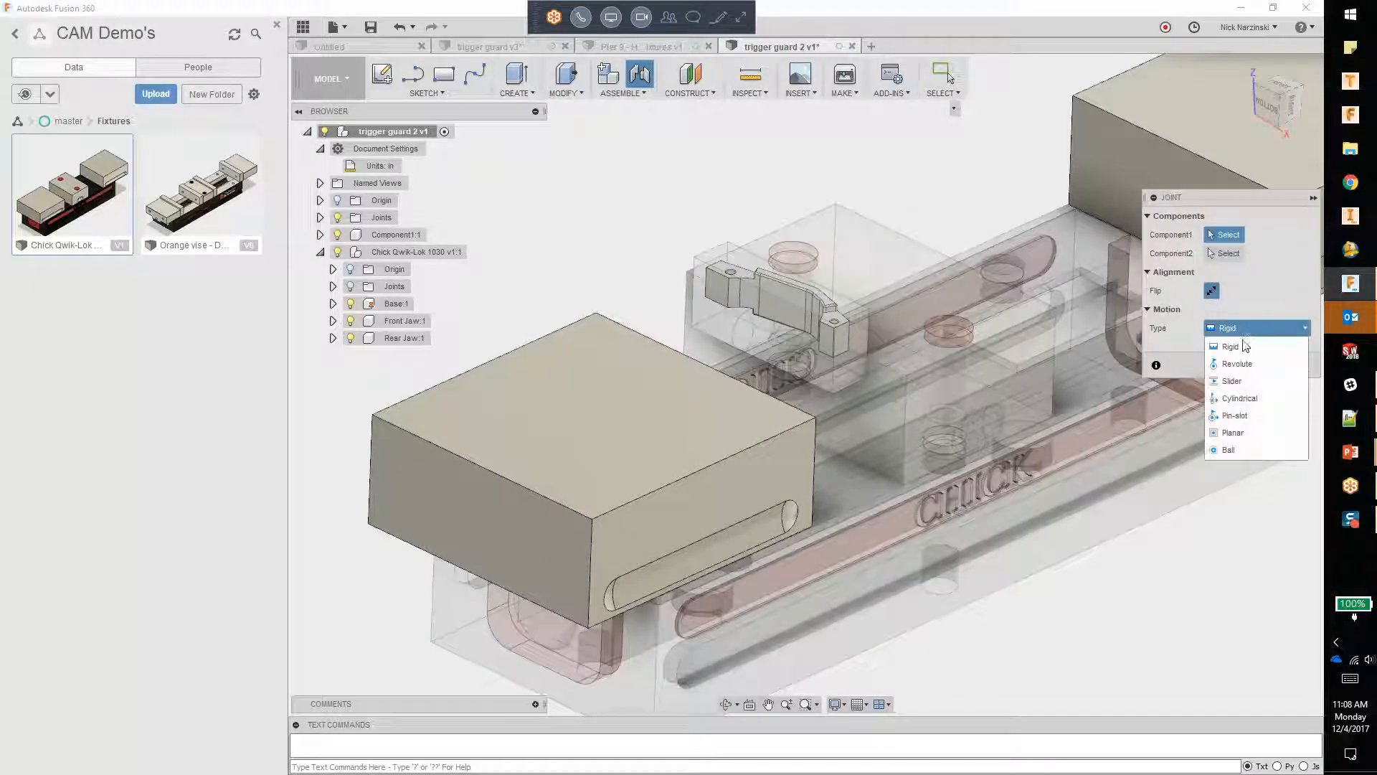
left_click(1245, 433)
middle_click_drag(952, 361, 845, 372, "shift")
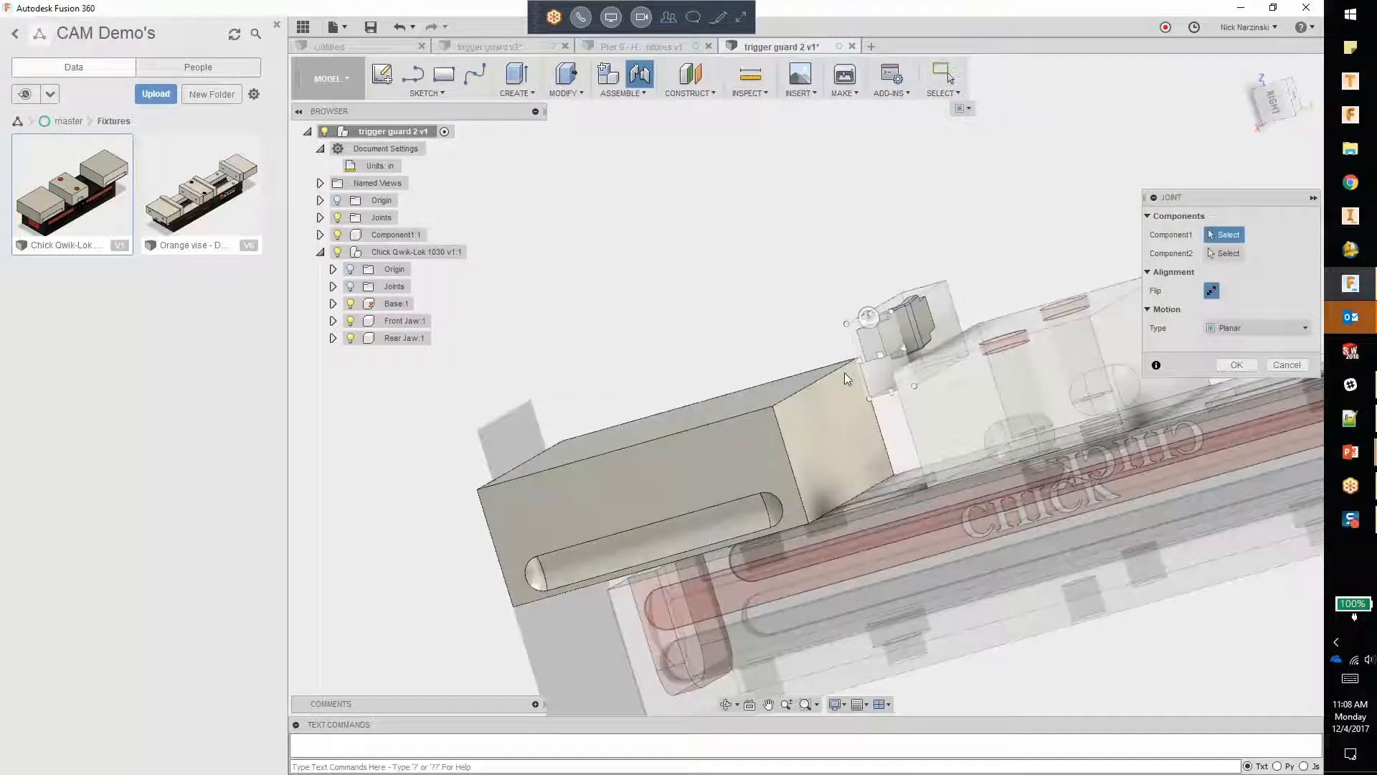
left_click(824, 424)
middle_click_drag(815, 421, 905, 416, "shift")
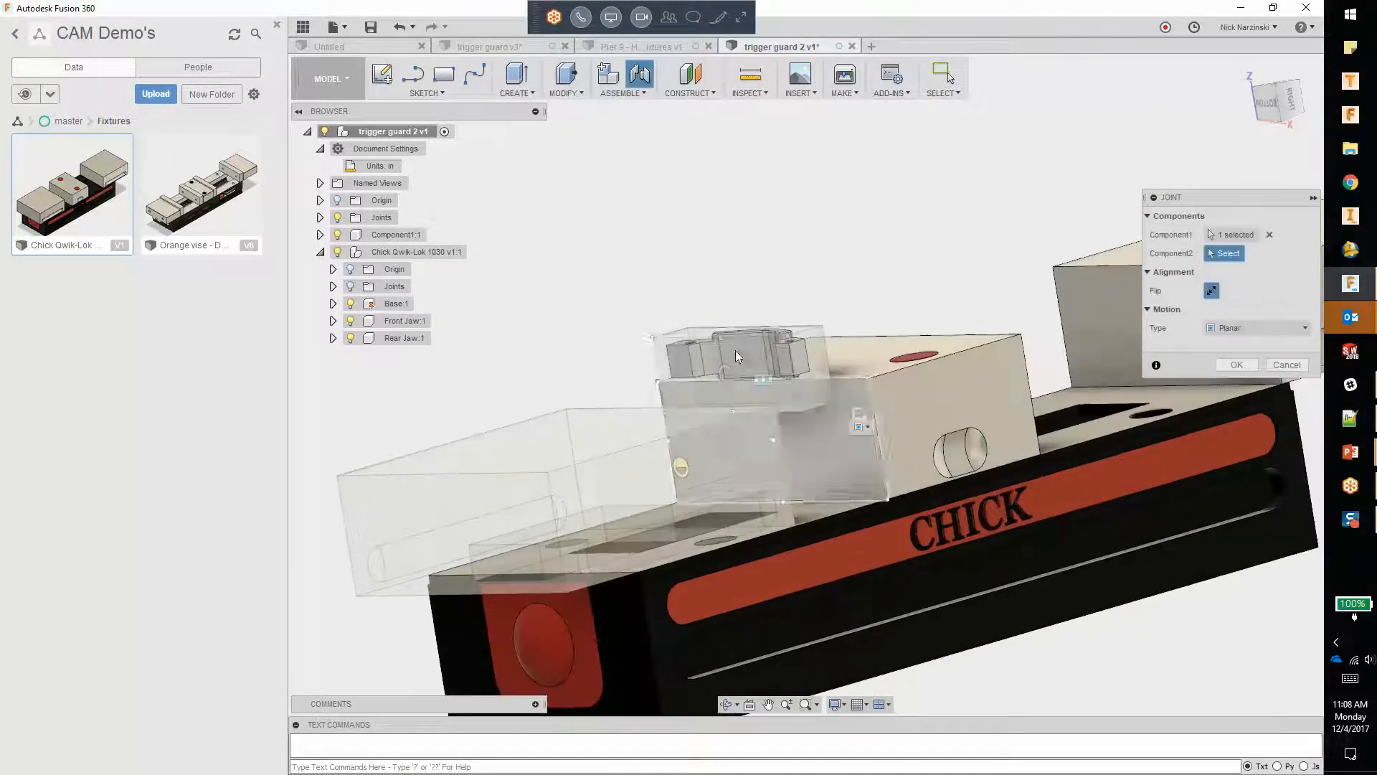
left_click(726, 375)
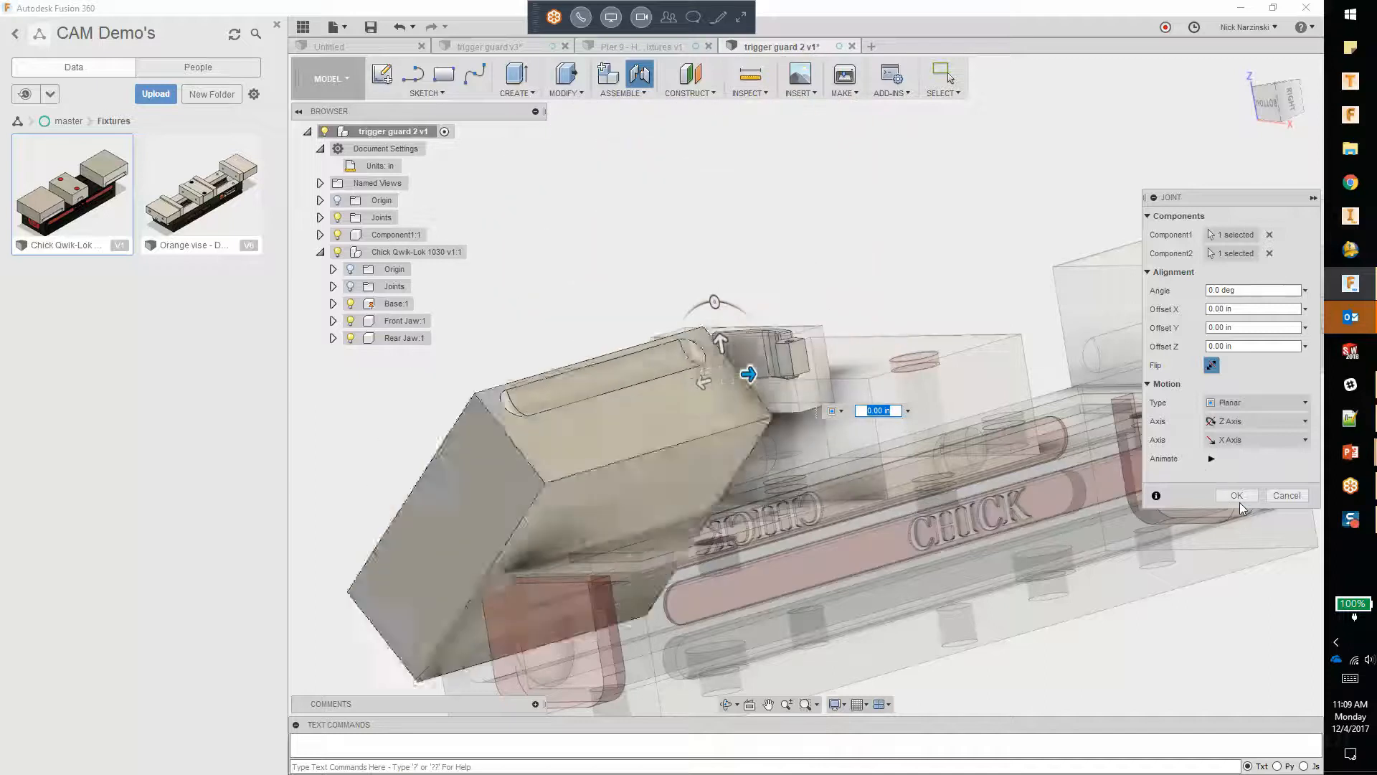
left_click(1238, 498)
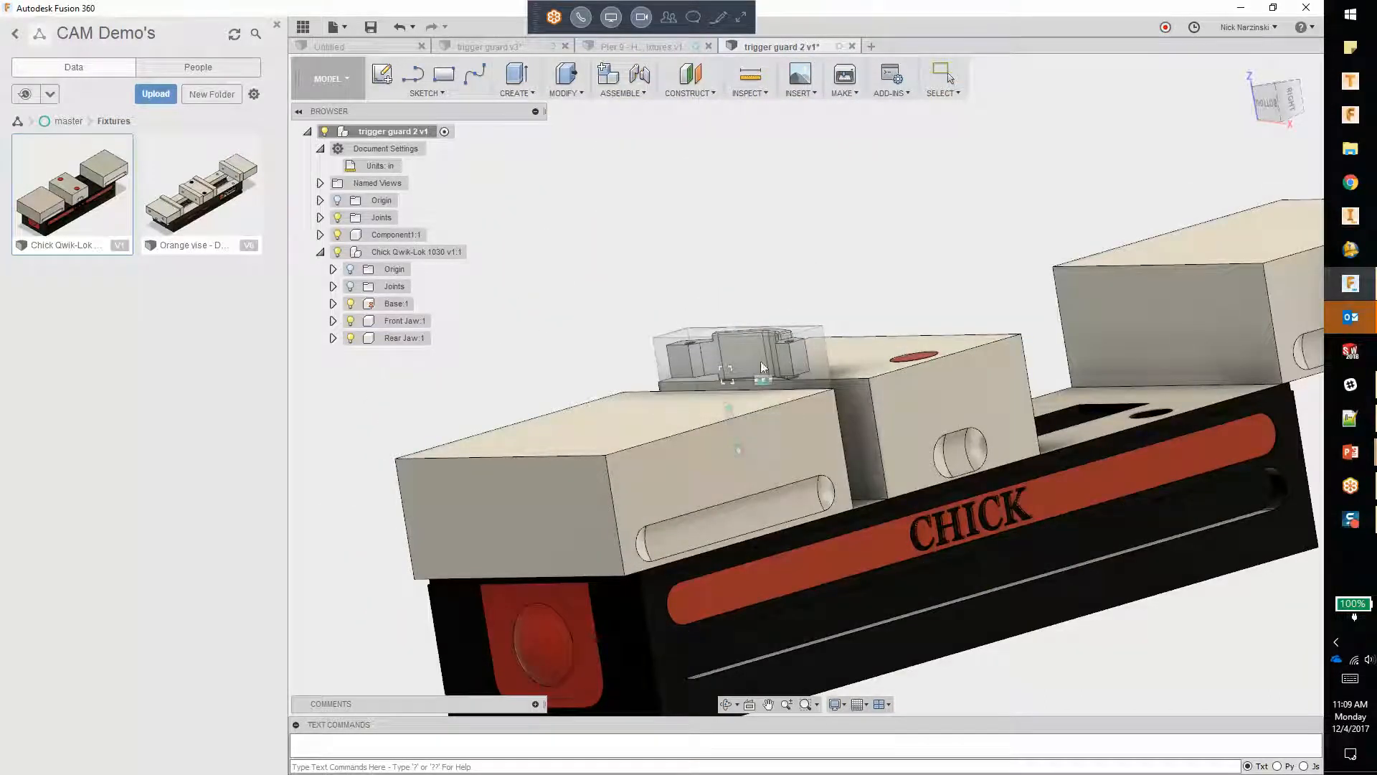
Step: Create a new component in the top-level assembly and start a sketch on the far jaw's inner face
middle_click_drag(840, 406, 868, 372, "shift")
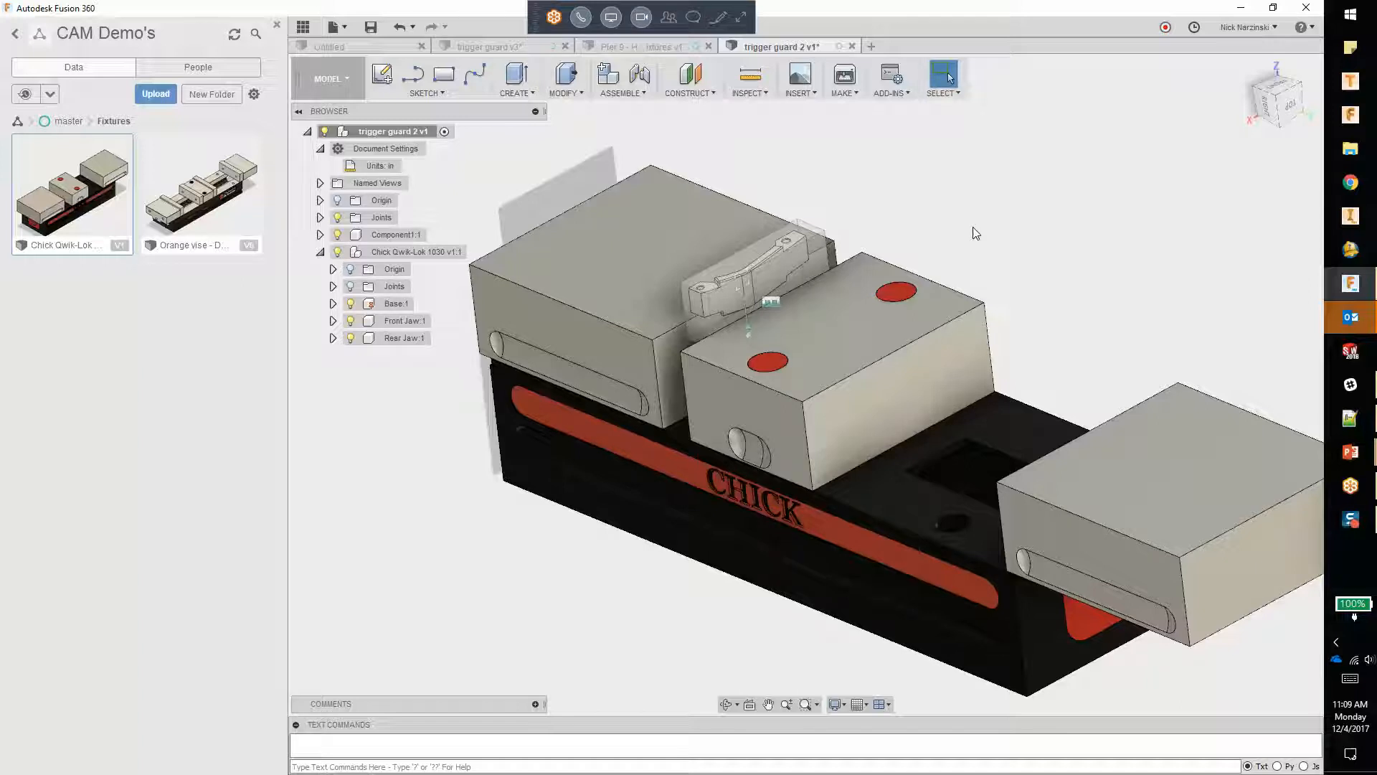
middle_click_drag(973, 227, 1053, 309, "shift")
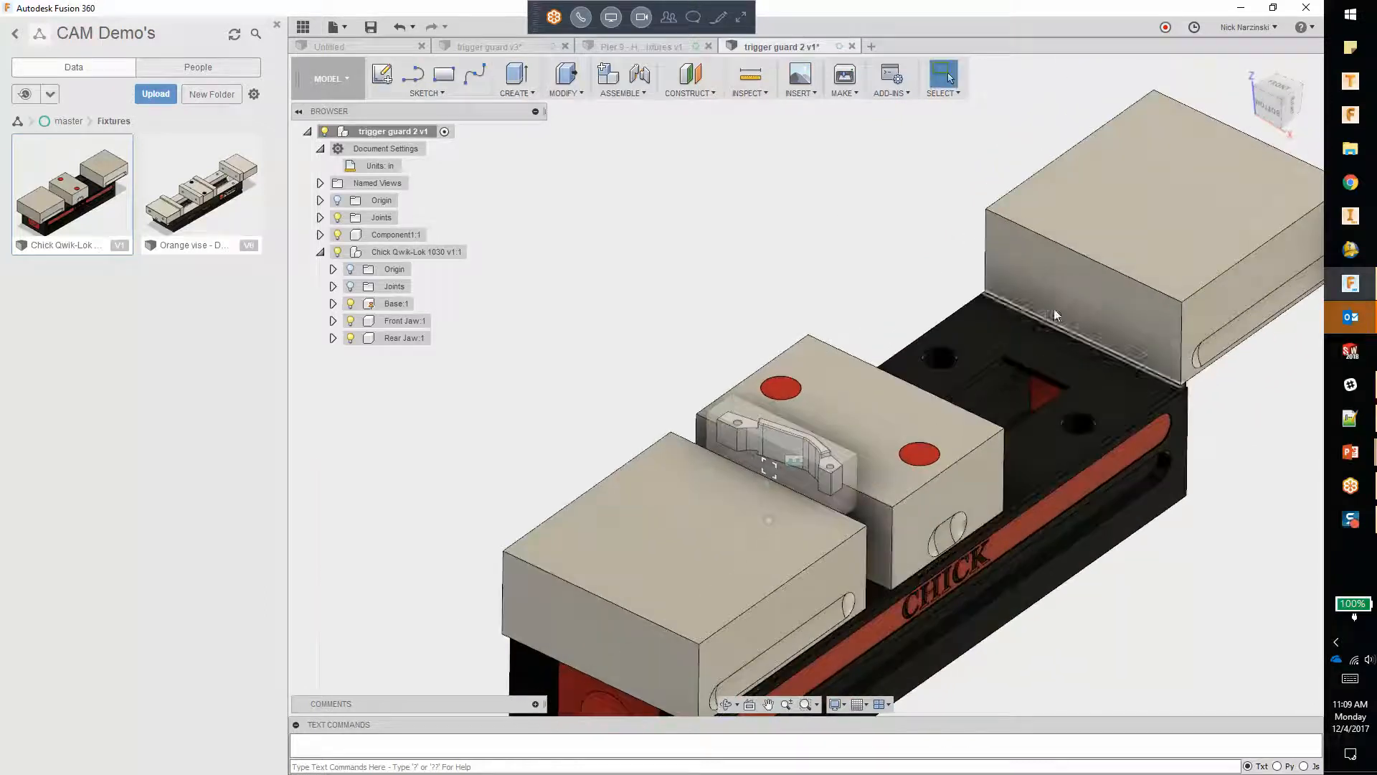
right_click(376, 131)
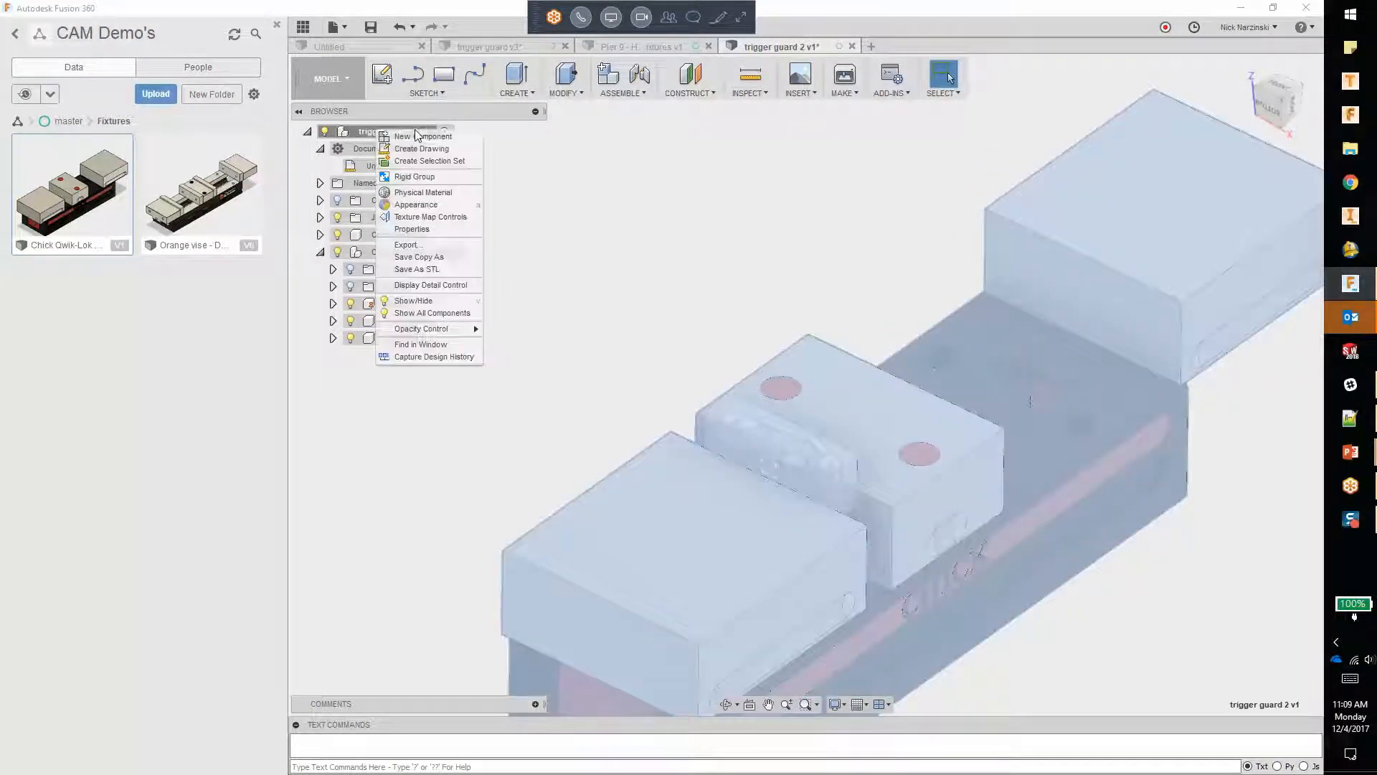
left_click(423, 137)
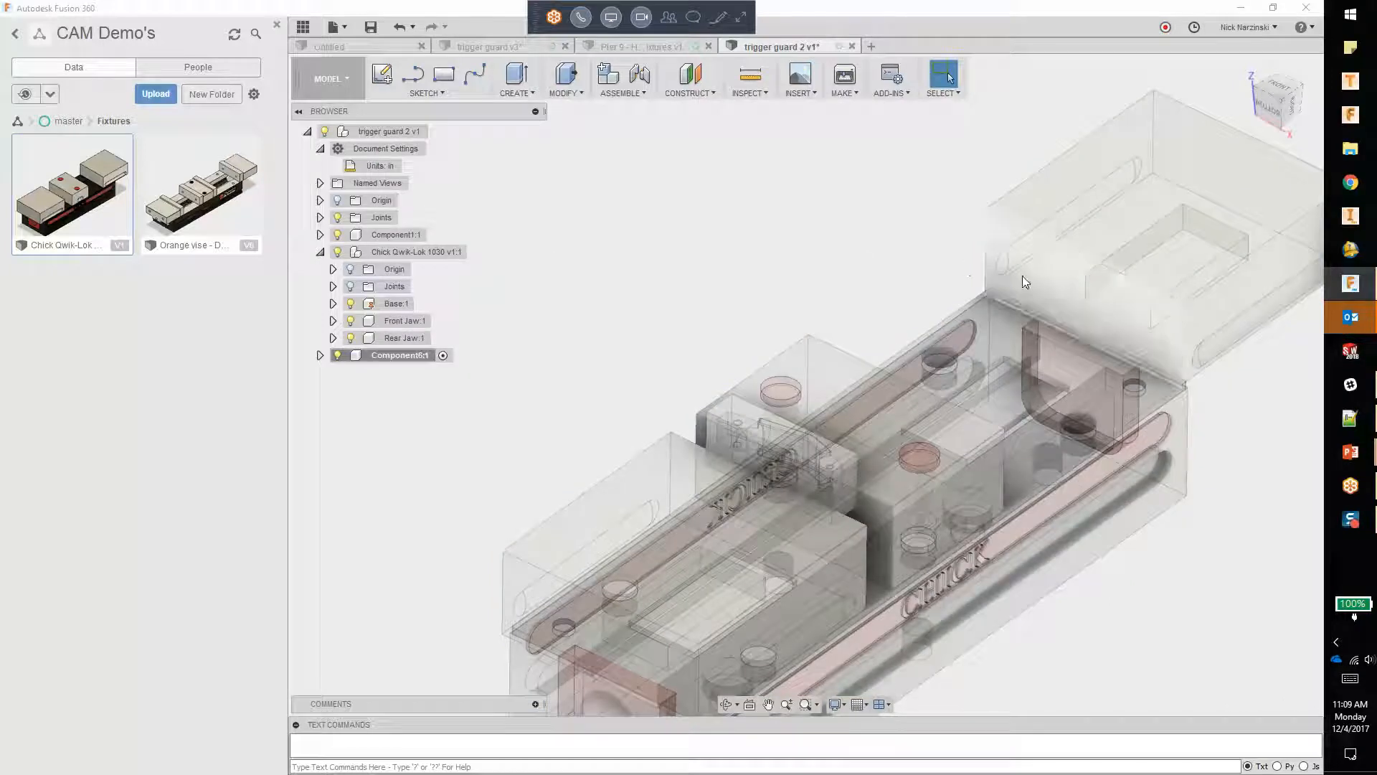
left_click(382, 74)
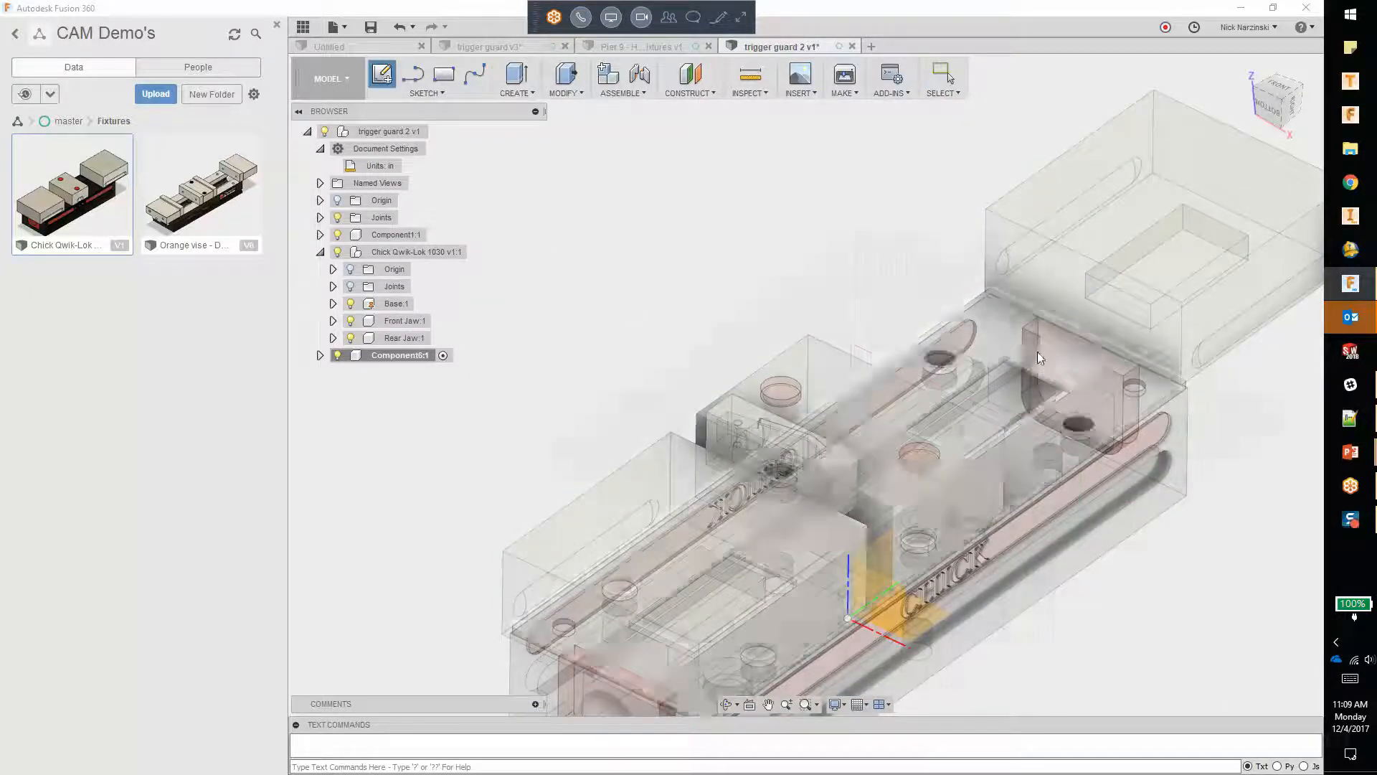
left_click(1119, 315)
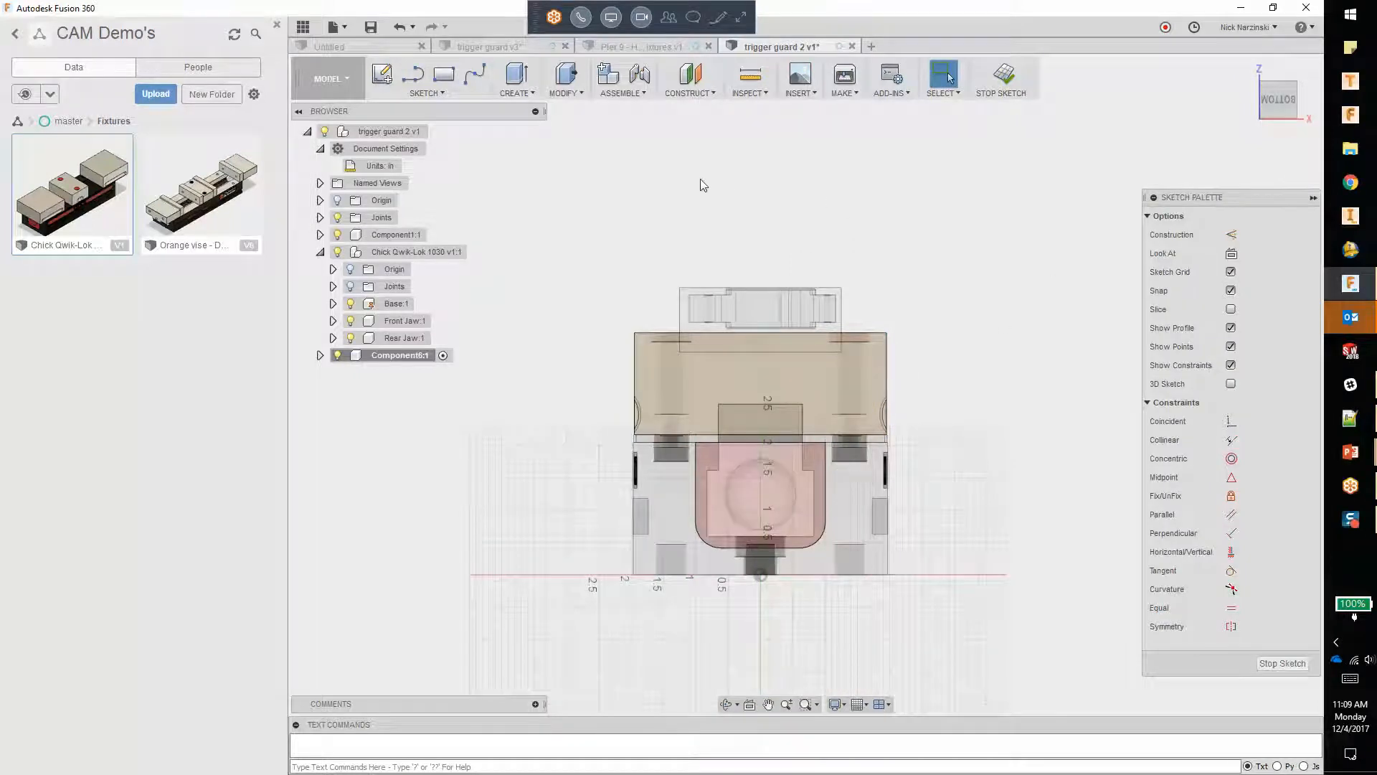
Step: Project the far jaw's inner face outline into the sketch and finish the sketch
key("s")
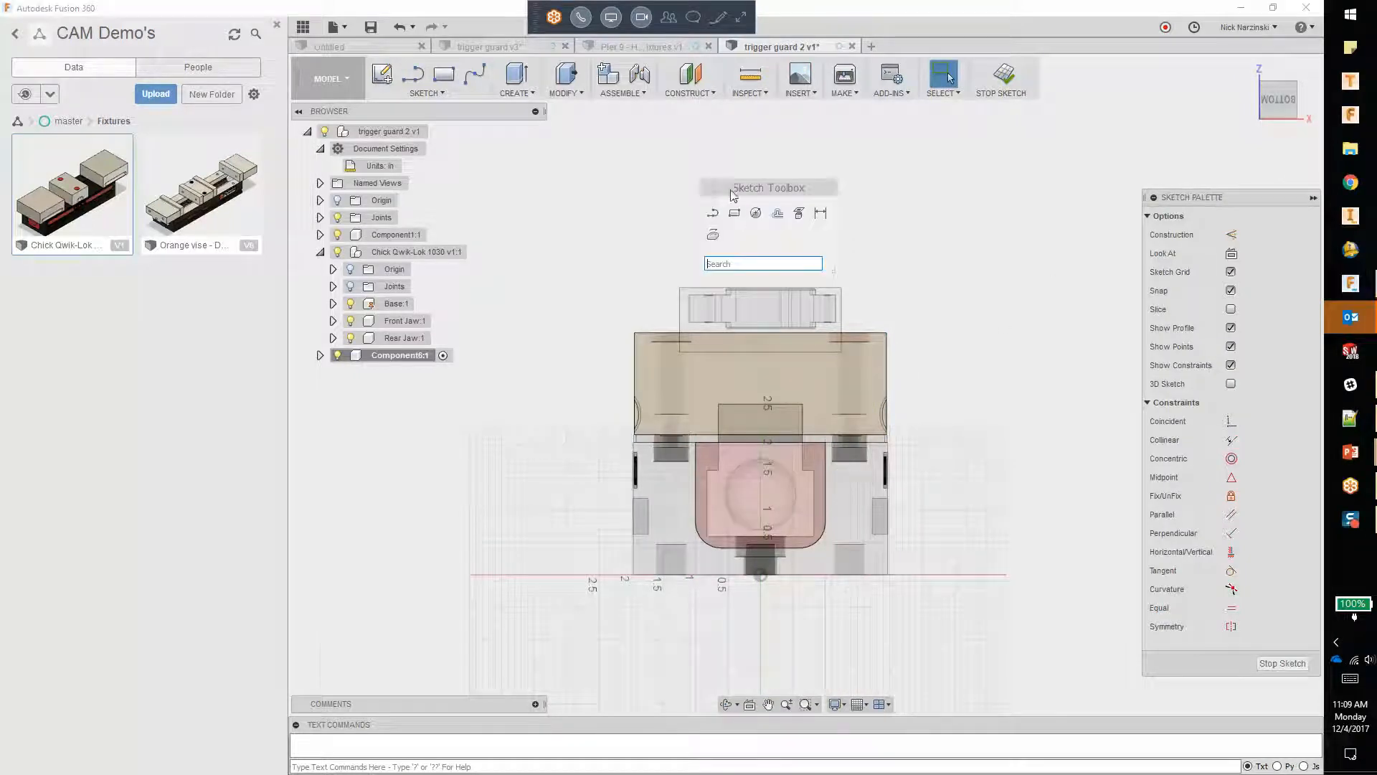
left_click(798, 213)
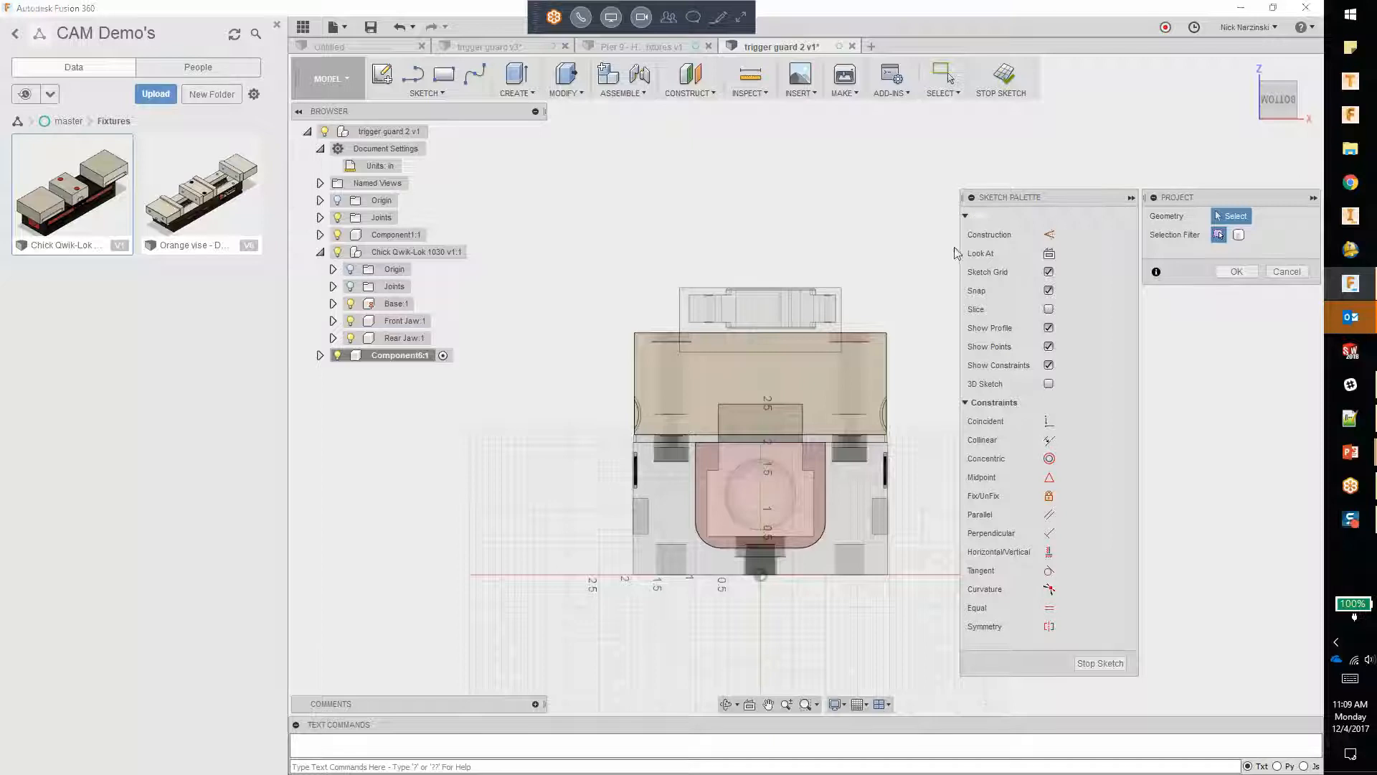
middle_click_drag(916, 230, 906, 256, "shift")
left_click(883, 267)
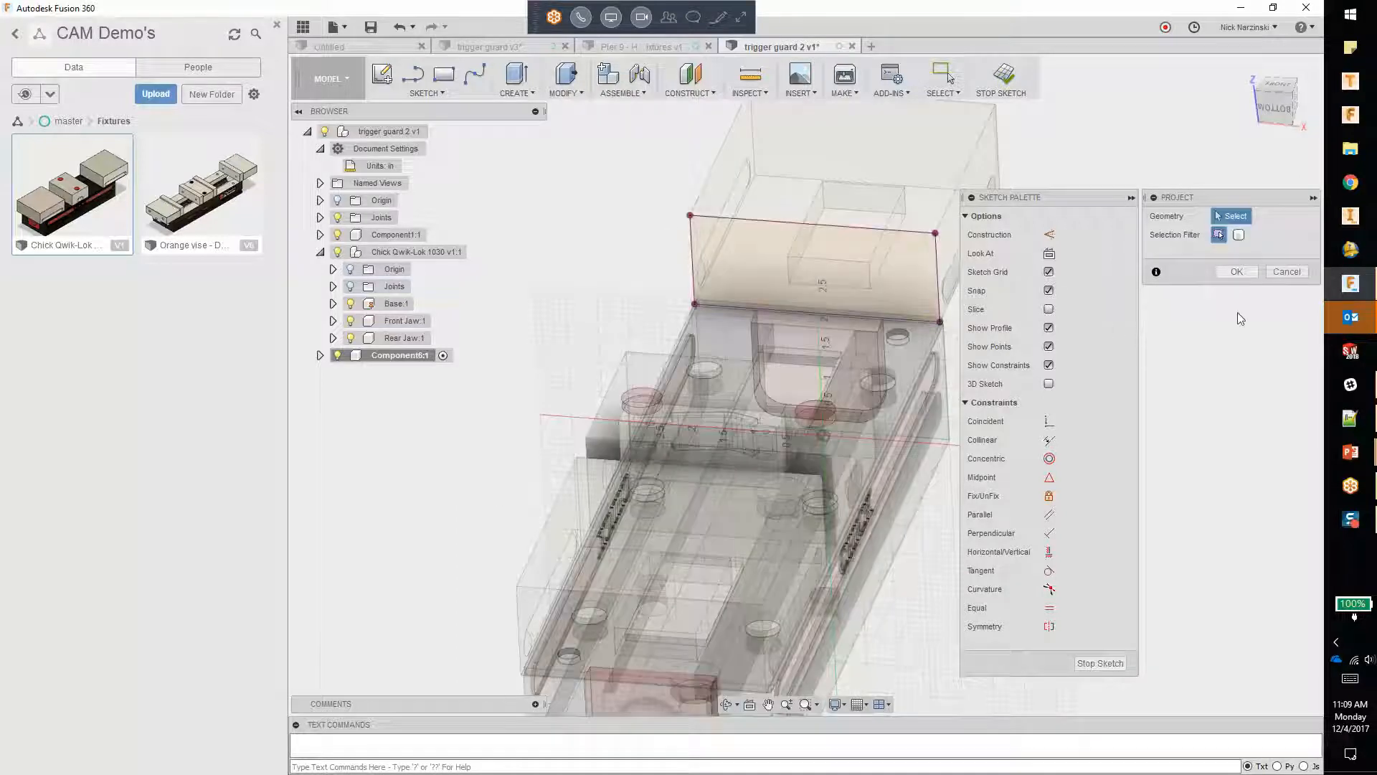
left_click(1237, 271)
left_click(1284, 663)
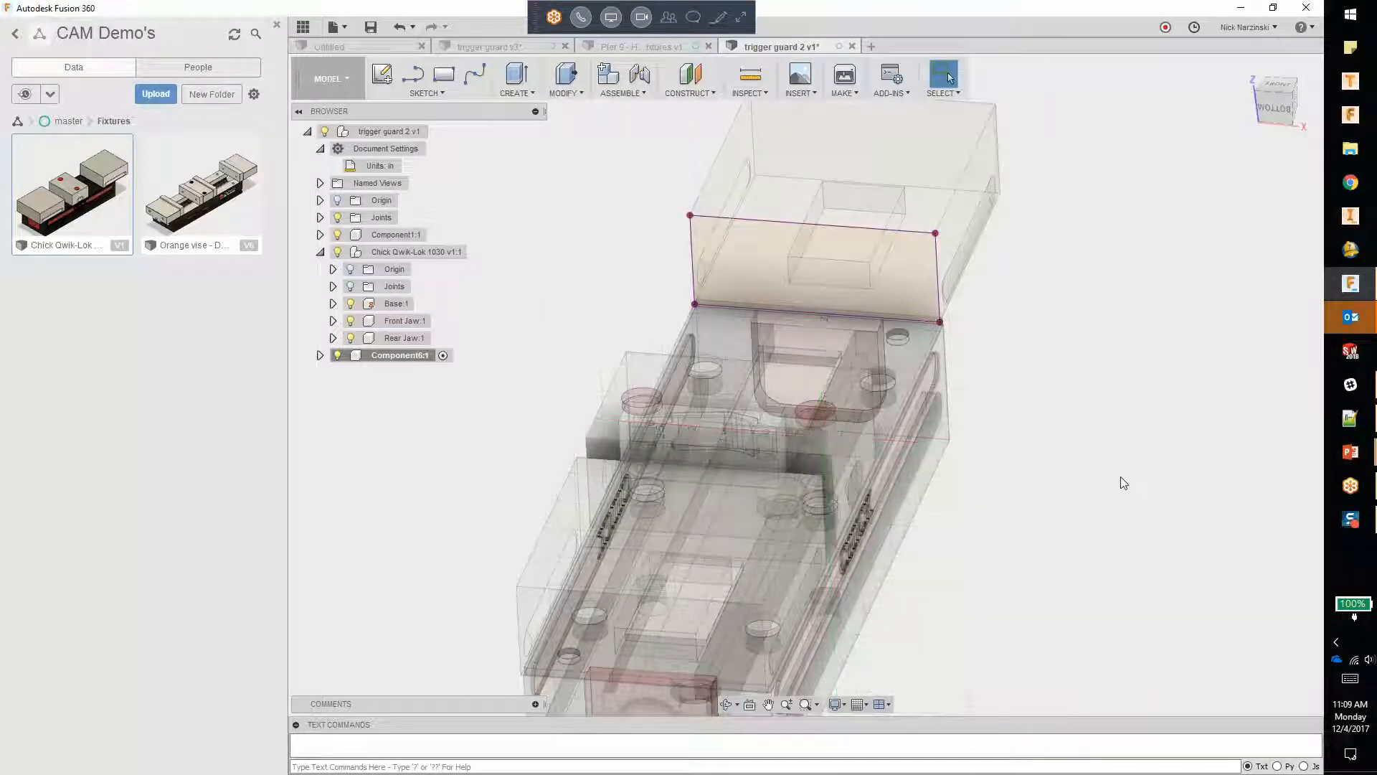
Step: Extrude the projected jaw face profile 0.5 in toward the centre block as a new body
right_click(578, 205)
left_click(630, 185)
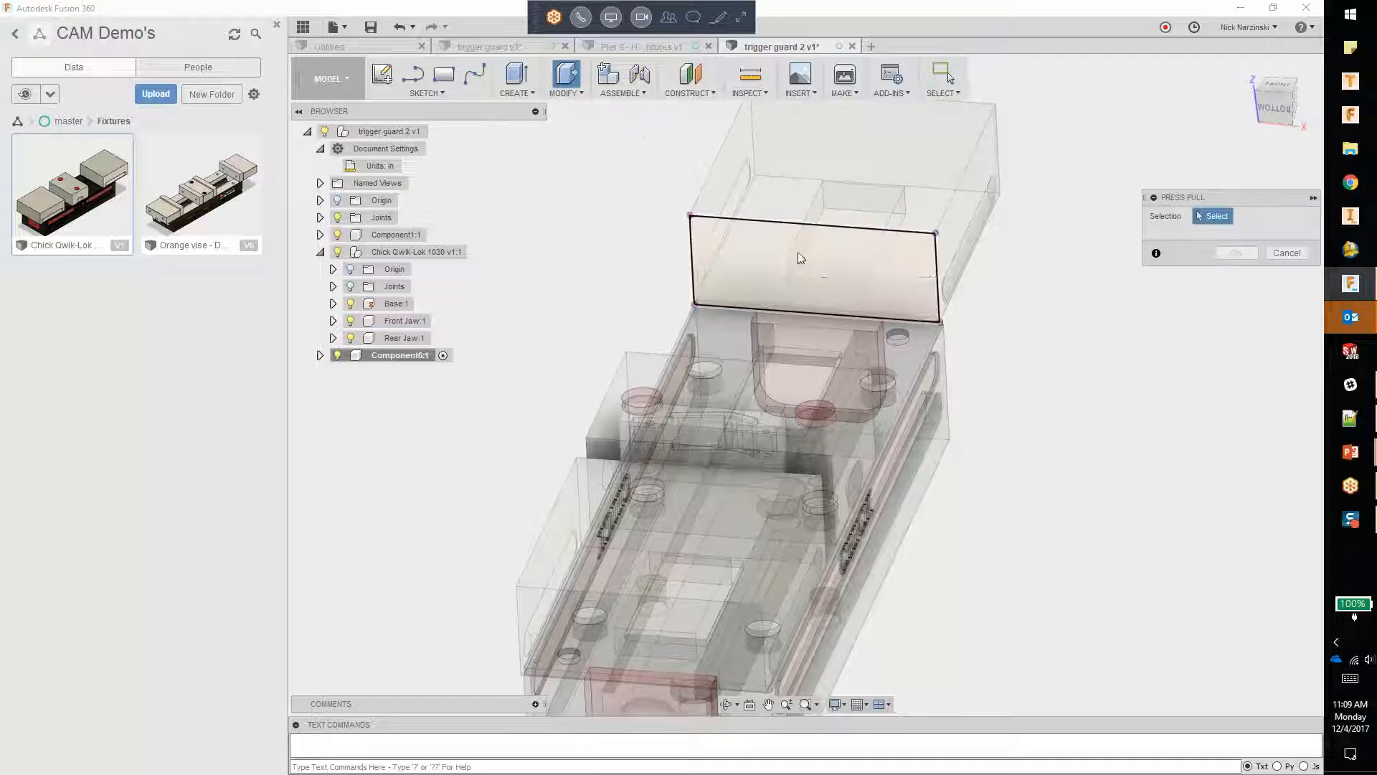
left_click(812, 257)
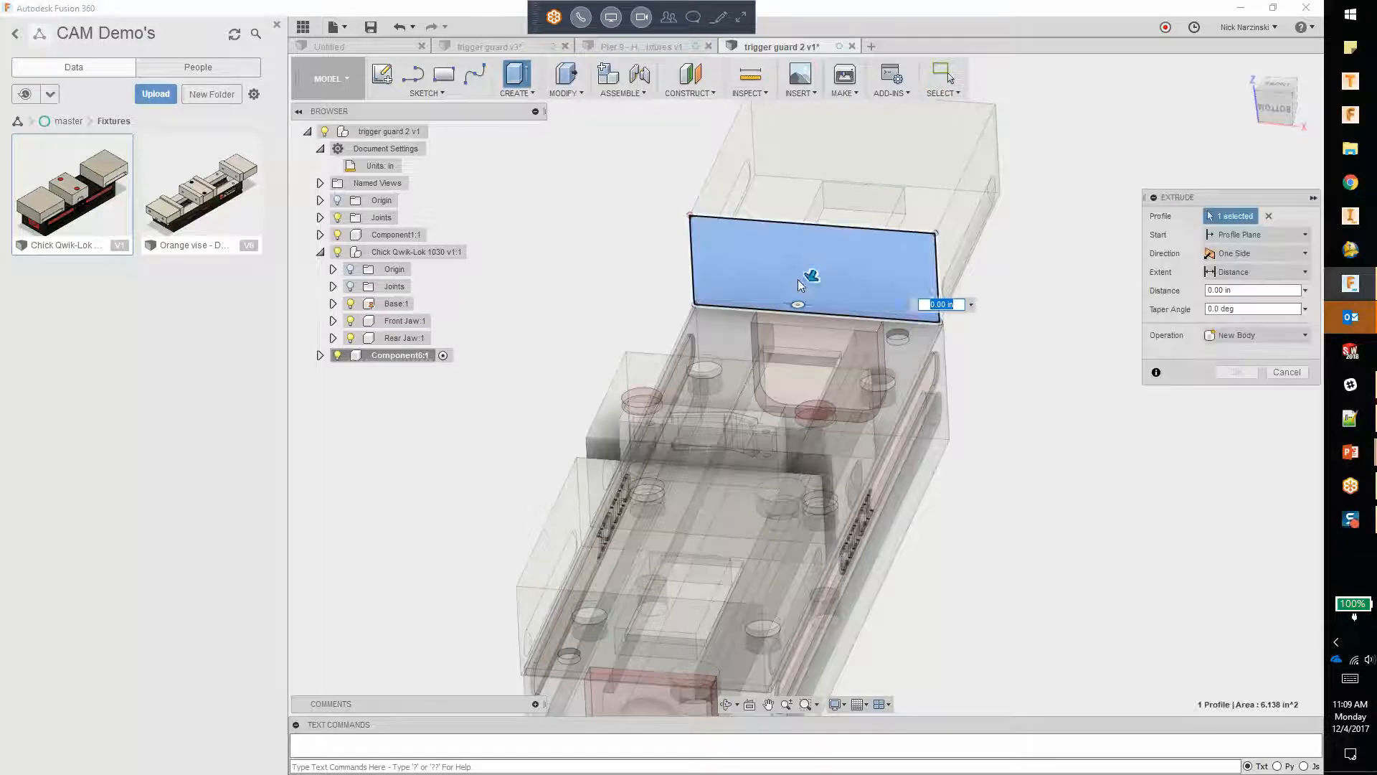
left_click_drag(812, 272, 809, 284)
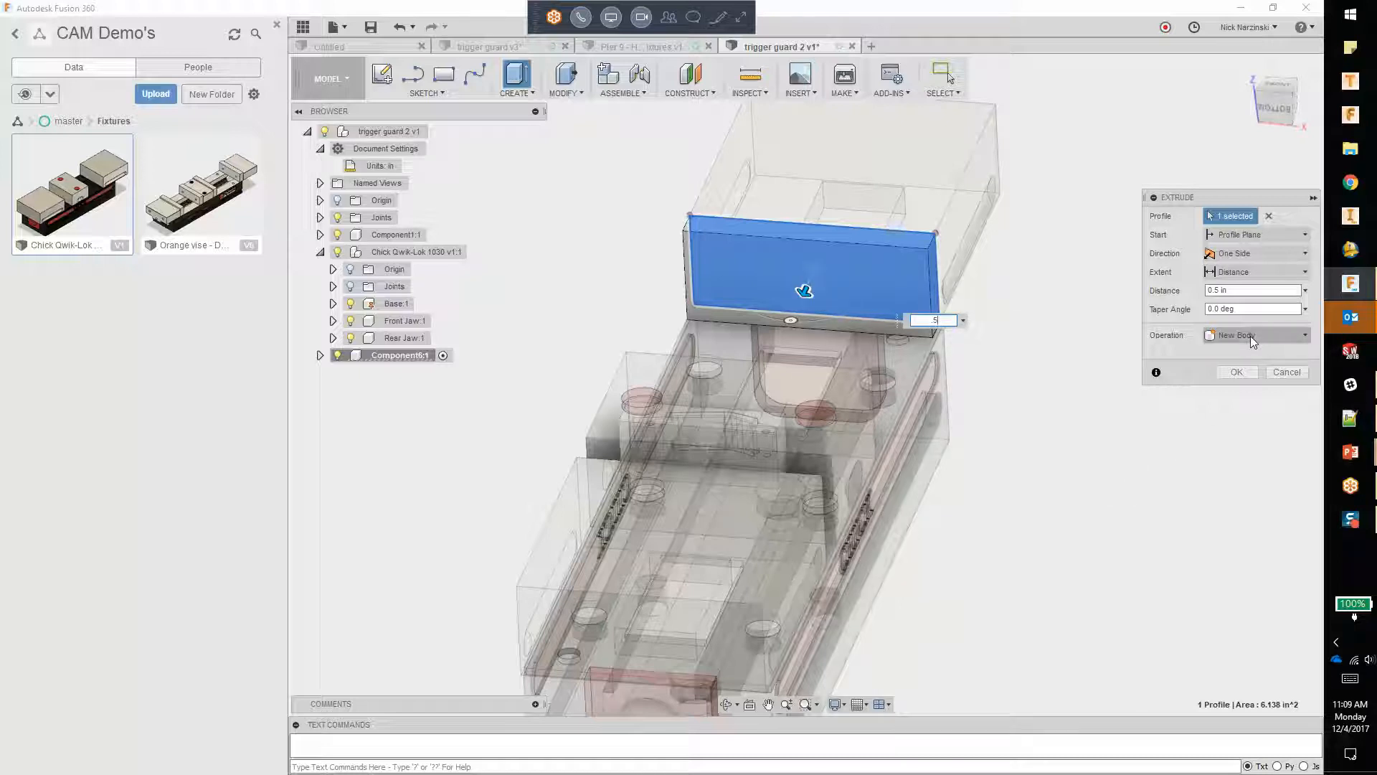
left_click(1237, 373)
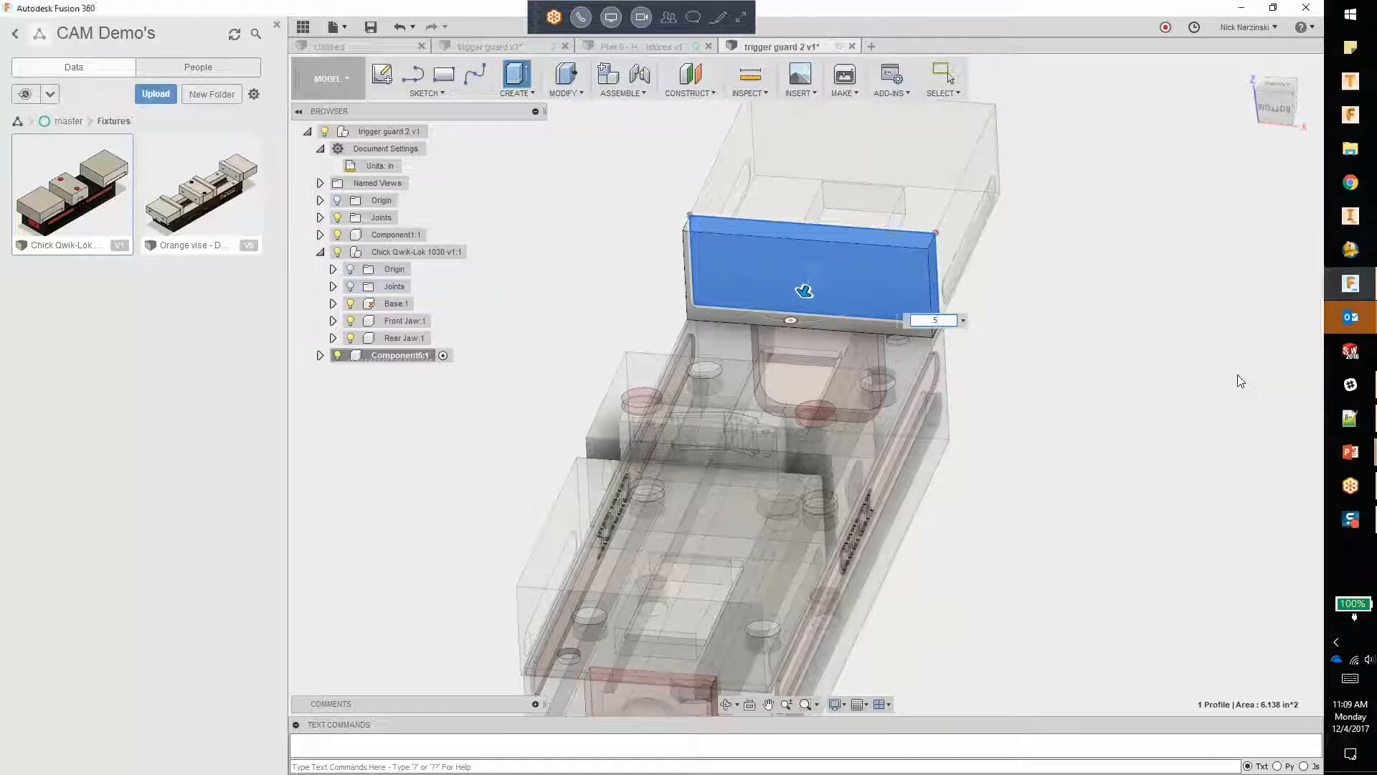
Step: Activate the top-level trigger guard 2 assembly and select the new jaw plate's inner top edge
middle_click_drag(498, 414, 562, 410, "shift")
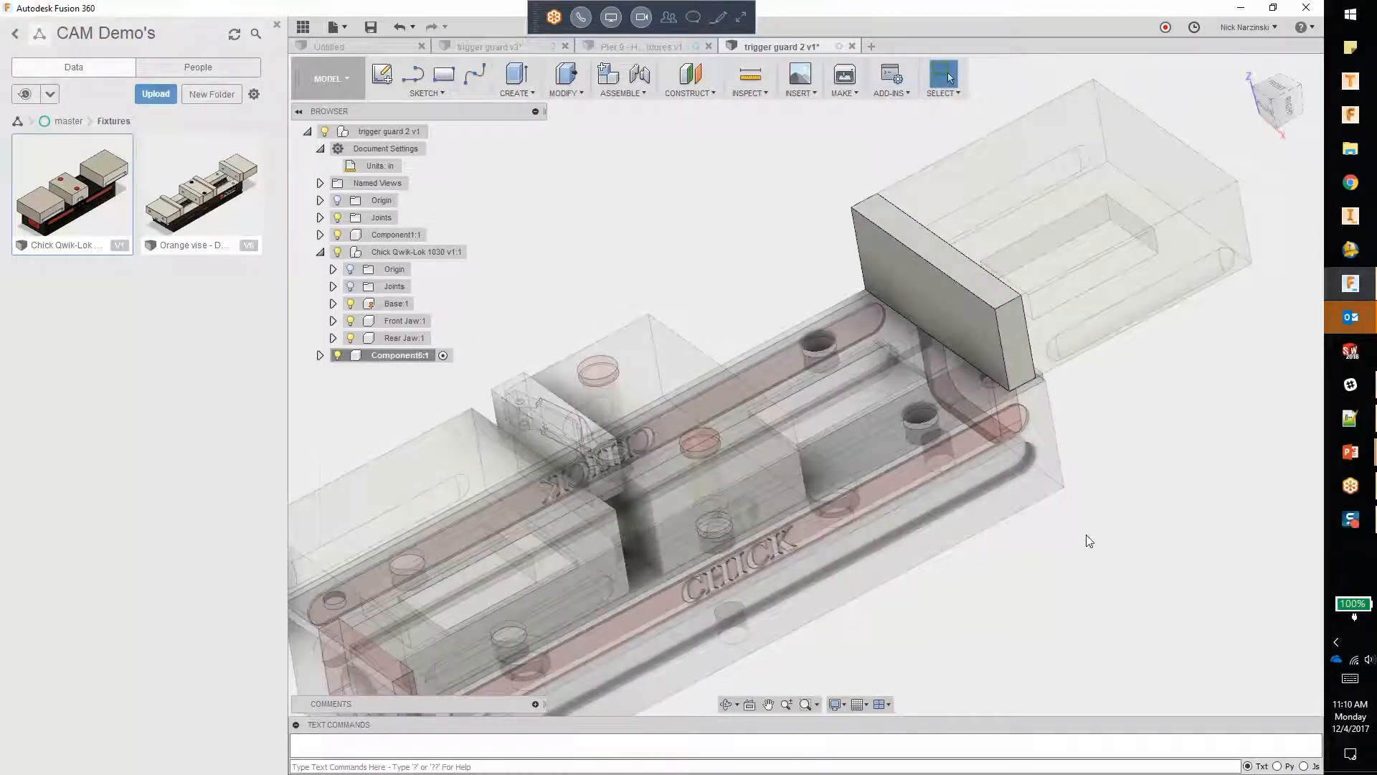
left_click(435, 132)
left_click(969, 287)
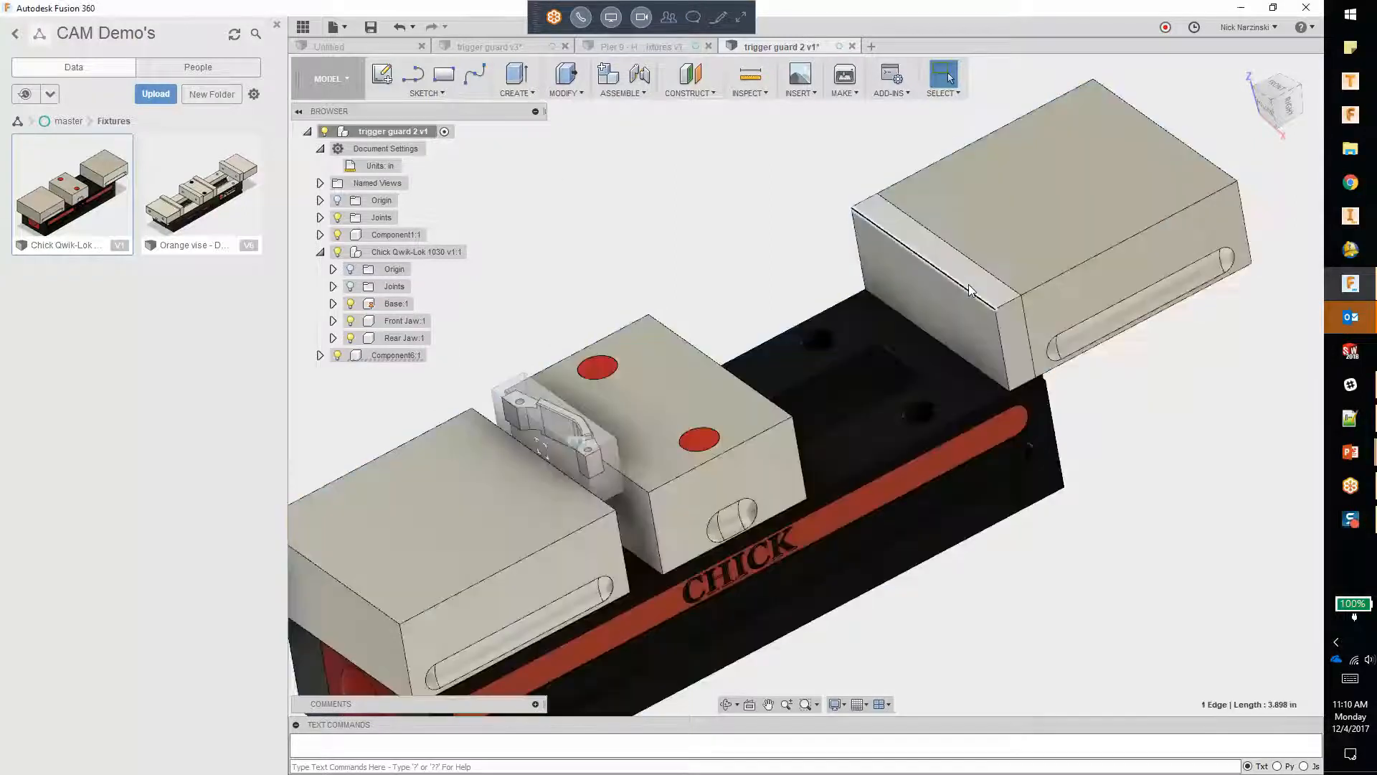
right_click(965, 286)
left_click(935, 304)
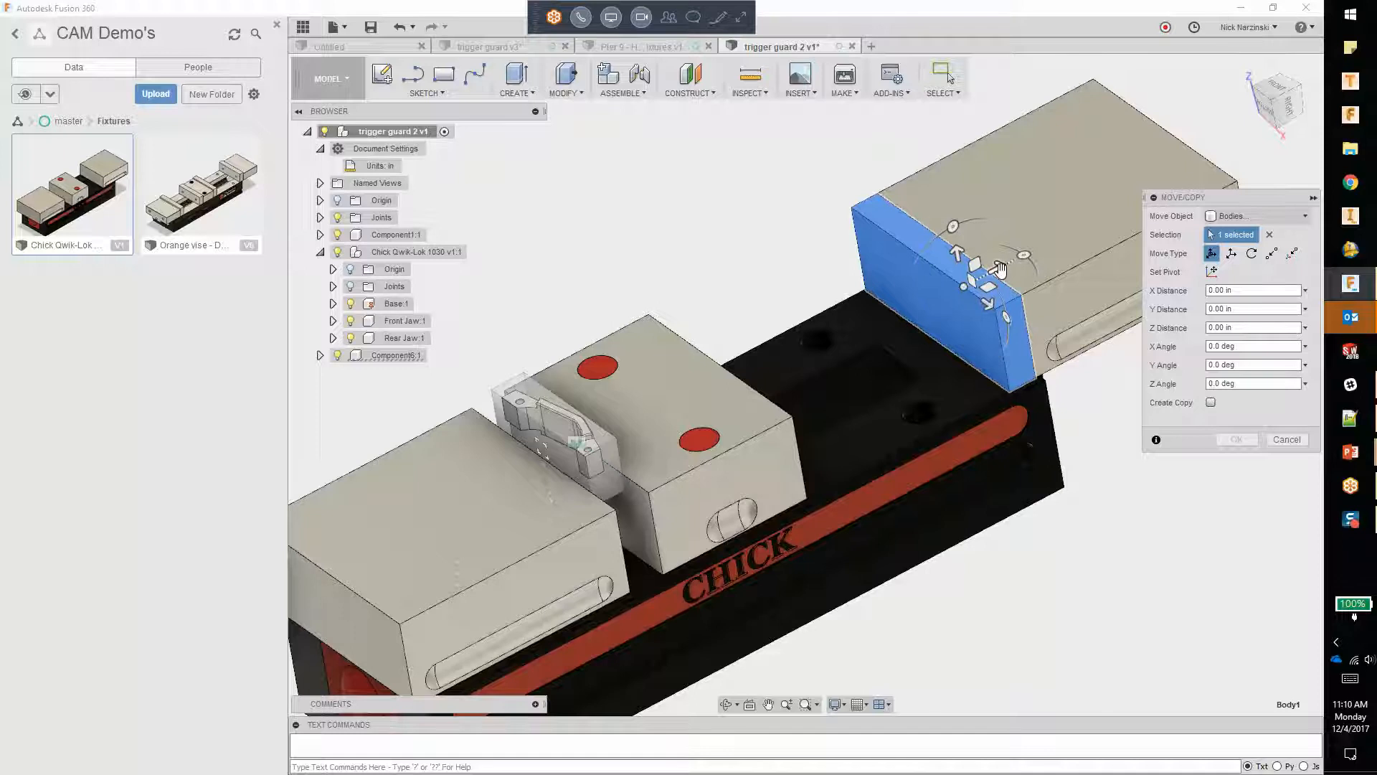
left_click_drag(997, 270, 965, 280)
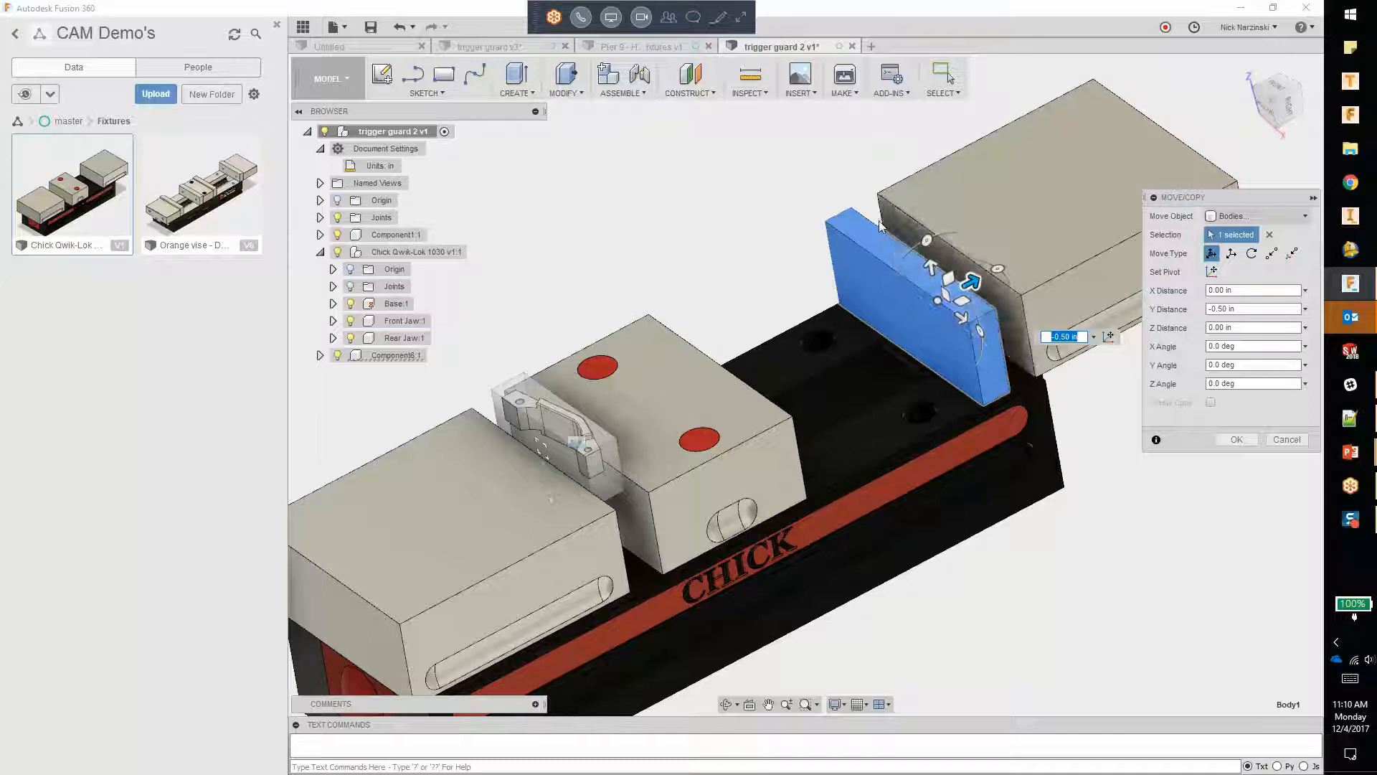
key("Return")
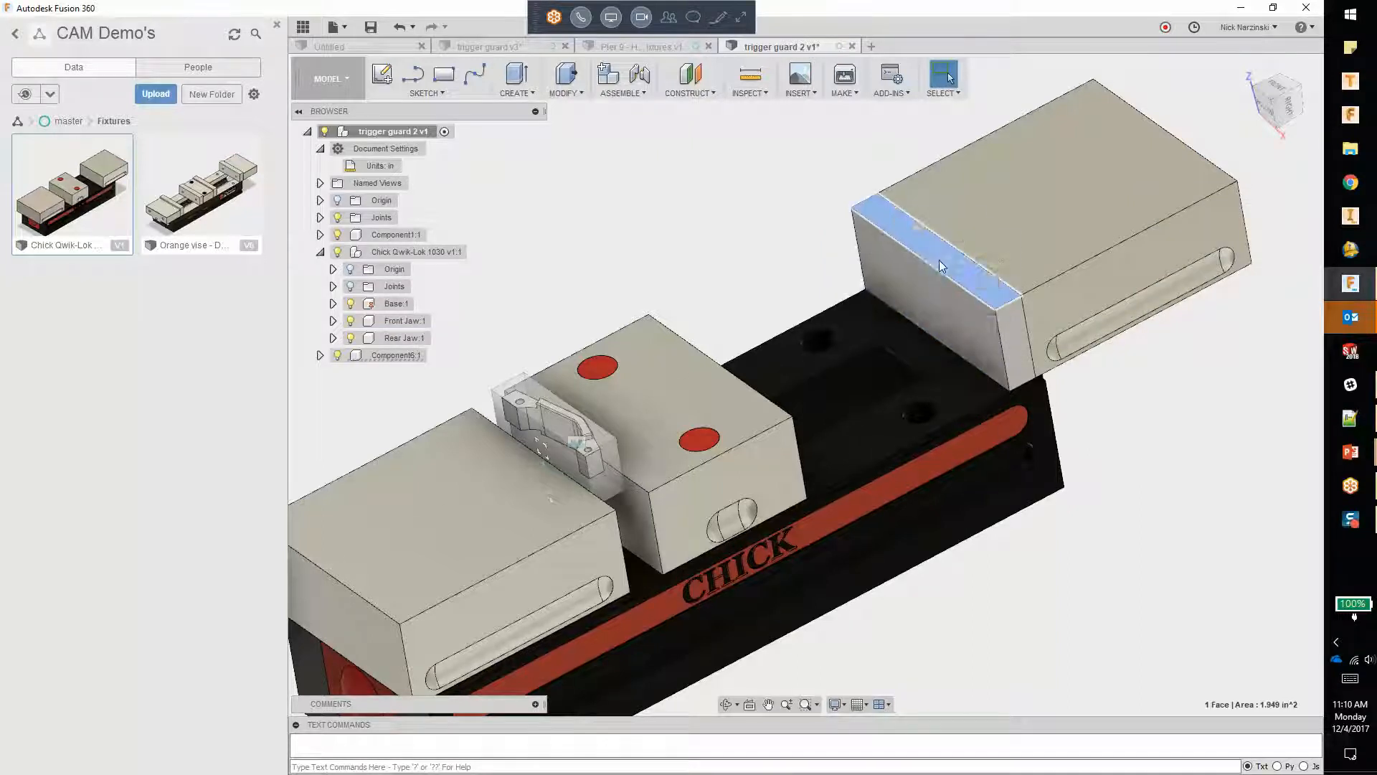
Step: Move a copy of the jaw plate component -0.50 in along Y toward the centre block, with Create Copy enabled
right_click(940, 259)
left_click(879, 280)
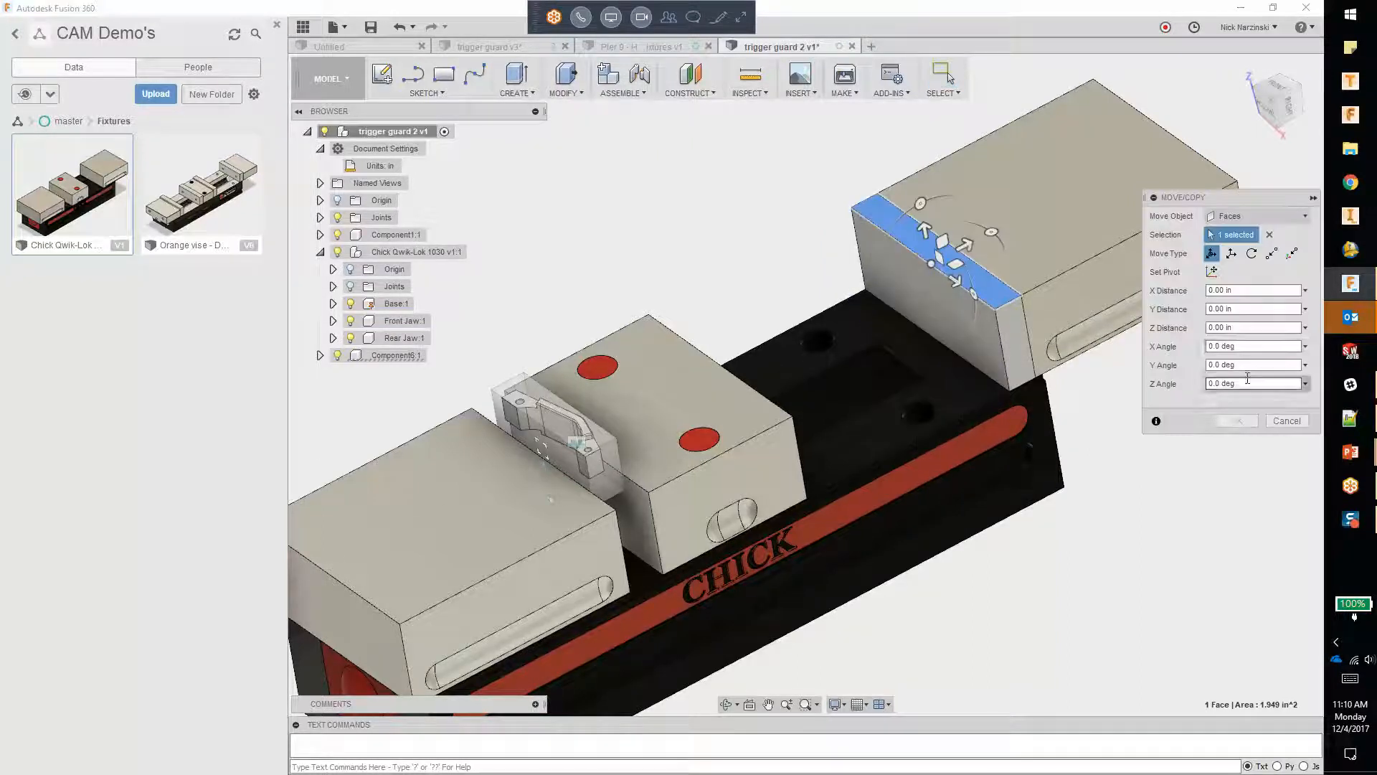
left_click(1251, 216)
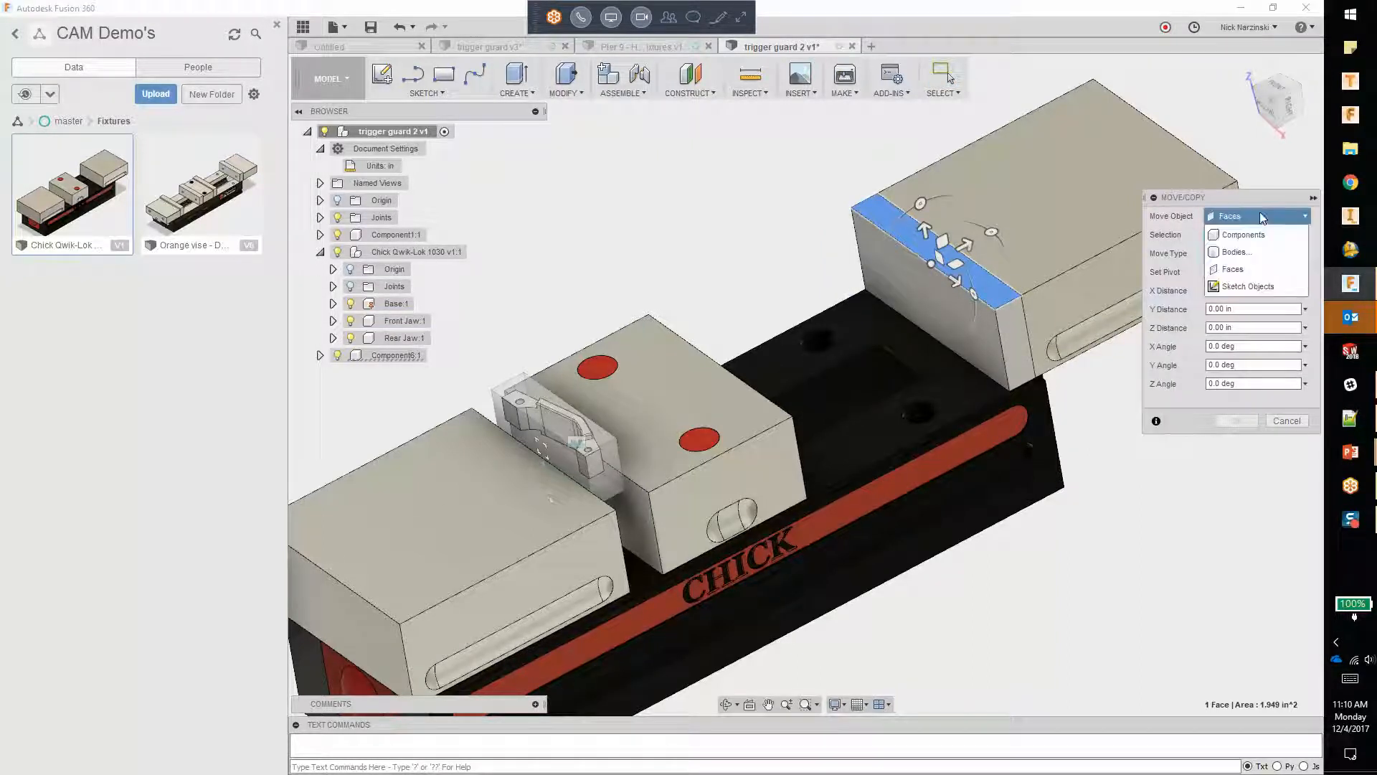
left_click(1244, 236)
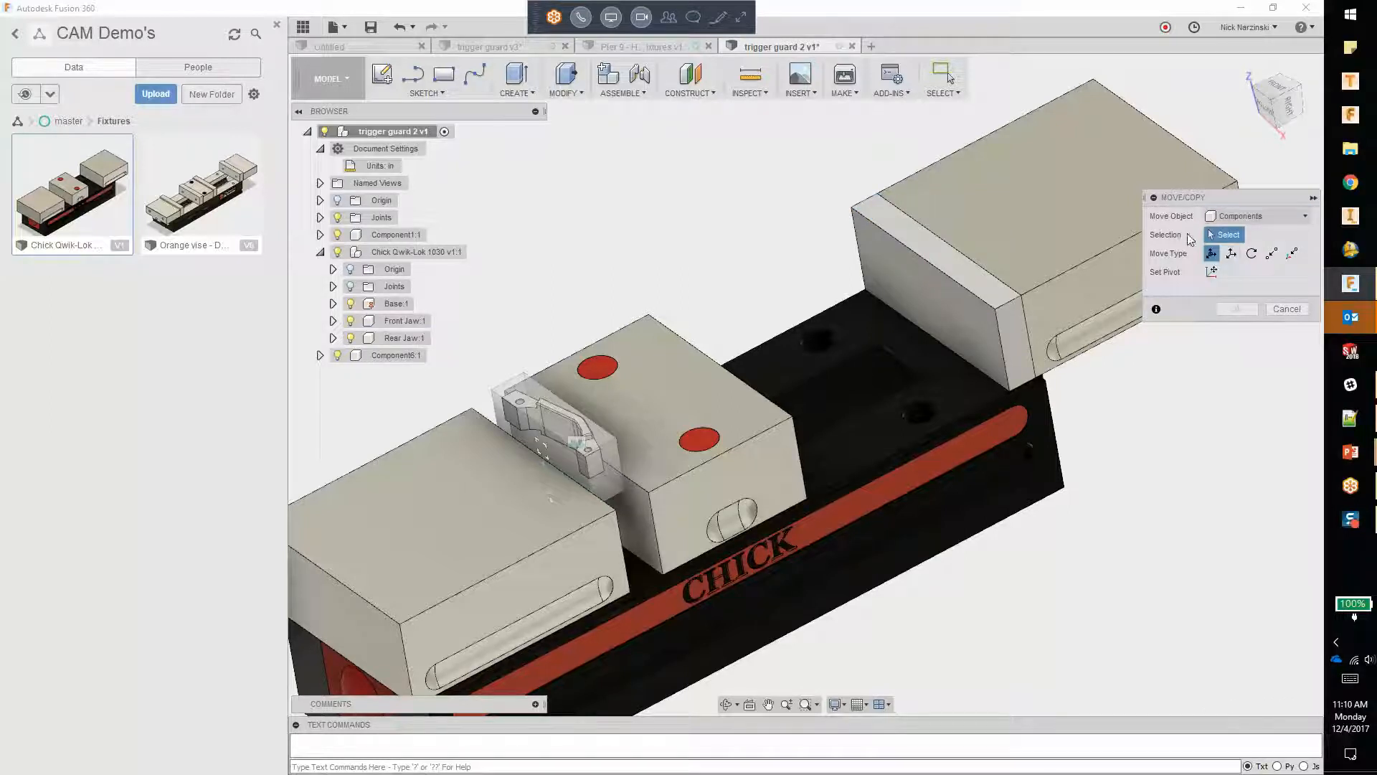
left_click(1011, 319)
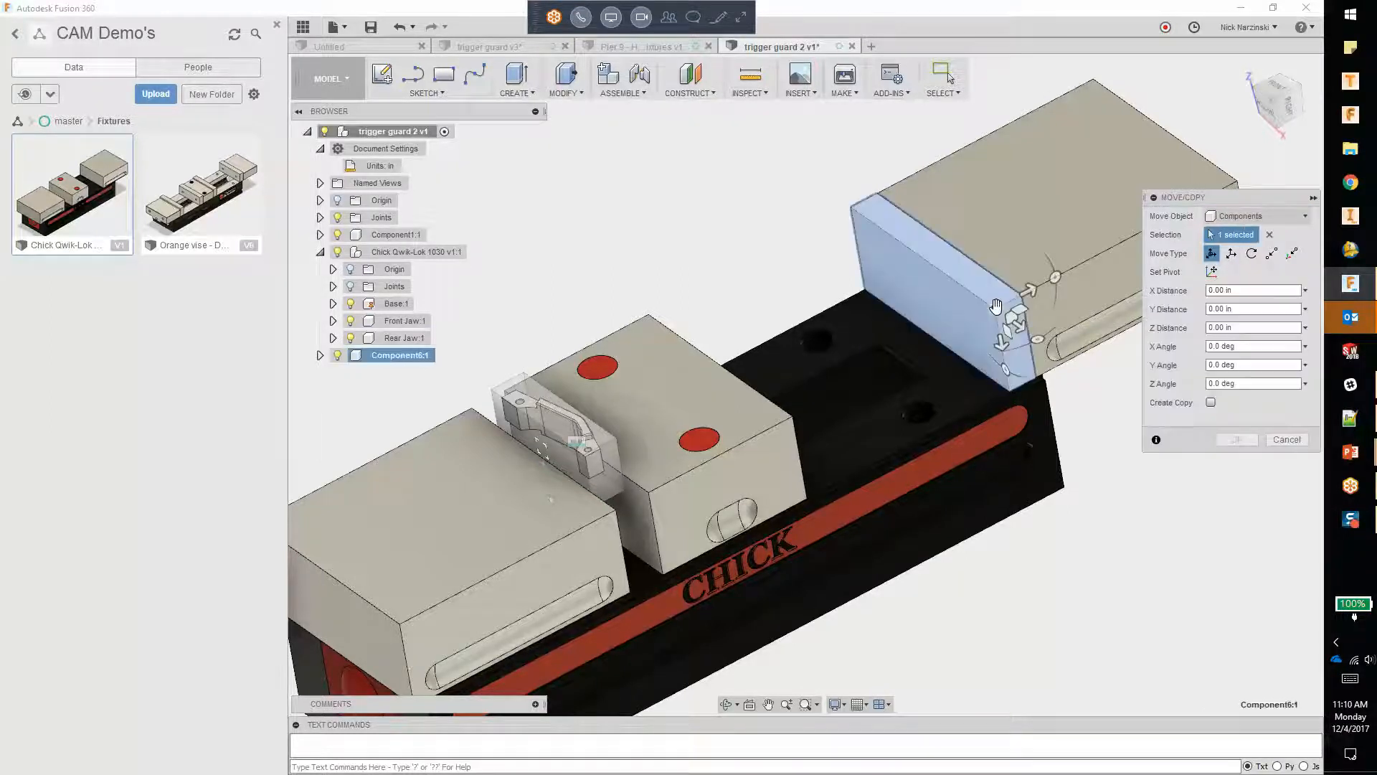
left_click(1210, 402)
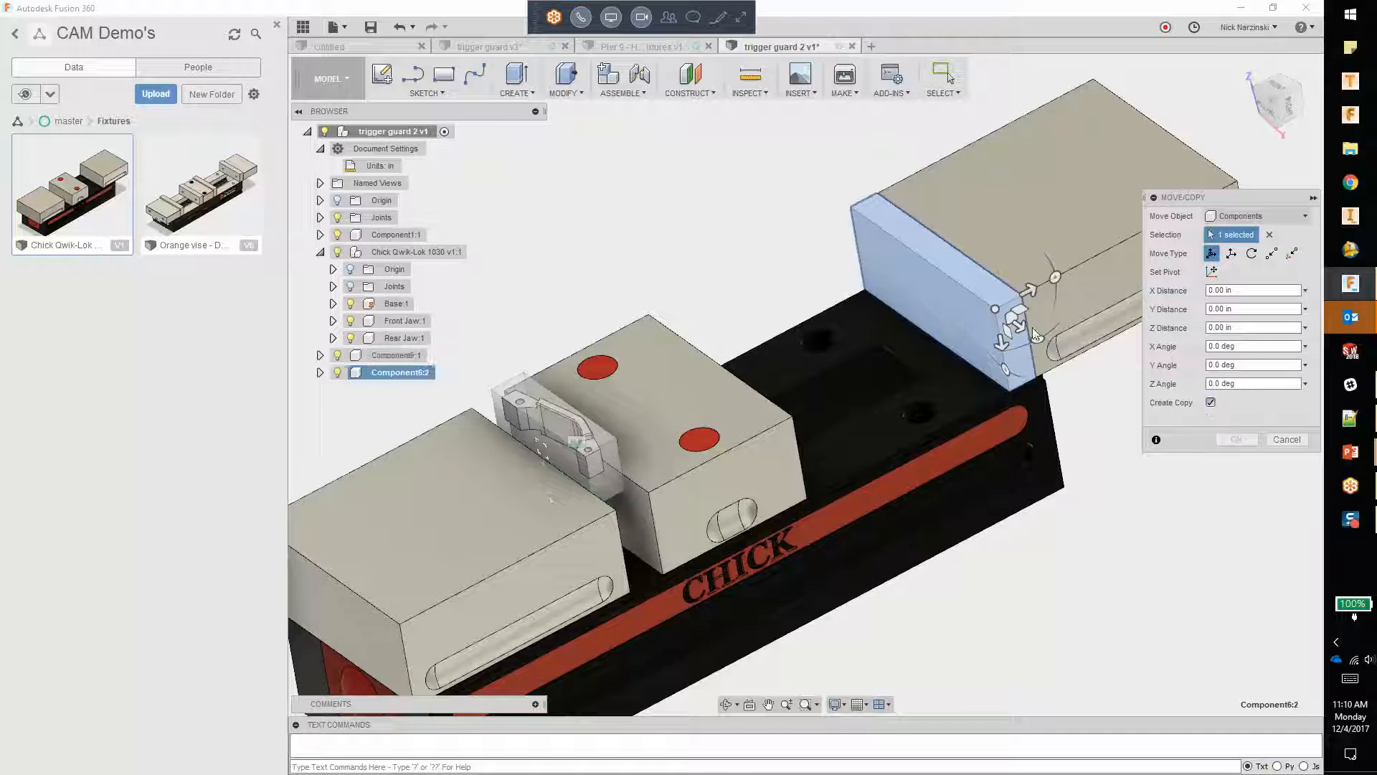
left_click_drag(1029, 289, 1005, 304)
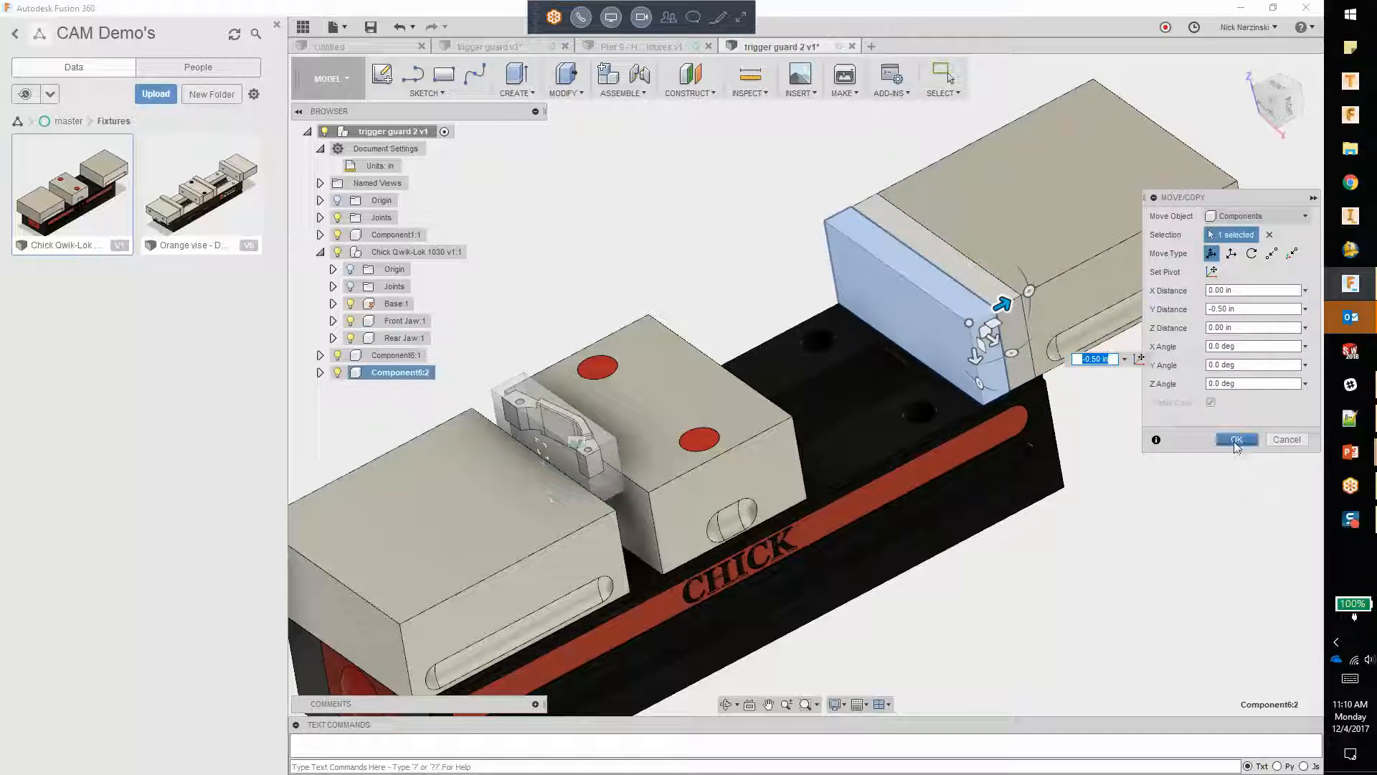
left_click(1235, 442)
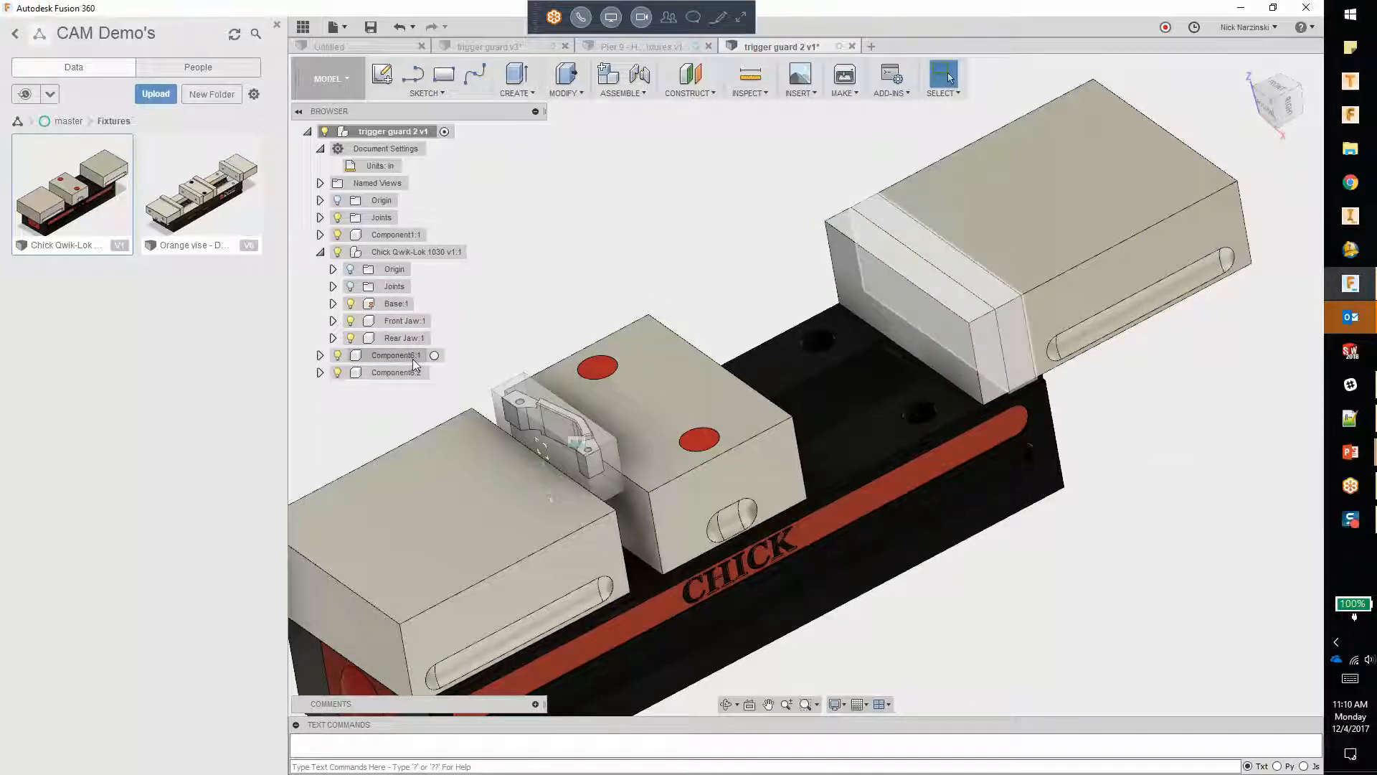
Step: Pull the copied jaw plate away from the original plate on the far jaw
left_click_drag(970, 295, 739, 274)
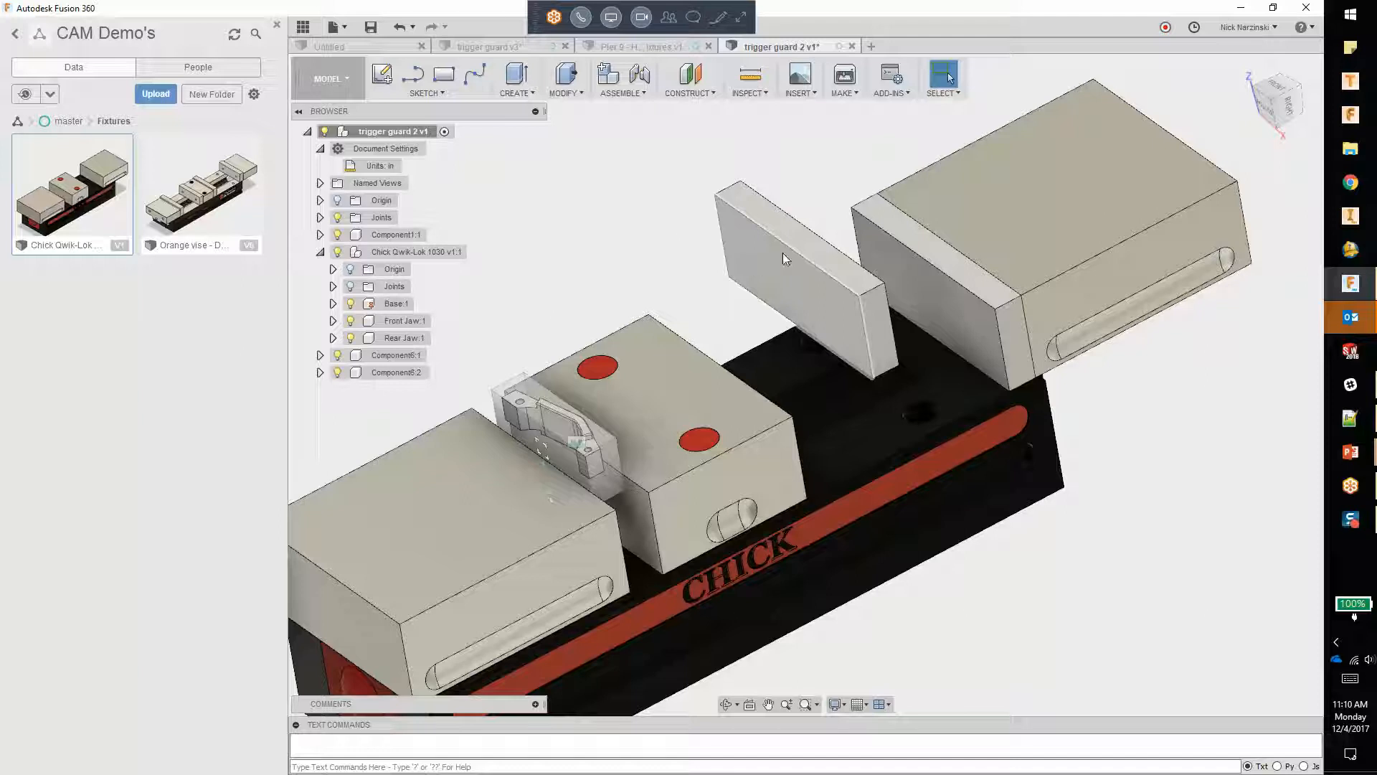
left_click(940, 258)
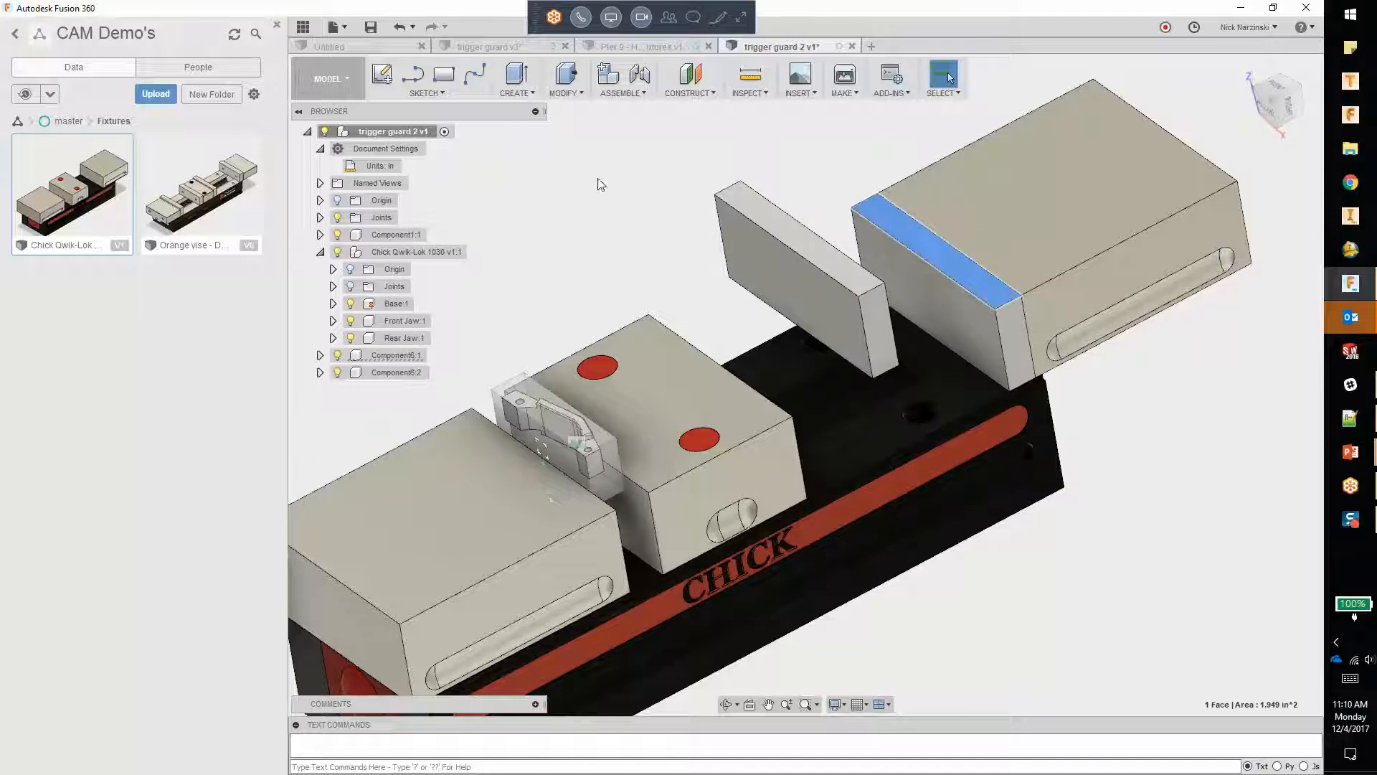
left_click(414, 92)
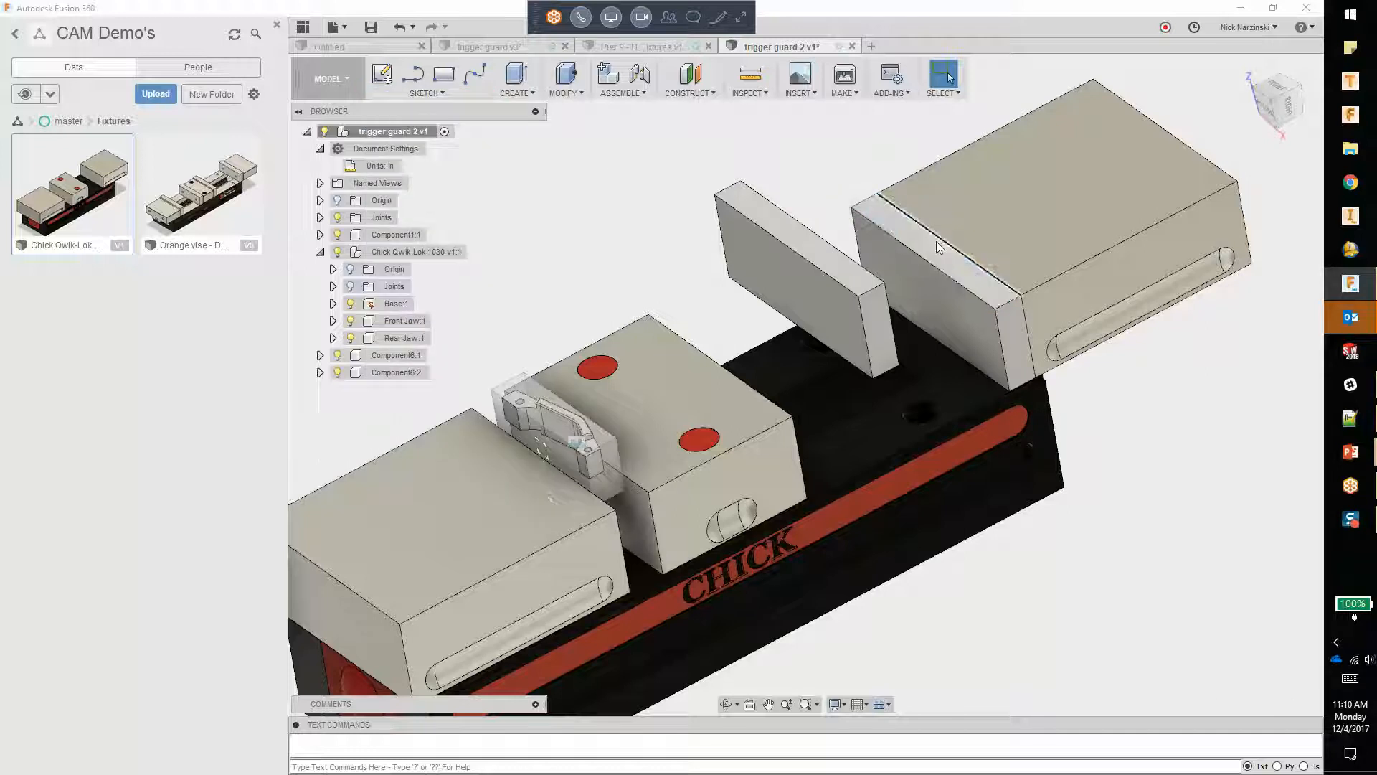
Step: Activate the original jaw plate component and try to offset its top face by -0.30 in
left_click(433, 356)
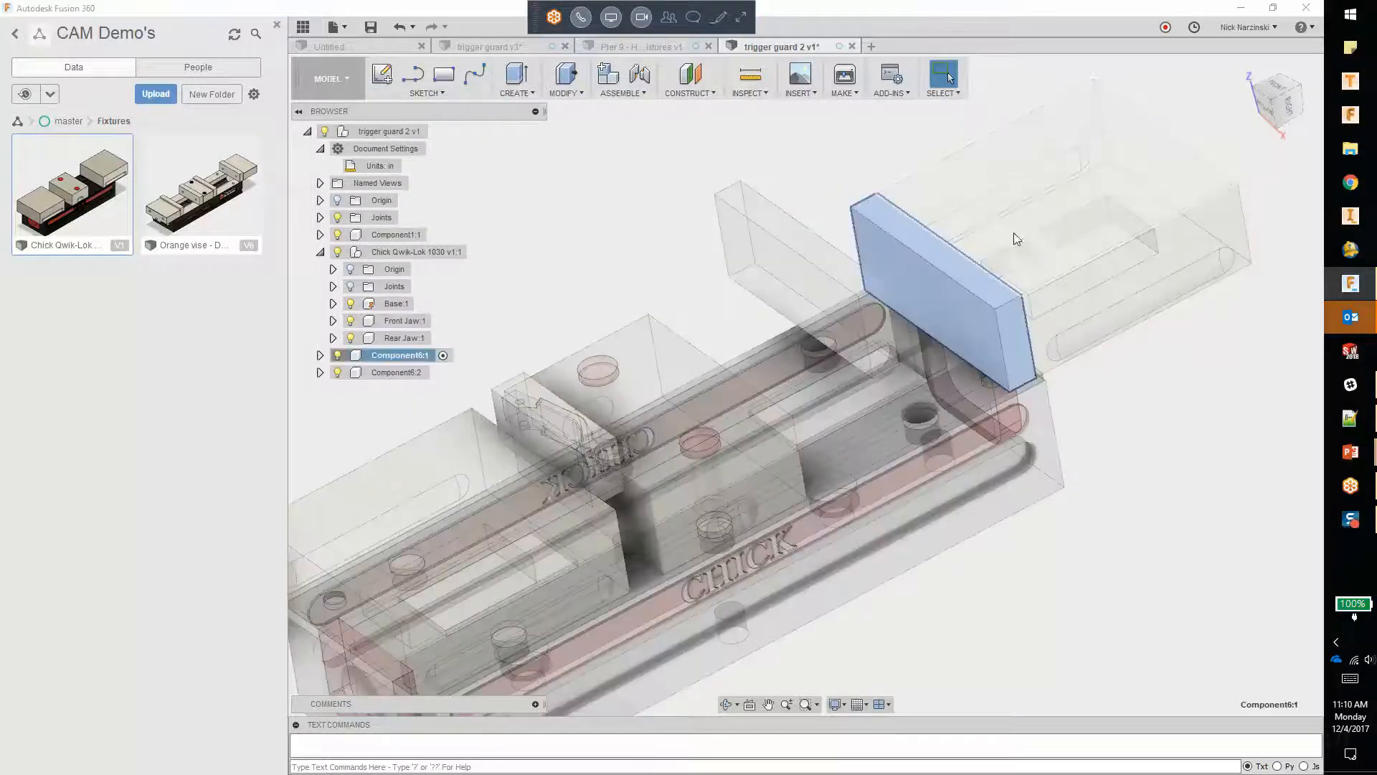
right_click(971, 277)
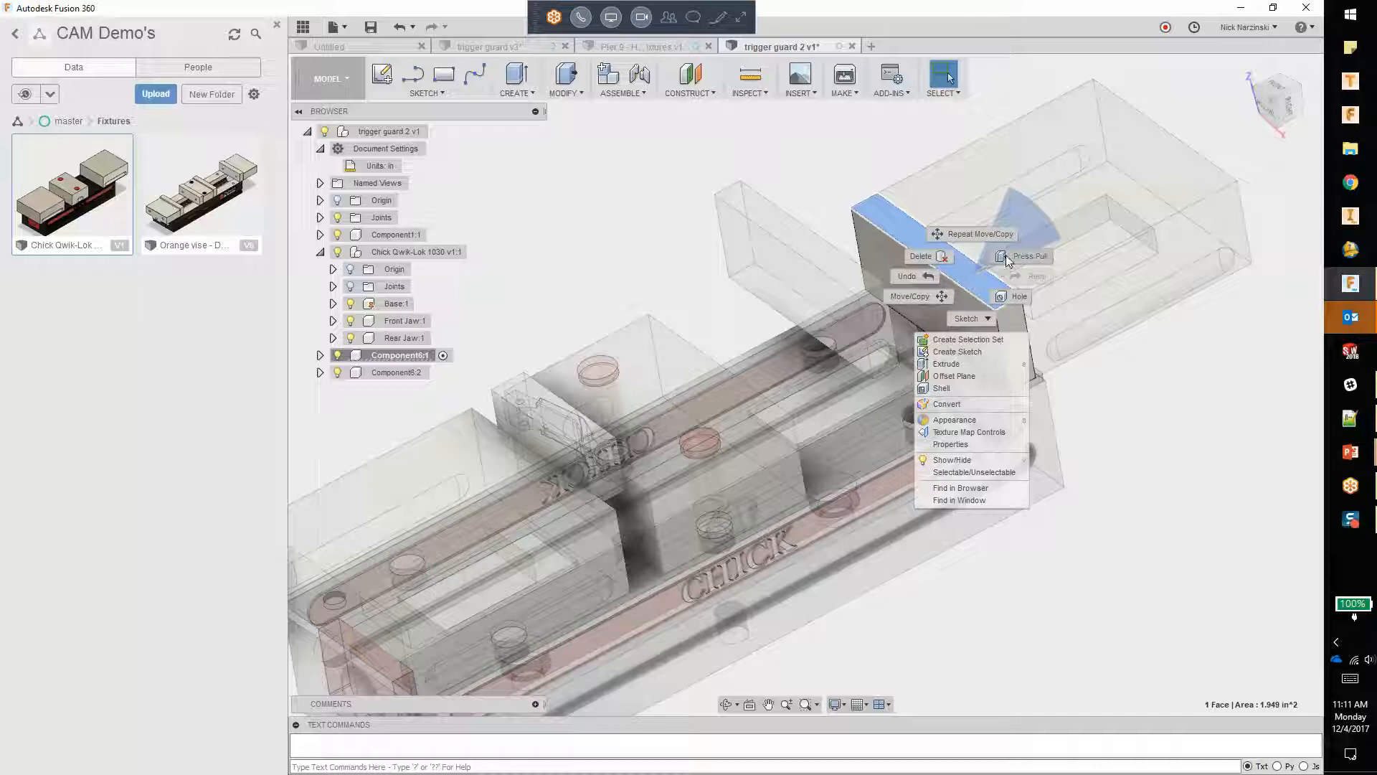
left_click(1005, 255)
left_click_drag(944, 260, 953, 290)
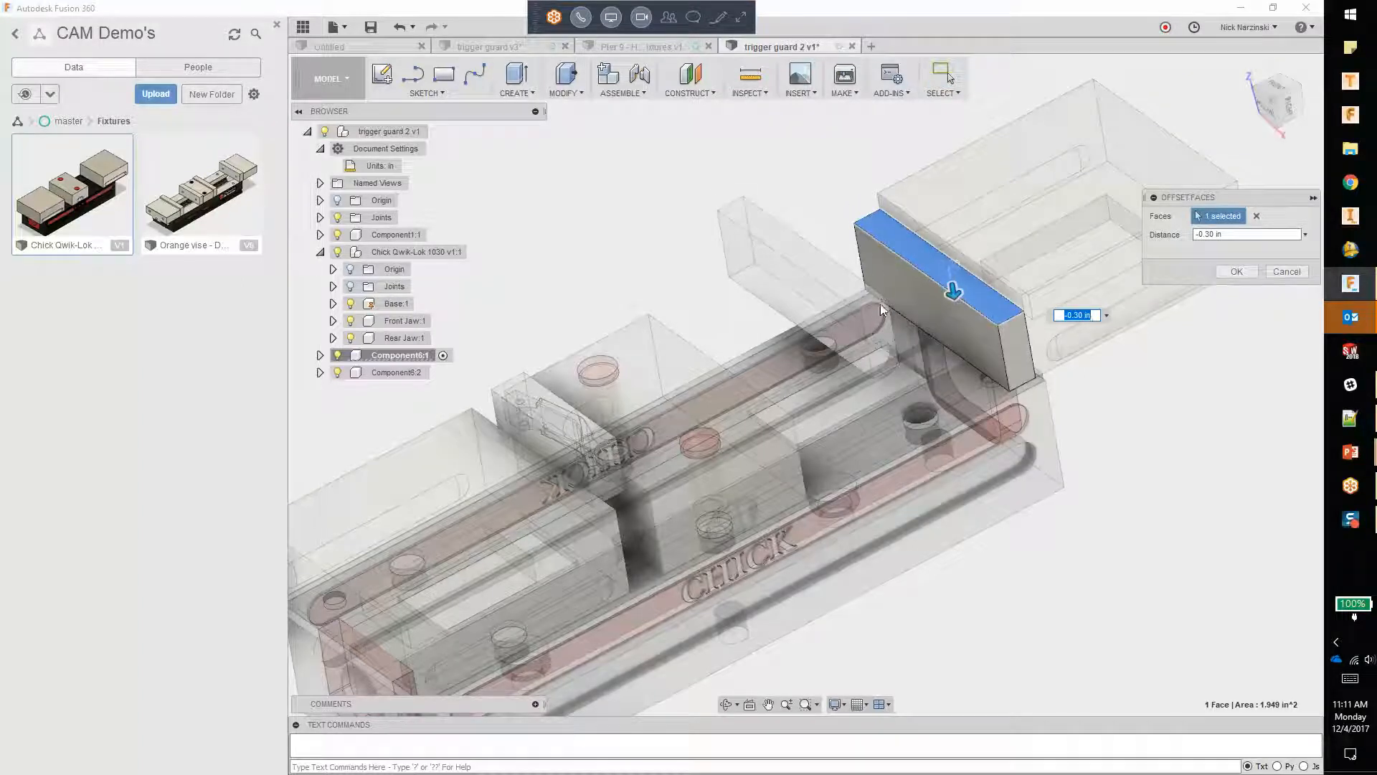
left_click(1287, 271)
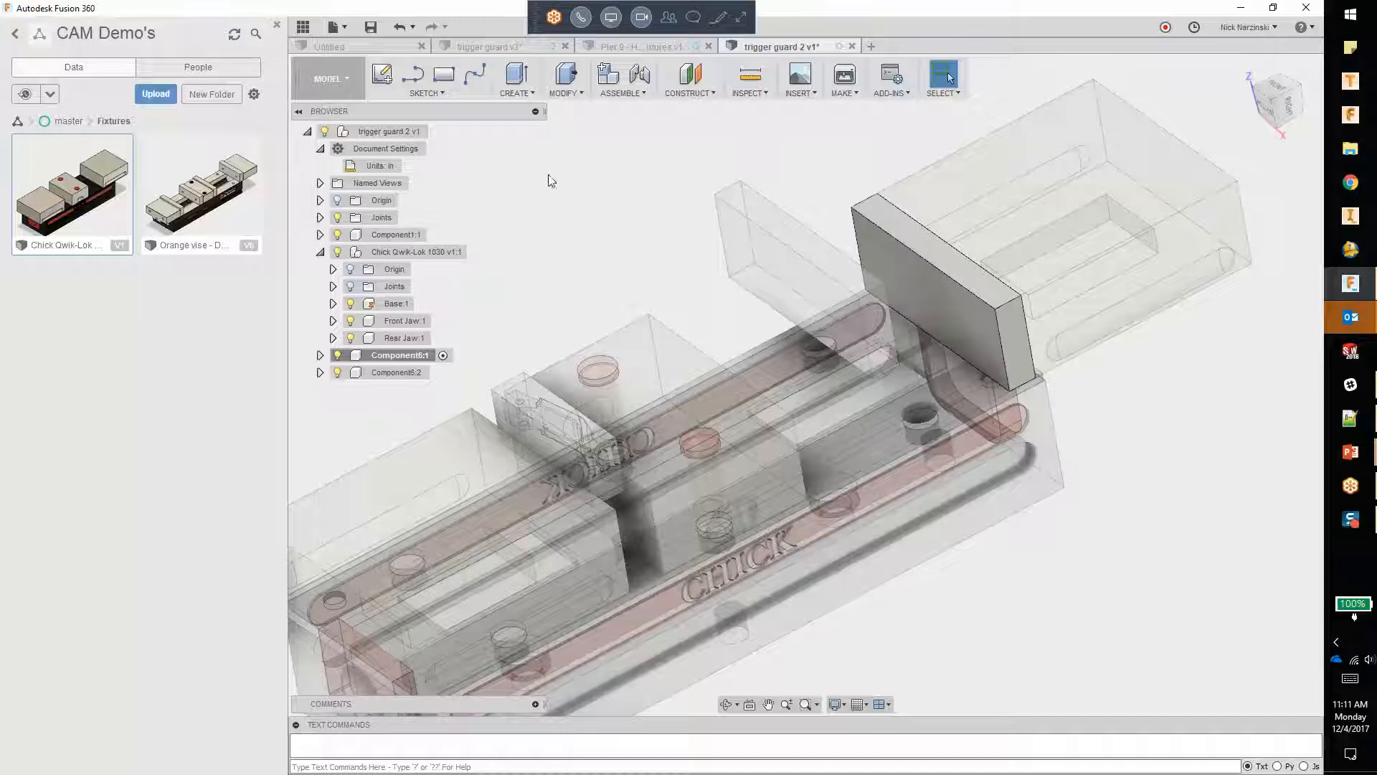
Step: Undo the component activation and the copying of the jaw plate
left_click(397, 28)
left_click(397, 27)
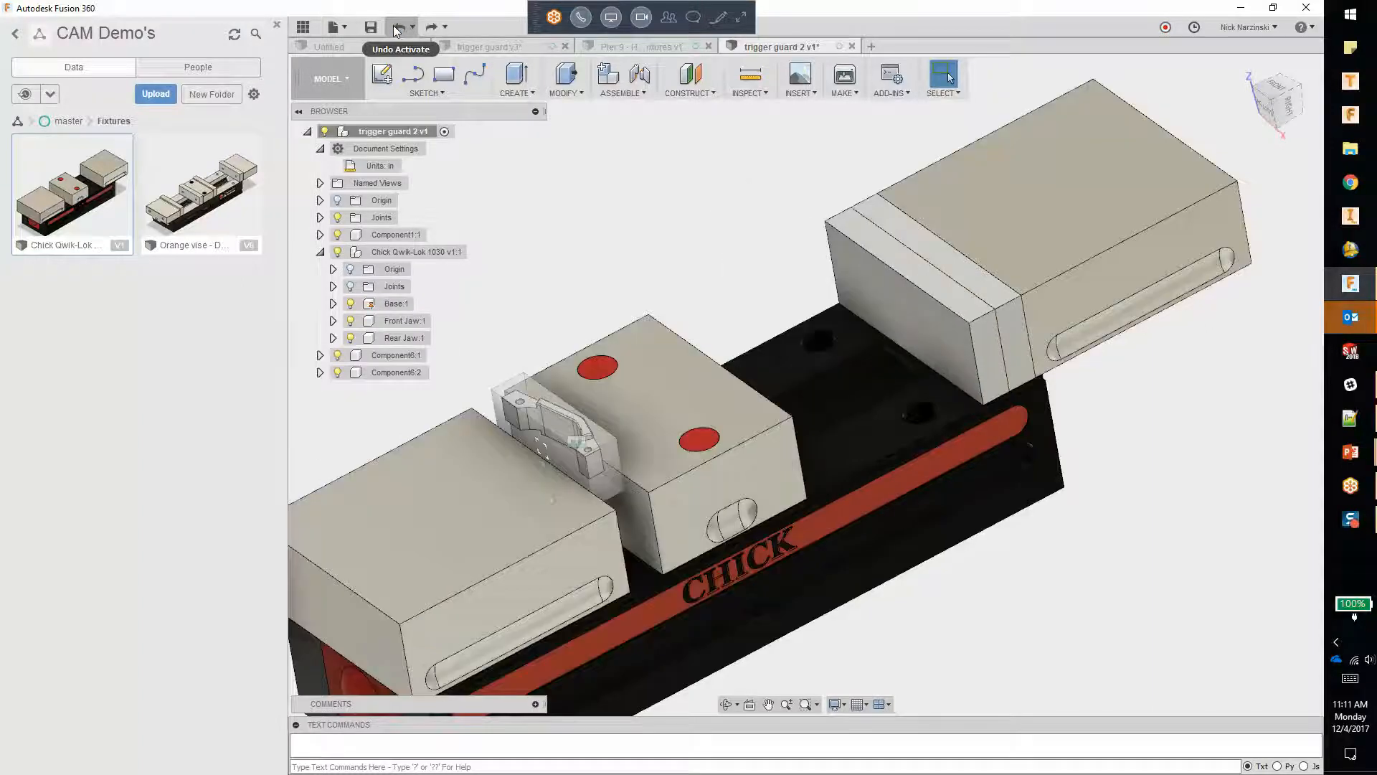
left_click(396, 28)
right_click(915, 234)
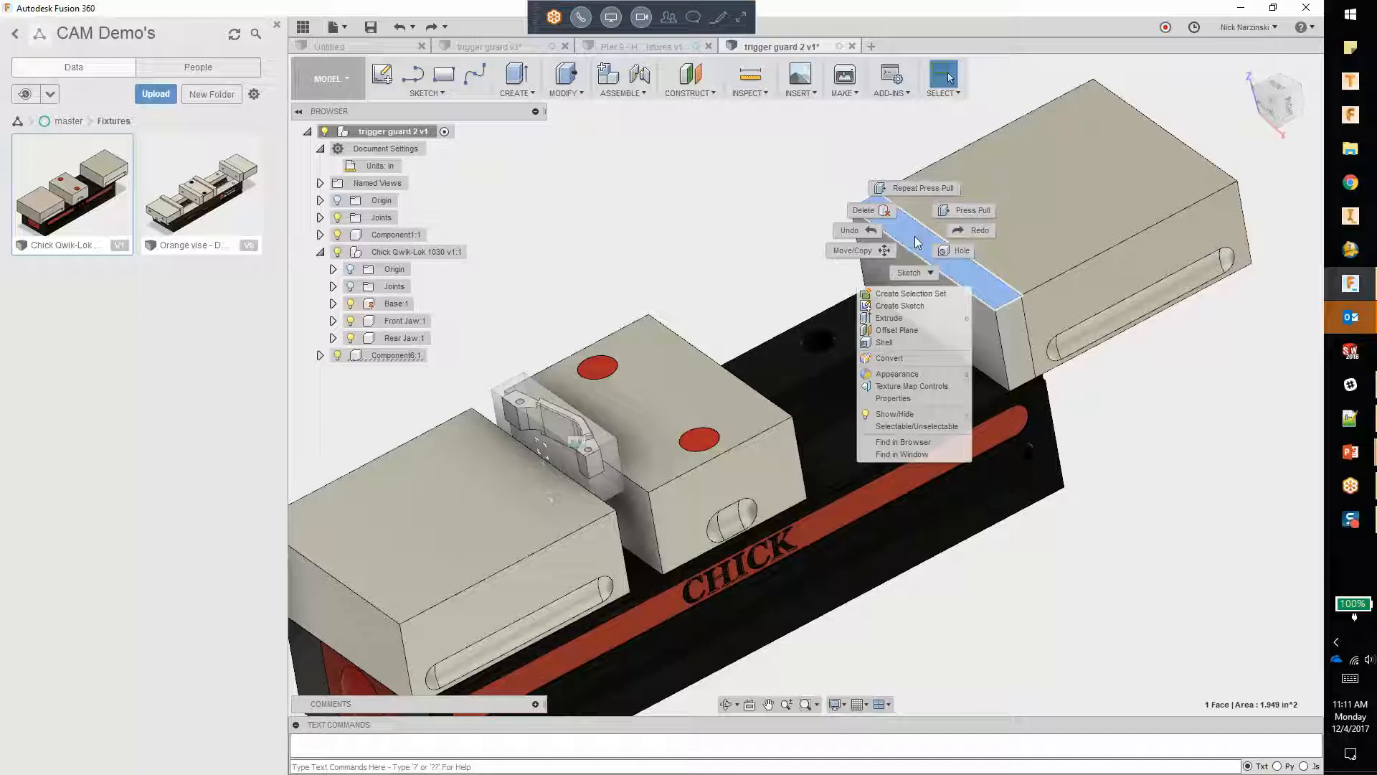
left_click(620, 210)
Step: Copy the jaw plate component and paste it as a new independent component, moved -0.50 in along Y toward the centre block
right_click(396, 355)
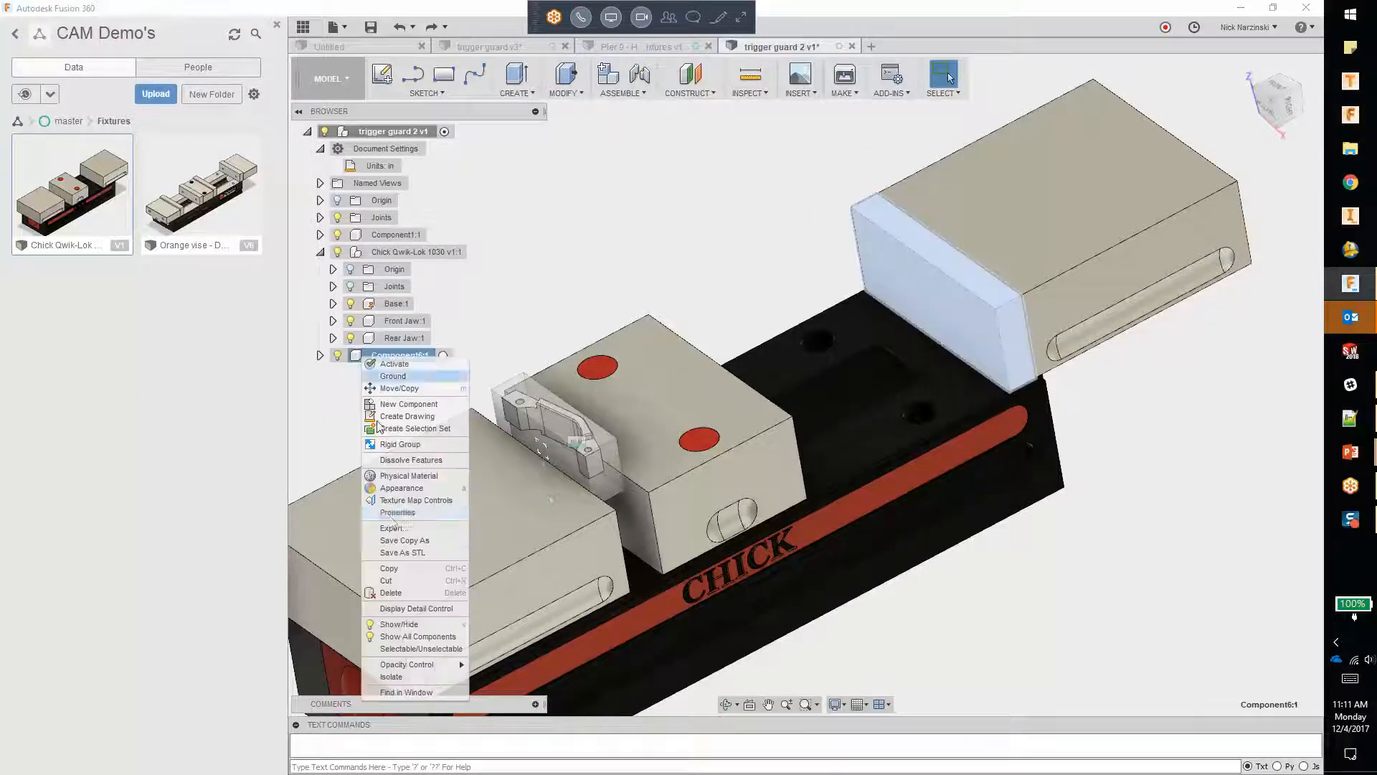
left_click(394, 569)
left_click(634, 183)
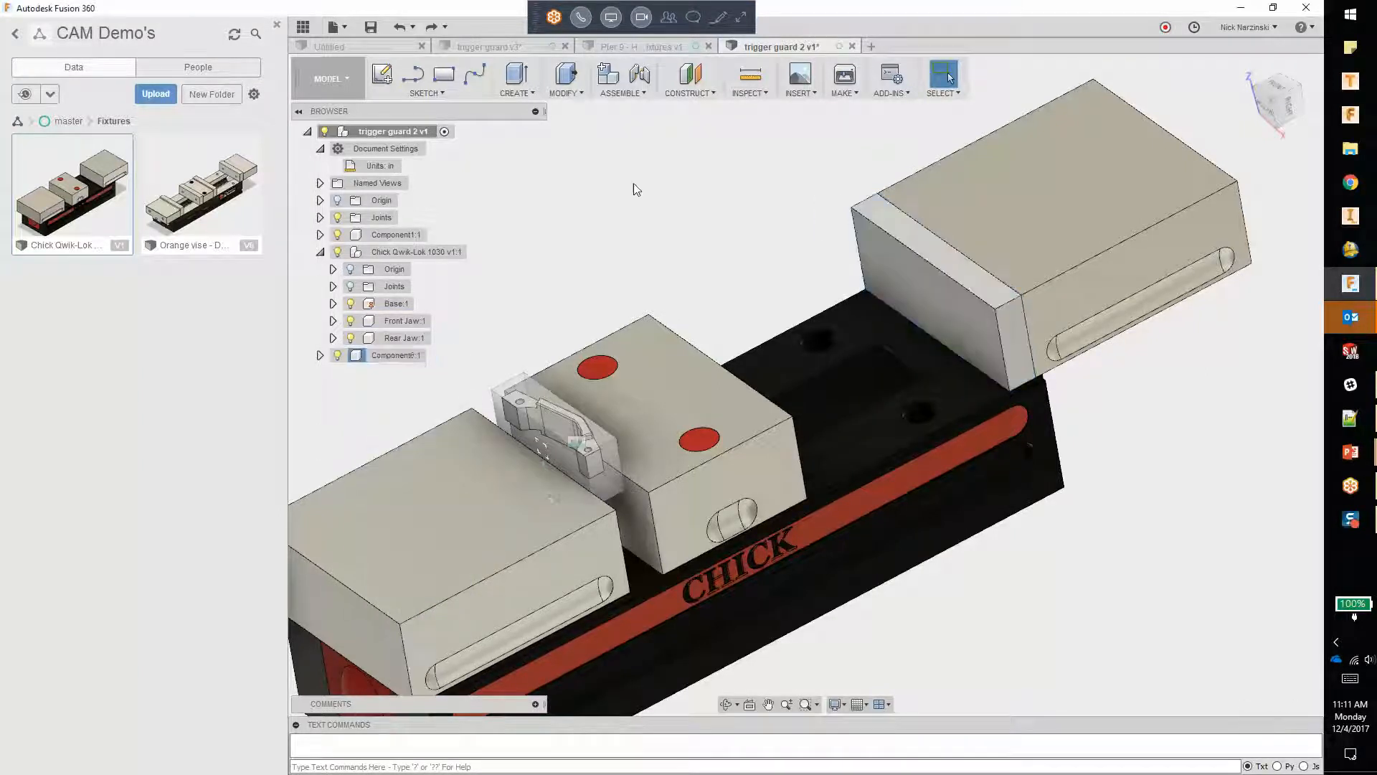
right_click(592, 191)
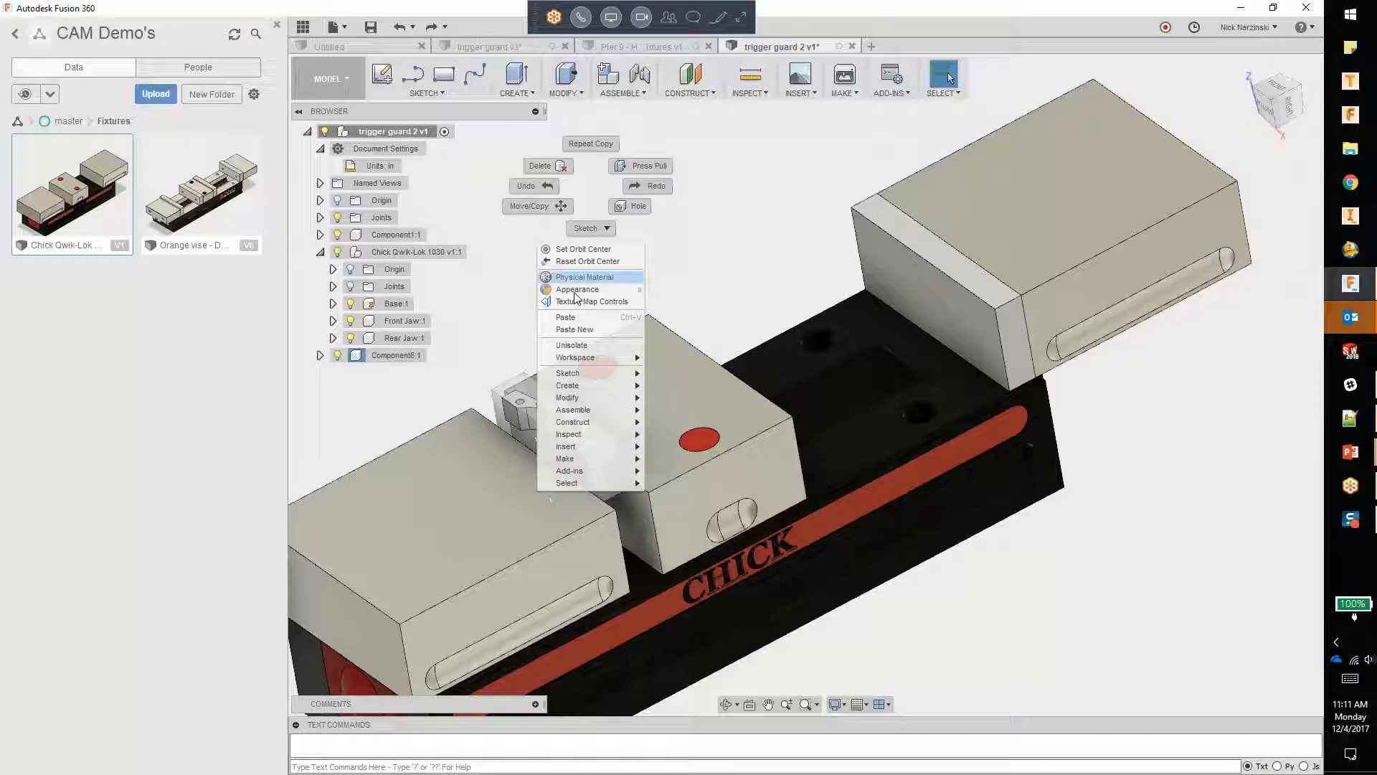
left_click(590, 330)
left_click_drag(979, 275, 950, 286)
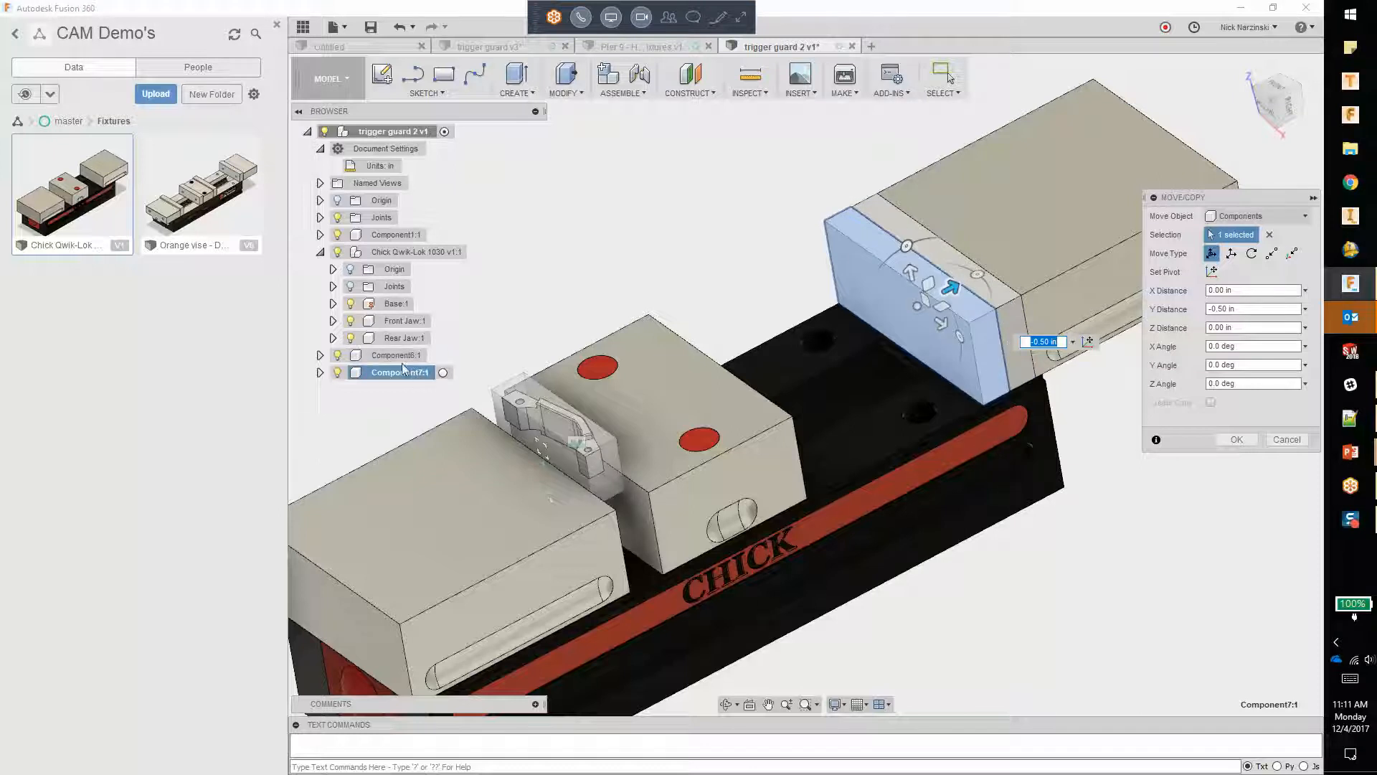
left_click(1239, 441)
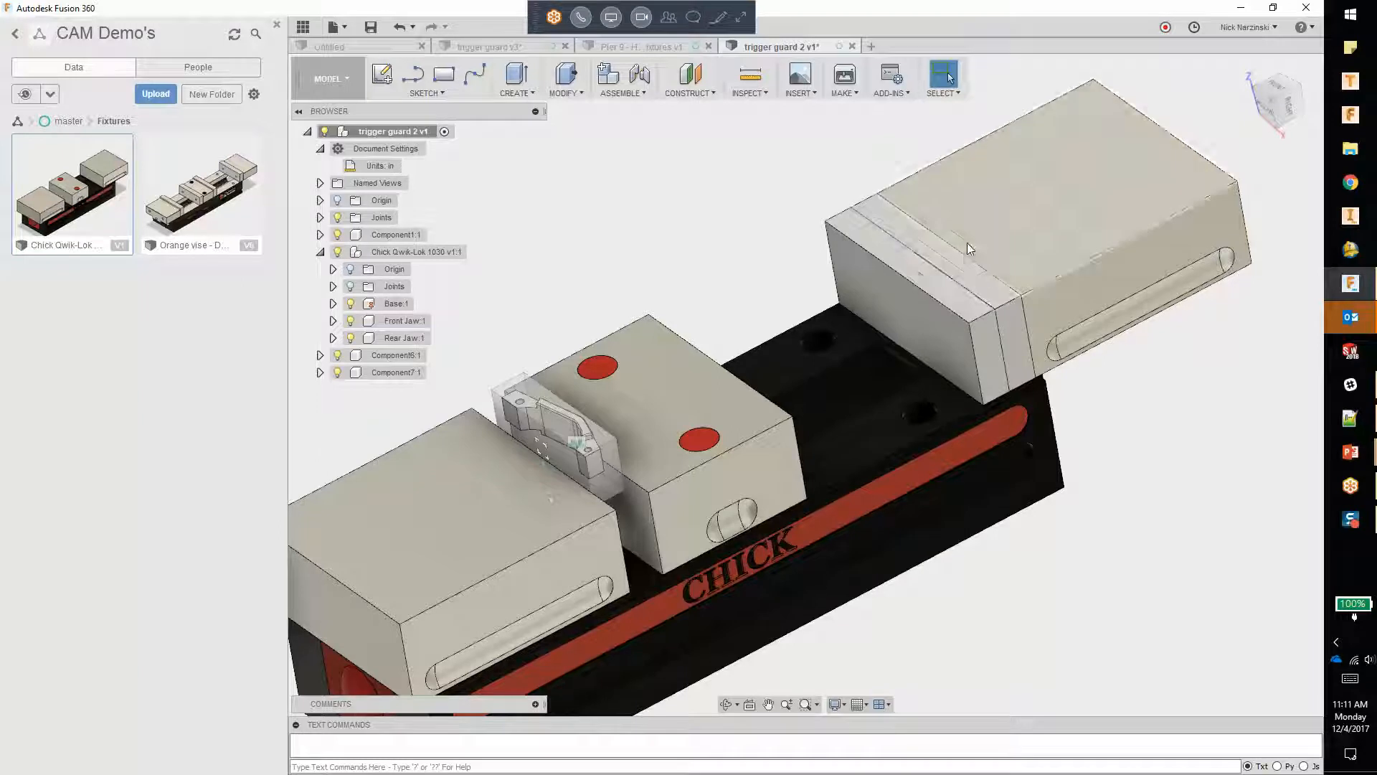
Step: Create a rigid group from the rear jaw and both jaw plates, including child components, and slide the group slightly toward the centre block
left_click(642, 94)
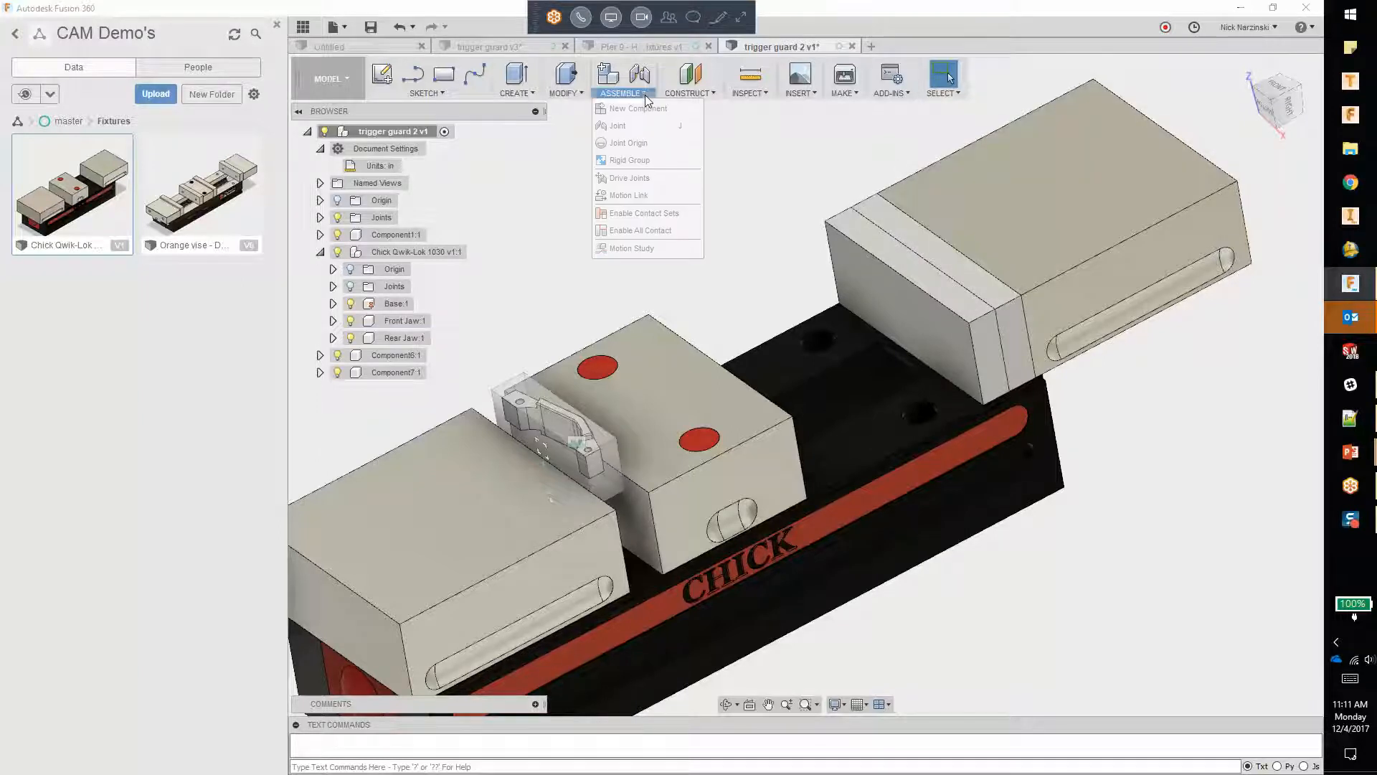
left_click(636, 164)
left_click(967, 252)
left_click(958, 259)
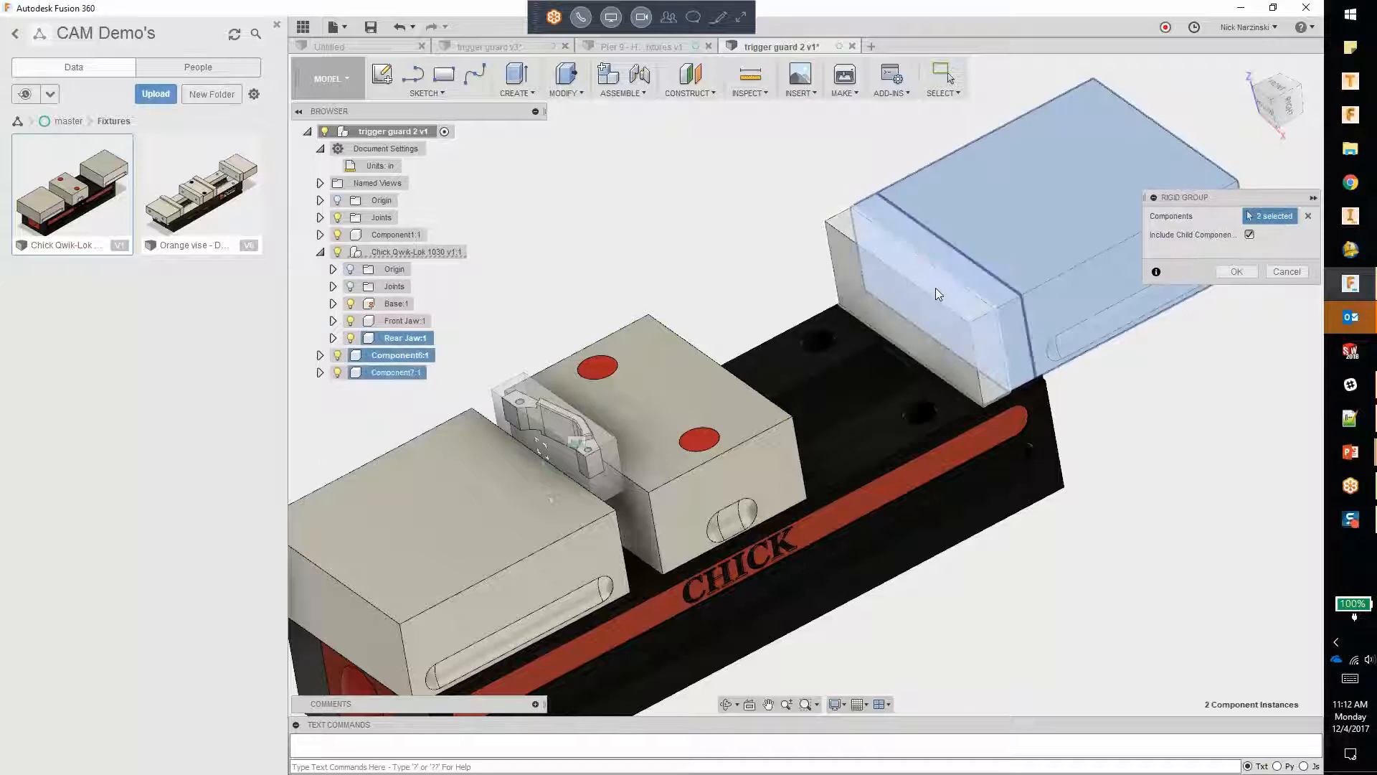
left_click(936, 289)
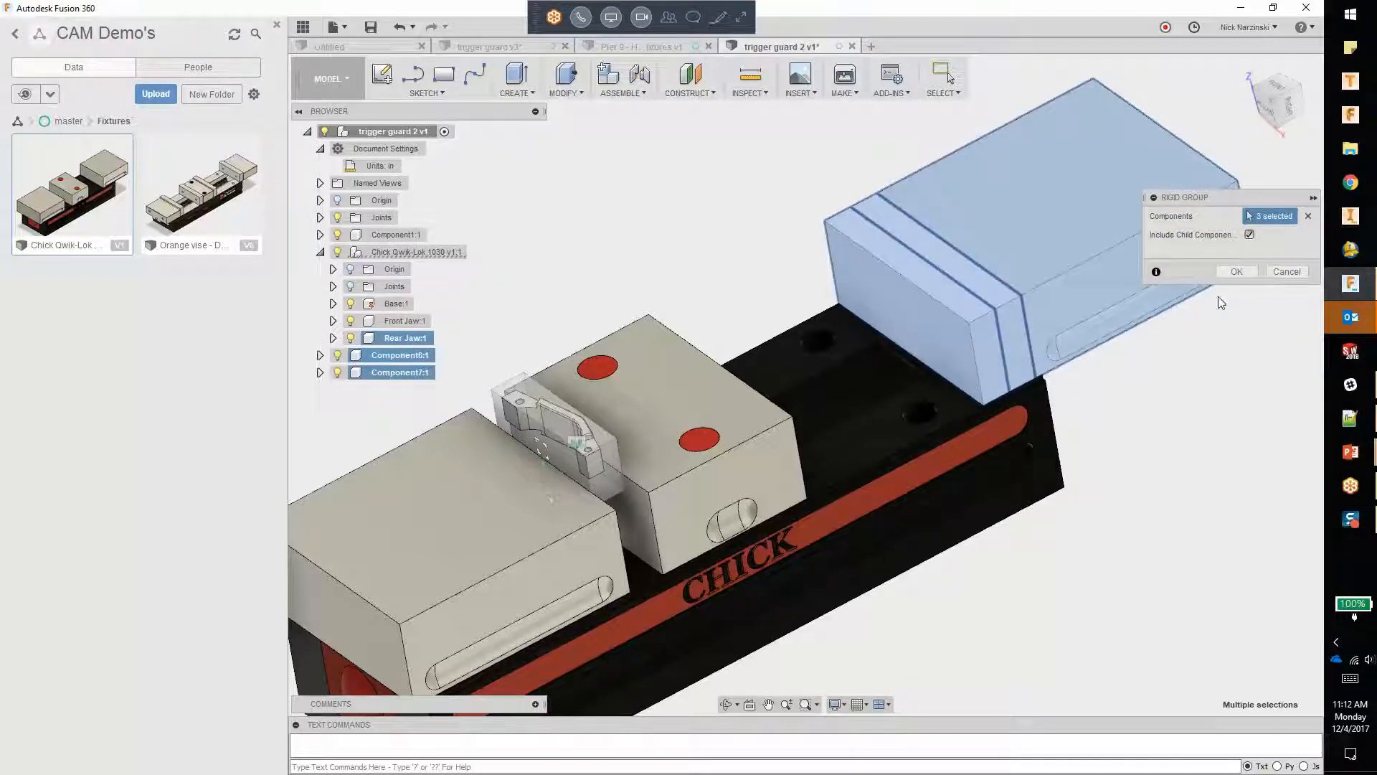
left_click(1236, 271)
left_click_drag(1087, 311, 1079, 264)
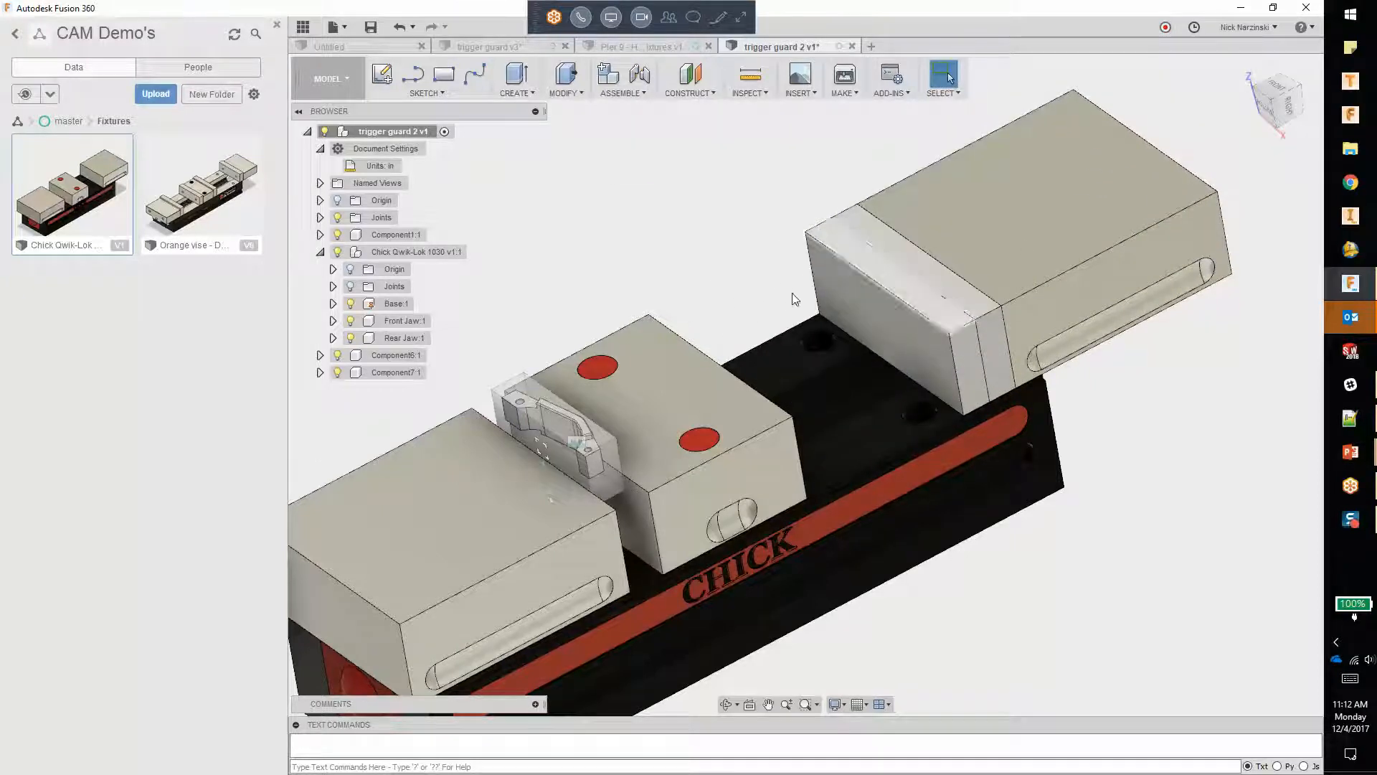
Step: Create a planar joint with zero offsets between the outer jaw plate's inner face and the facing side of the centre block
left_click(618, 94)
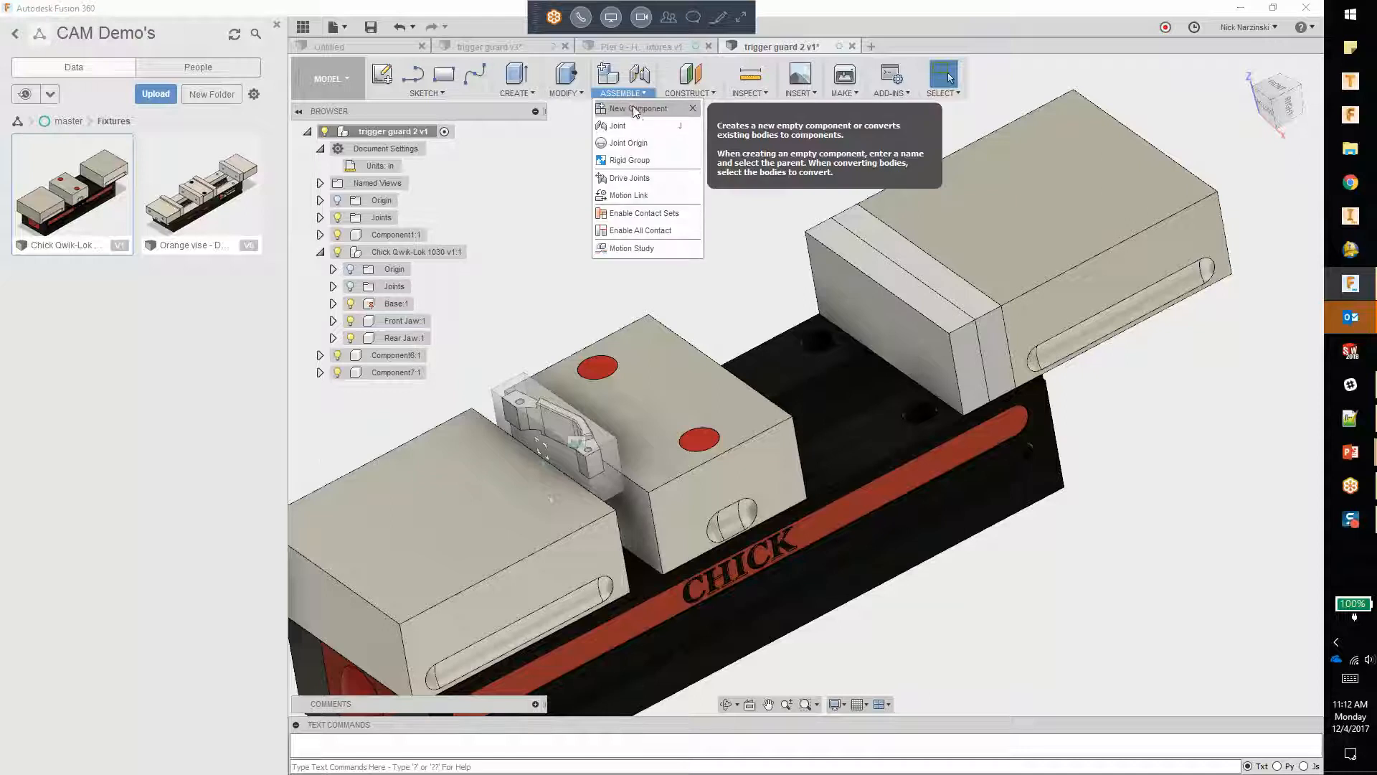
left_click(618, 126)
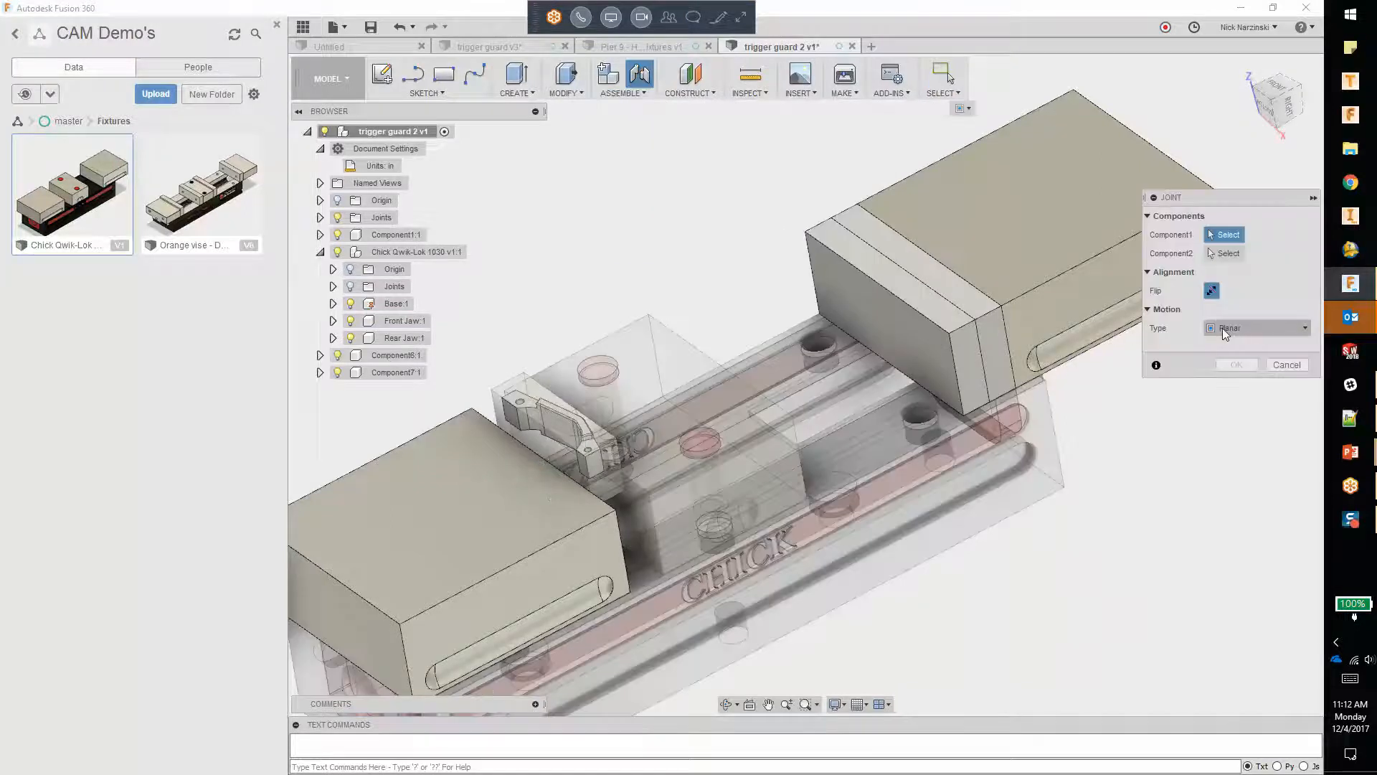
left_click(900, 328)
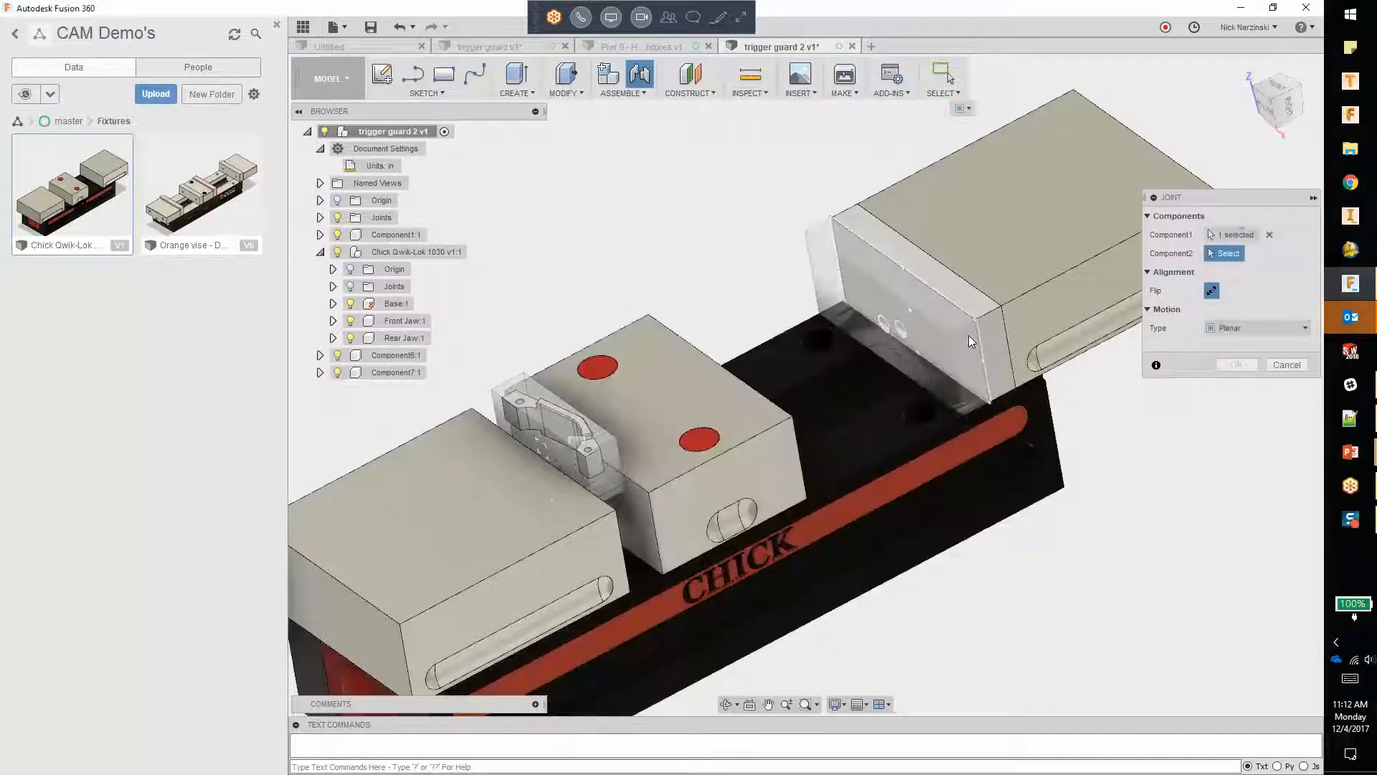
middle_click_drag(962, 335, 703, 436, "shift")
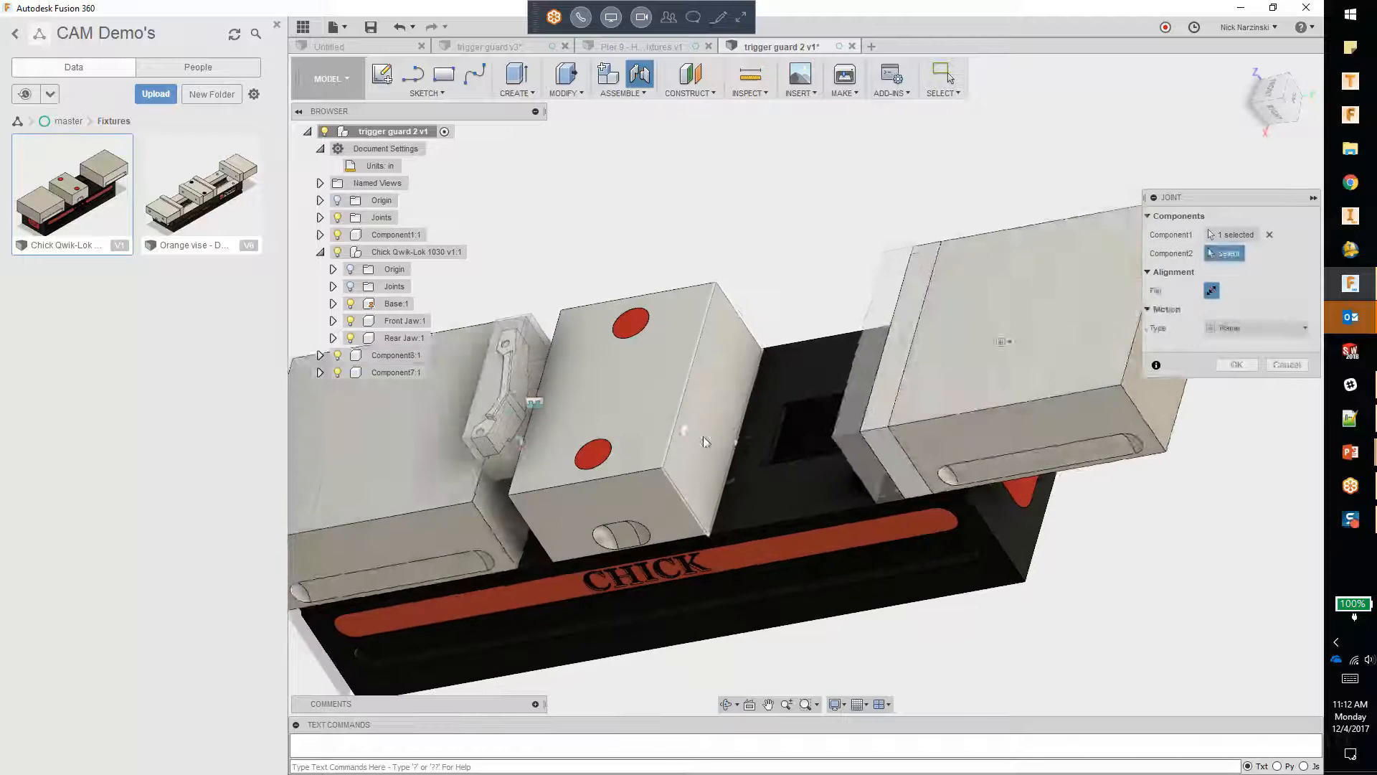
left_click(714, 416)
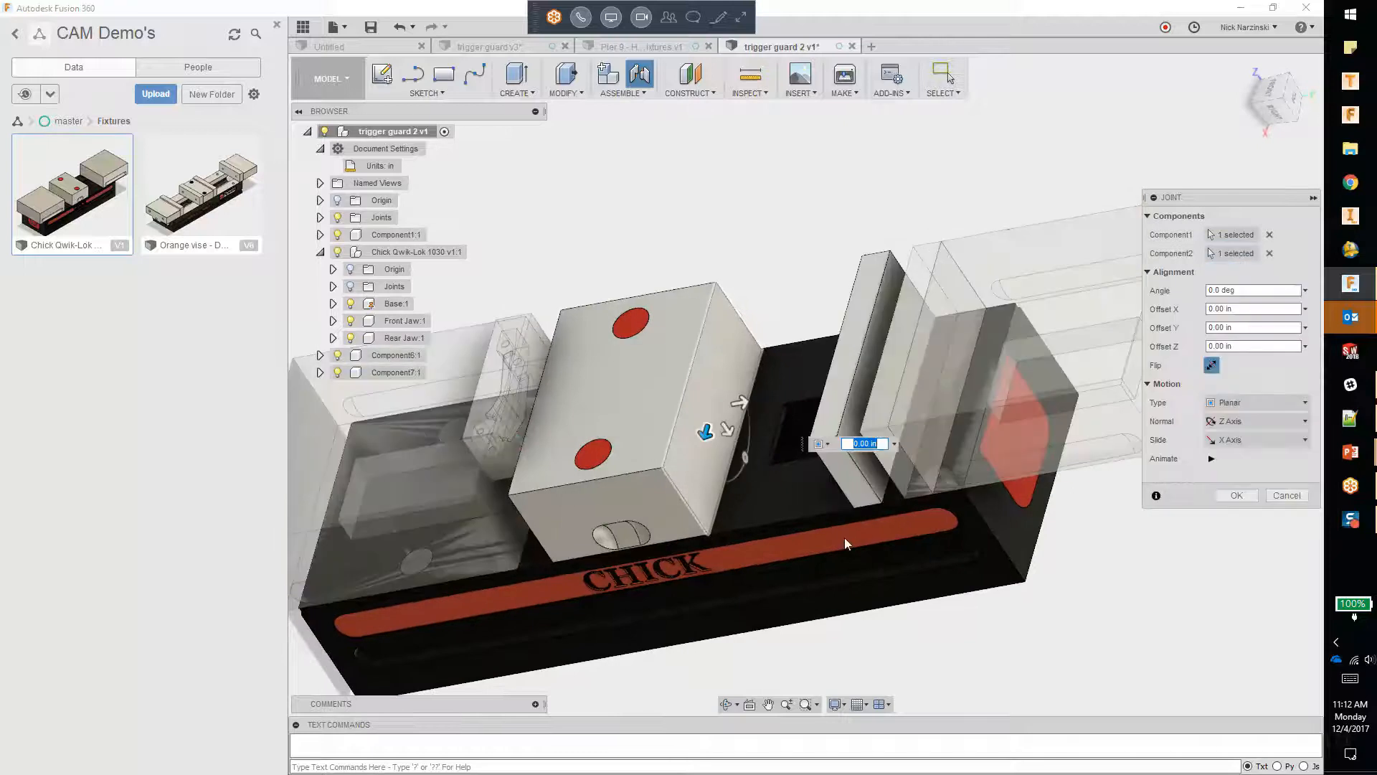
left_click(1241, 496)
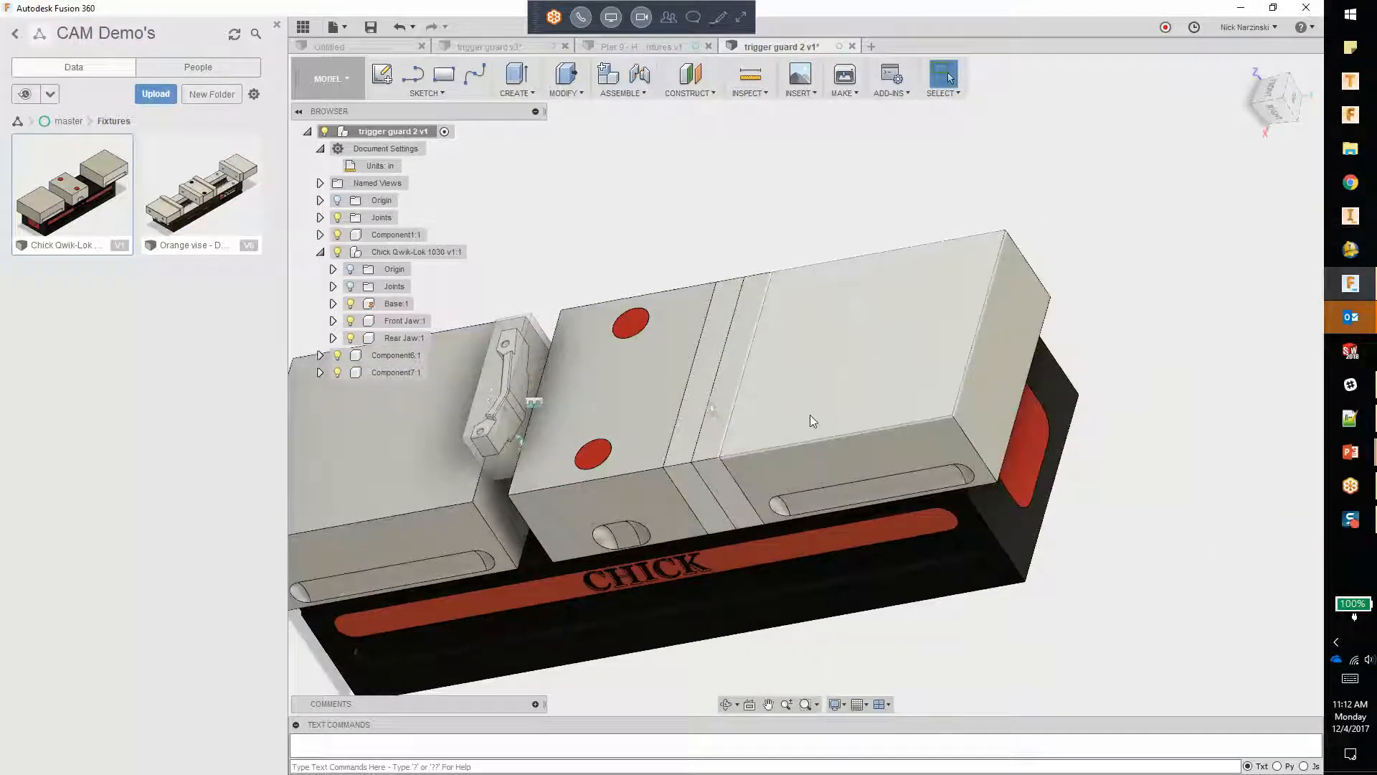
middle_click_drag(799, 445, 771, 493, "shift")
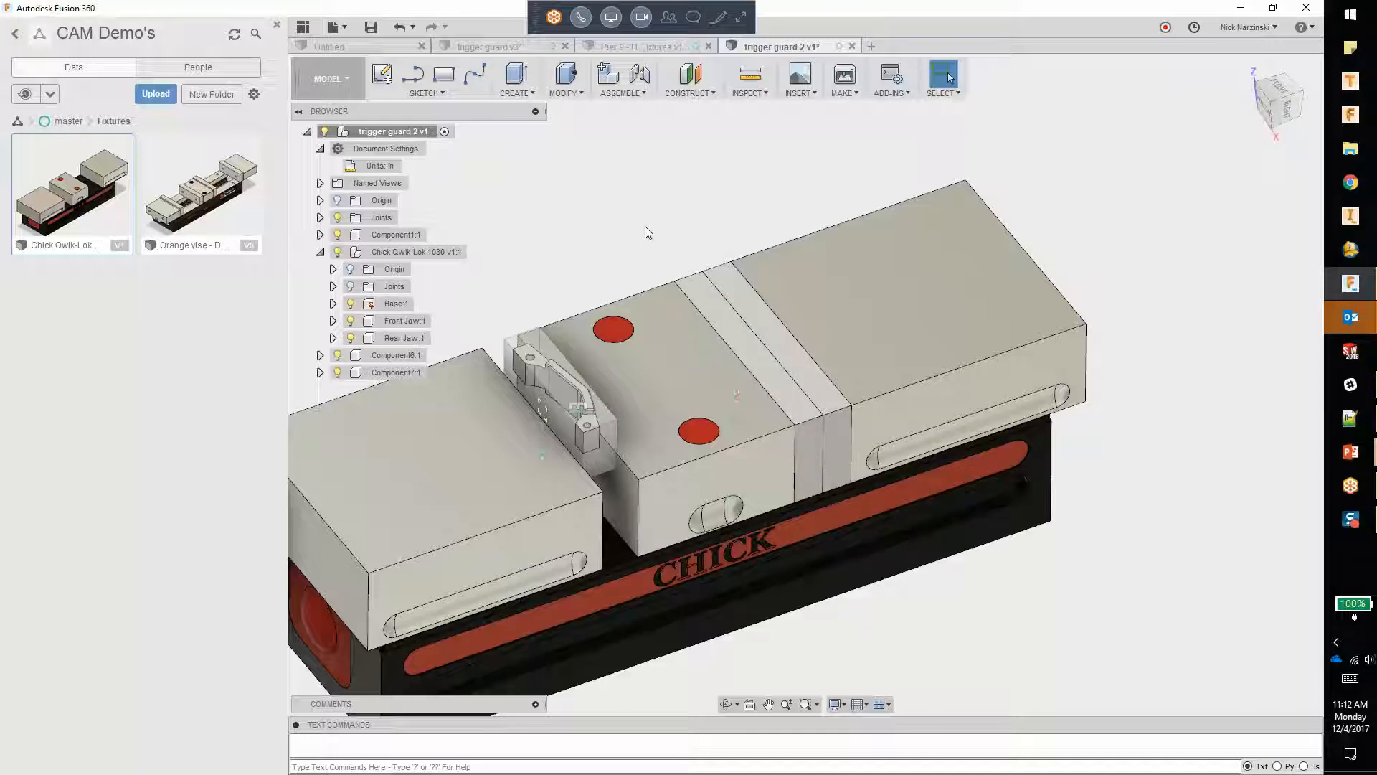
Step: Create a copy of the trigger guard component, moved about 3.10 in along Y to the jaw plates and raised above the jaws
left_click(394, 255)
left_click(423, 237)
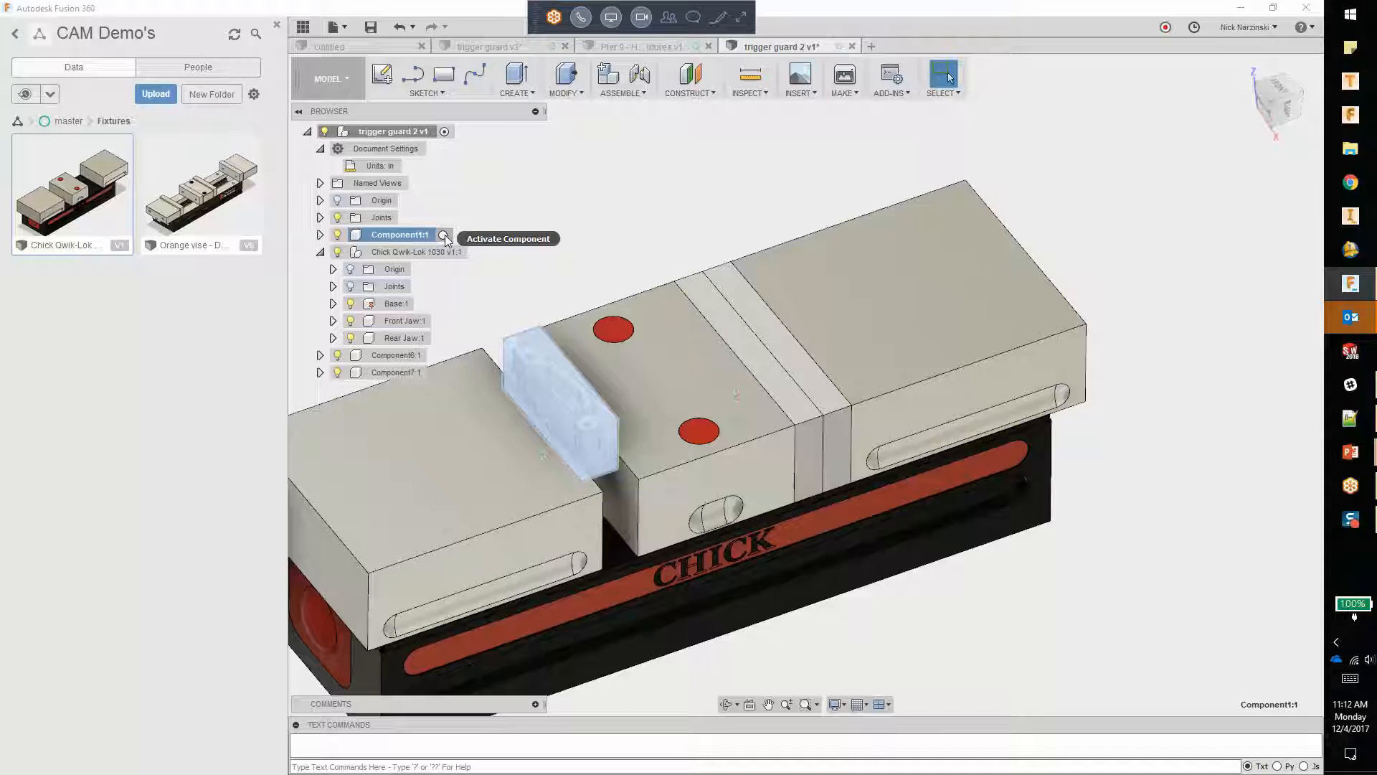
right_click(406, 237)
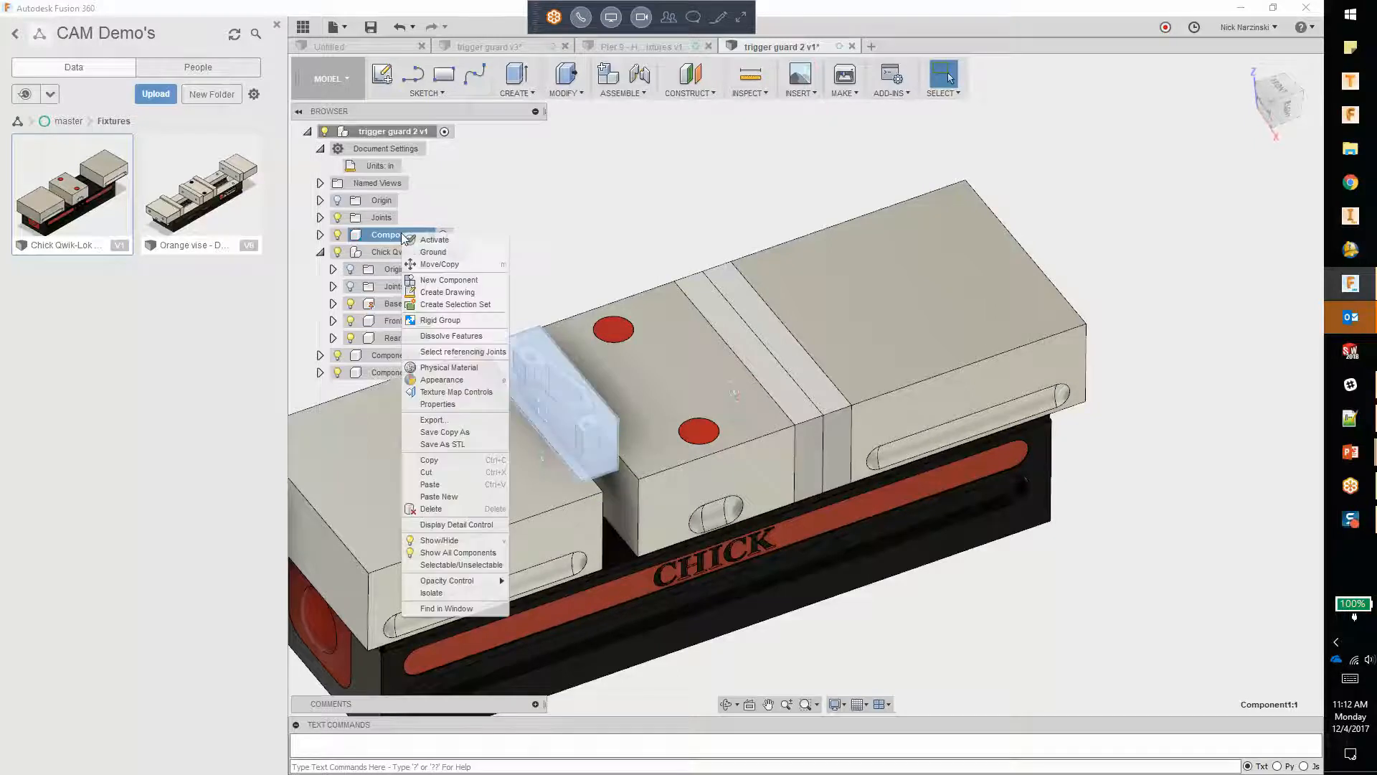
left_click(439, 263)
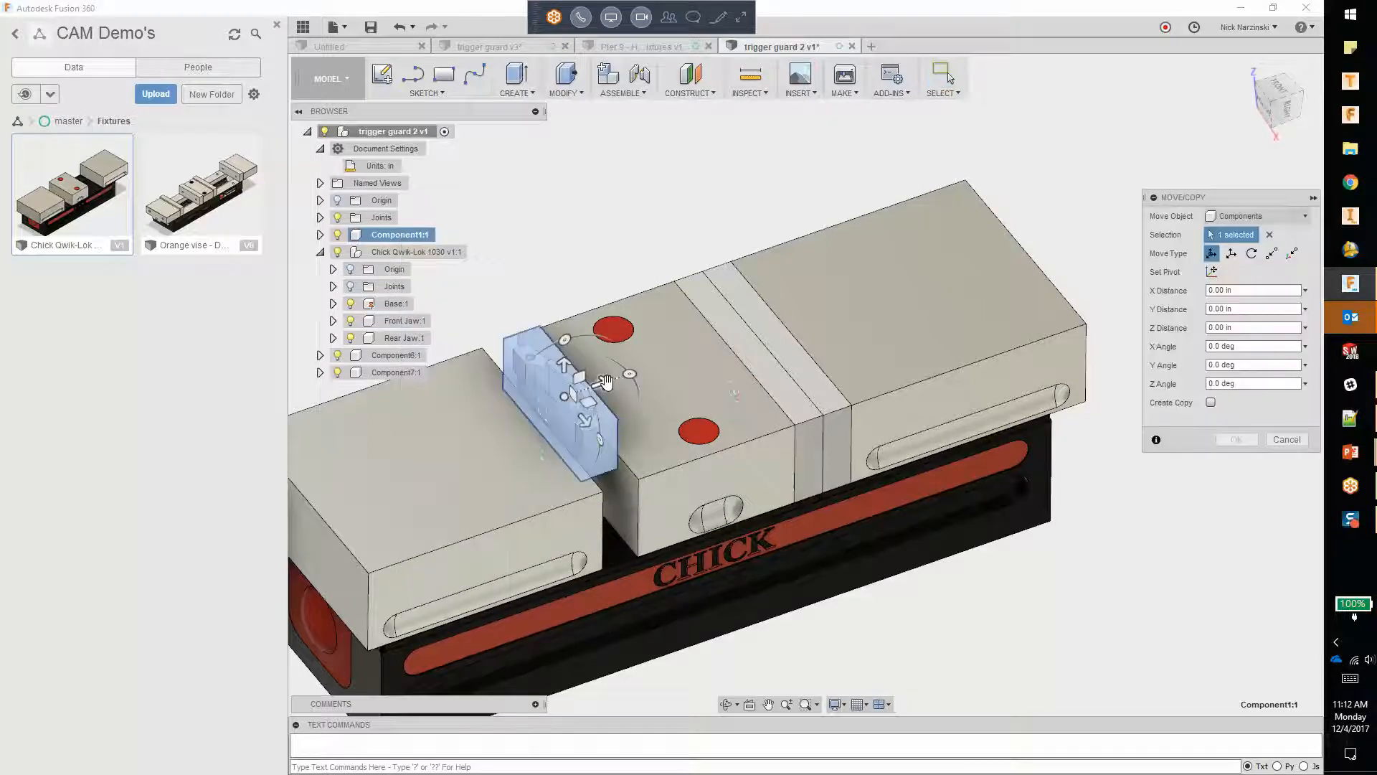
left_click(1211, 403)
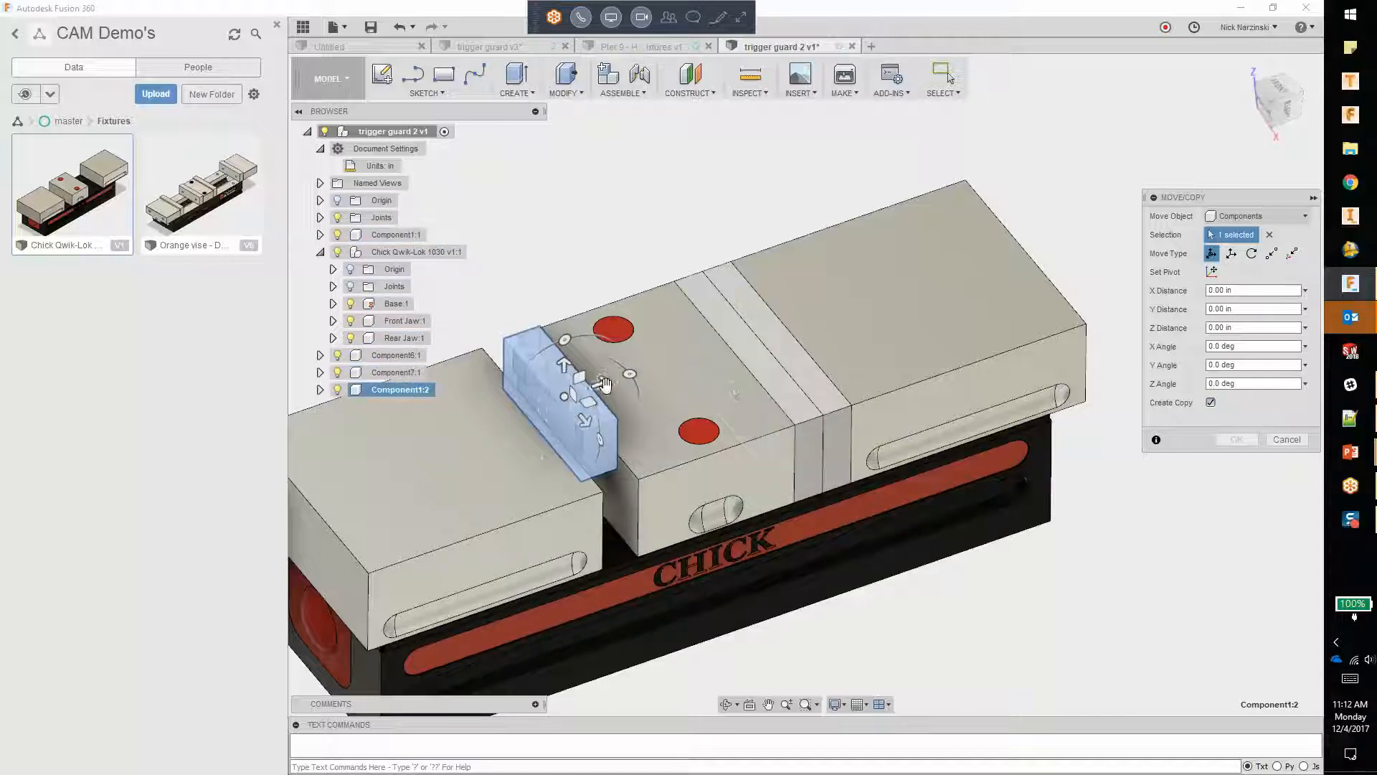
left_click_drag(609, 385, 792, 344)
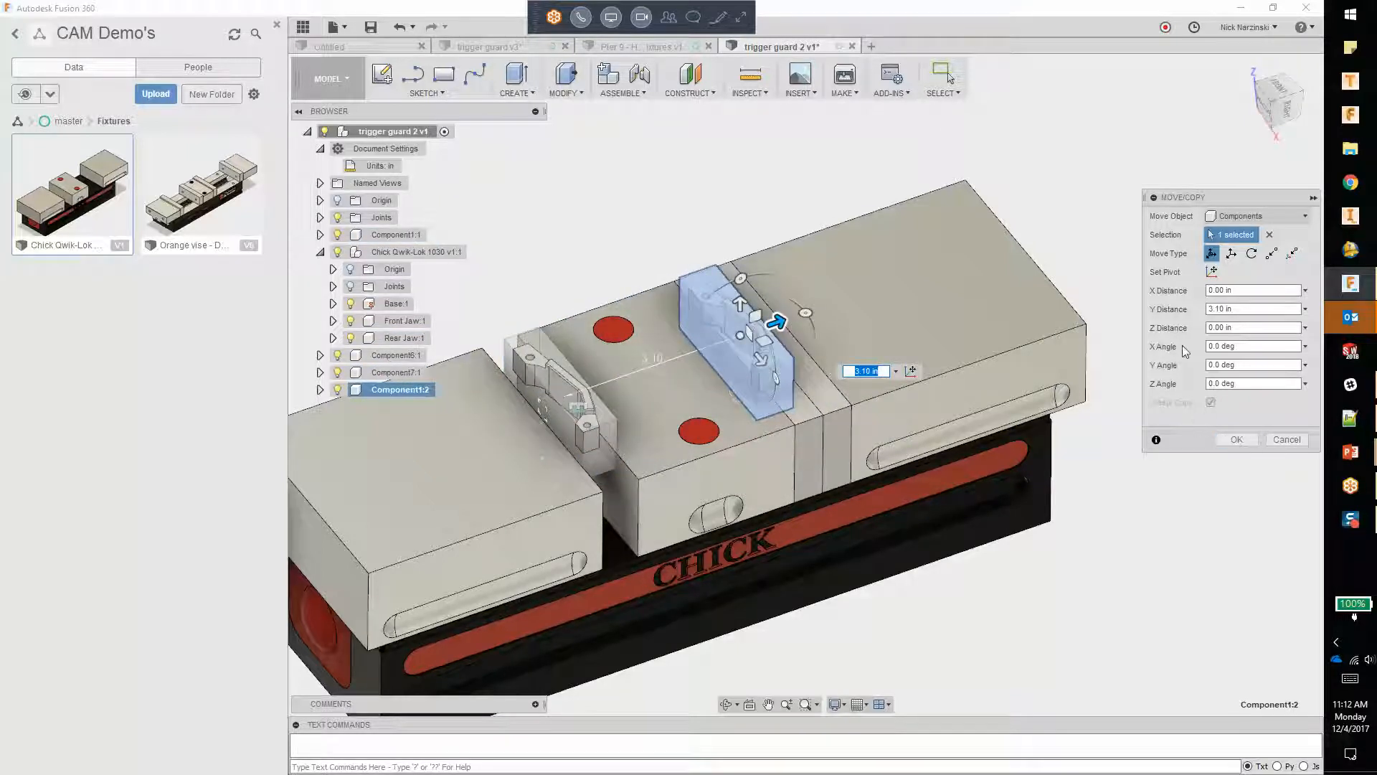
left_click(1289, 106)
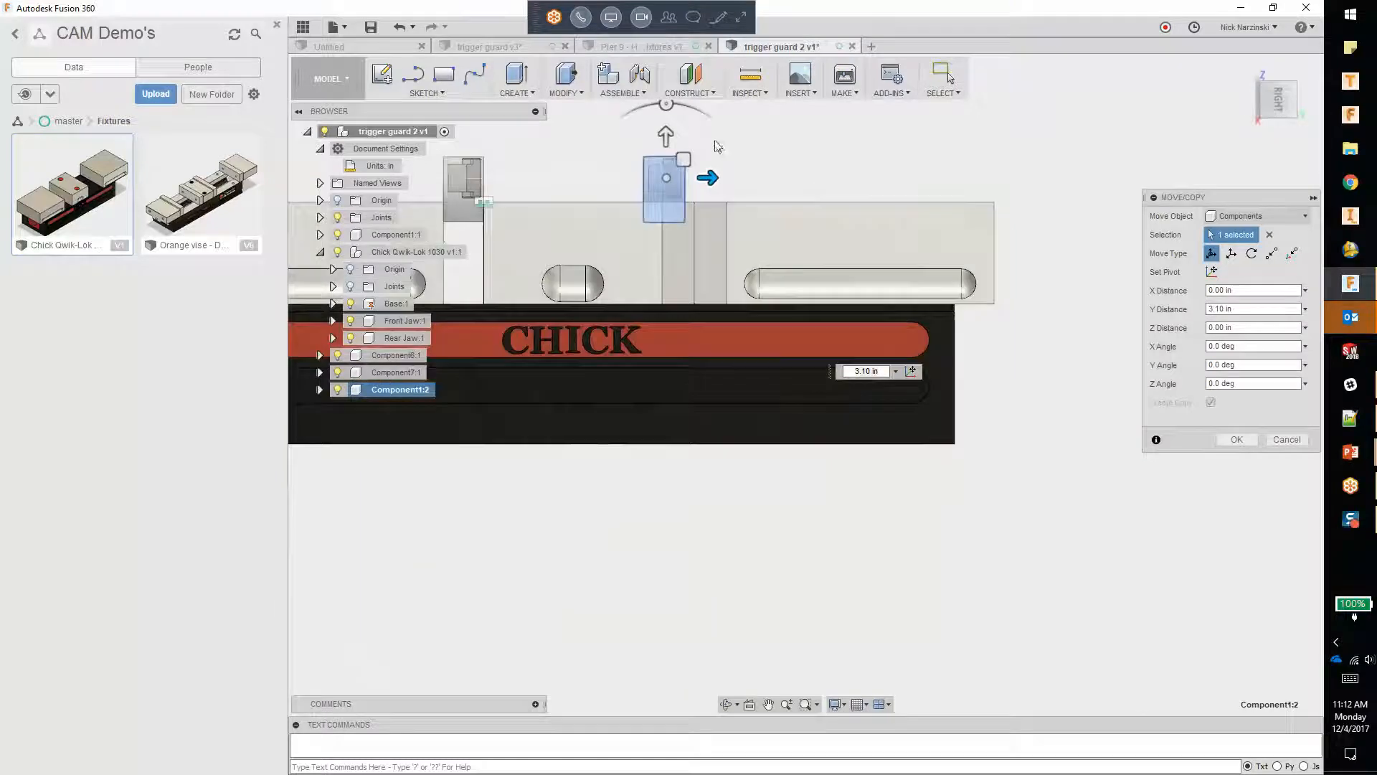
scroll(673, 142, "up", 2)
left_click_drag(686, 176, 687, 380)
left_click(1236, 440)
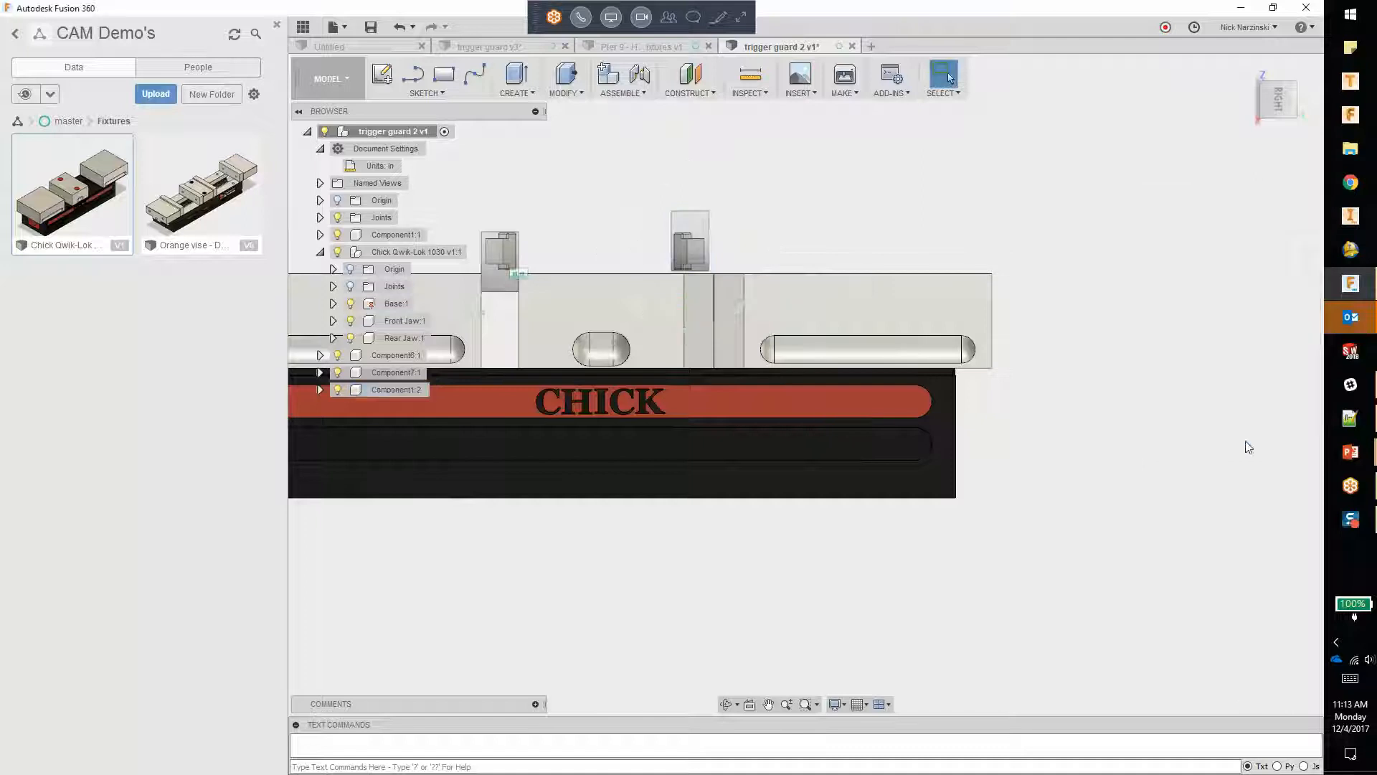
middle_click_drag(684, 311, 660, 371, "shift")
left_click(1295, 107)
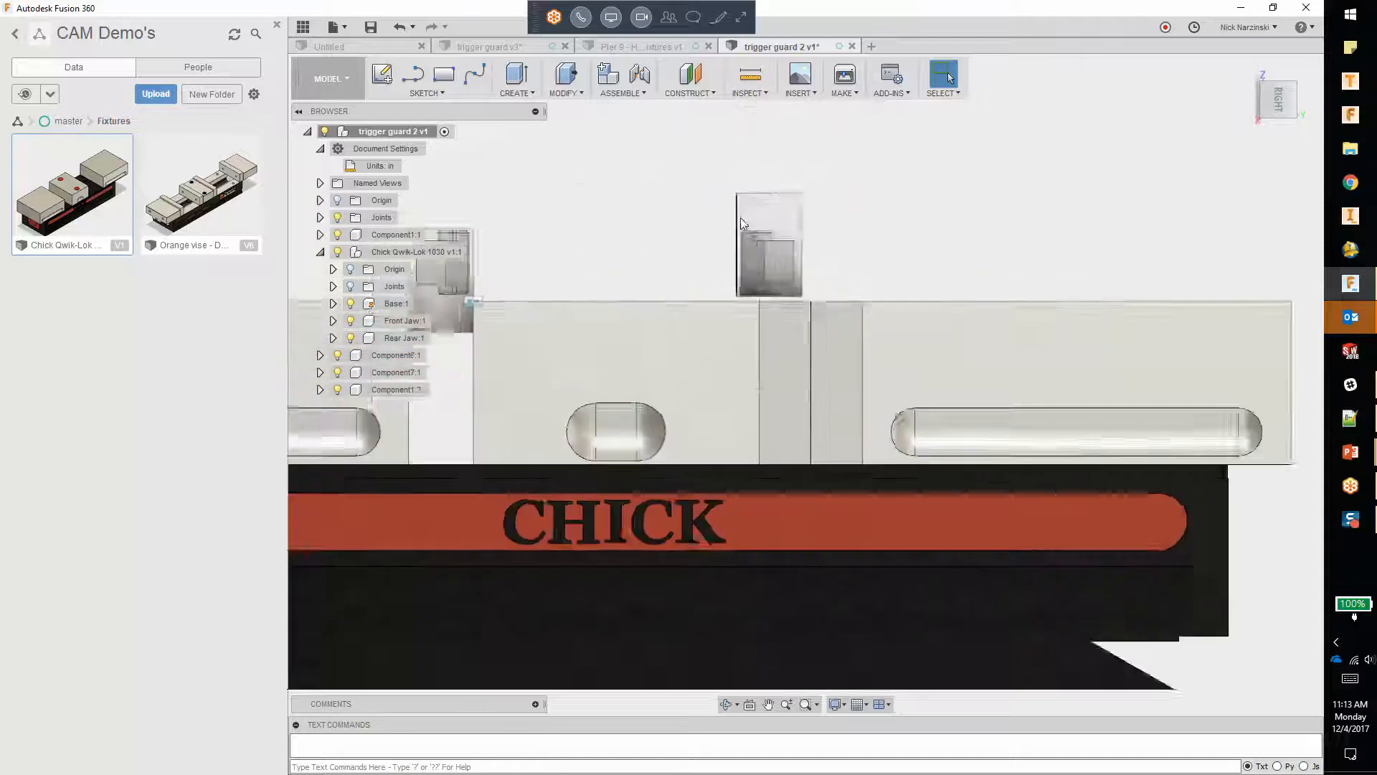
right_click(782, 277)
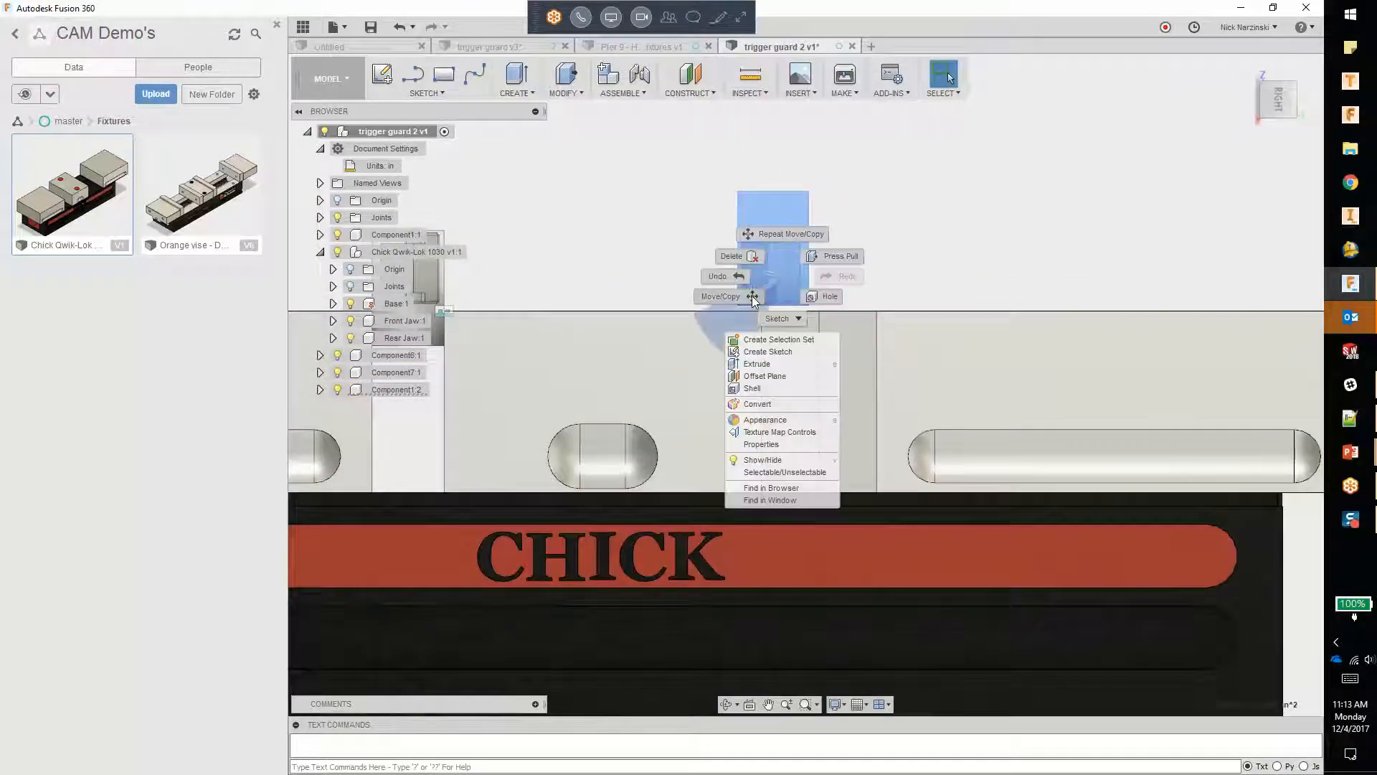
left_click(753, 296)
left_click_drag(781, 269, 817, 308)
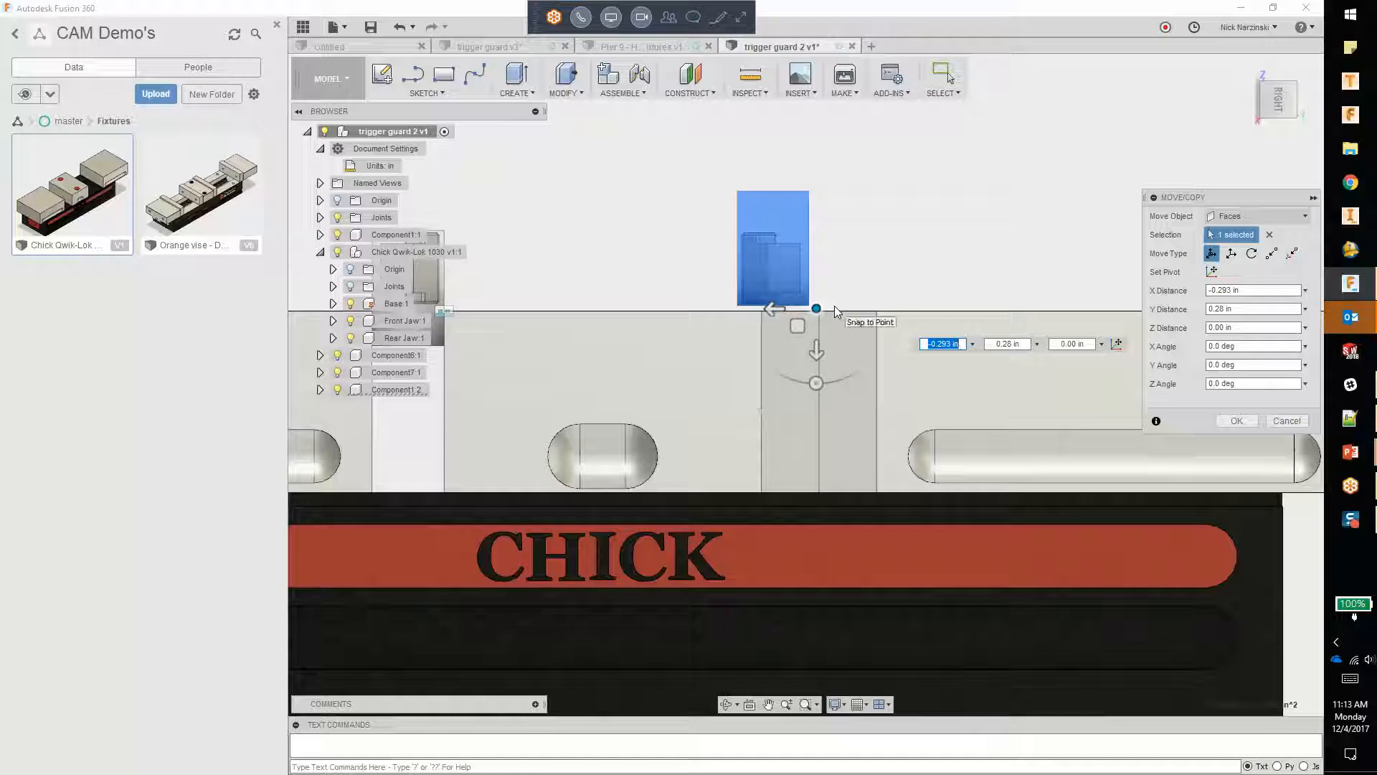
middle_click_drag(872, 260, 875, 287, "shift")
left_click(1287, 421)
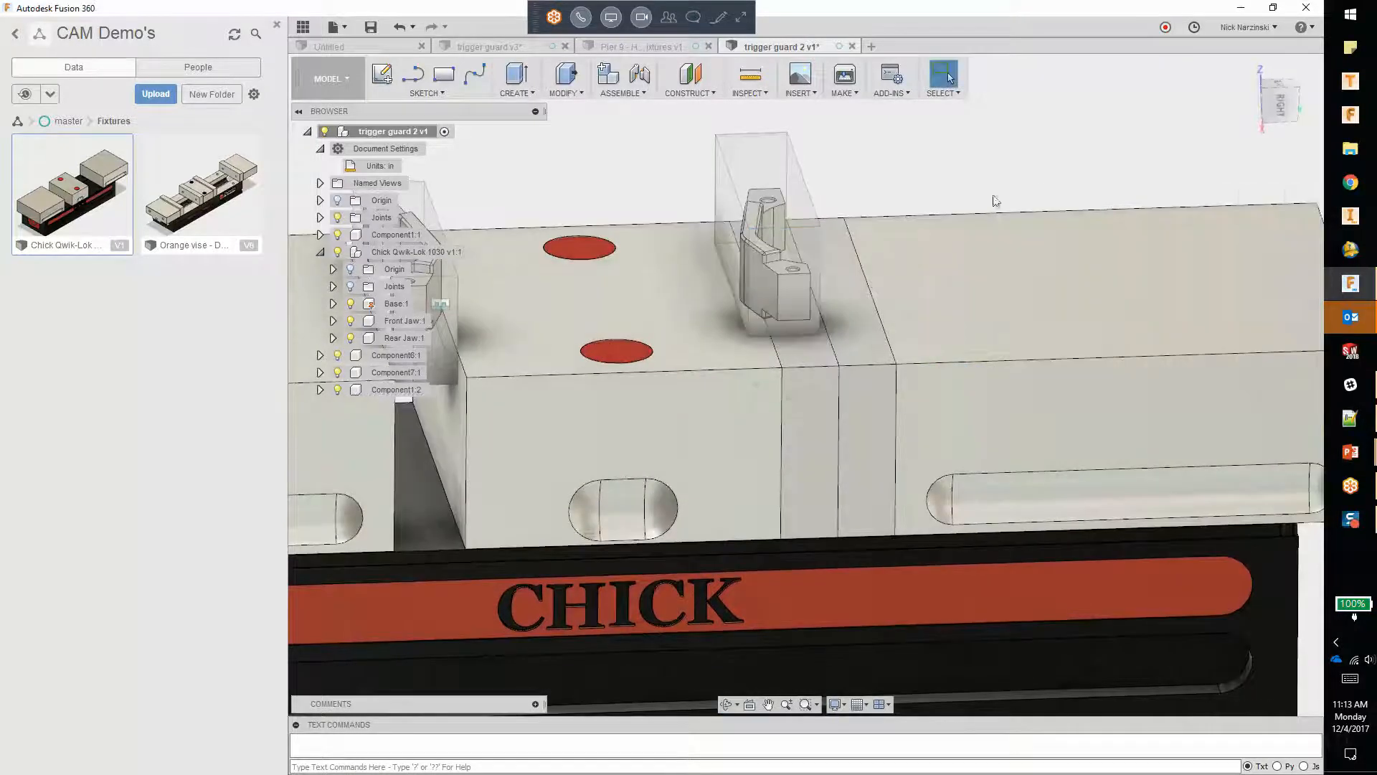
Step: Move the copied trigger guard as a component by -0.404 in X and 0.566 in Y so it straddles the seam between the jaw plates
left_click(1280, 106)
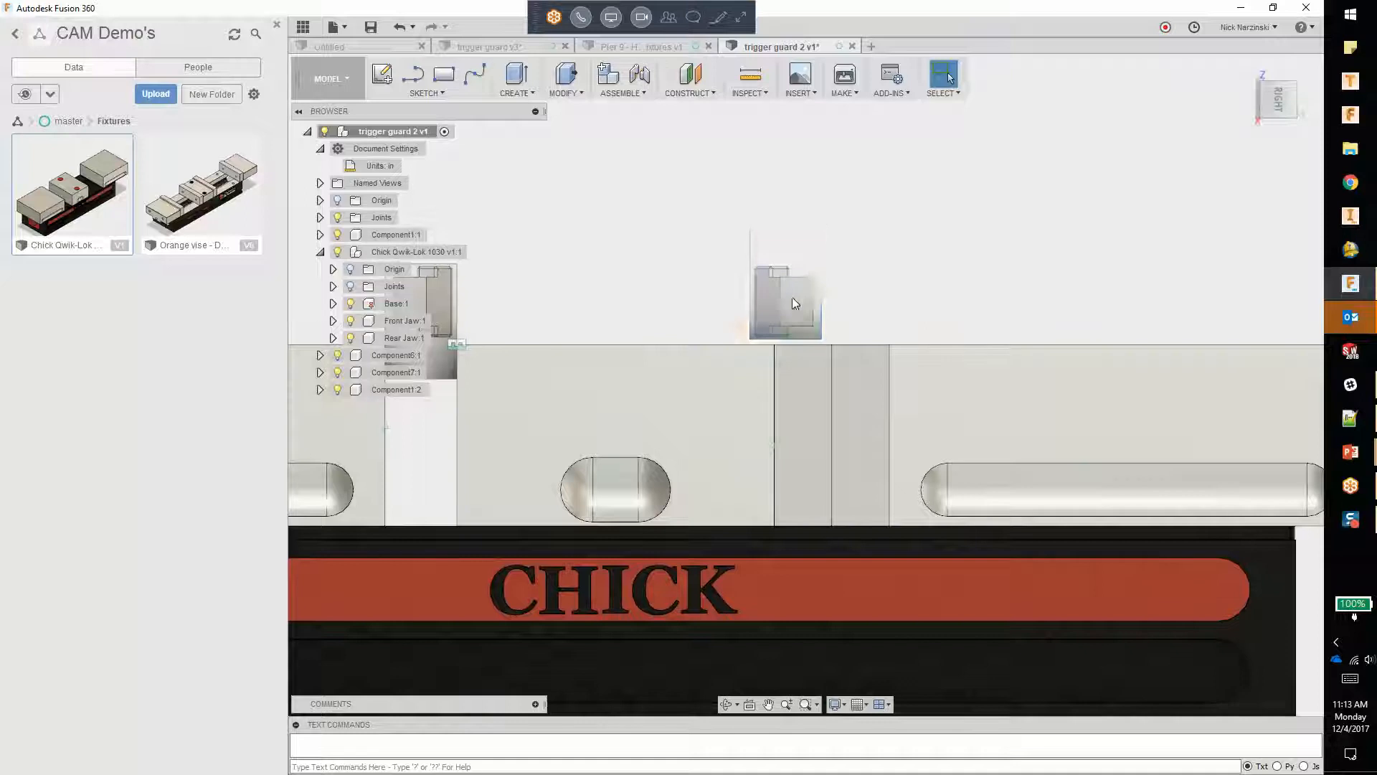
right_click(793, 297)
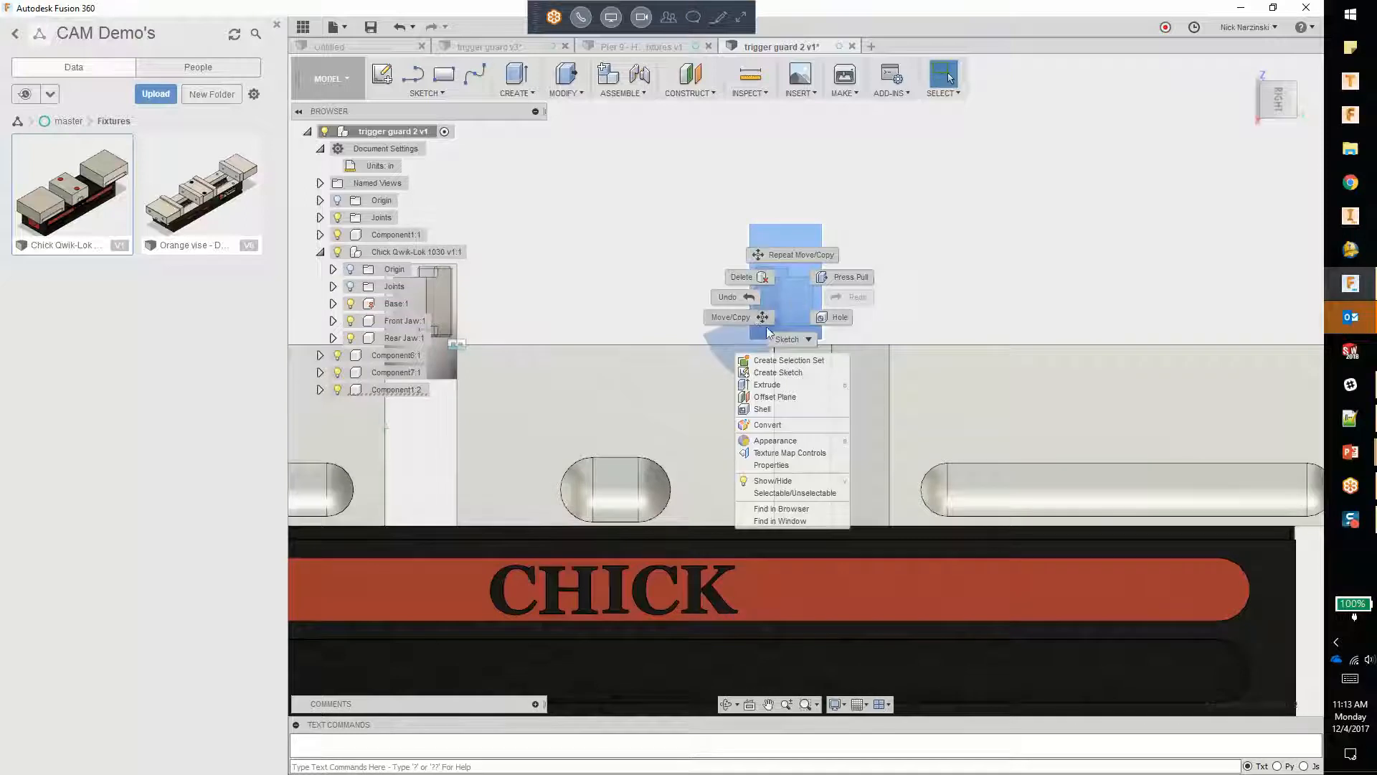
left_click(761, 313)
mouse_move(771, 314)
left_mouse_down()
mouse_move(793, 315)
mouse_move(818, 347)
mouse_move(776, 322)
left_mouse_up()
middle_click_drag(867, 252, 876, 294, "shift")
left_click(1253, 224)
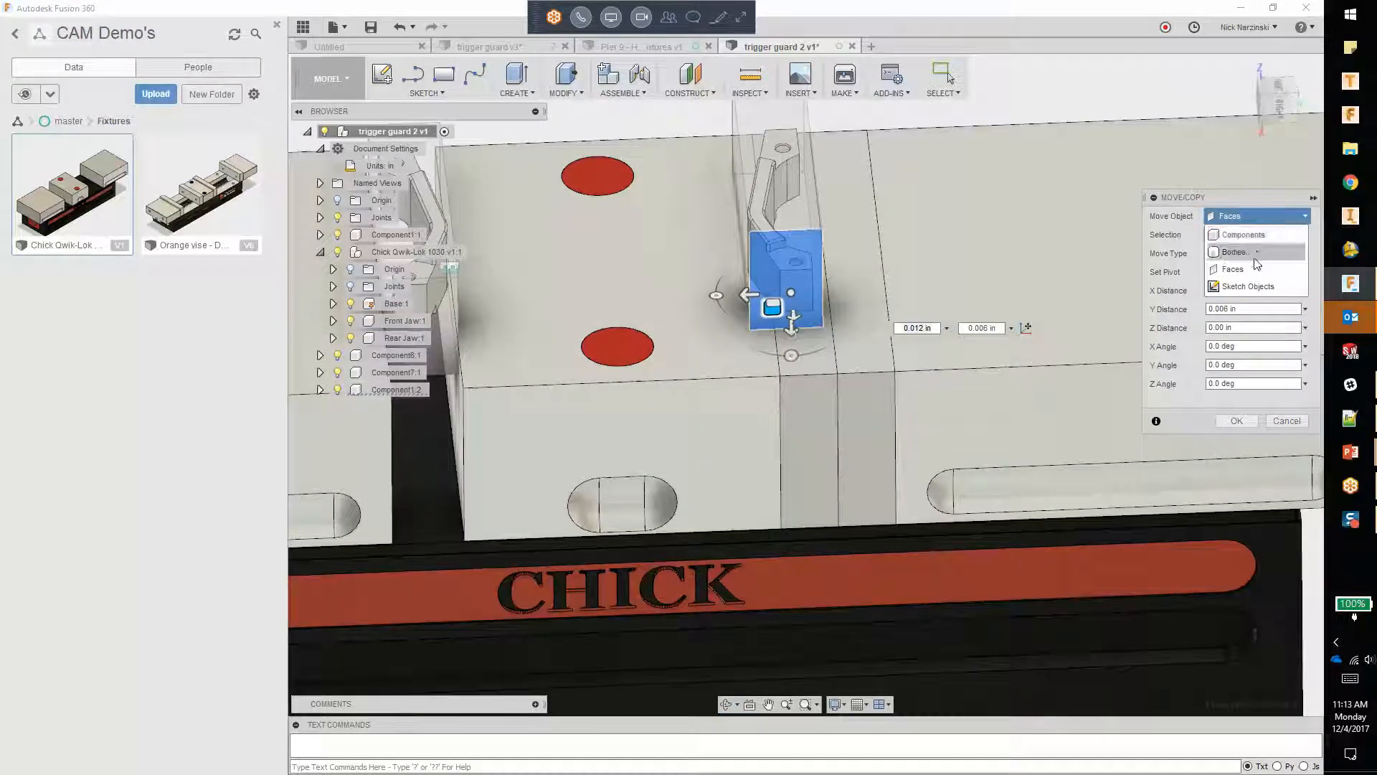
left_click(1243, 234)
left_click(1283, 110)
left_click(818, 319)
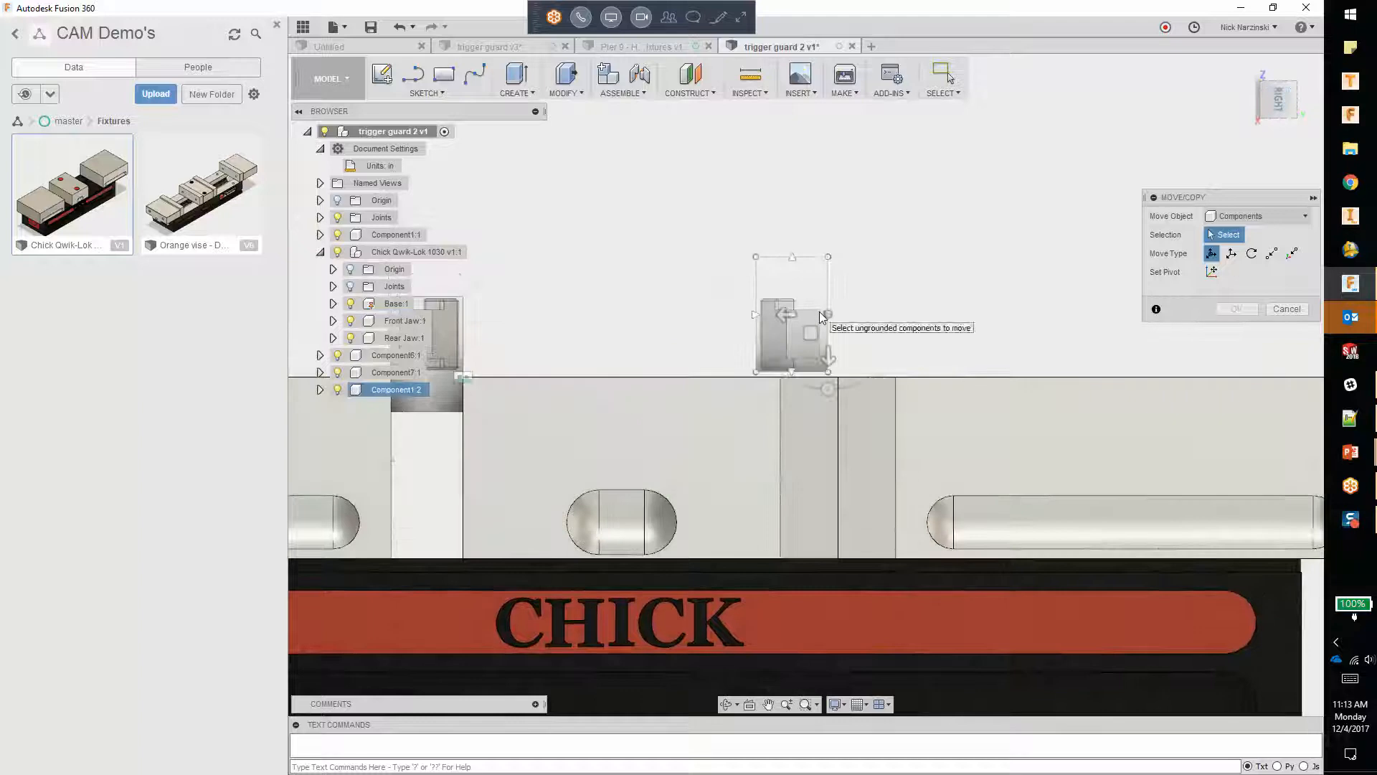
left_click_drag(809, 328, 839, 374)
scroll(839, 373, "up", 1)
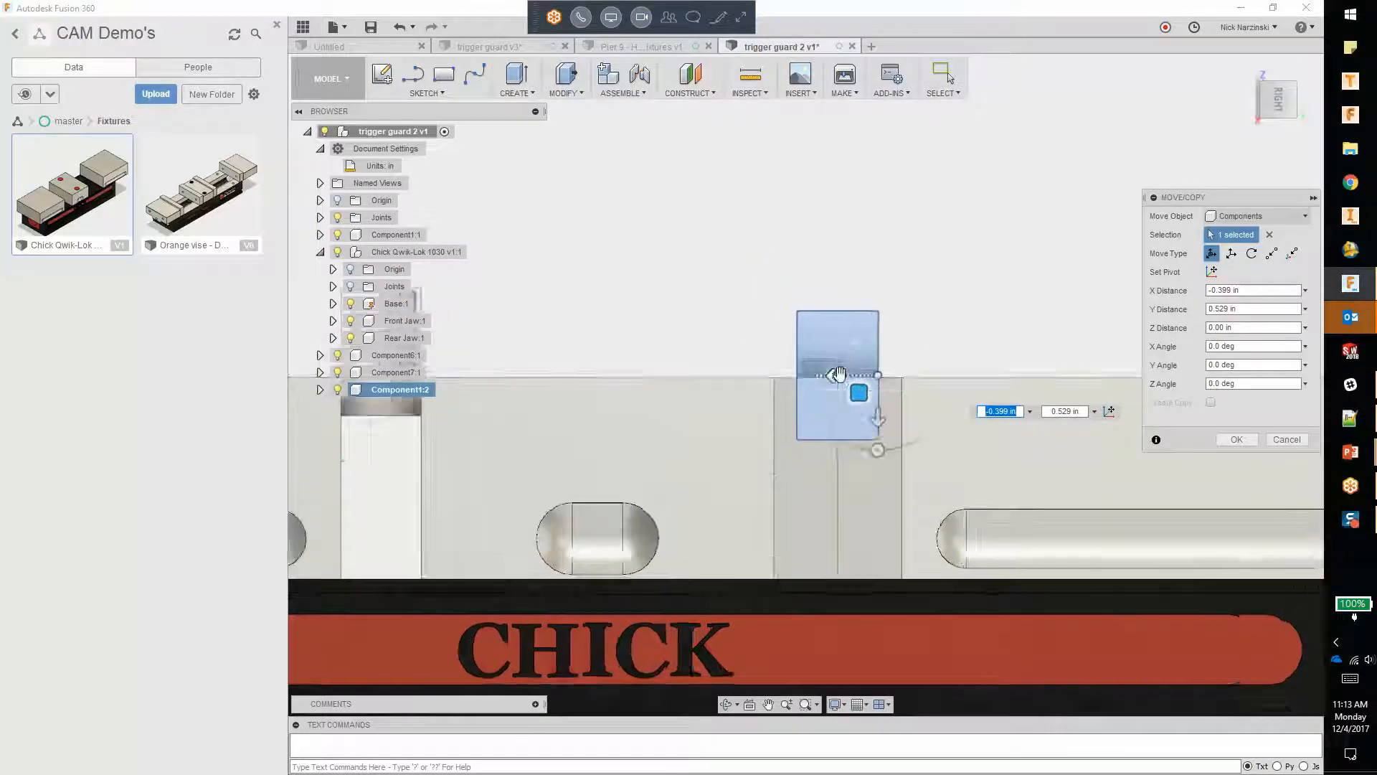
scroll(891, 372, "up", 4)
left_click_drag(1005, 378, 1010, 412)
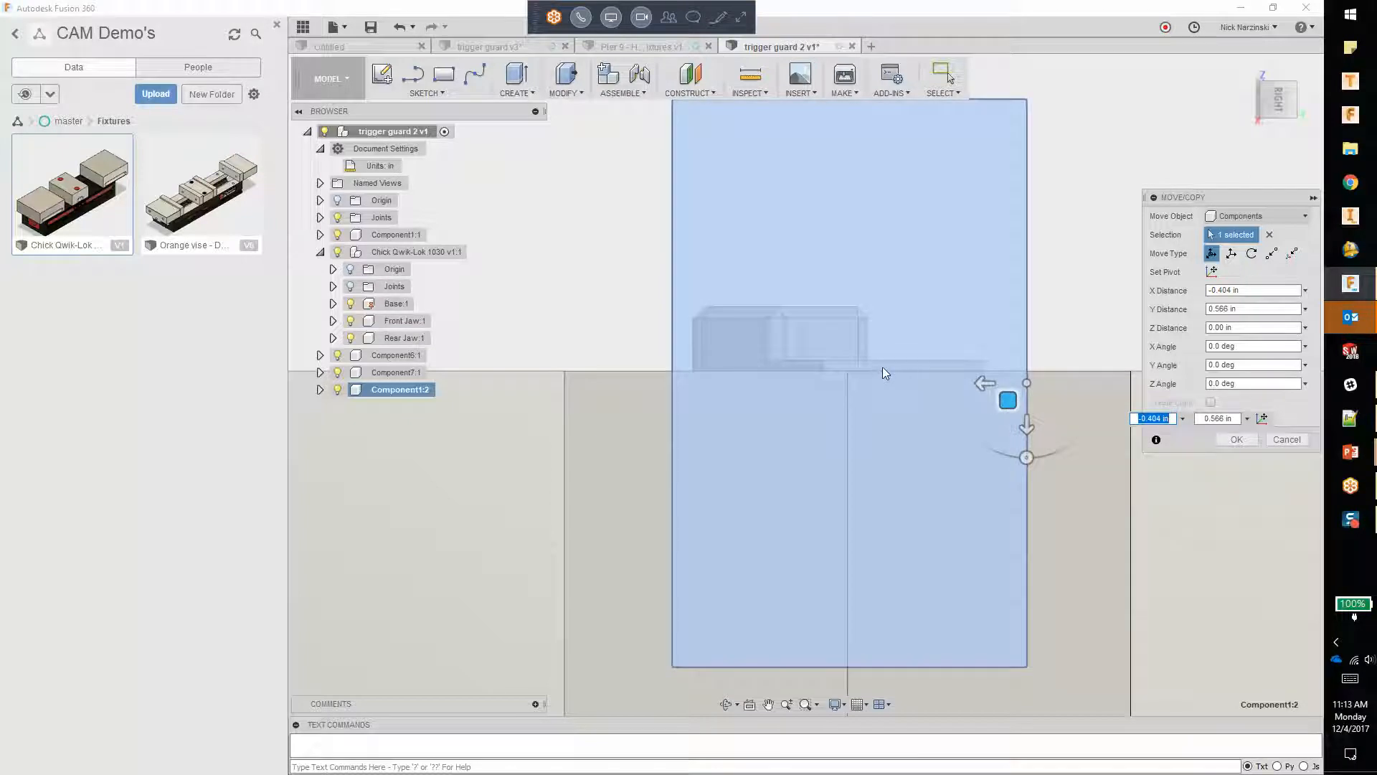
left_click(1276, 70)
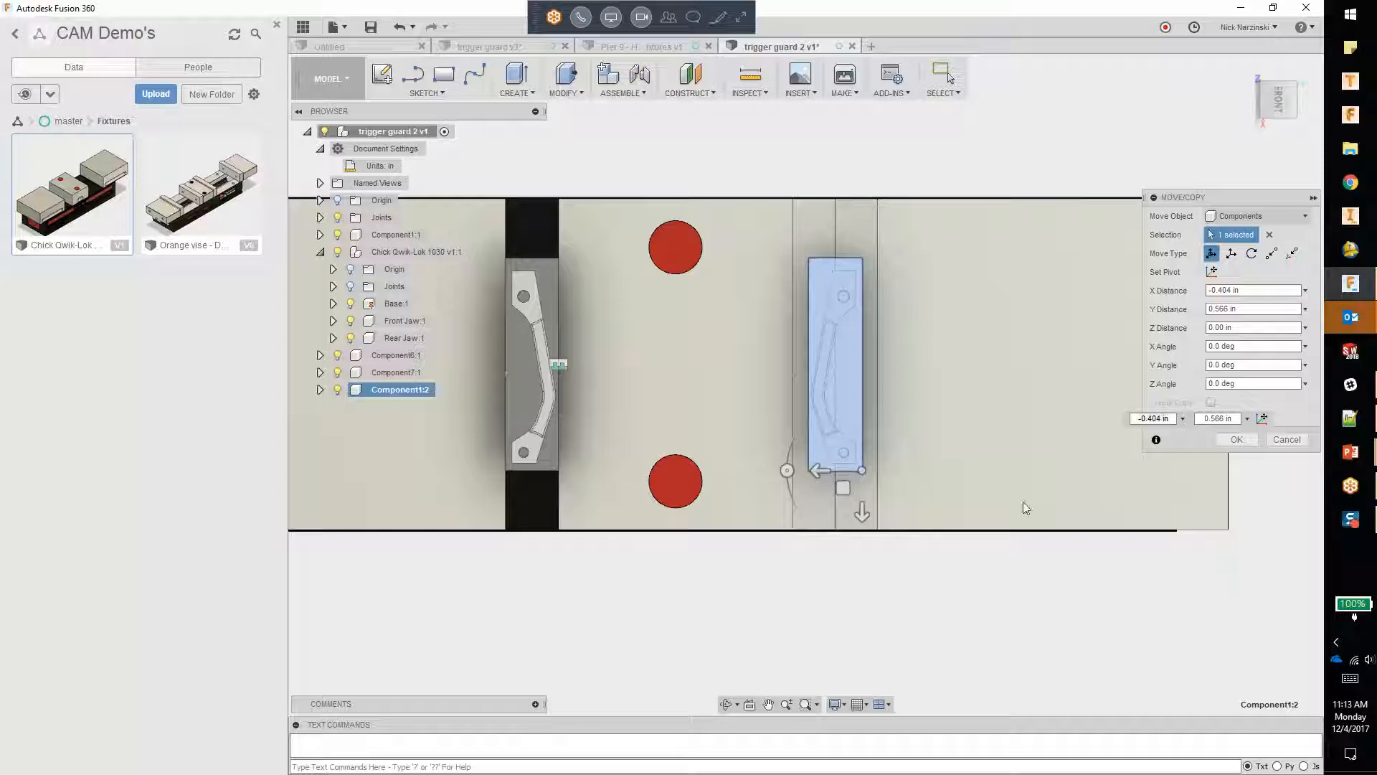
left_click(1237, 439)
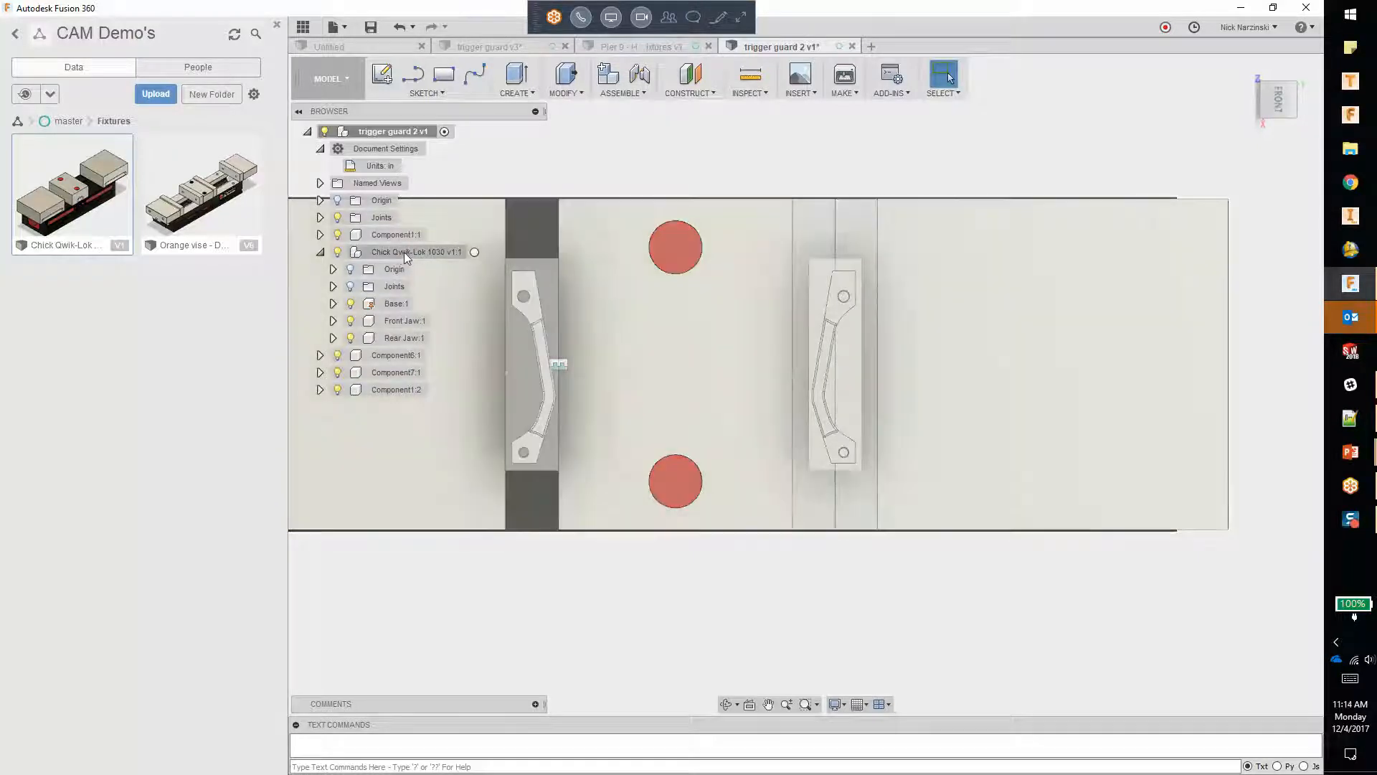
Step: Hide the Stock body in the trigger guard component and collapse the expanded components in the browser
left_click(320, 235)
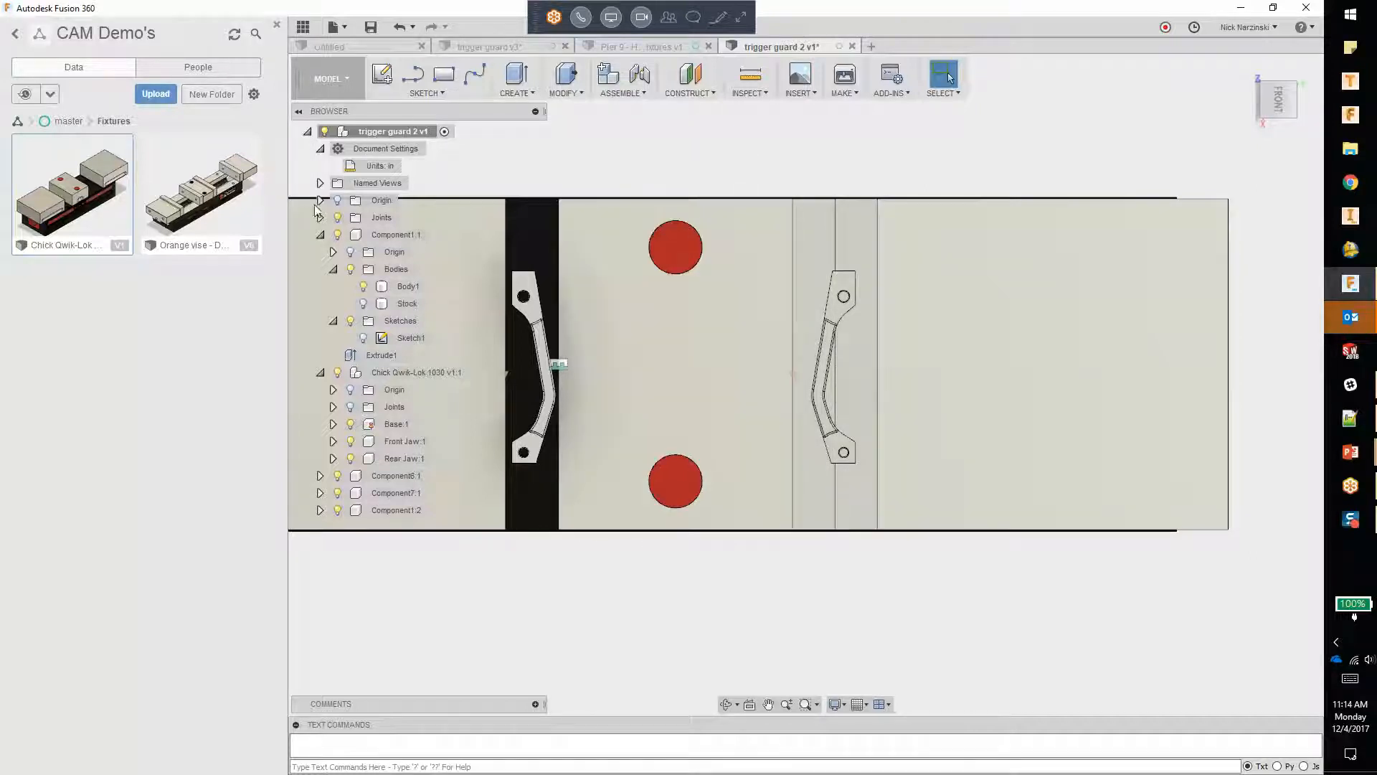
left_click(320, 234)
left_click(320, 251)
Step: Cut the copied trigger guard body out of the jaw plate next to the rear jaw with Combine, keeping the tool body
left_click(563, 86)
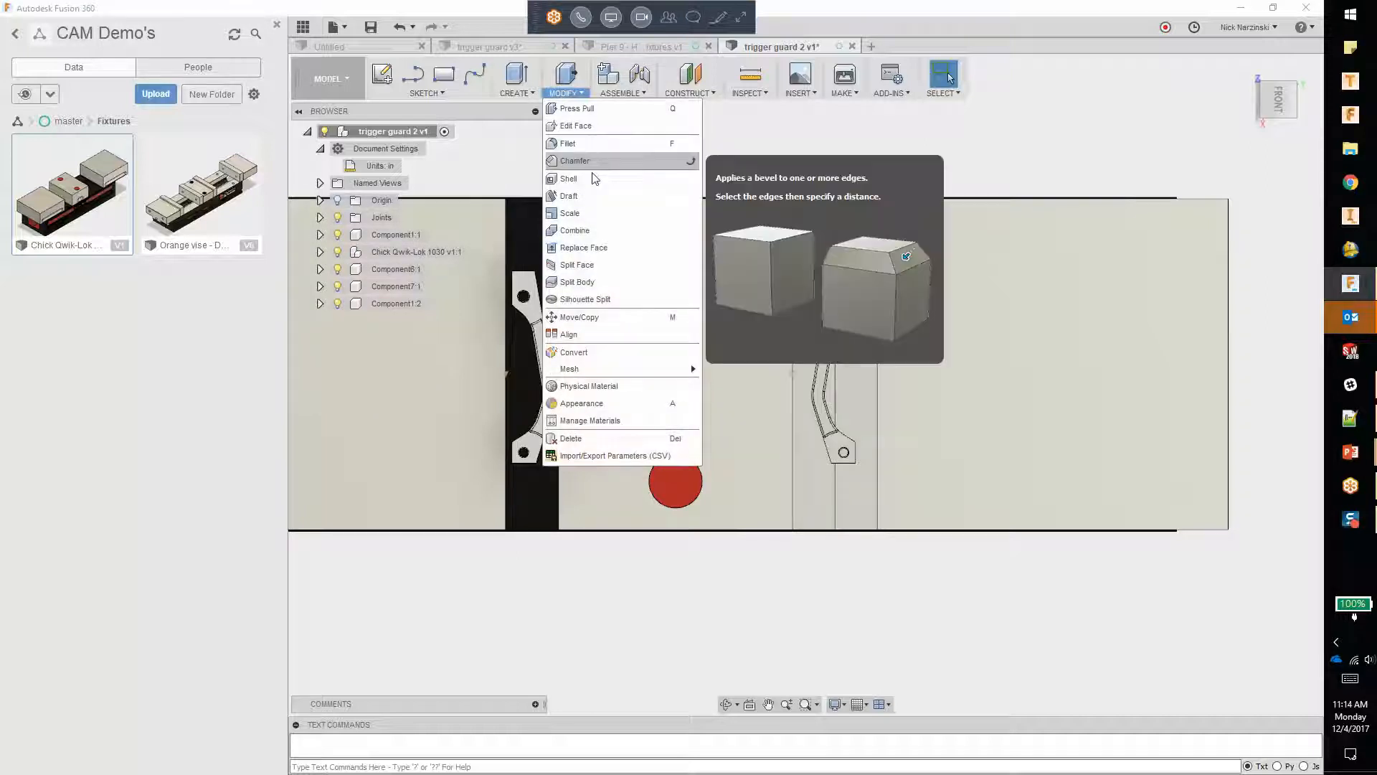
left_click(583, 234)
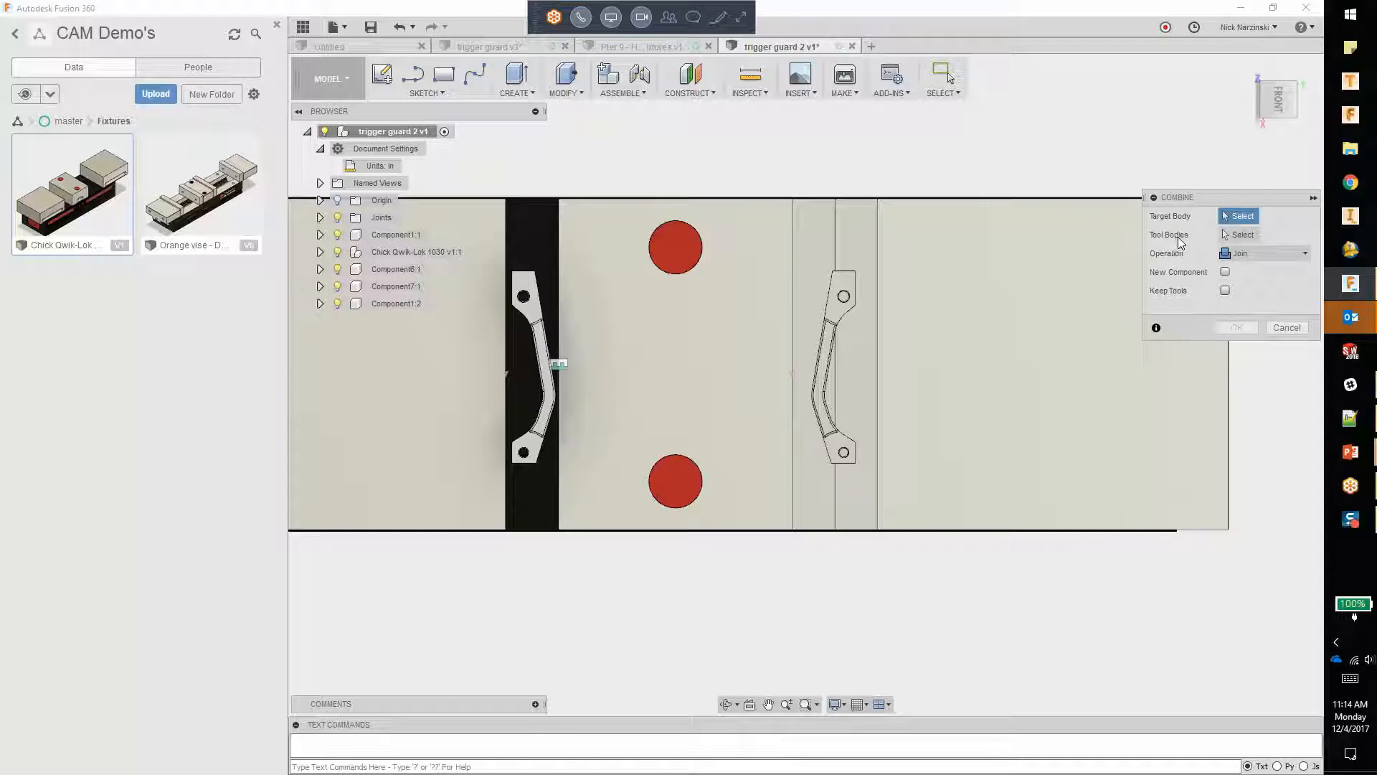
left_click(856, 248)
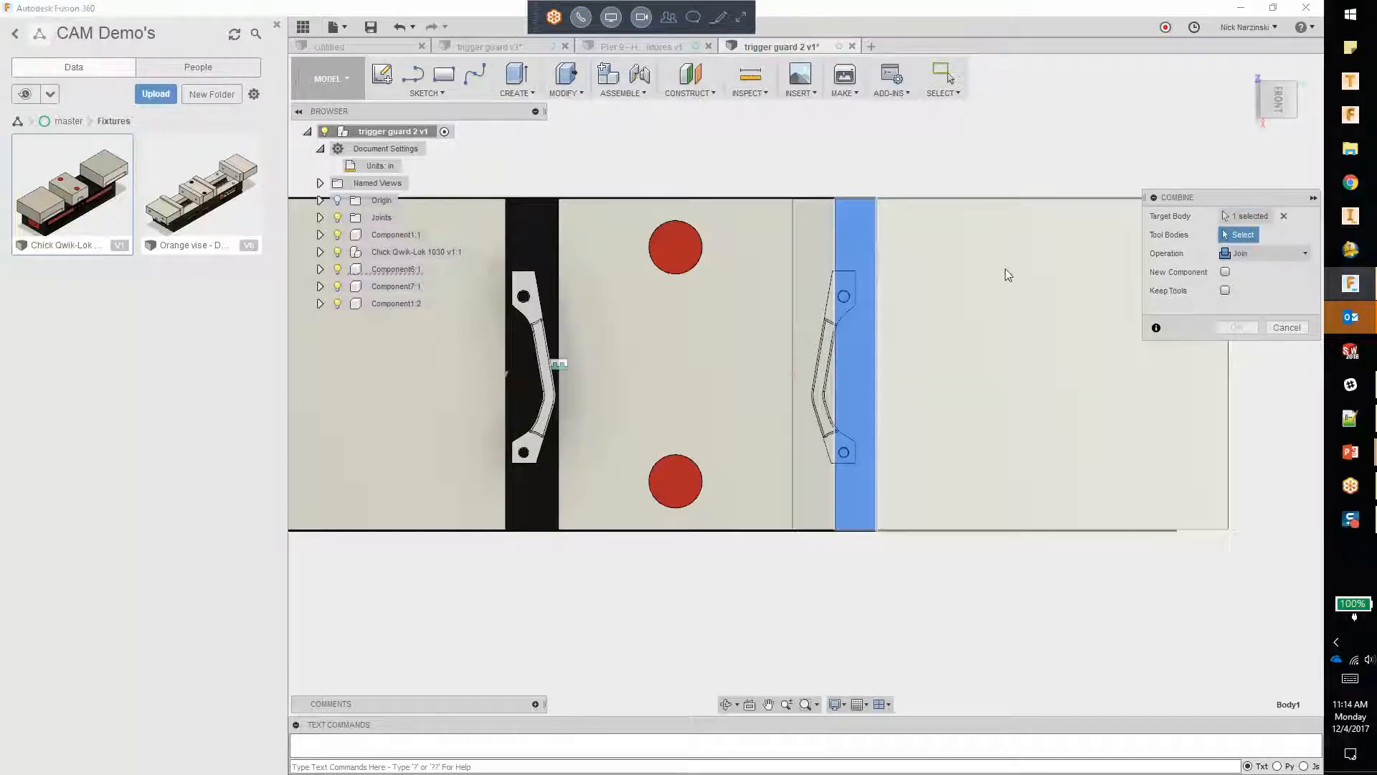
left_click(828, 339)
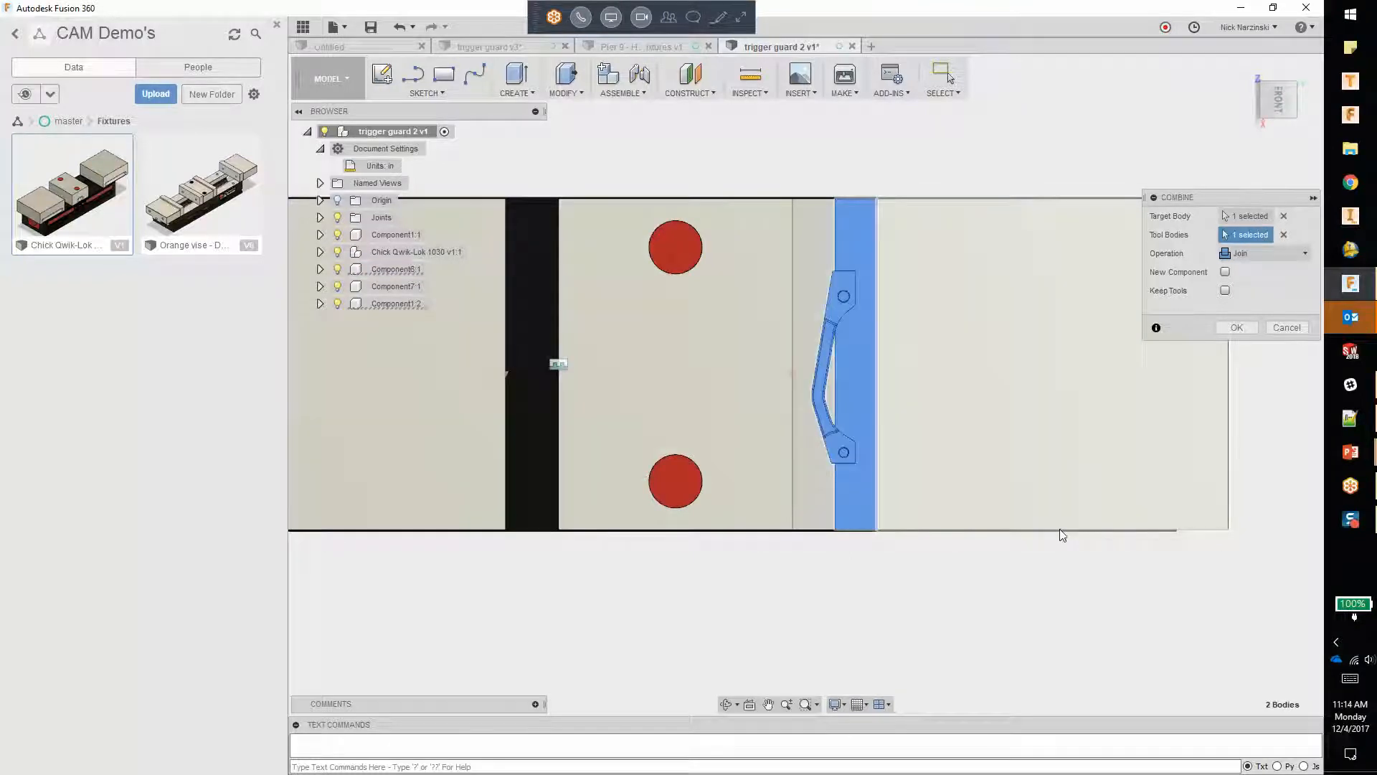
left_click(1264, 253)
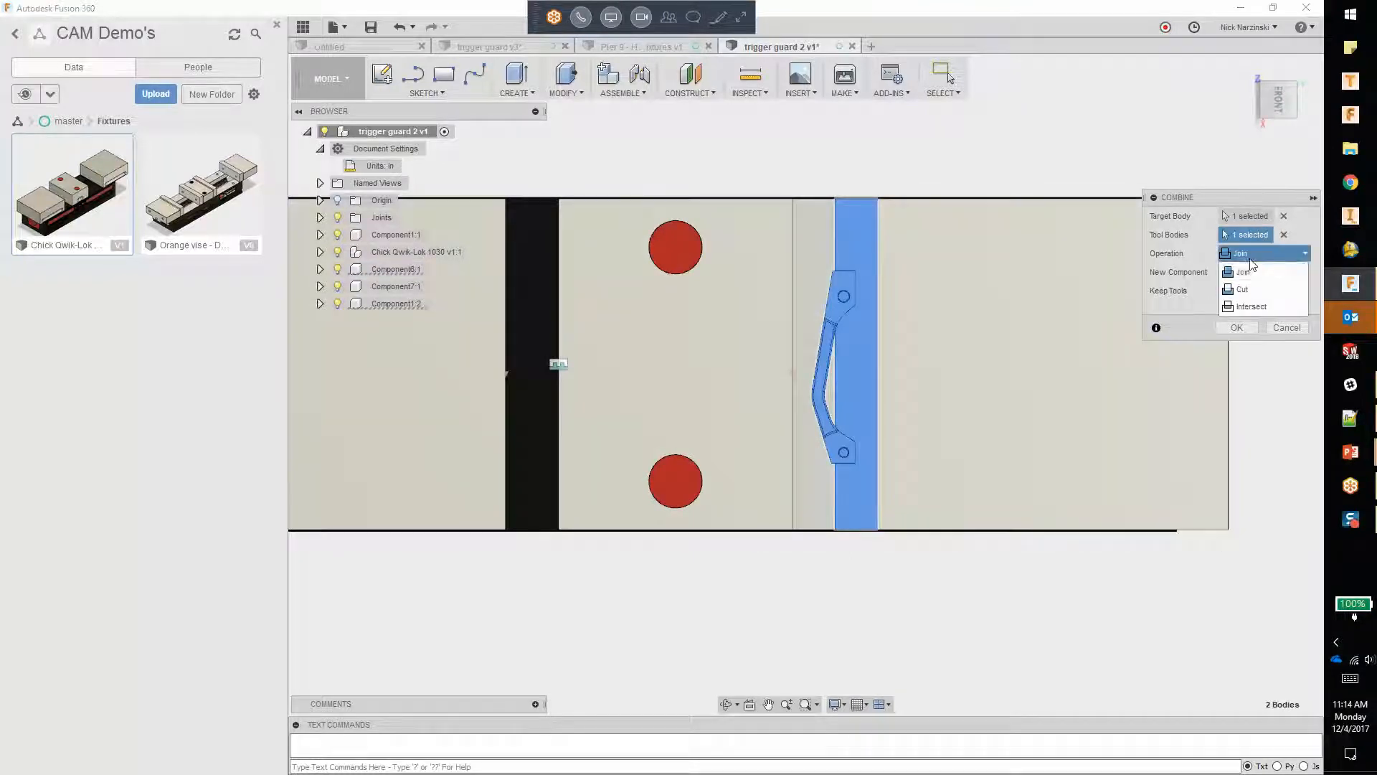
left_click(1253, 287)
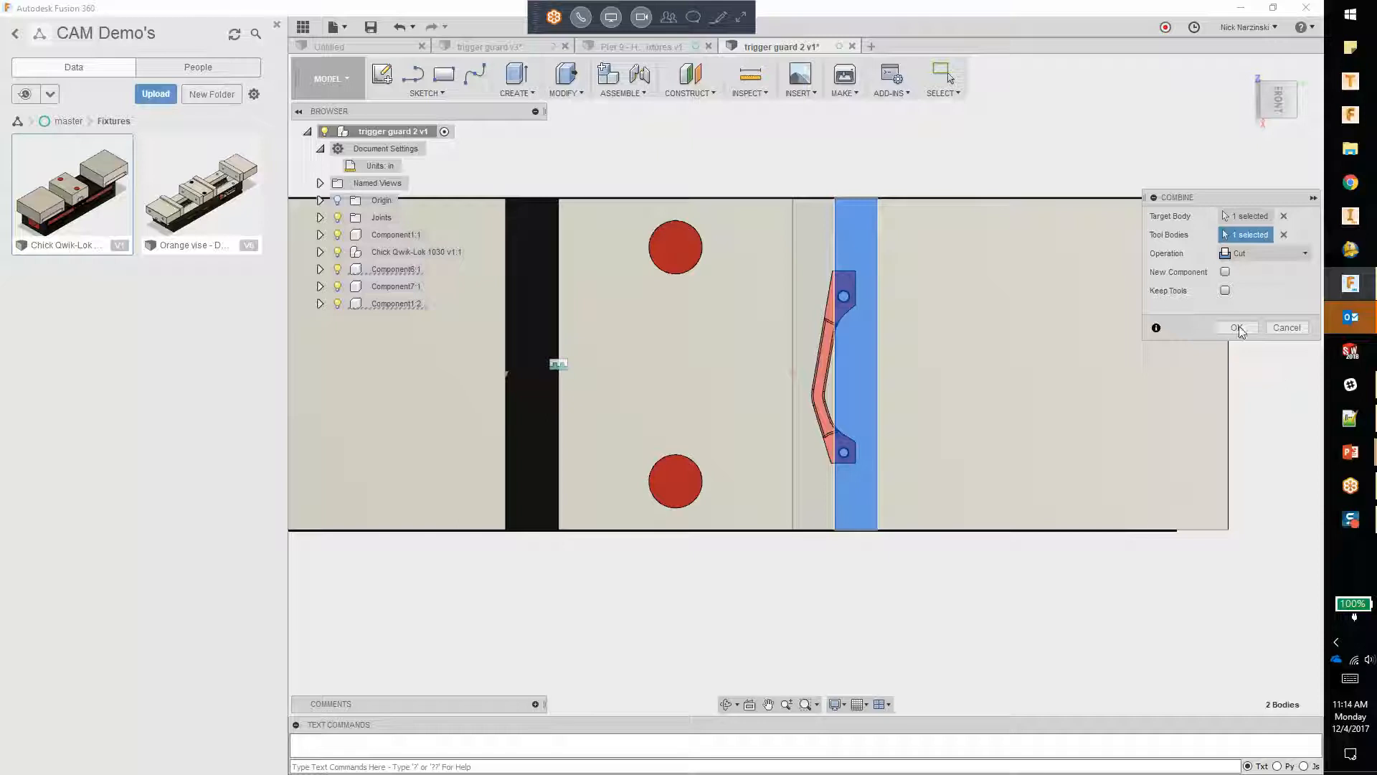
left_click(1225, 290)
left_click(1243, 331)
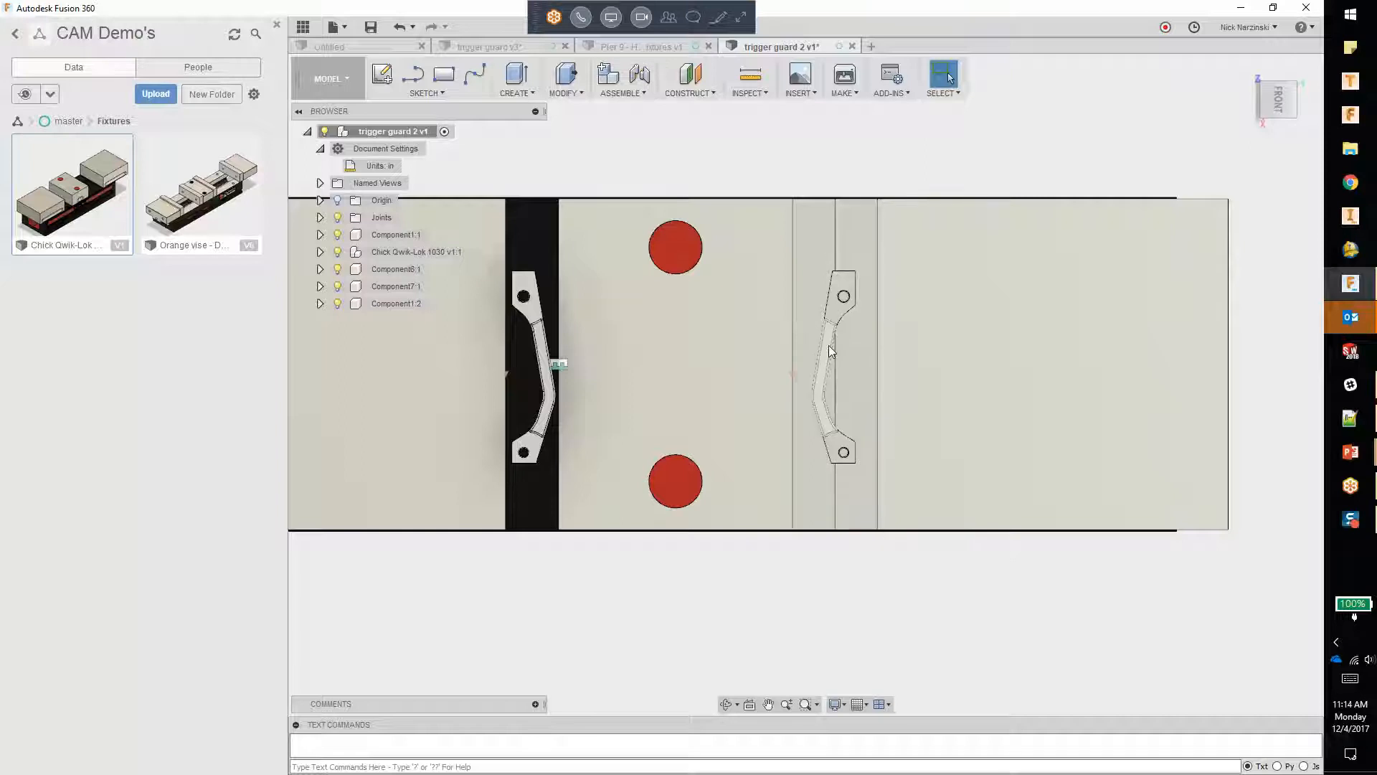
Step: Hide the trigger guard body to inspect the pocket cut in the jaw plate, and show the body again
right_click(827, 346)
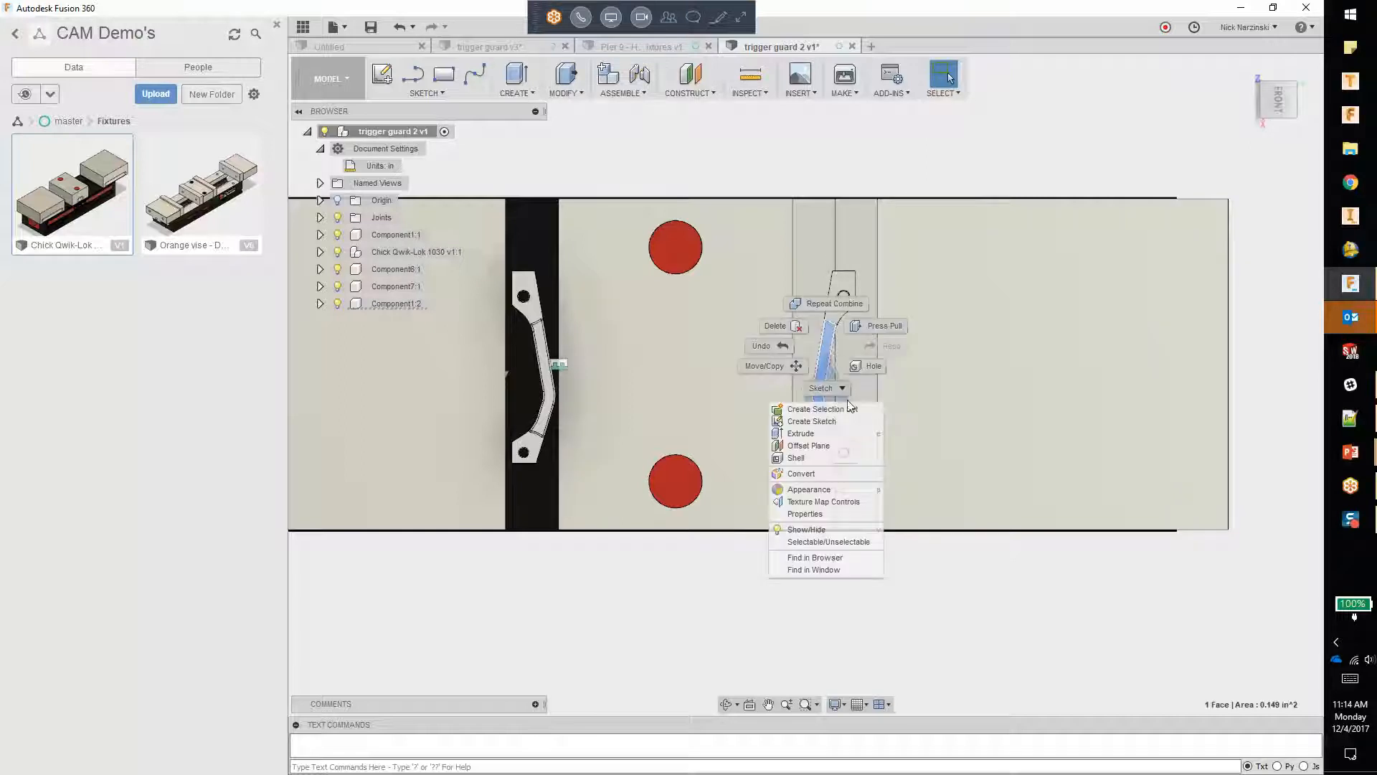
left_click(825, 529)
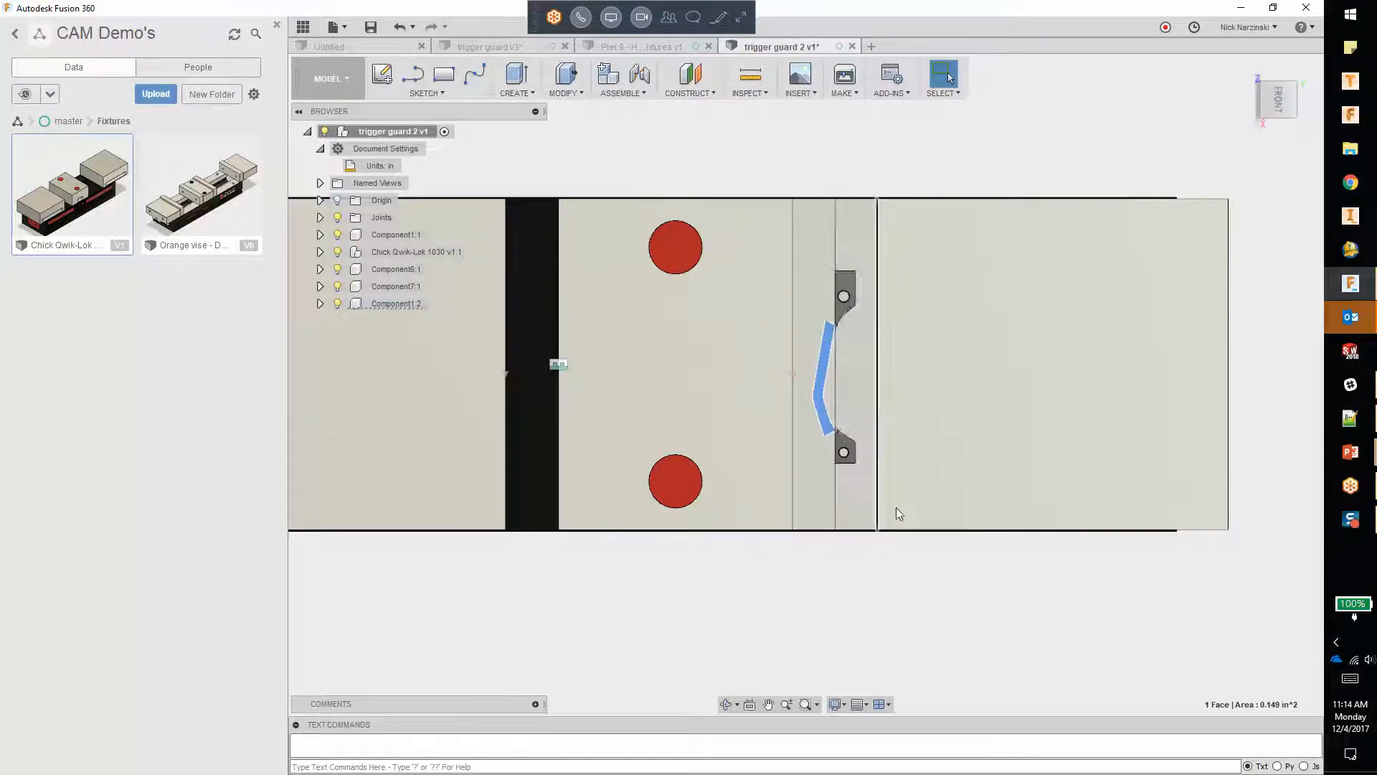
middle_click_drag(919, 557, 928, 430, "shift")
left_click(910, 677)
middle_click_drag(887, 319, 892, 347, "shift")
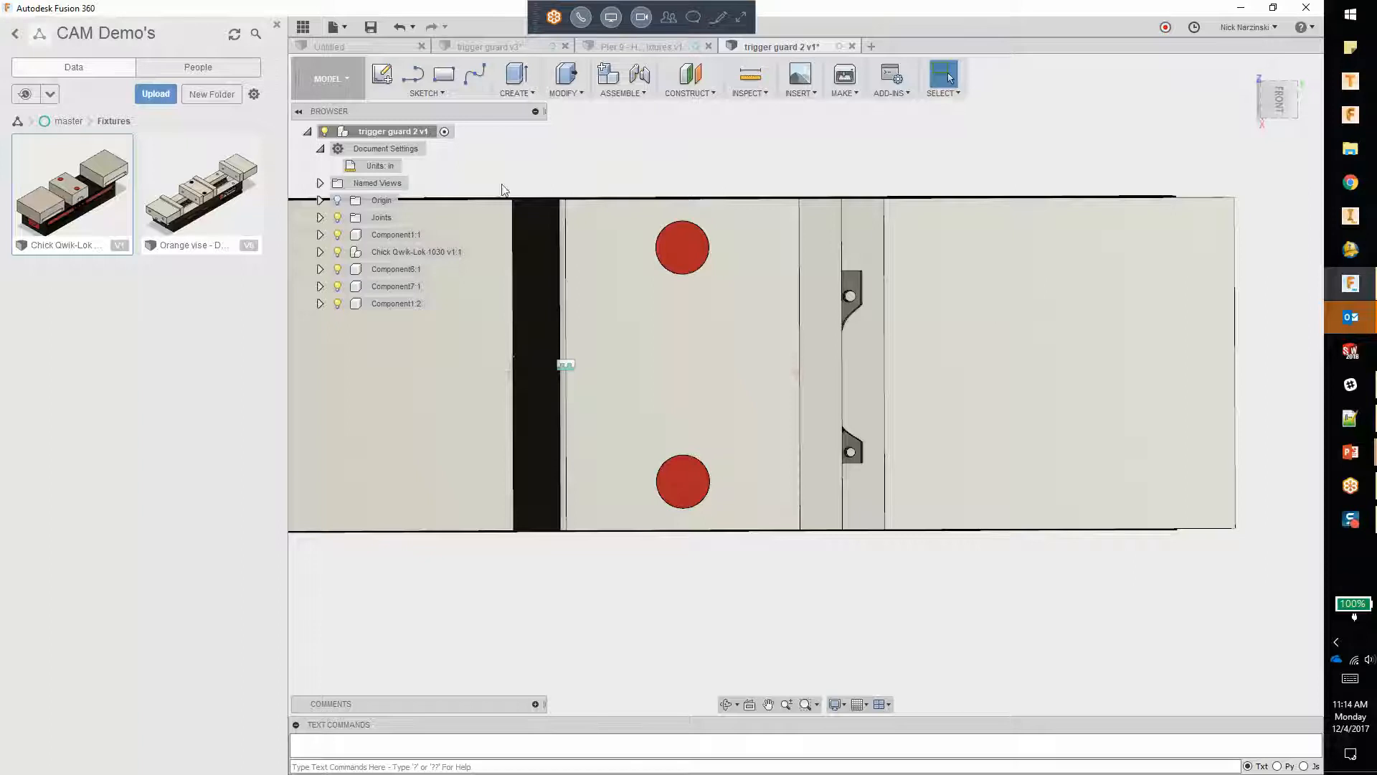
left_click(321, 236)
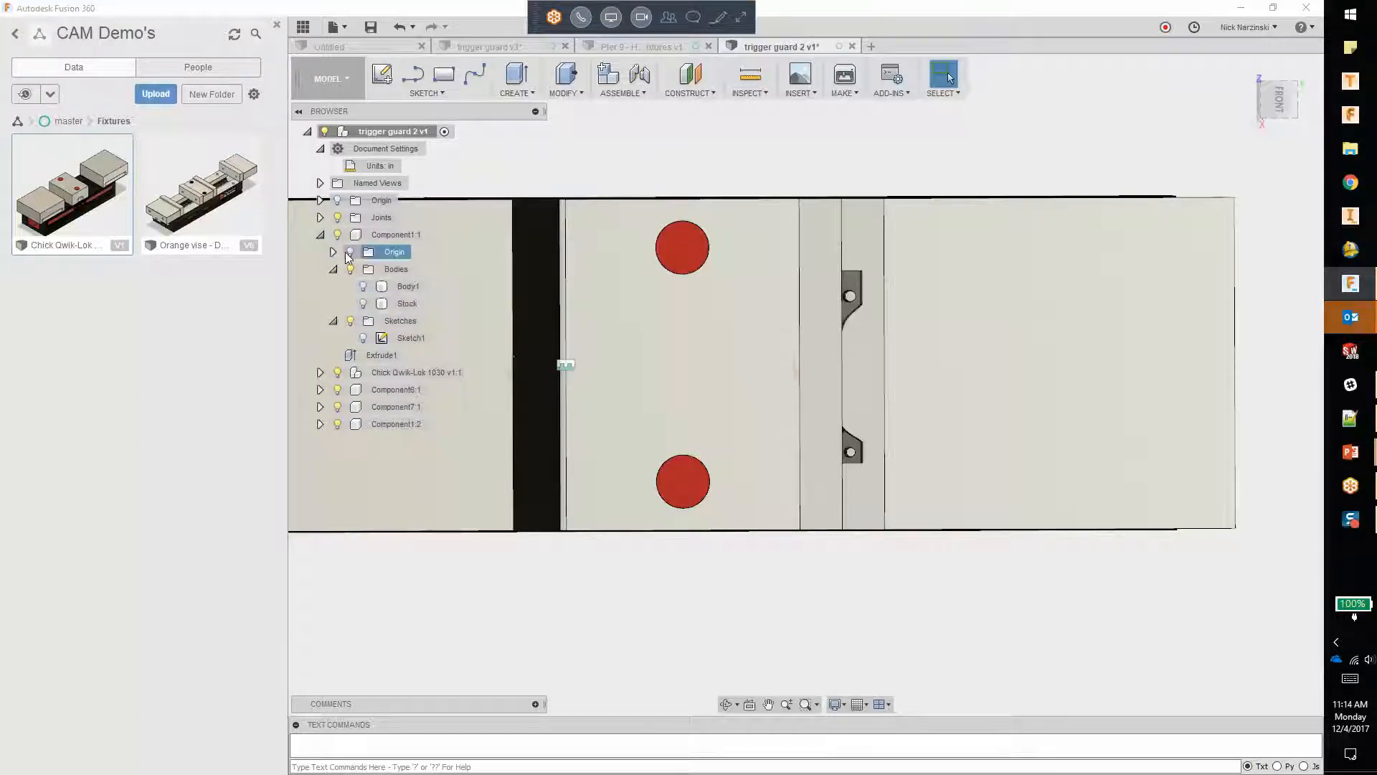
left_click(350, 269)
left_click(333, 269)
middle_click_drag(925, 349, 825, 204, "shift")
Step: Cut the copied trigger guard body out of the jaw plate beside the center block with Combine, keeping the tool body
left_click(580, 98)
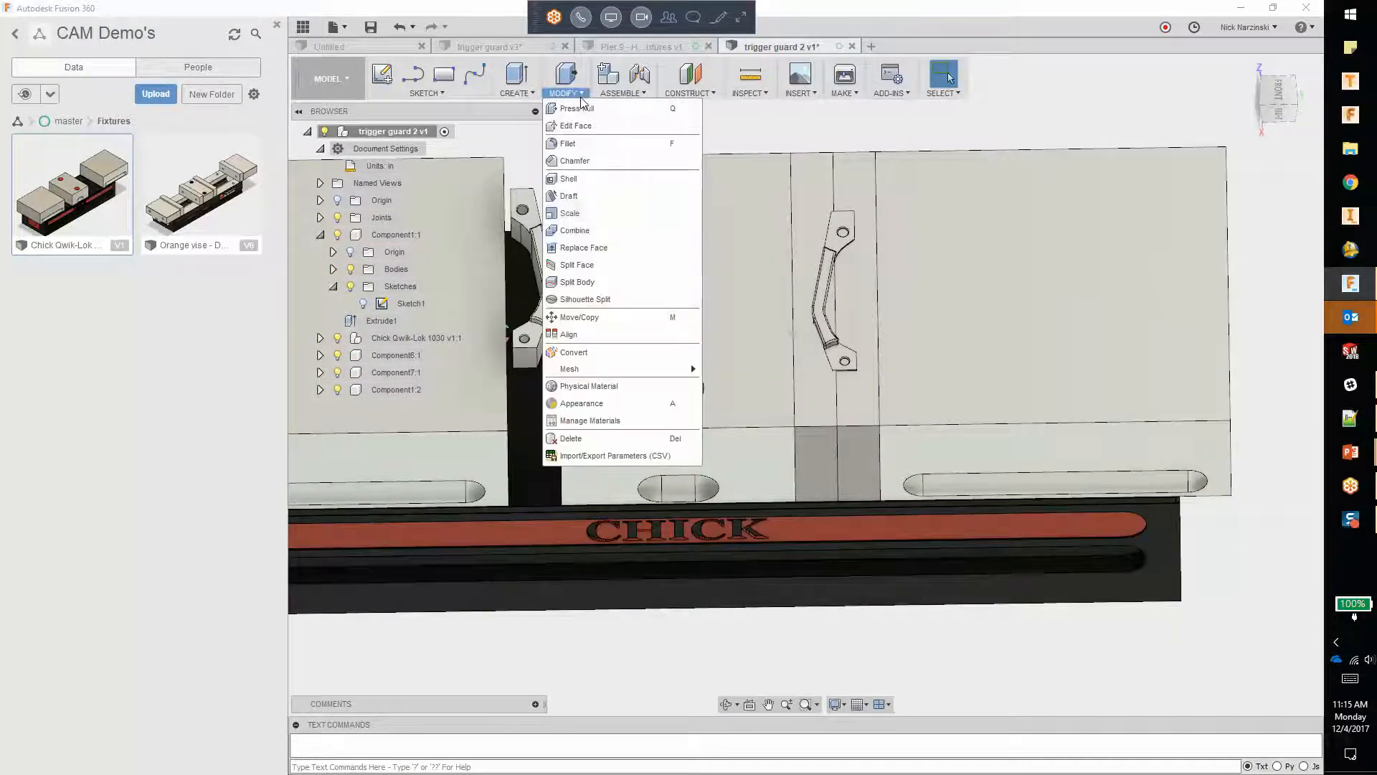
left_click(575, 230)
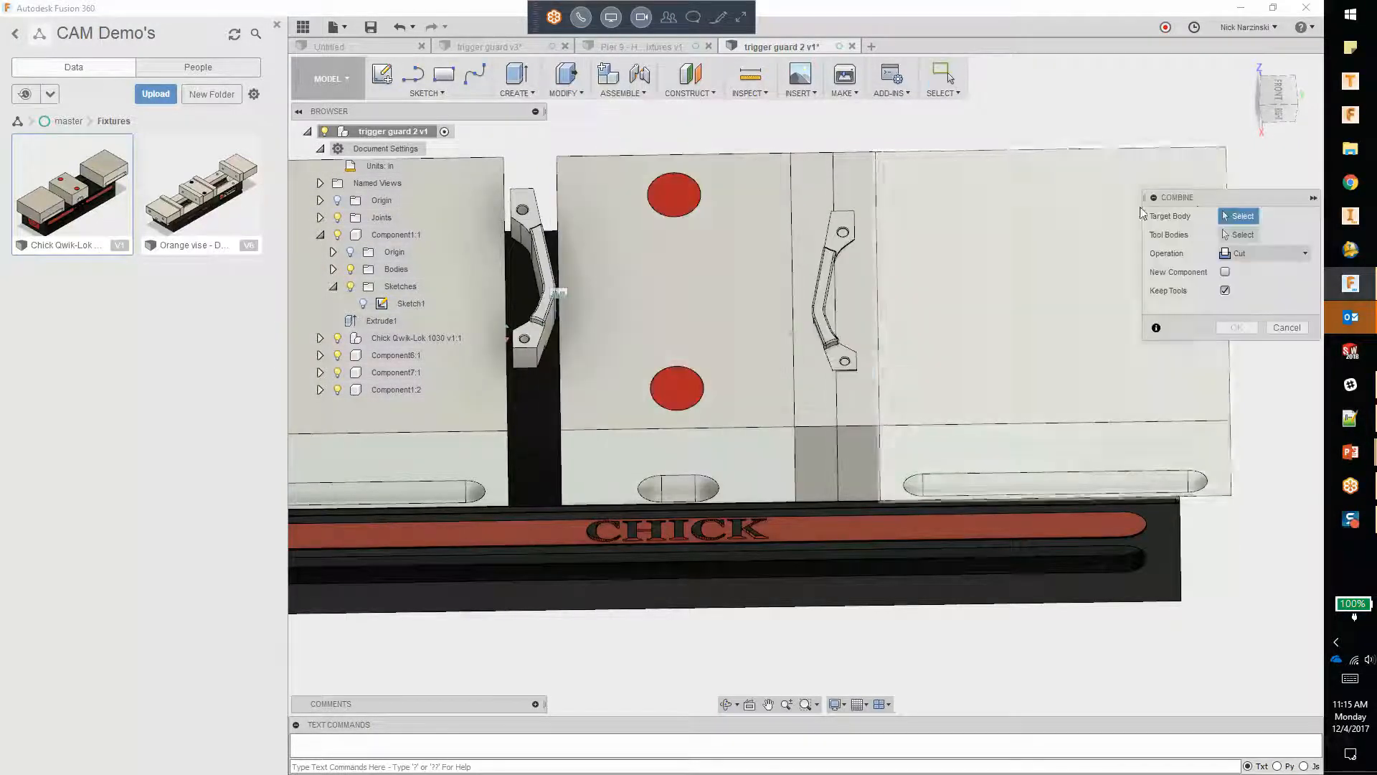
left_click(803, 191)
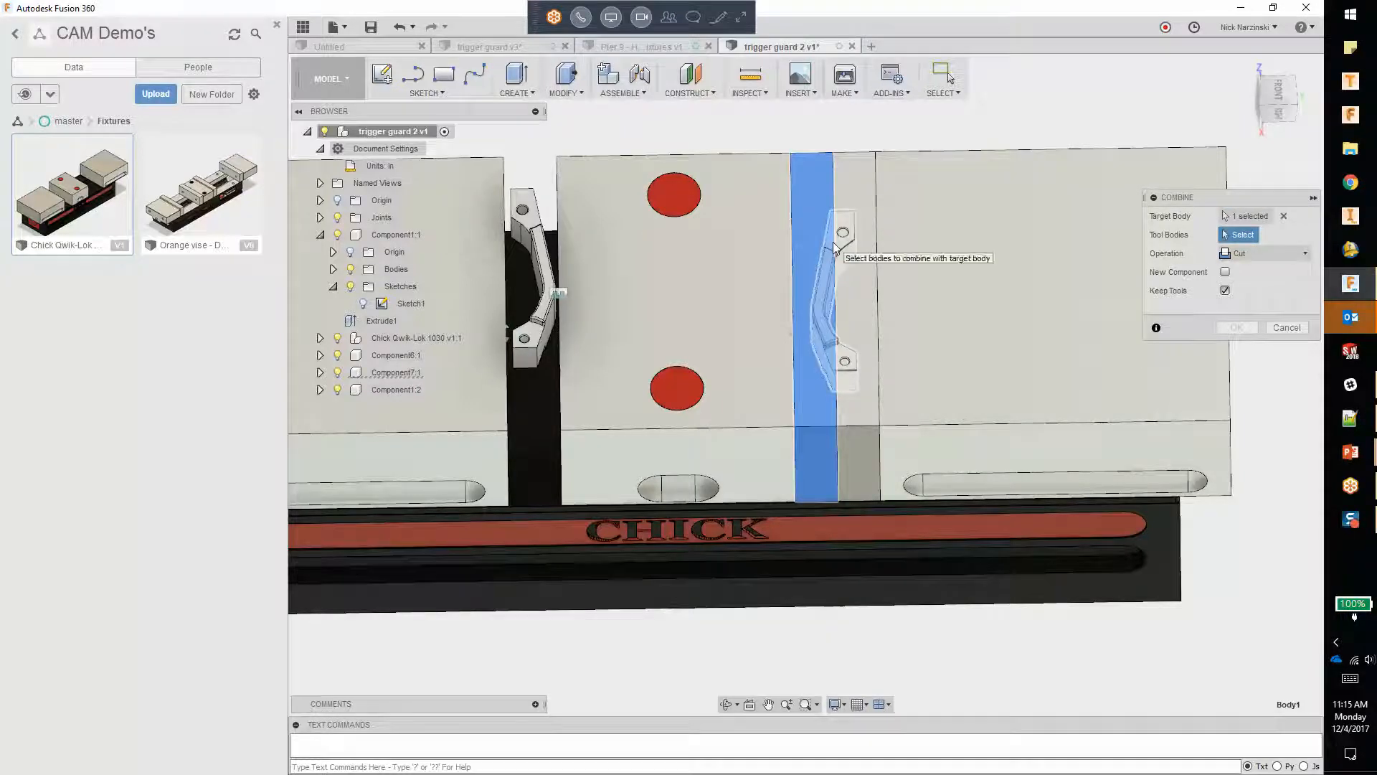
left_click(843, 257)
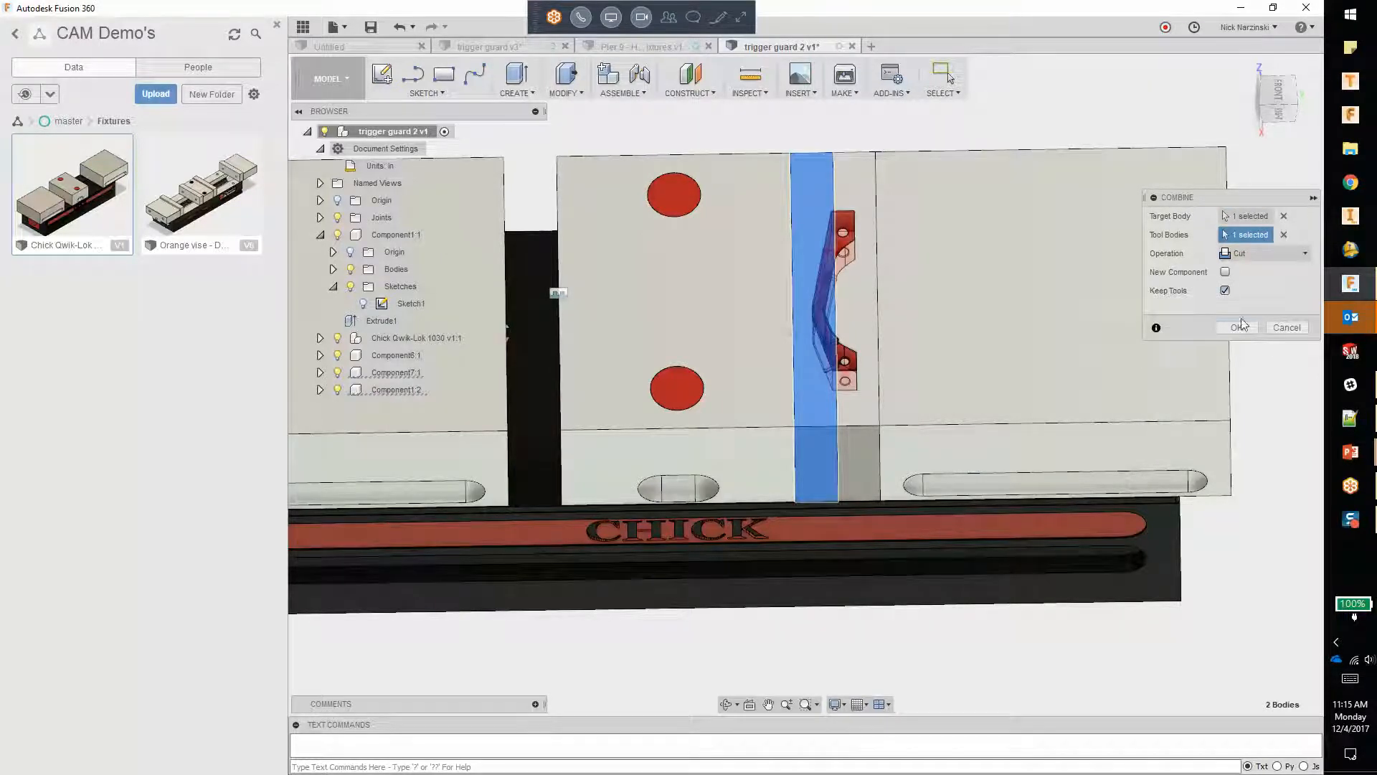
left_click(1238, 328)
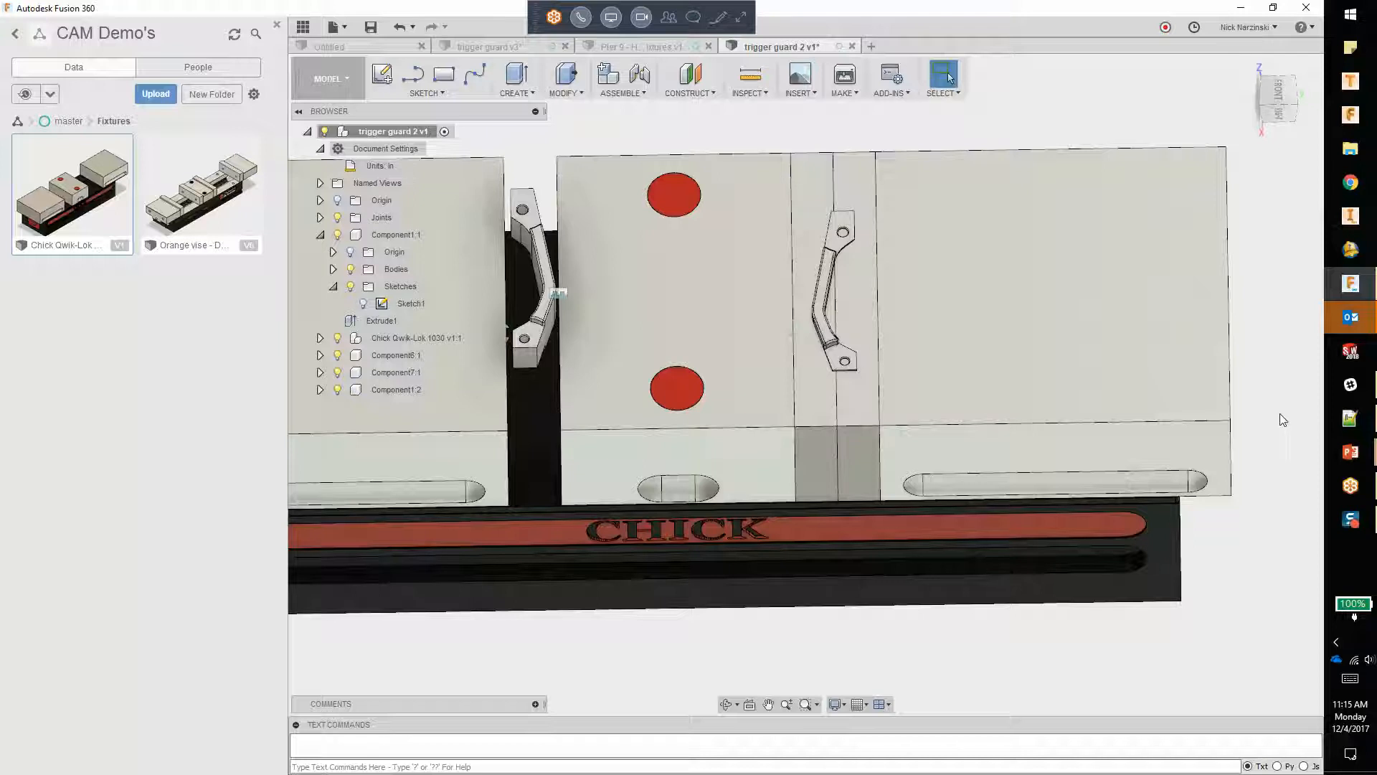
scroll(1130, 311, "down", 4)
mouse_move(1101, 344)
left_mouse_down()
mouse_move(1106, 292)
mouse_move(1061, 289)
mouse_move(1096, 313)
mouse_move(1090, 354)
left_mouse_up()
key("Escape")
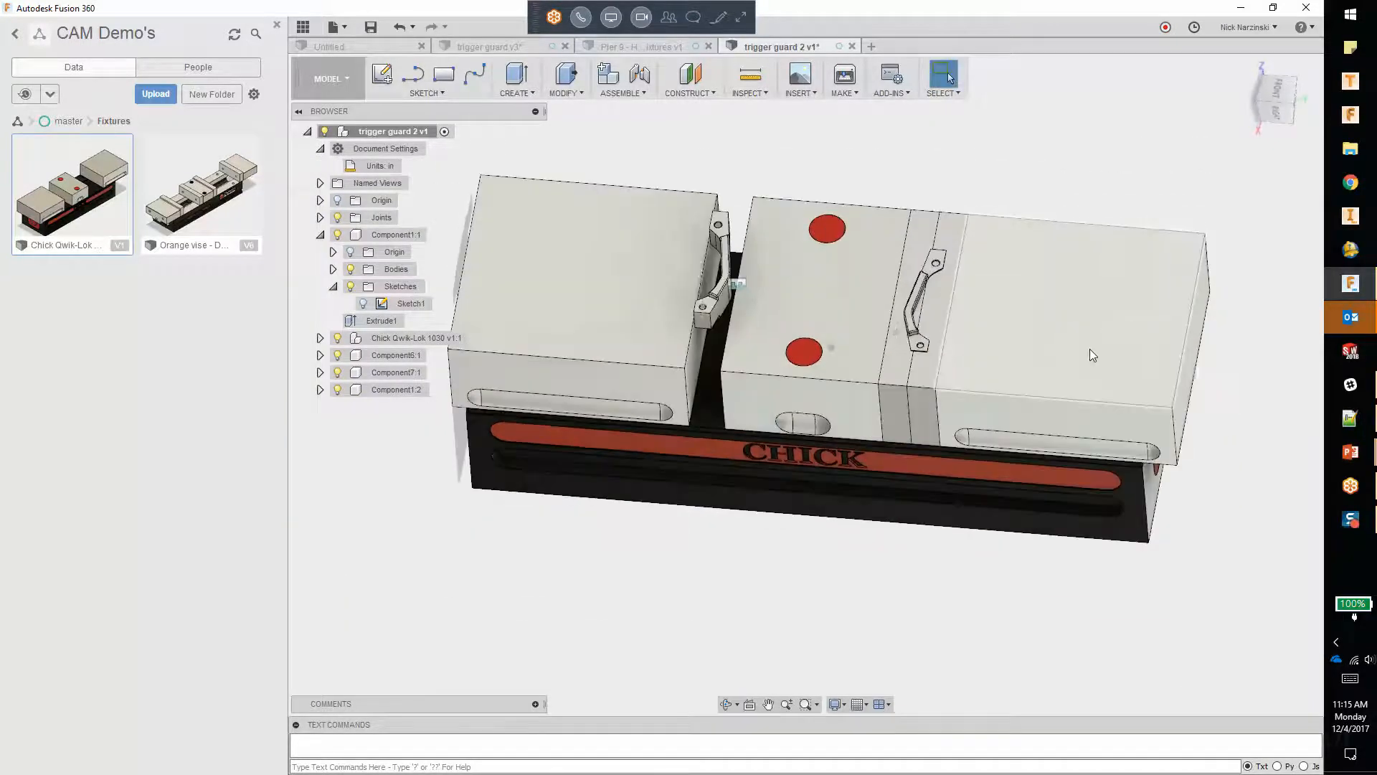
Step: Isolate the Component6 jaw plate and turn it so the two pockets in its inner face can be inspected
right_click(953, 231)
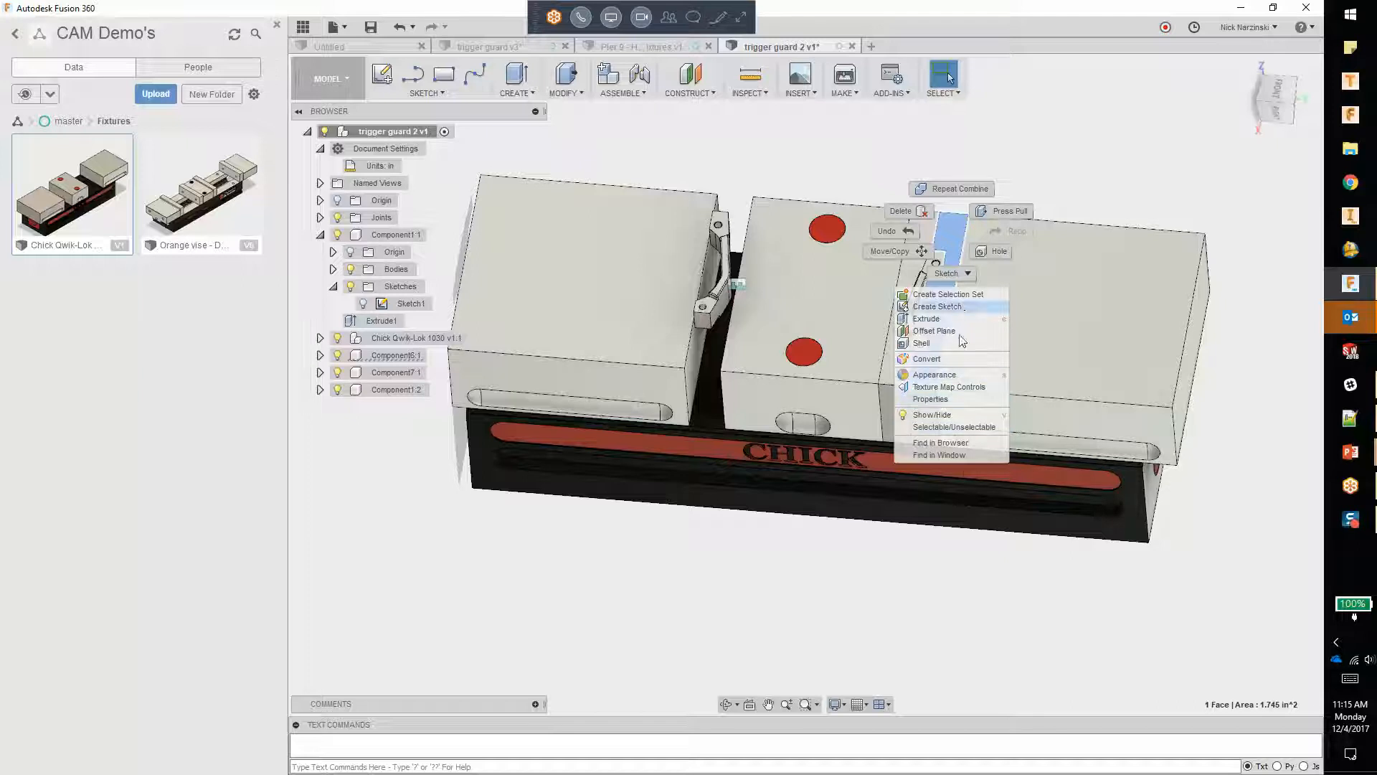
left_click(914, 577)
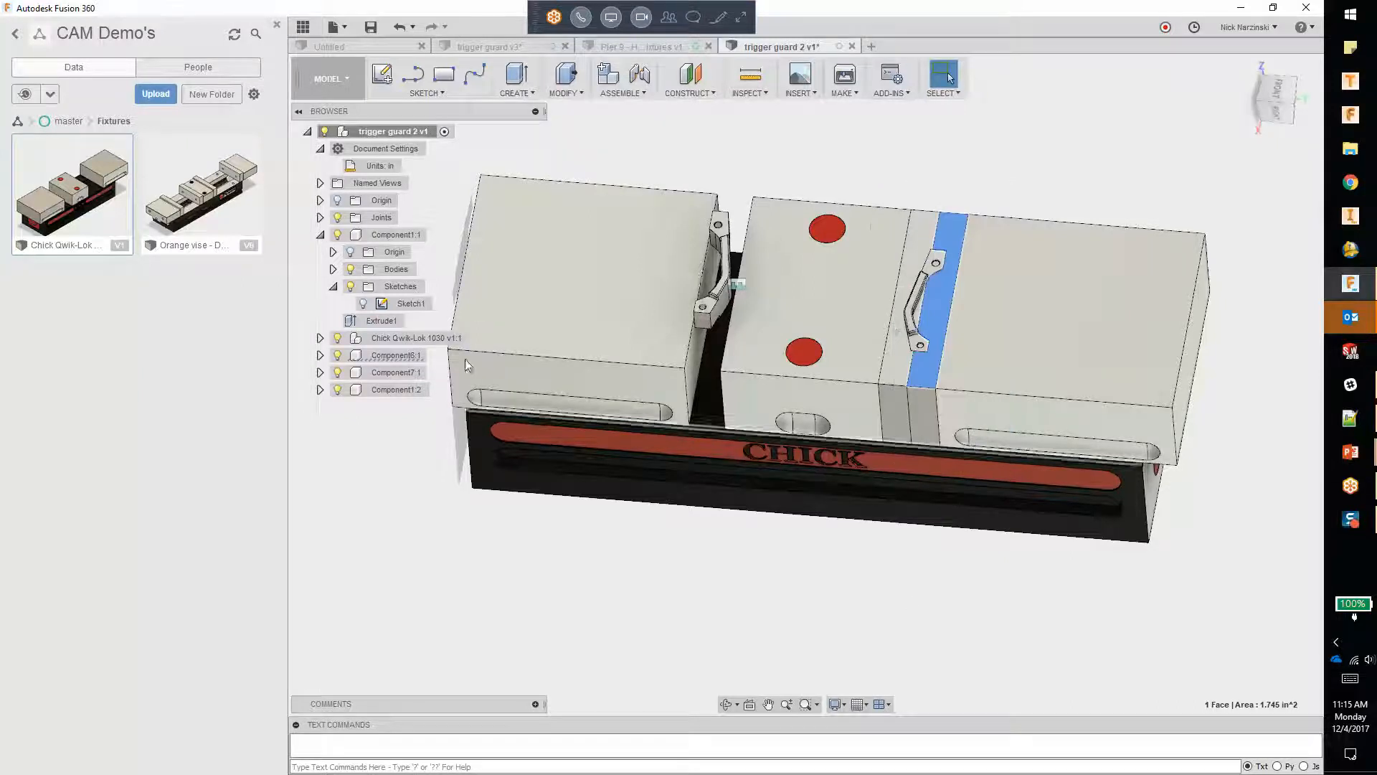
left_click(372, 356)
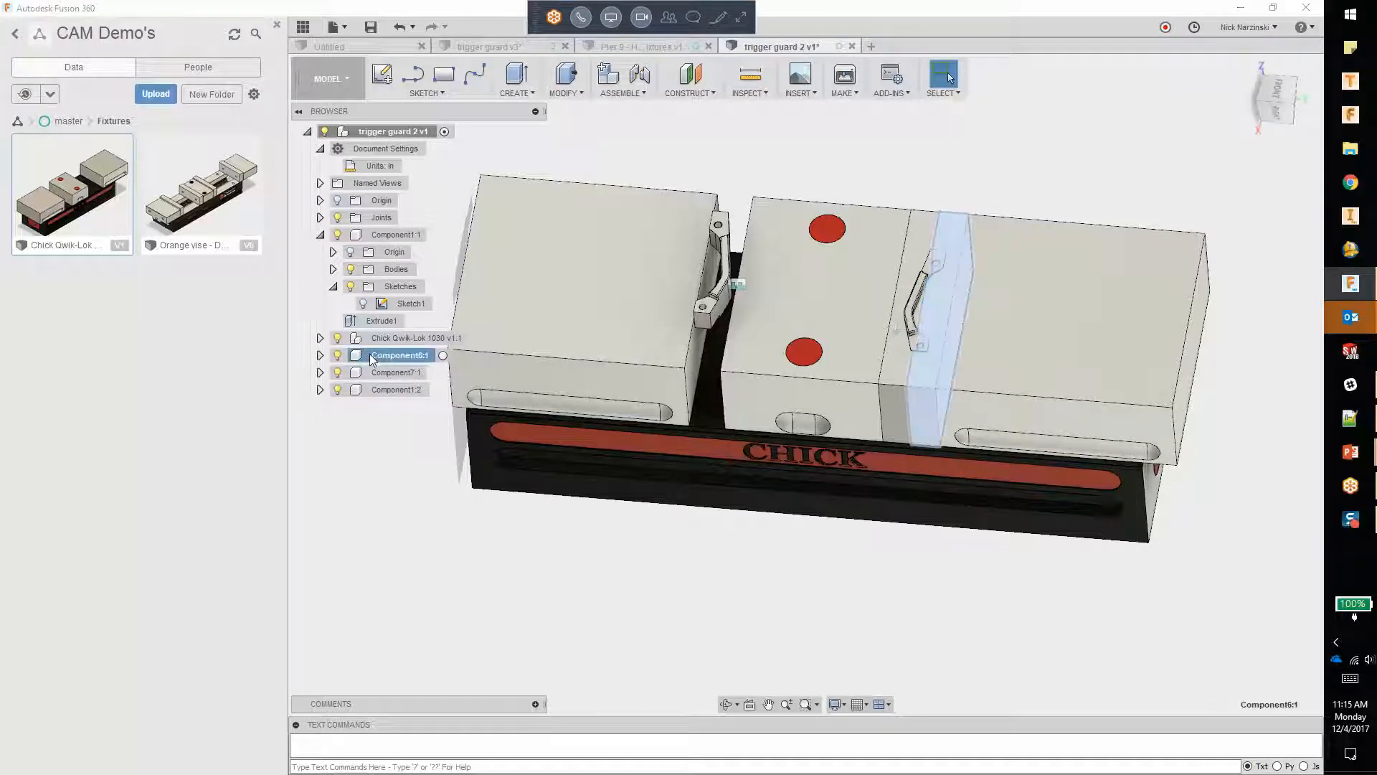
right_click(370, 356)
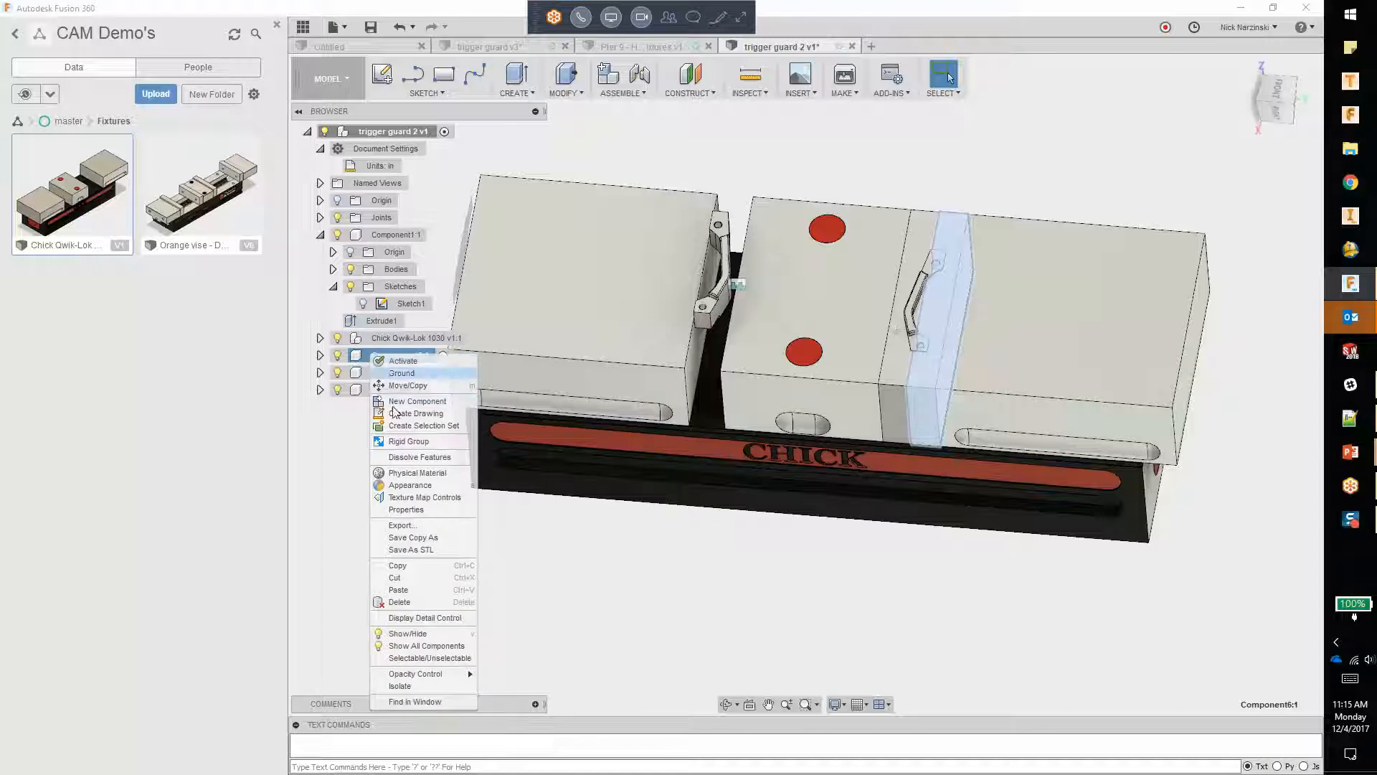
left_click(406, 687)
middle_click_drag(830, 502, 1110, 522, "shift")
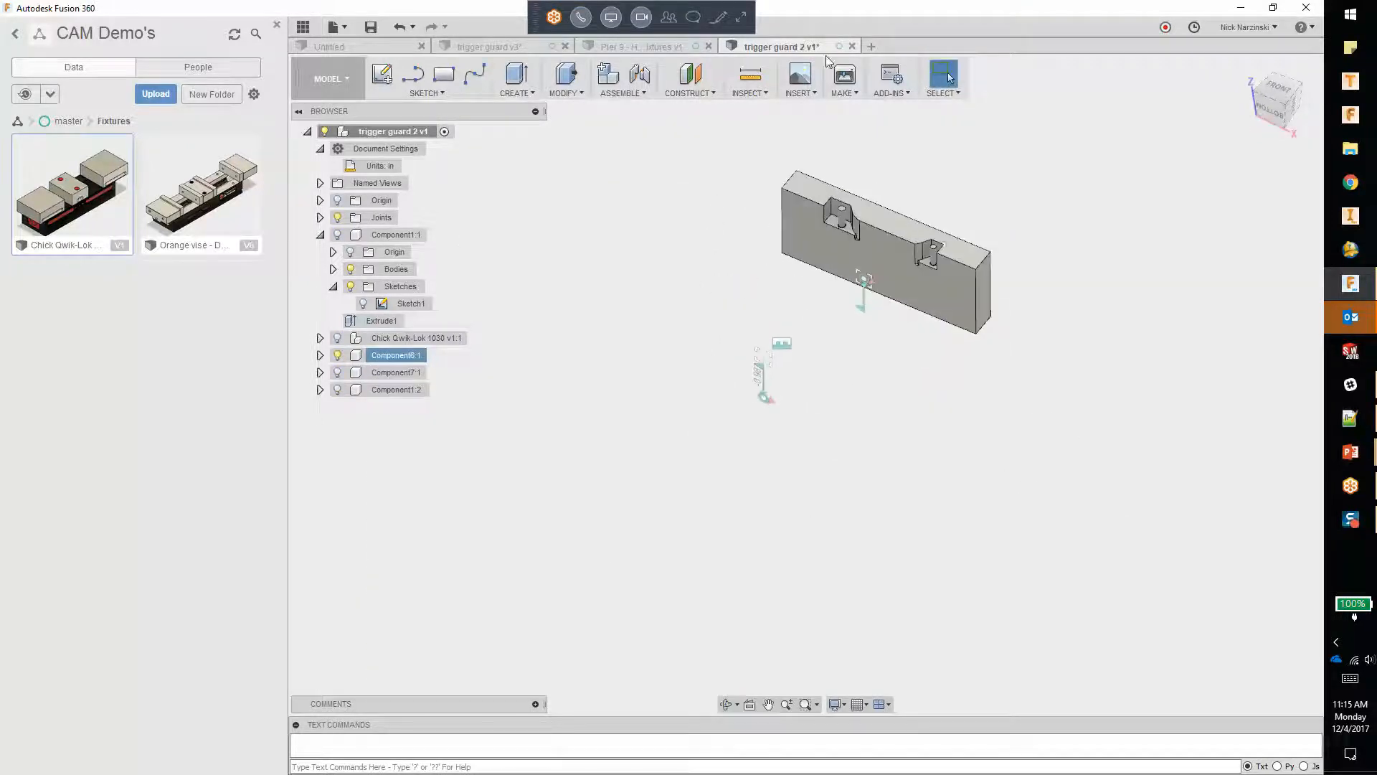
scroll(889, 234, "up", 10)
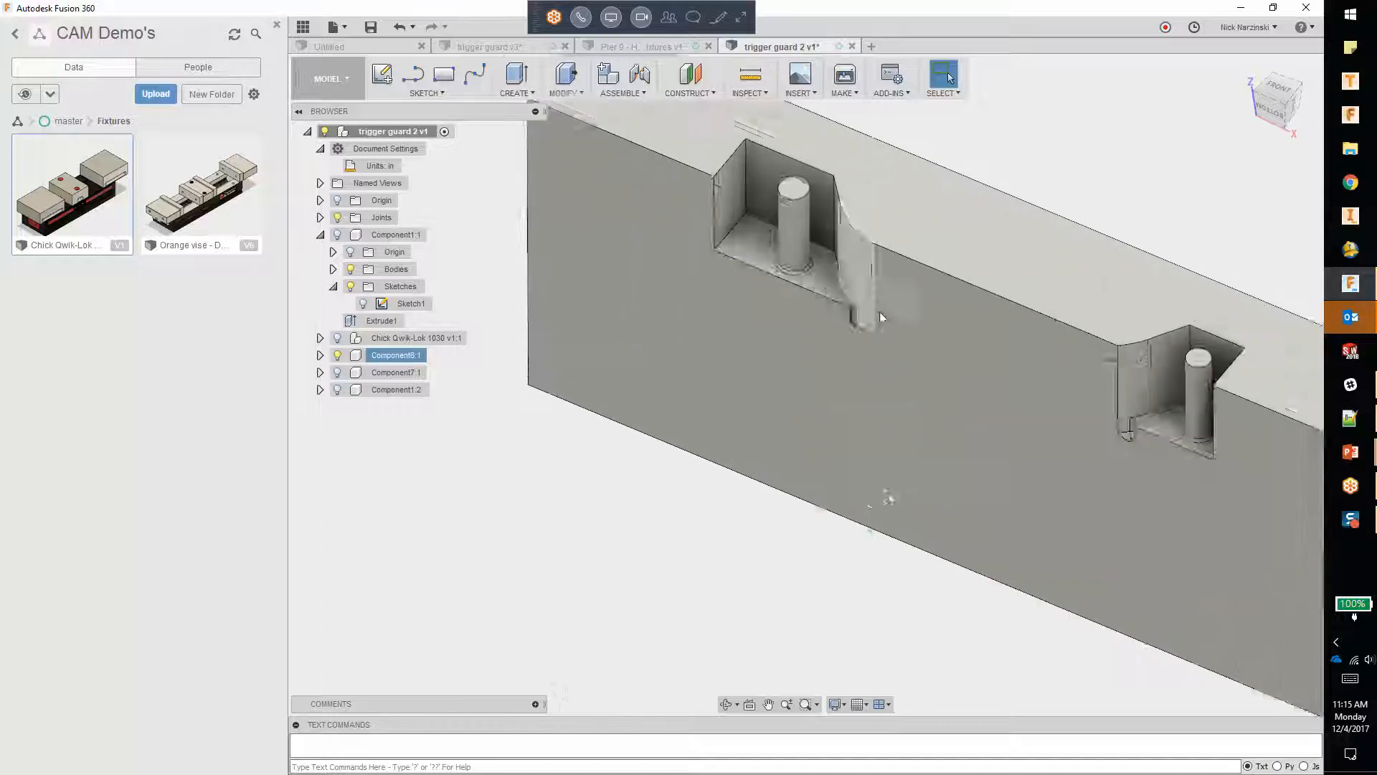
scroll(846, 329, "down", 6)
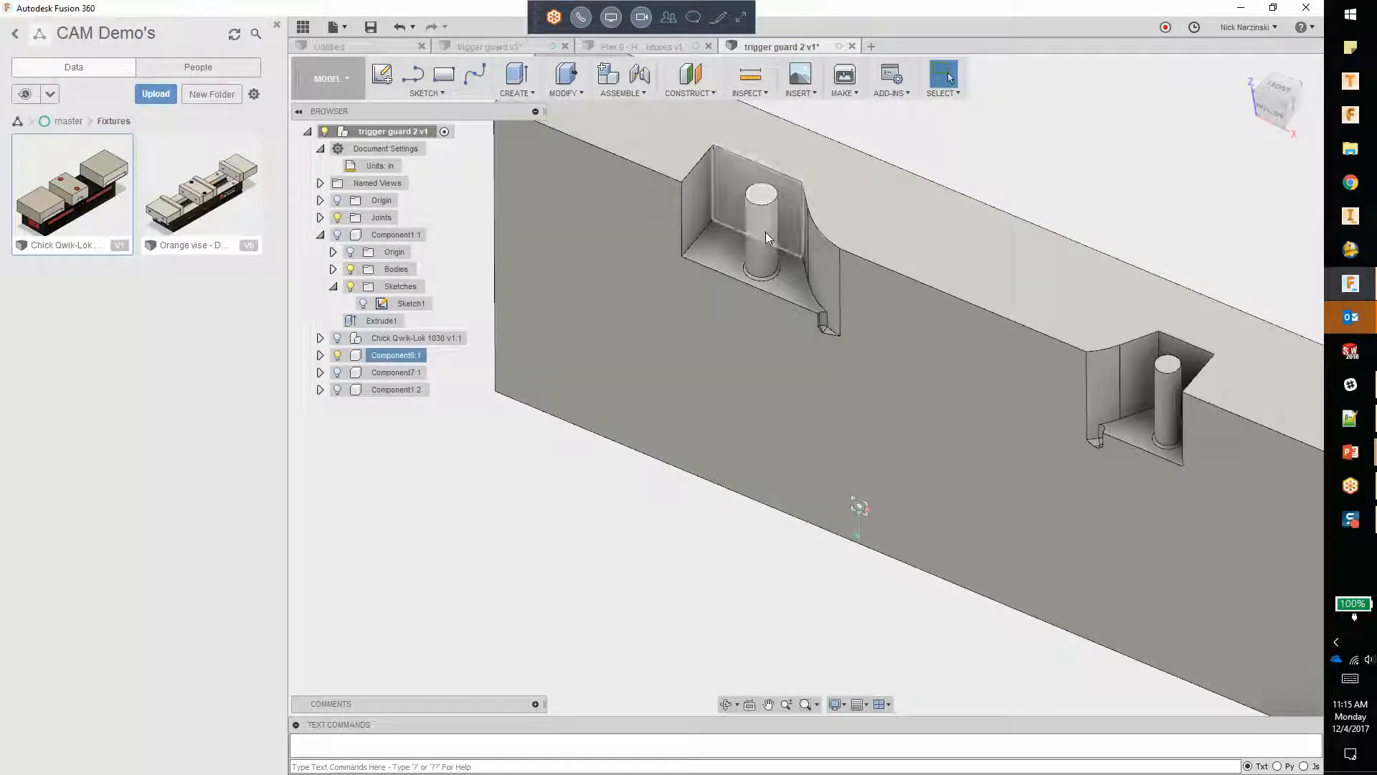
Step: Delete the round pins standing in both pockets of the Component6 jaw plate, including the faces at their bases
left_click(769, 247)
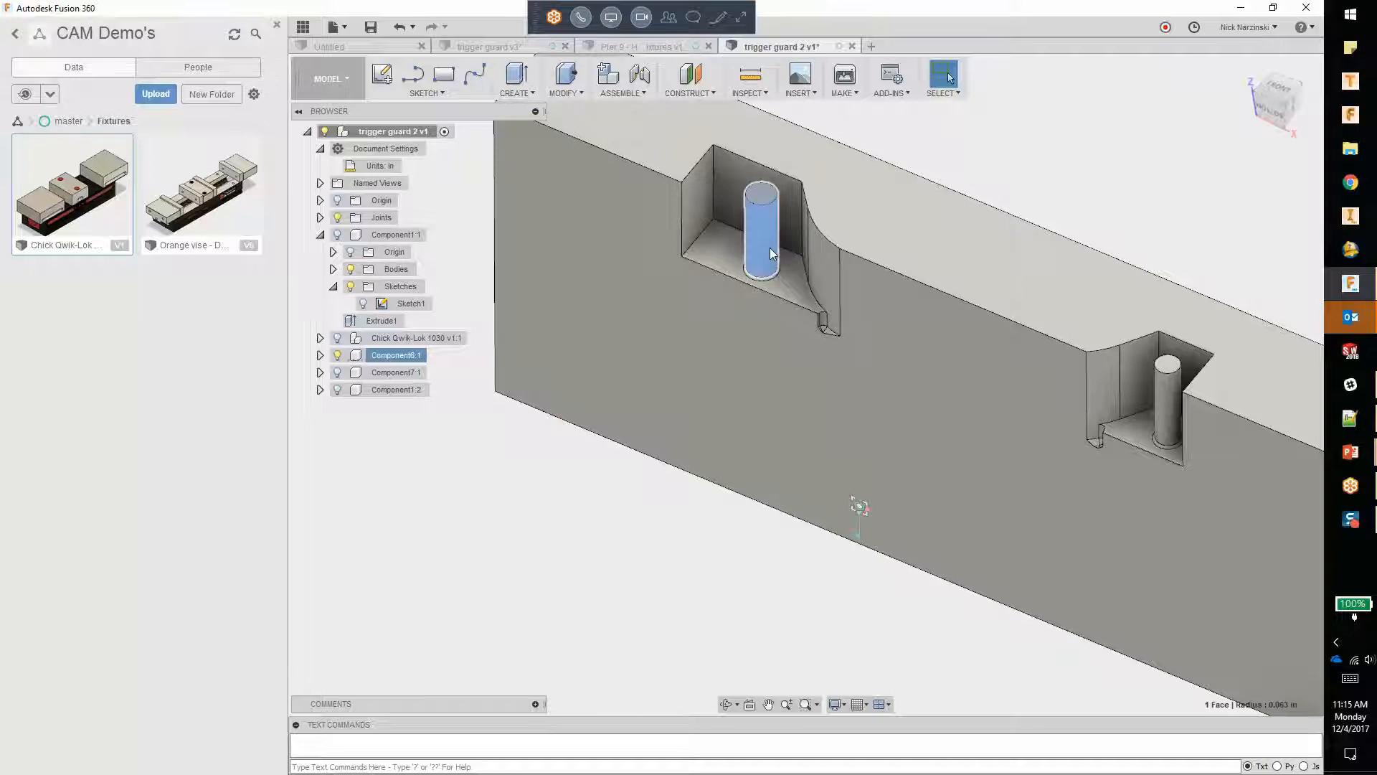
key("Delete")
scroll(766, 268, "up", 5)
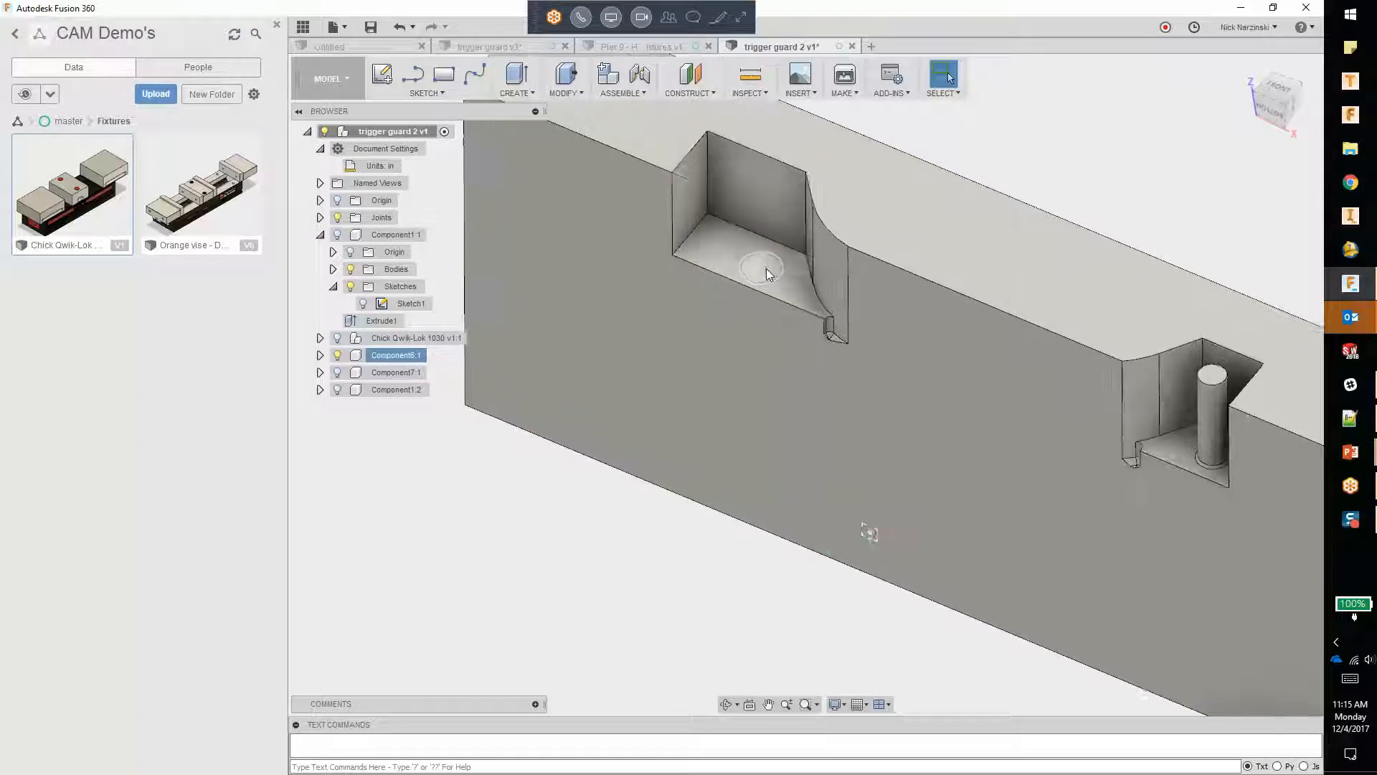
scroll(771, 277, "down", 4)
left_click(1156, 459)
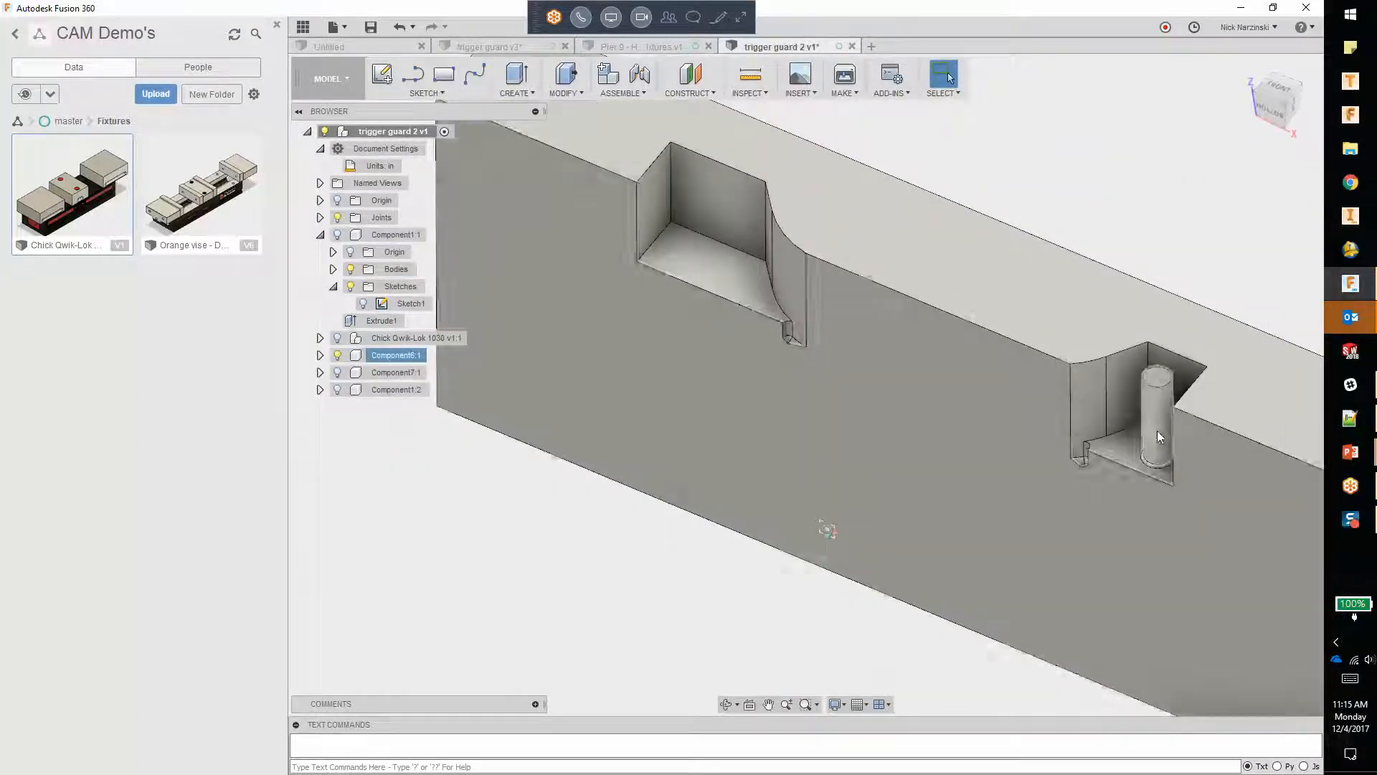
key("Delete")
scroll(1154, 466, "up", 2)
left_click(1156, 462)
scroll(1156, 463, "up", 2)
key("Delete")
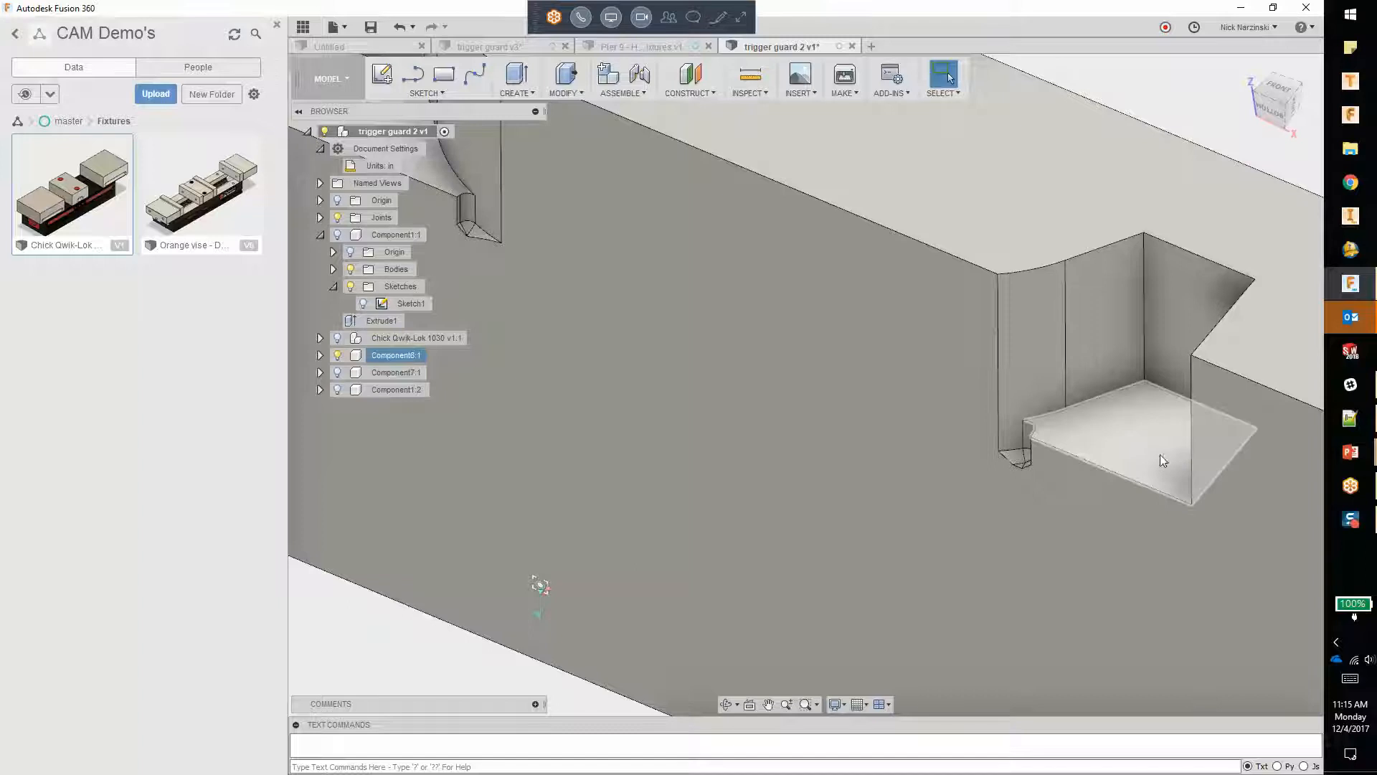
Step: Delete the small fillet faces at the bottom of the corner notch in the first pocket of Component6
scroll(1139, 459, "down", 4)
scroll(687, 317, "up", 5)
scroll(684, 317, "up", 2)
key("Delete")
left_click(671, 312)
key("Delete")
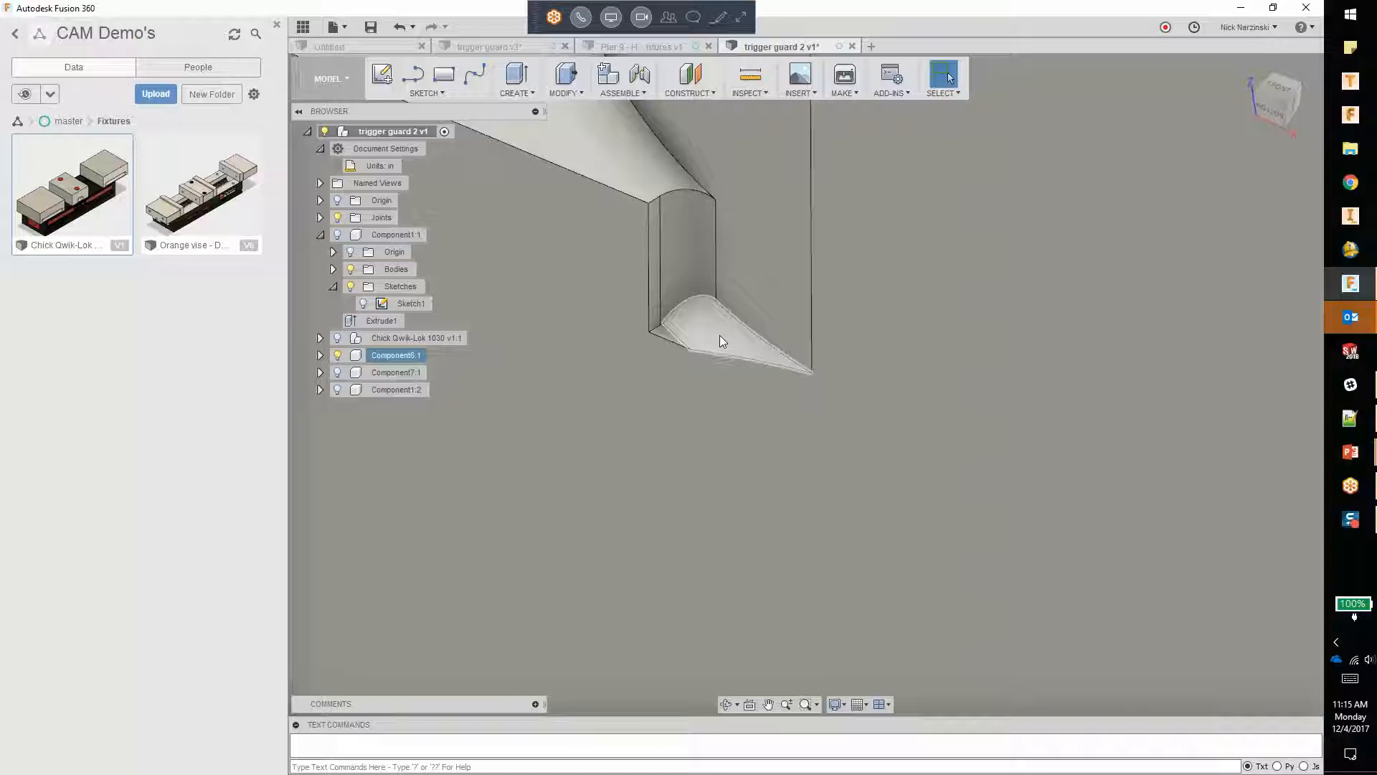
scroll(663, 333, "up", 3)
left_click(662, 329)
key("Delete")
scroll(662, 325, "down", 5)
scroll(639, 347, "down", 3)
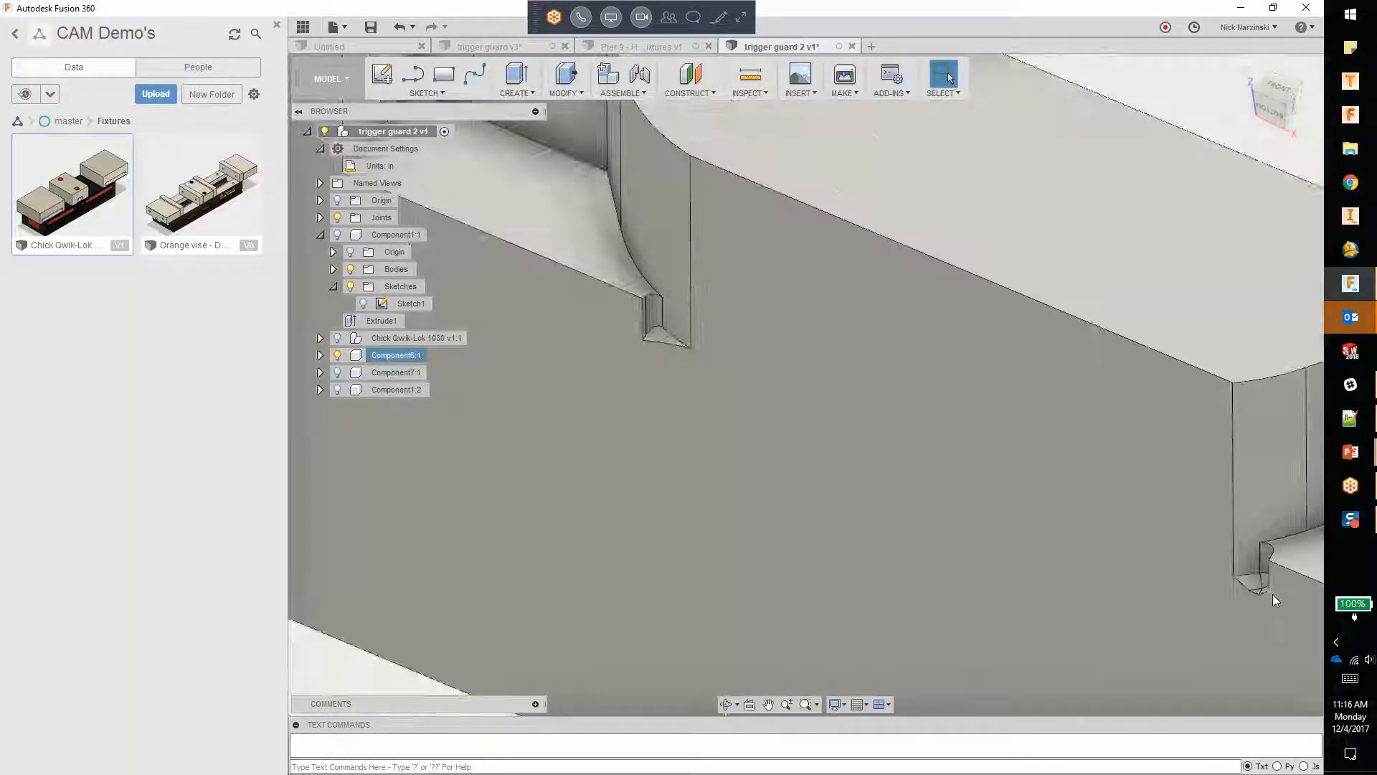
Step: Delete the matching small fillet faces in the corner notch of the second pocket of Component6
scroll(1266, 584, "up", 4)
left_click(1258, 546)
left_click(1255, 580, "ctrl")
key("Delete")
left_click(1267, 585)
key("Delete")
scroll(907, 452, "down", 6)
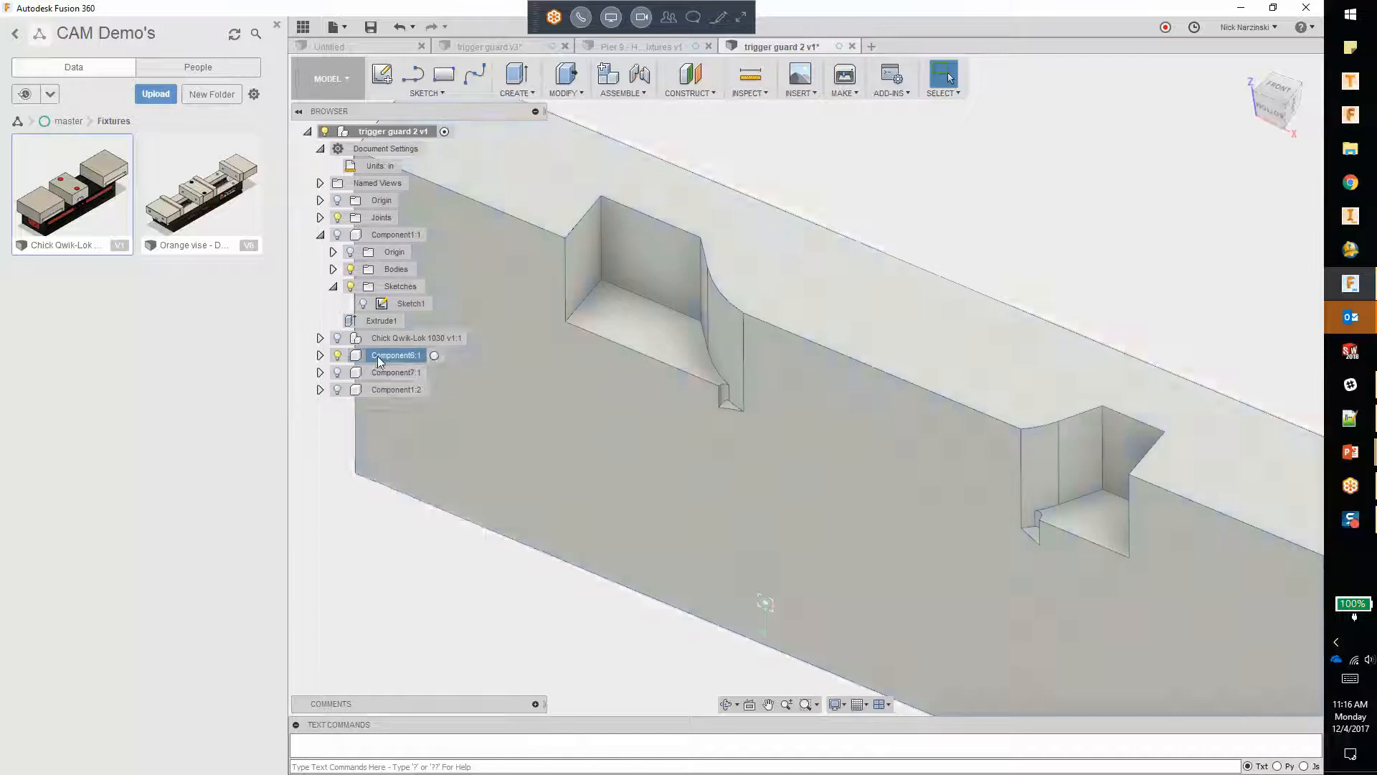
Step: Unisolate Component6, isolate the Component7 jaw plate instead, and orbit around its trigger guard pocket
right_click(380, 361)
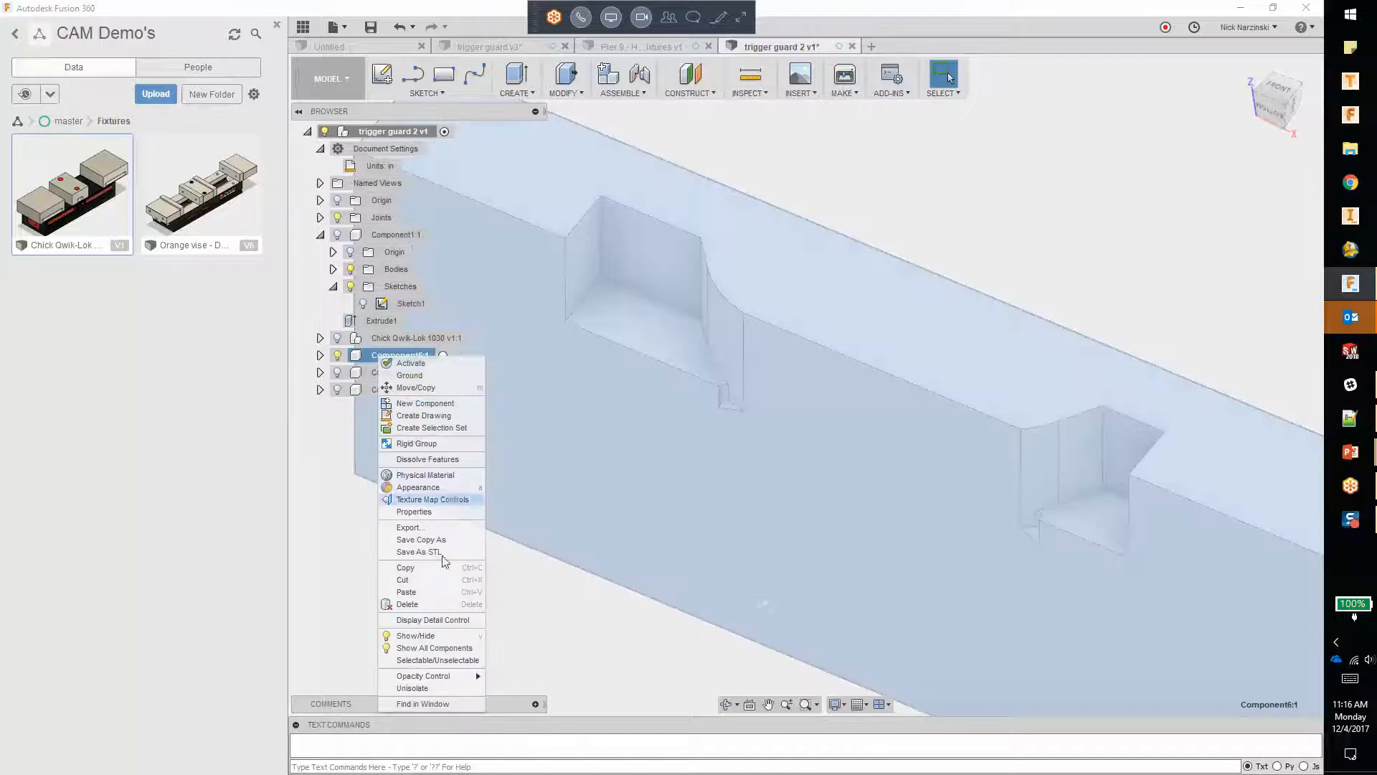
left_click(412, 687)
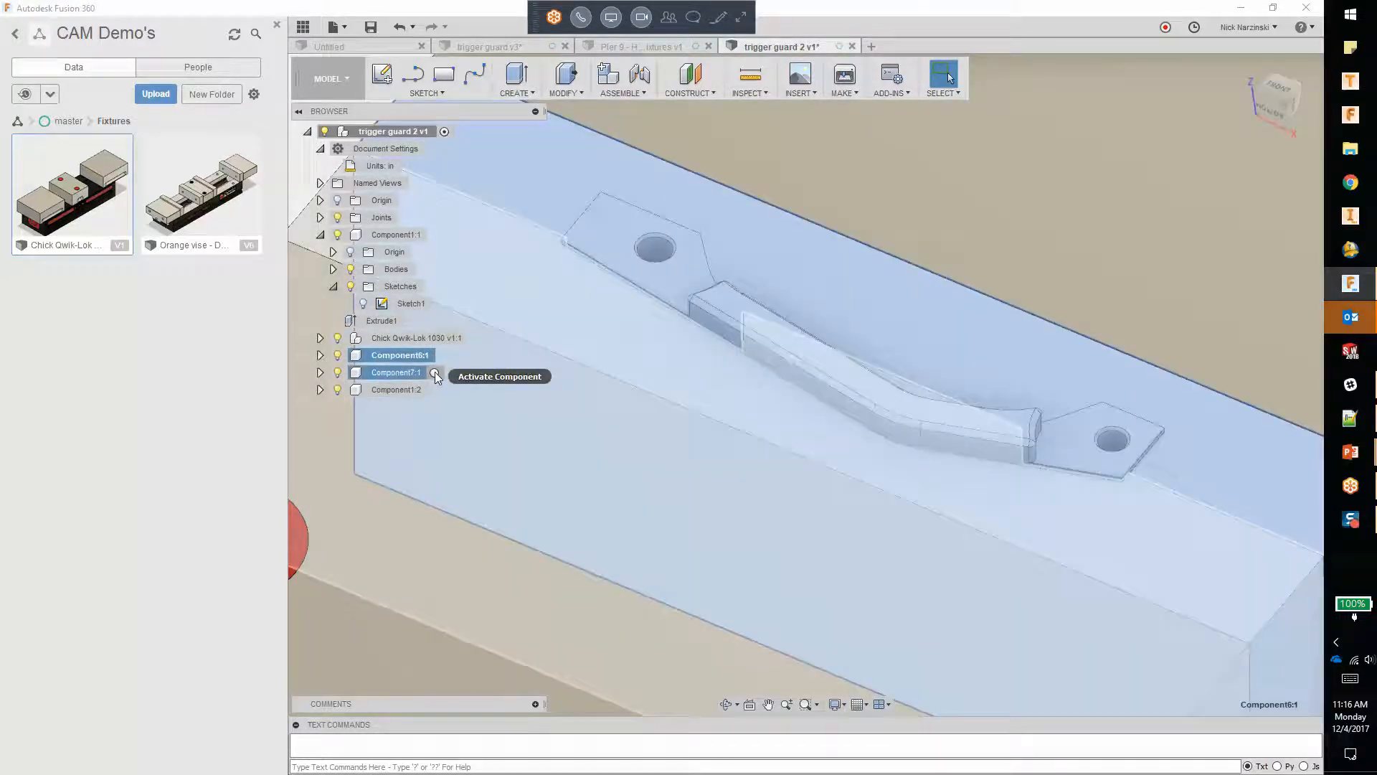
right_click(413, 372)
left_click(442, 733)
middle_click_drag(643, 467, 836, 358, "shift")
scroll(915, 413, "up", 3)
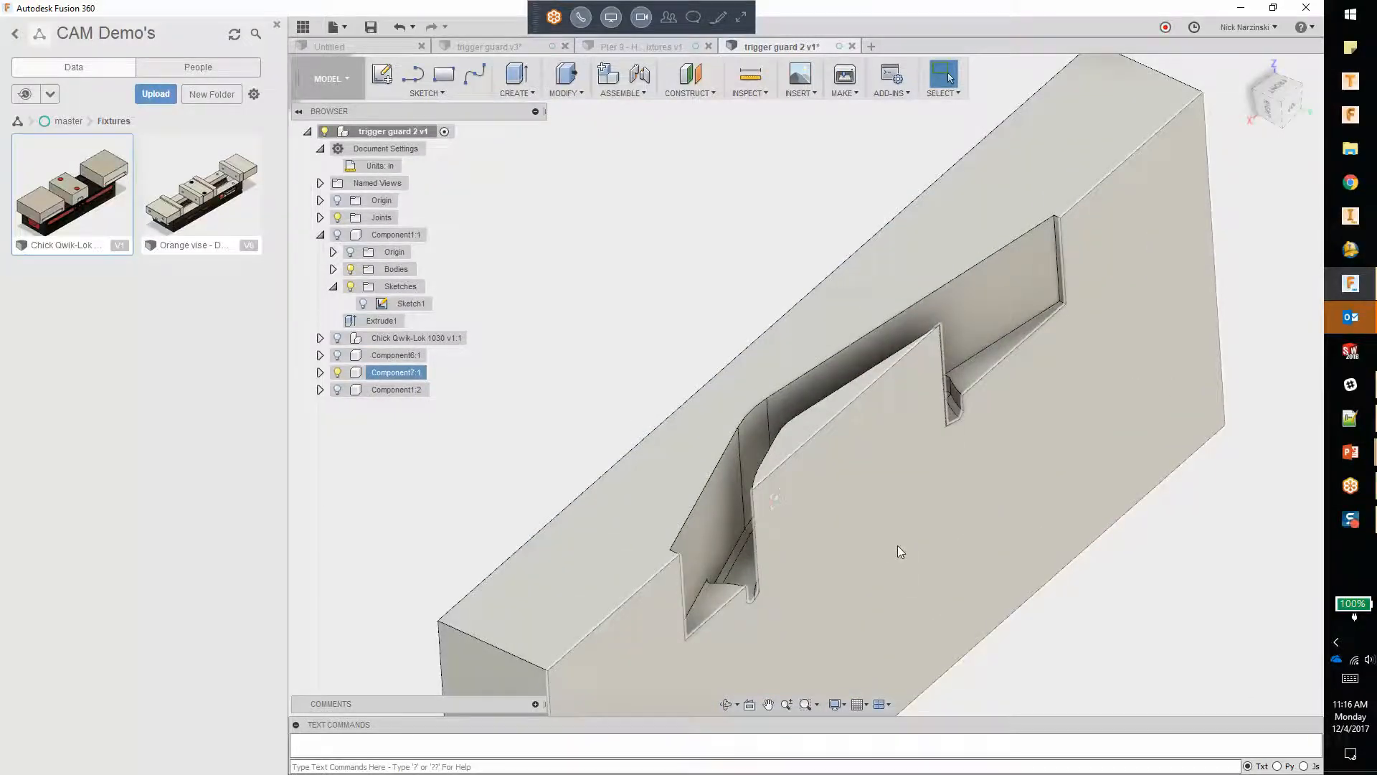
mouse_move(793, 559)
middle_mouse_down("shift")
mouse_move(787, 626)
mouse_move(793, 569)
mouse_move(764, 532)
mouse_move(784, 544)
mouse_move(781, 566)
mouse_move(782, 543)
middle_mouse_up("shift")
middle_click_drag(873, 370, 850, 362, "shift")
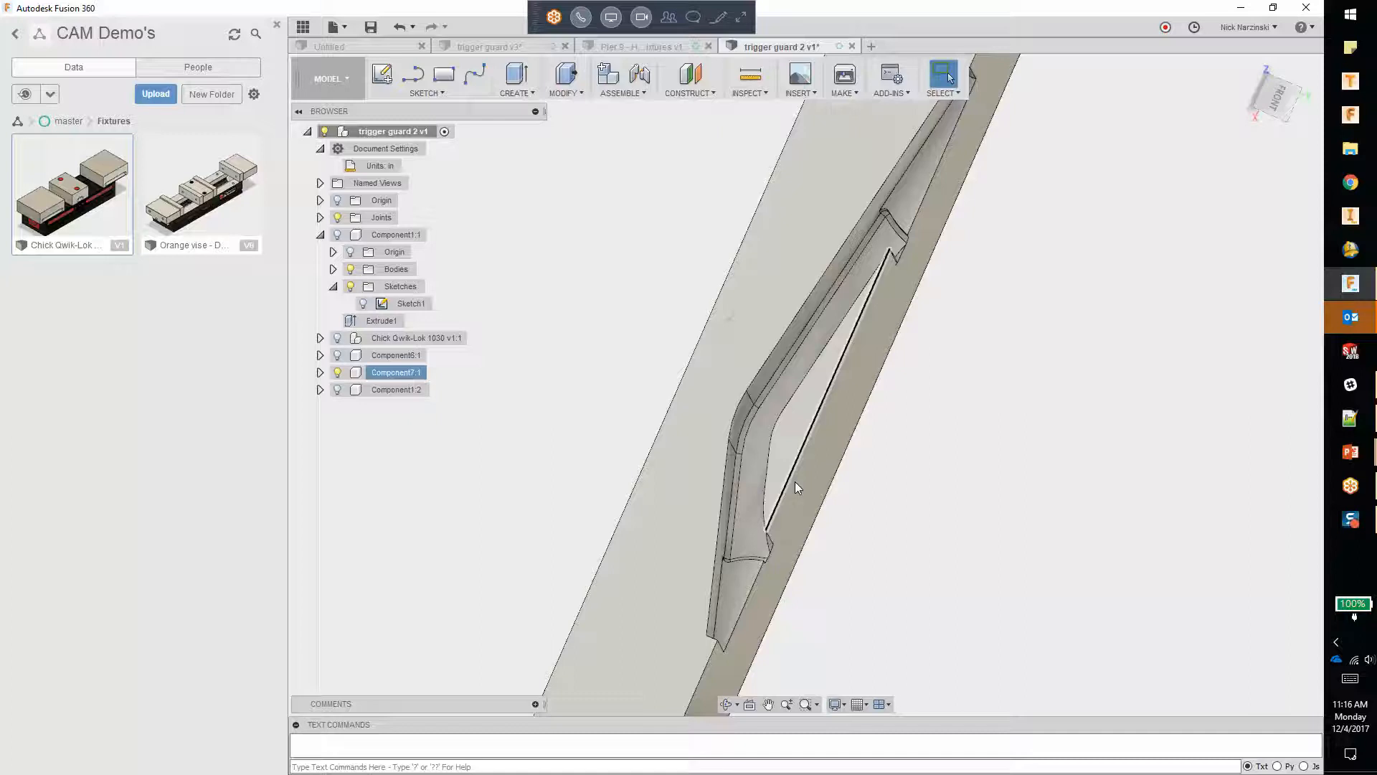
middle_click_drag(832, 508, 836, 434, "shift")
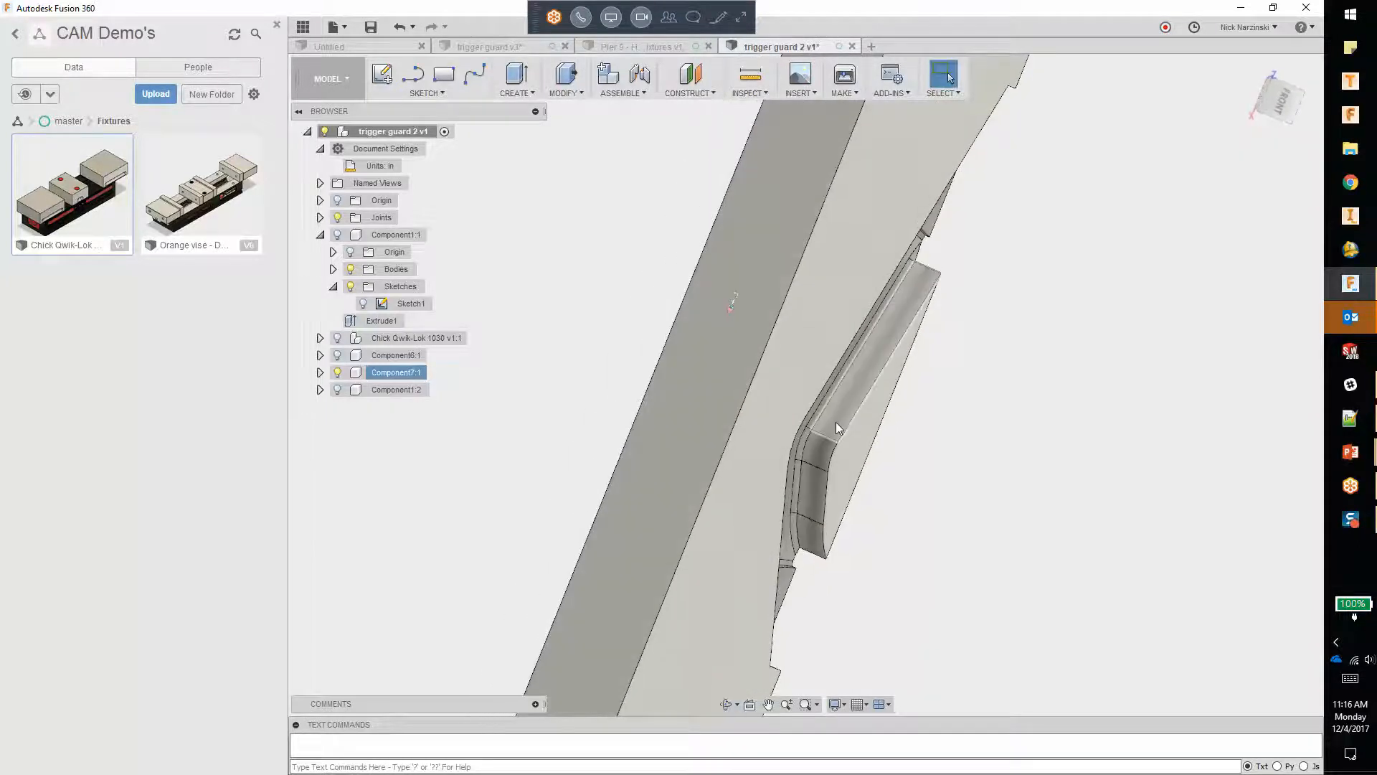
Step: Delete the outer faces of the tongue protruding from Component7, the leftover end tab, and the bend face on the pocket wall
left_click(837, 421)
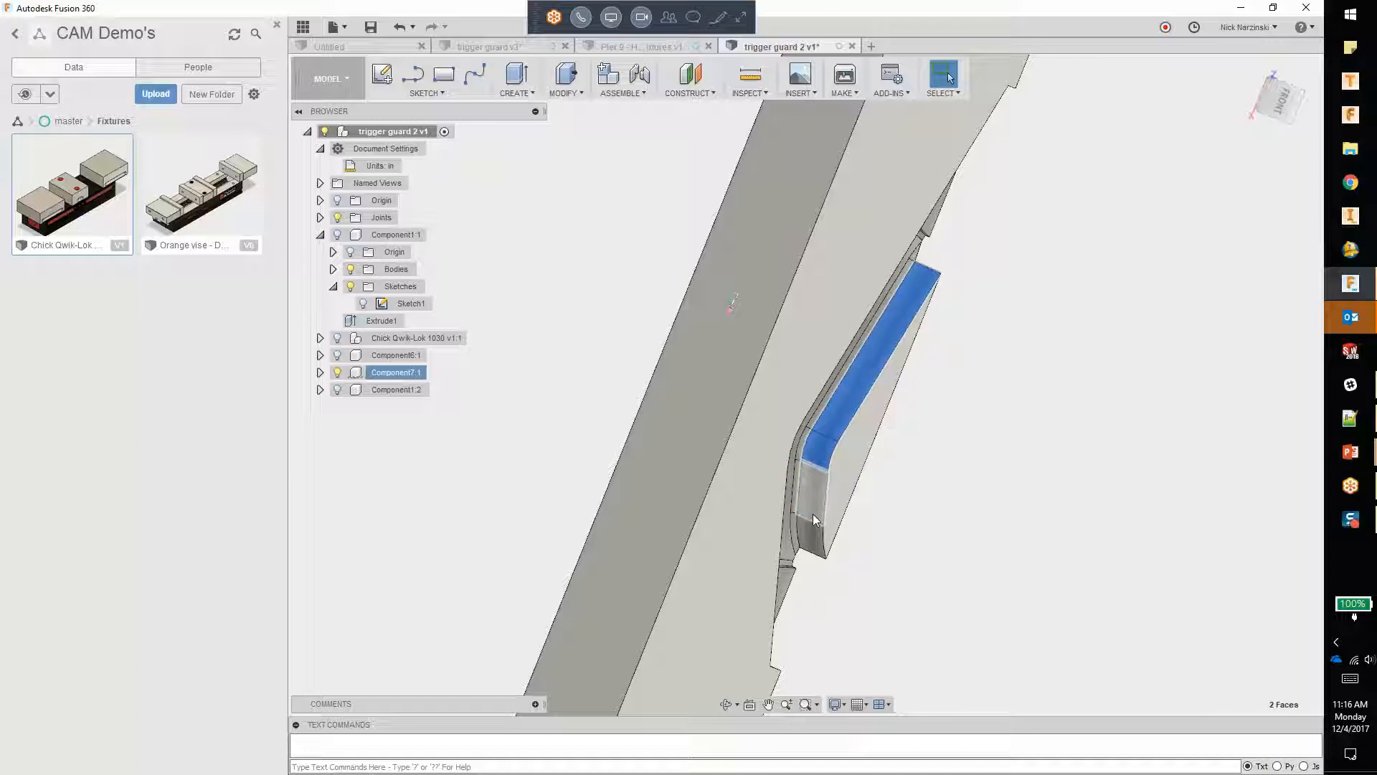
left_click(816, 532, "shift")
key("Delete")
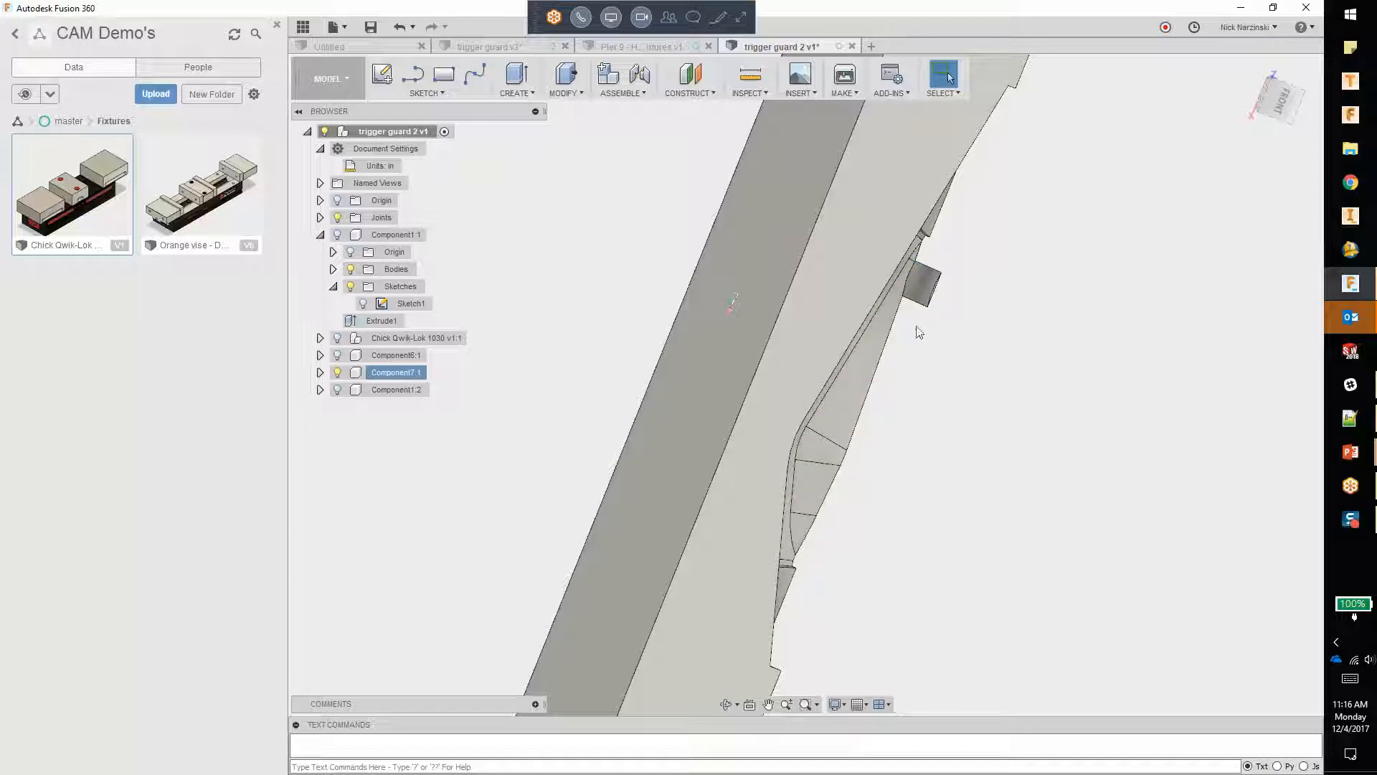
left_click(924, 284)
key("Delete")
scroll(914, 264, "up", 2)
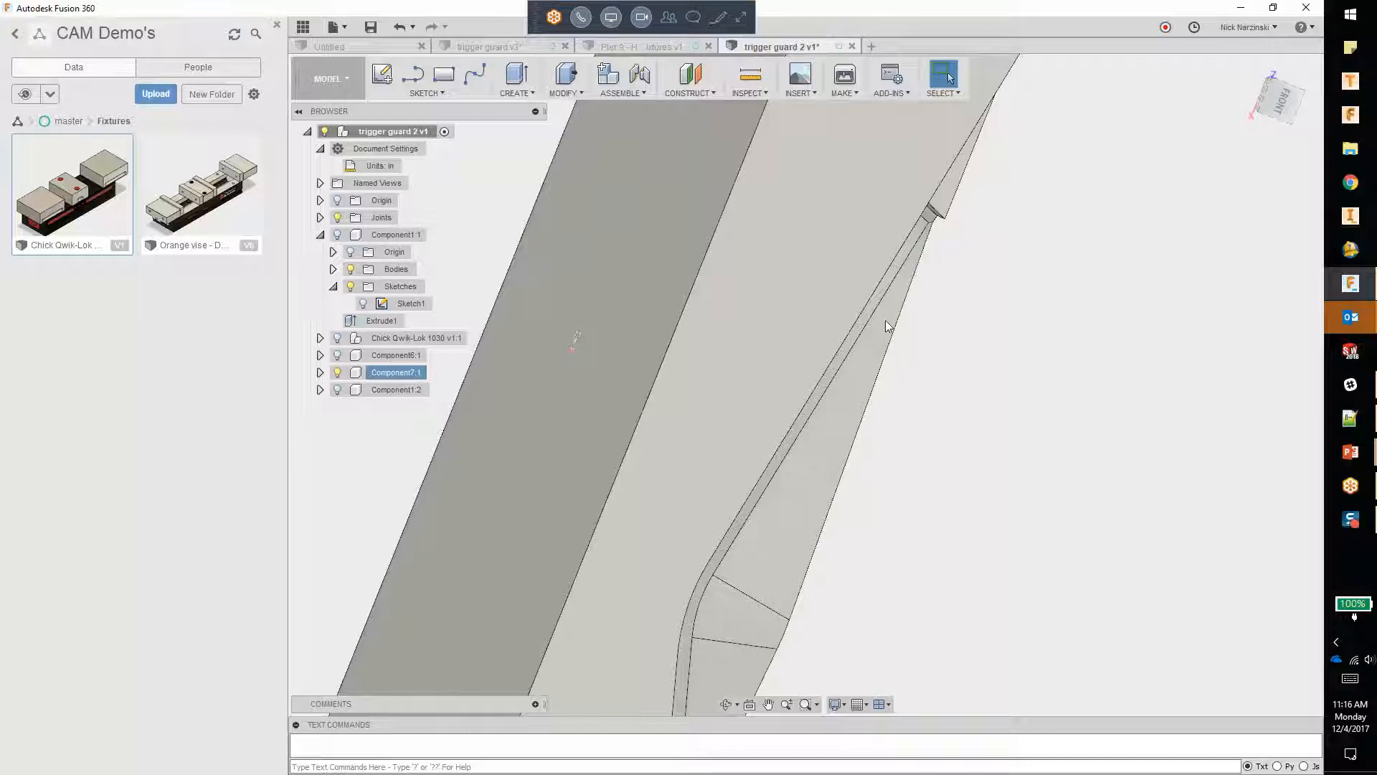
left_click(740, 626)
key("Delete")
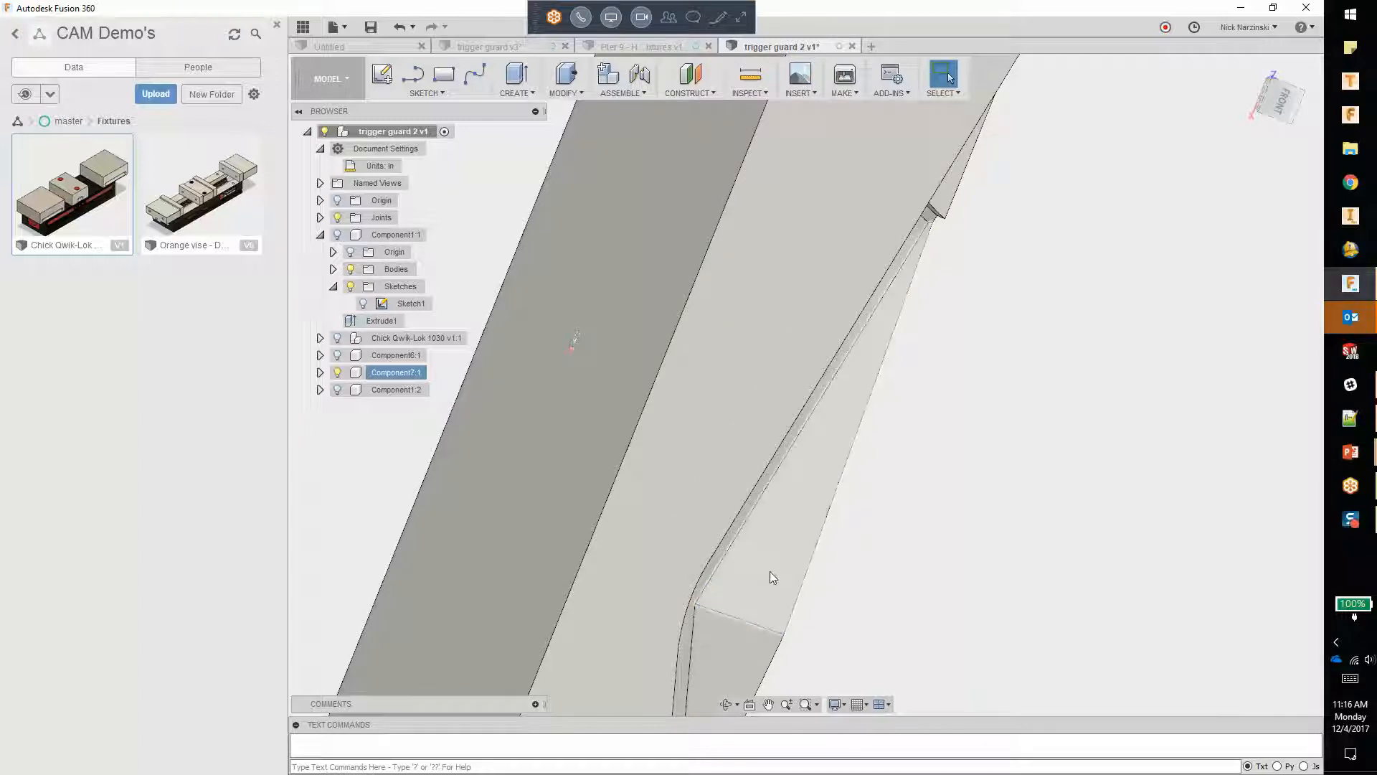
Step: Try to delete the fillet face at the base of the notch step in Component7's pocket
scroll(842, 401, "down", 5)
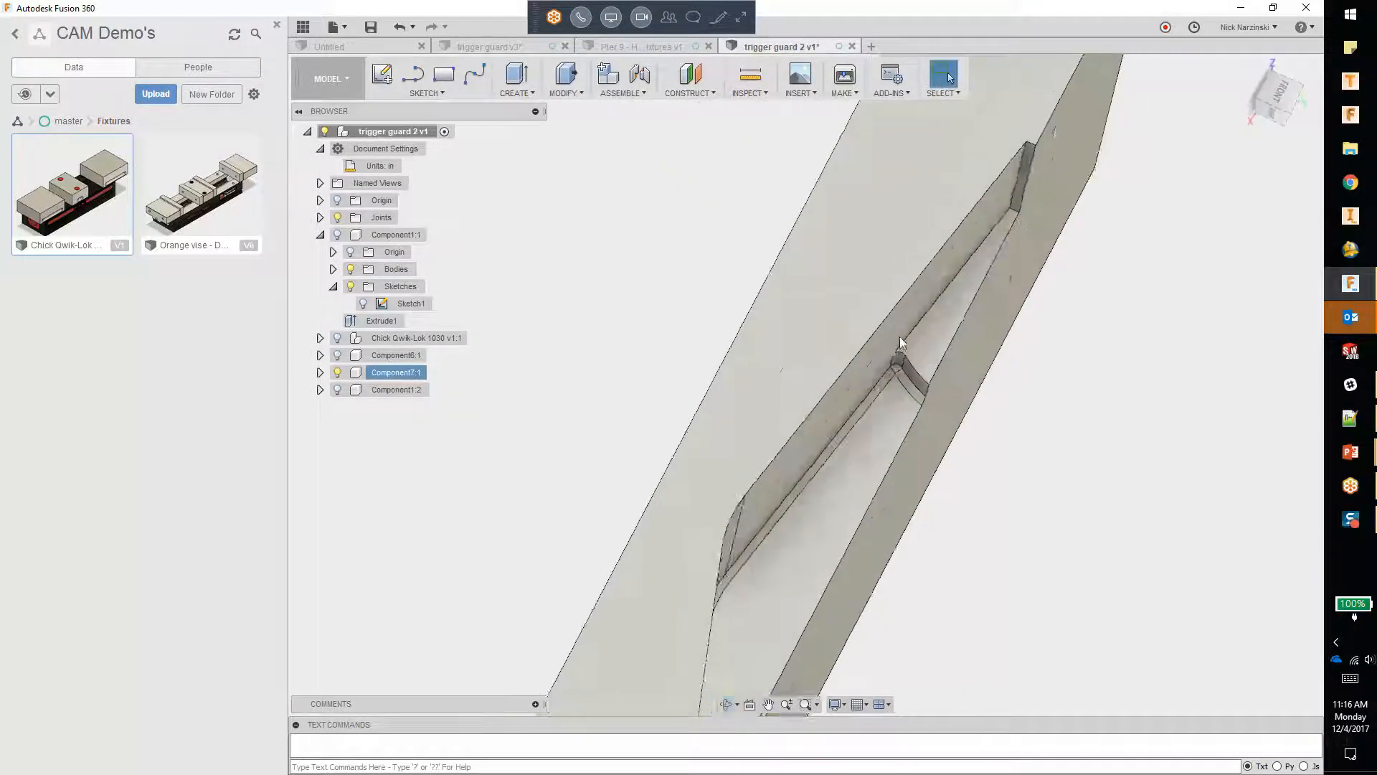
scroll(898, 385, "up", 5)
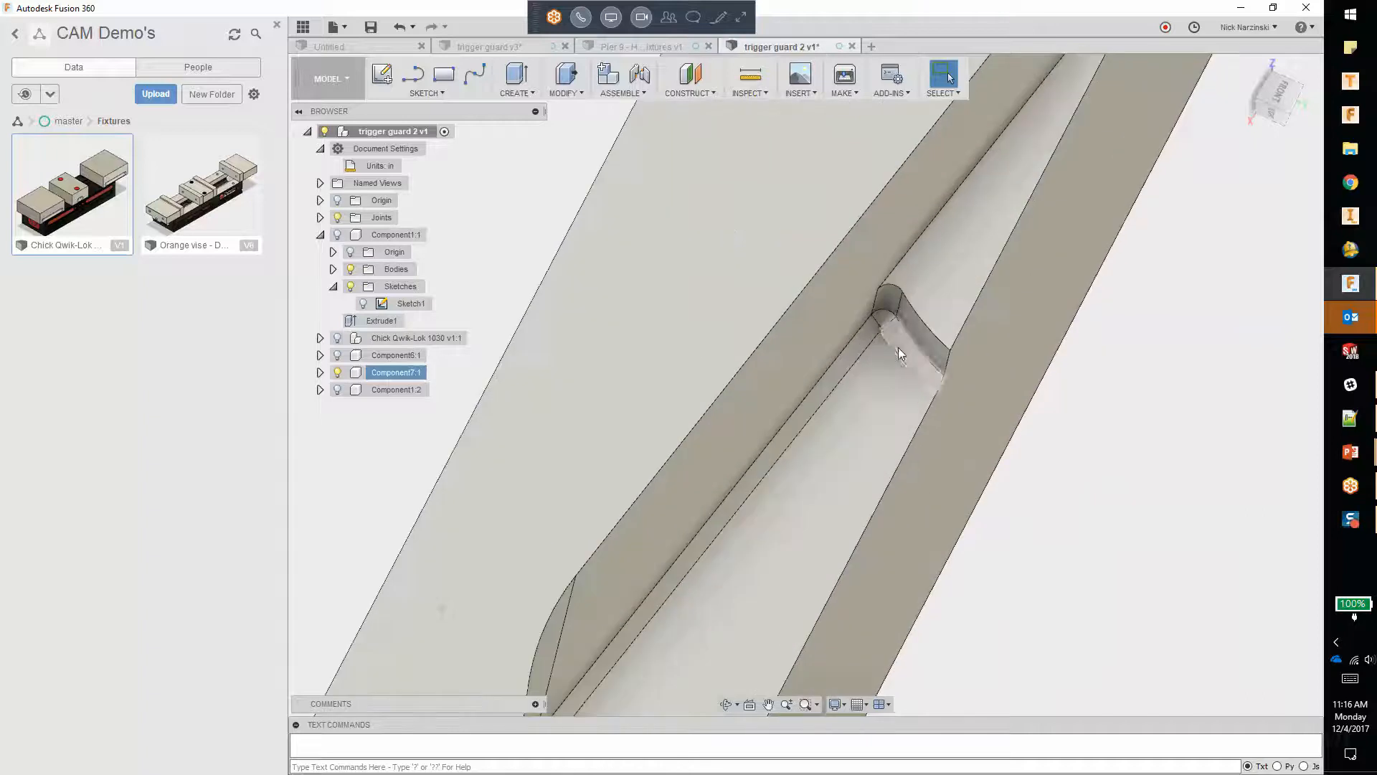
key("Delete")
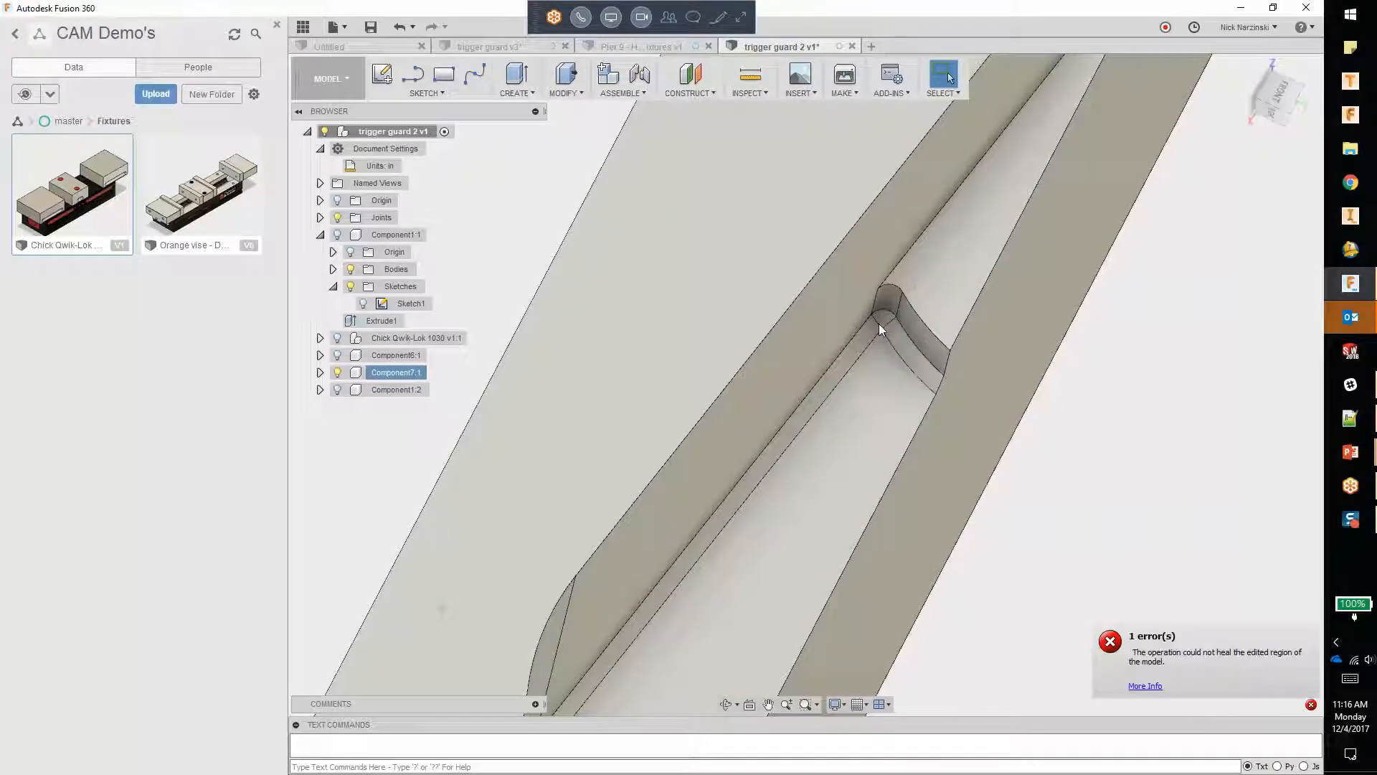
Step: Delete the connected fillet faces along Component7's pocket floor, including the bend, the notch corner and the curved step edge
left_click(910, 355)
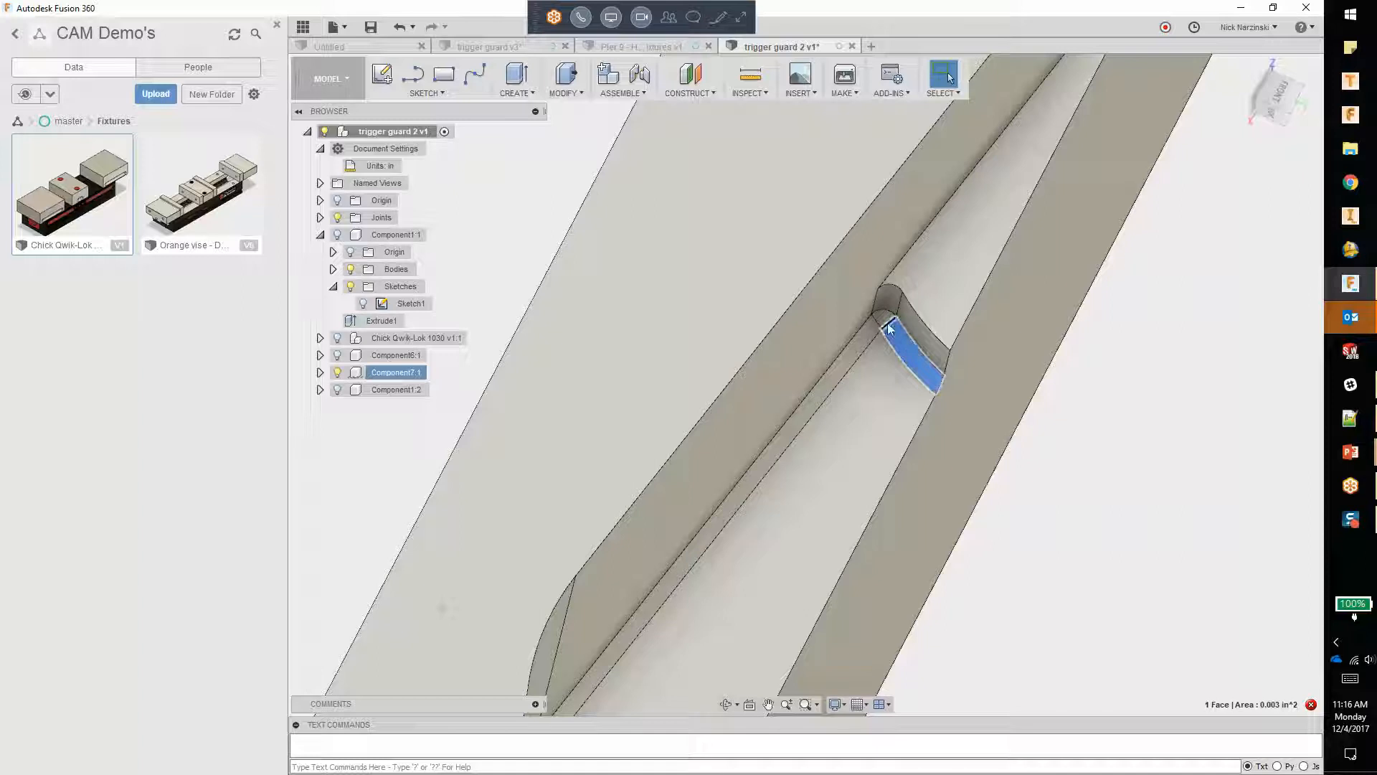
left_click(882, 315)
left_click(844, 369)
middle_click_drag(845, 307, 698, 325, "shift")
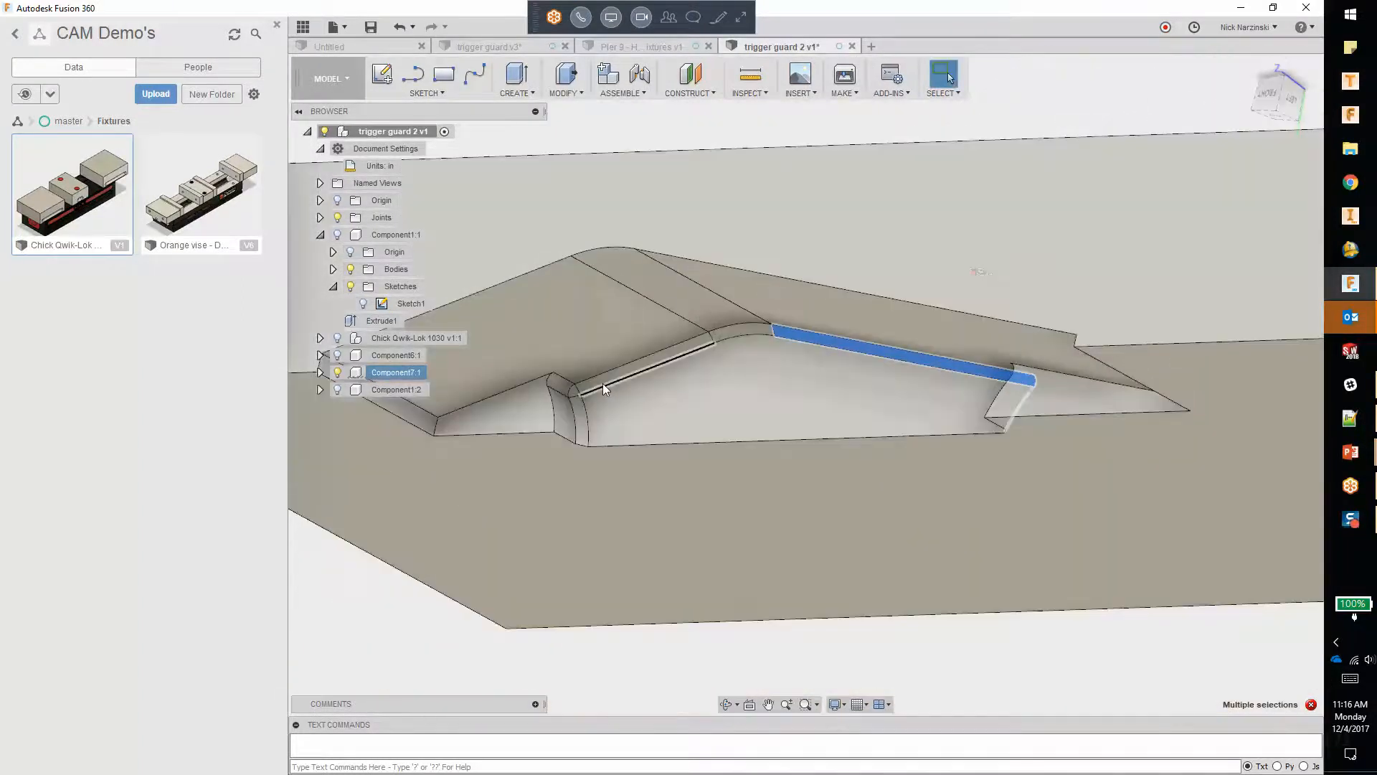
scroll(603, 383, "up", 3)
left_click(799, 307)
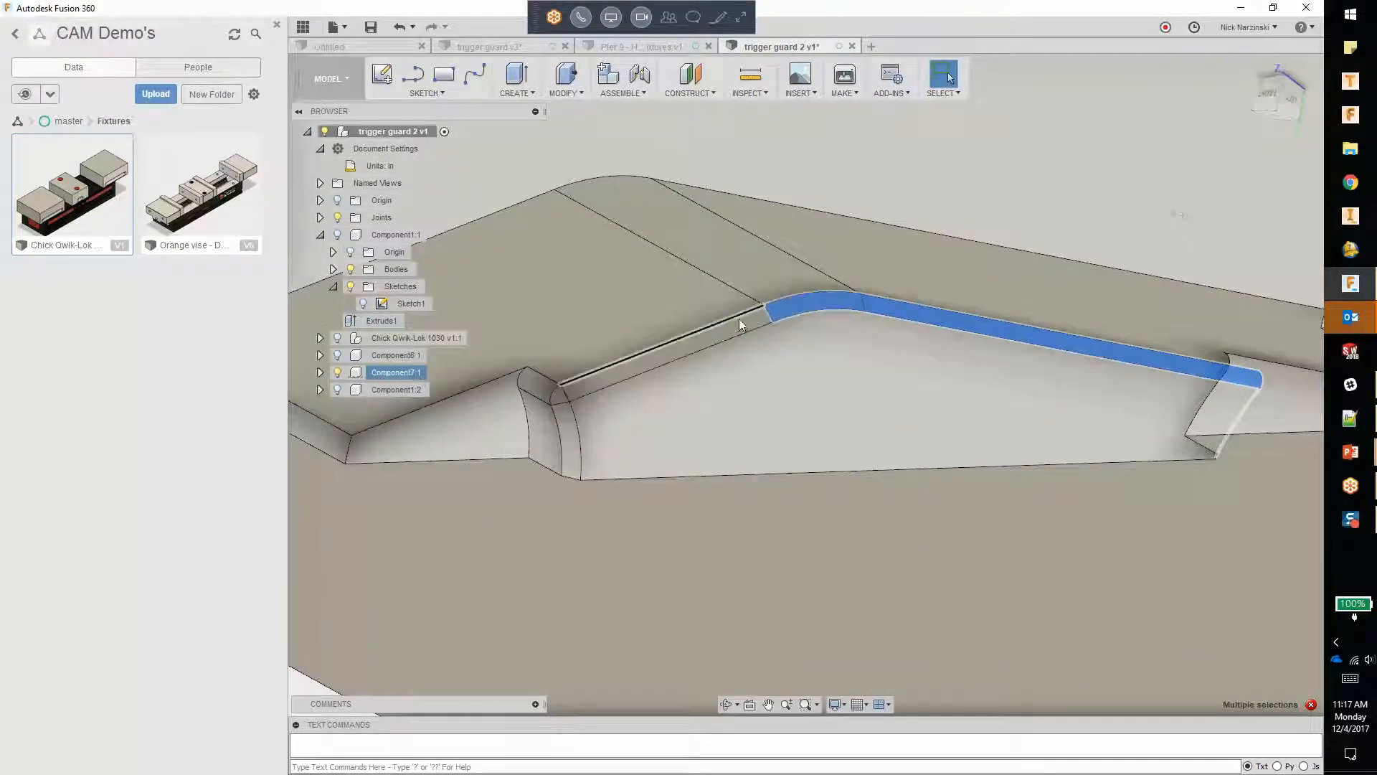
left_click(613, 382)
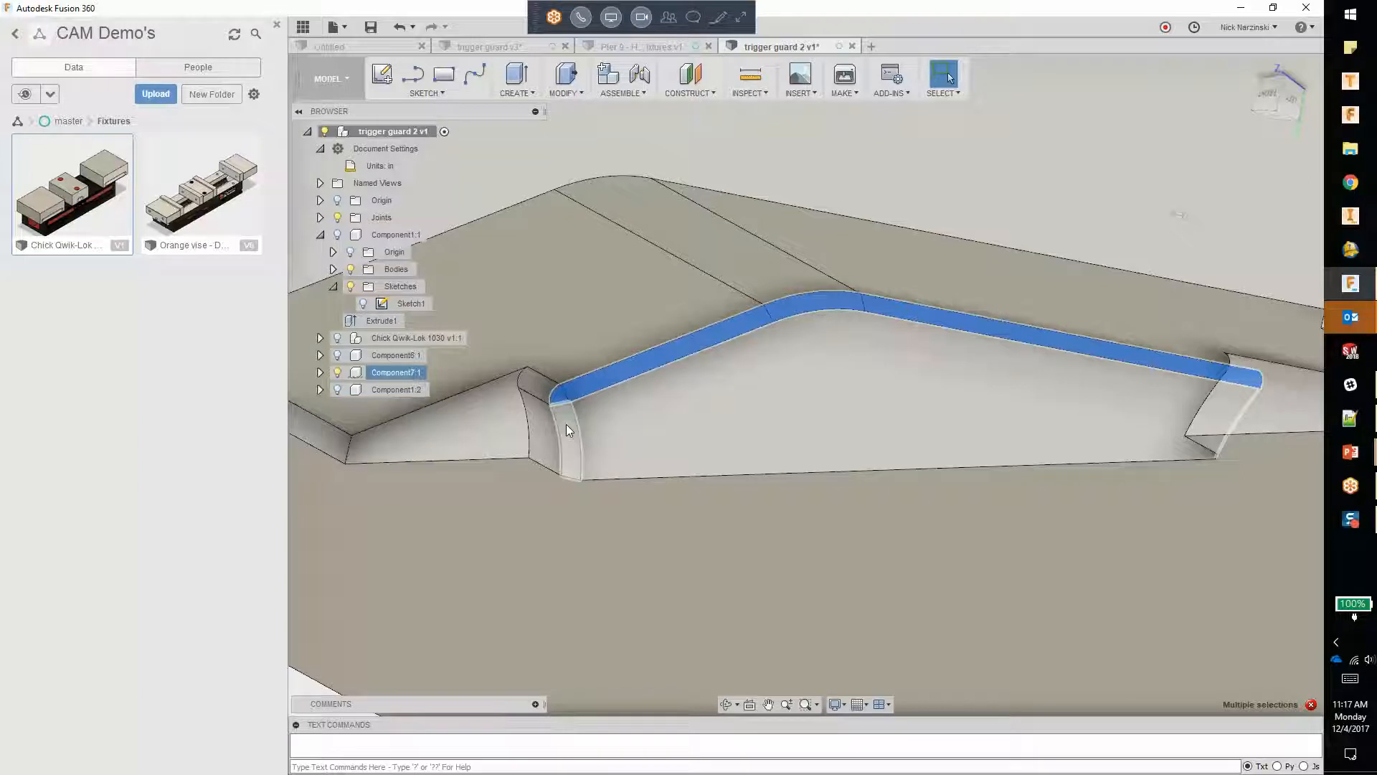
left_click(566, 424, "ctrl")
key("Delete")
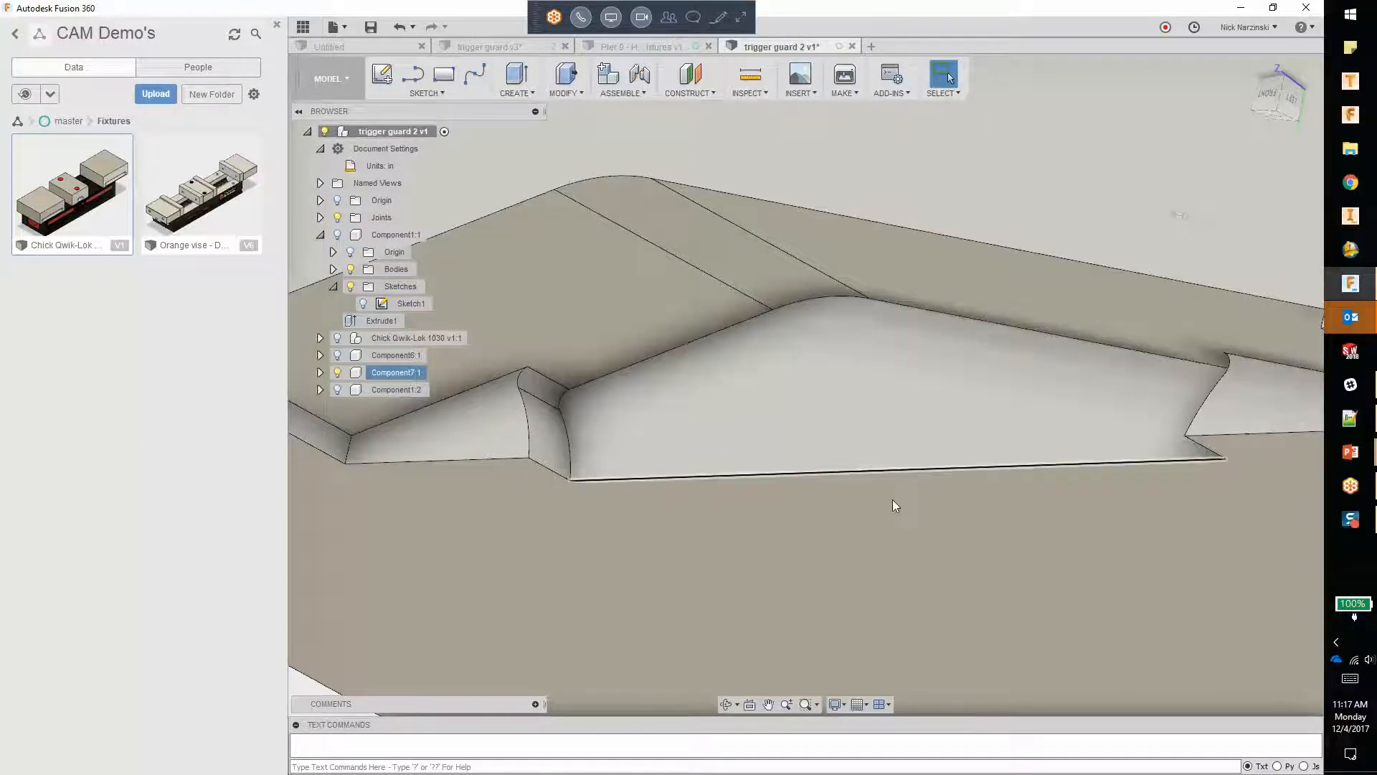
Step: Examine the simplified pocket in Component7, checking the small notch corners beside the raised ledges at both ends
scroll(822, 478, "down", 4)
middle_click_drag(891, 497, 836, 495, "shift")
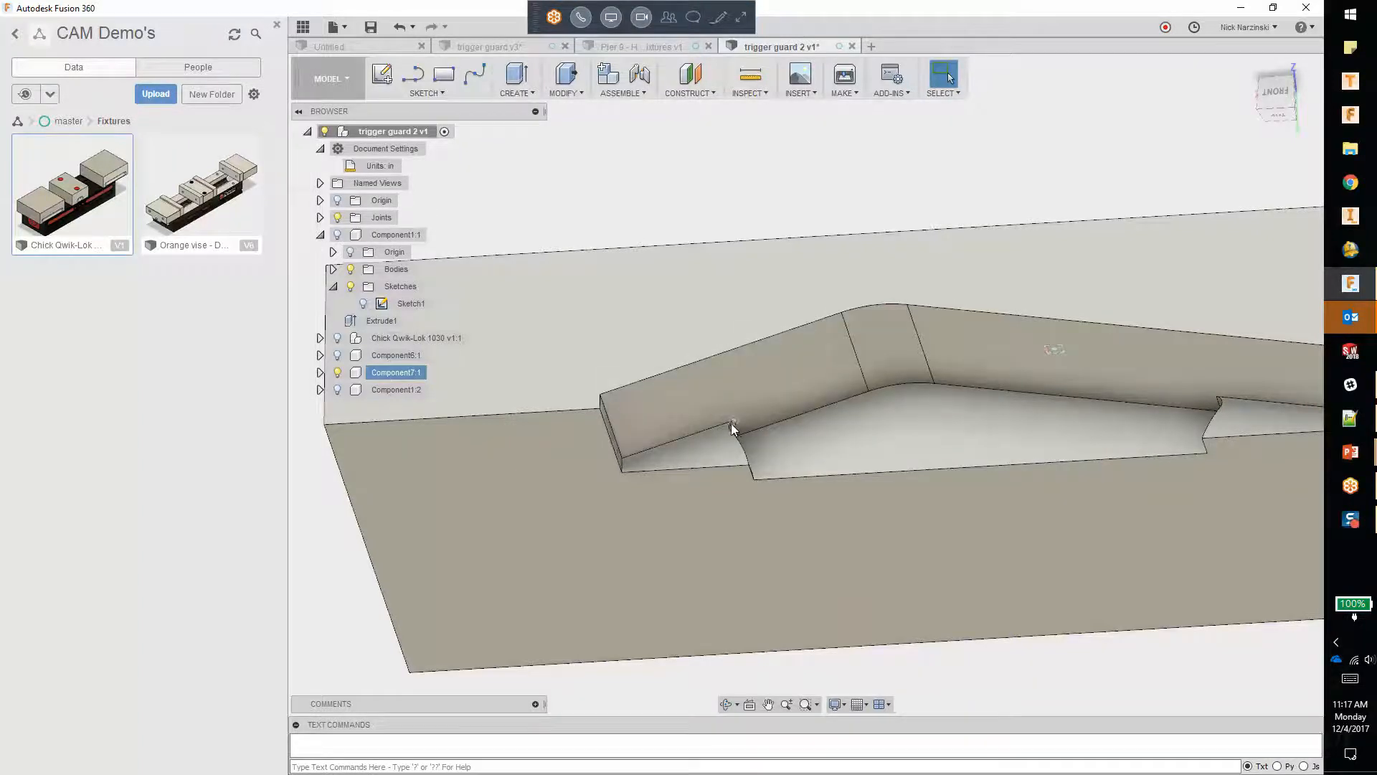
scroll(730, 423, "up", 5)
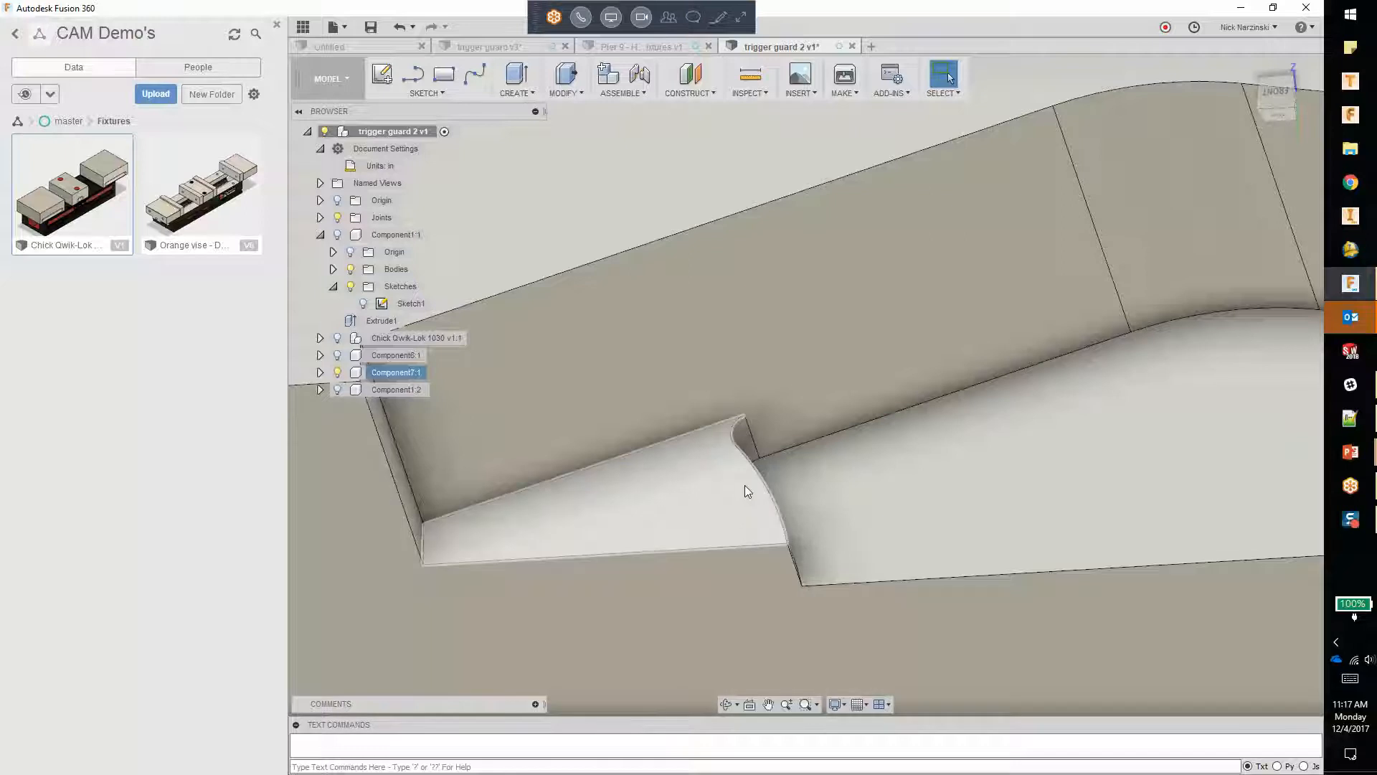
scroll(667, 492, "down", 5)
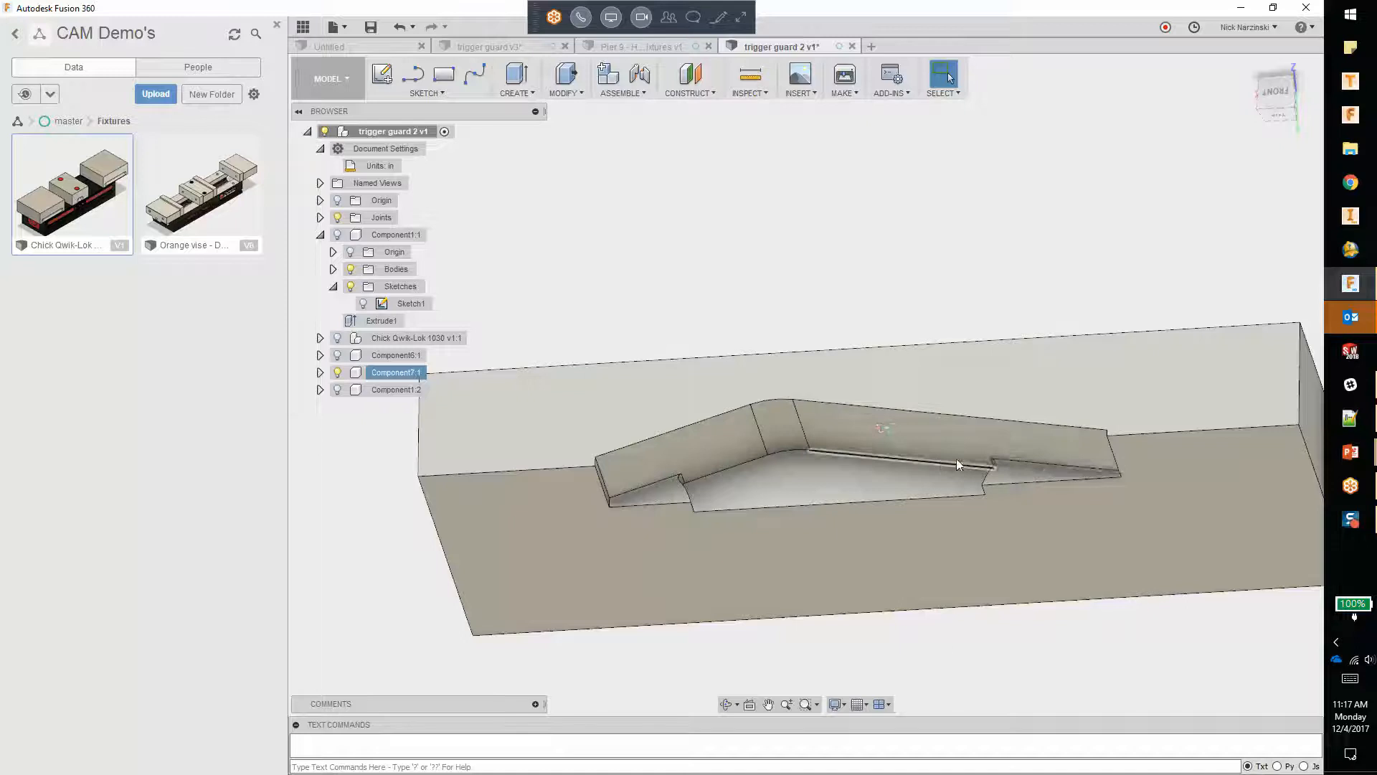
scroll(618, 494, "up", 3)
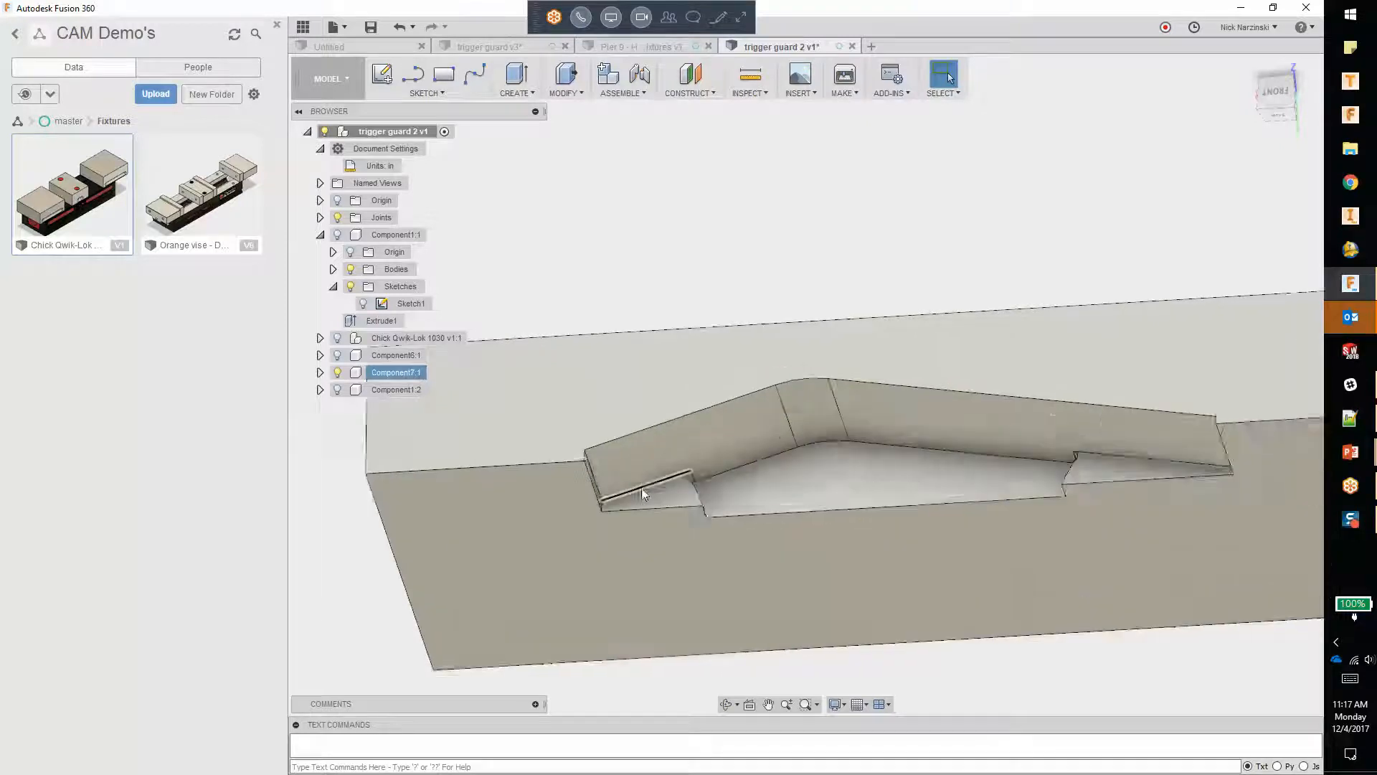
scroll(619, 493, "down", 2)
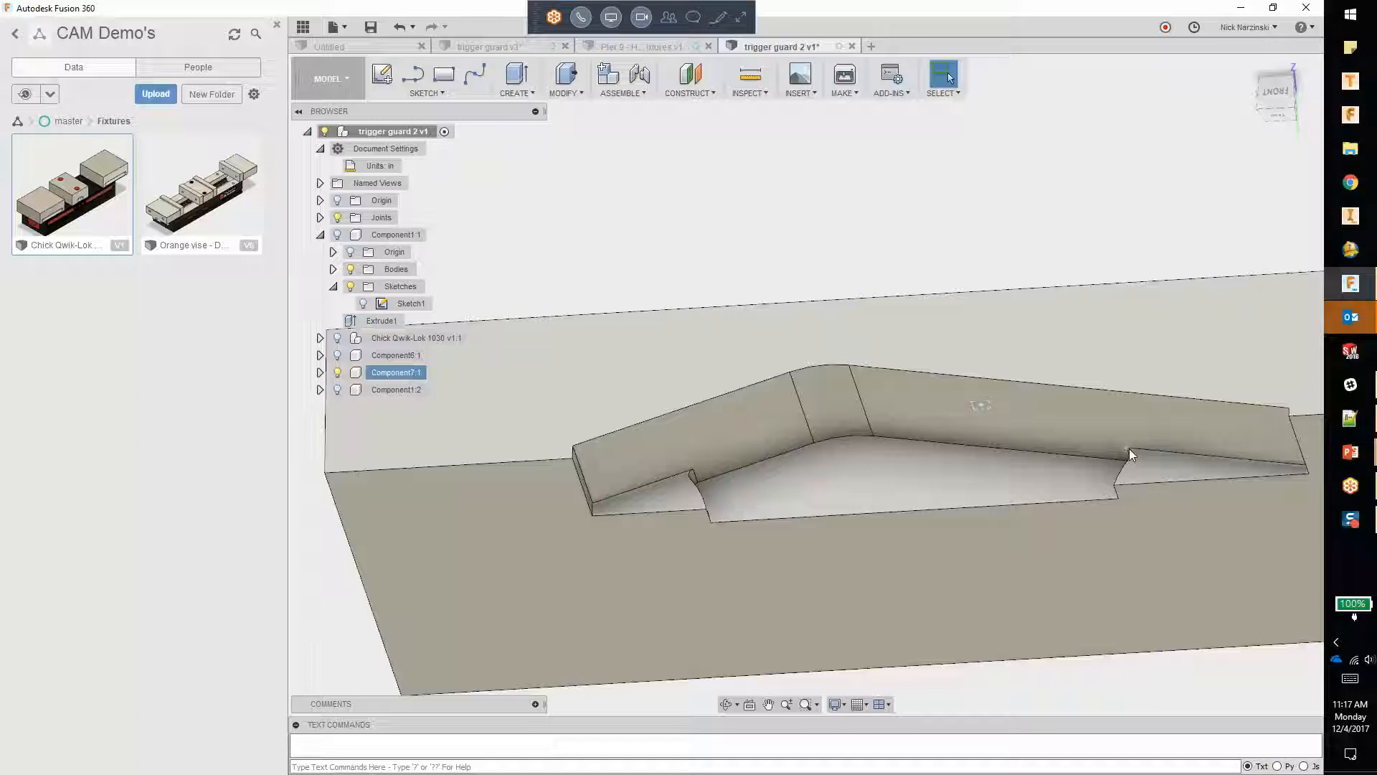
scroll(1112, 477, "up", 1)
scroll(1111, 477, "up", 1)
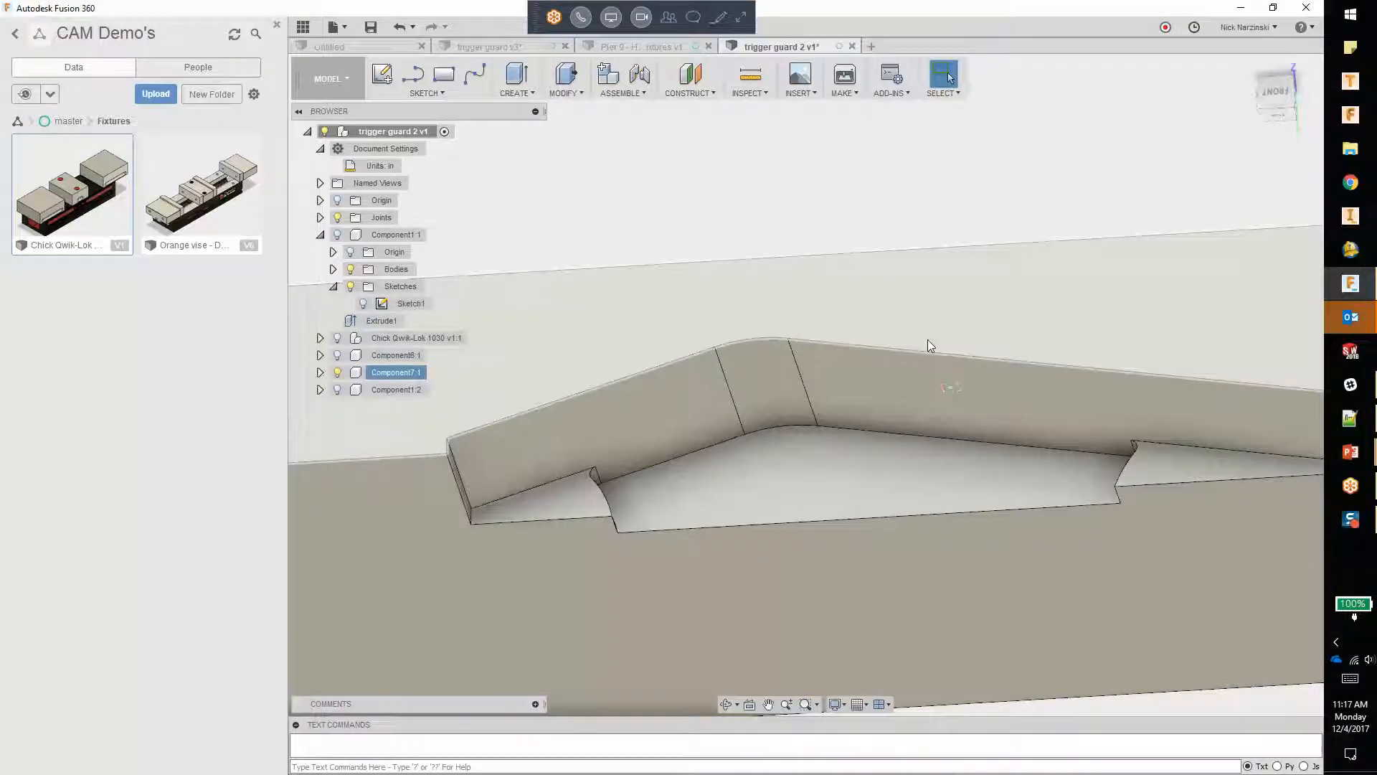
scroll(1076, 445, "down", 2)
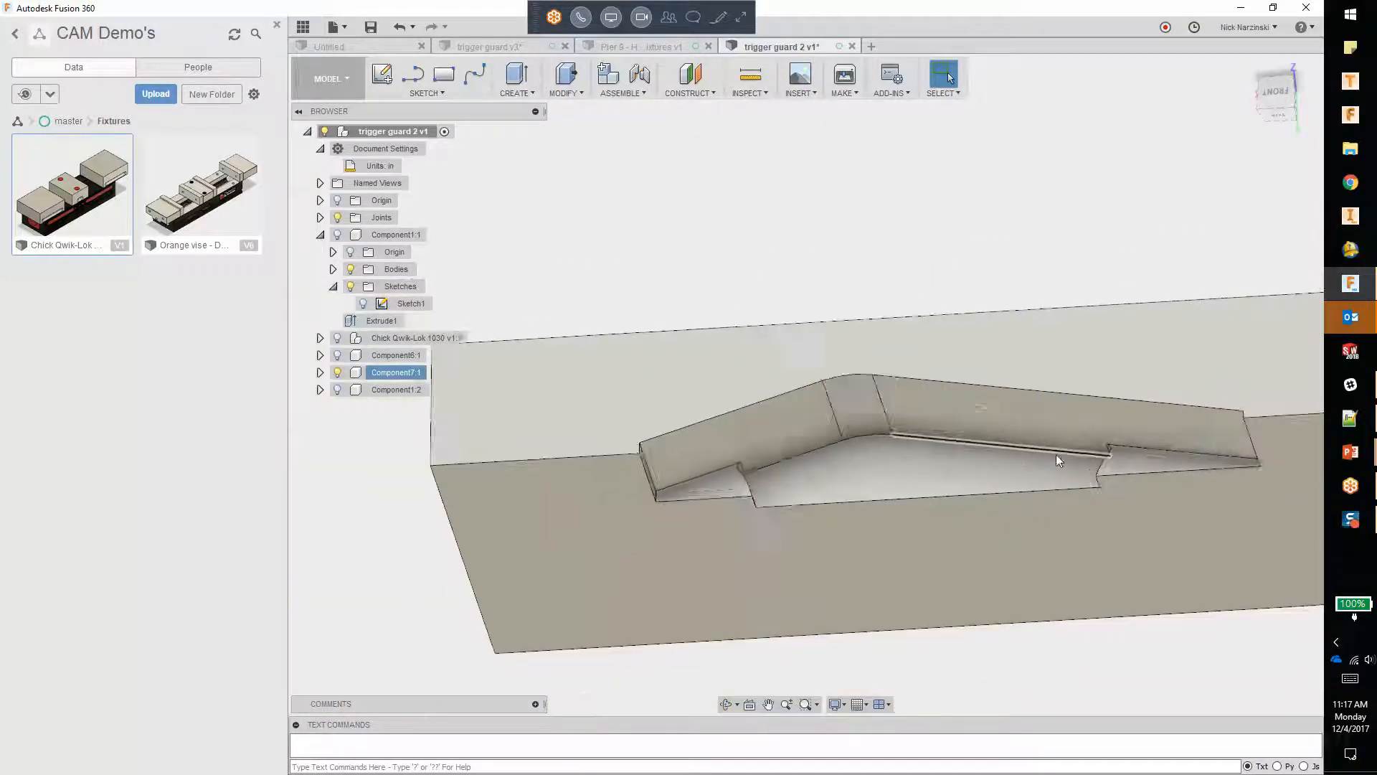
scroll(1055, 454, "down", 1)
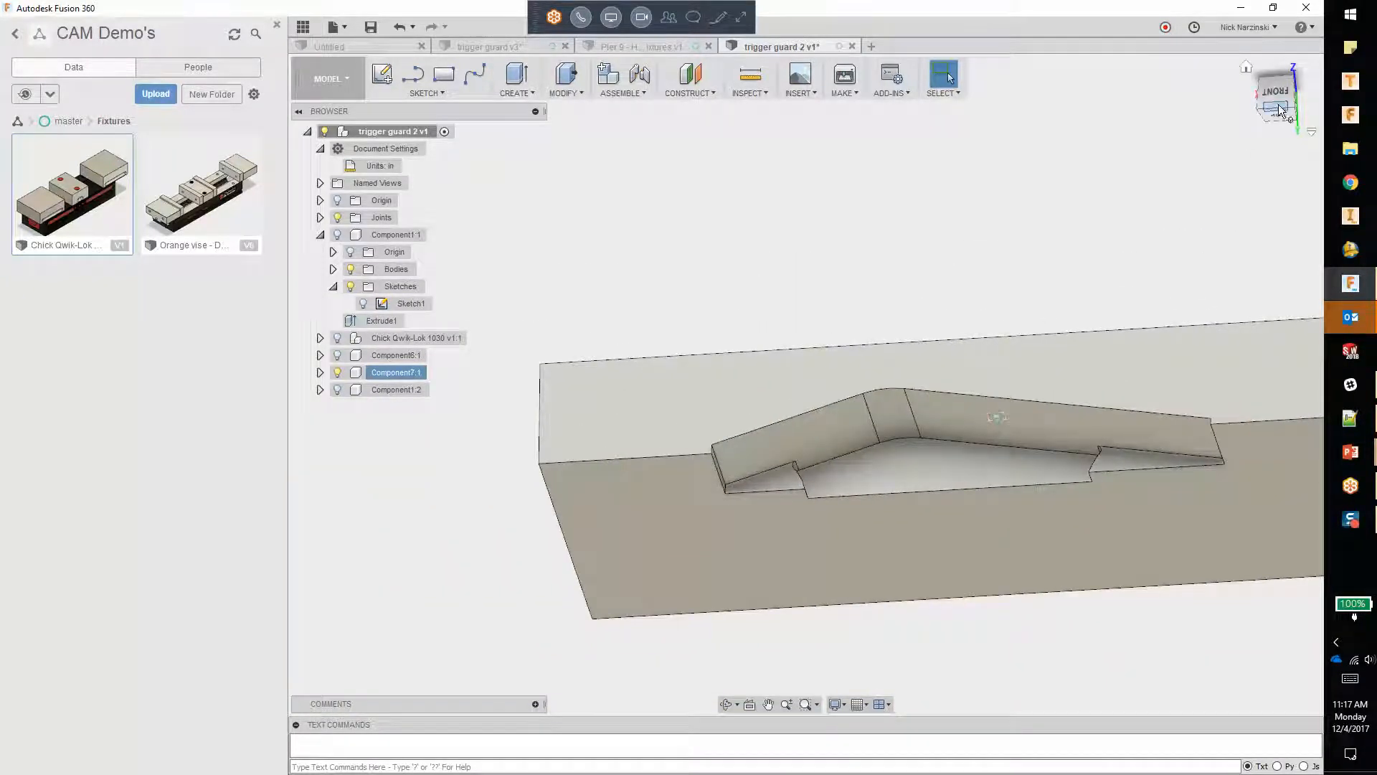
scroll(1115, 469, "up", 2)
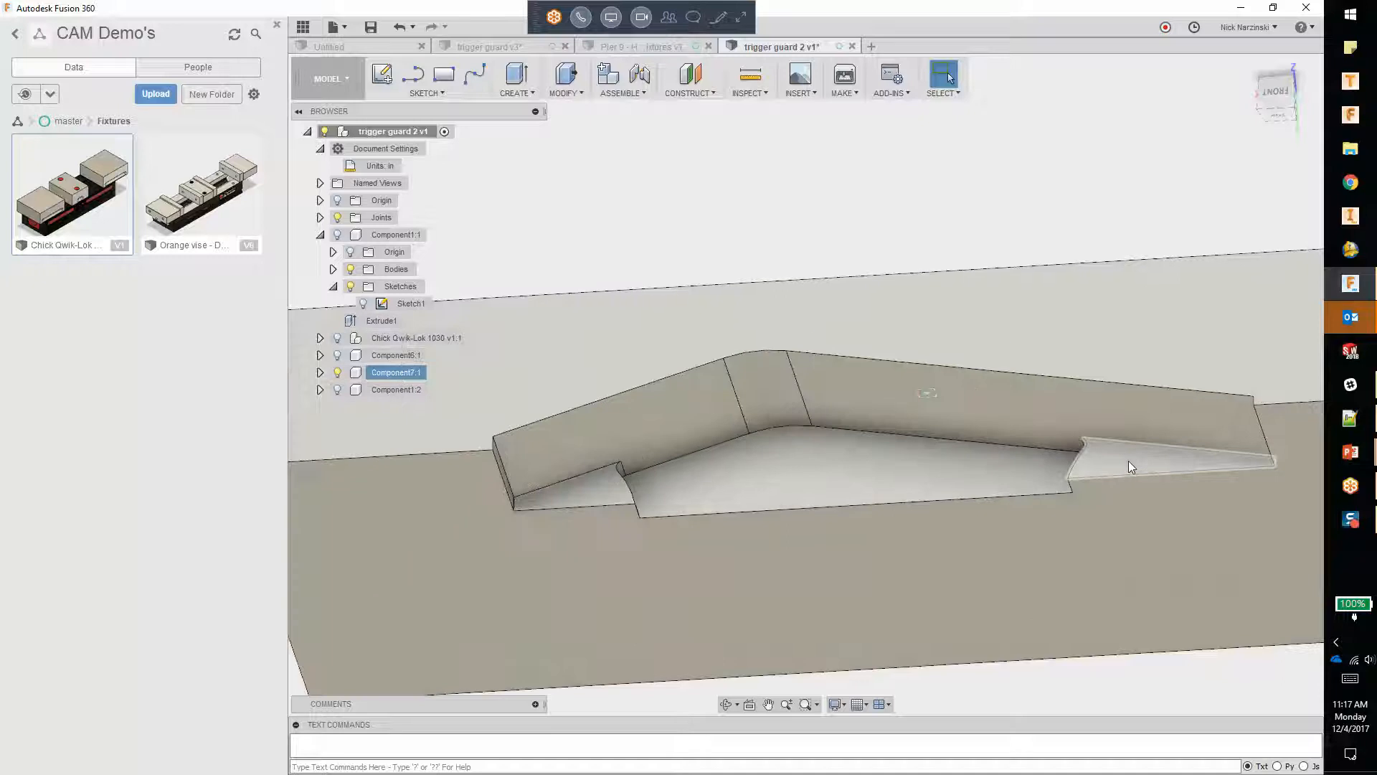
left_click(1129, 462)
right_click(1129, 462)
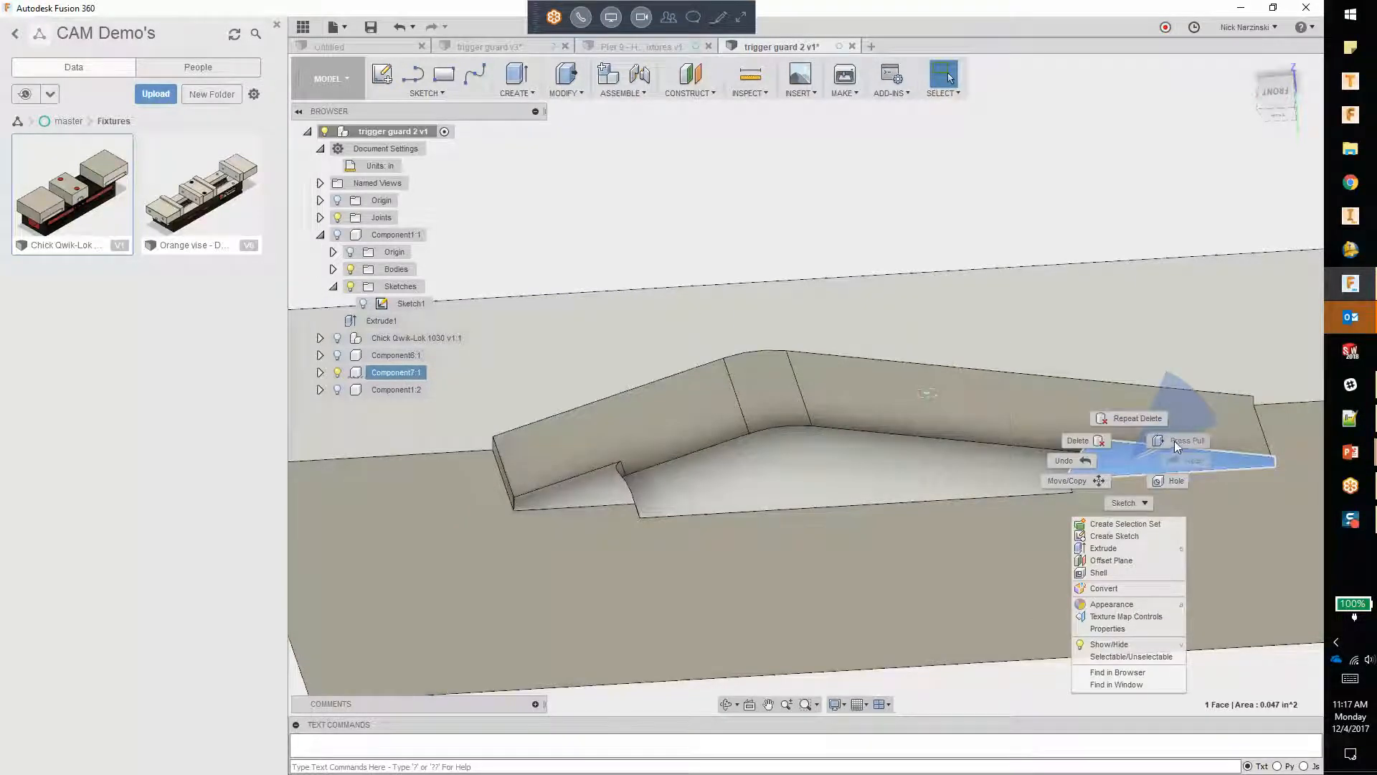
left_click(1173, 441)
left_click_drag(1125, 453, 1160, 480)
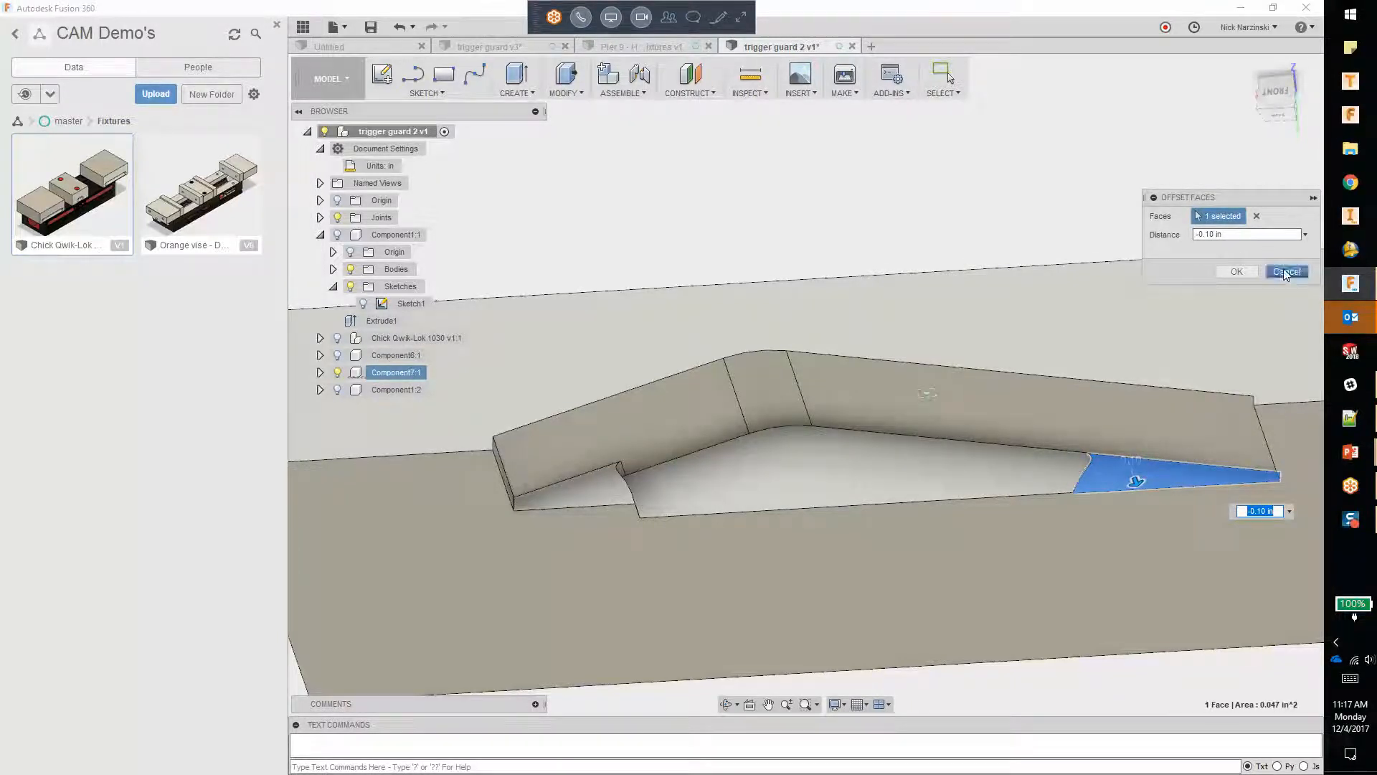
scroll(1097, 487, "up", 5)
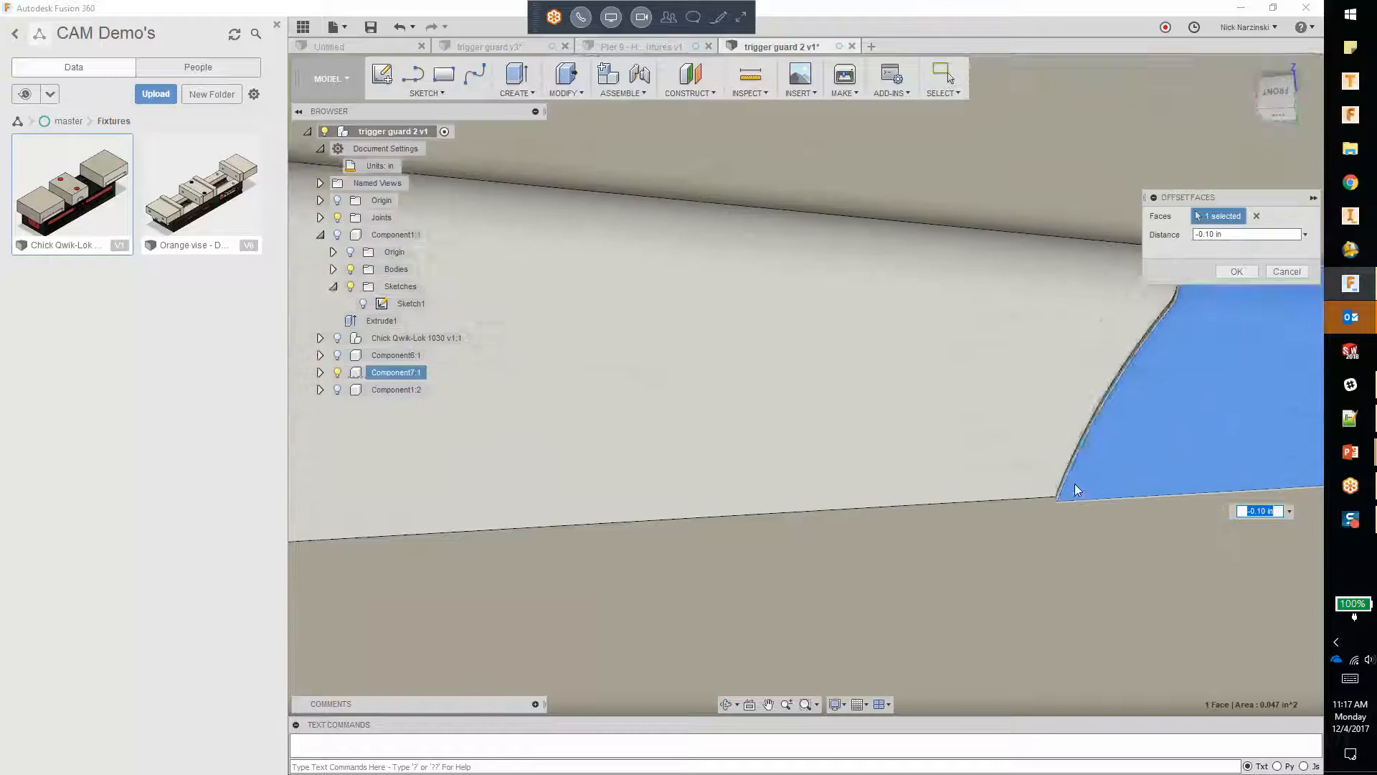
left_click(1284, 271)
Step: Start Edit Face on the raised ledge face at the narrow, longer-arm end of Component7's pocket
left_click(1112, 398)
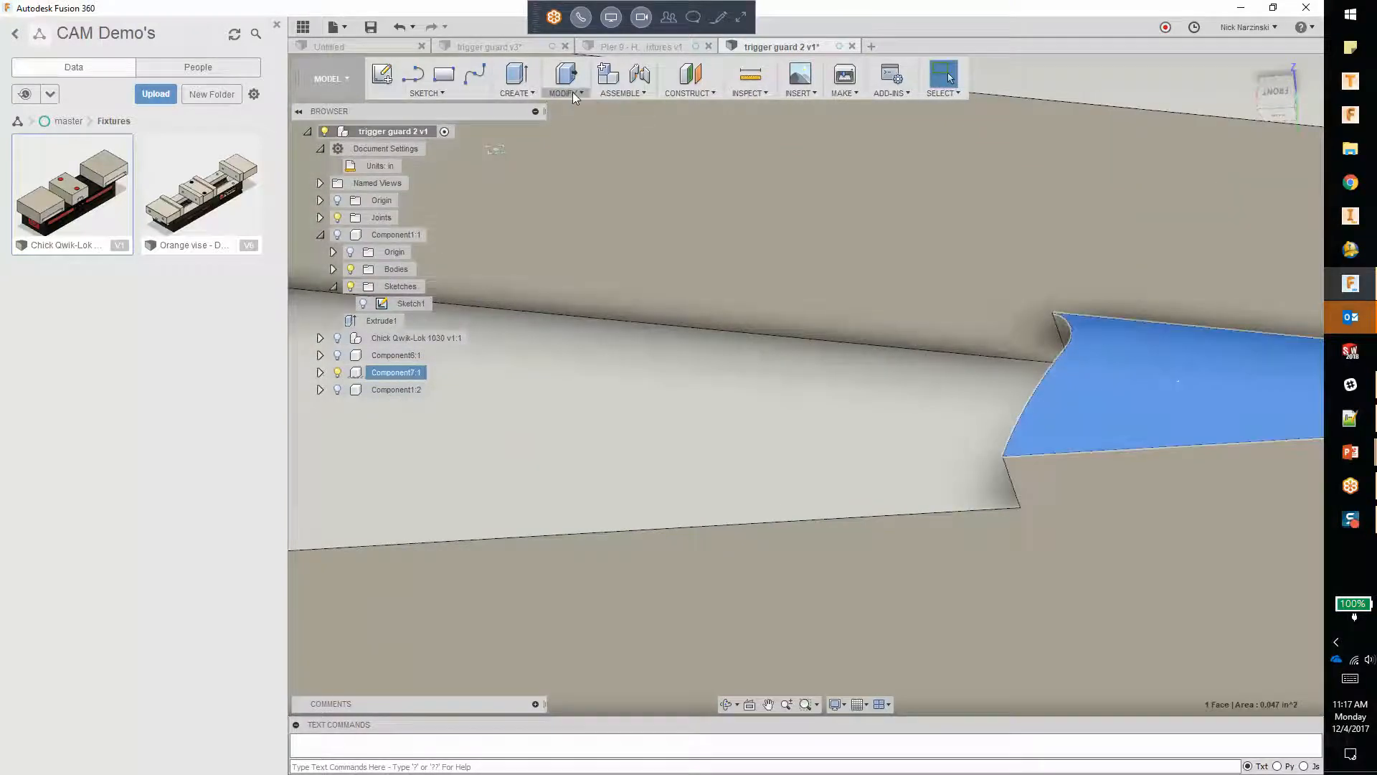
left_click(572, 91)
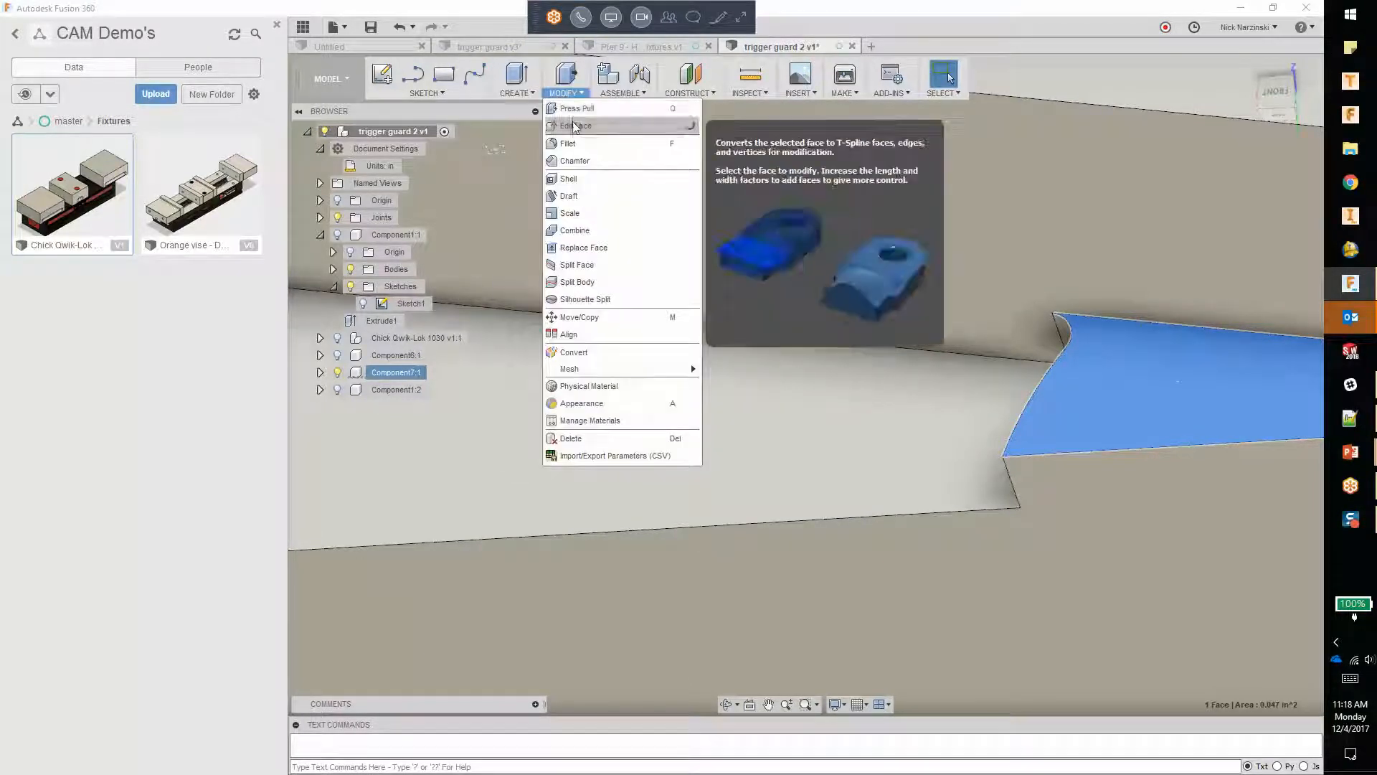
left_click(575, 125)
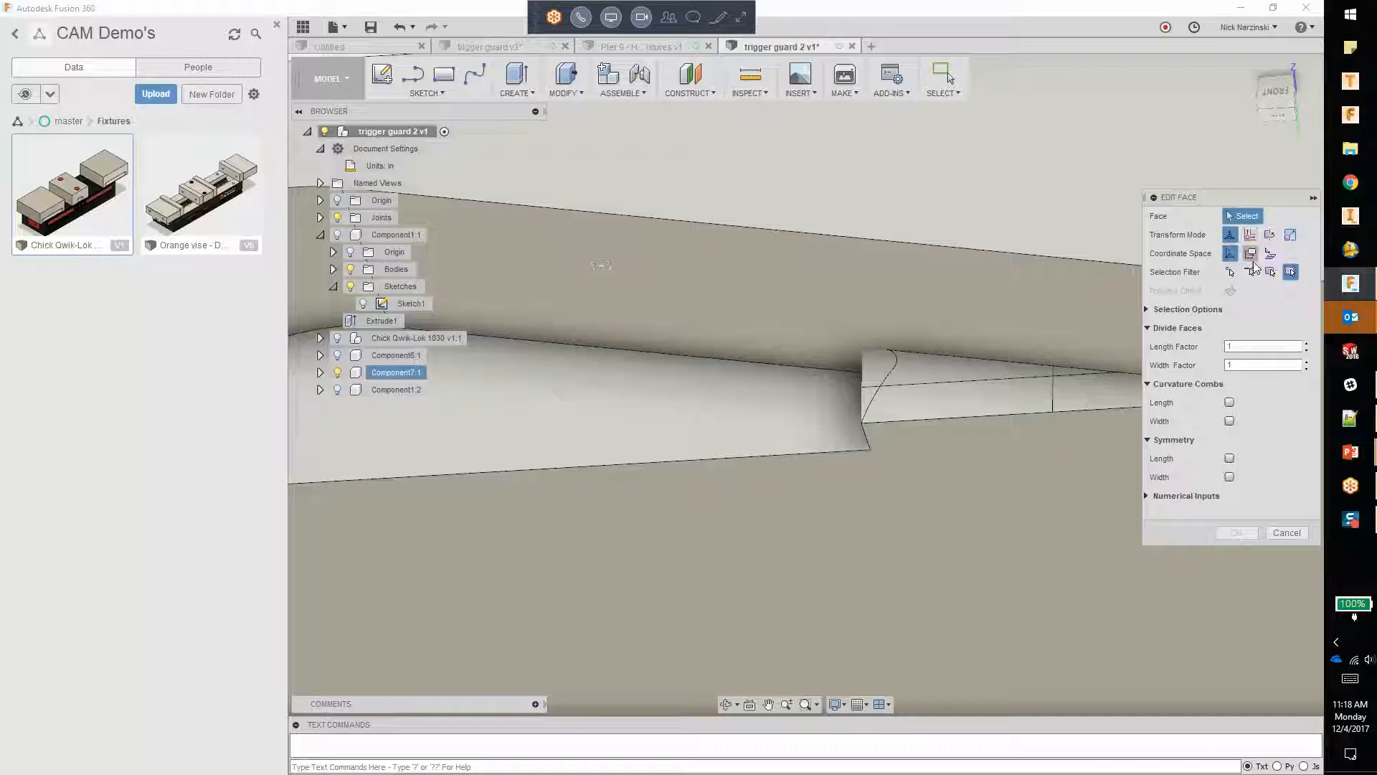
Step: Try to extrude-cut the raised ledge face at the narrow end of Component7's pocket down to the pocket floor face
left_click(1295, 535)
left_click(904, 394)
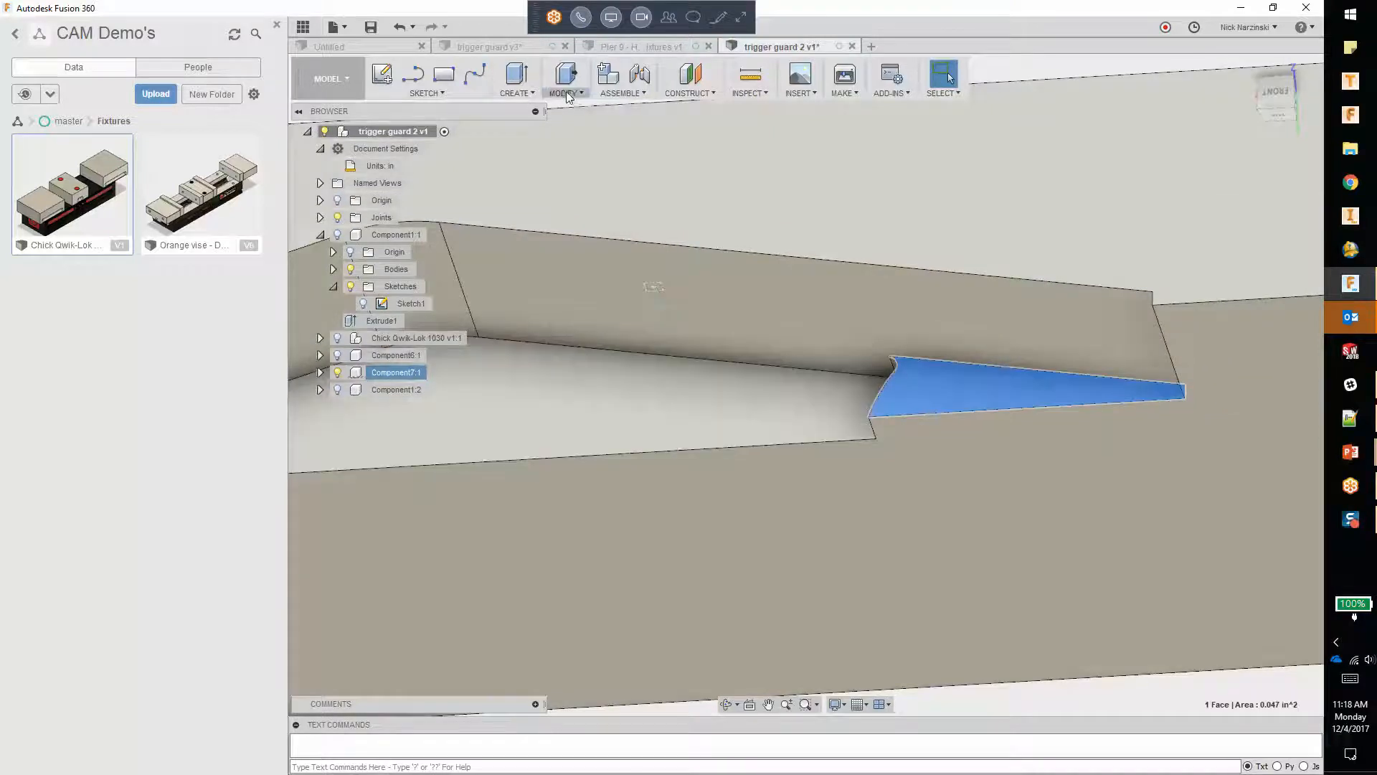
left_click(565, 94)
left_click(521, 93)
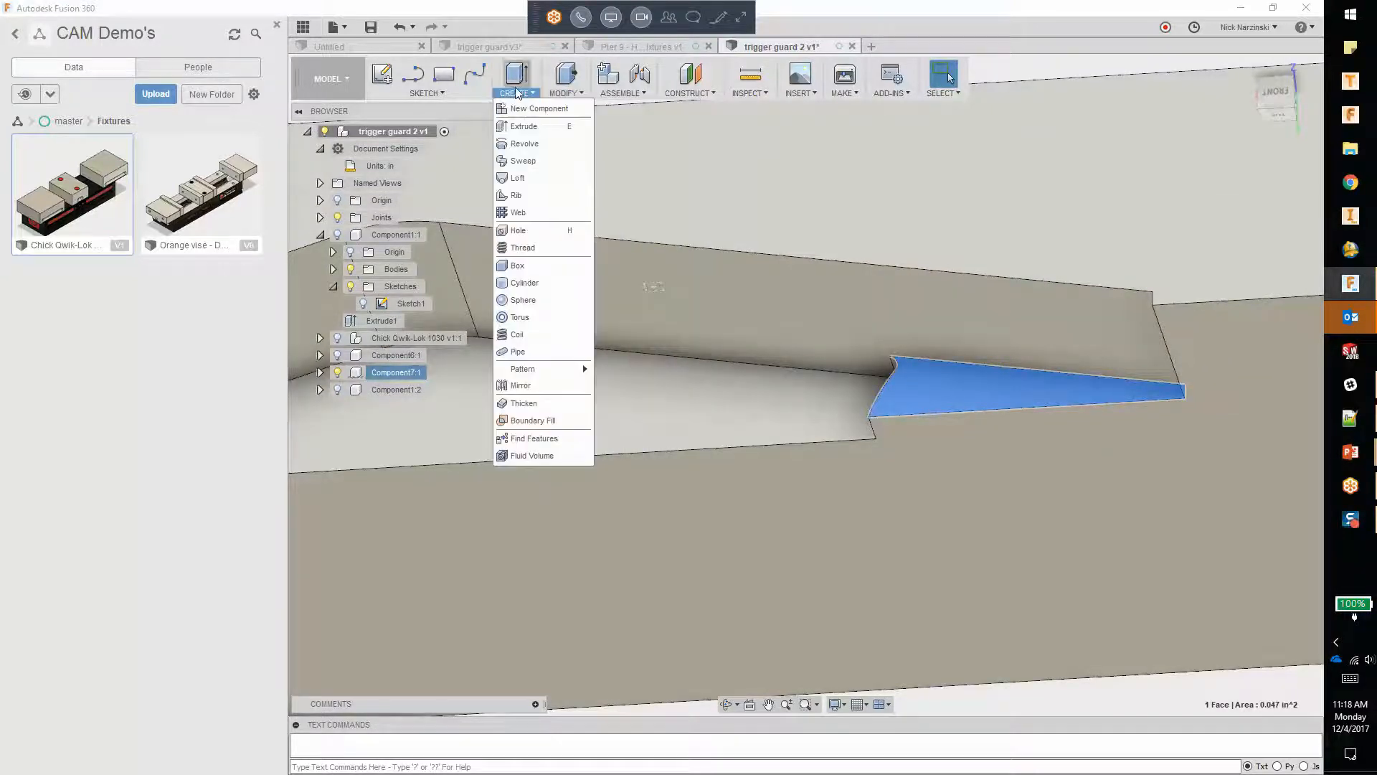
left_click(527, 127)
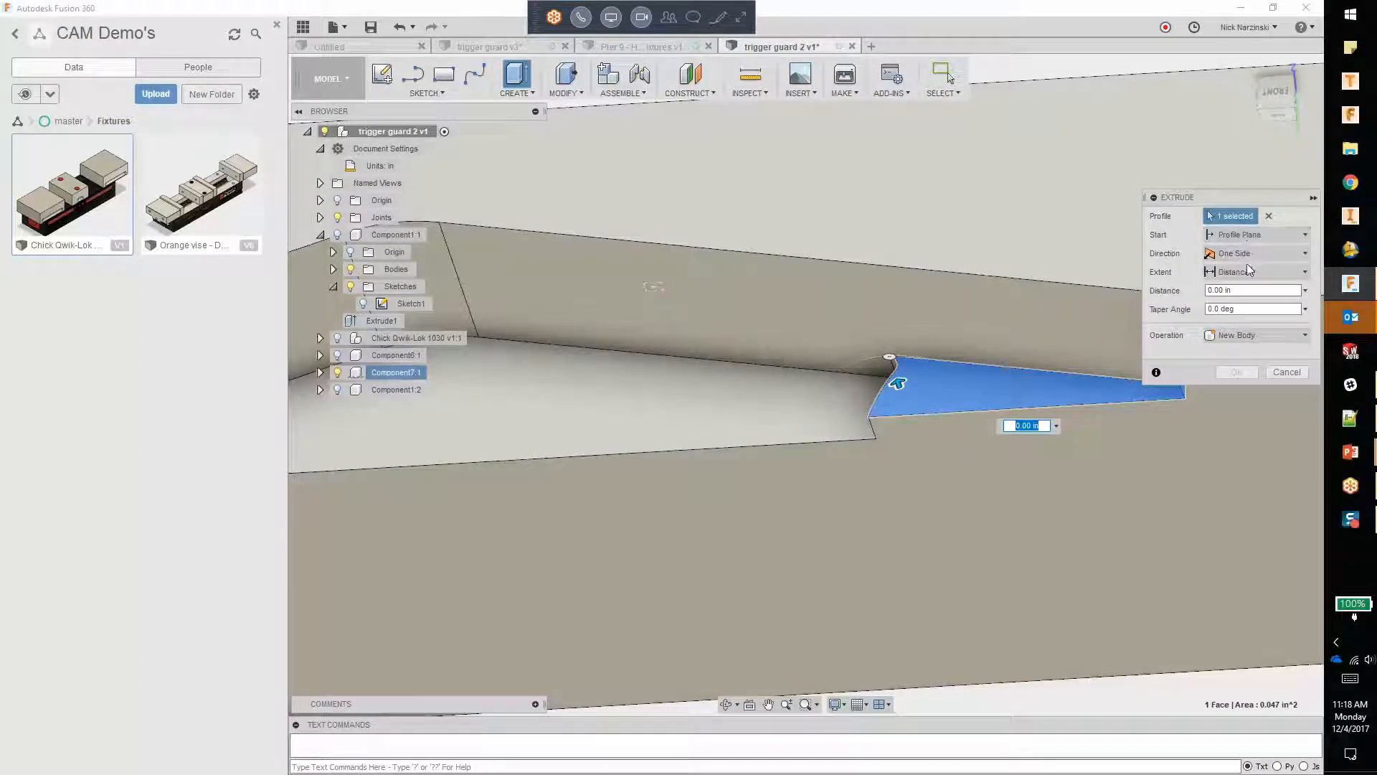
left_click(1237, 335)
left_click(1223, 272)
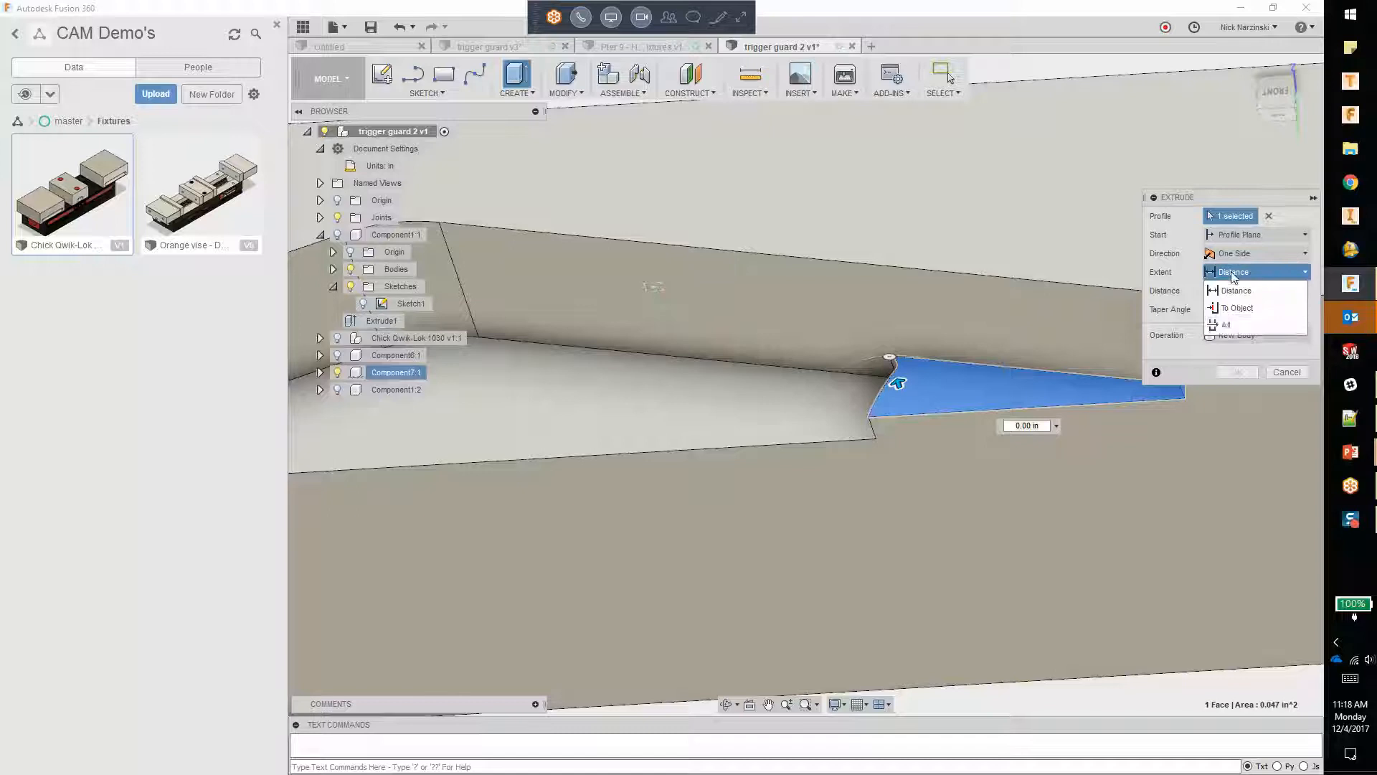
left_click(1243, 313)
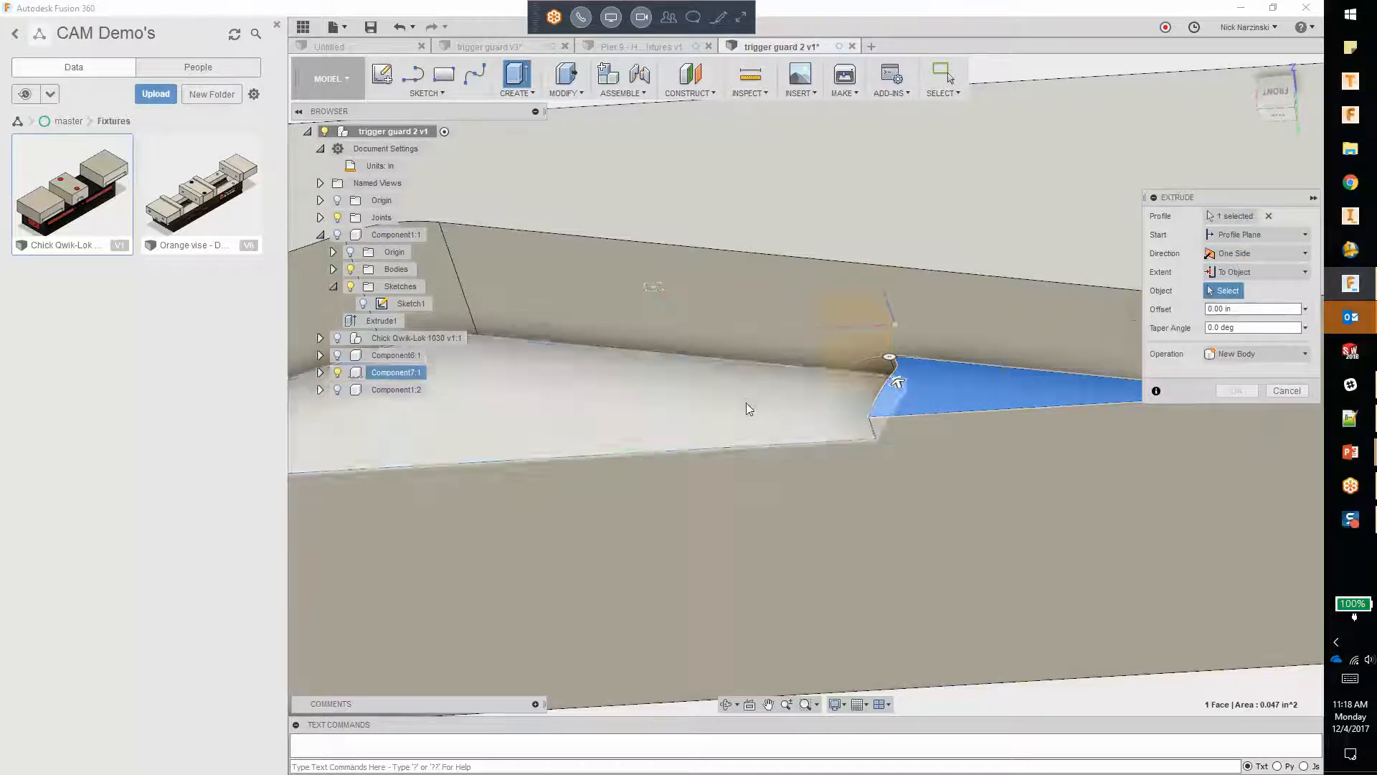
left_click(746, 403)
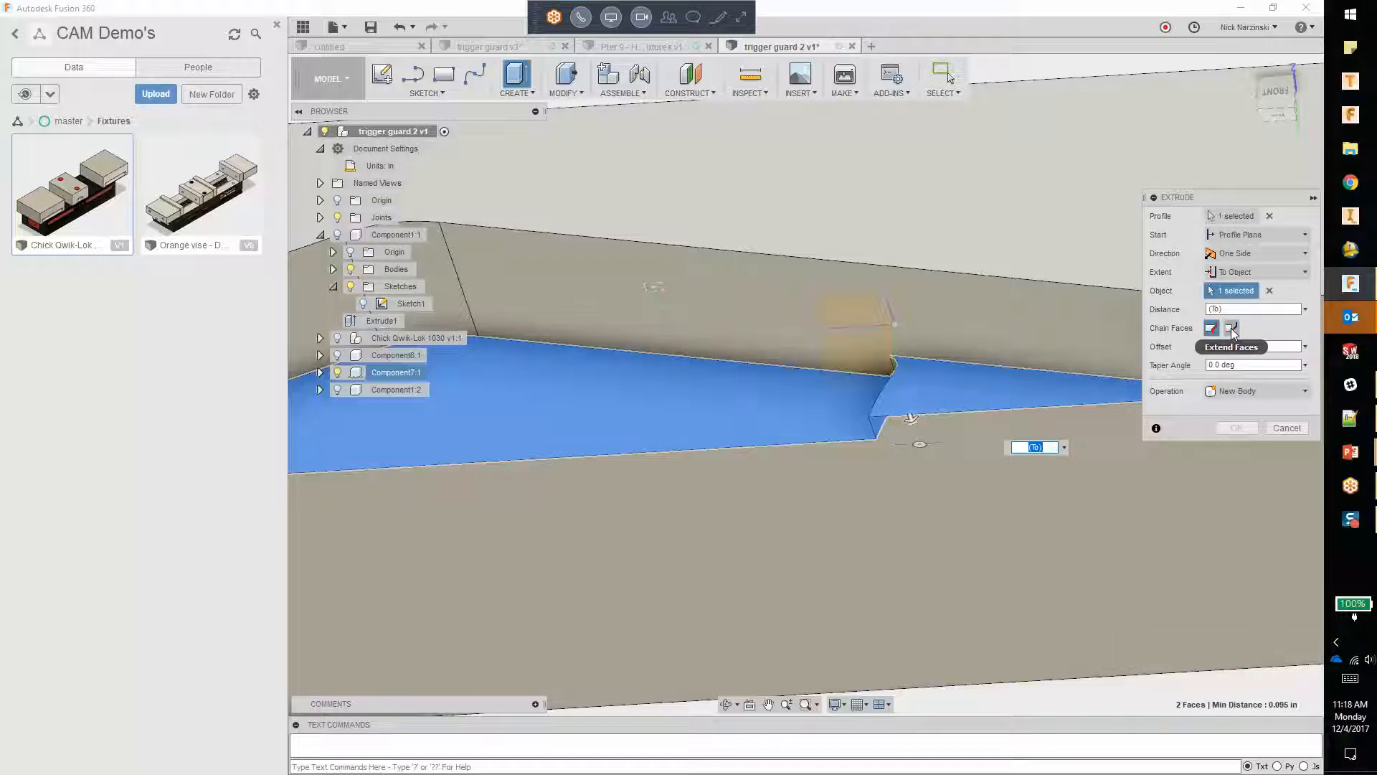
left_click(1245, 391)
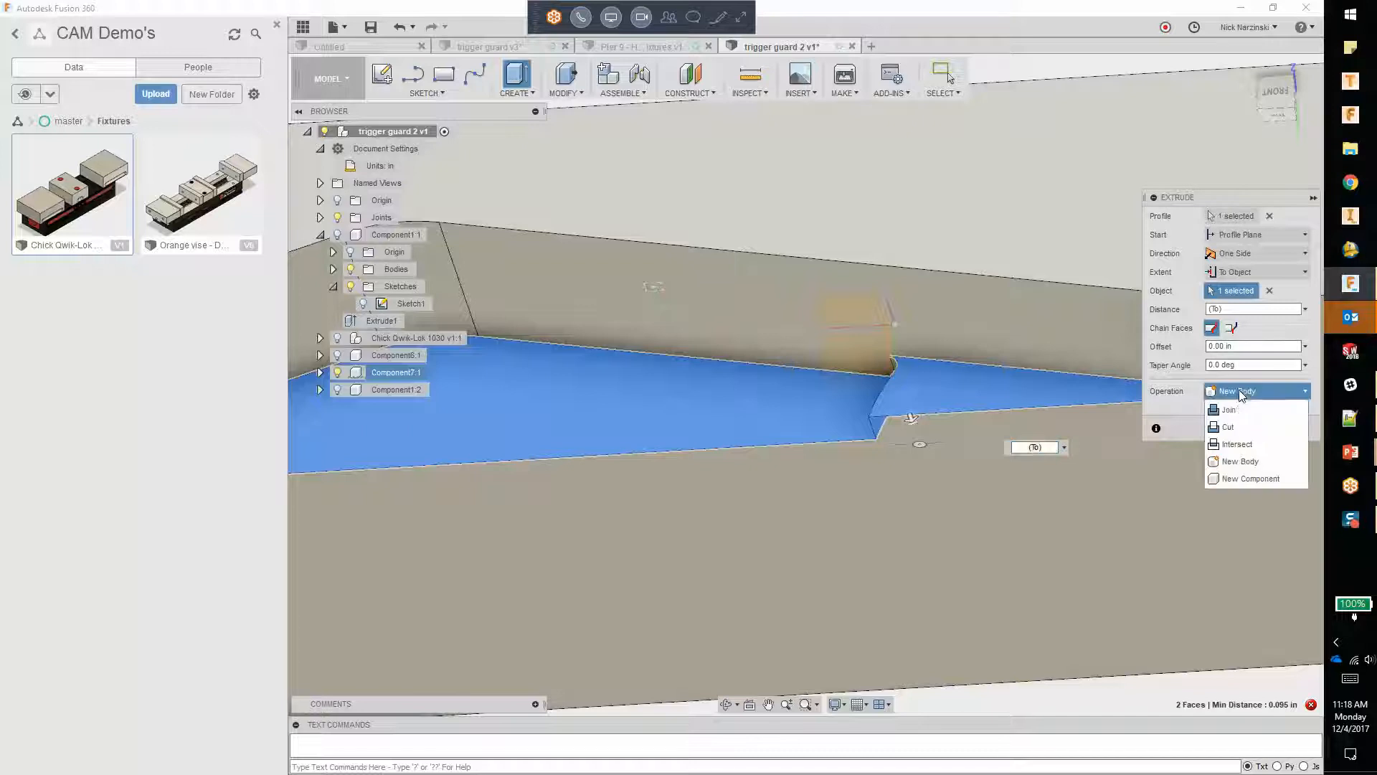
left_click(1235, 427)
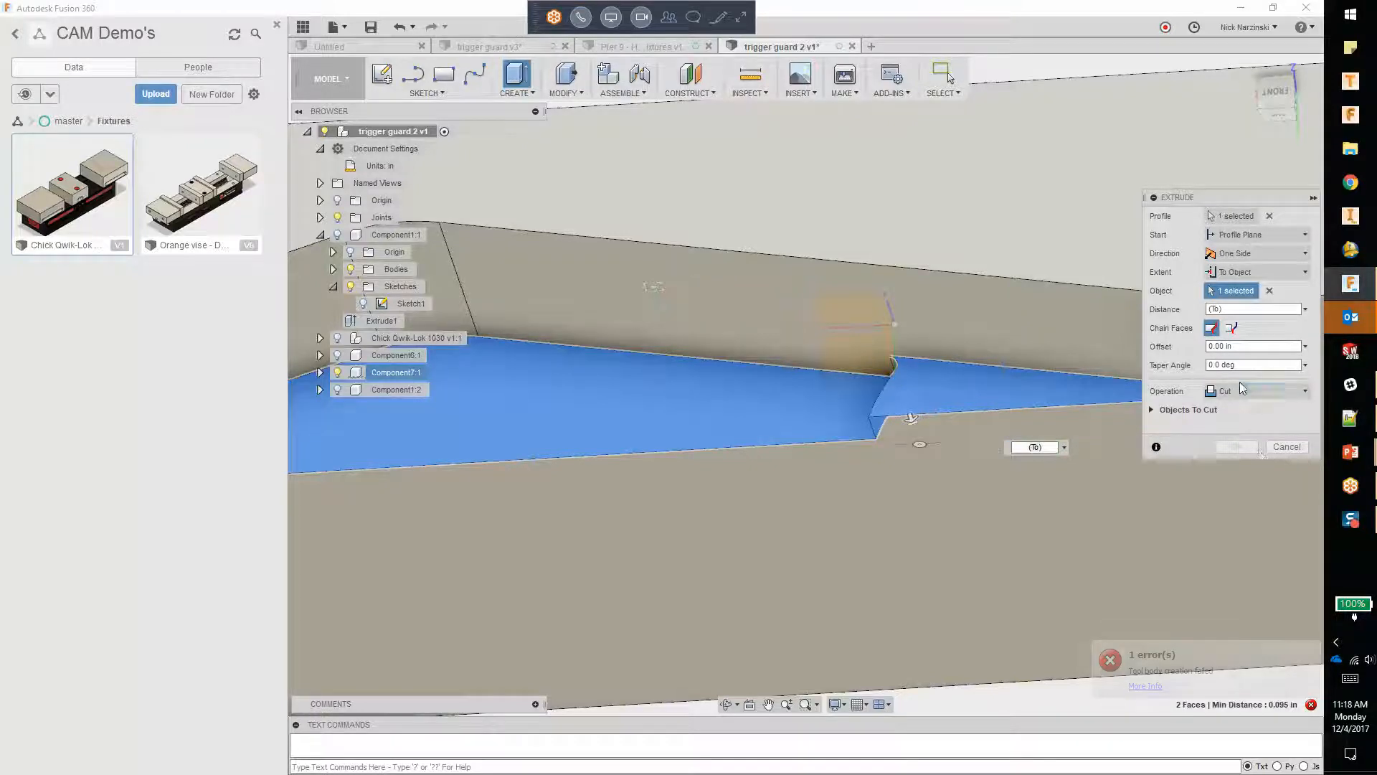
left_click(1240, 391)
left_click(1189, 411)
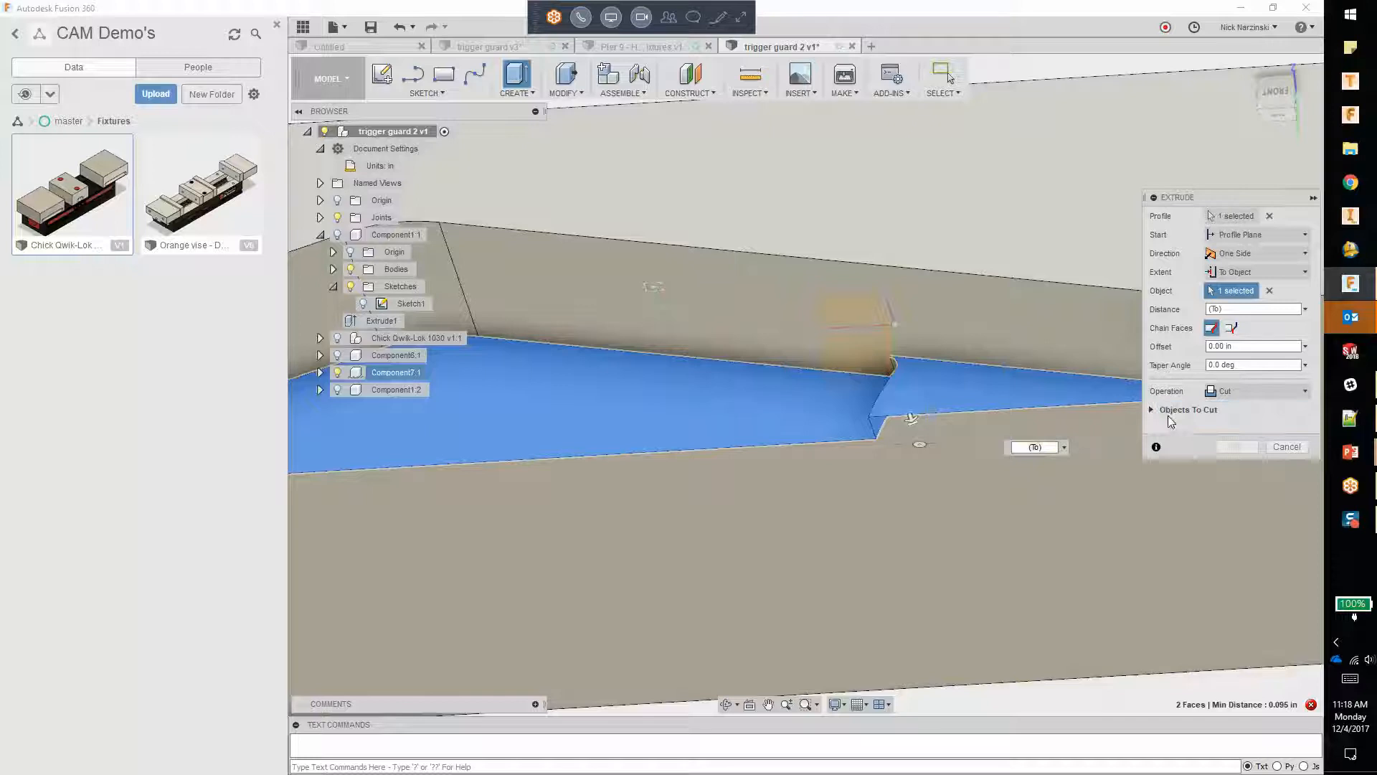
left_click(1071, 476)
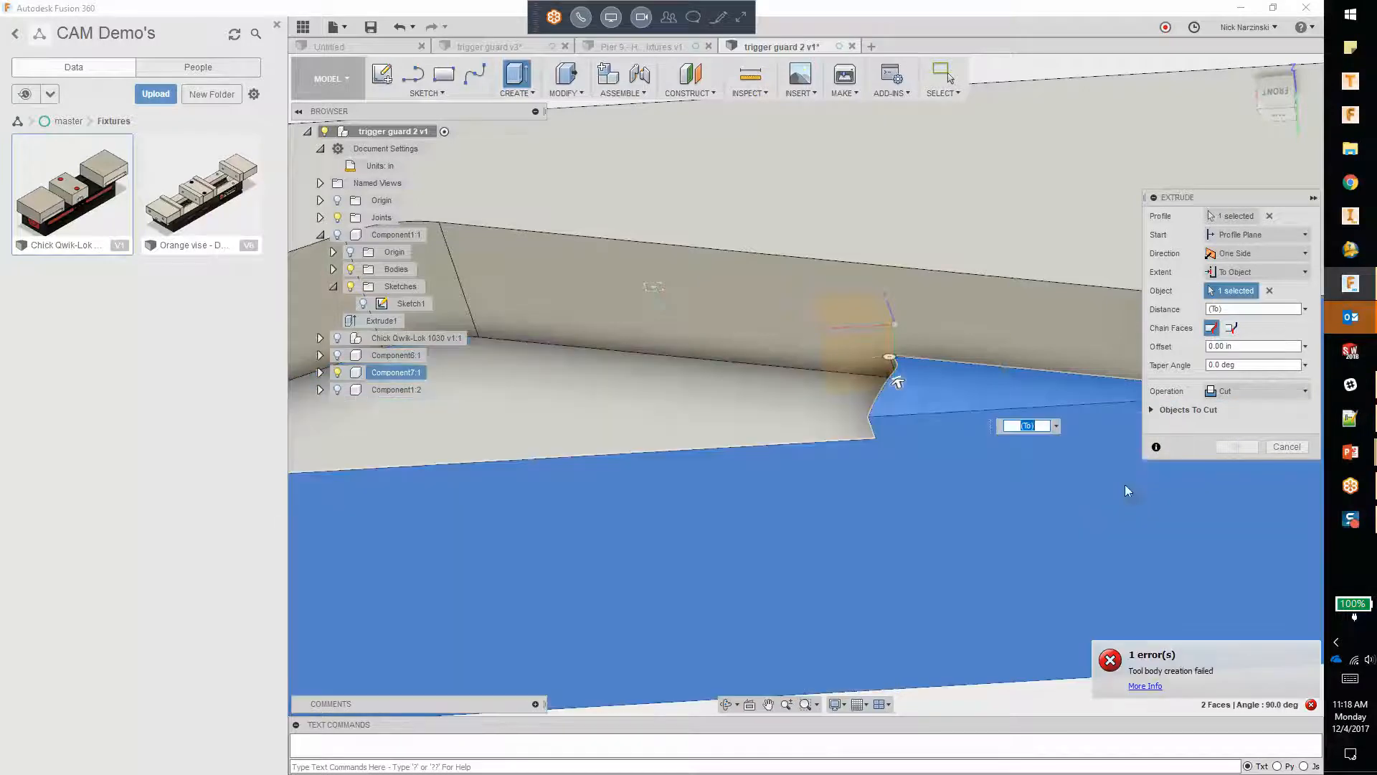
left_click(1294, 449)
Step: Measure the distance between the raised ledge face at the narrow end and the pocket floor
scroll(1014, 377, "down", 3)
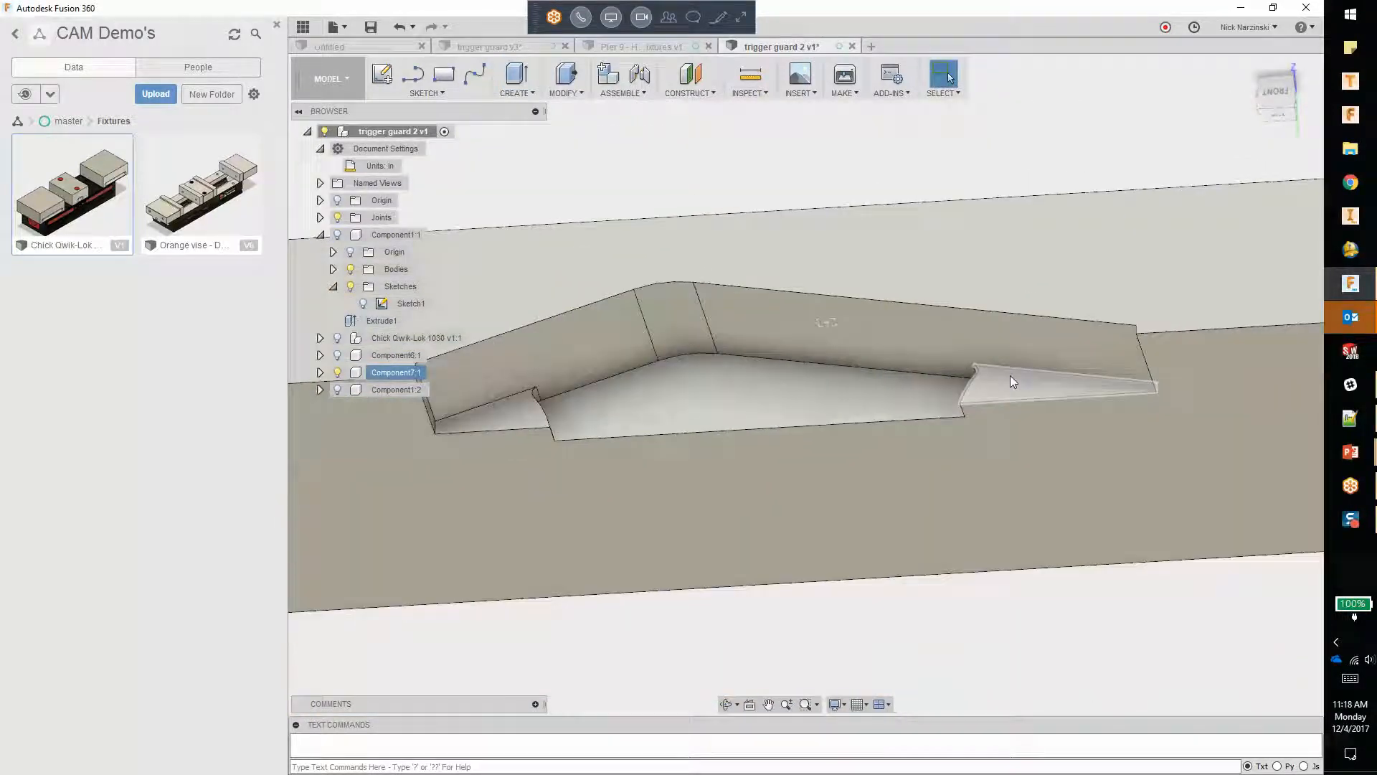
left_click(750, 73)
left_click(990, 388)
left_click(922, 394)
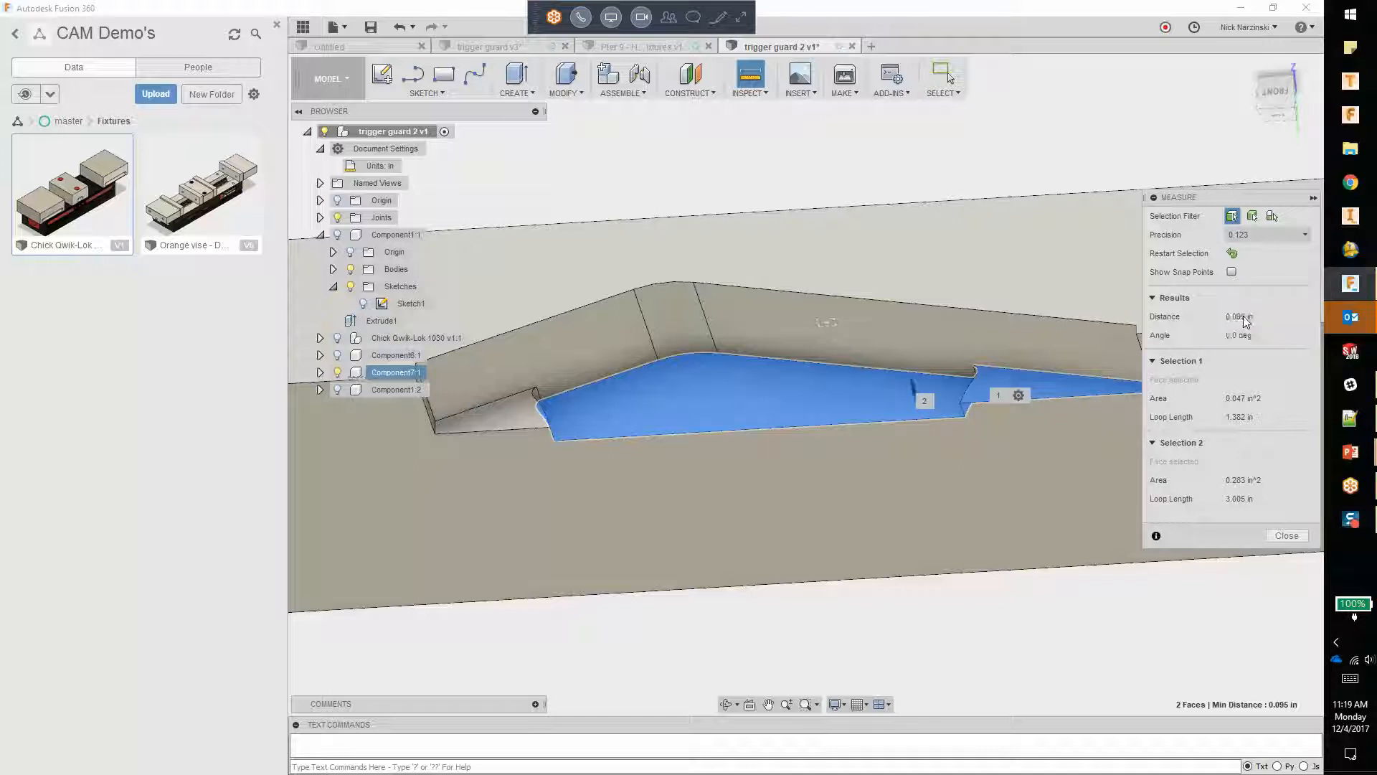
key("Escape")
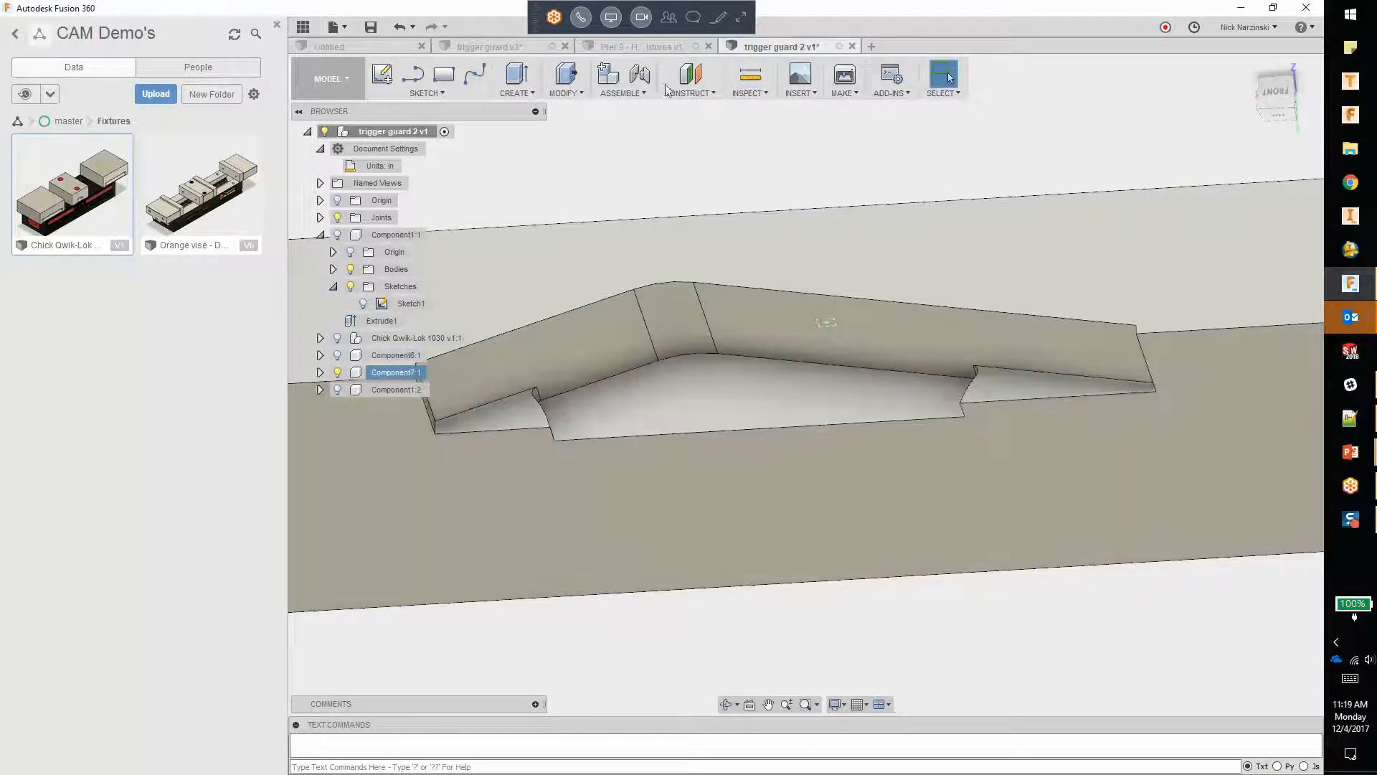
Step: Offset the raised ledge faces at both ends of Component7's pocket by -0.095 in to level them with the pocket floor
left_click(996, 376)
right_click(996, 376)
key("Escape")
key("q")
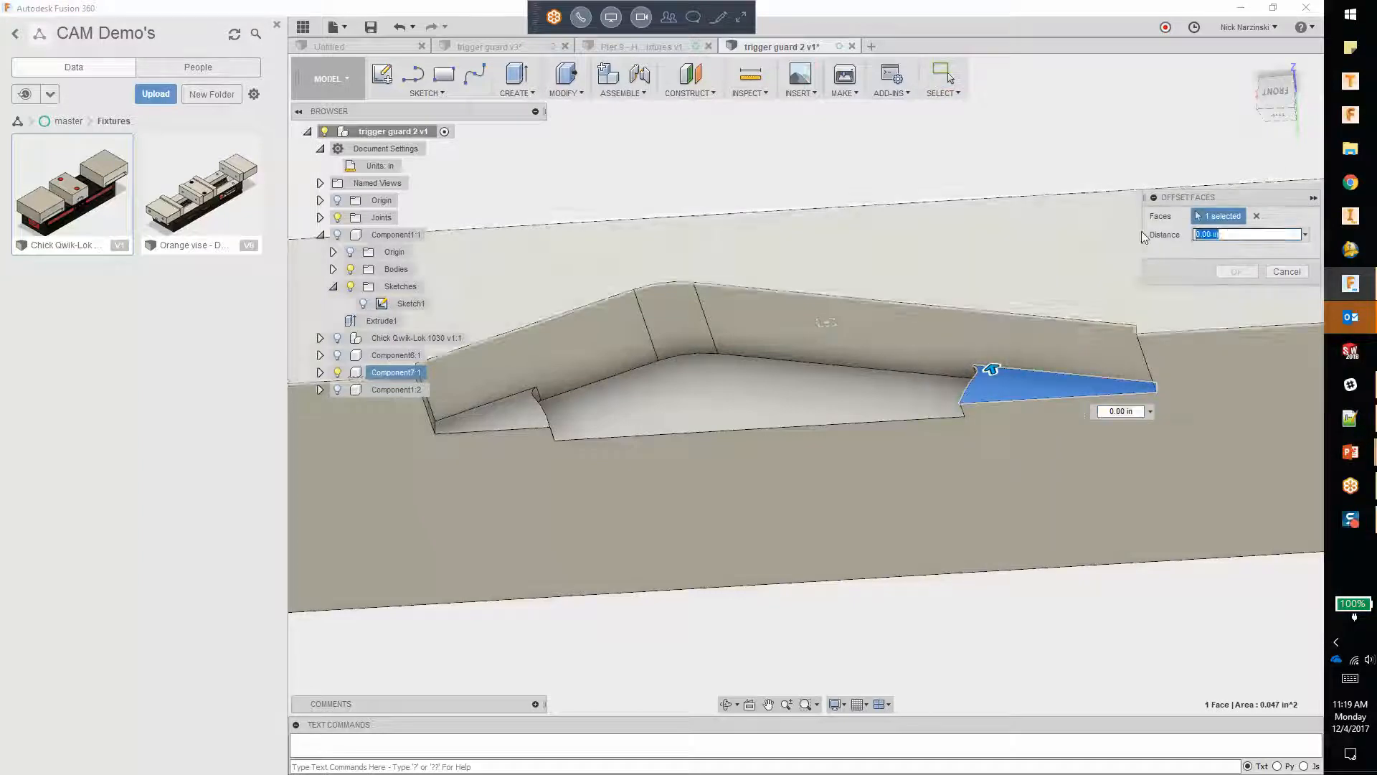
type("0.095 in")
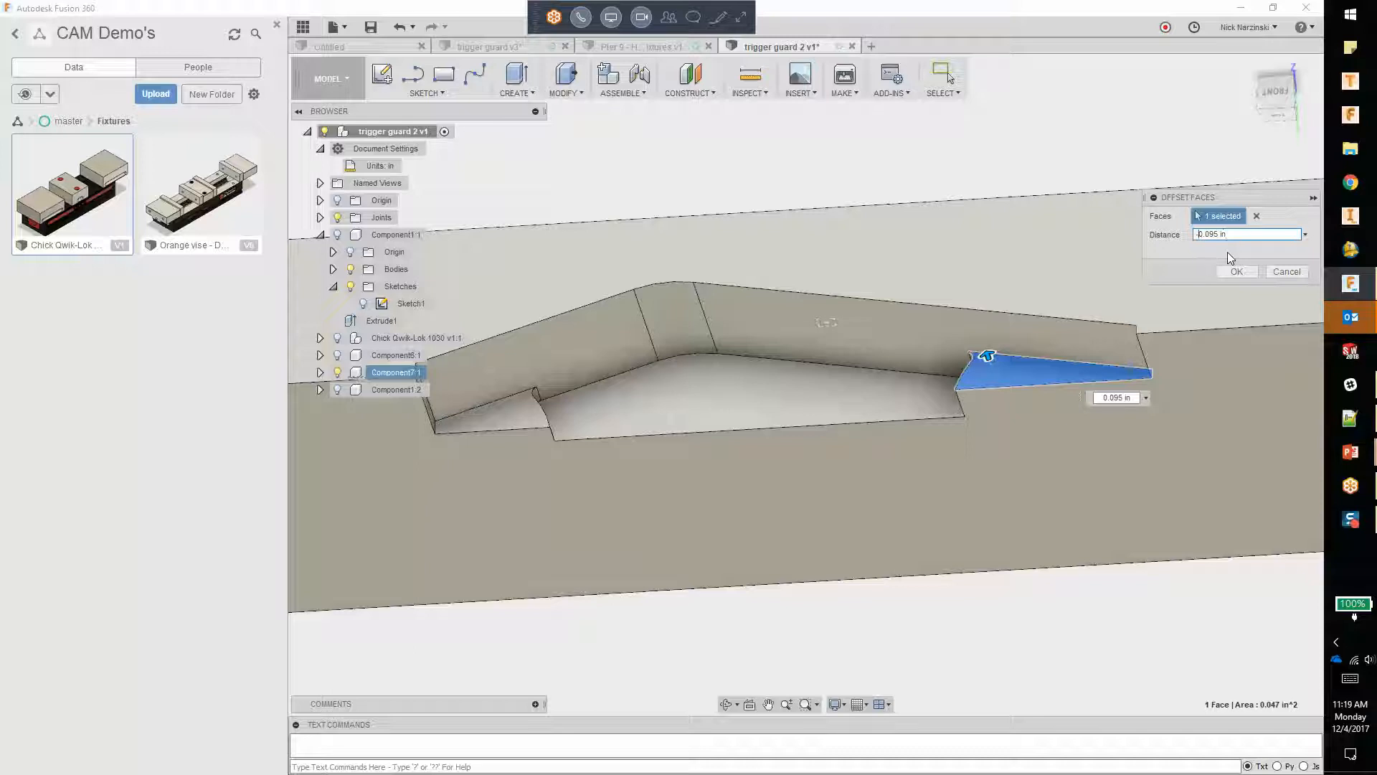
type("-")
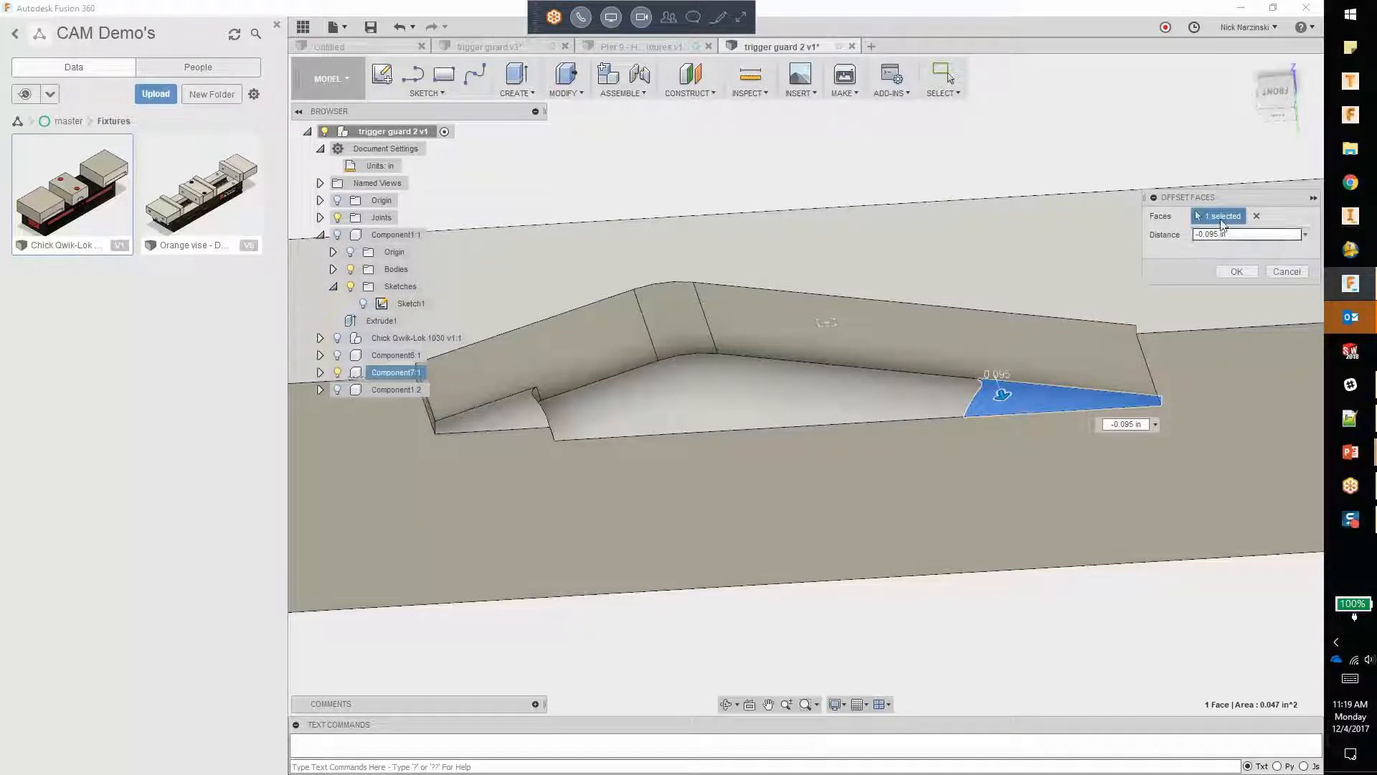
left_click(502, 411)
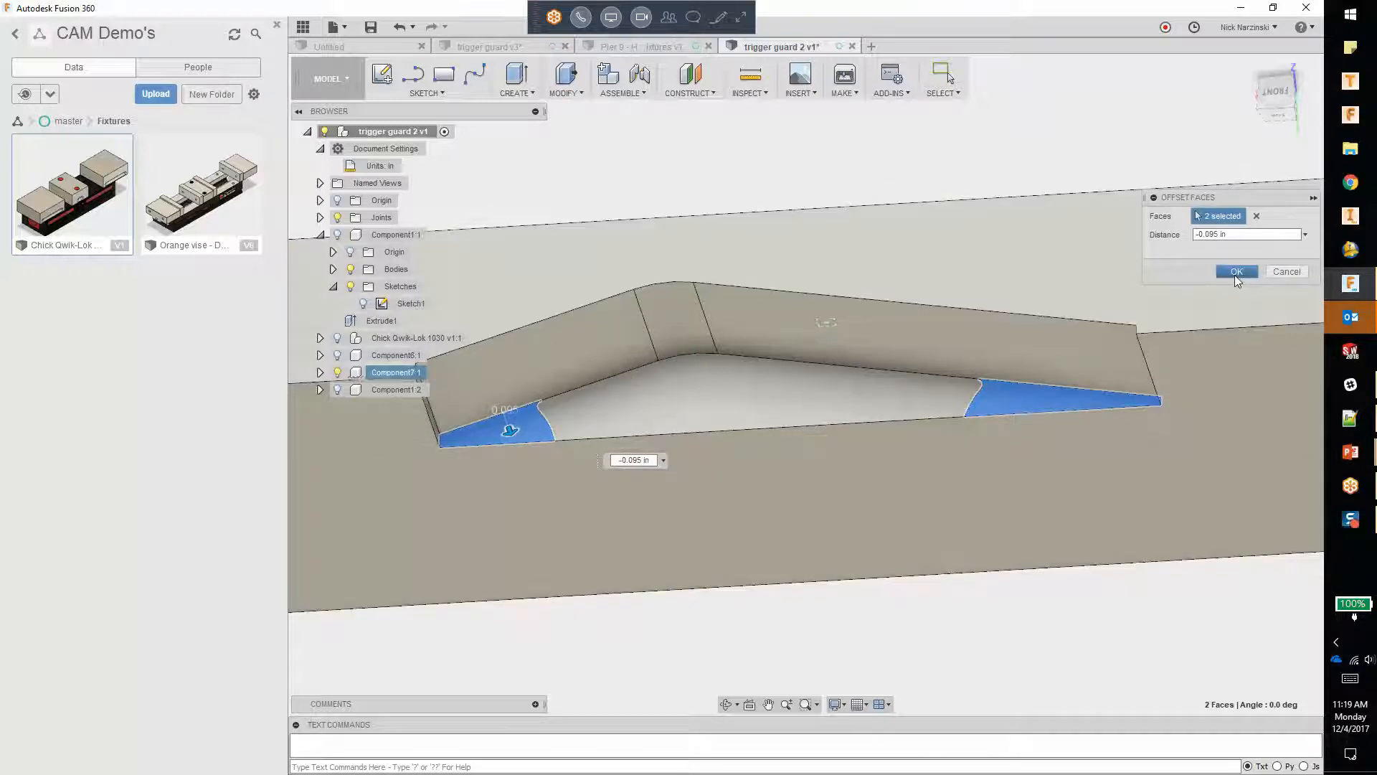
left_click(1235, 272)
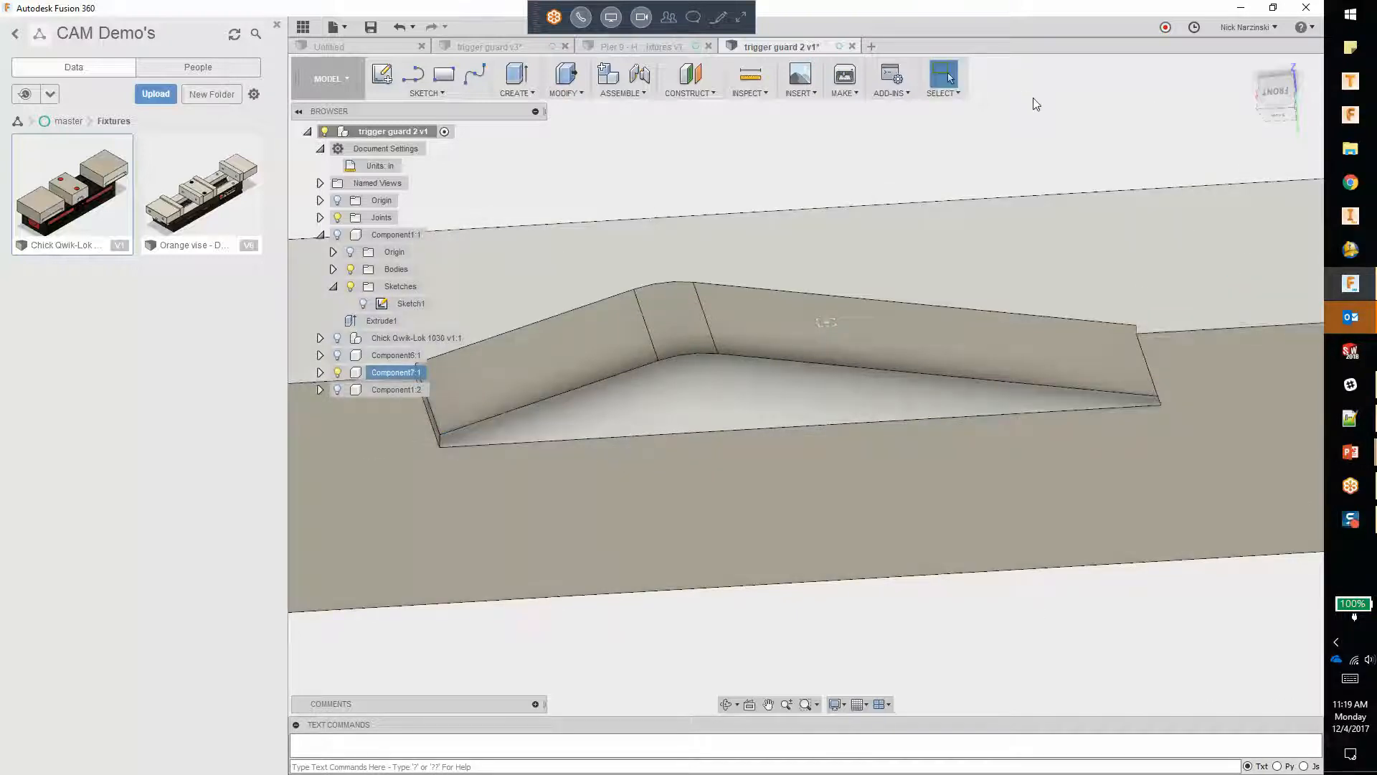
Step: Unisolate Component7 to bring back the vise, the other jaw plate and both trigger guards
middle_click_drag(1146, 115, 657, 189, "shift")
left_click(443, 133)
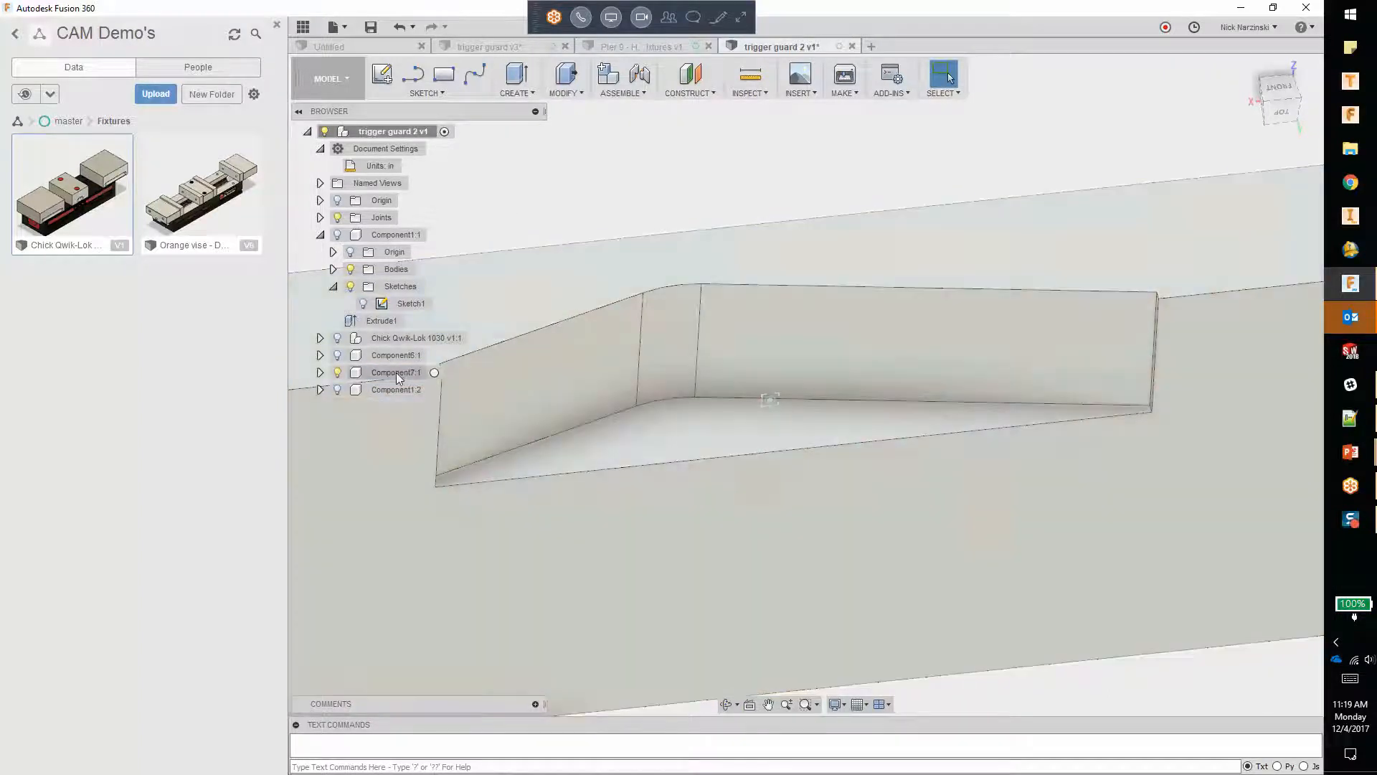
left_click(396, 372)
right_click(407, 369)
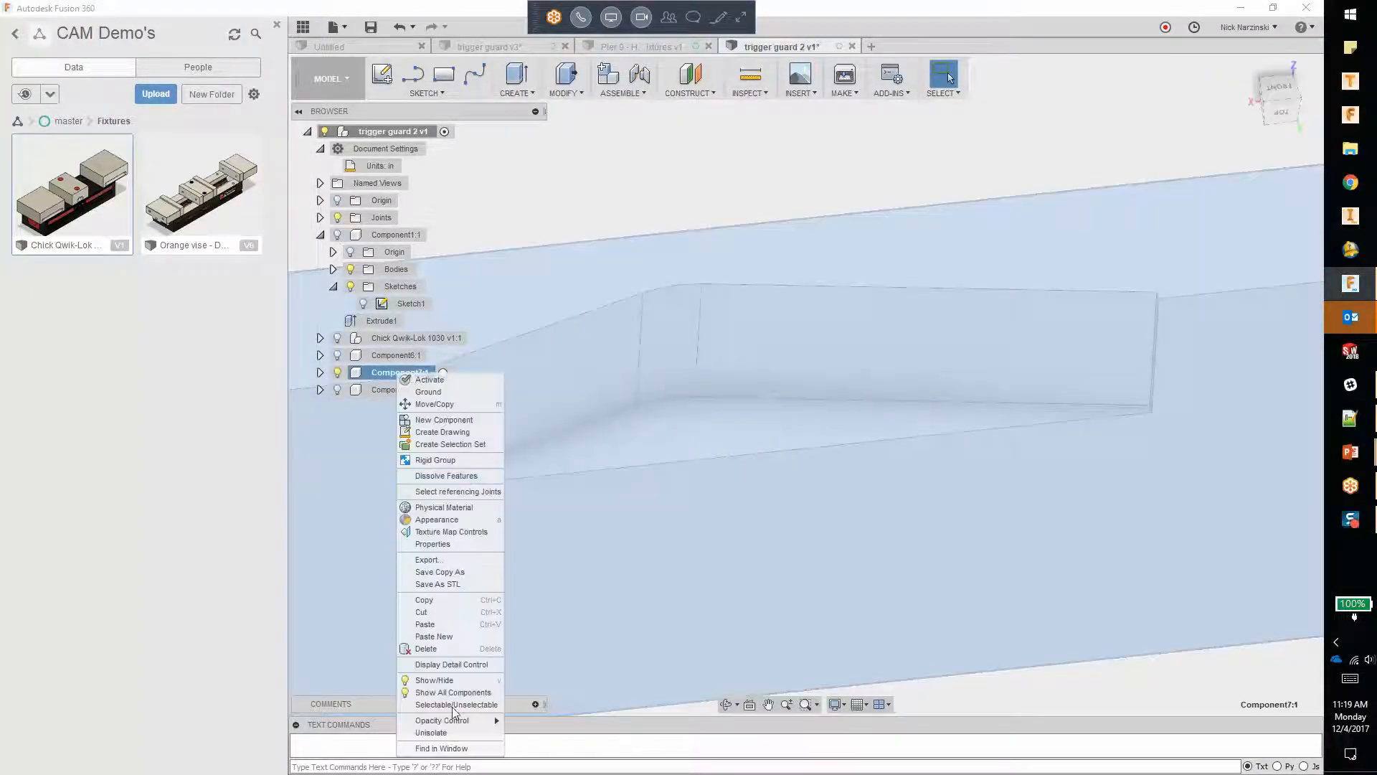
left_click(430, 728)
Step: Examine the complete vise assembly from several angles, checking the jaw plates and the placement of both trigger guards
scroll(845, 485, "down", 5)
middle_click_drag(845, 485, 931, 550, "shift")
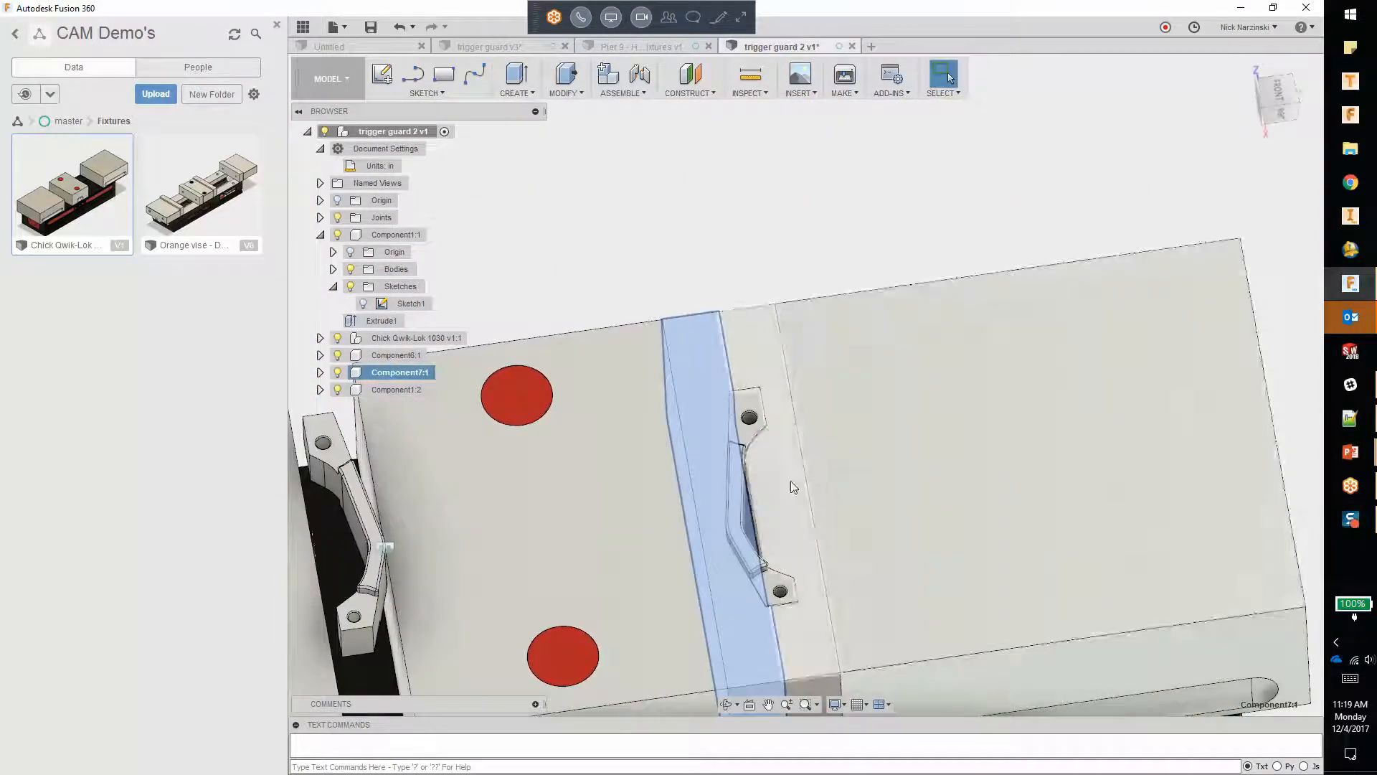
middle_click_drag(957, 418, 892, 247, "shift")
scroll(891, 243, "down", 1)
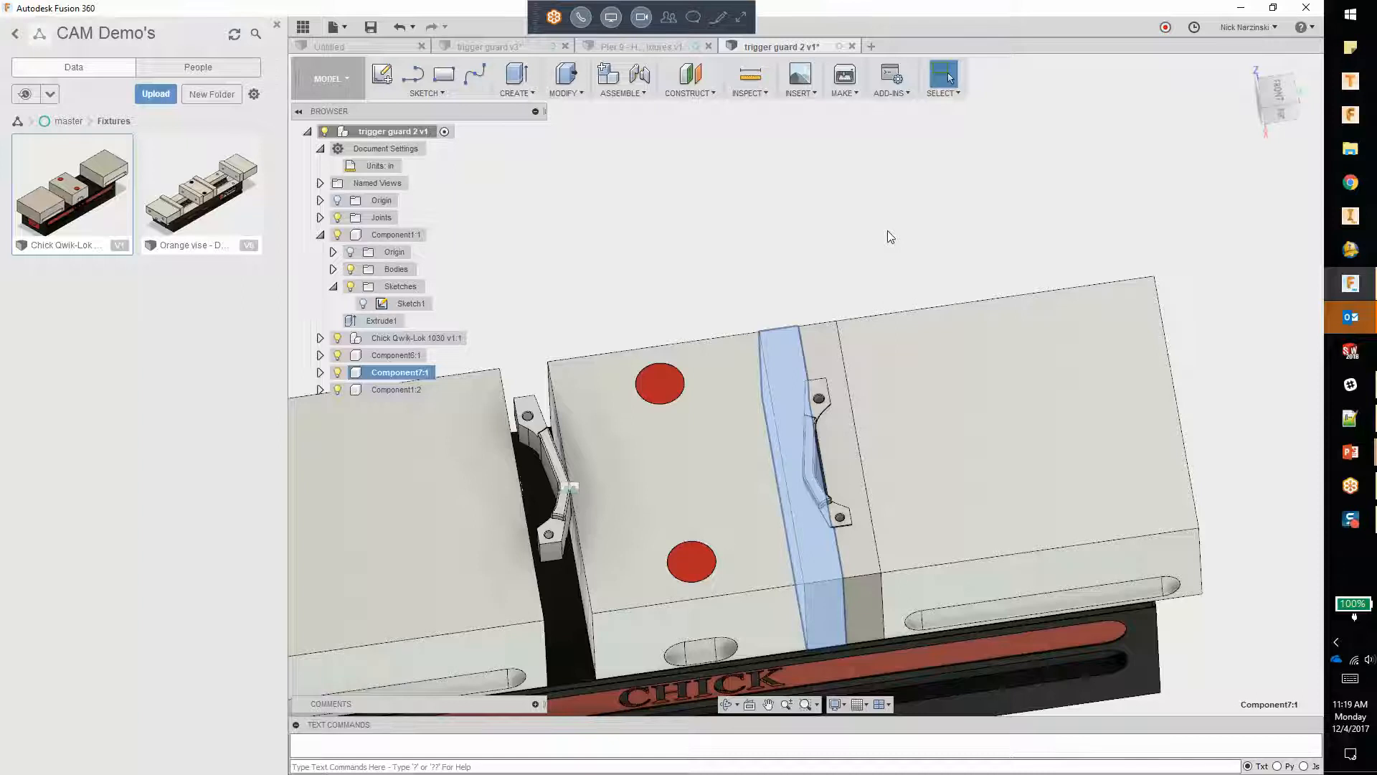
scroll(901, 207, "down", 1)
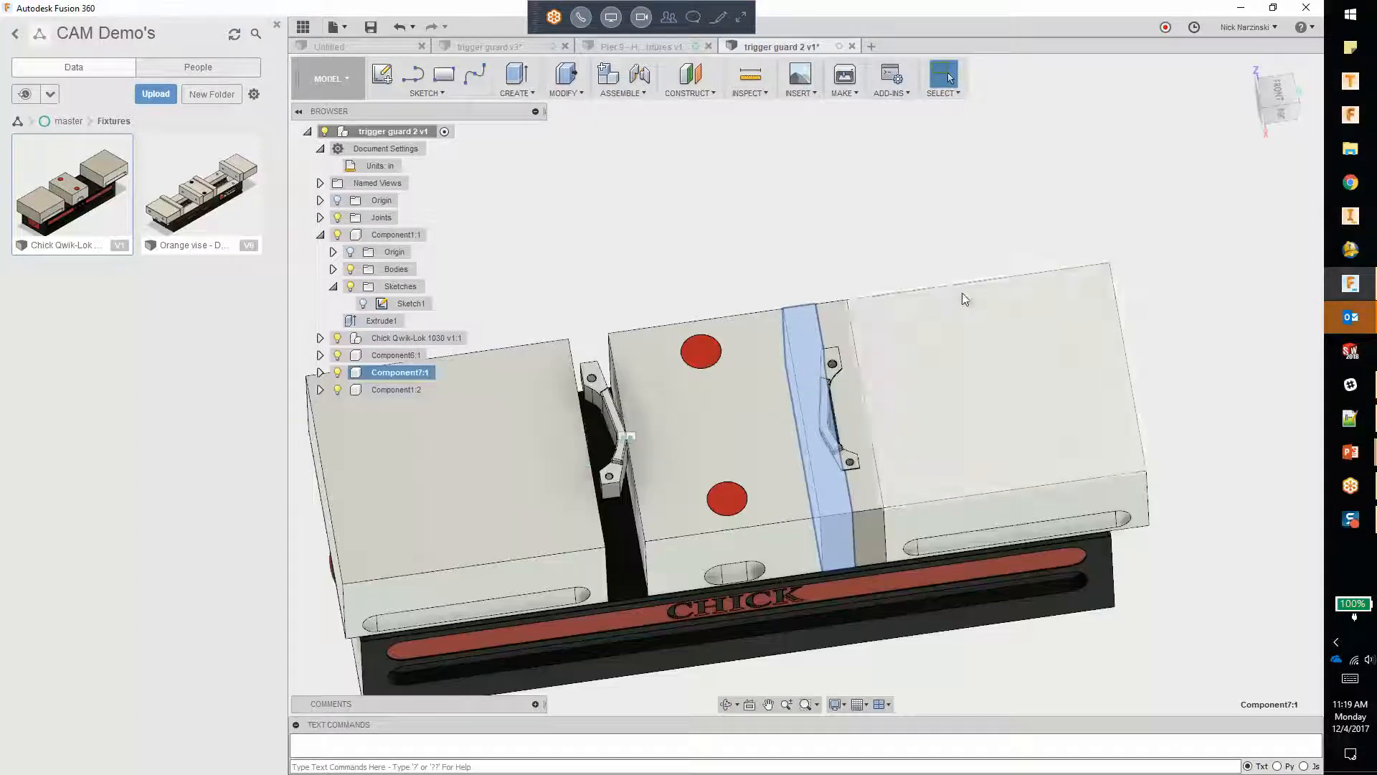
middle_click_drag(1143, 519, 1115, 419, "shift")
middle_click_drag(552, 405, 648, 388, "shift")
middle_click_drag(810, 606, 902, 612, "shift")
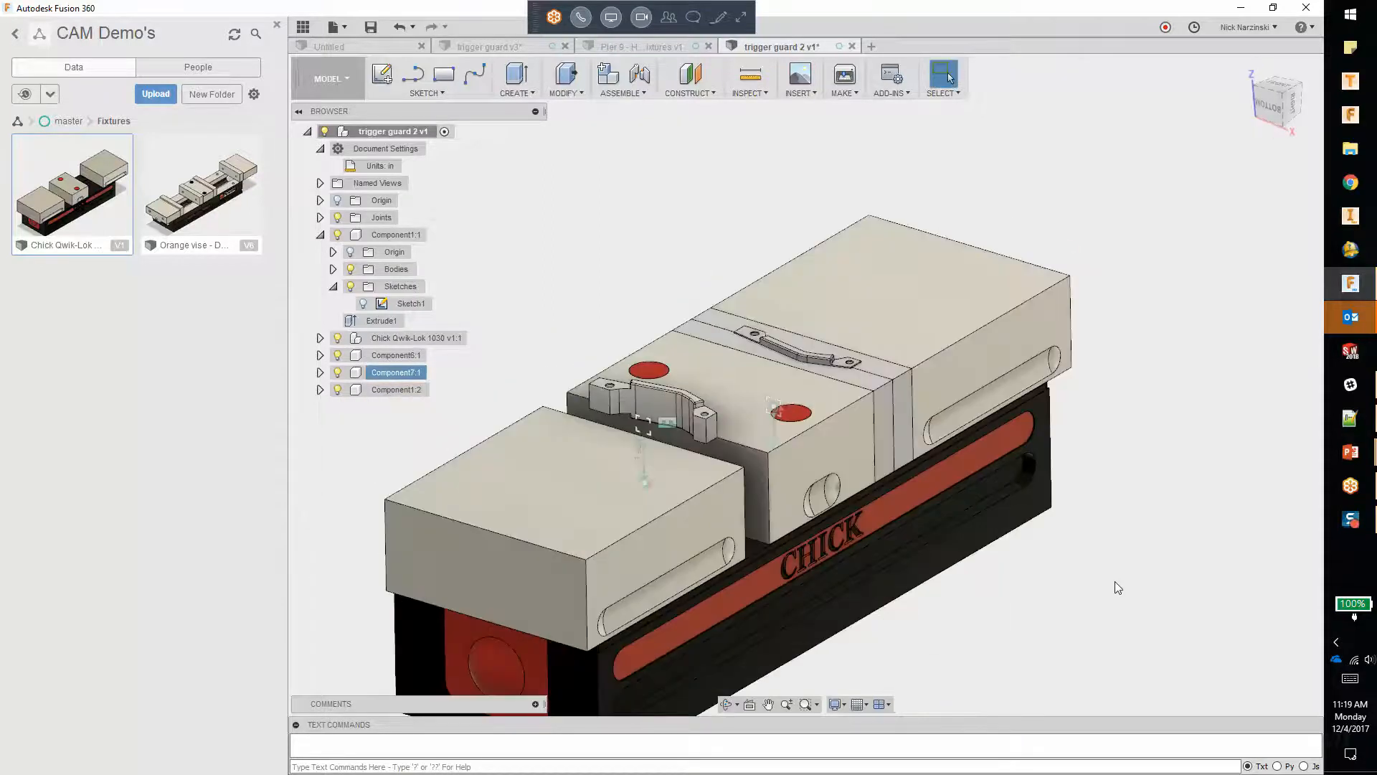
Step: Switch to the PowerPoint slide show and page to the Key Learning Objectives slide
mouse_move(1350, 452)
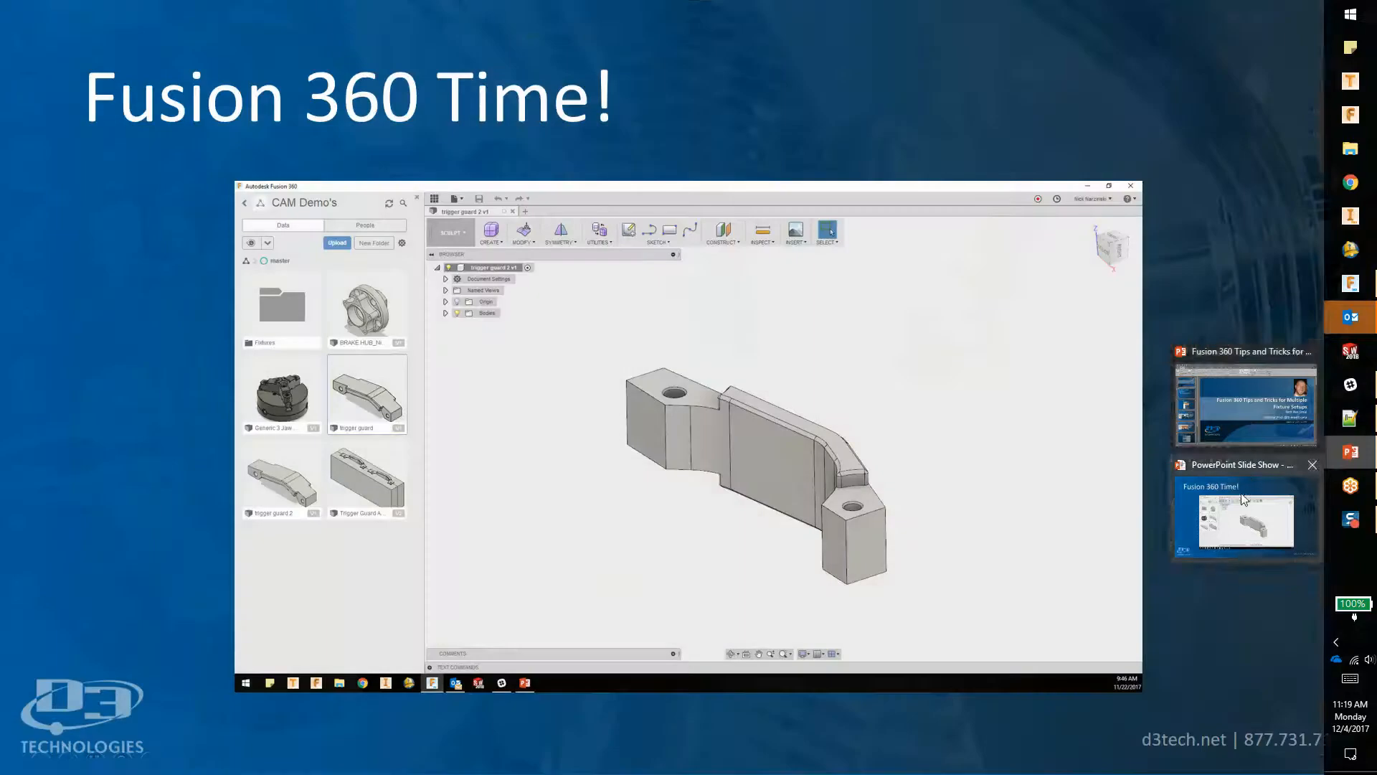
left_click(1246, 516)
right_click(700, 370)
left_click(739, 377)
right_click(739, 359)
left_click(785, 380)
right_click(782, 369)
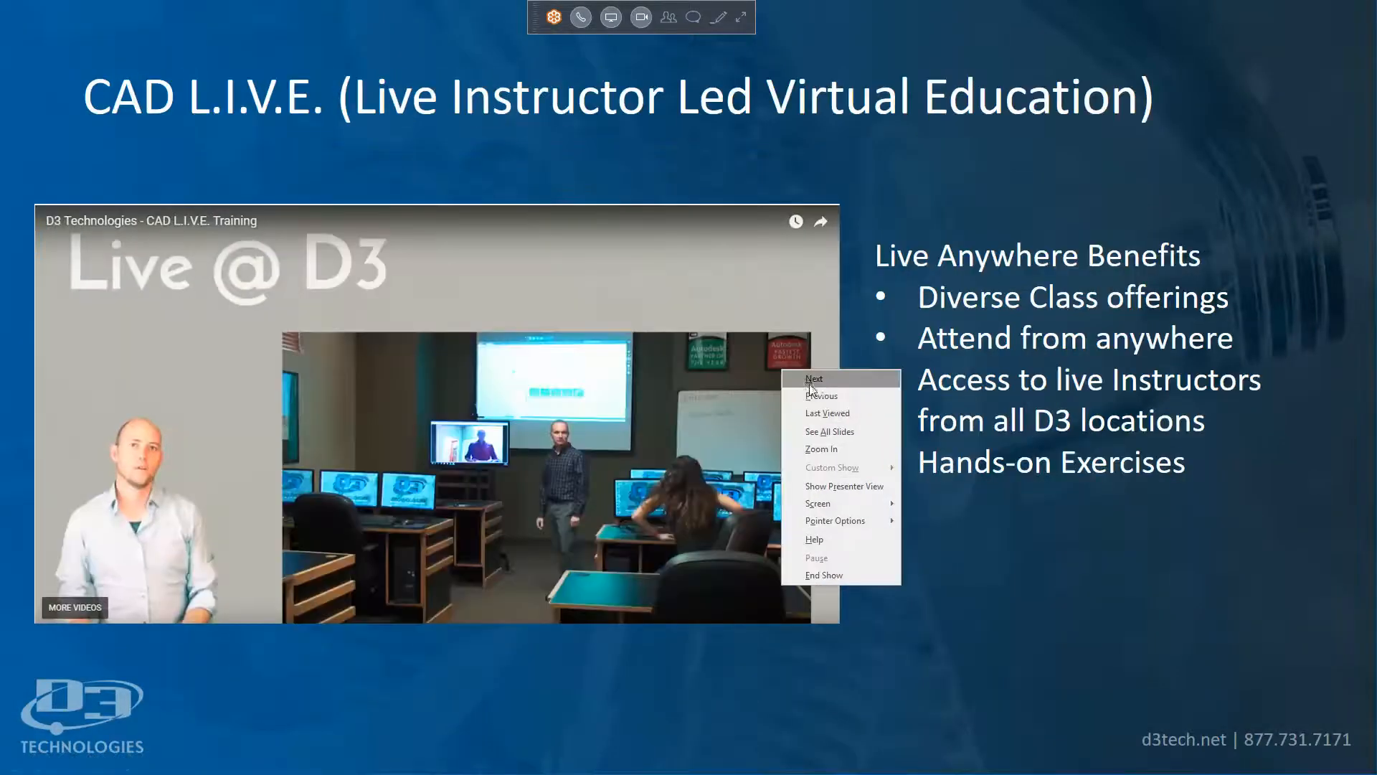
left_click(800, 393)
right_click(803, 367)
left_click(837, 394)
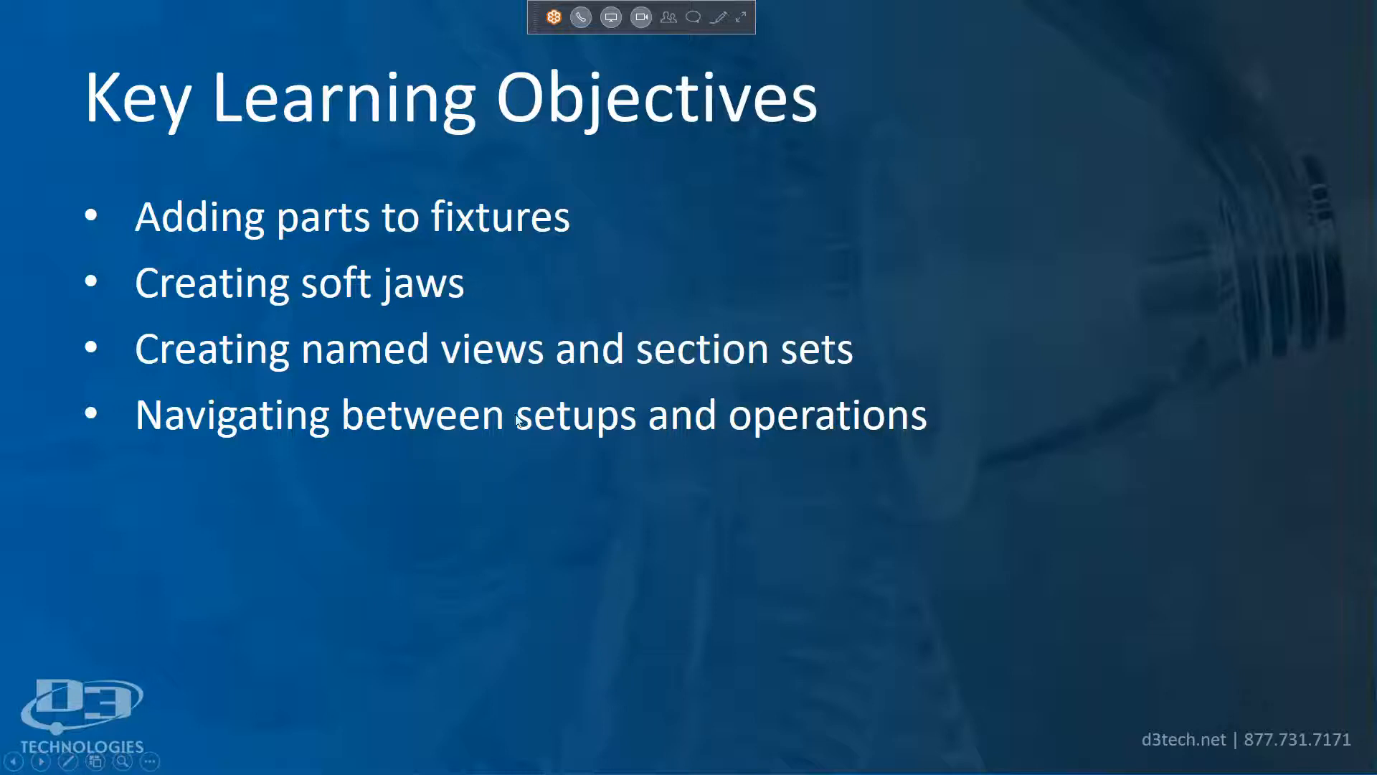
Step: Return to Fusion 360, collapse Component1's sketches, list the named views in the browser and hide the data panel
key("alt+Tab")
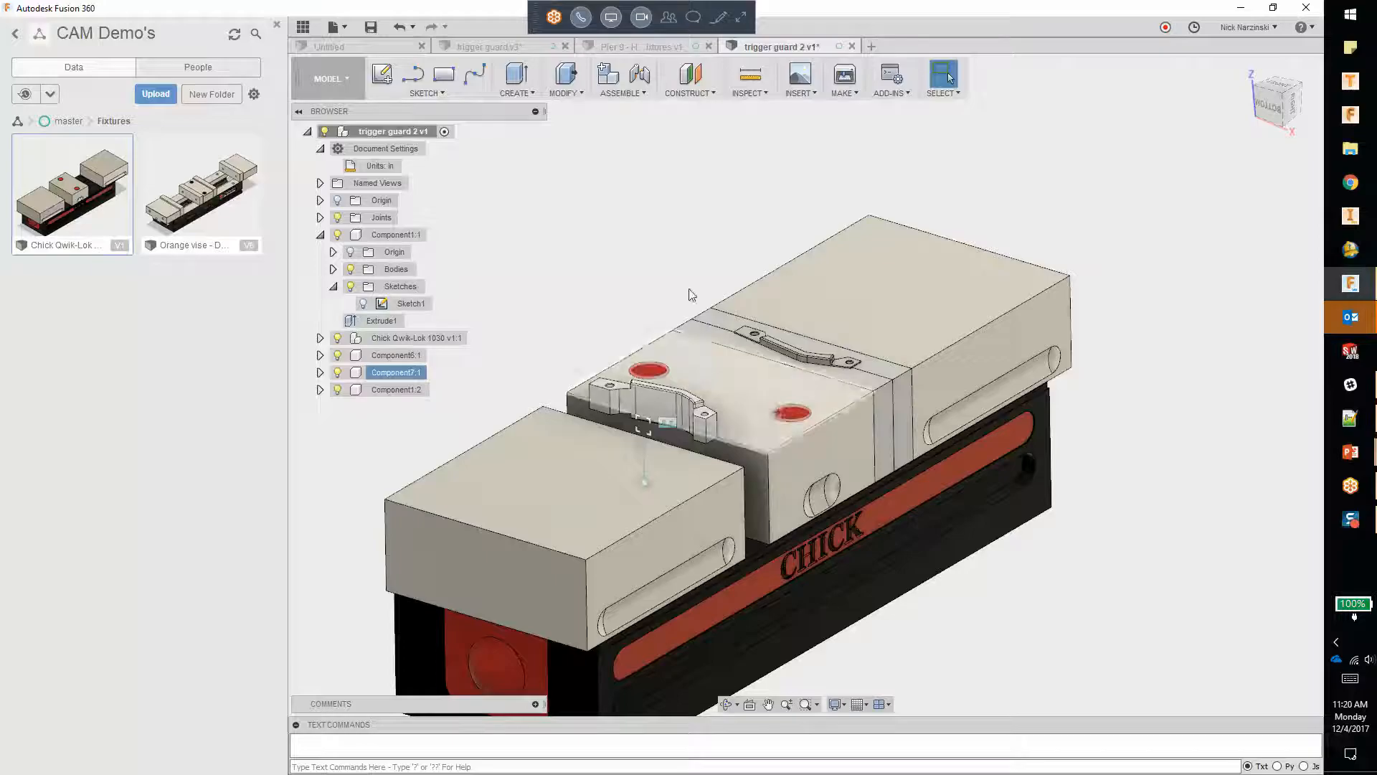
left_click(332, 287)
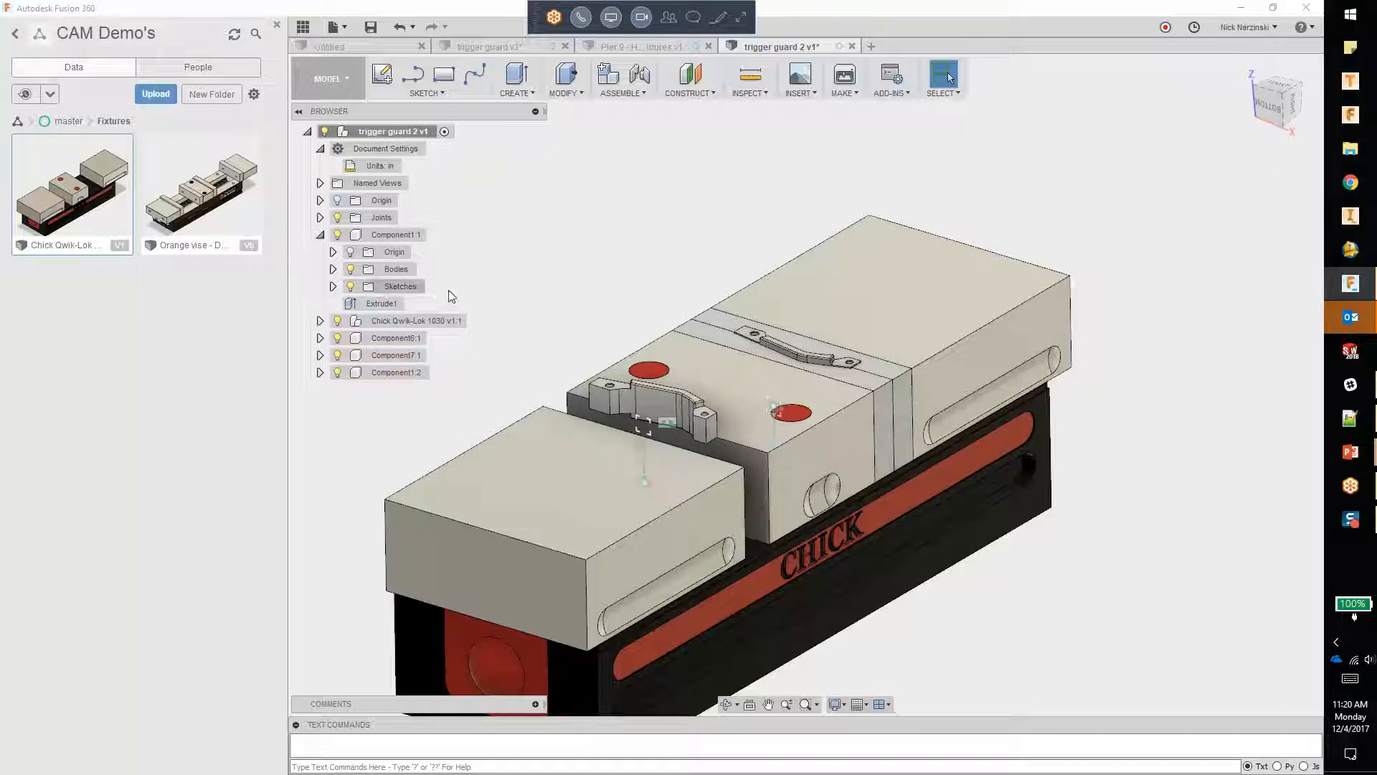
left_click(320, 183)
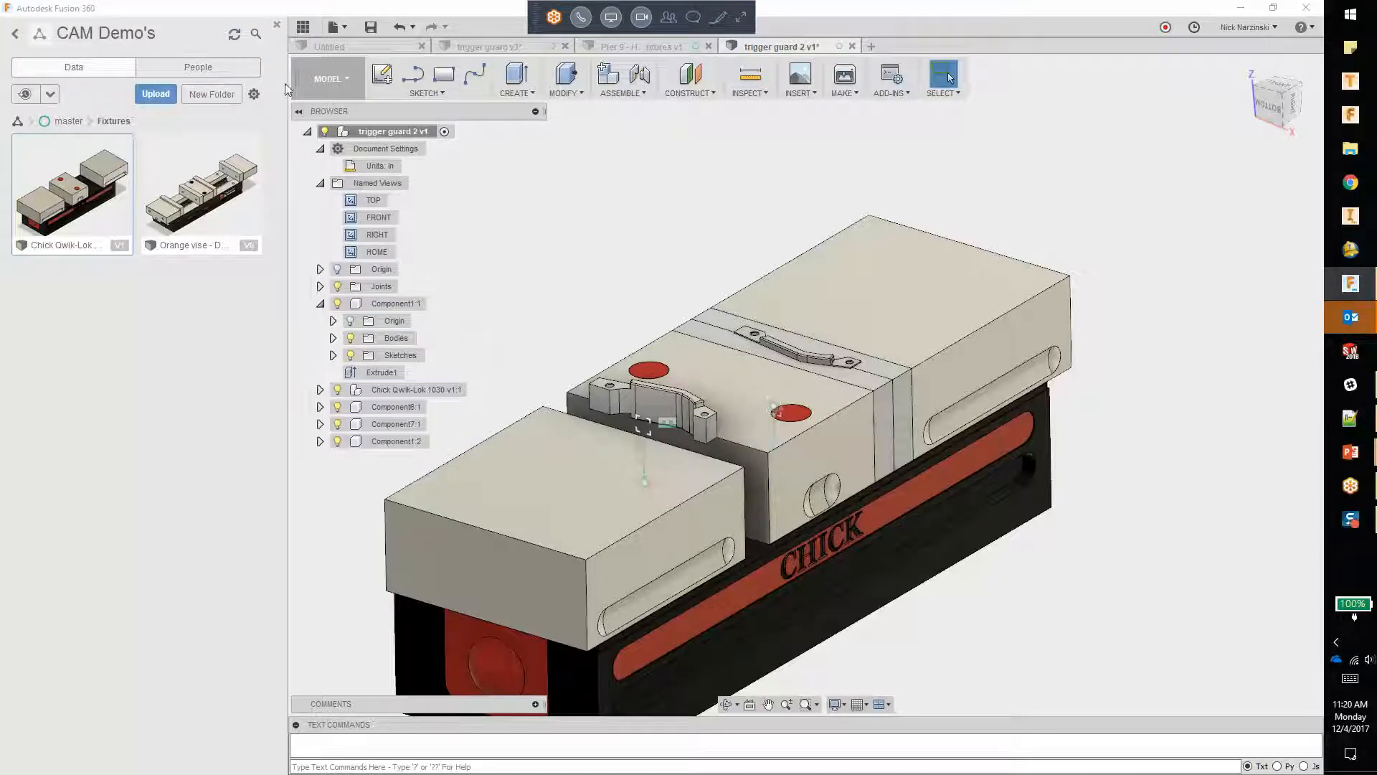
left_click(304, 29)
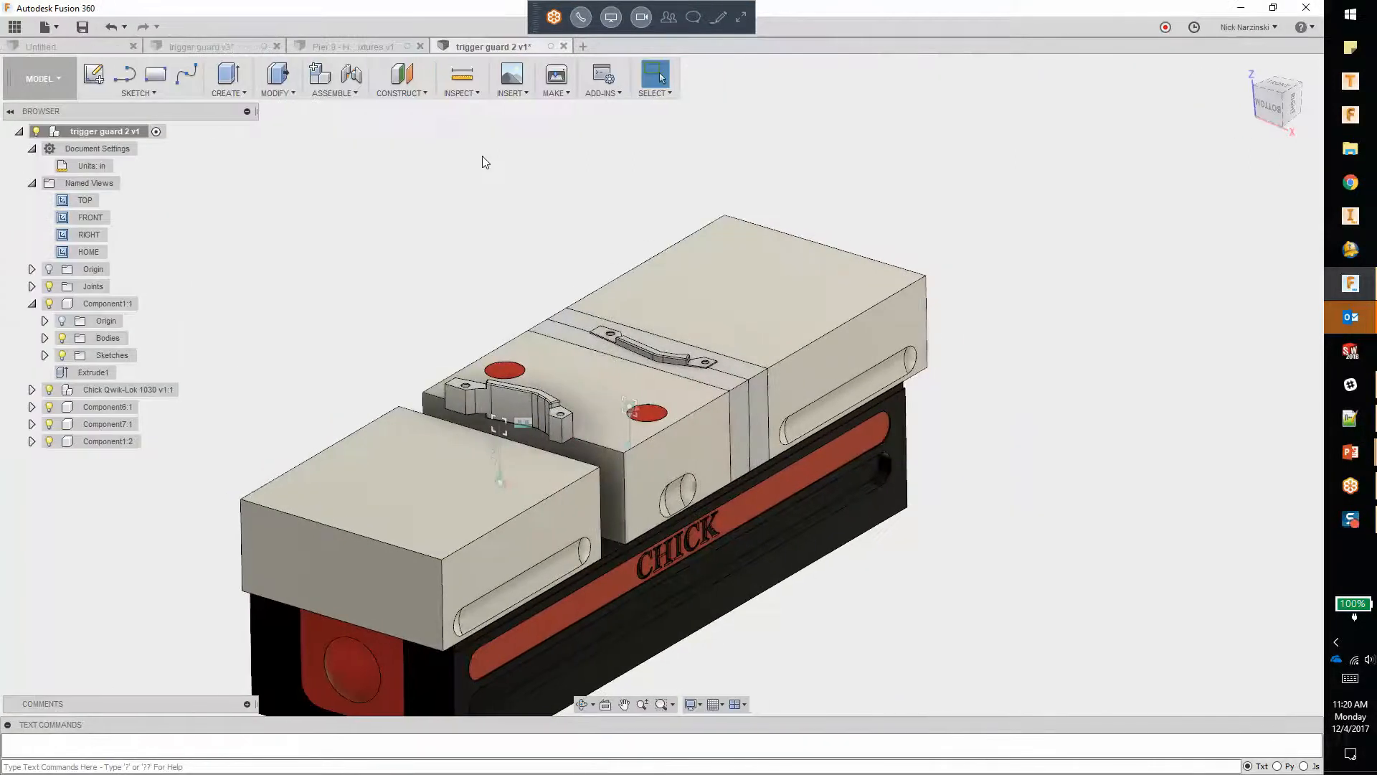
Step: Review the default TOP, FRONT, RIGHT and HOME named views against the vise, finishing with an angled view onto its jaws
double_click(84, 200)
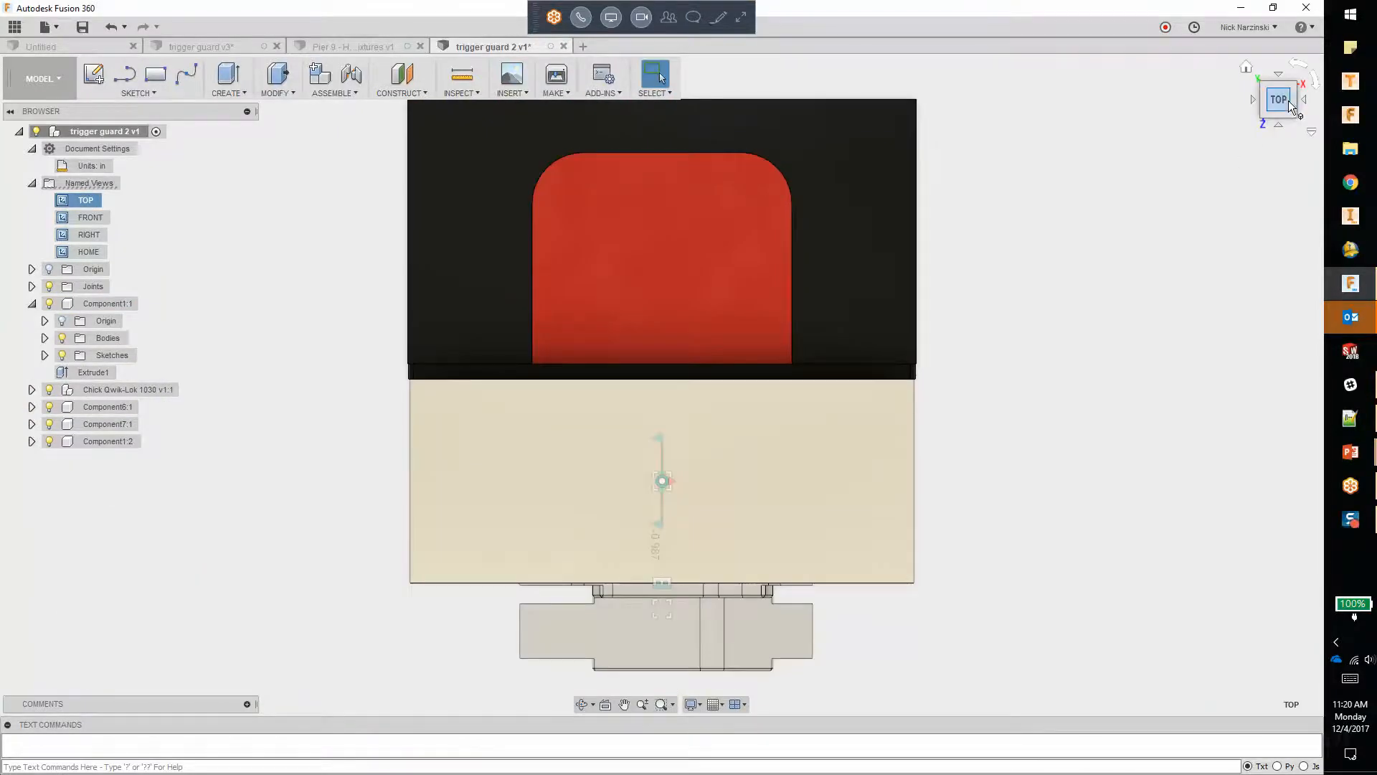
double_click(90, 218)
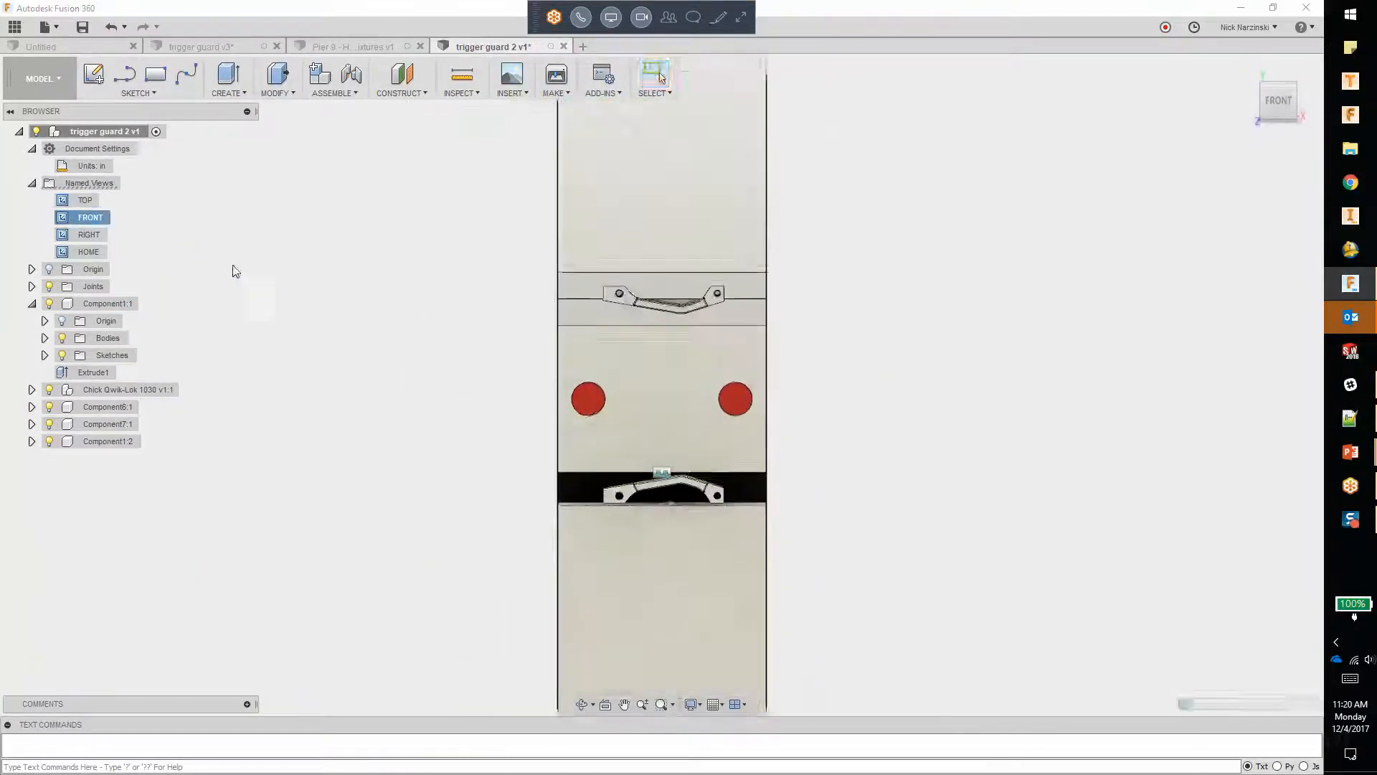
double_click(90, 234)
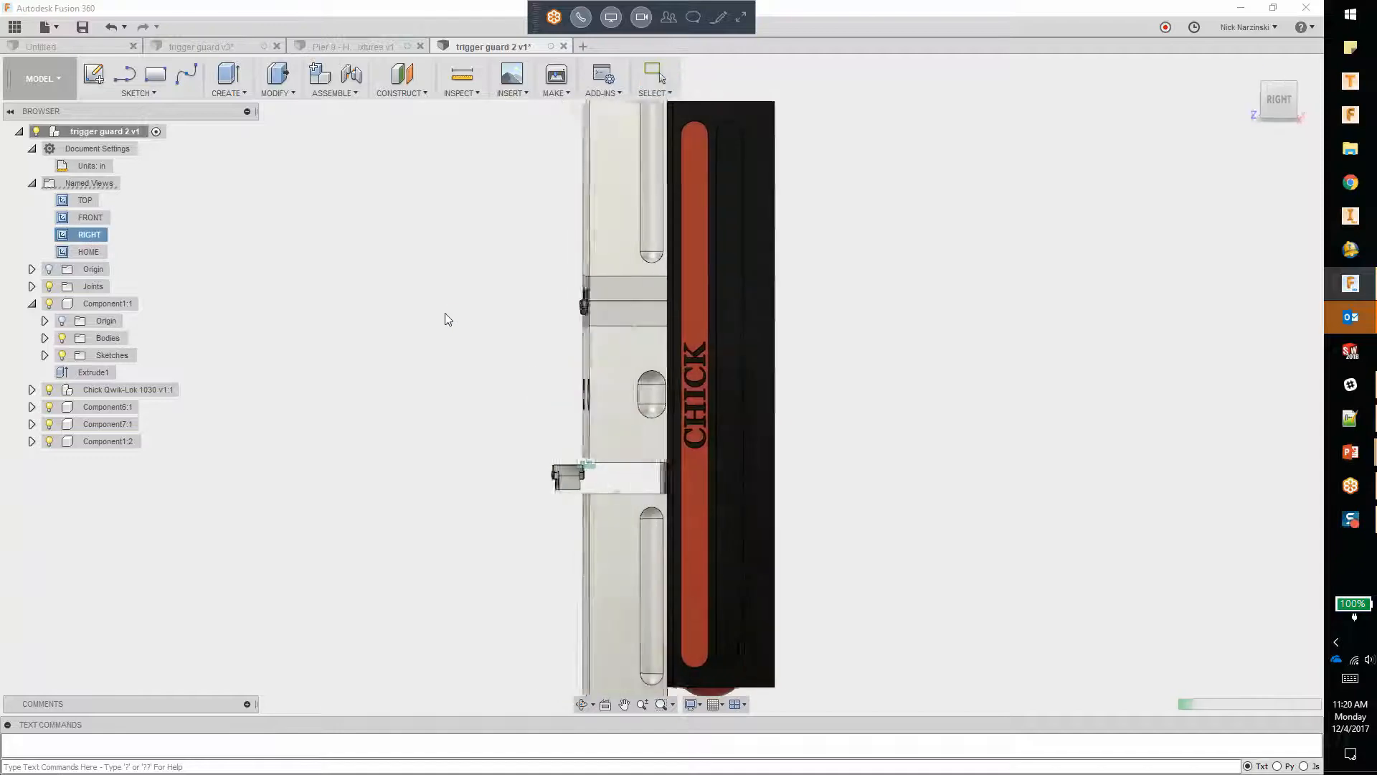
double_click(83, 251)
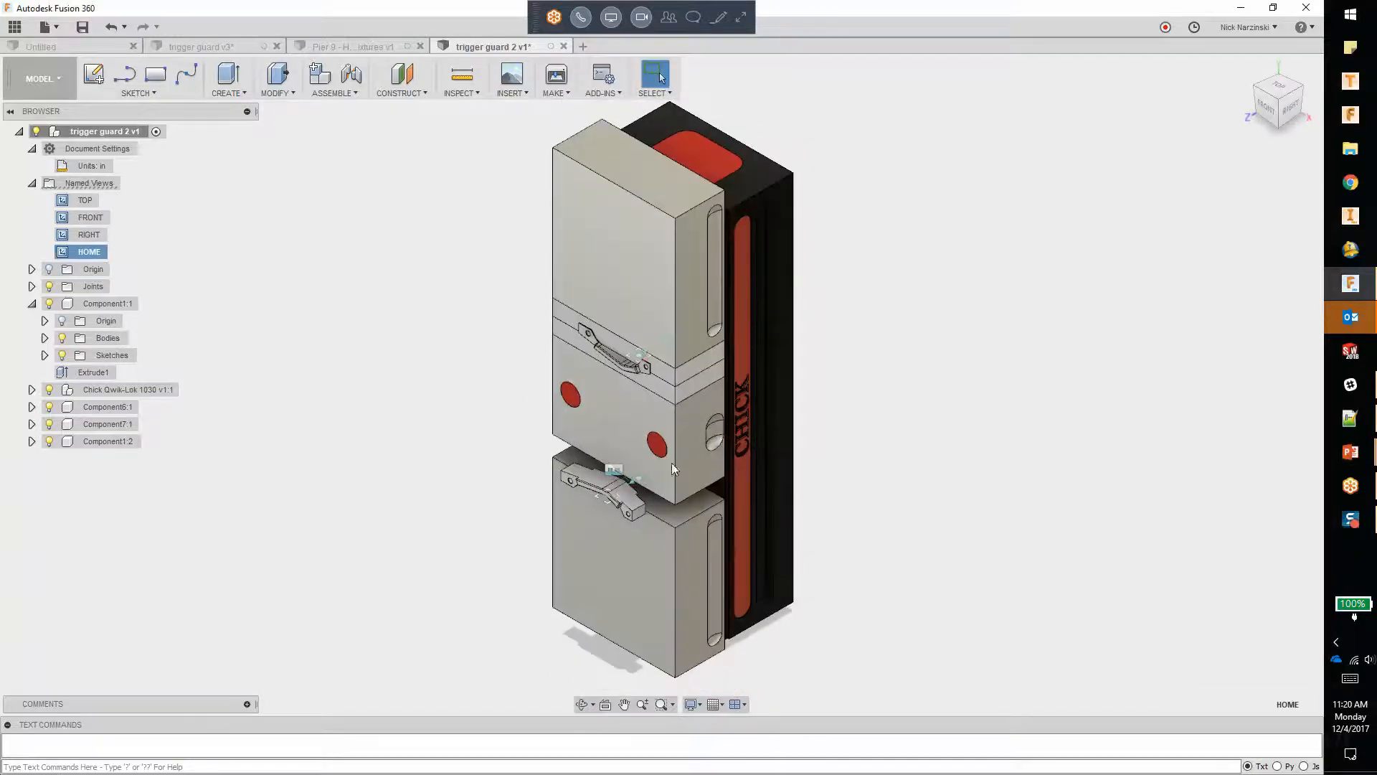
middle_click_drag(803, 423, 677, 326, "shift")
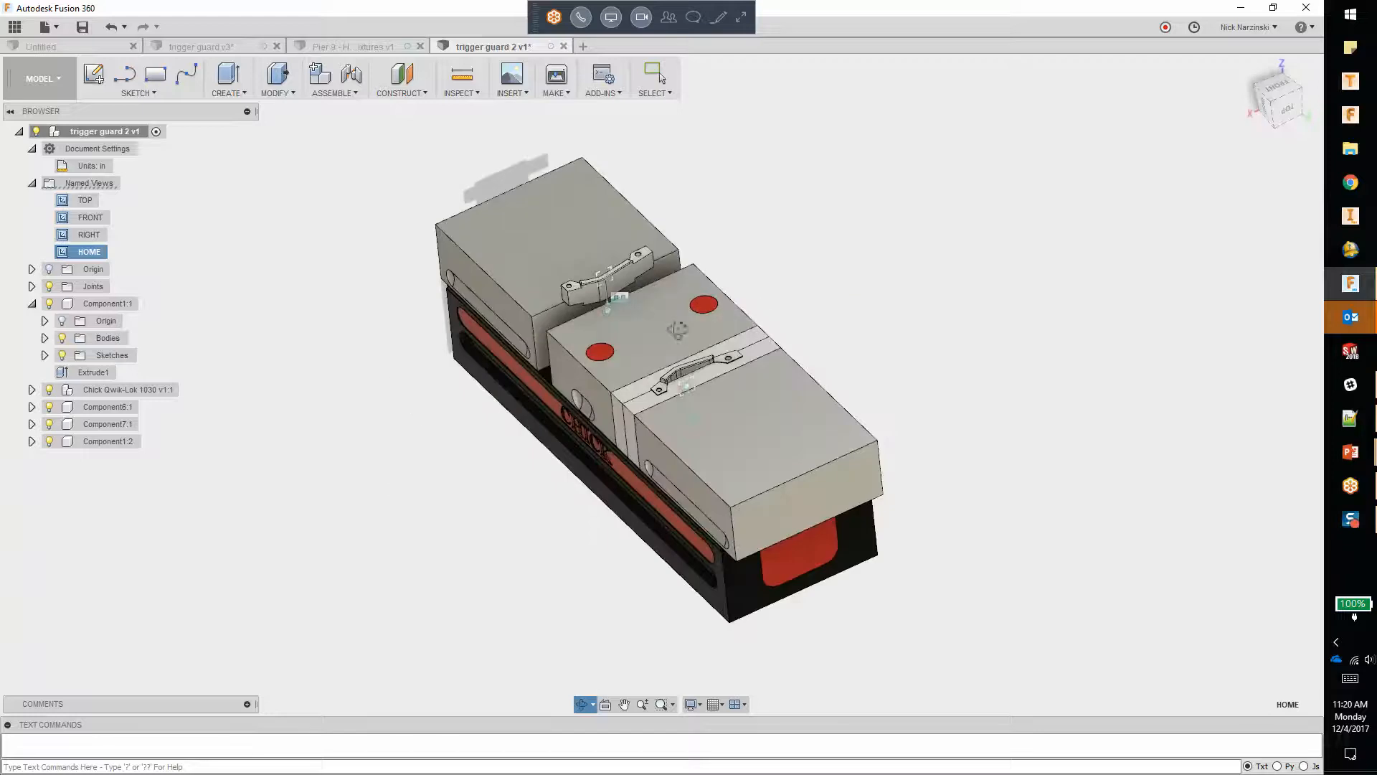
Step: Save a close angled view of the trigger guard in the open jaw gap as a named view called Setup 1
left_click(273, 216)
middle_click_drag(283, 218, 393, 316, "shift")
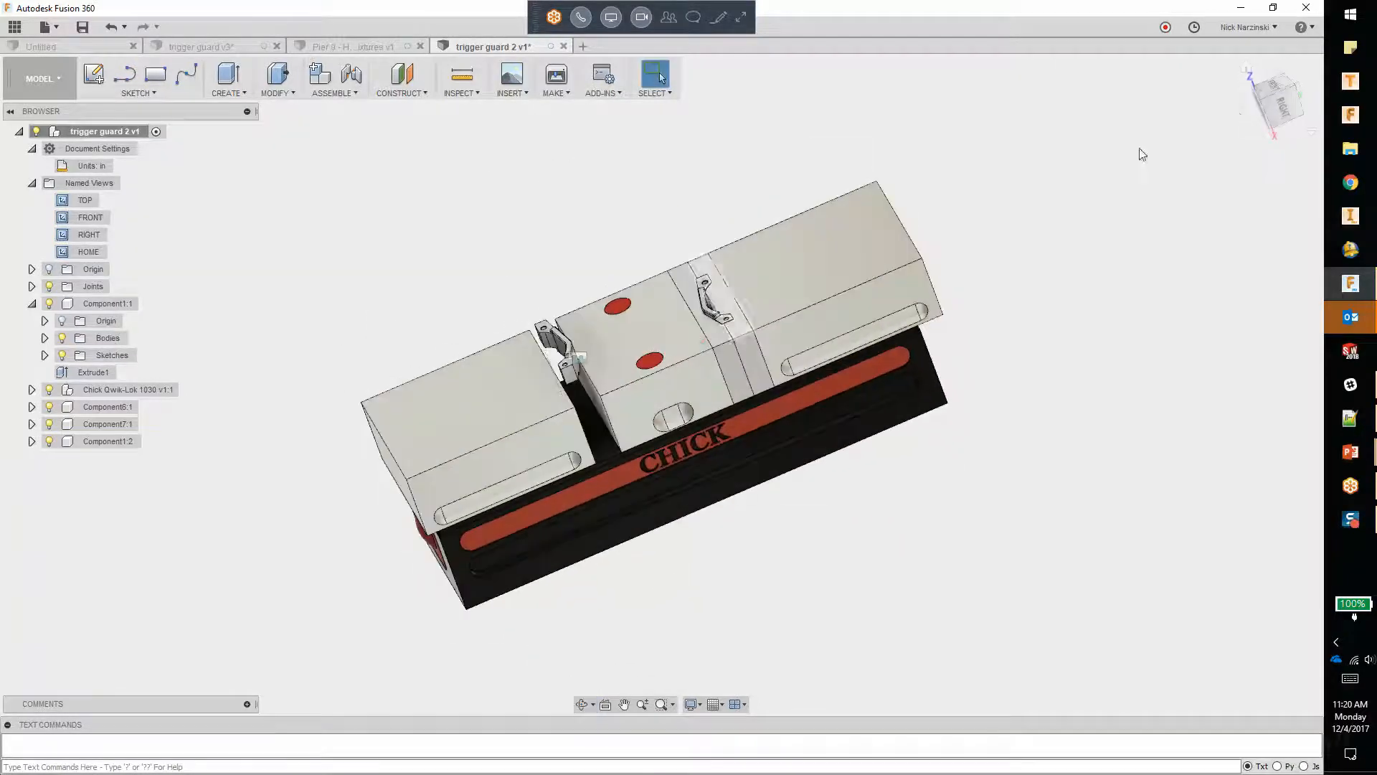
left_click(1266, 105)
scroll(552, 347, "up", 5)
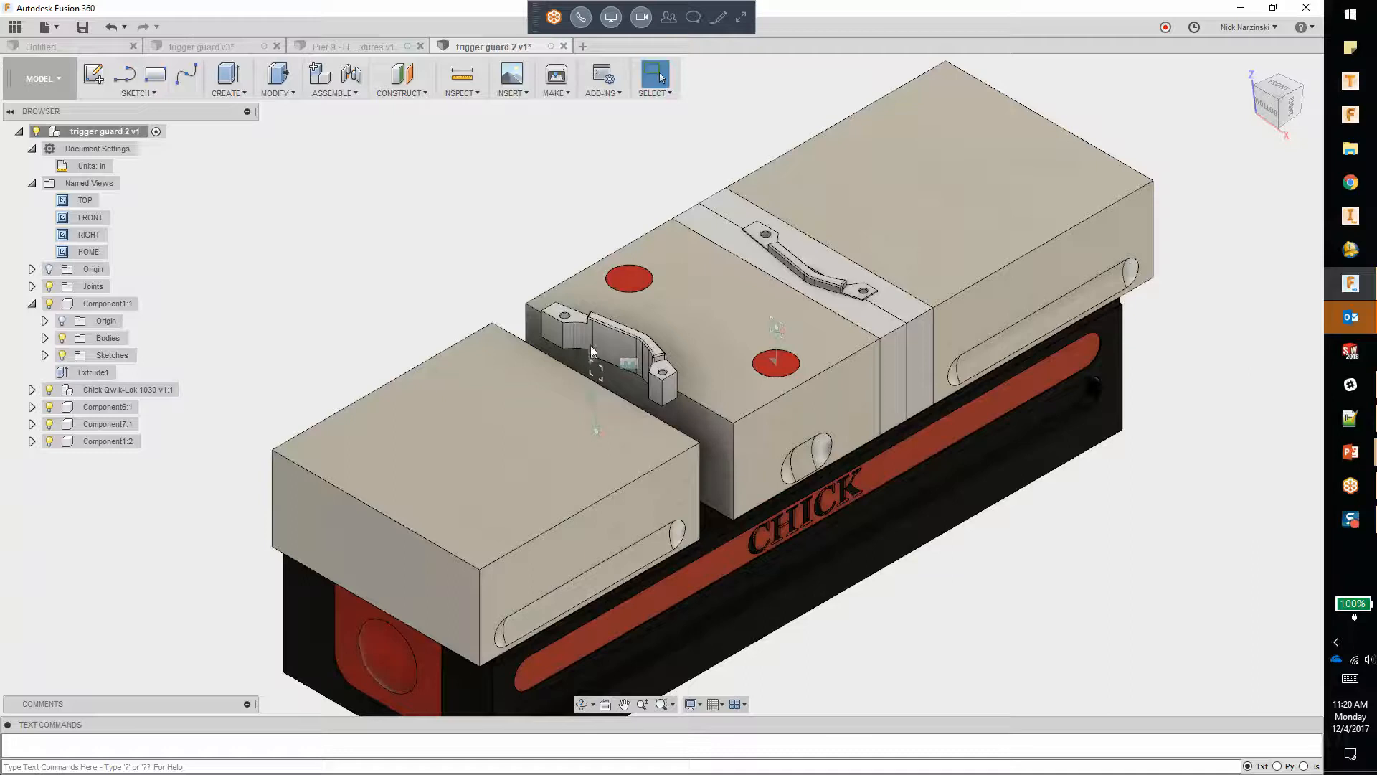
scroll(552, 348, "up", 3)
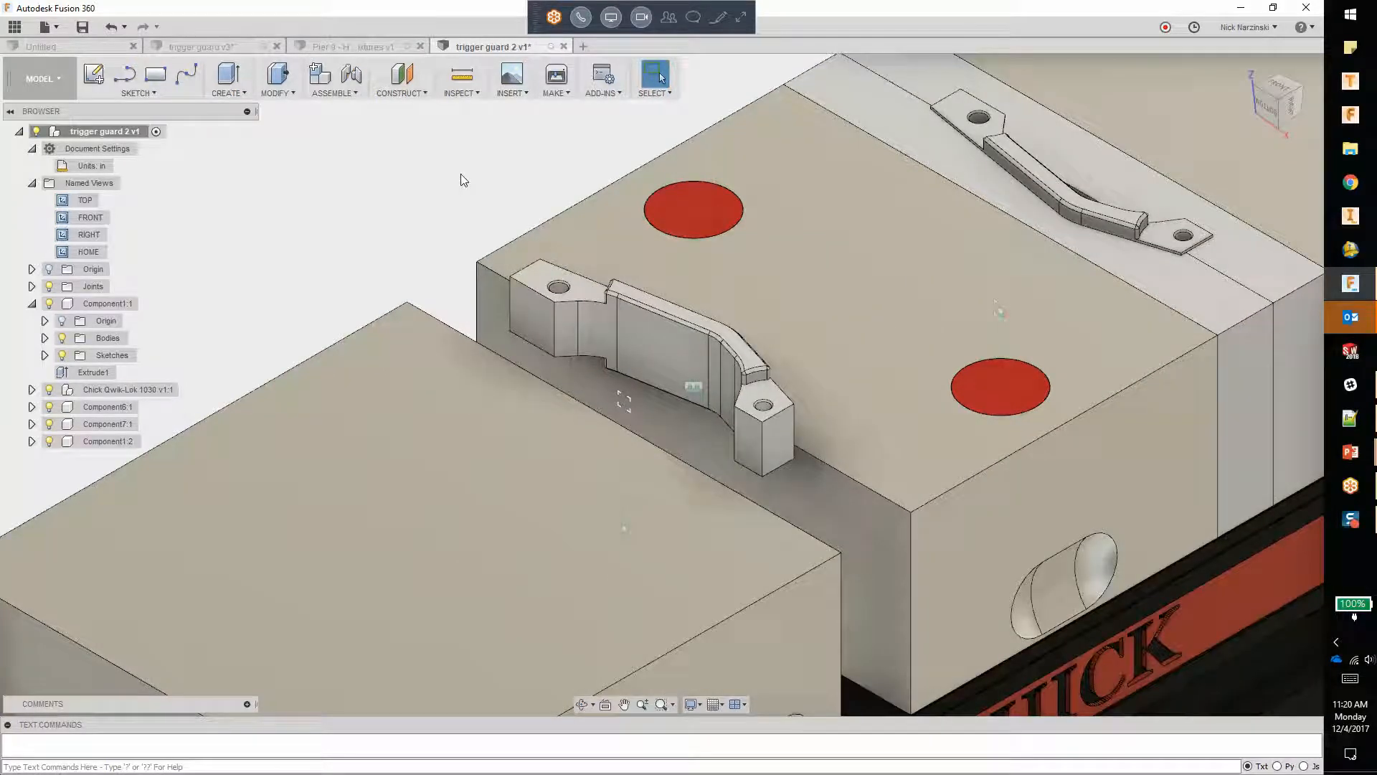
right_click(89, 183)
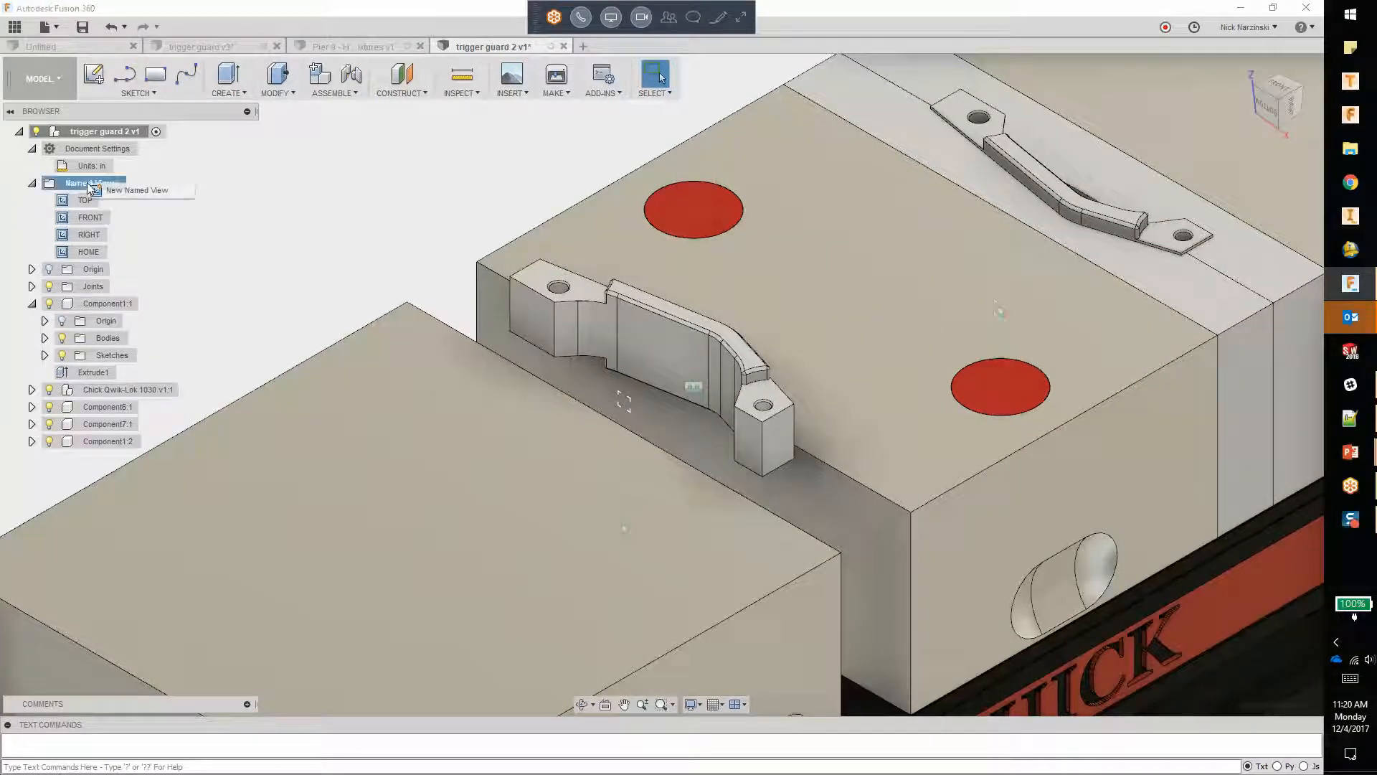
left_click(128, 191)
type("Setup 1")
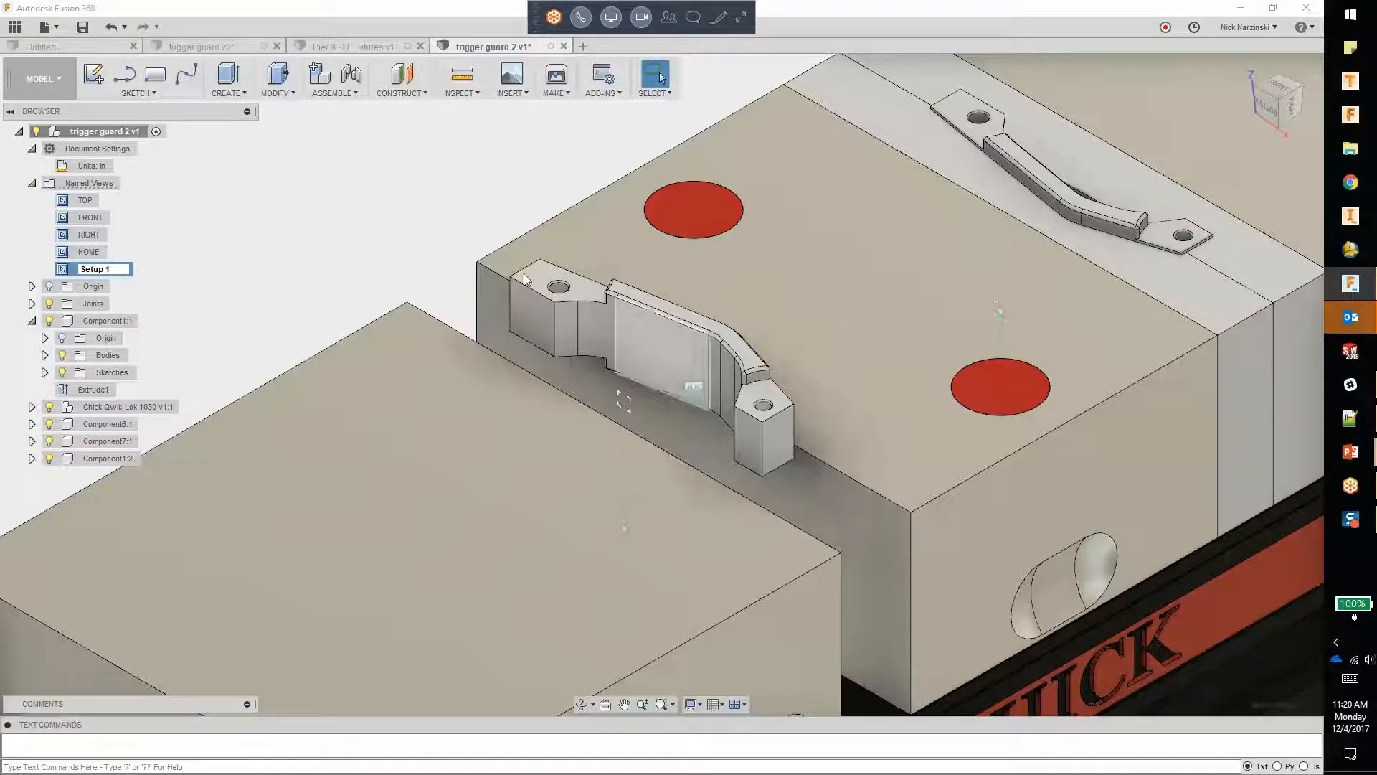
left_click(351, 219)
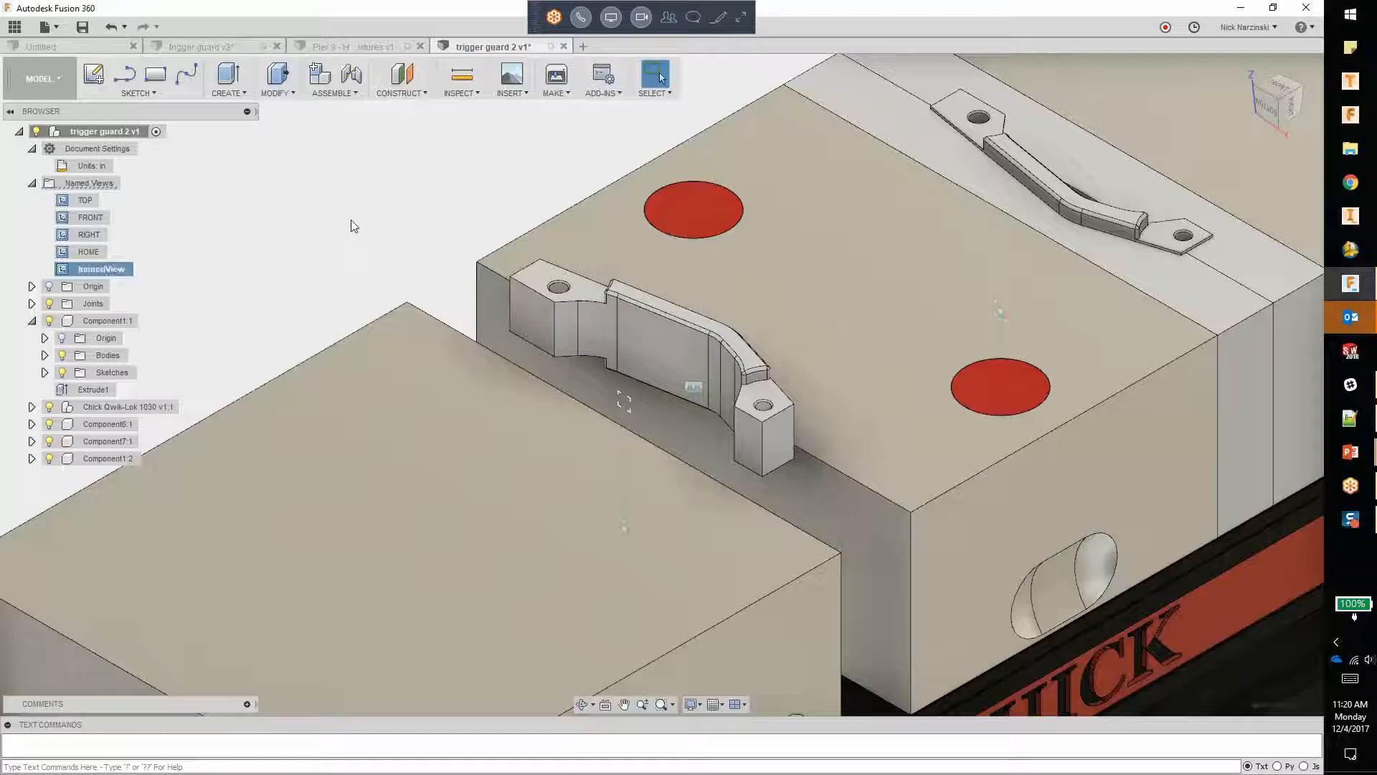
Step: Save a close angled view of the trigger guard held between the jaw plates as a named view called Setup 2
left_click(1301, 90)
middle_click_drag(843, 519, 825, 466, "shift")
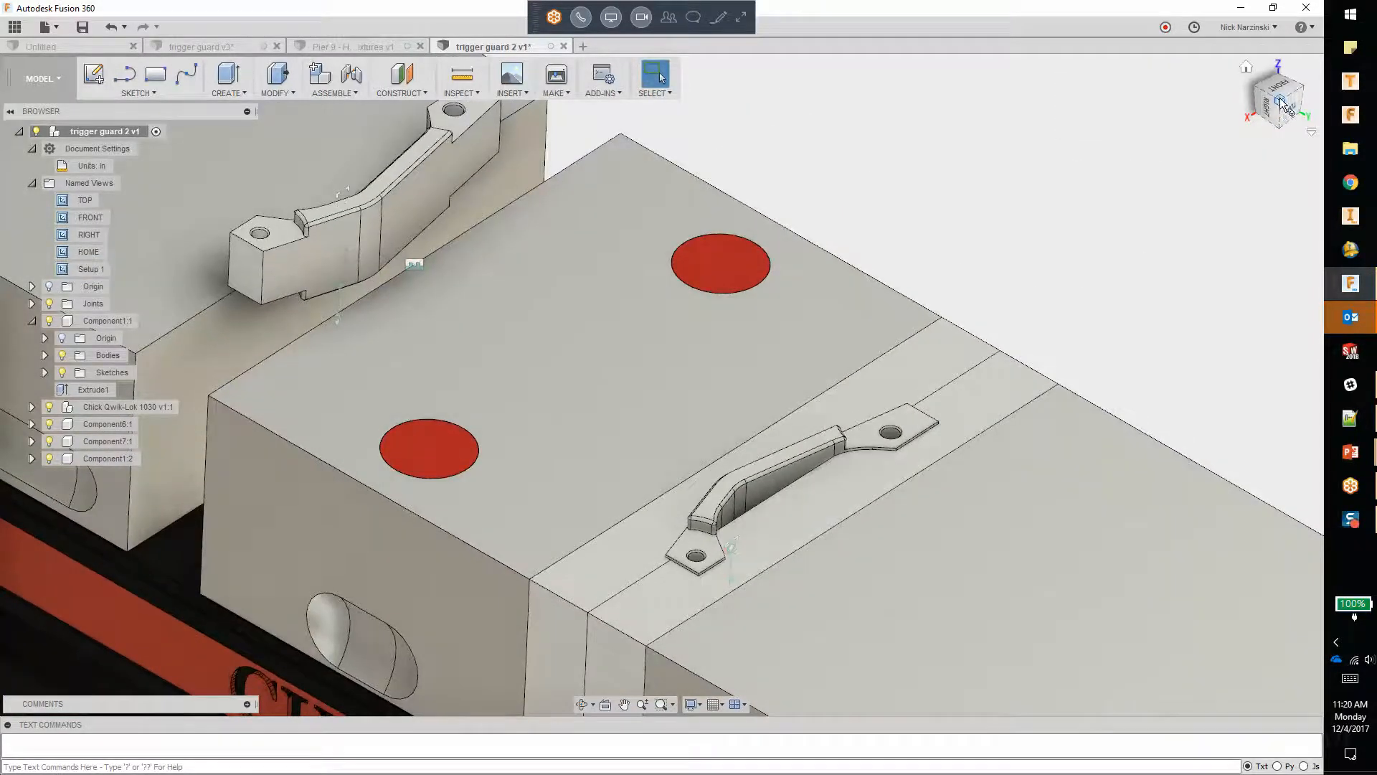
middle_click_drag(949, 280, 910, 172)
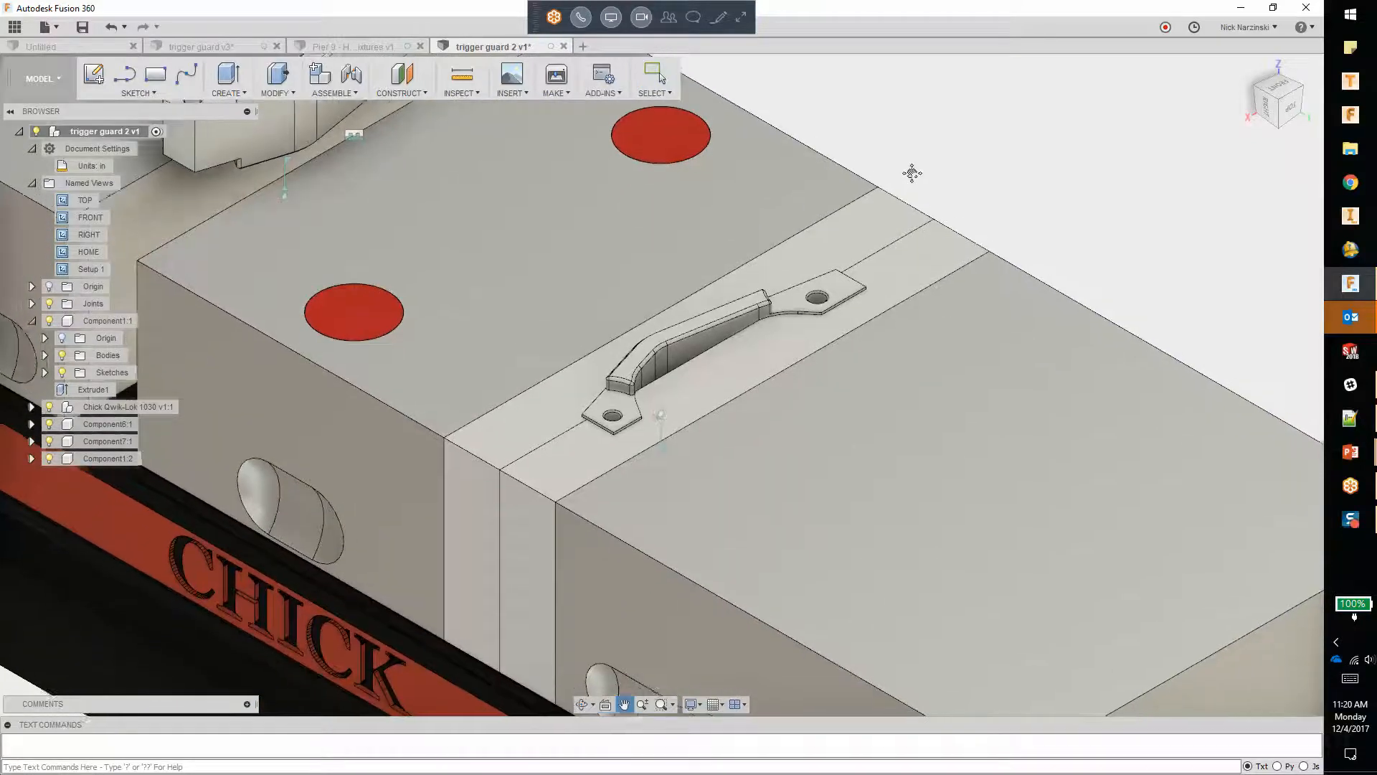
right_click(82, 184)
left_click(127, 187)
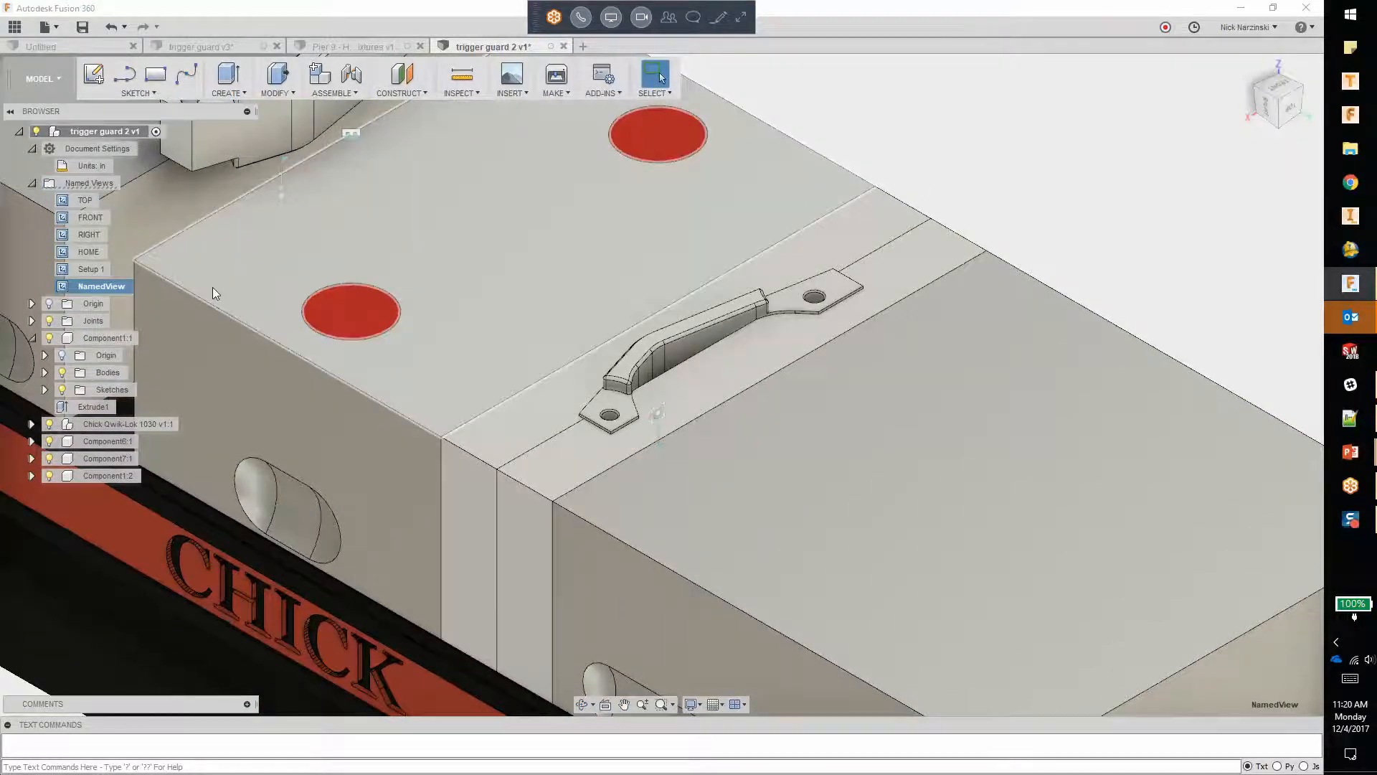
key("shift+s")
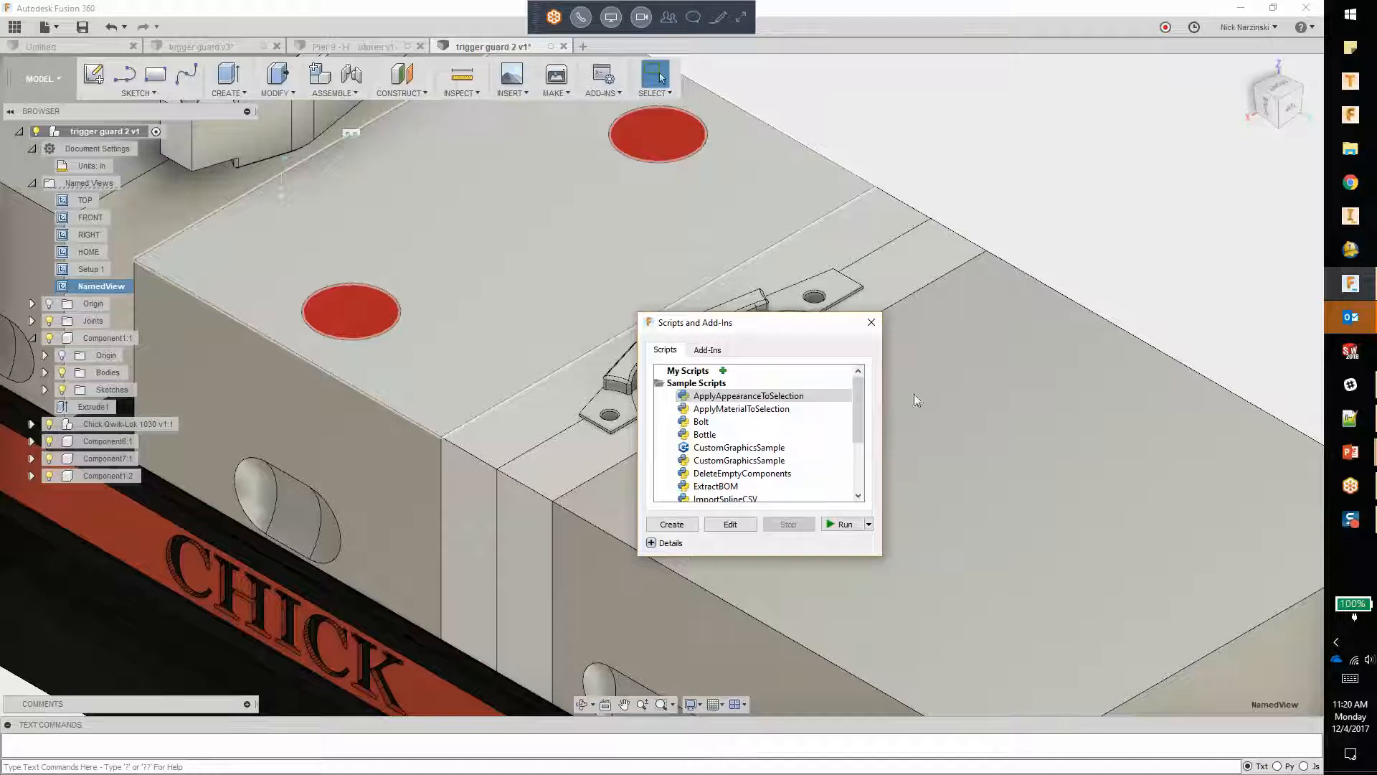
left_click(872, 322)
double_click(103, 286)
type("Setup 2")
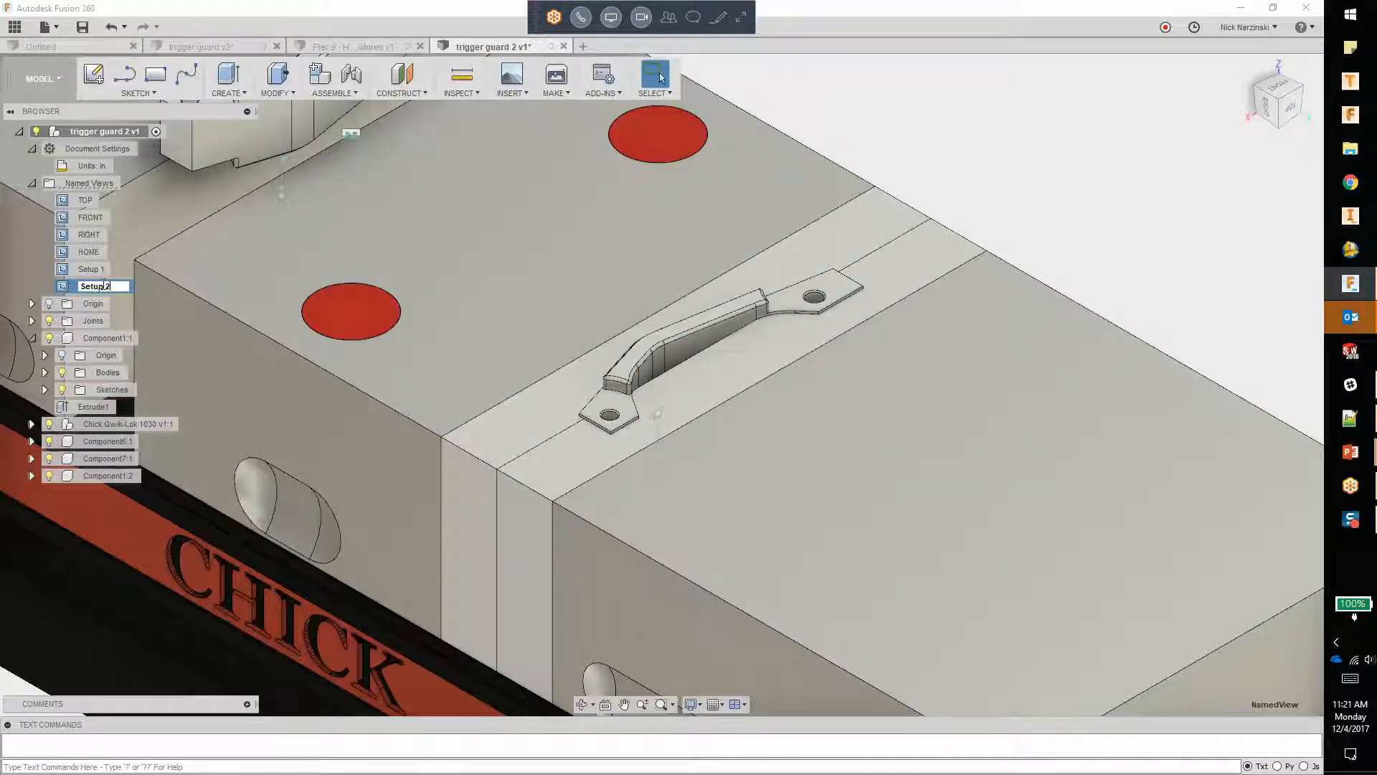
left_click(1018, 163)
Step: Test the Setup 1 and Setup 2 named views by recalling each from a different orientation, and look over the whole vise
scroll(1025, 256, "down", 3)
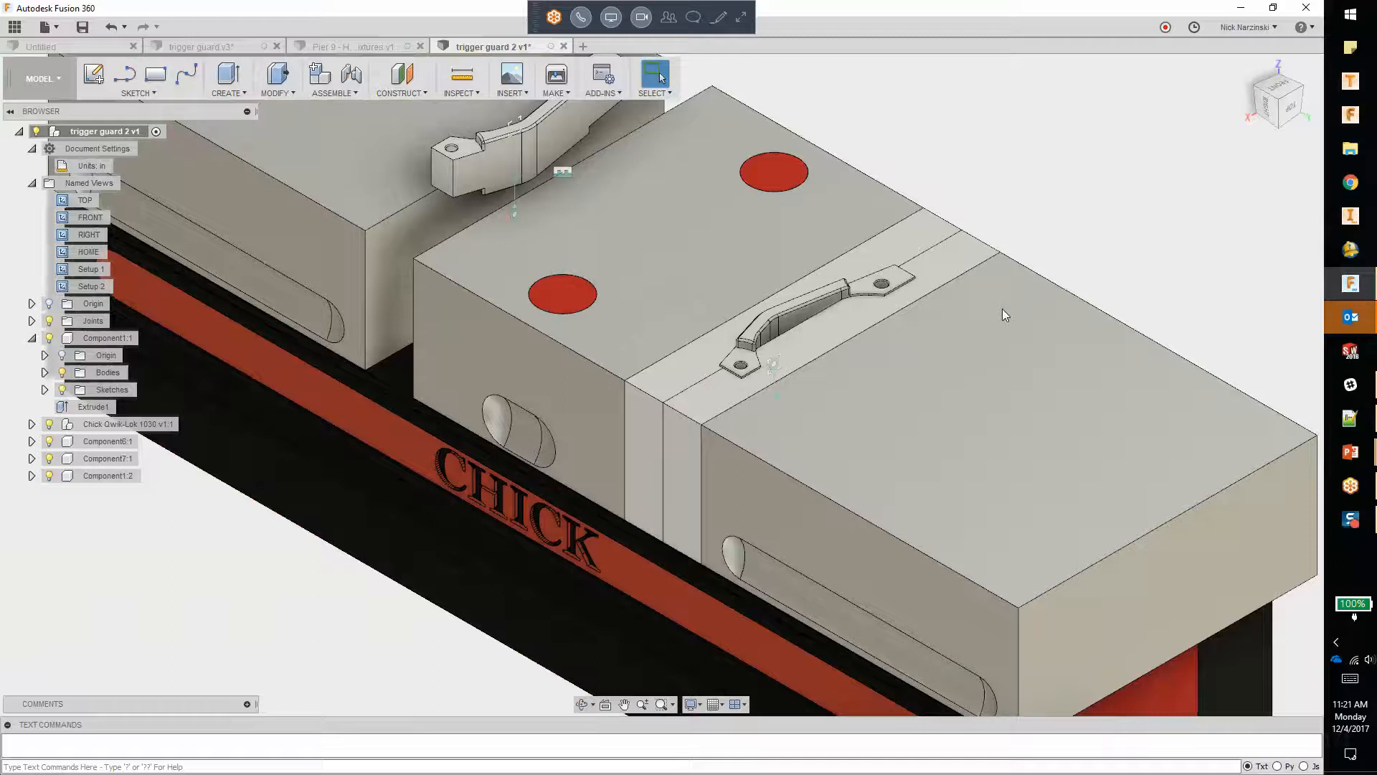
scroll(1002, 314, "down", 5)
middle_click_drag(932, 345, 334, 421, "shift")
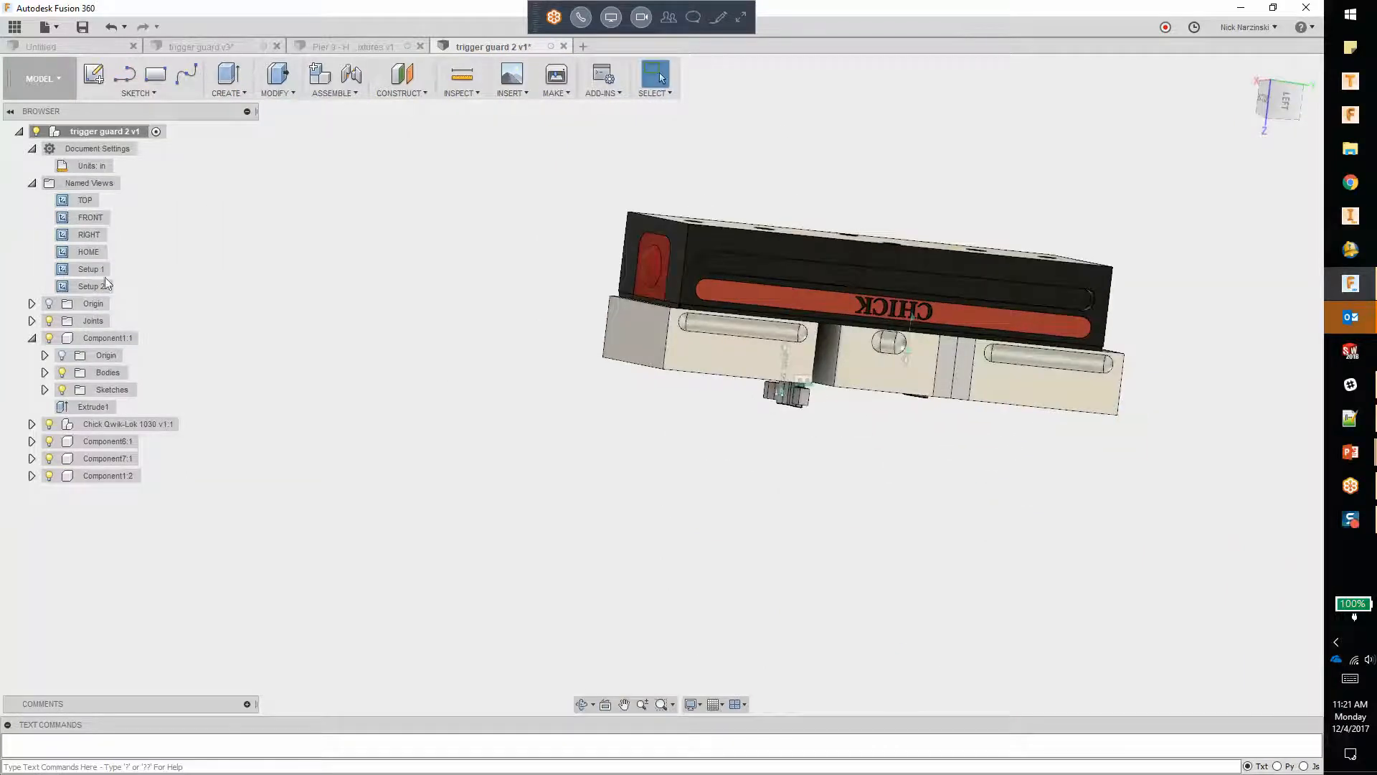
double_click(83, 268)
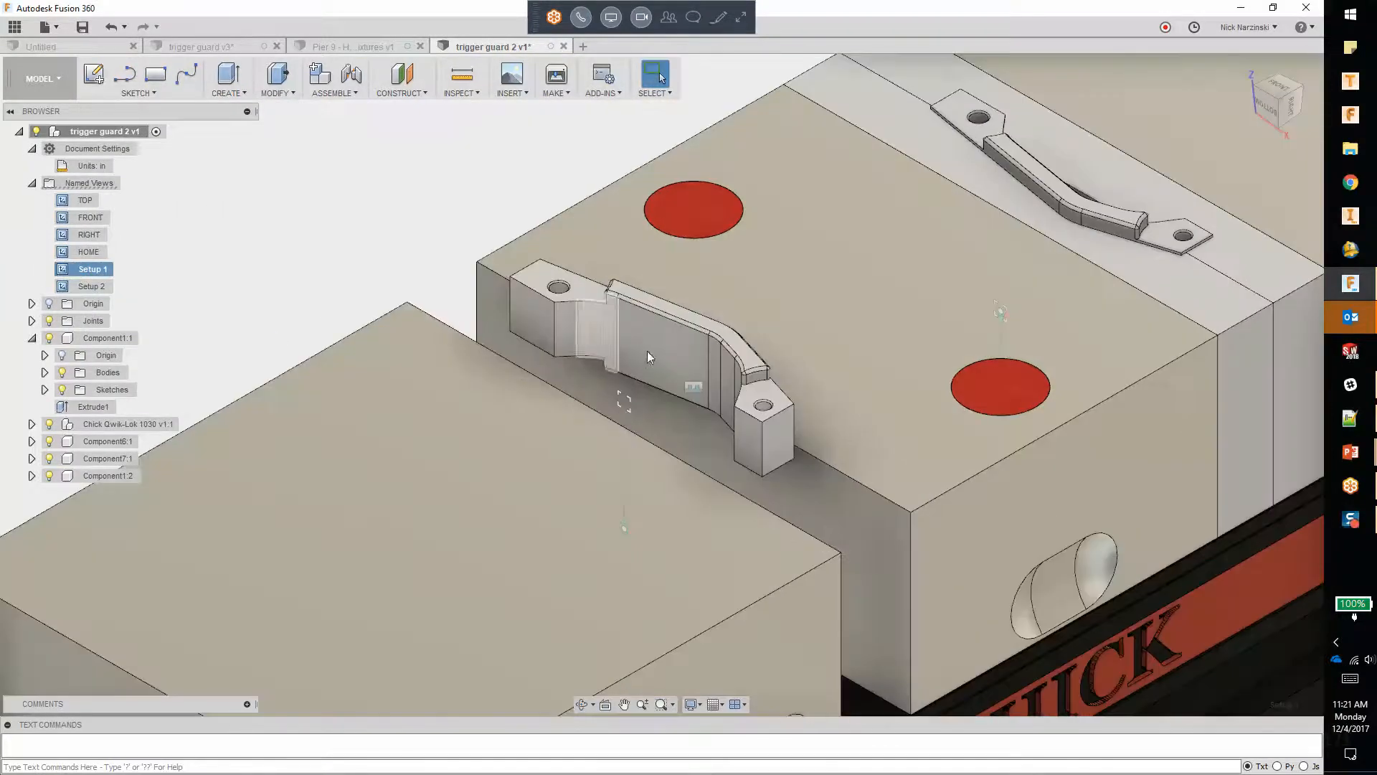
double_click(91, 286)
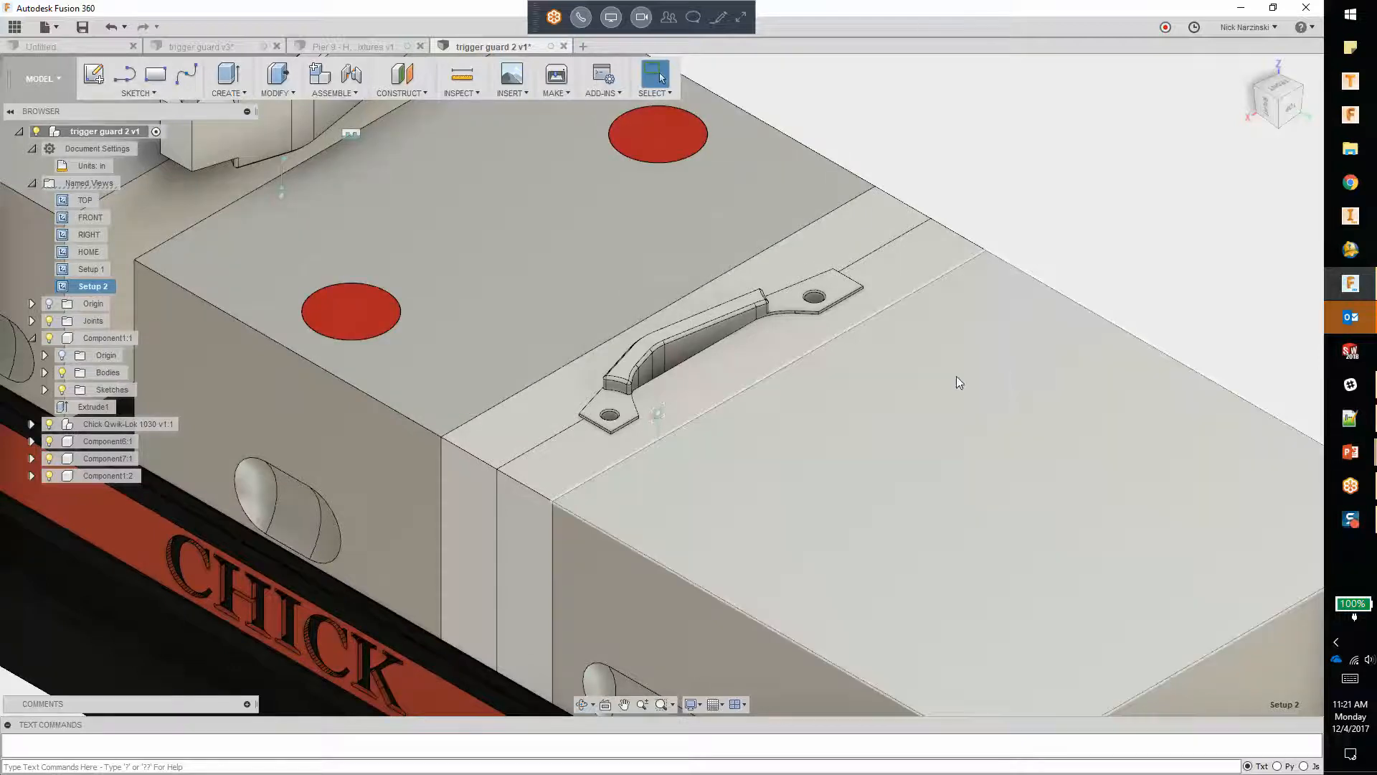
scroll(984, 298, "down", 4)
scroll(761, 507, "down", 2)
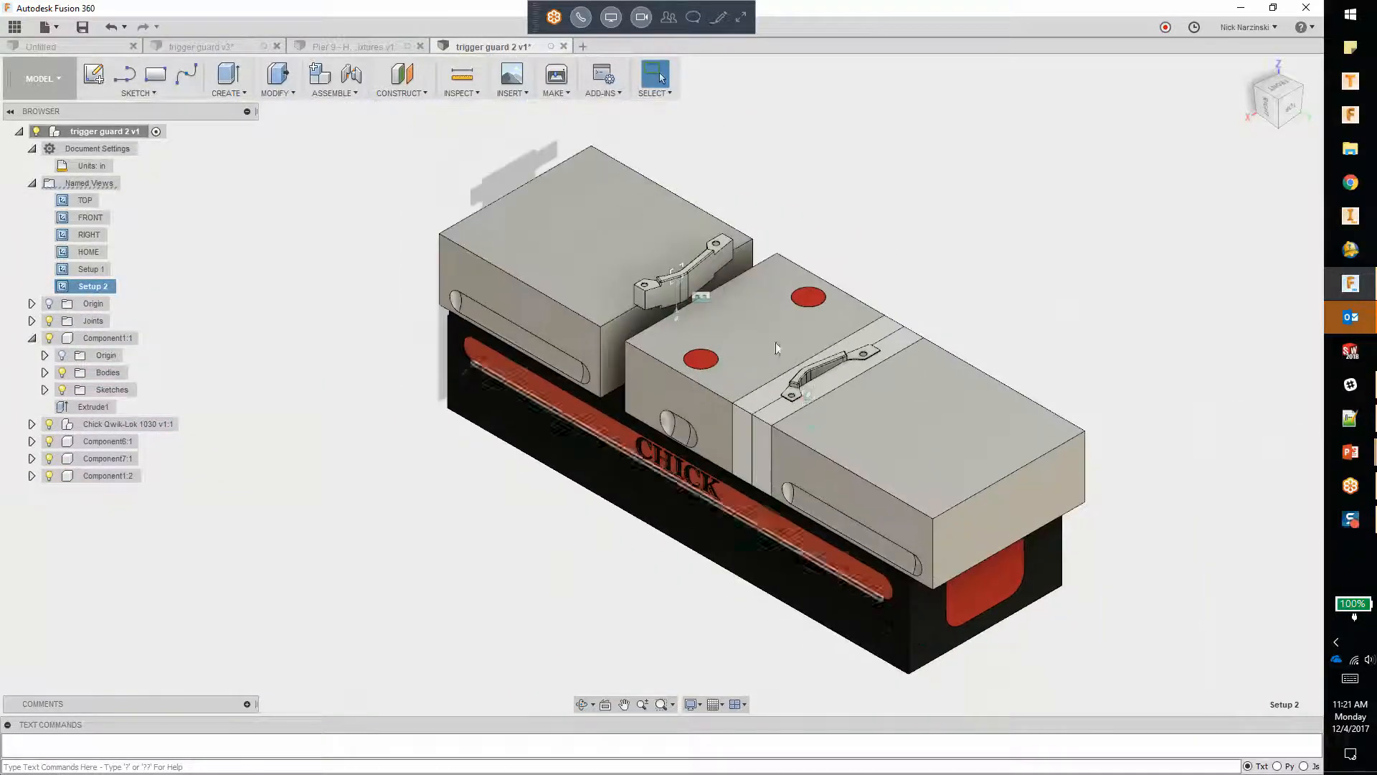
scroll(789, 179, "up", 2)
Step: Switch to the Pier 9 fixtures document and expand its CAM named views and CAM component tree for review
left_click(343, 46)
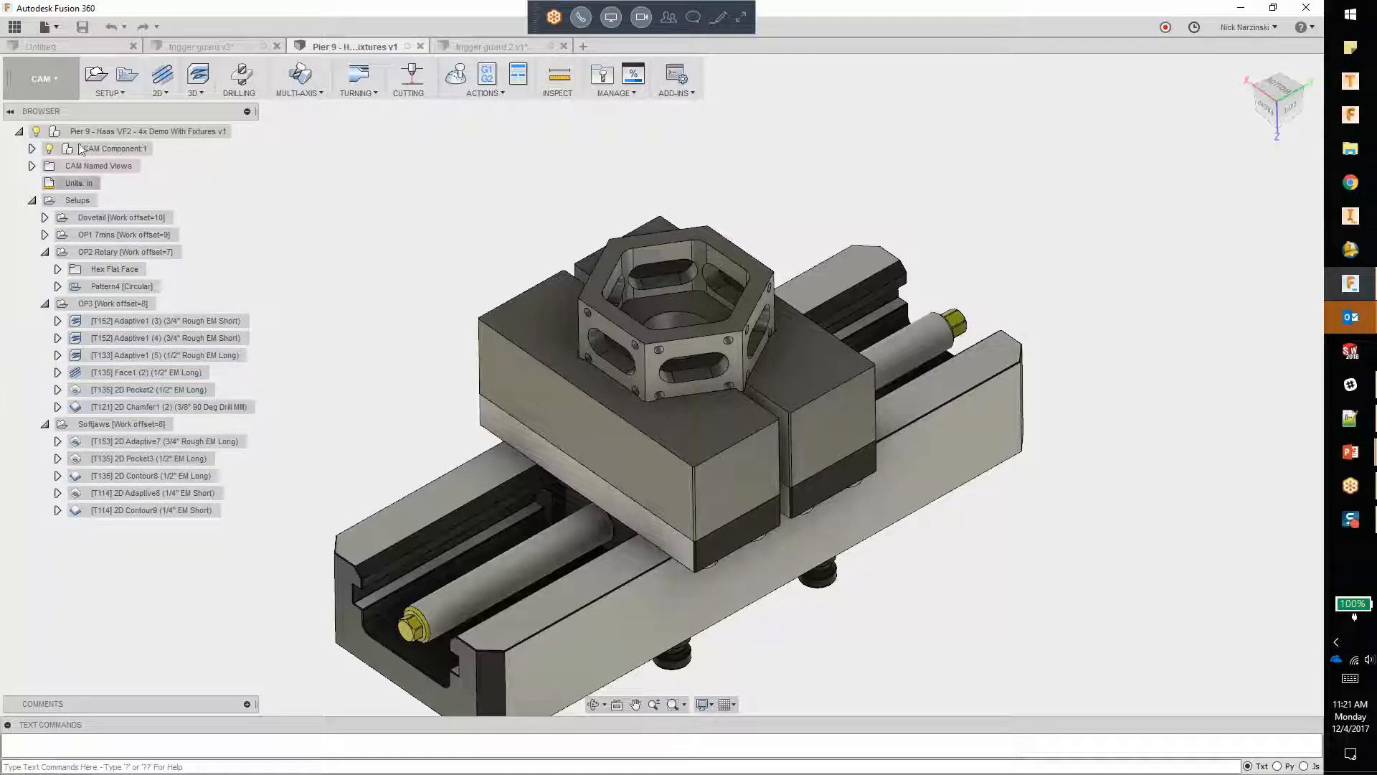
left_click(31, 166)
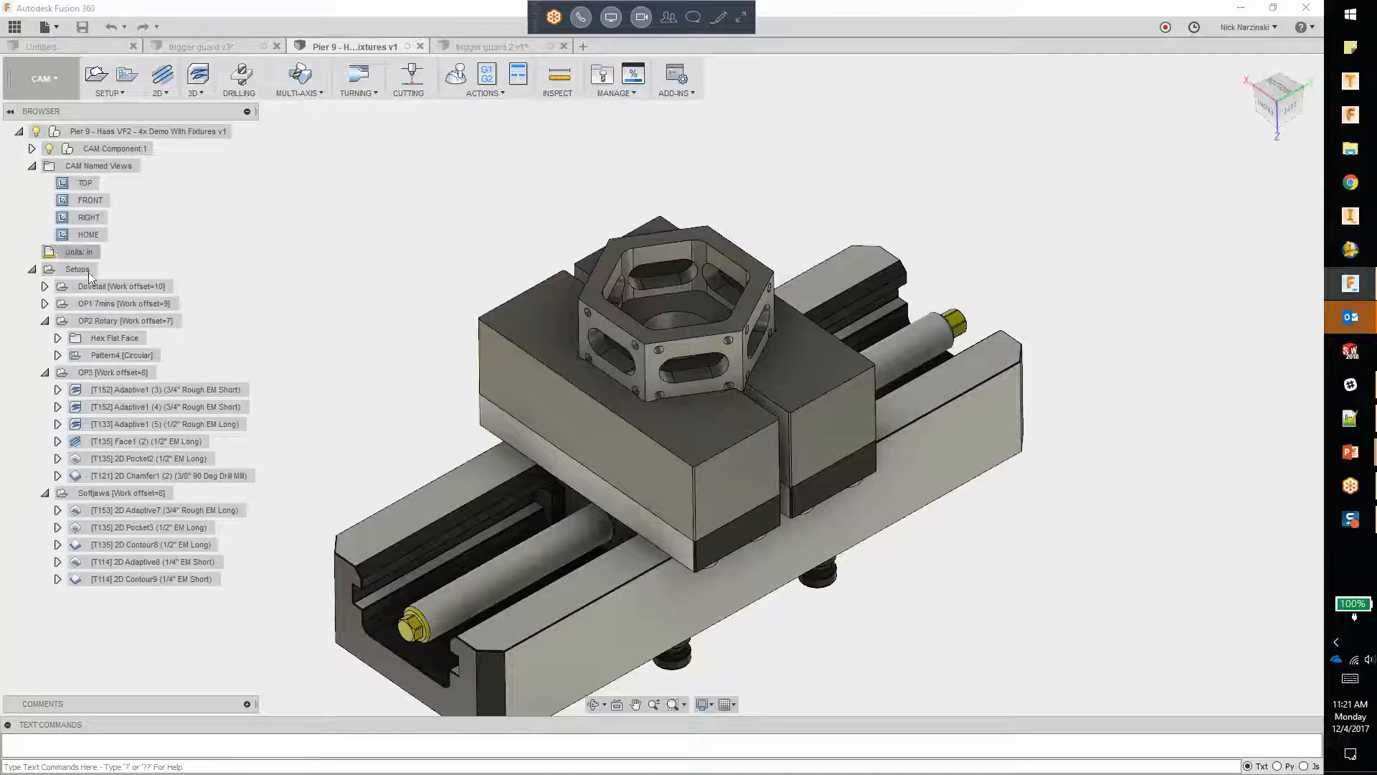
left_click(33, 148)
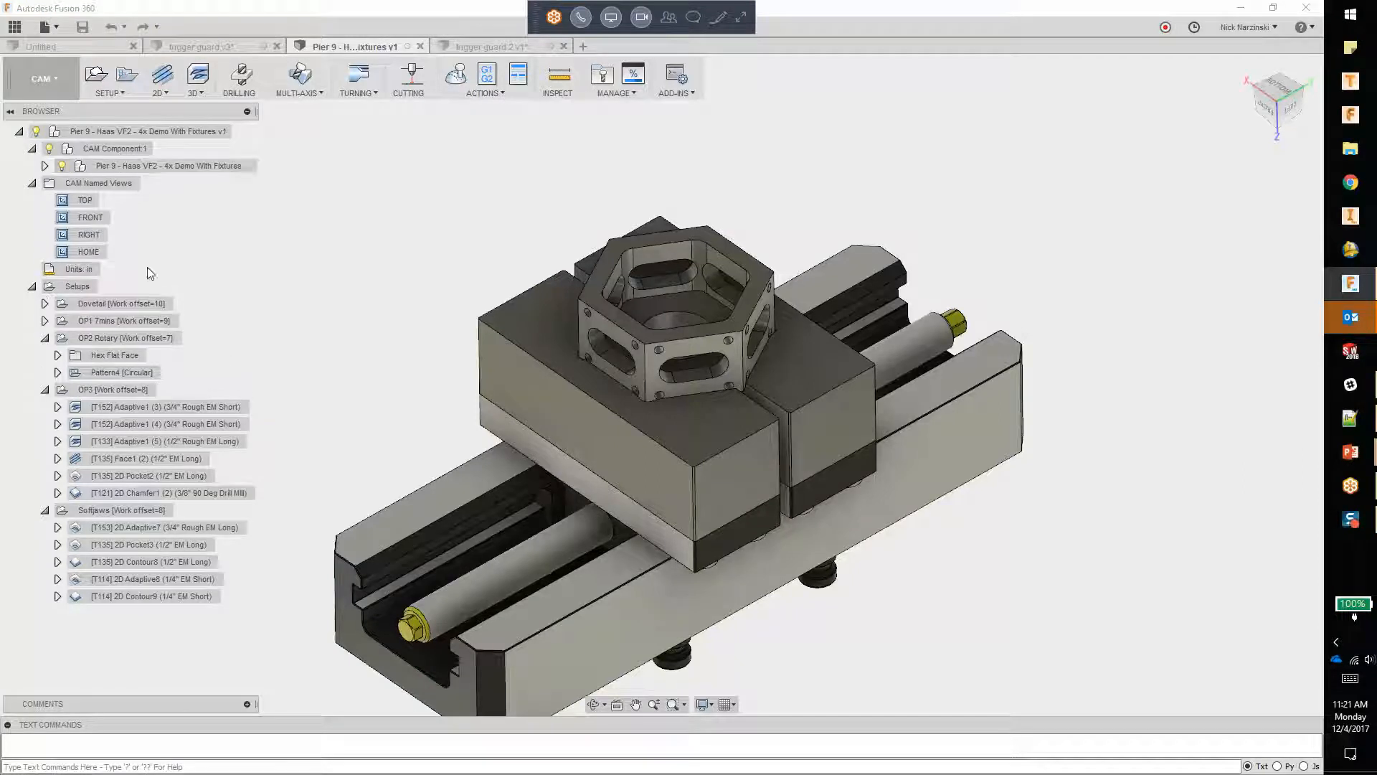
left_click(45, 166)
Step: Show the Raptor Setup fixture in the CAM component, including its RWP-202 and Sample 0.75_ Dovetail Prep components
left_click(74, 304)
scroll(596, 567, "down", 2)
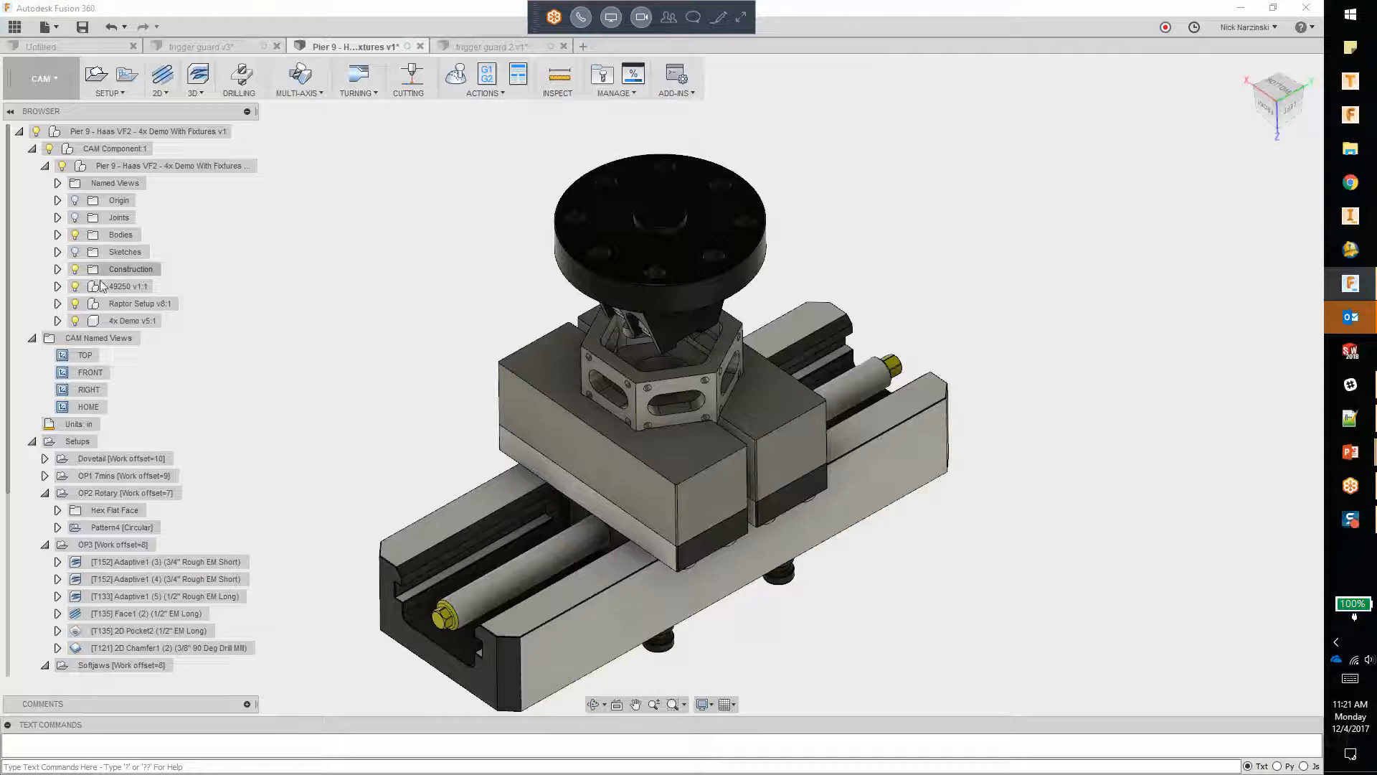
left_click(78, 235)
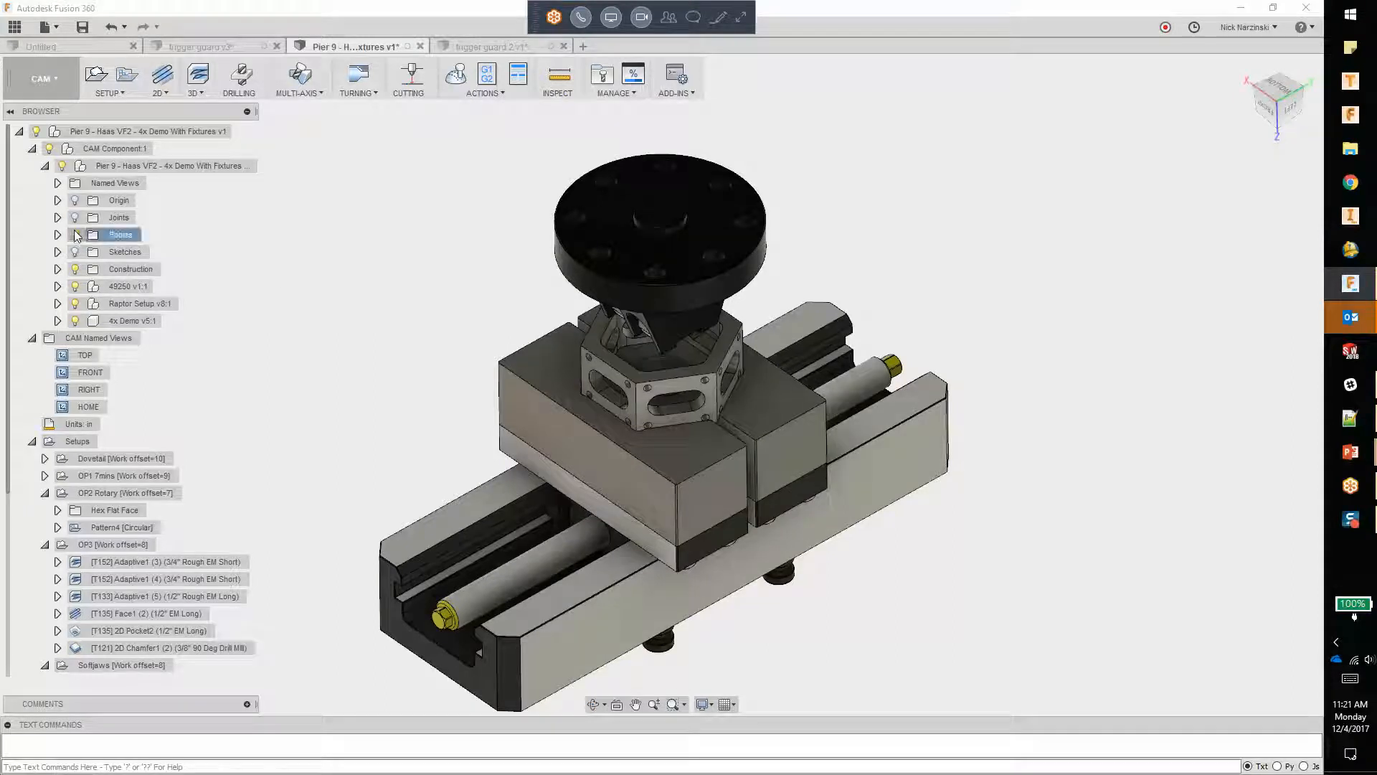
left_click(58, 303)
left_click(87, 373)
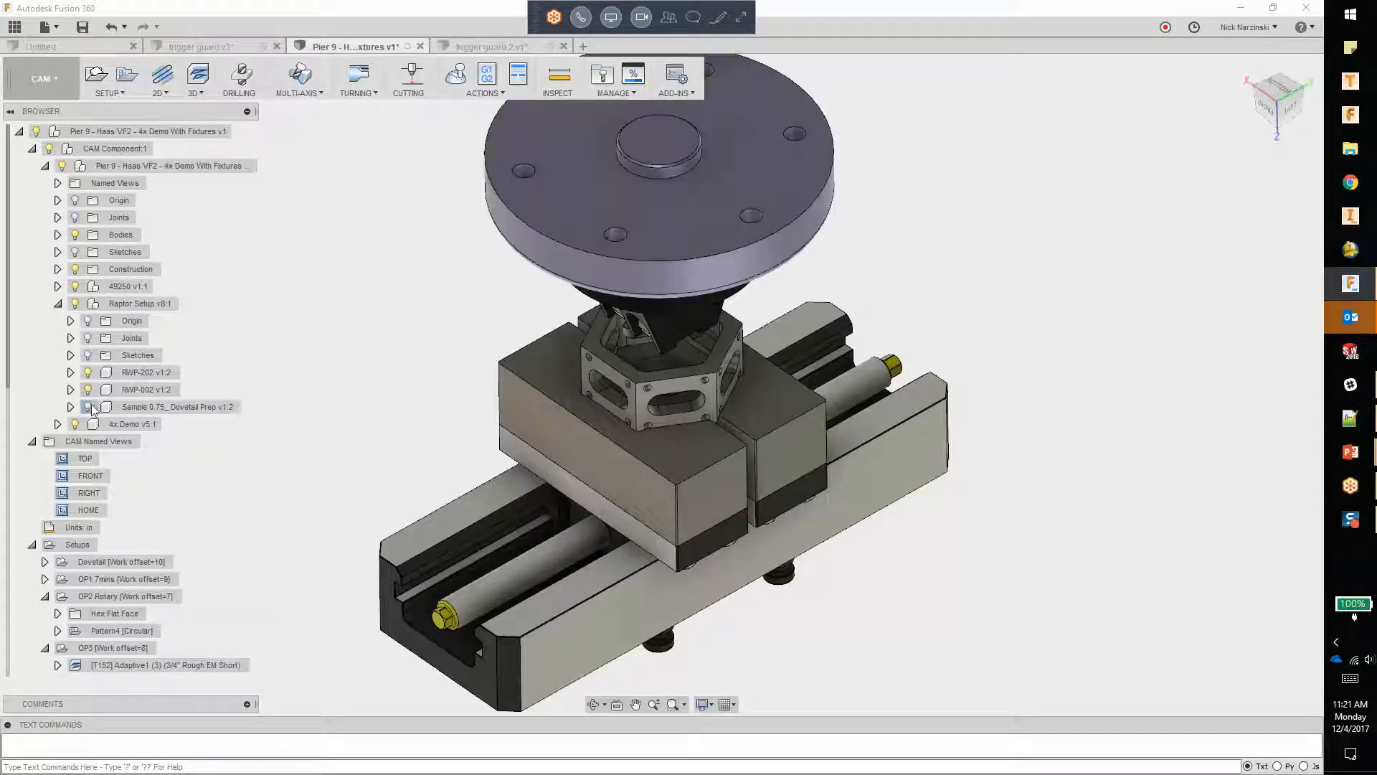
left_click(88, 406)
middle_click_drag(644, 441, 590, 365, "shift")
scroll(115, 511, "down", 5)
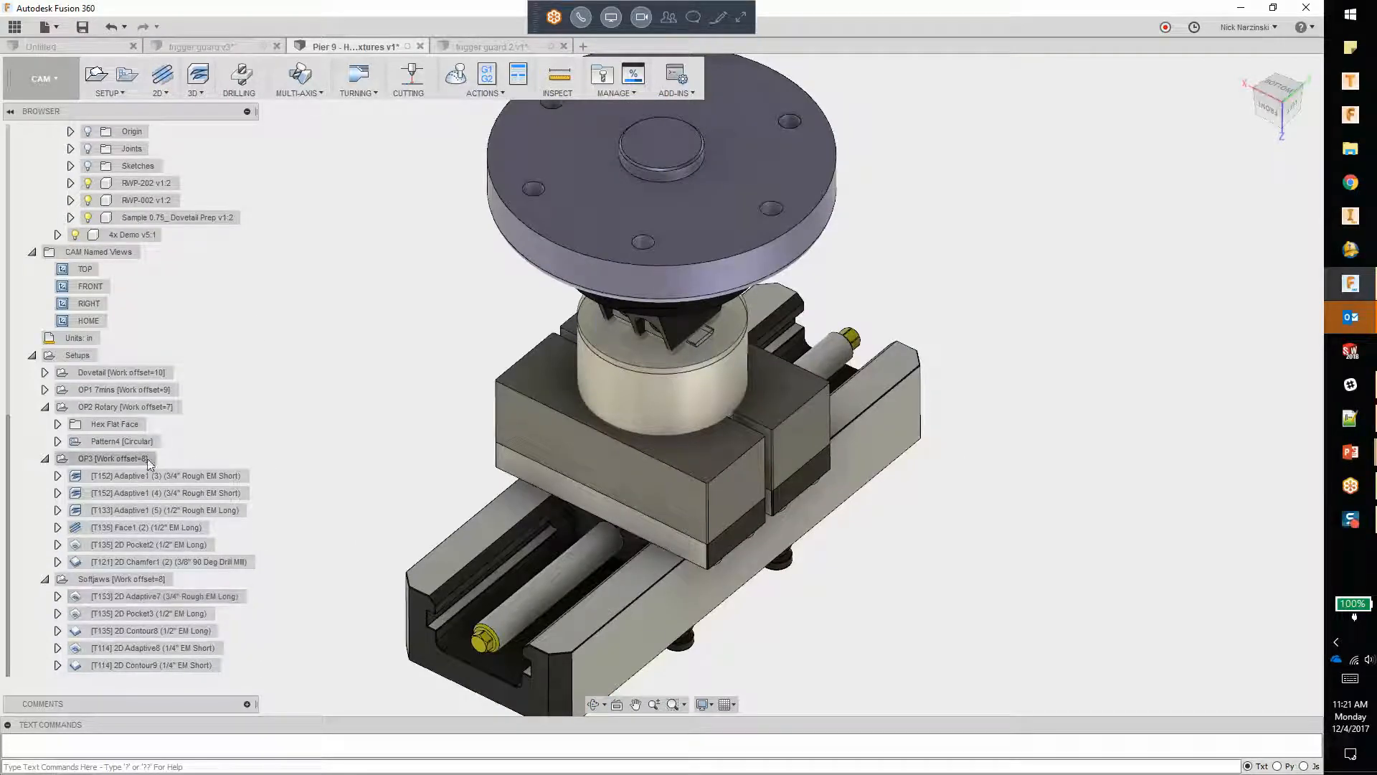
Step: Look at the Pier 9 fixture assembly in the Model workspace, and return to the trigger guard 2 document
left_click(47, 80)
left_click(51, 112)
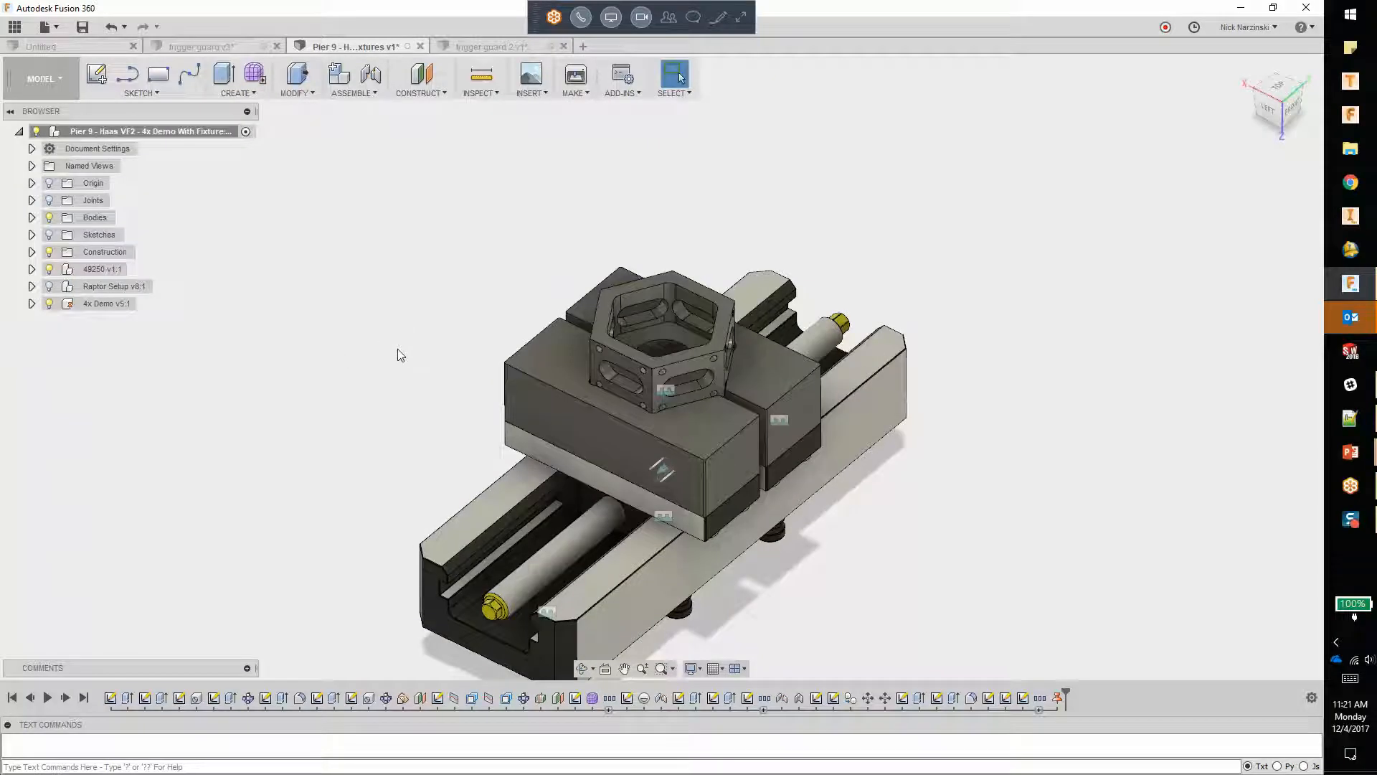
left_click(476, 47)
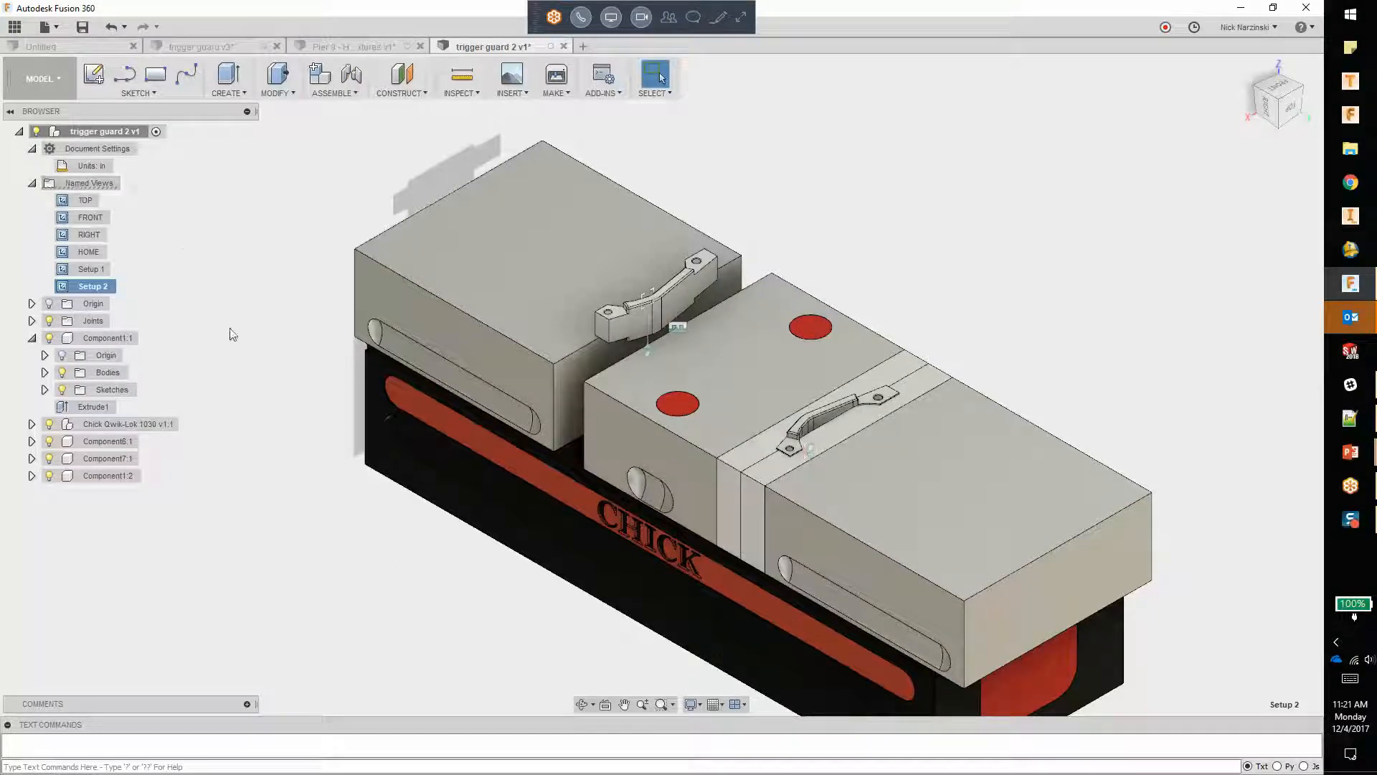
left_click(242, 342)
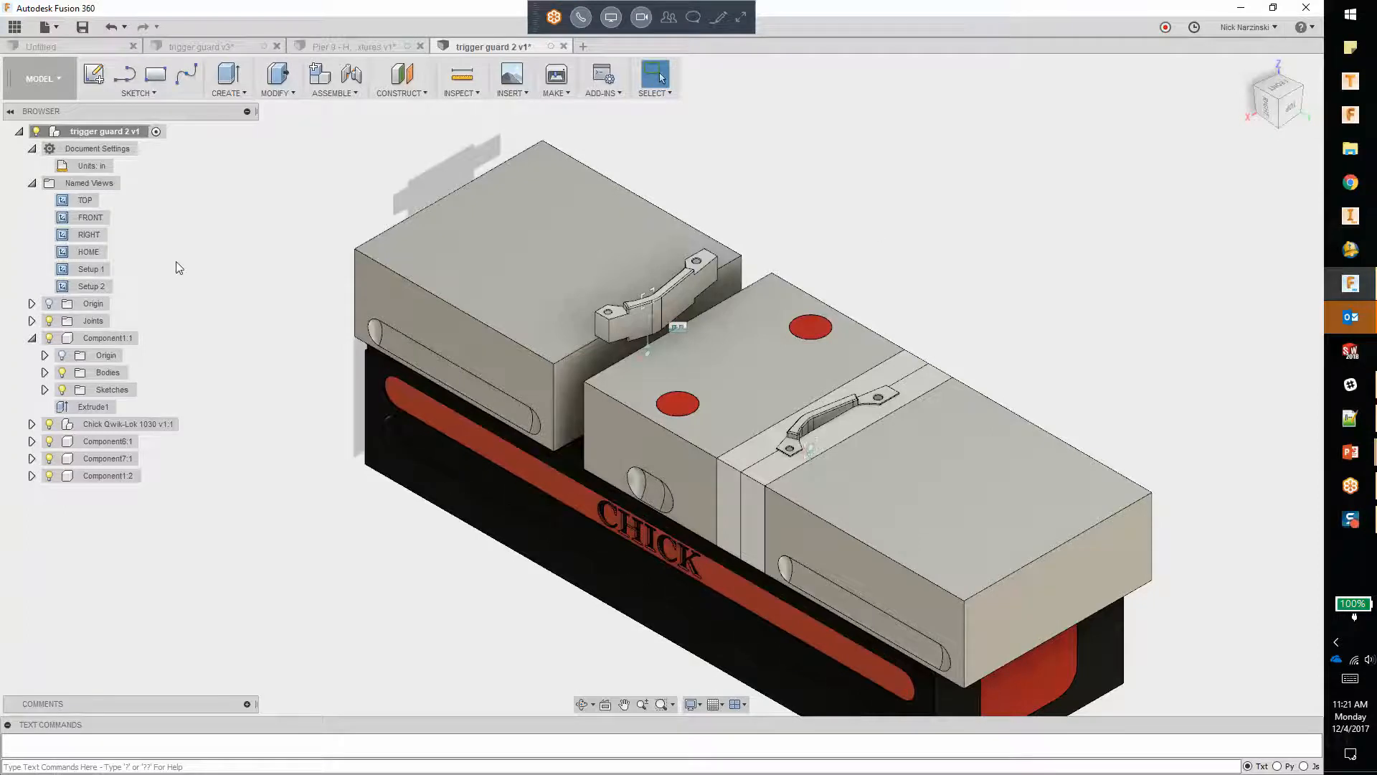
Step: From the Setup 1 view, create a selection set containing Component1:1 and Chick Qwik-Lok 1030 v1:1
double_click(93, 268)
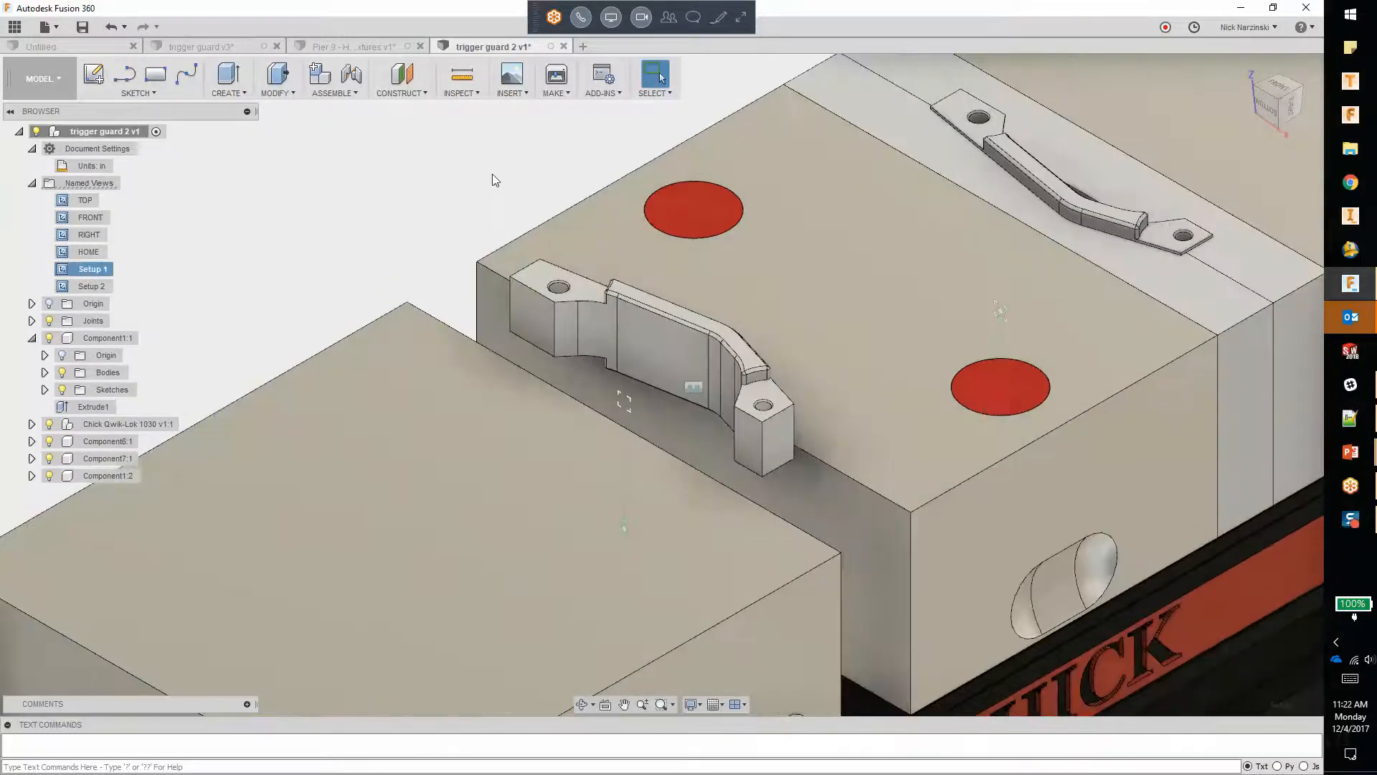
left_click(32, 340)
left_click(32, 339)
left_click(33, 339)
left_click(94, 341)
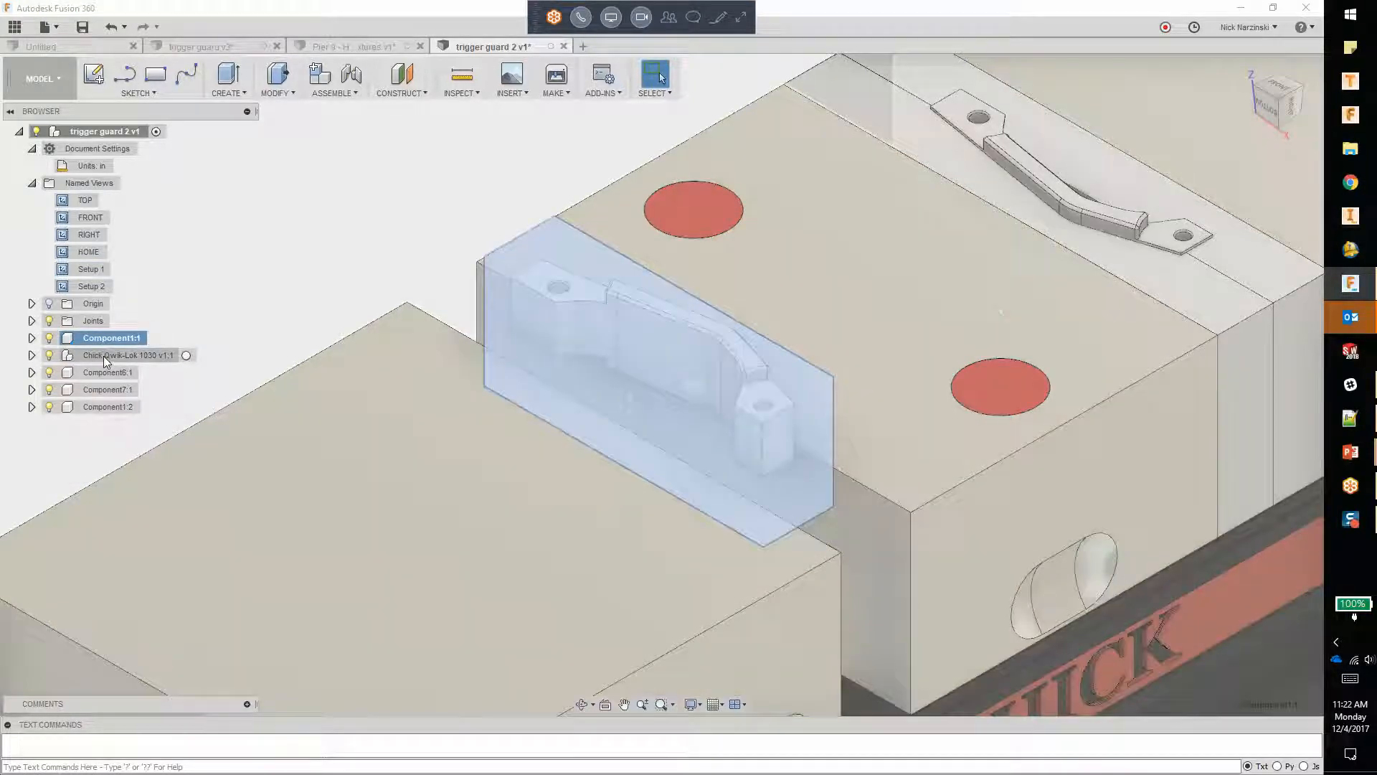
left_click(103, 356, "ctrl")
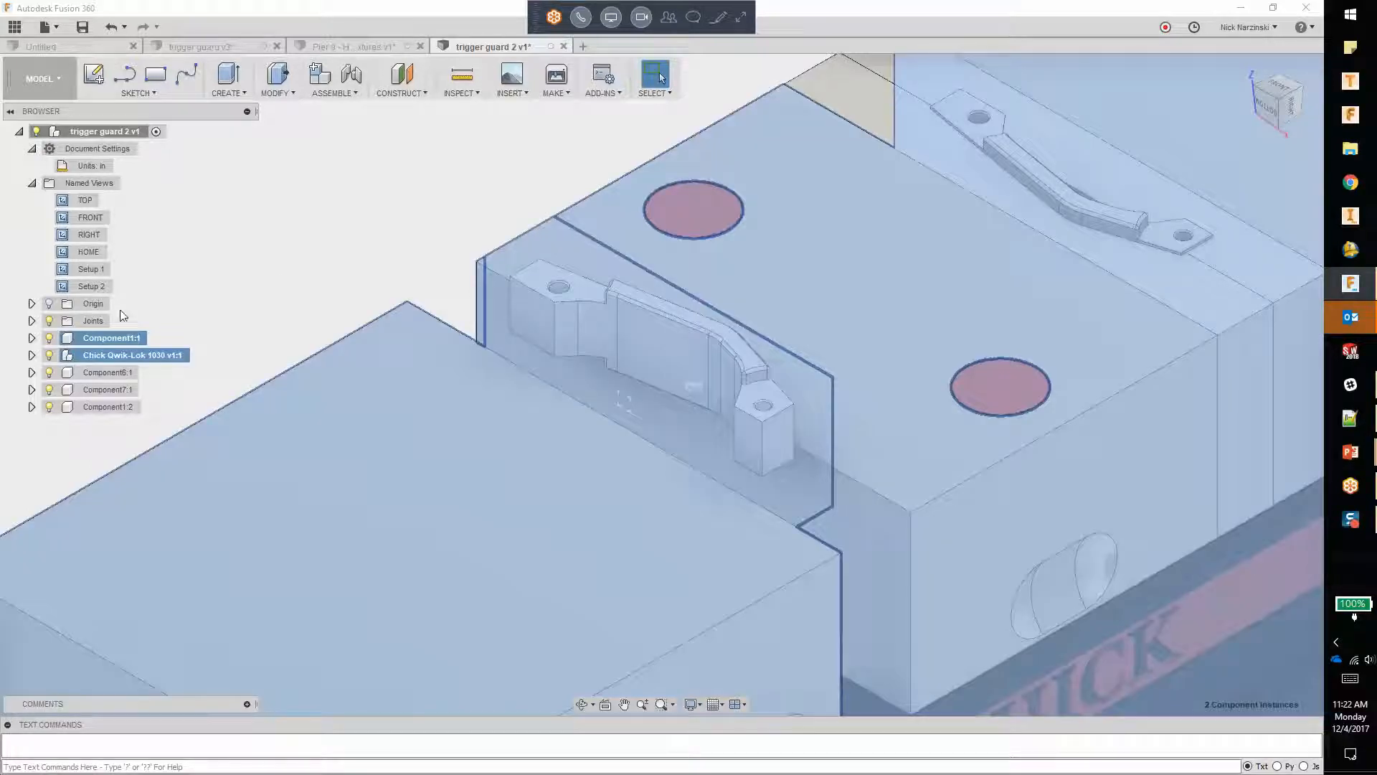
right_click(113, 345)
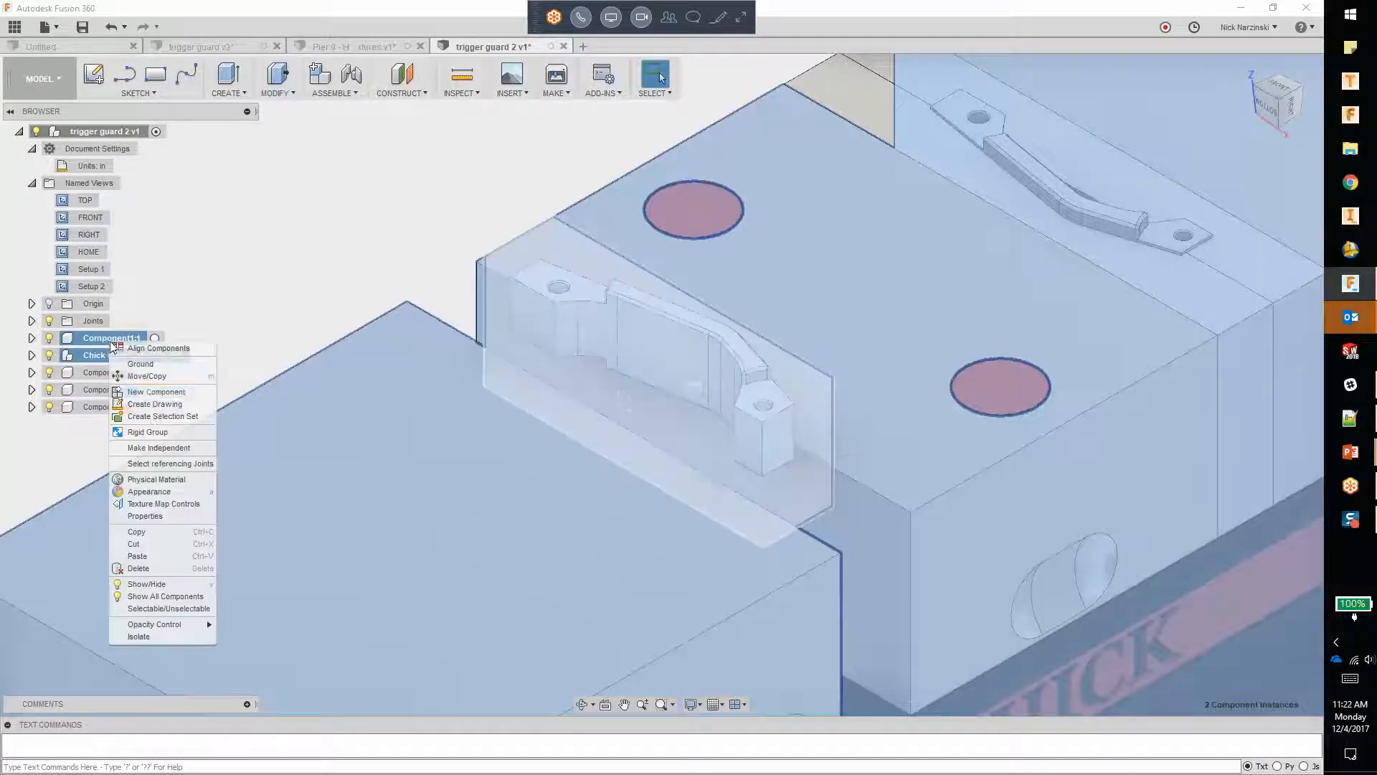
left_click(163, 416)
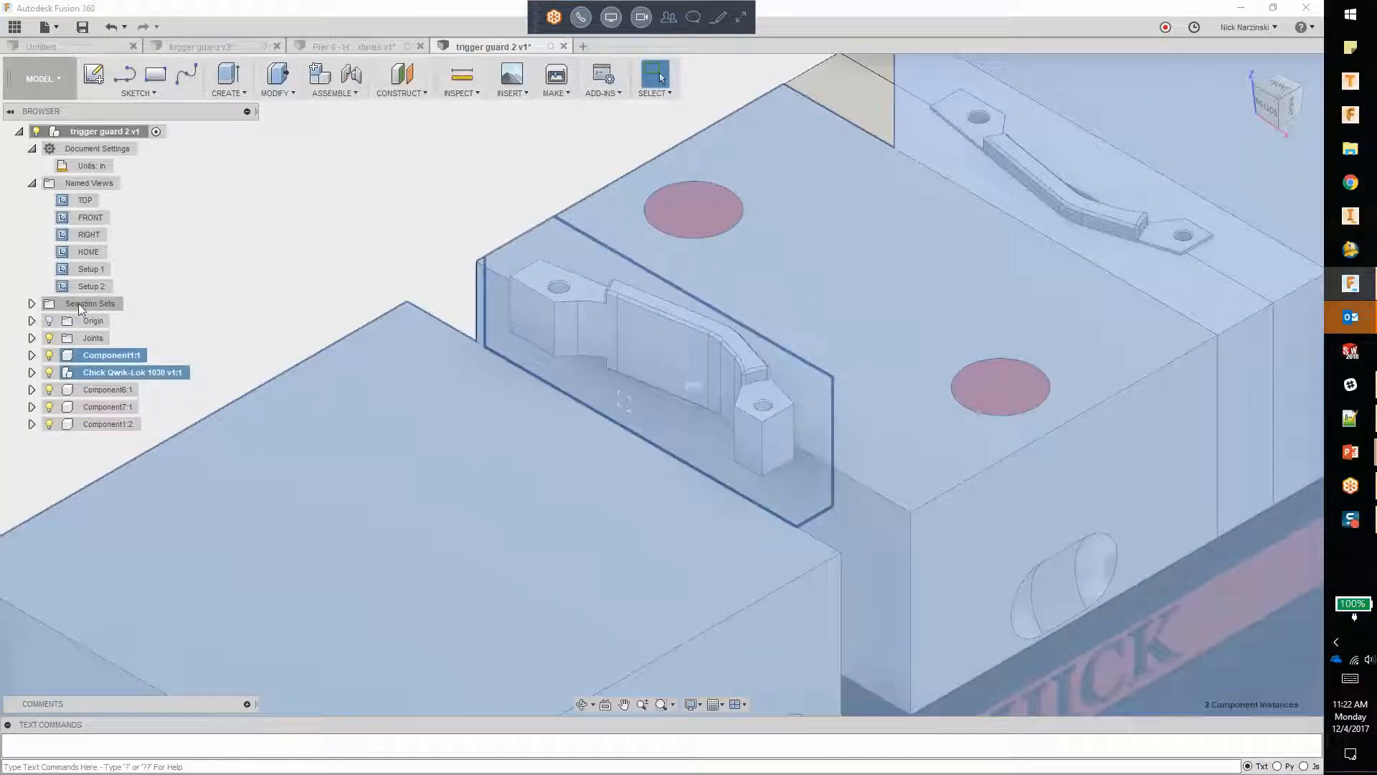
Step: Expand the selection sets and rename the new set as Setup 1
left_click(32, 303)
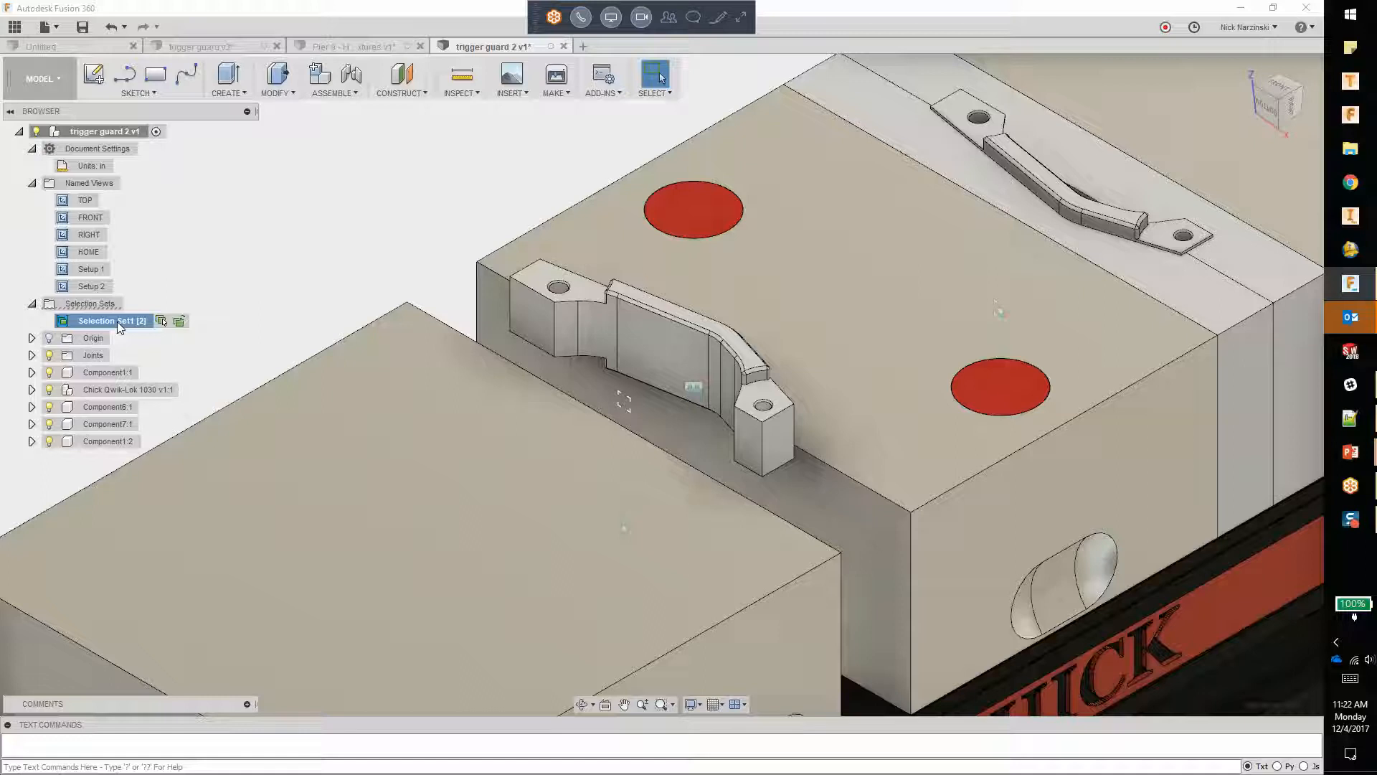
double_click(118, 321)
type("Setup 1")
key("Return")
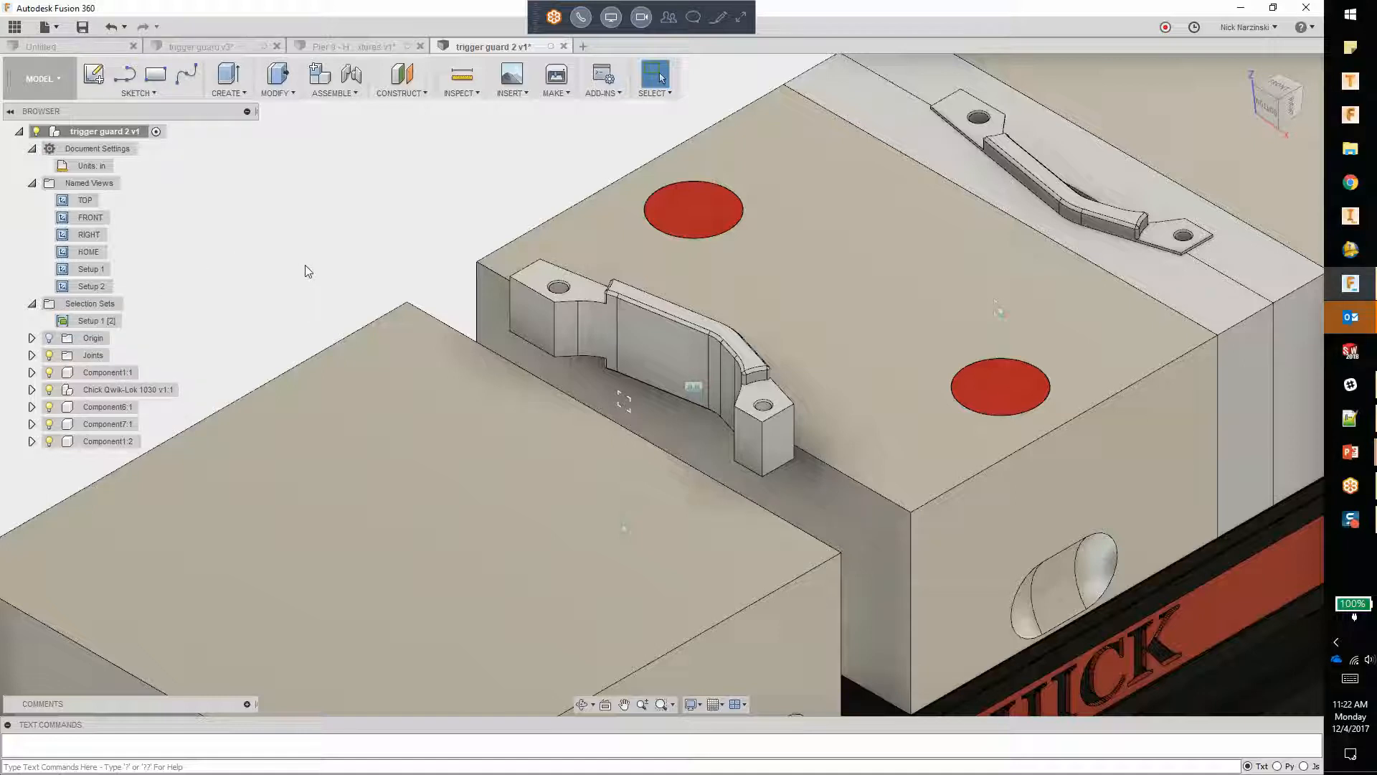
Step: From the Setup 2 view, create a selection set containing Chick Qwik-Lok 1030 v1:1, Component6:1, Component7:1 and Component1:2
mouse_move(111, 327)
double_click(79, 286)
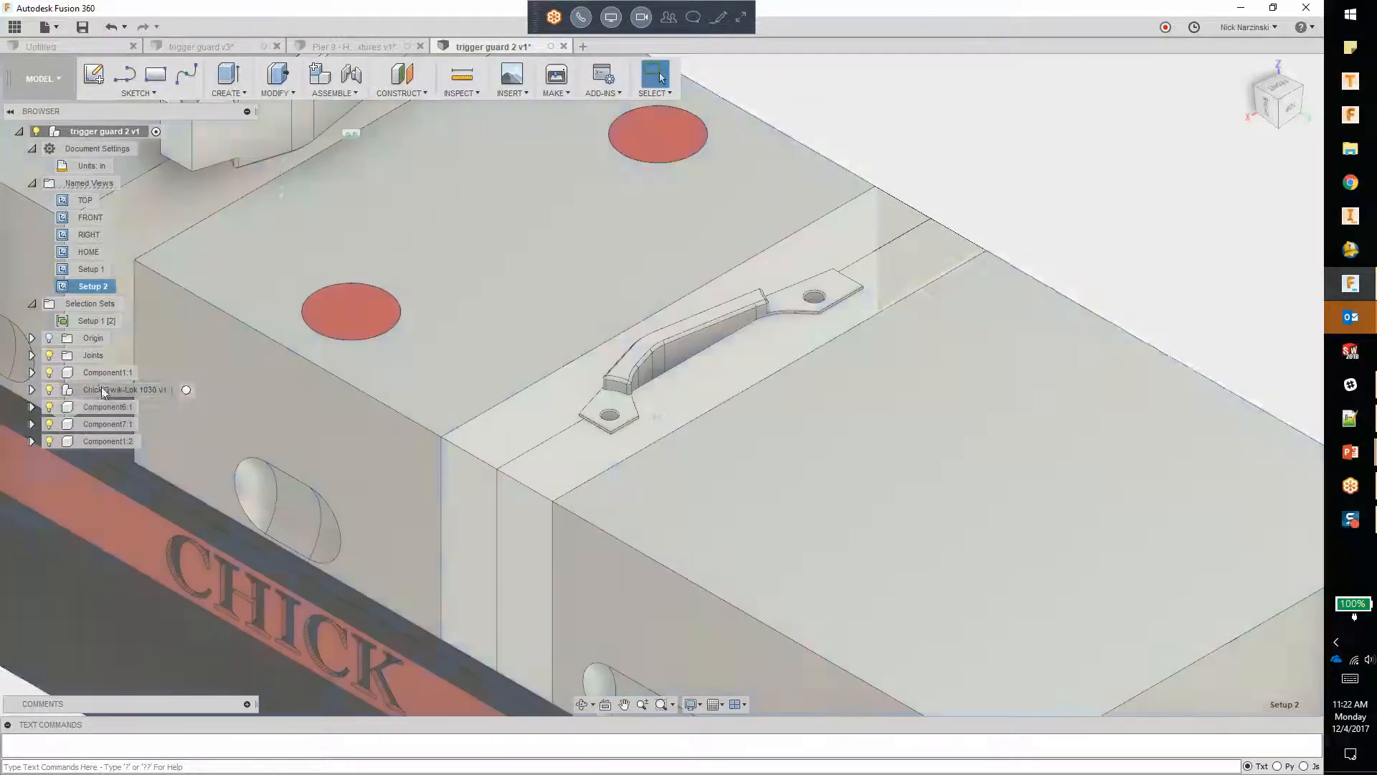
left_click(102, 388)
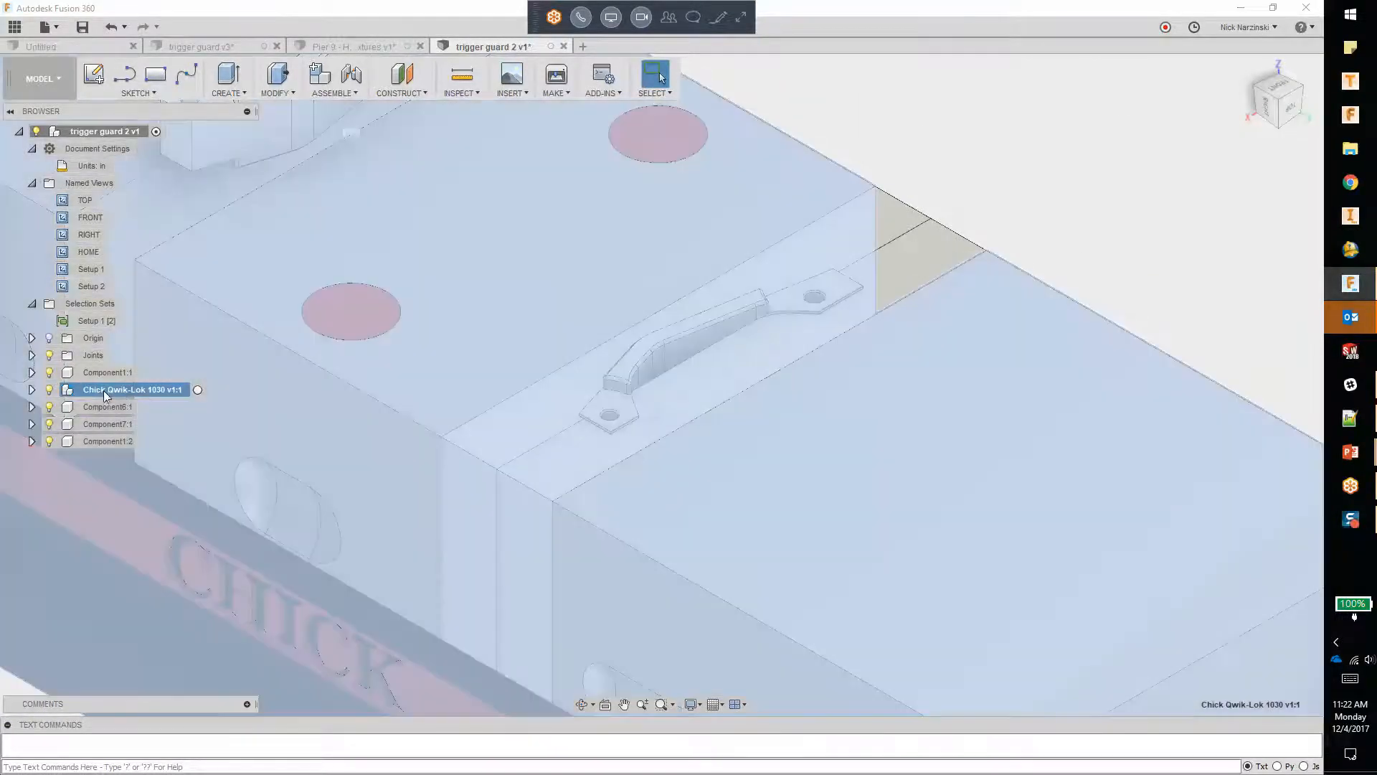
left_click(98, 406, "ctrl")
left_click(98, 422, "ctrl")
left_click(101, 439, "ctrl")
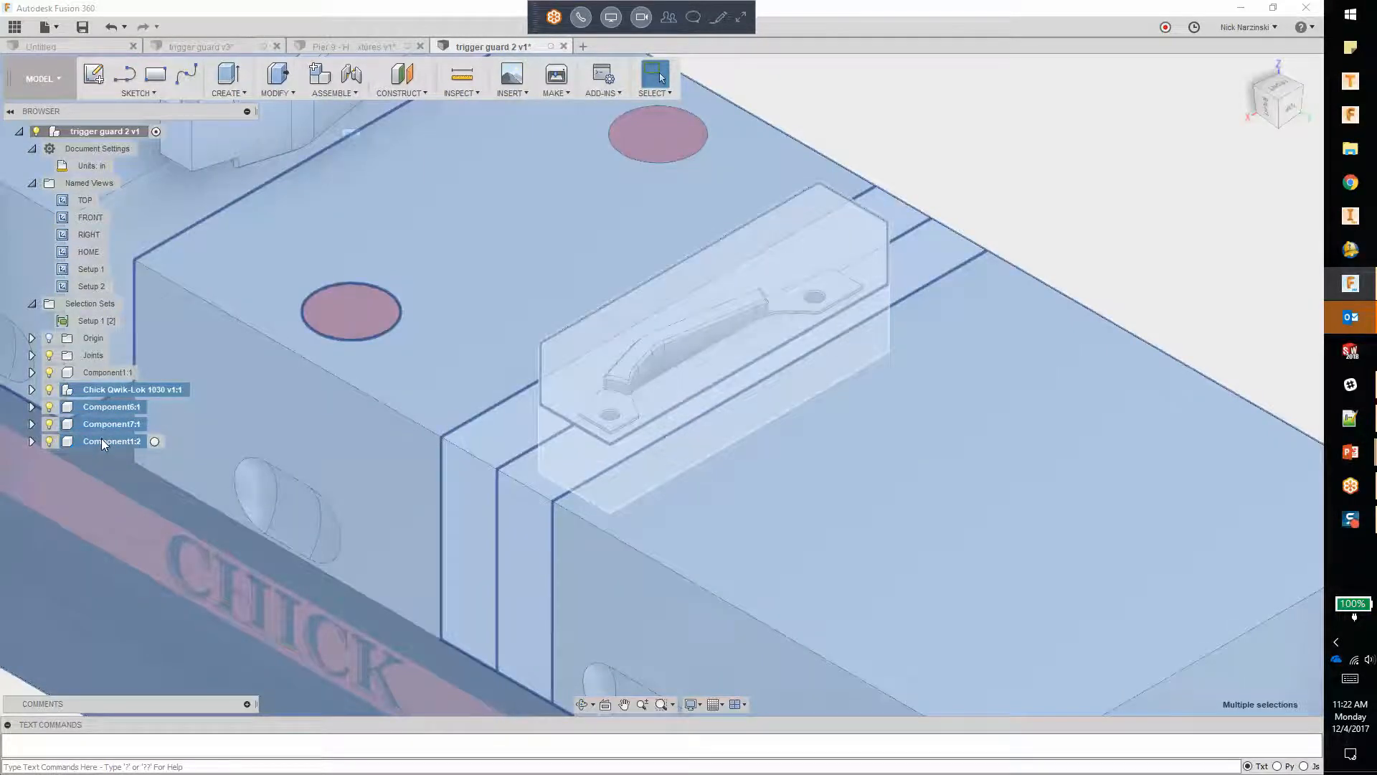
right_click(101, 441)
left_click(152, 499)
Step: Rename the new selection set as Setup 2
type("Setup 2")
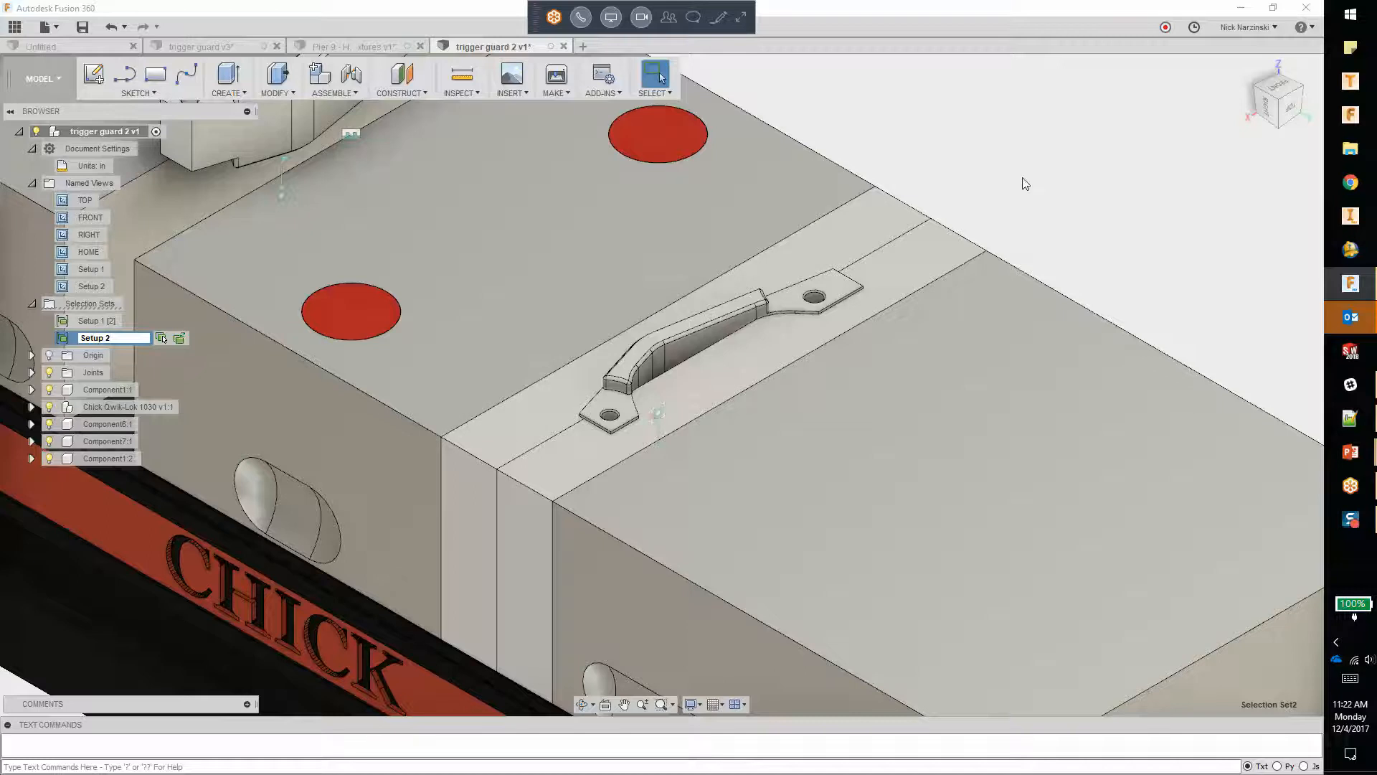
key("Return")
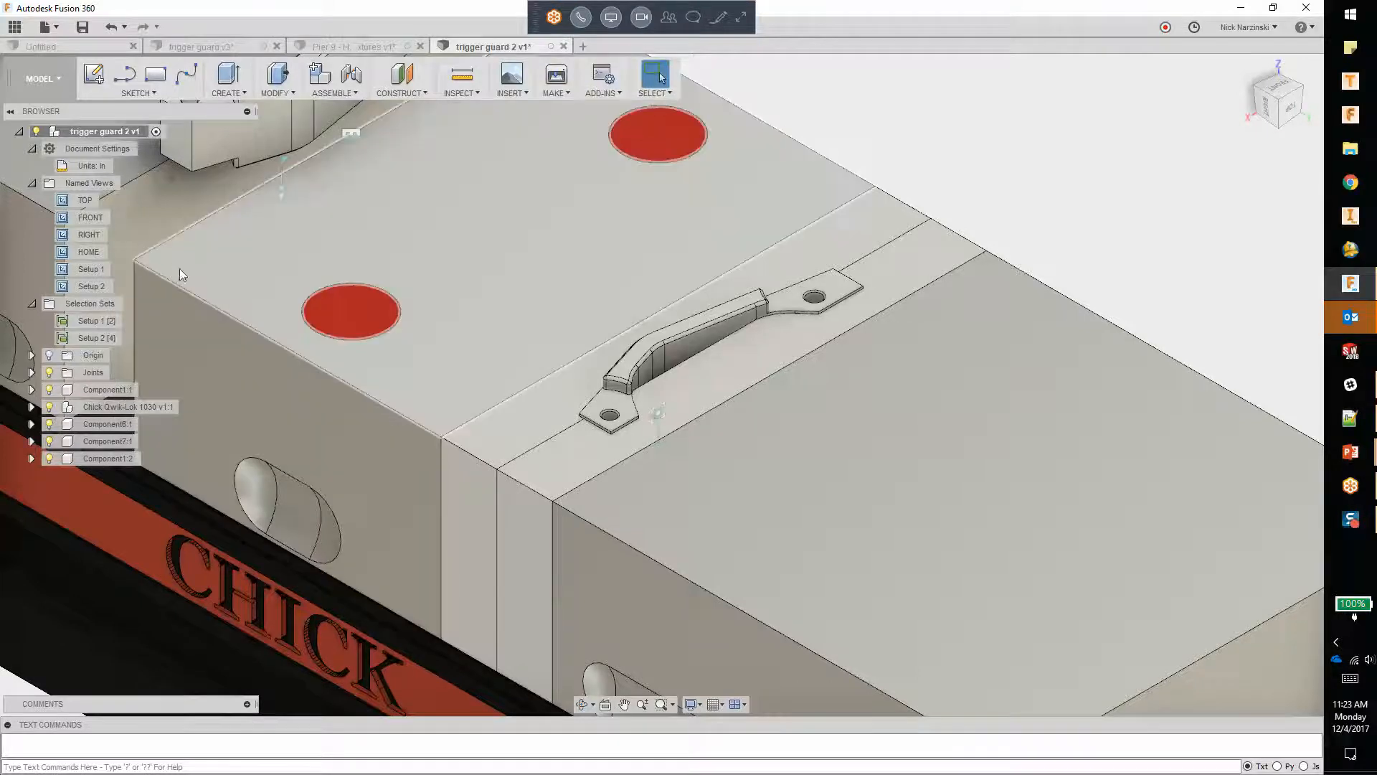
Step: Look over both fixtured parts, view the Pier 9 fixture assembly, and return to the trigger guard 2 document
scroll(776, 410, "down", 6)
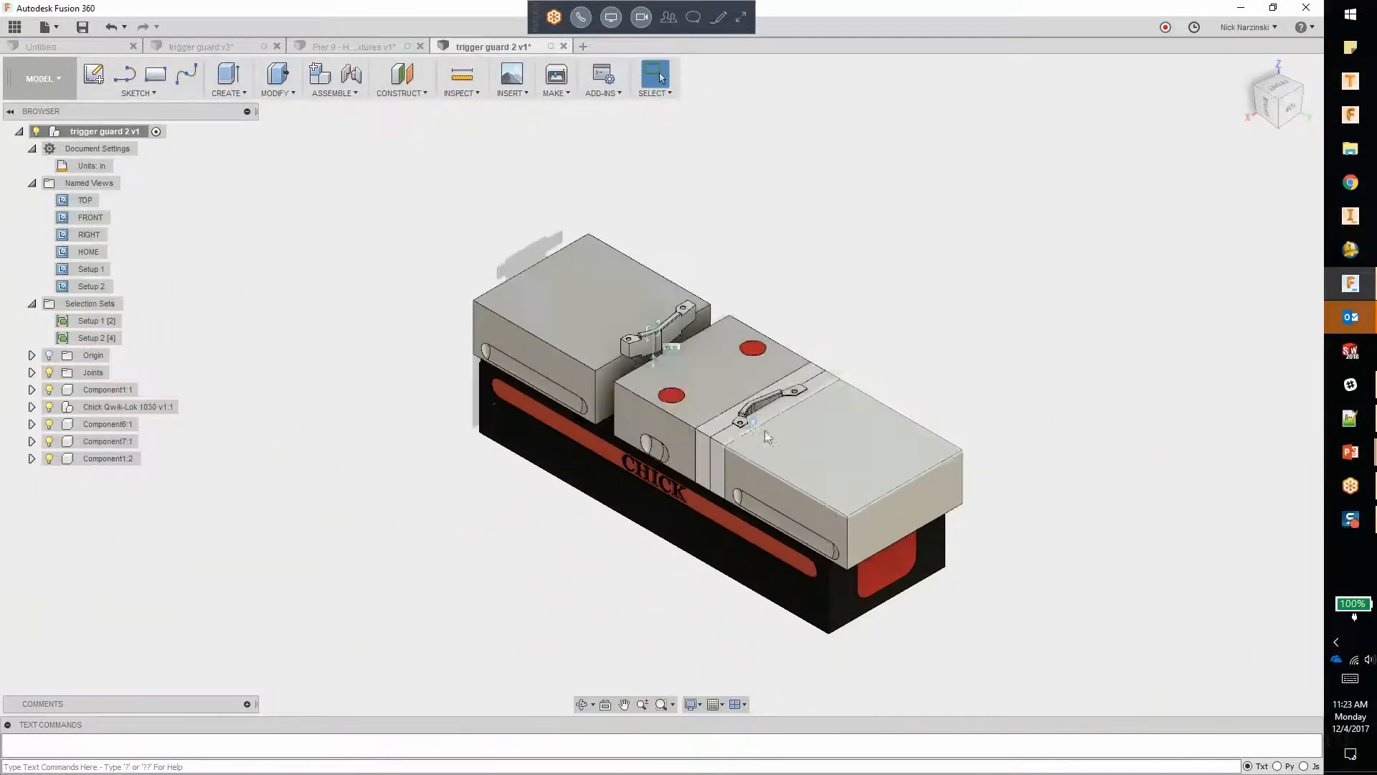
scroll(688, 341, "up", 3)
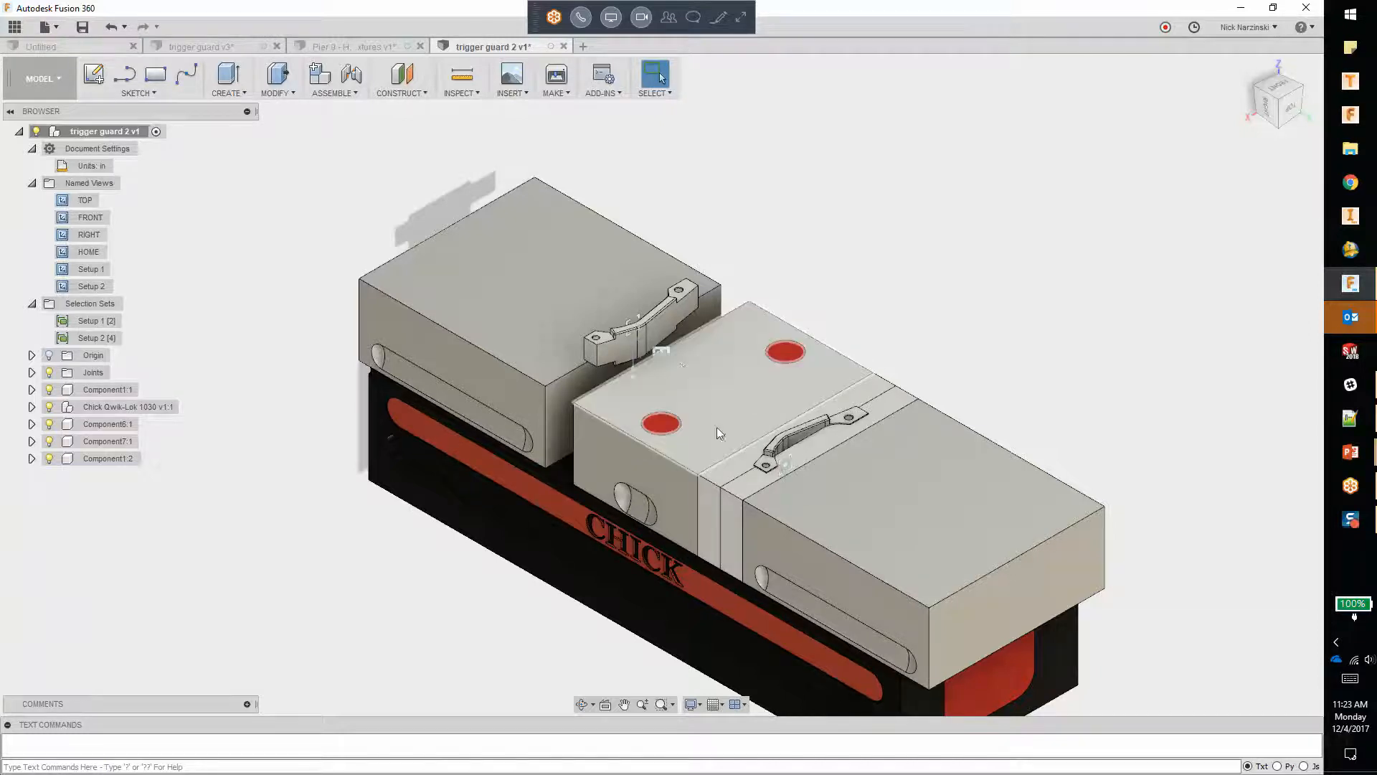
left_click(366, 47)
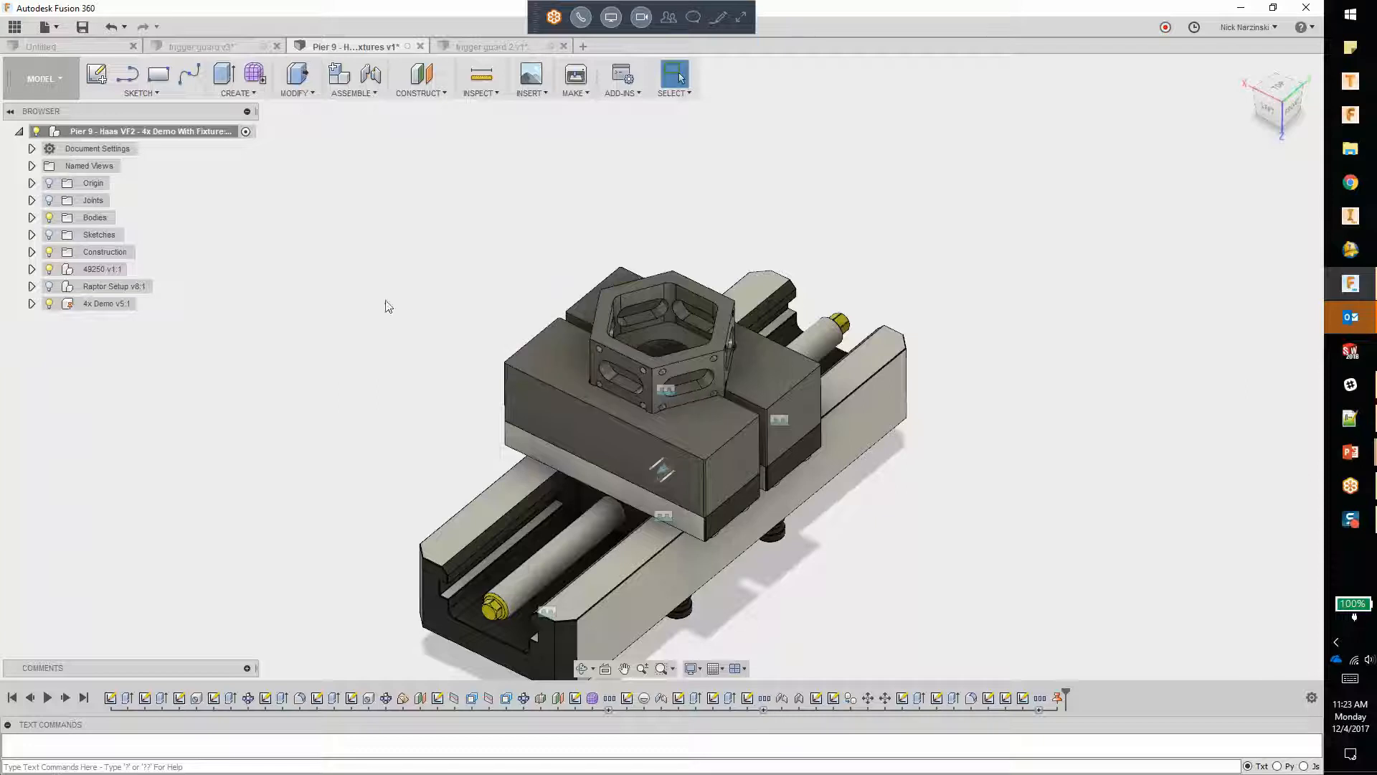
left_click(502, 49)
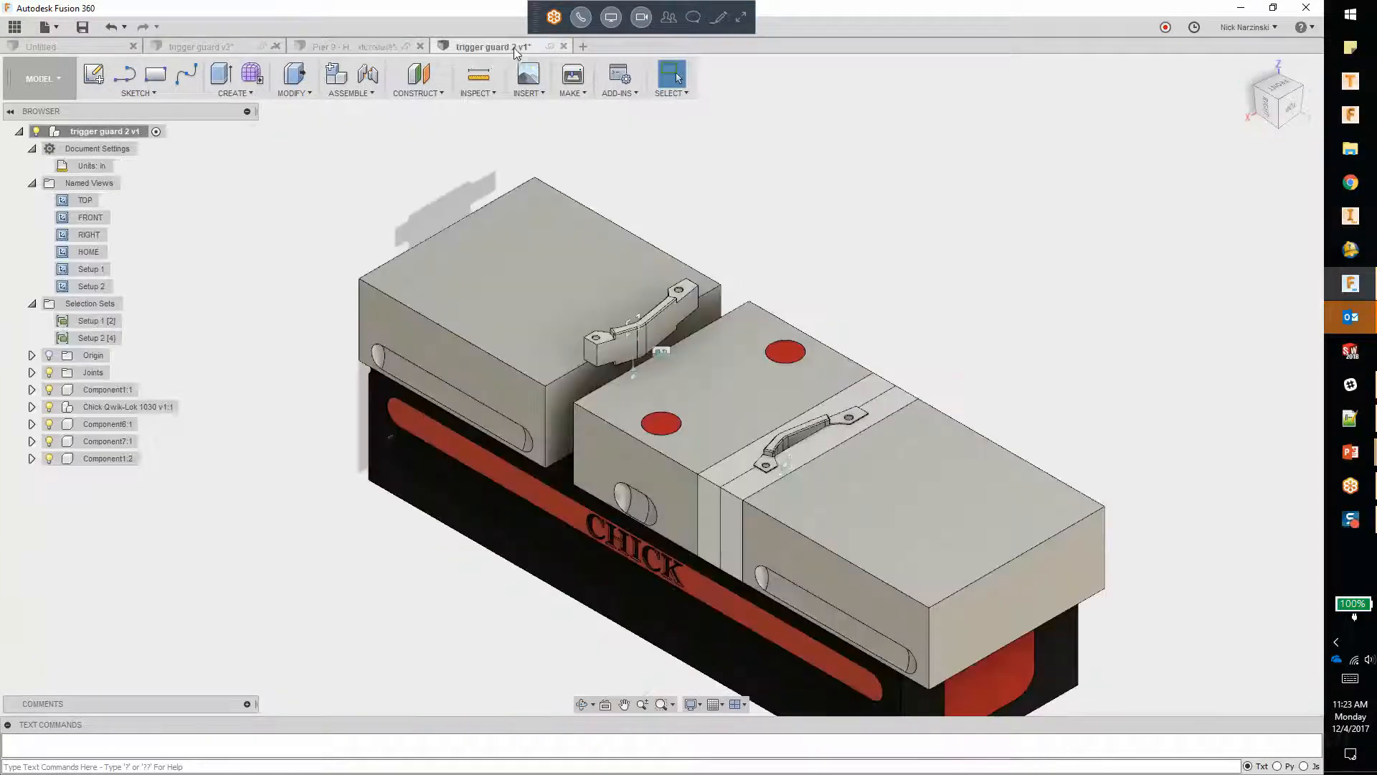
Step: Restore the Setup 1 named view and isolate the components in the Setup 1 selection set
left_click(101, 324)
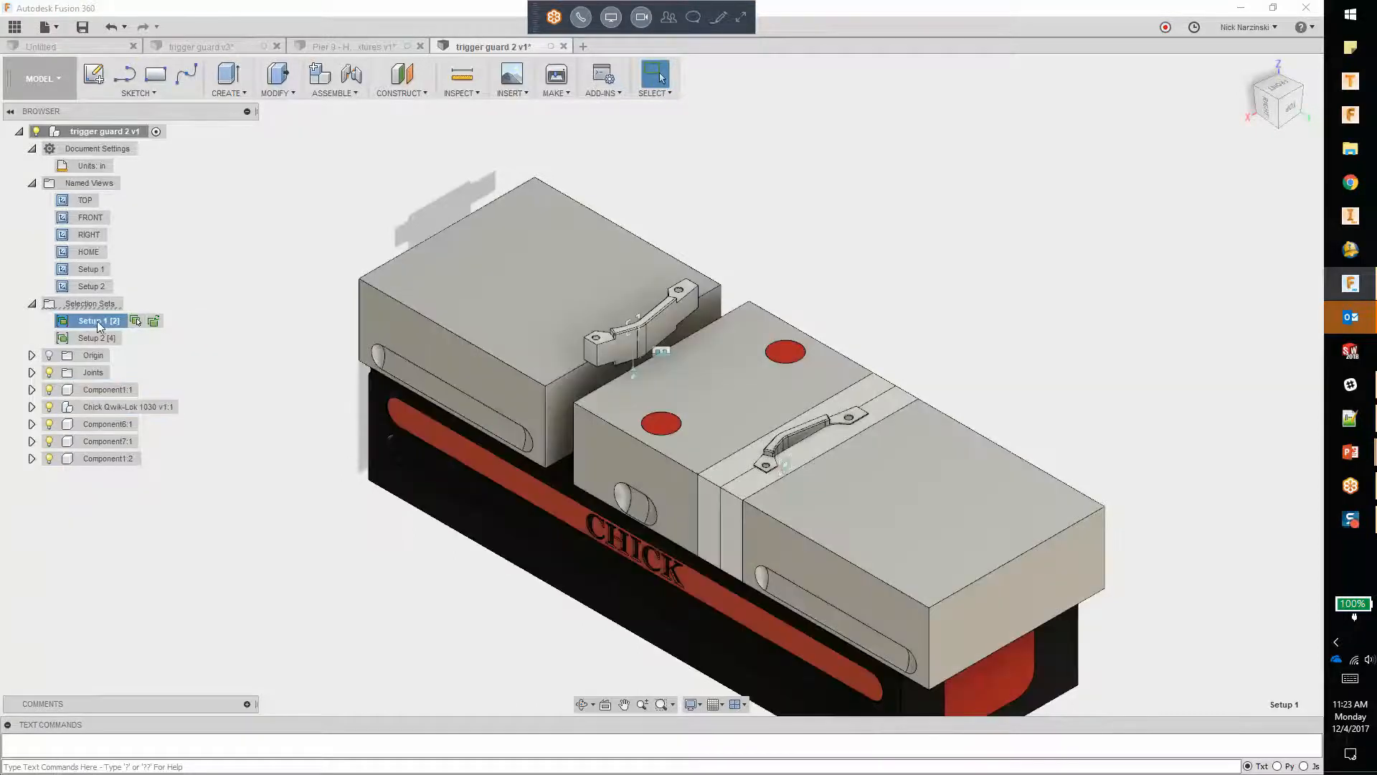
double_click(91, 269)
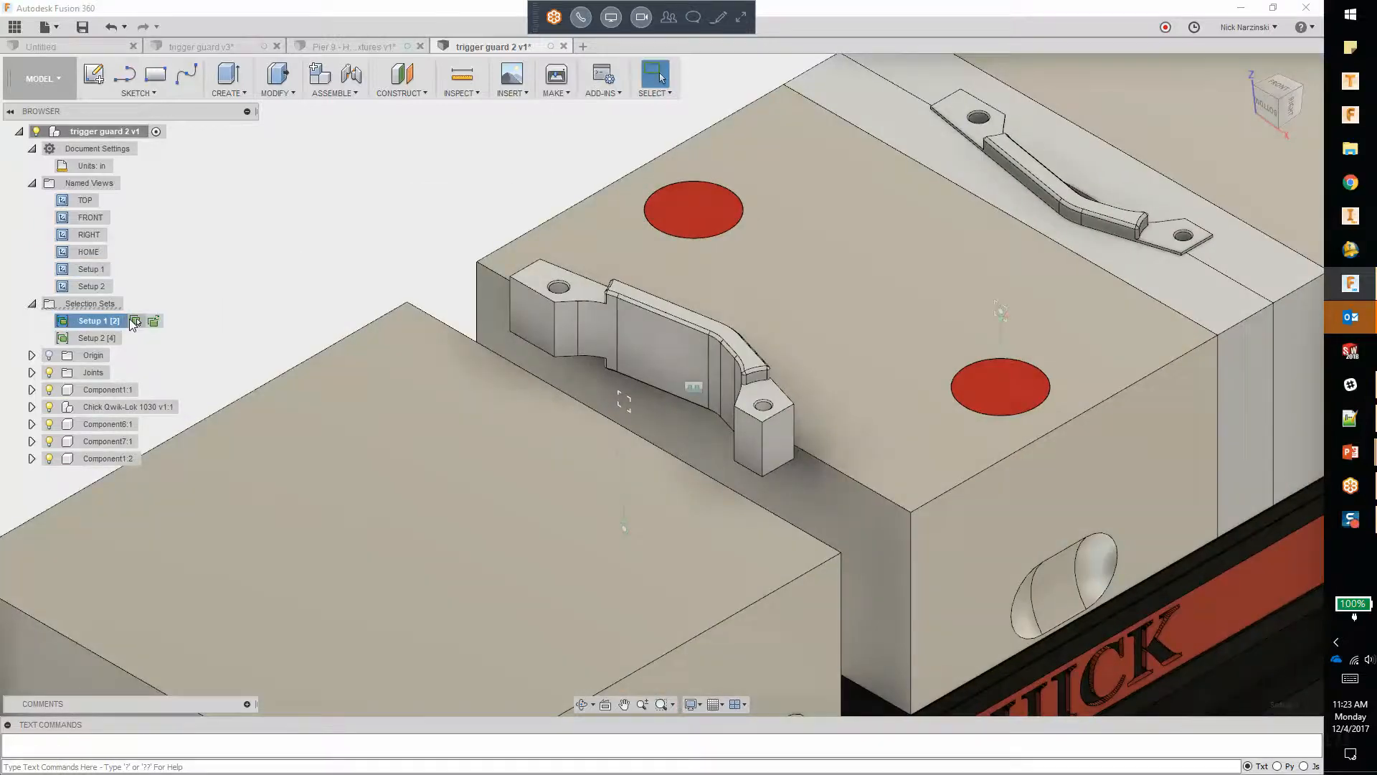
left_click(131, 322)
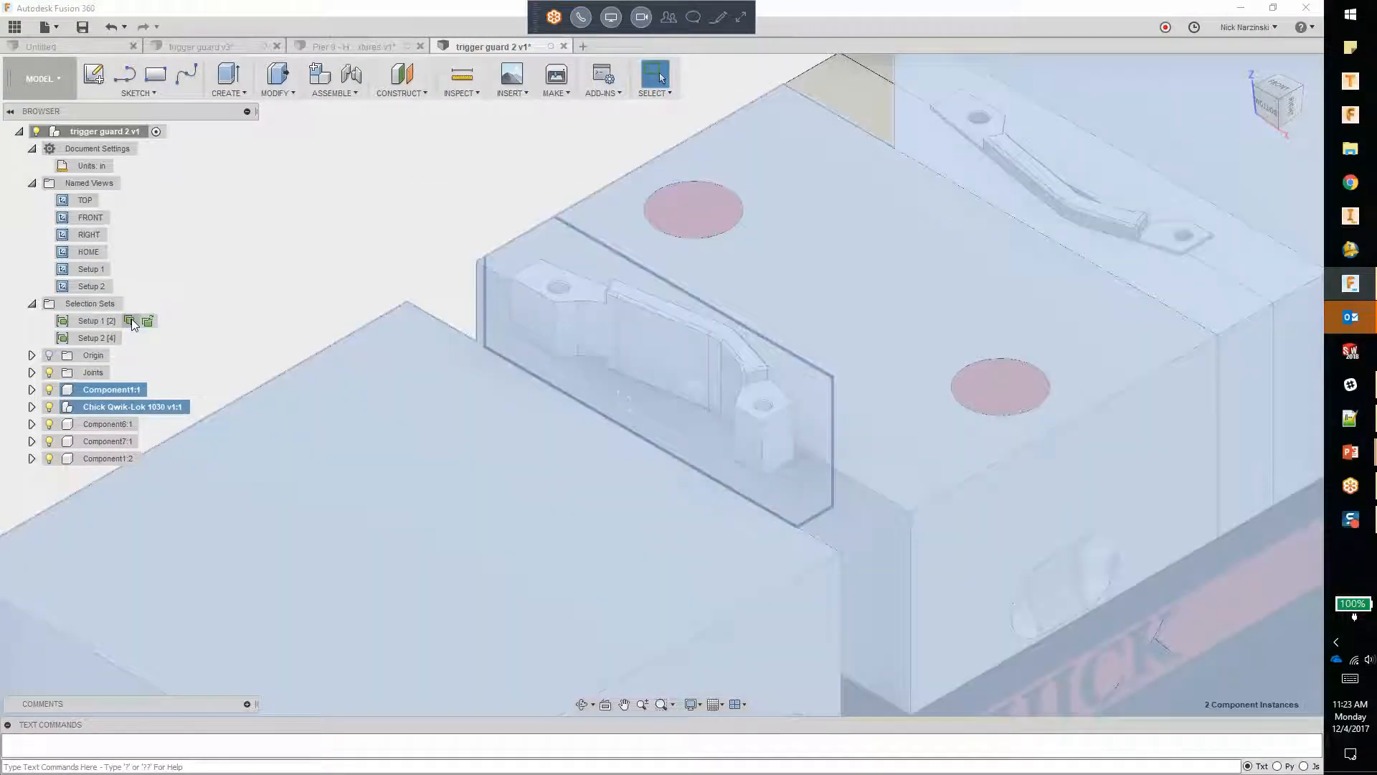
right_click(132, 323)
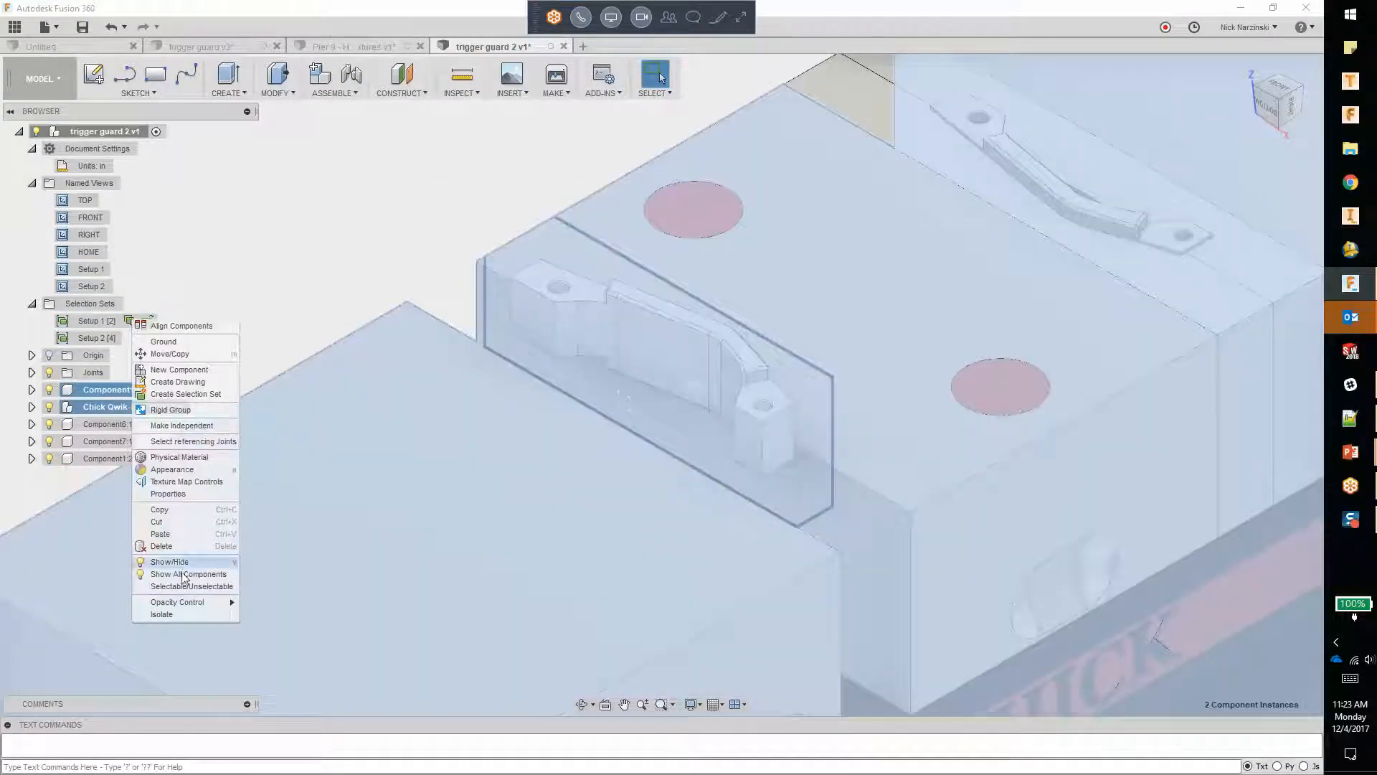
left_click(162, 614)
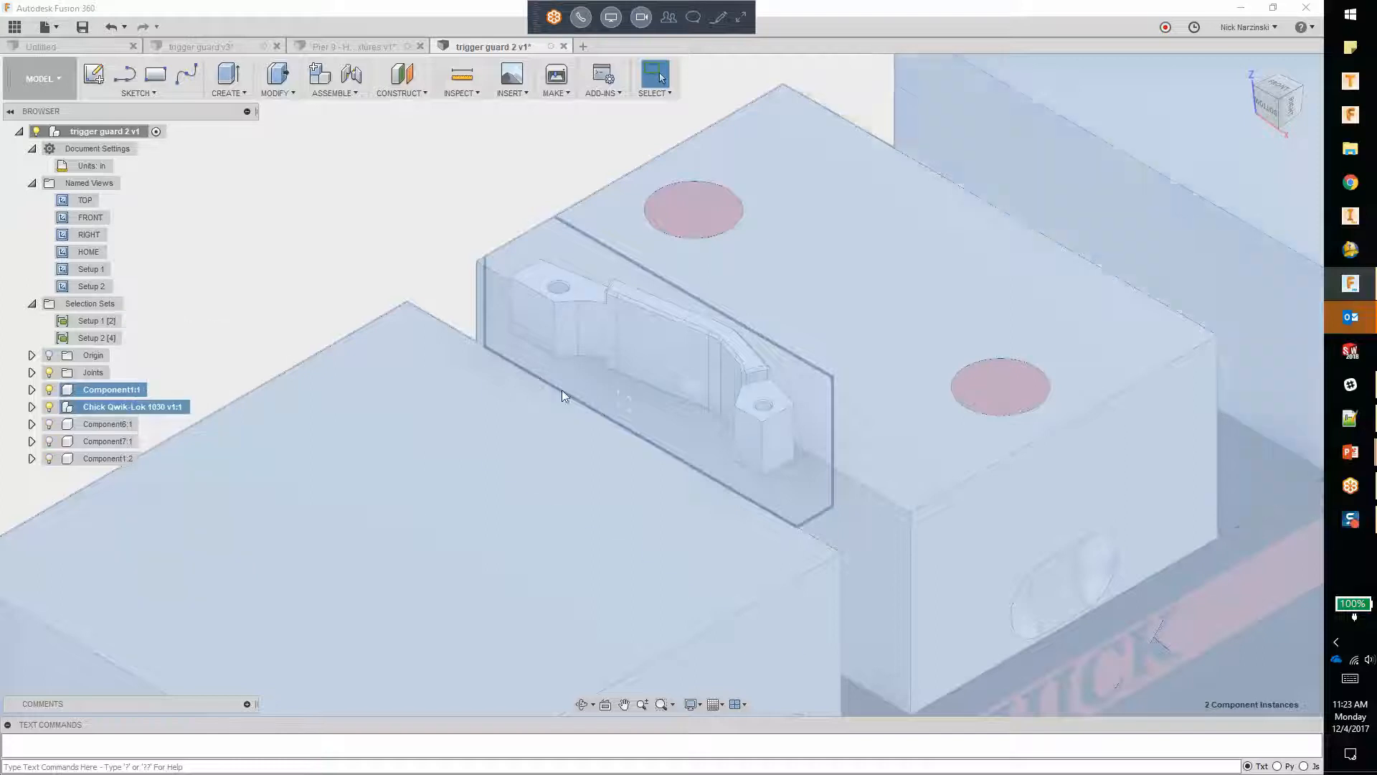
left_click(337, 241)
scroll(474, 250, "down", 4)
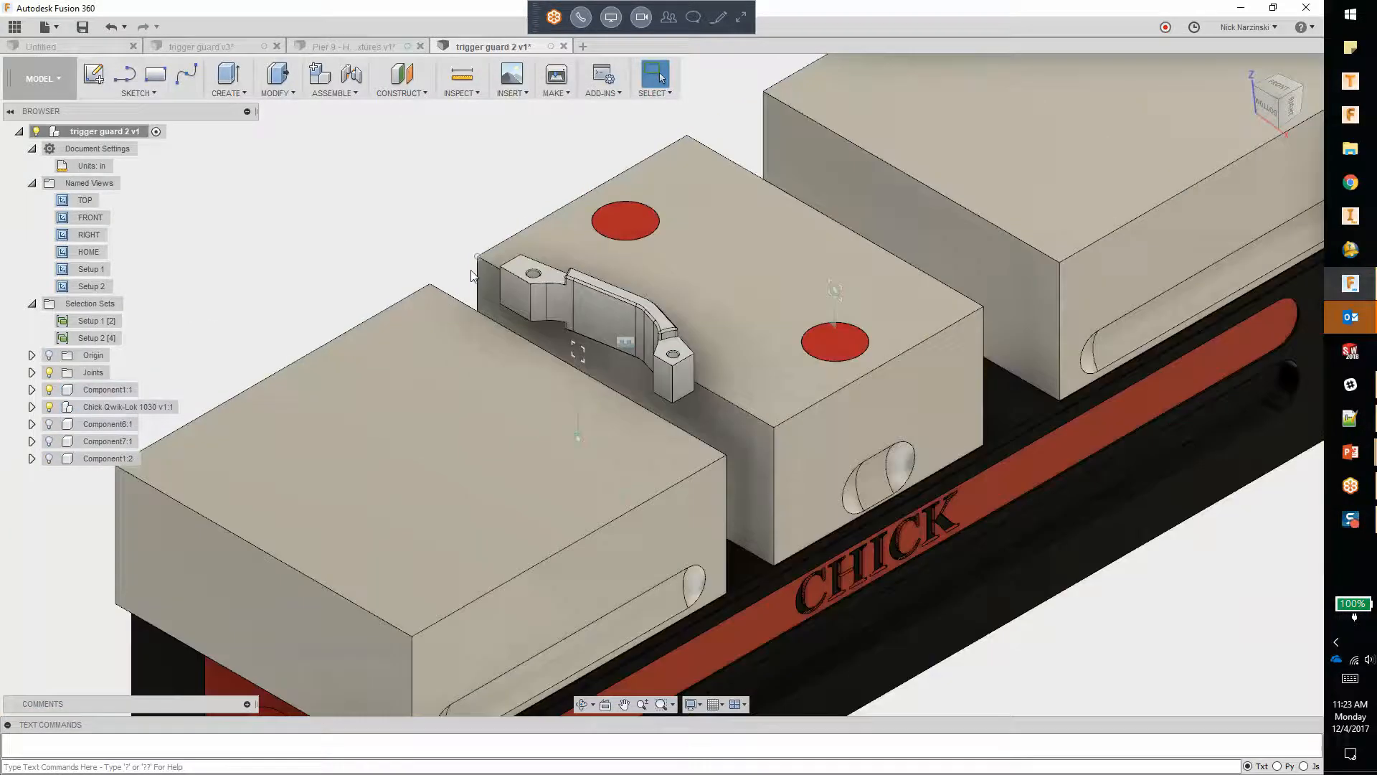
scroll(608, 329, "down", 2)
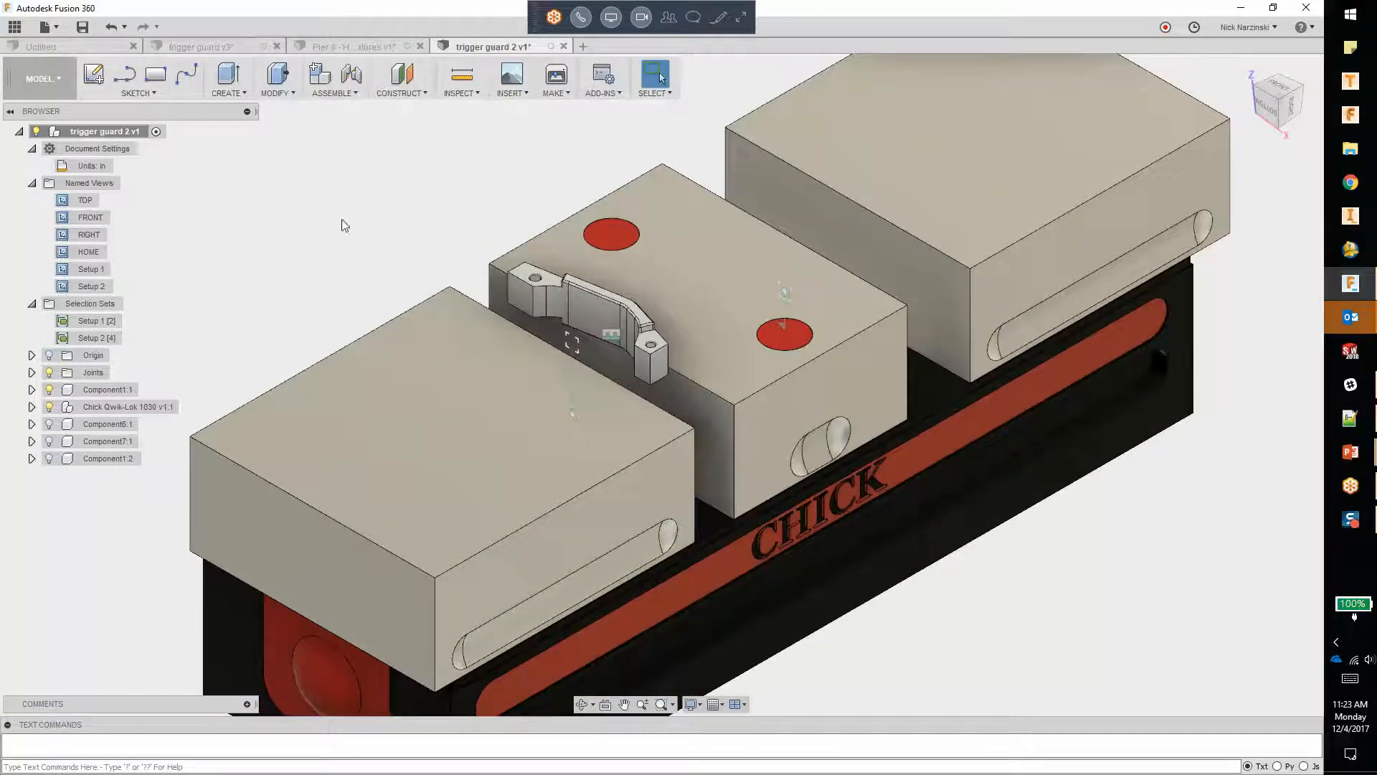
Step: In the CAM workspace, start a new milling setup with the trigger guard body as its model
left_click(40, 79)
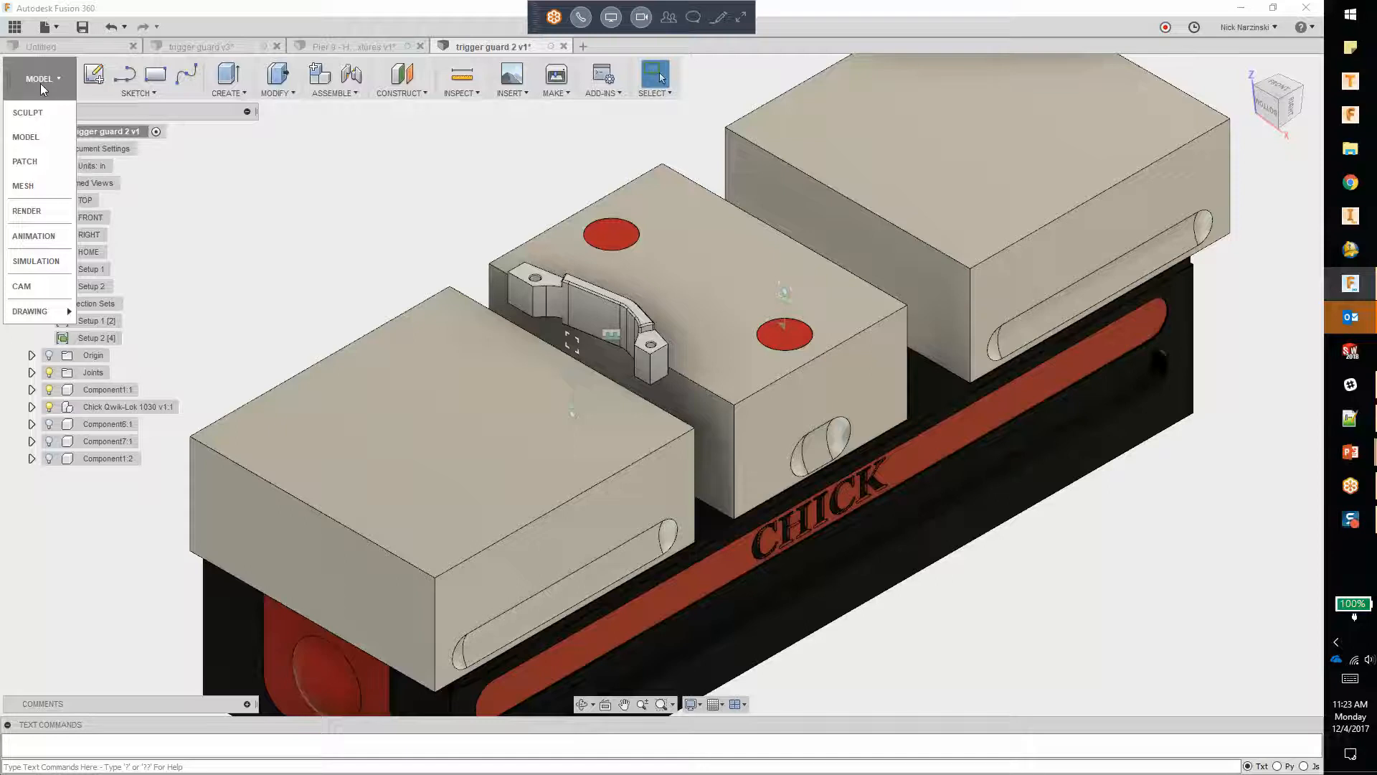
left_click(33, 287)
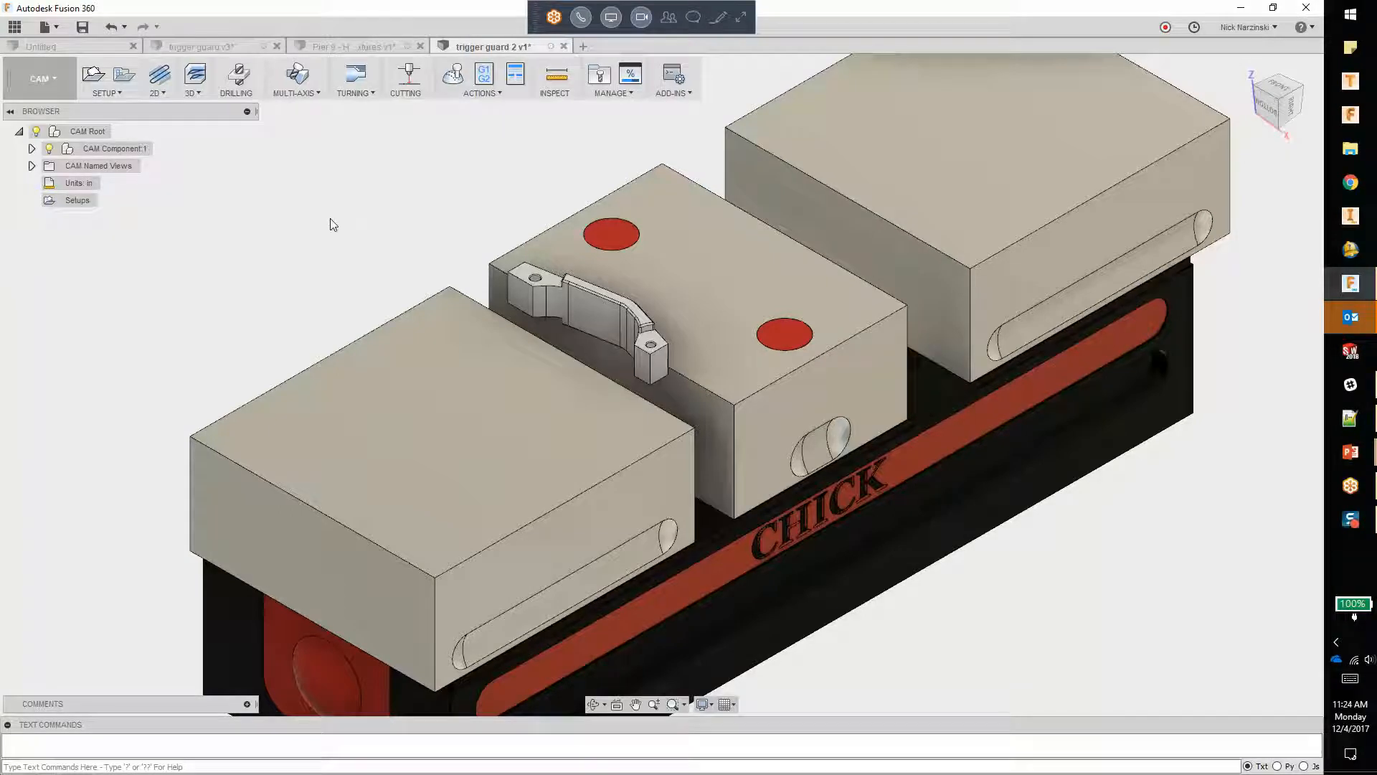
left_click(99, 80)
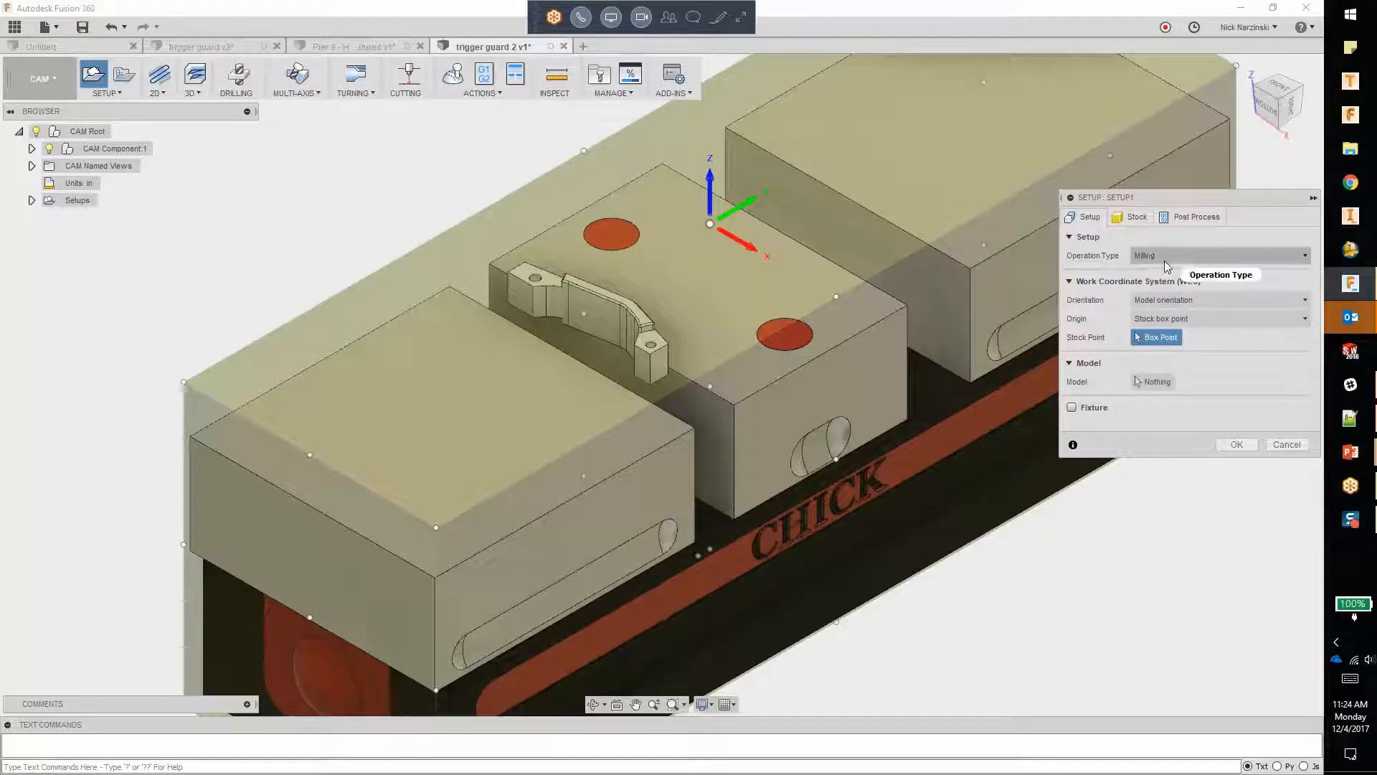
left_click(1151, 382)
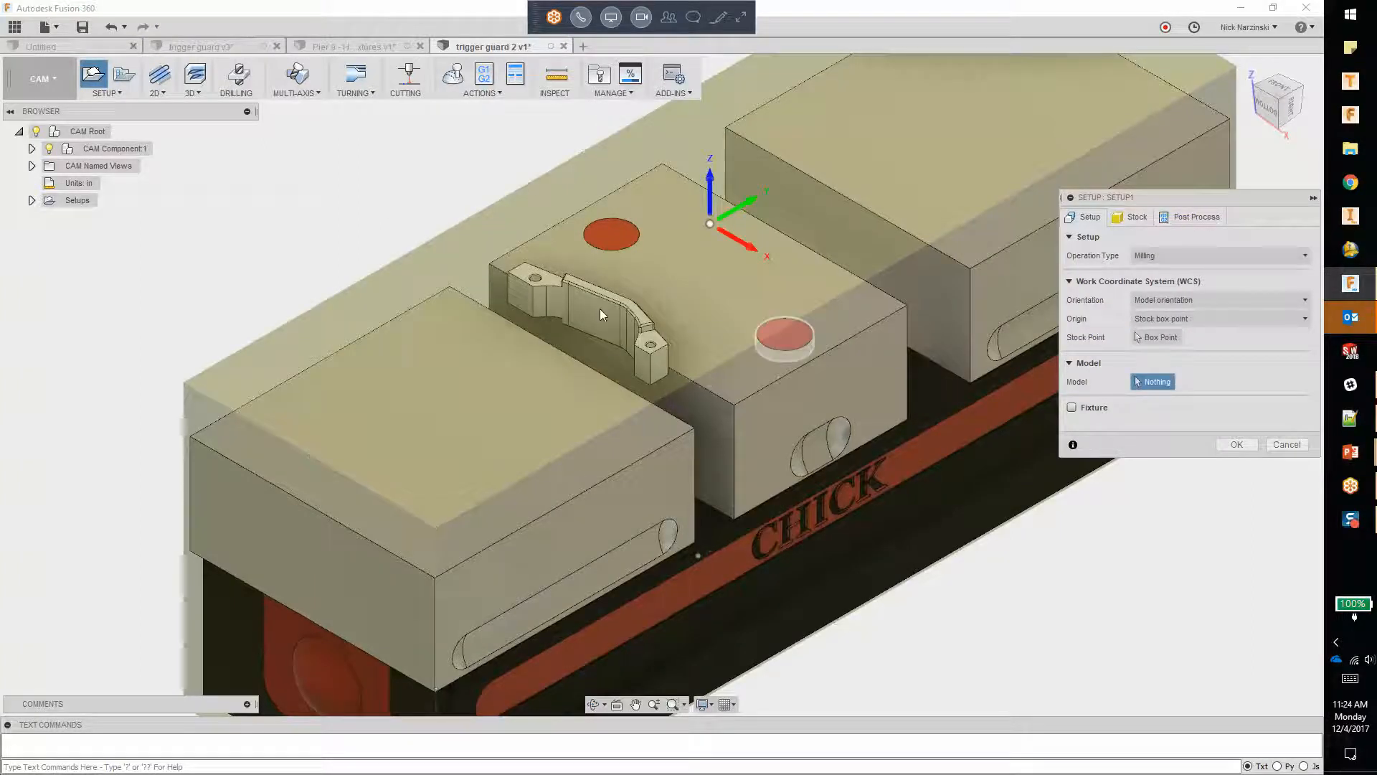
left_click(590, 308)
Step: Define the setup's stock from solid using the Stock body of Component1:1, and create the setup
left_click(1132, 217)
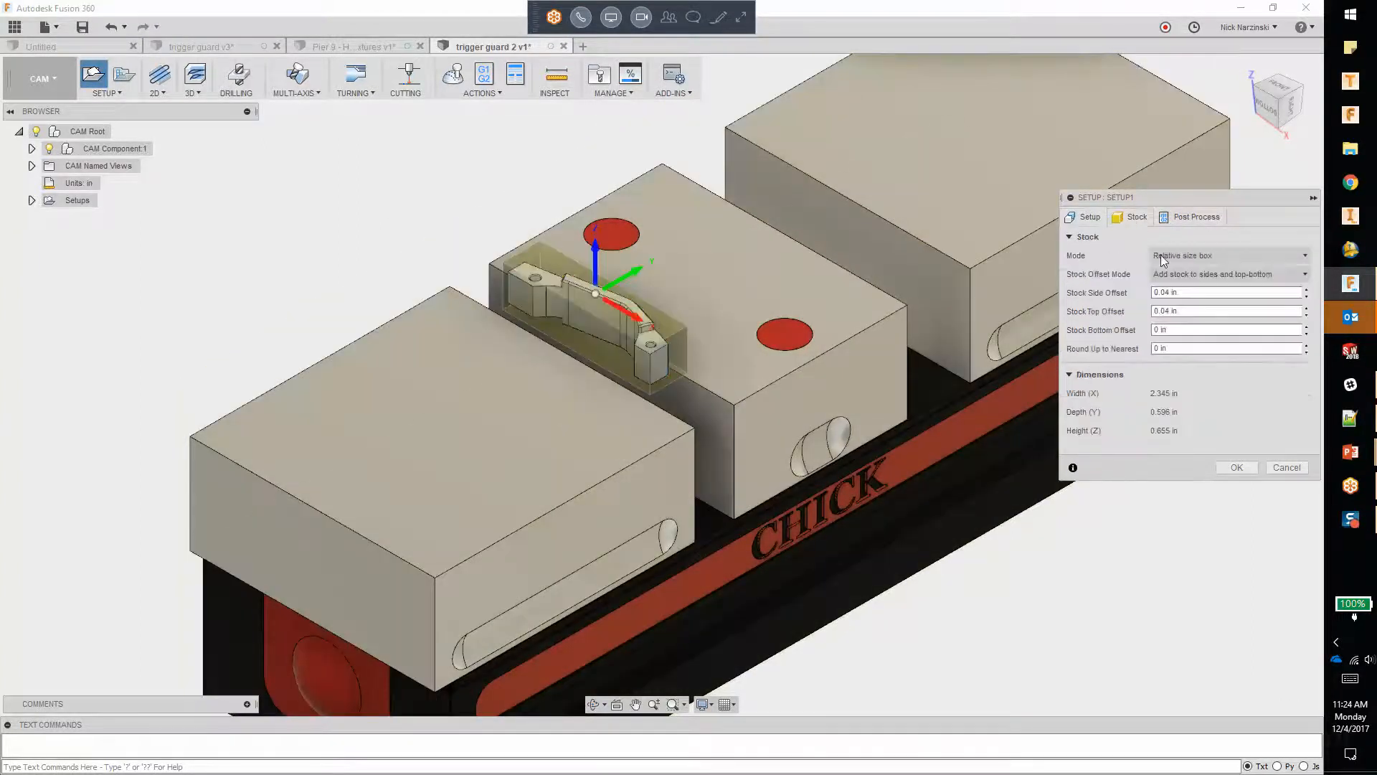
left_click(1219, 255)
left_click(1185, 368)
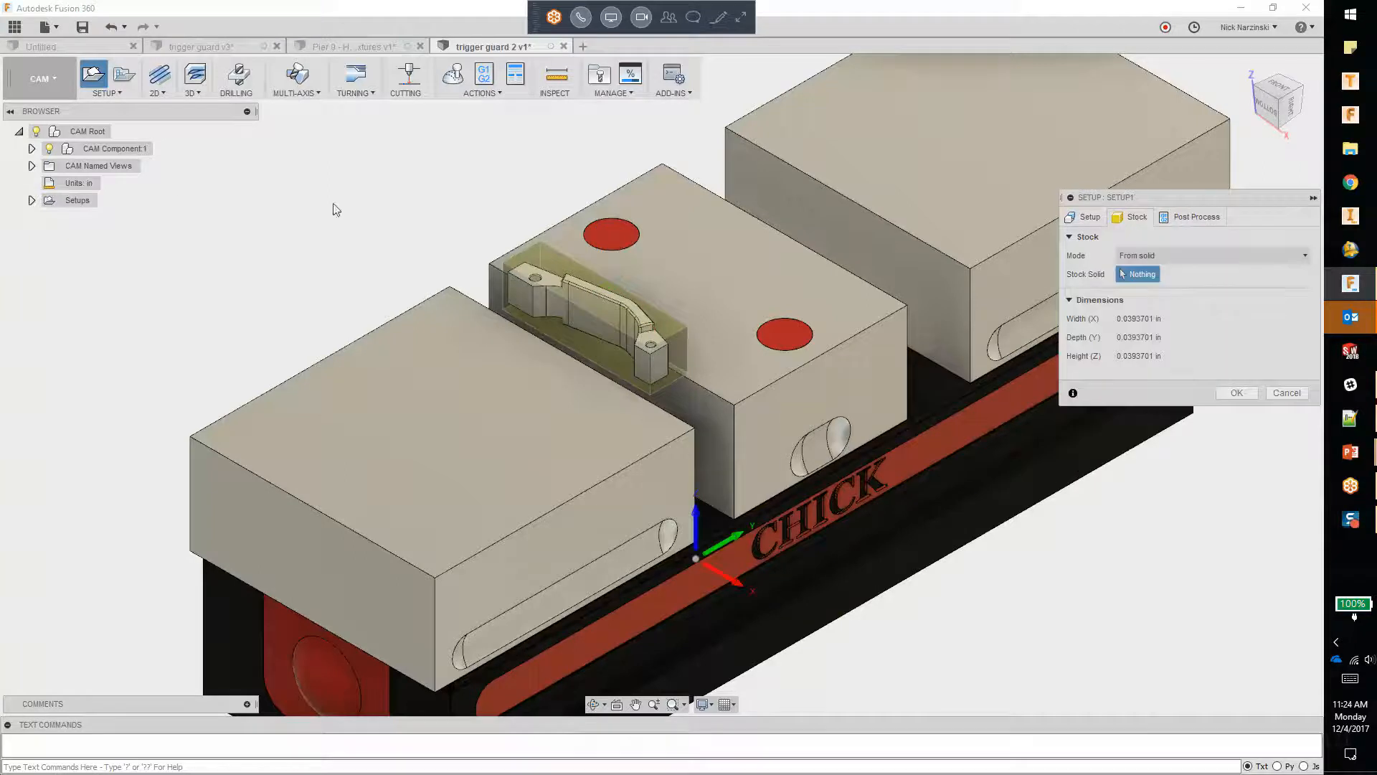
left_click(32, 200)
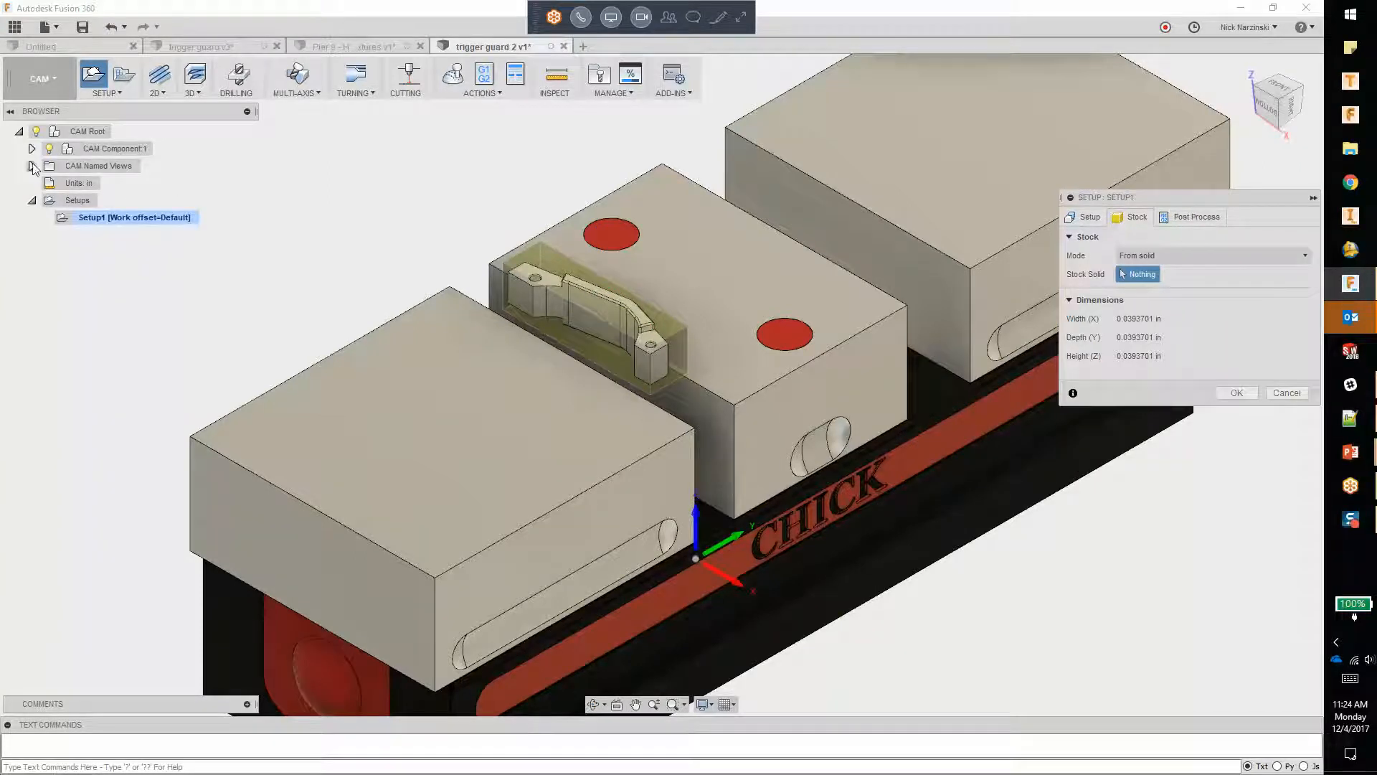
left_click(32, 165)
left_click(32, 148)
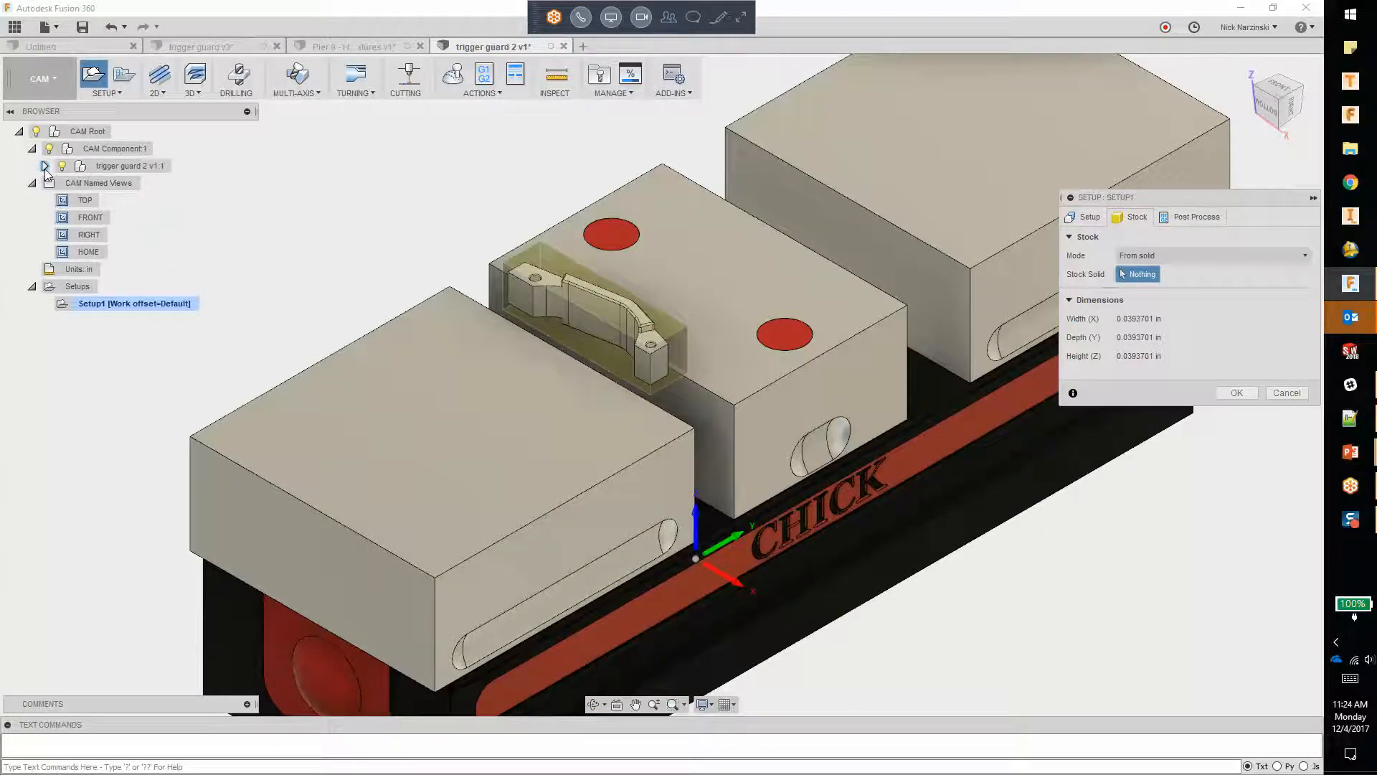
left_click(44, 165)
left_click(57, 234)
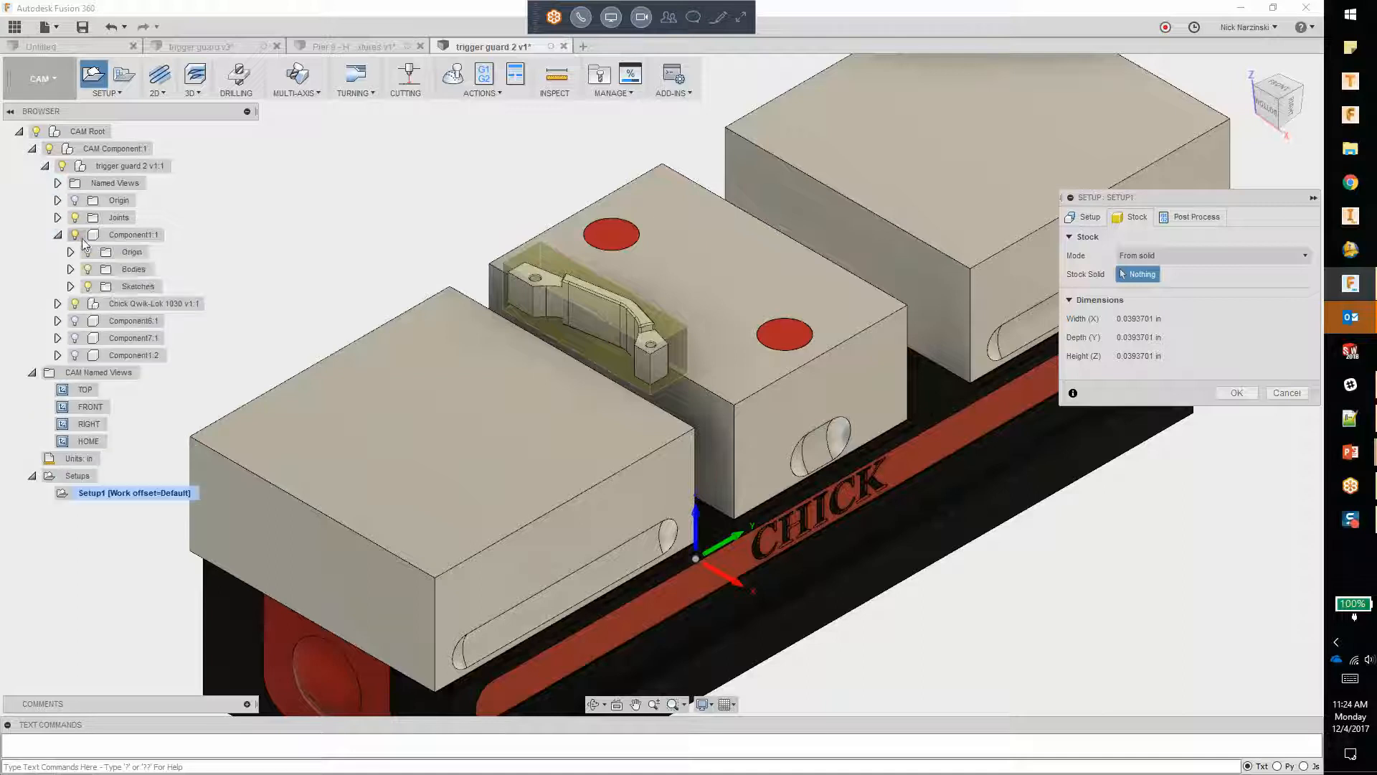
left_click(70, 269)
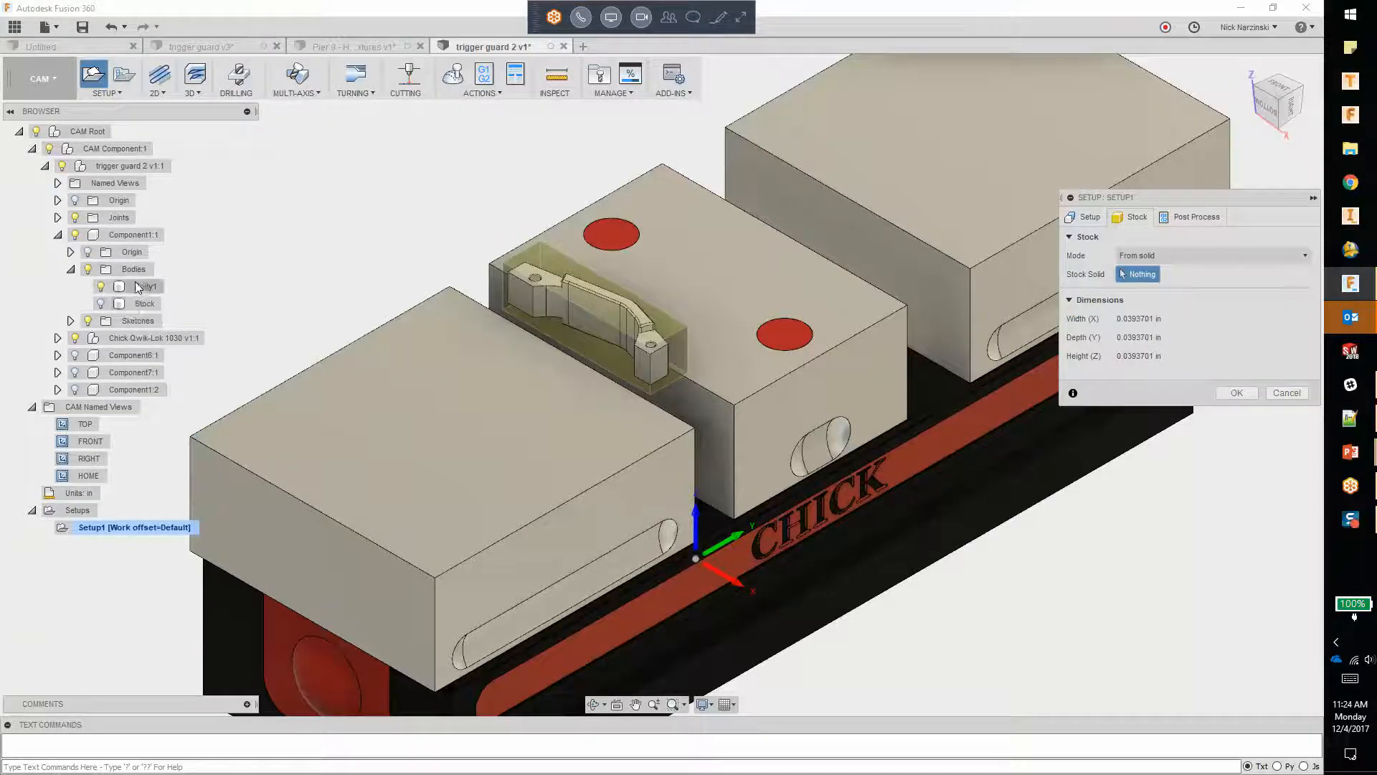
left_click(141, 304)
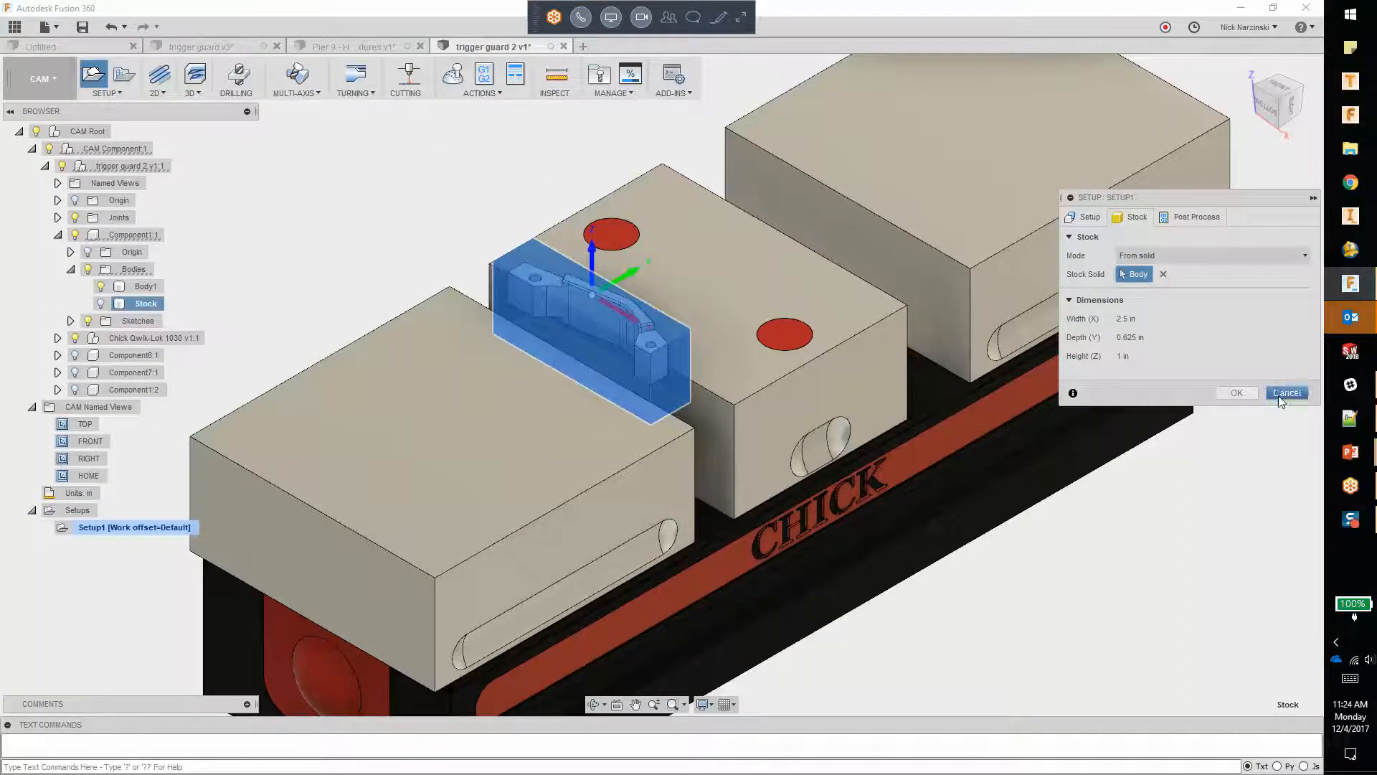
left_click(1236, 393)
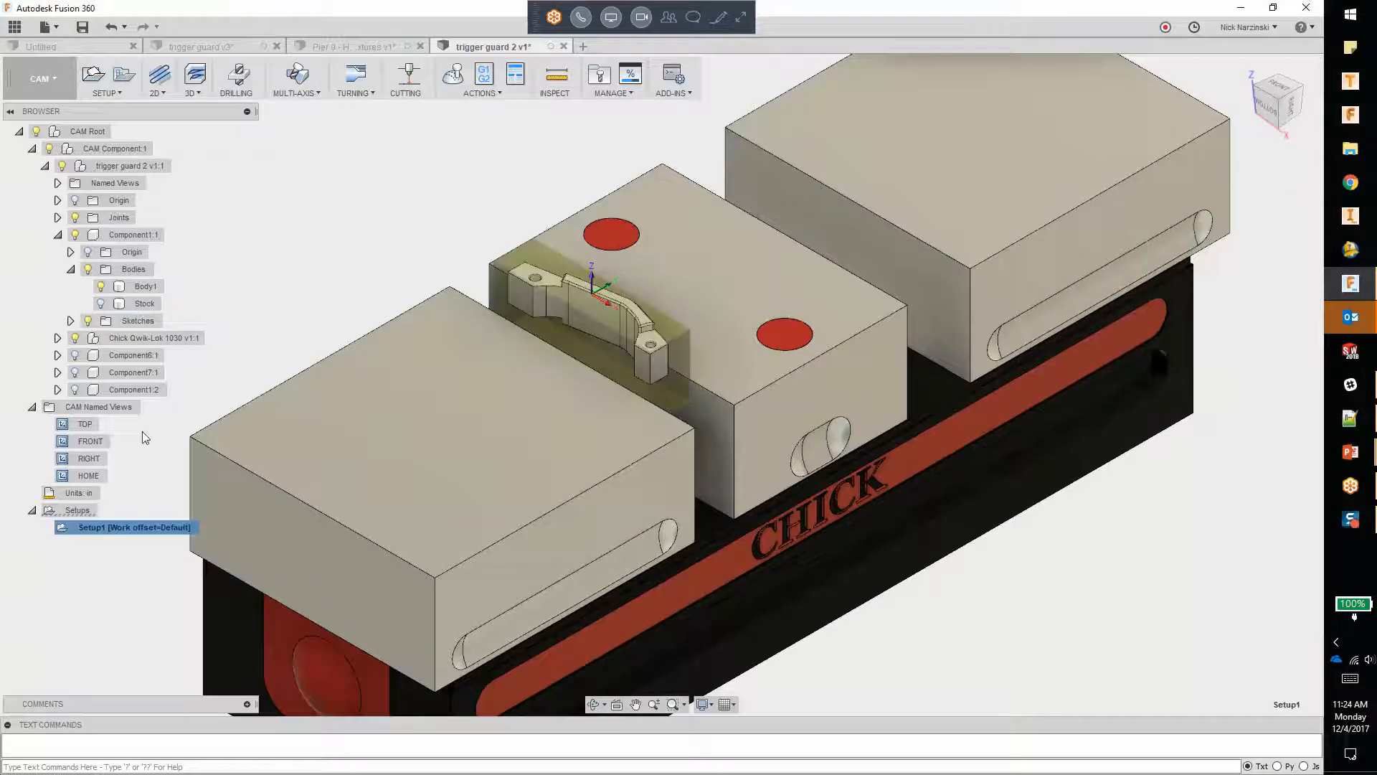
Step: Add operations to Setup1 from the Prismatic Aluminum template and generate their toolpaths
right_click(101, 528)
mouse_move(152, 560)
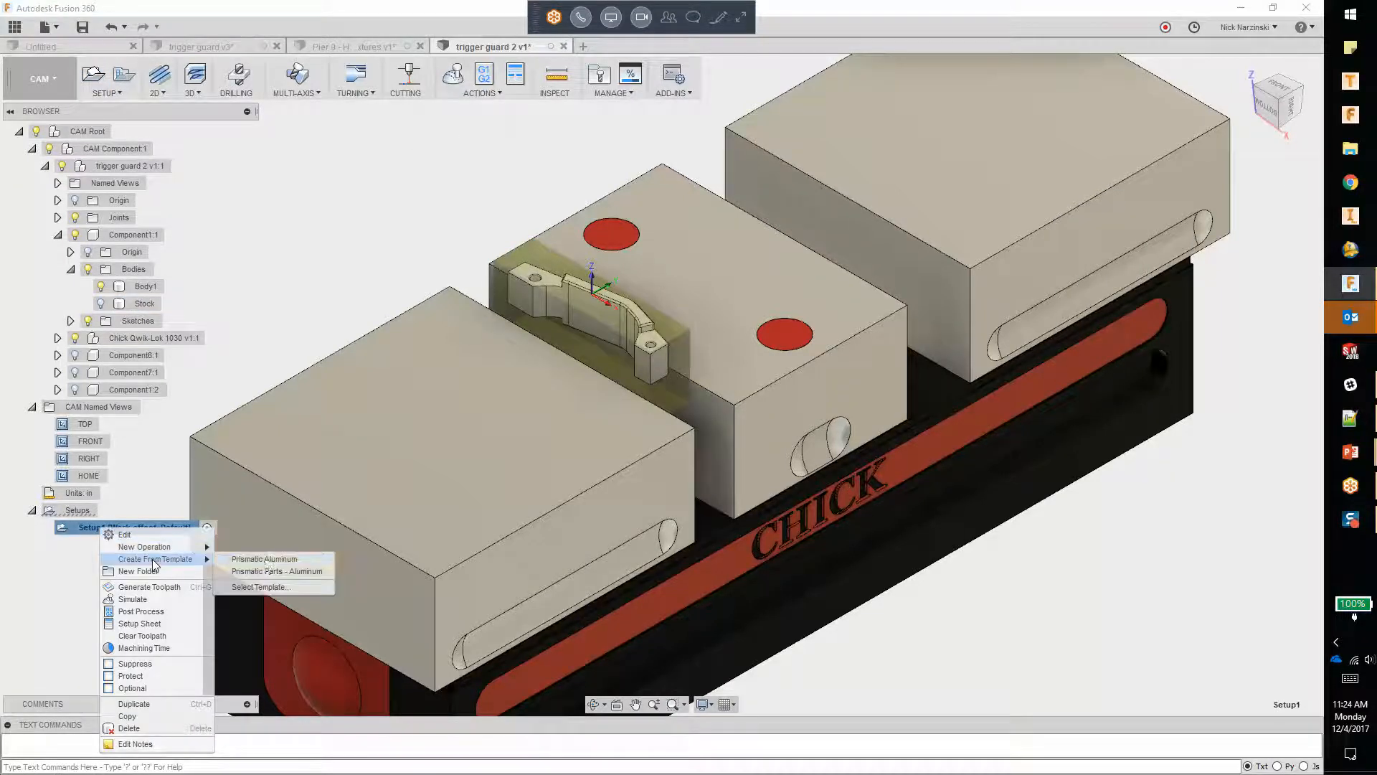
left_click(271, 563)
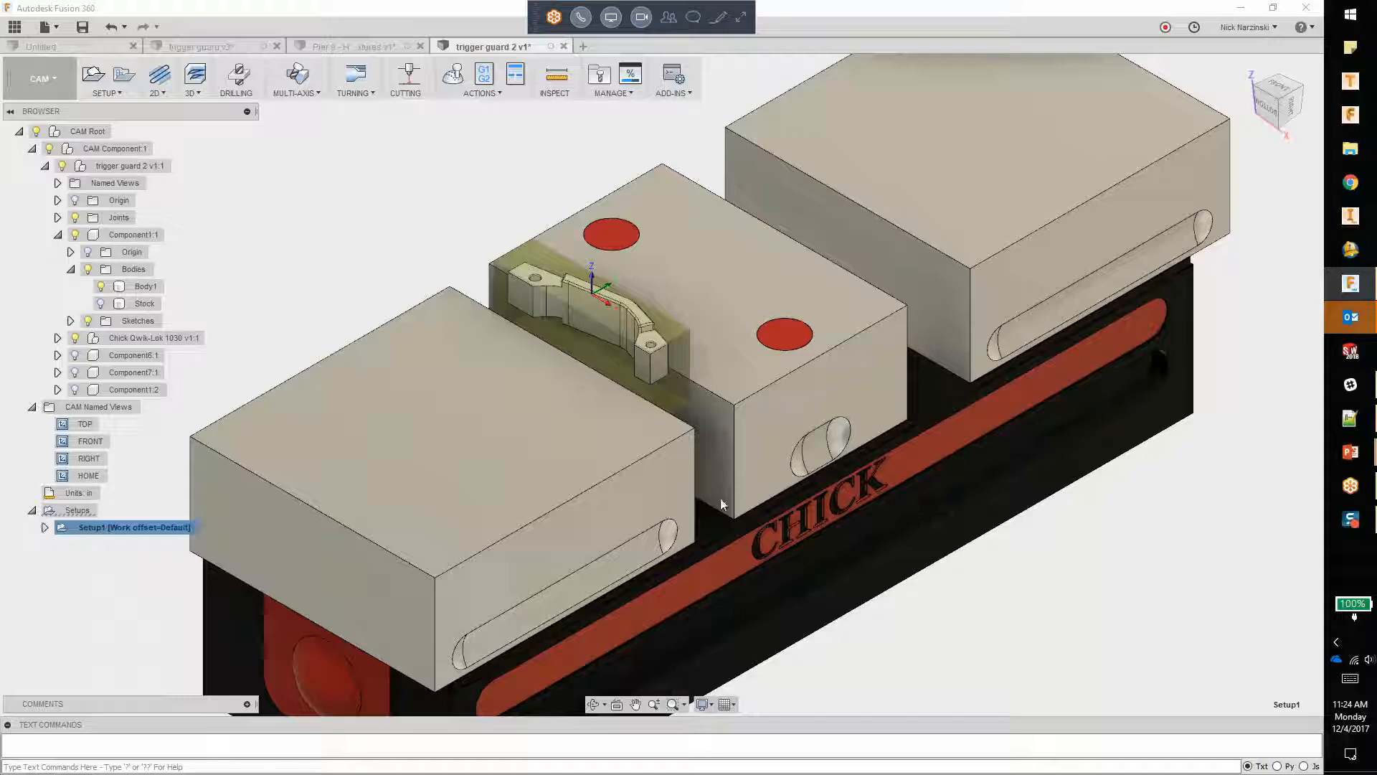
left_click(45, 527)
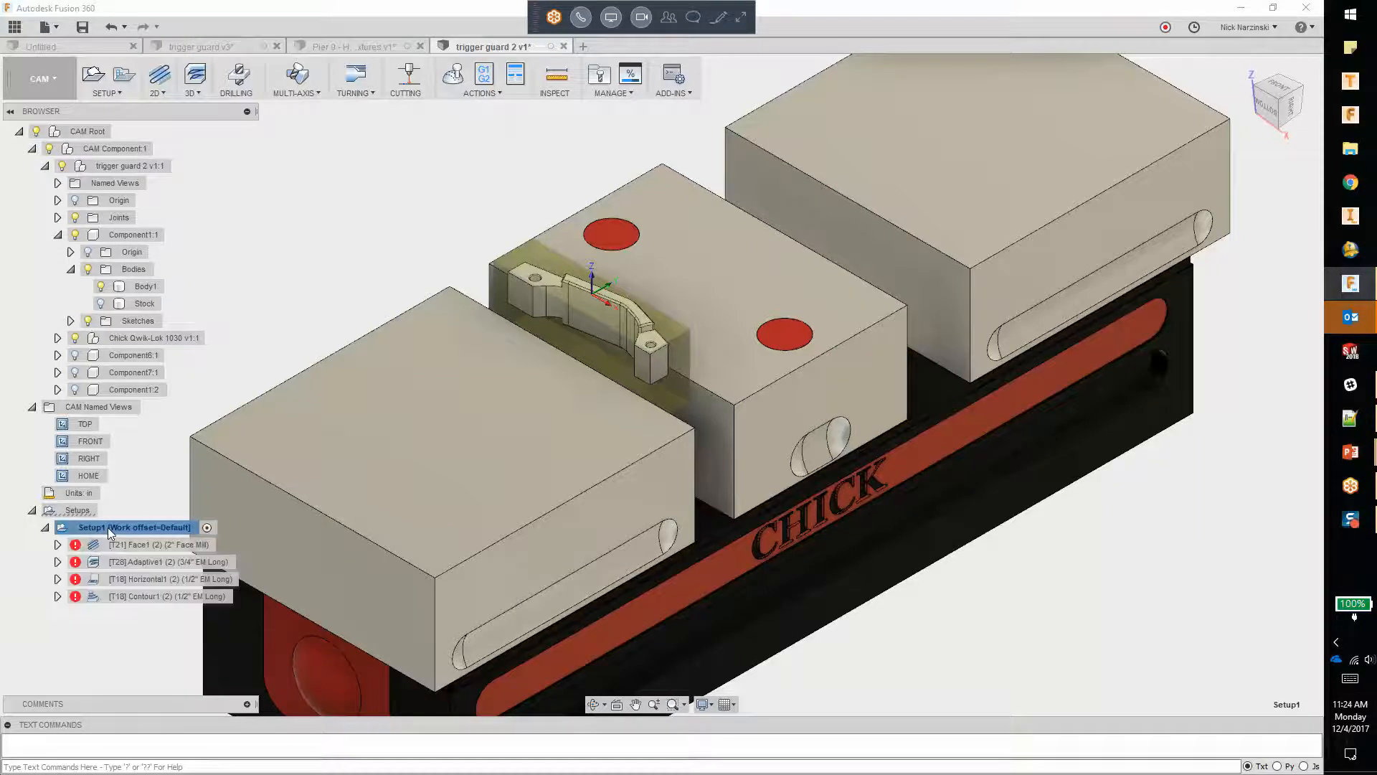
right_click(104, 527)
left_click(159, 577)
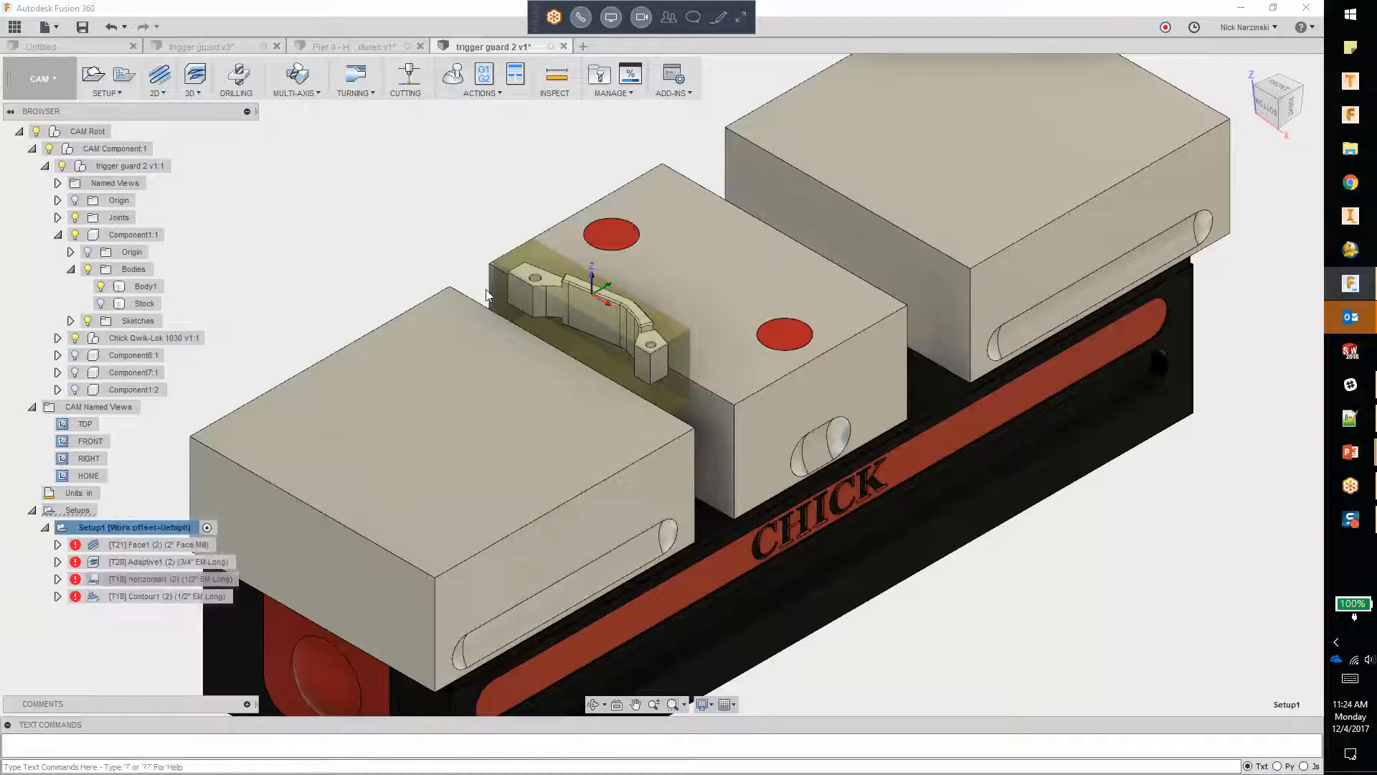
Step: Review the Face, Adaptive, Horizontal and Contour toolpaths individually, and reselect Setup1
left_click(122, 544)
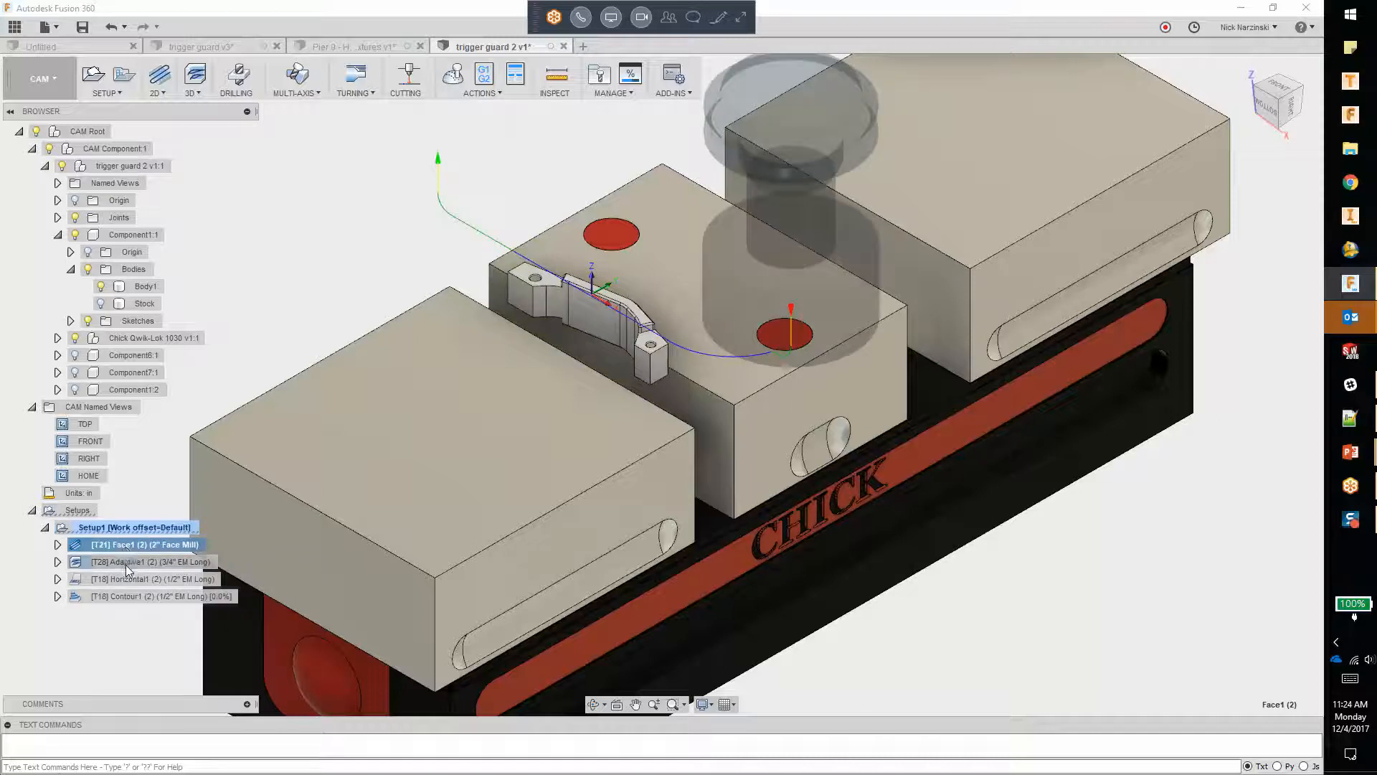
left_click(126, 561)
left_click(126, 579)
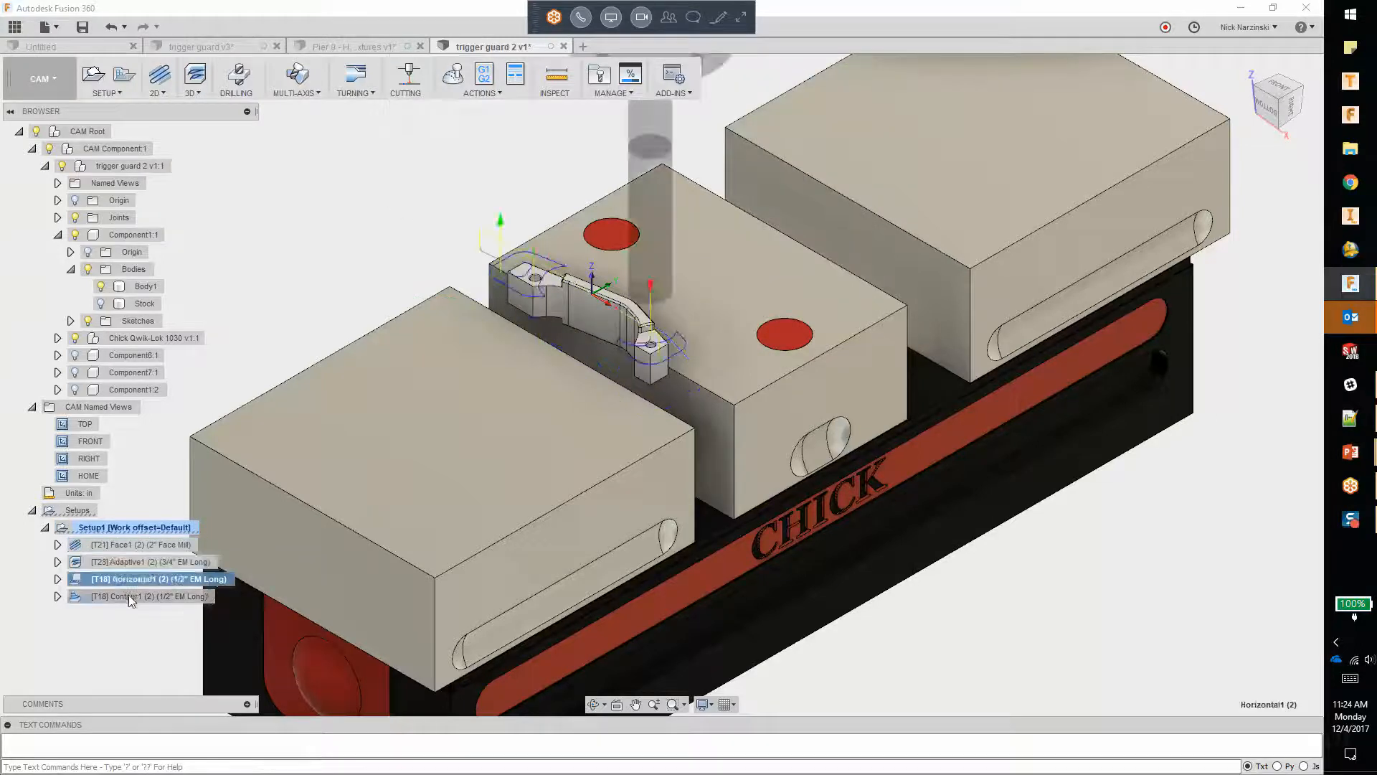
left_click(109, 528)
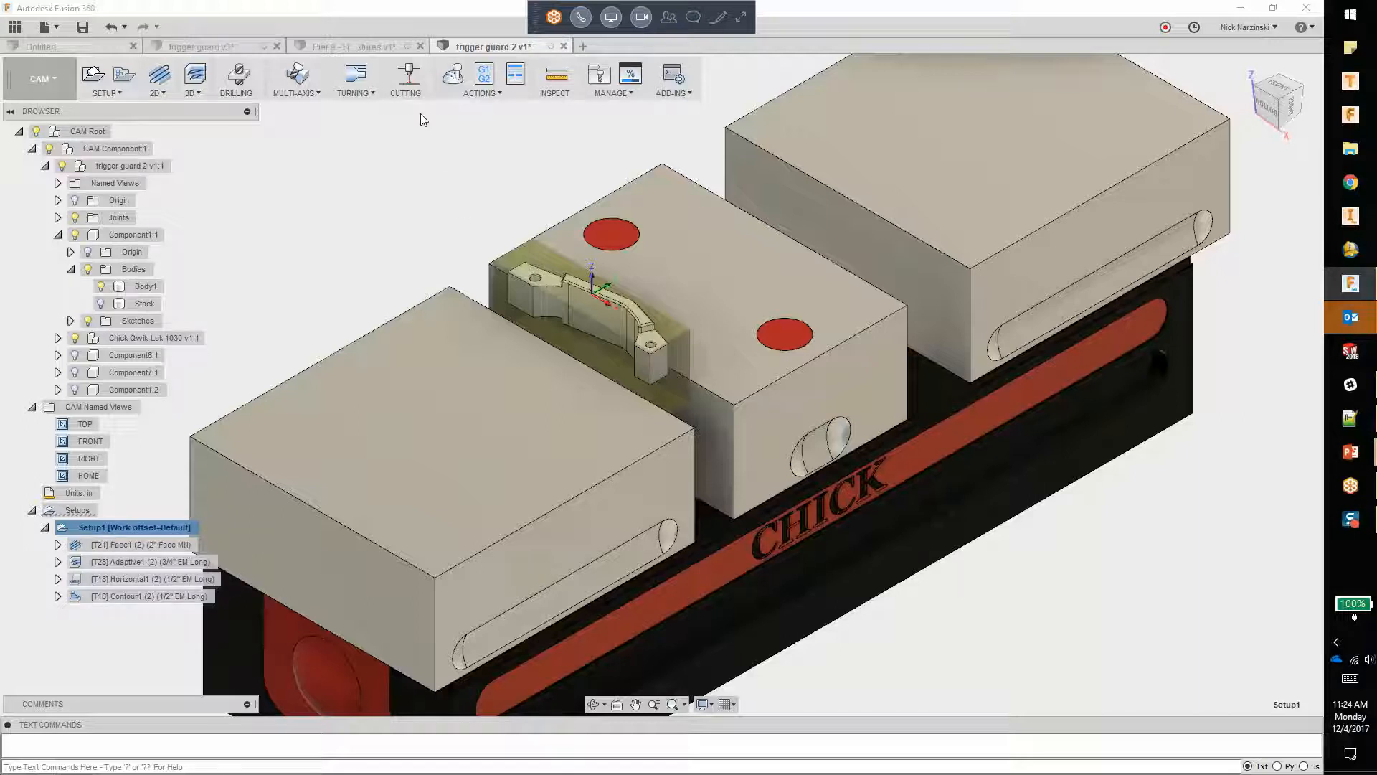
Step: Simulate machining all of Setup1's toolpaths at a faster playback speed, and close the simulation
left_click(454, 79)
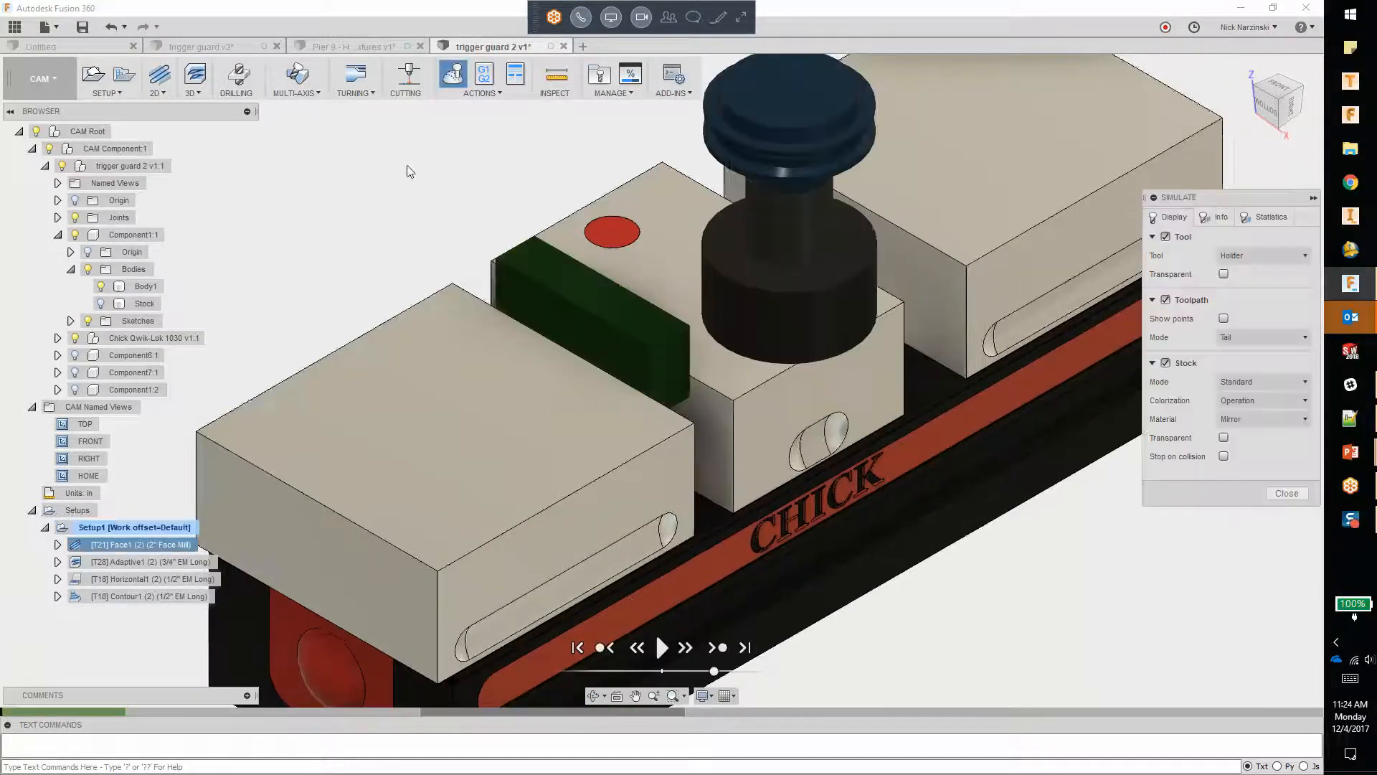
left_click(663, 650)
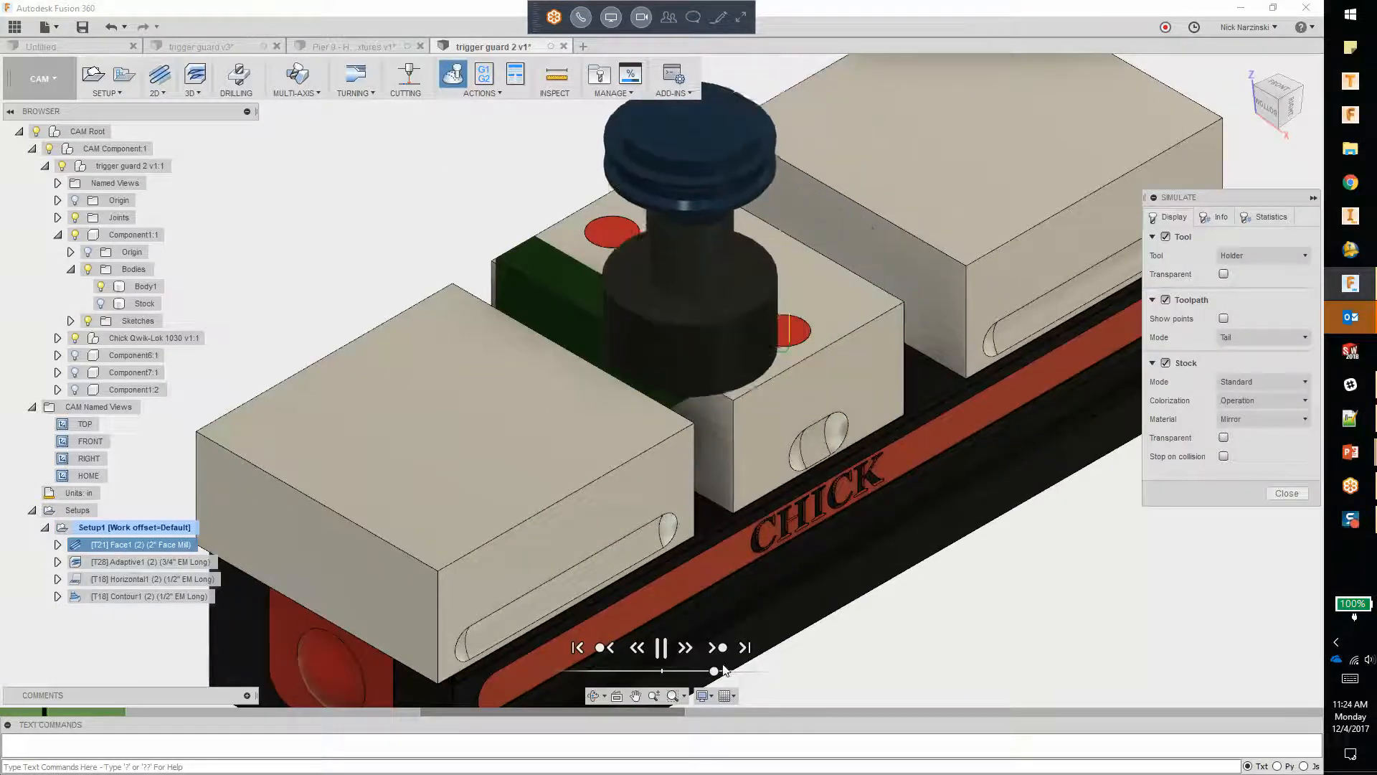
left_click_drag(714, 672, 759, 672)
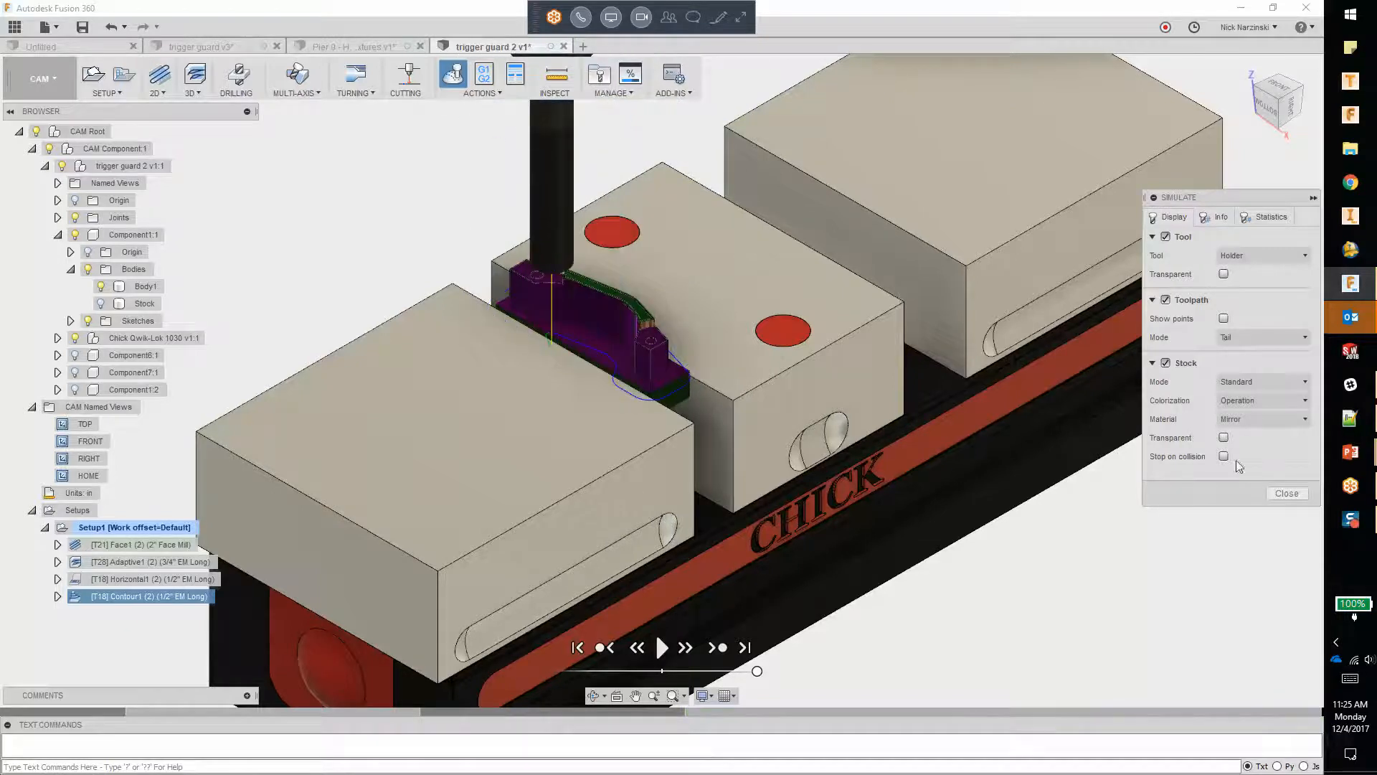
left_click(1286, 493)
Step: Restore the Setup 2 named view and switch to the Model workspace
left_click(41, 78)
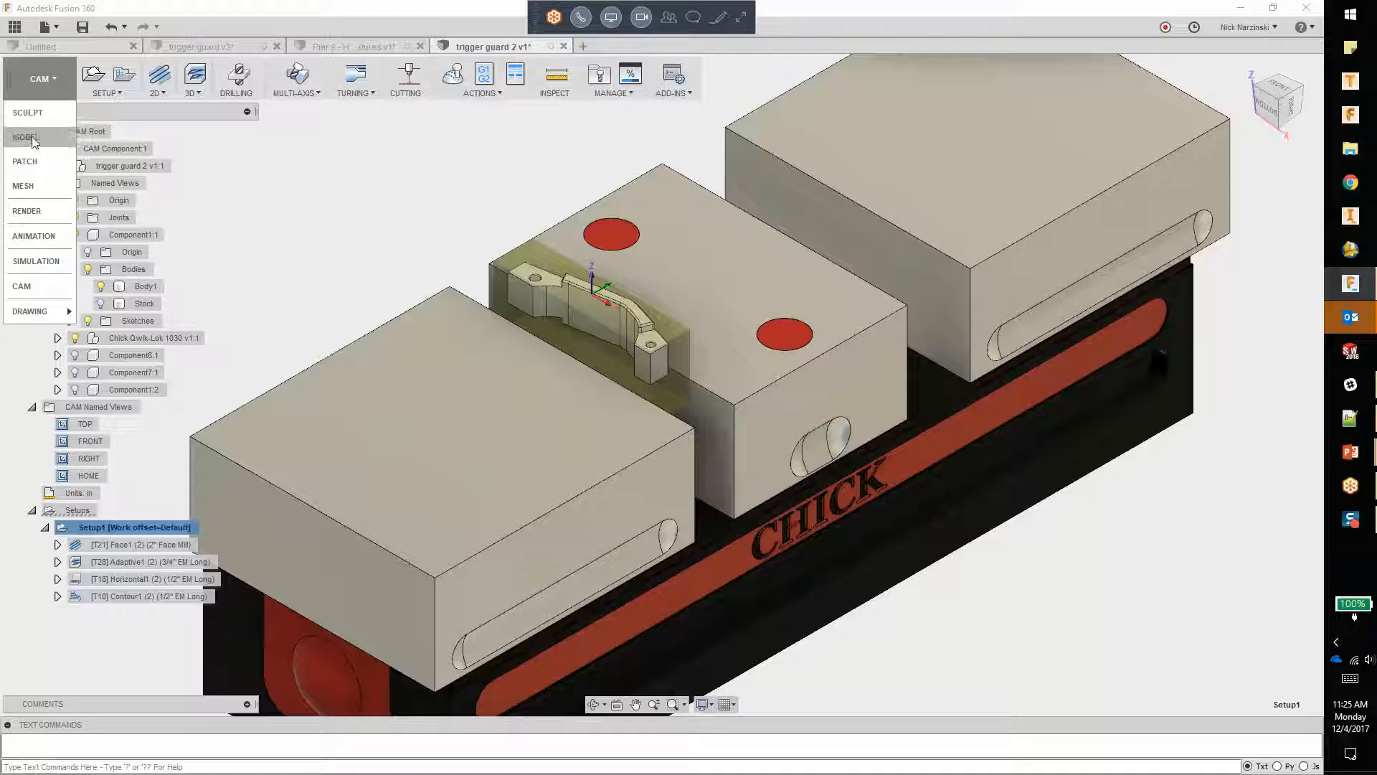
left_click(32, 287)
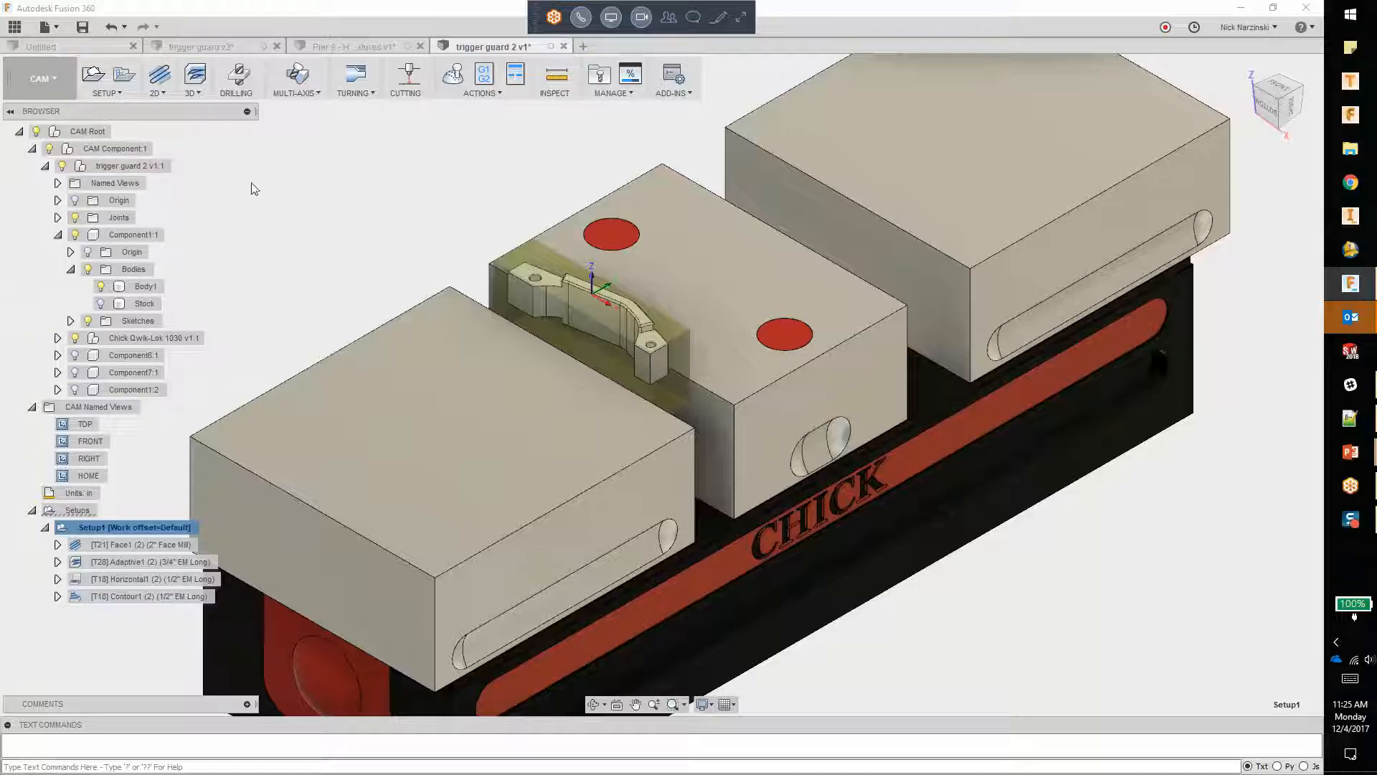
left_click(70, 269)
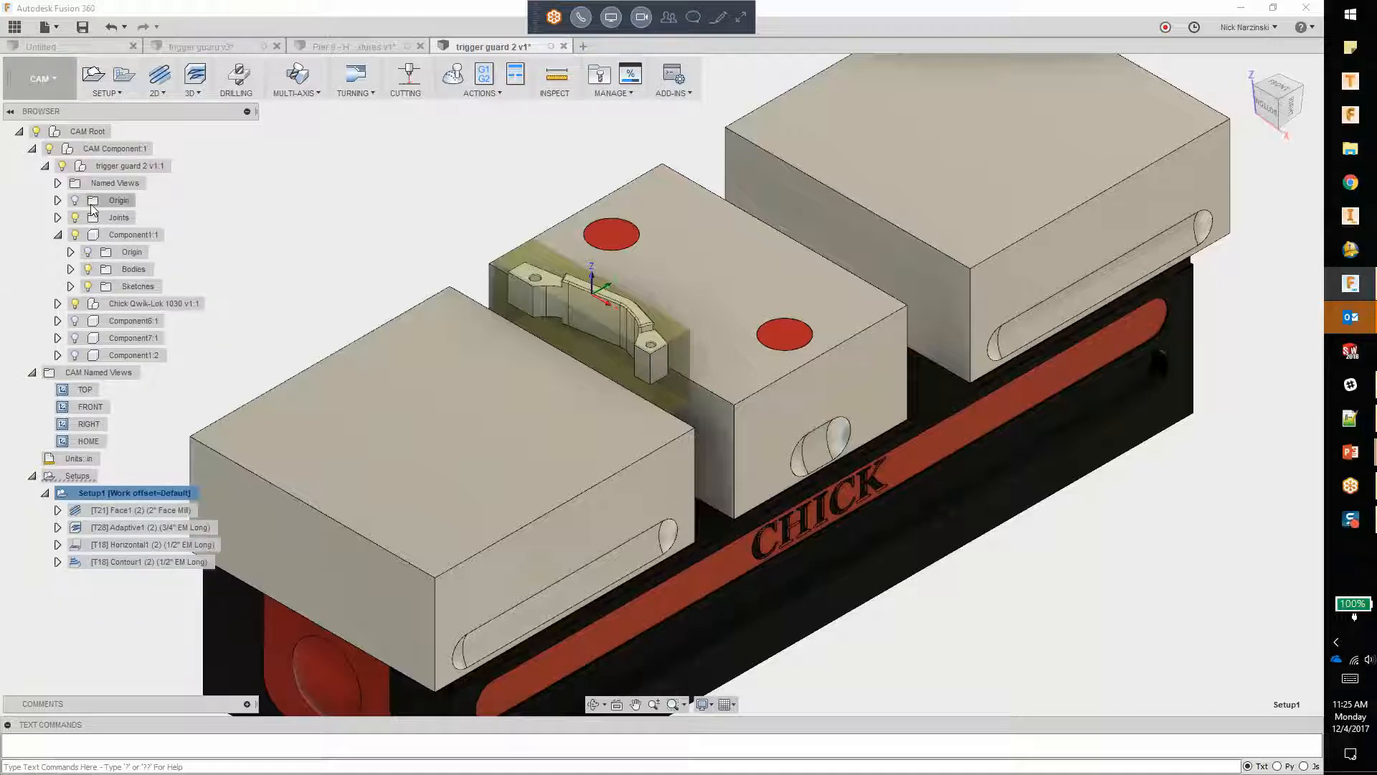
left_click(57, 183)
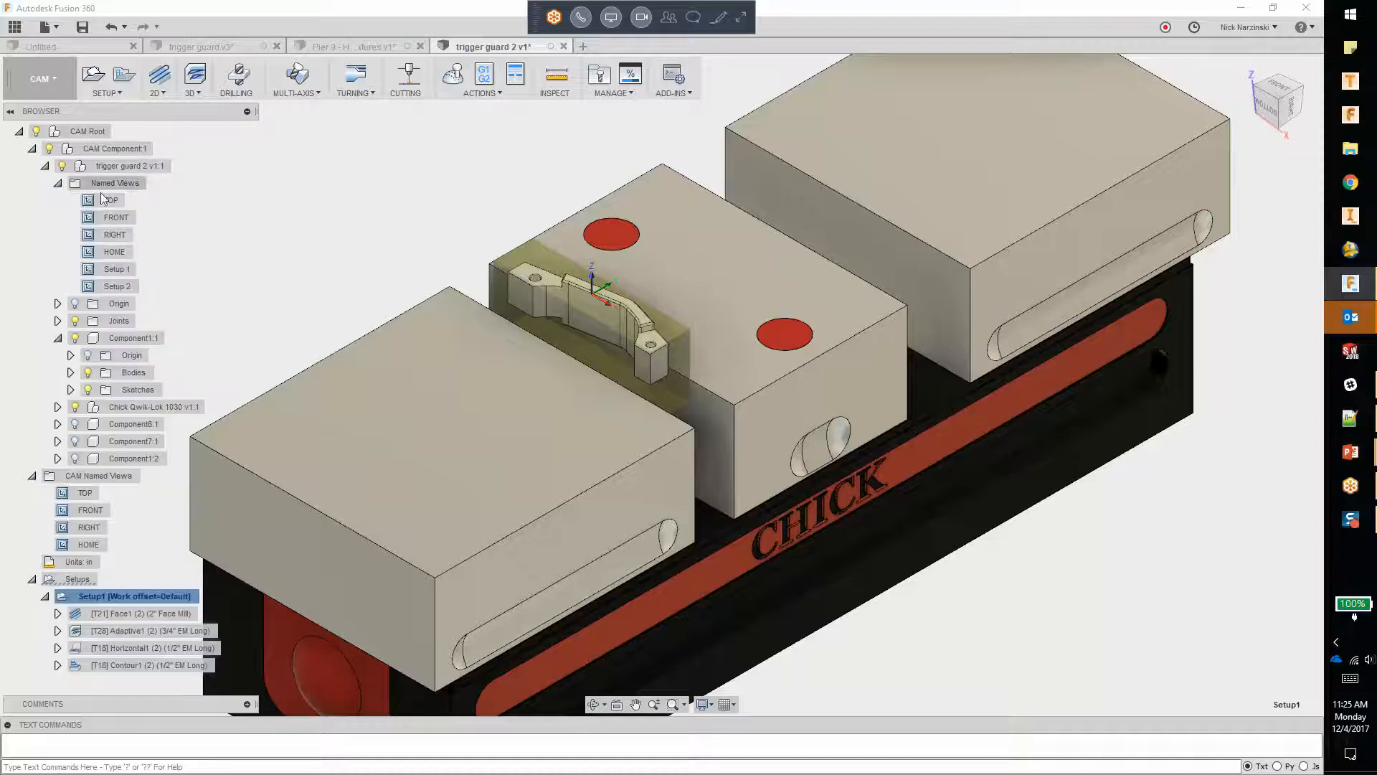
double_click(109, 287)
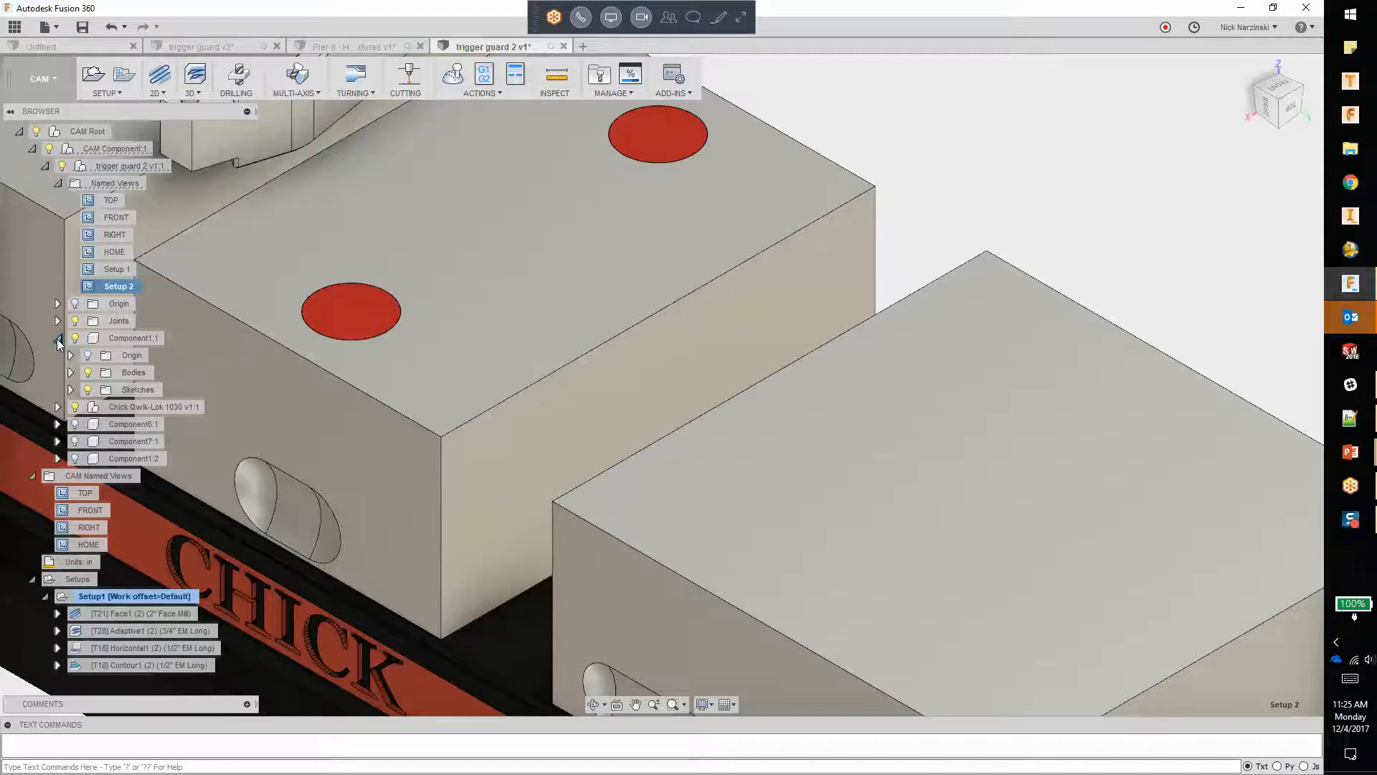
left_click(41, 79)
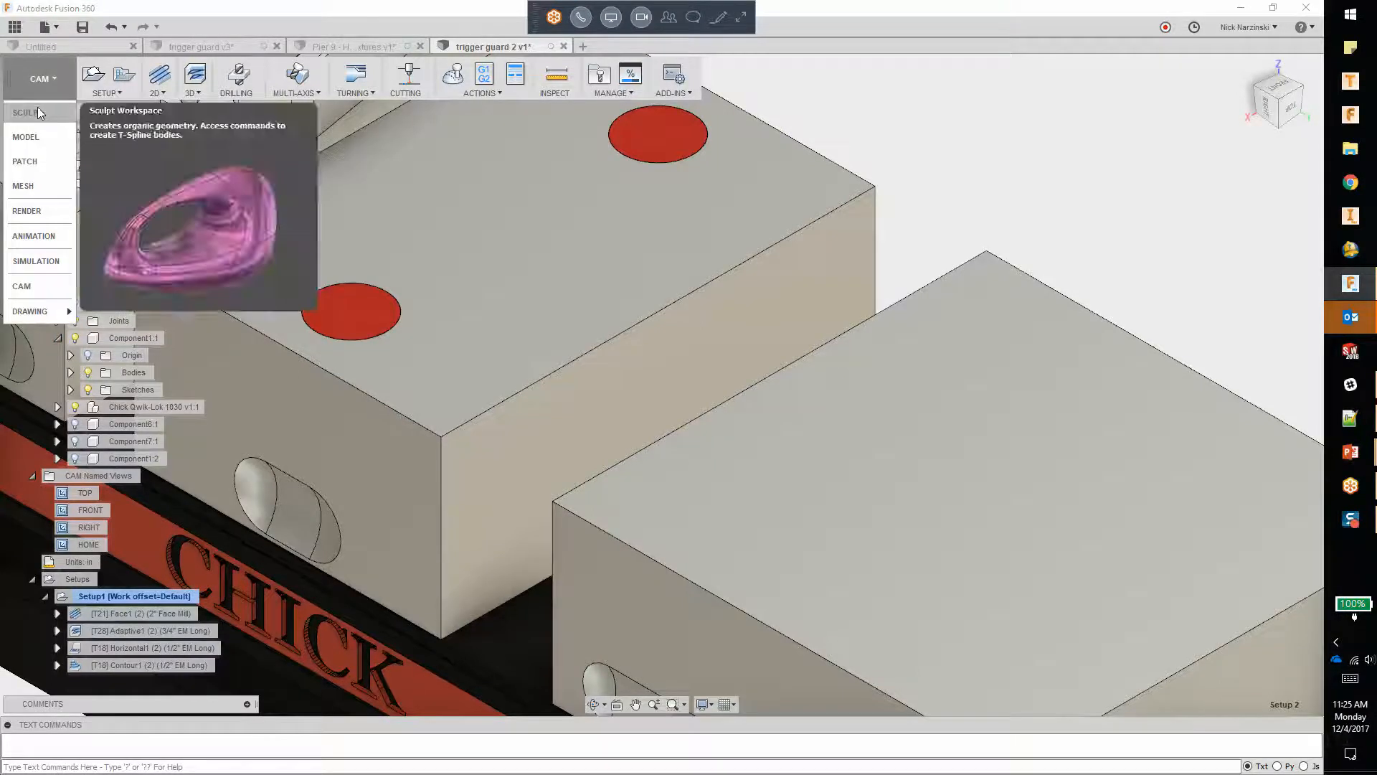
left_click(26, 137)
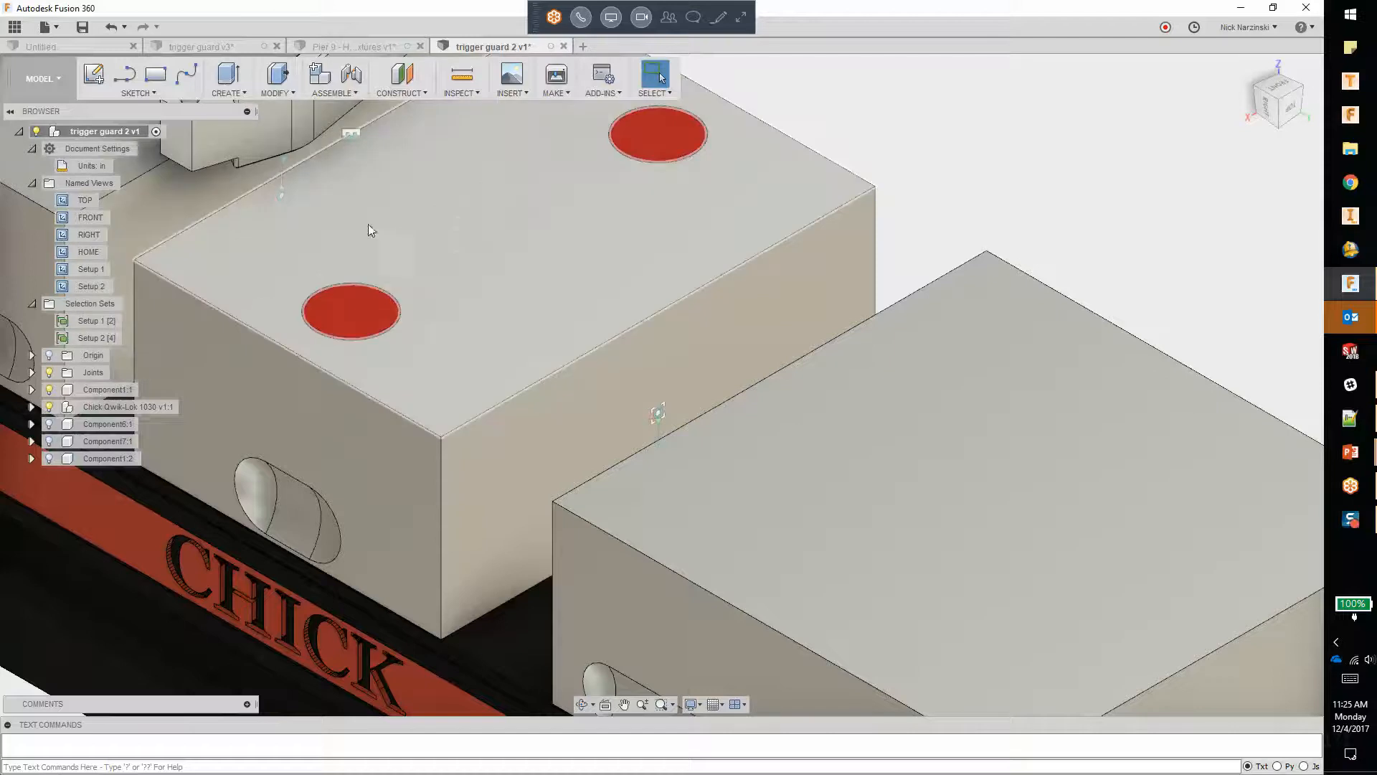
double_click(91, 288)
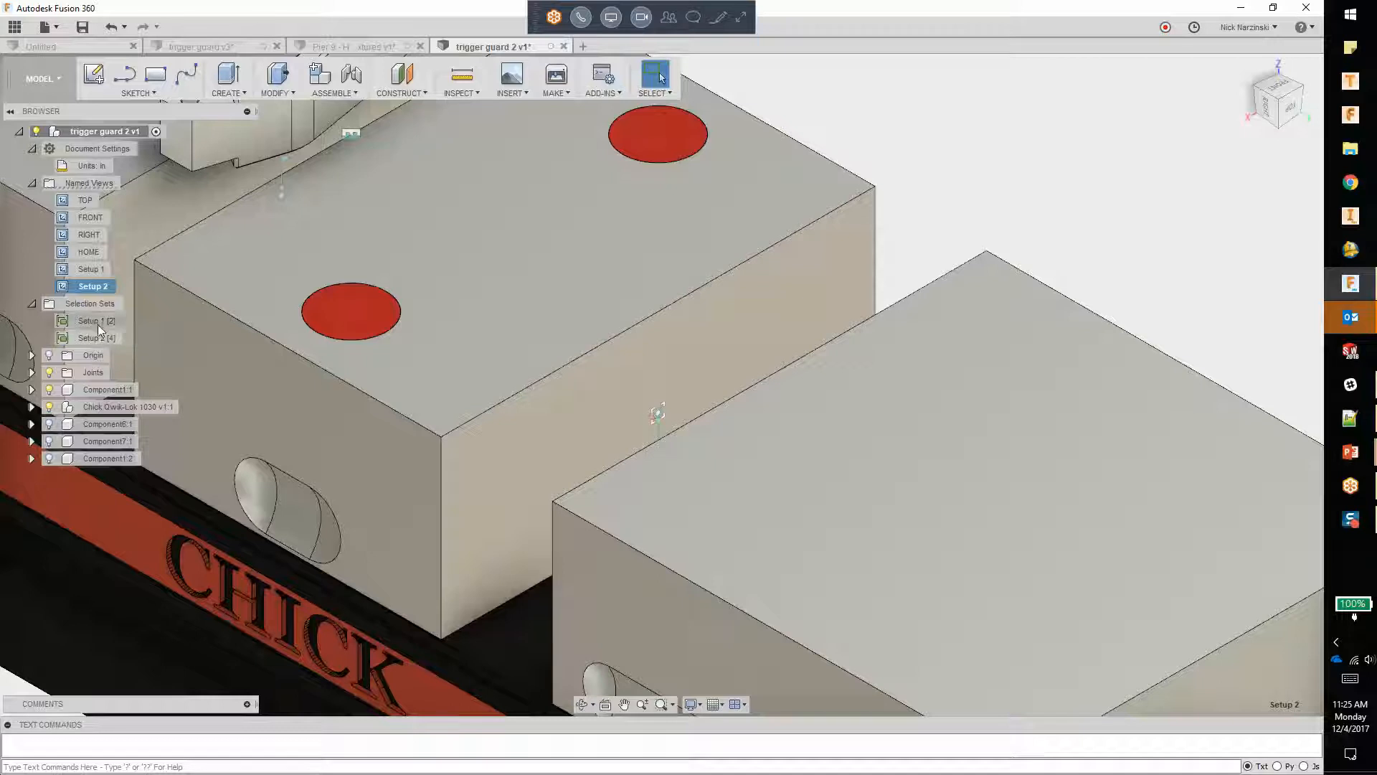
Step: Show and isolate the components stored in the Setup 2 selection set
left_click(129, 338)
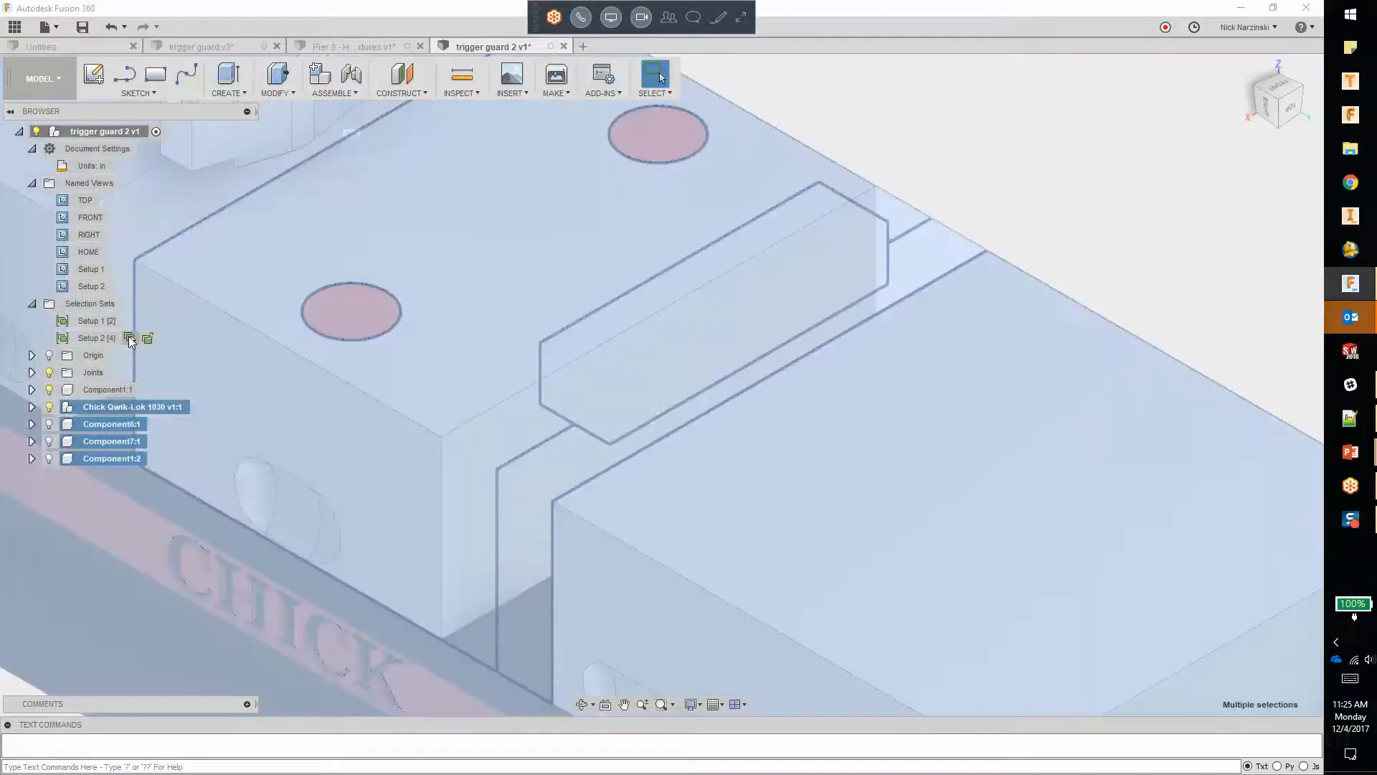
right_click(129, 336)
left_click(174, 628)
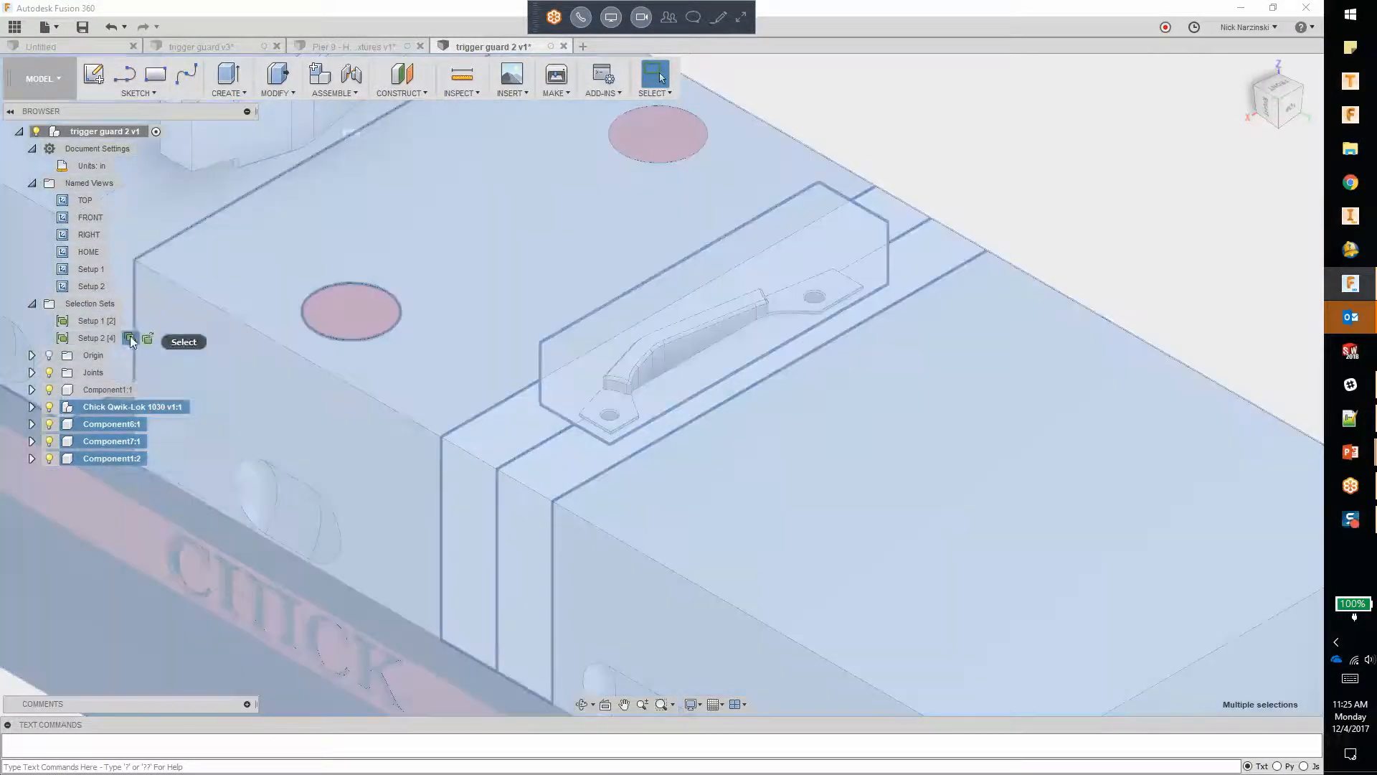
right_click(130, 338)
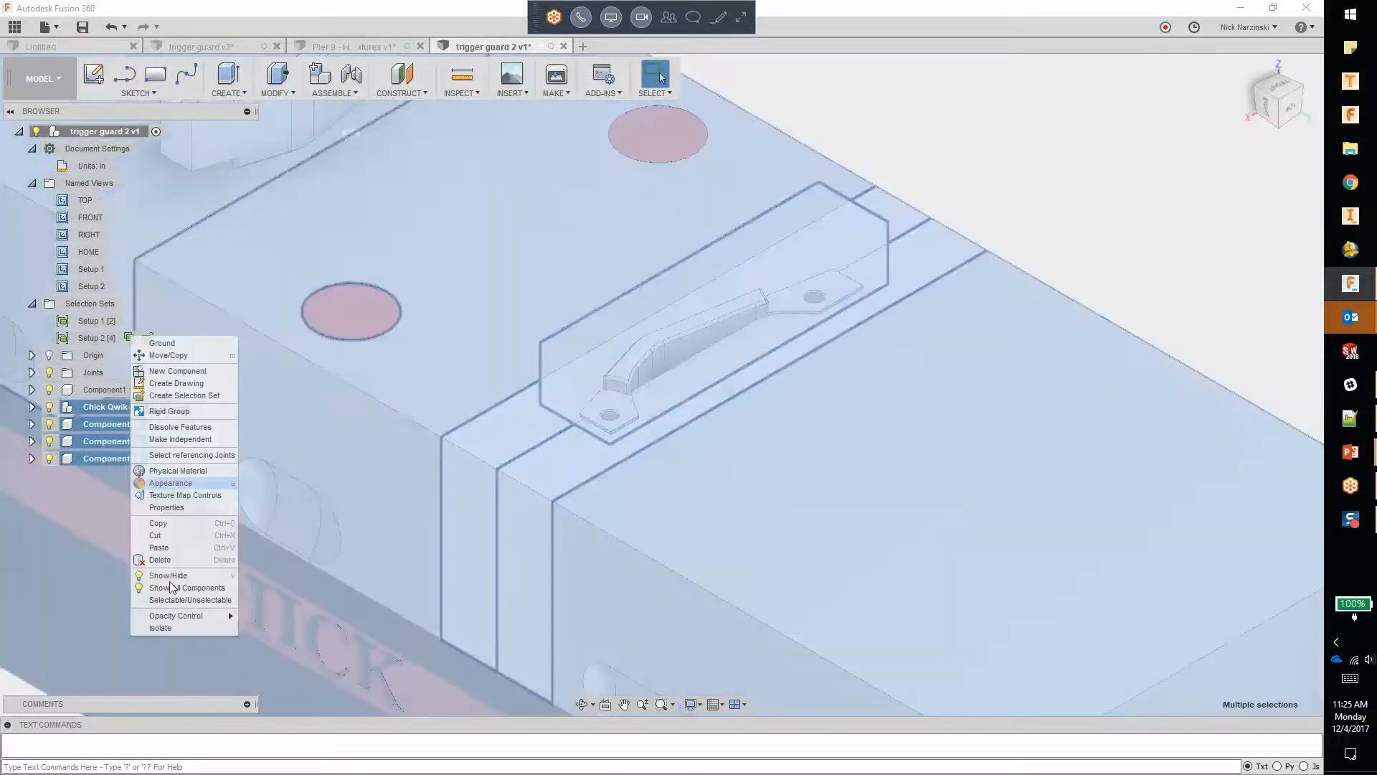
left_click(170, 627)
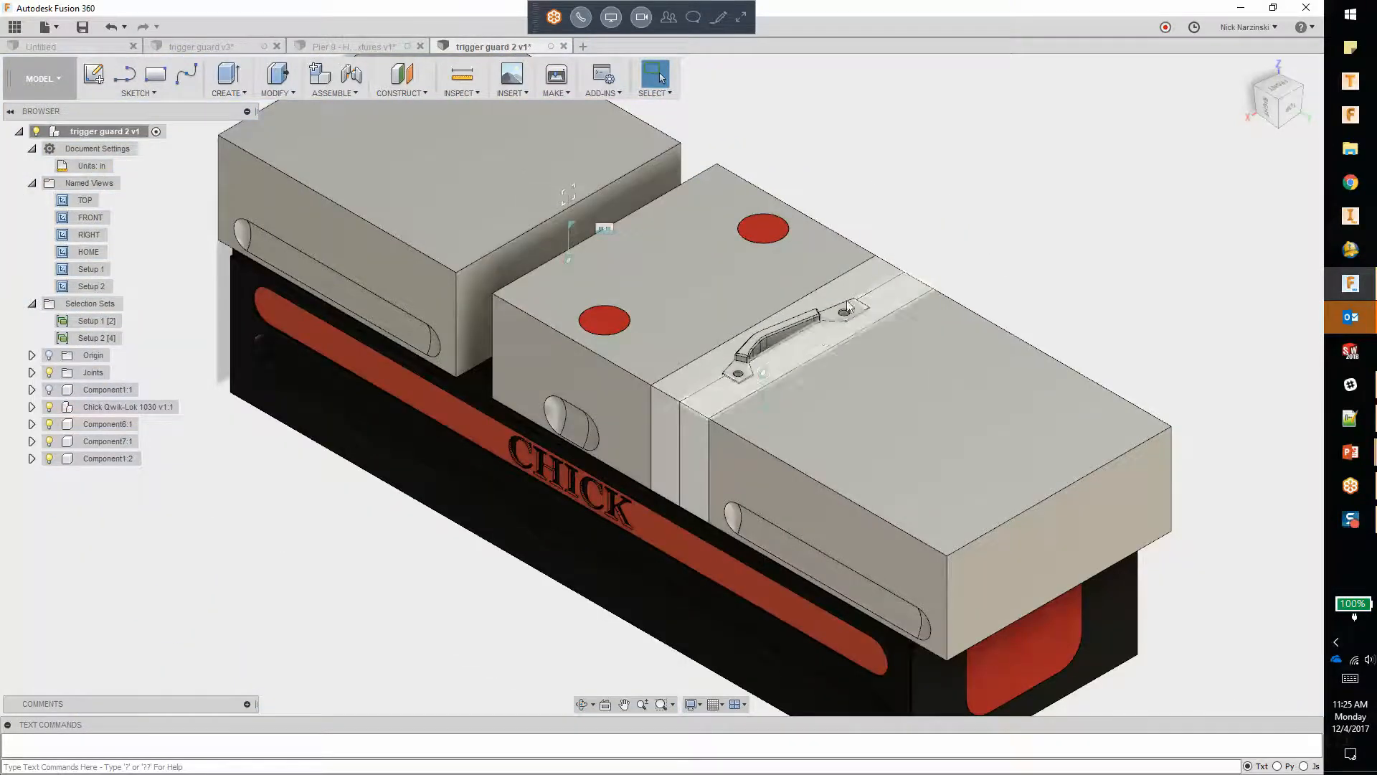
Step: Return to the CAM workspace and start a second milling setup with Component1:2's trigger guard body as its model
left_click(40, 78)
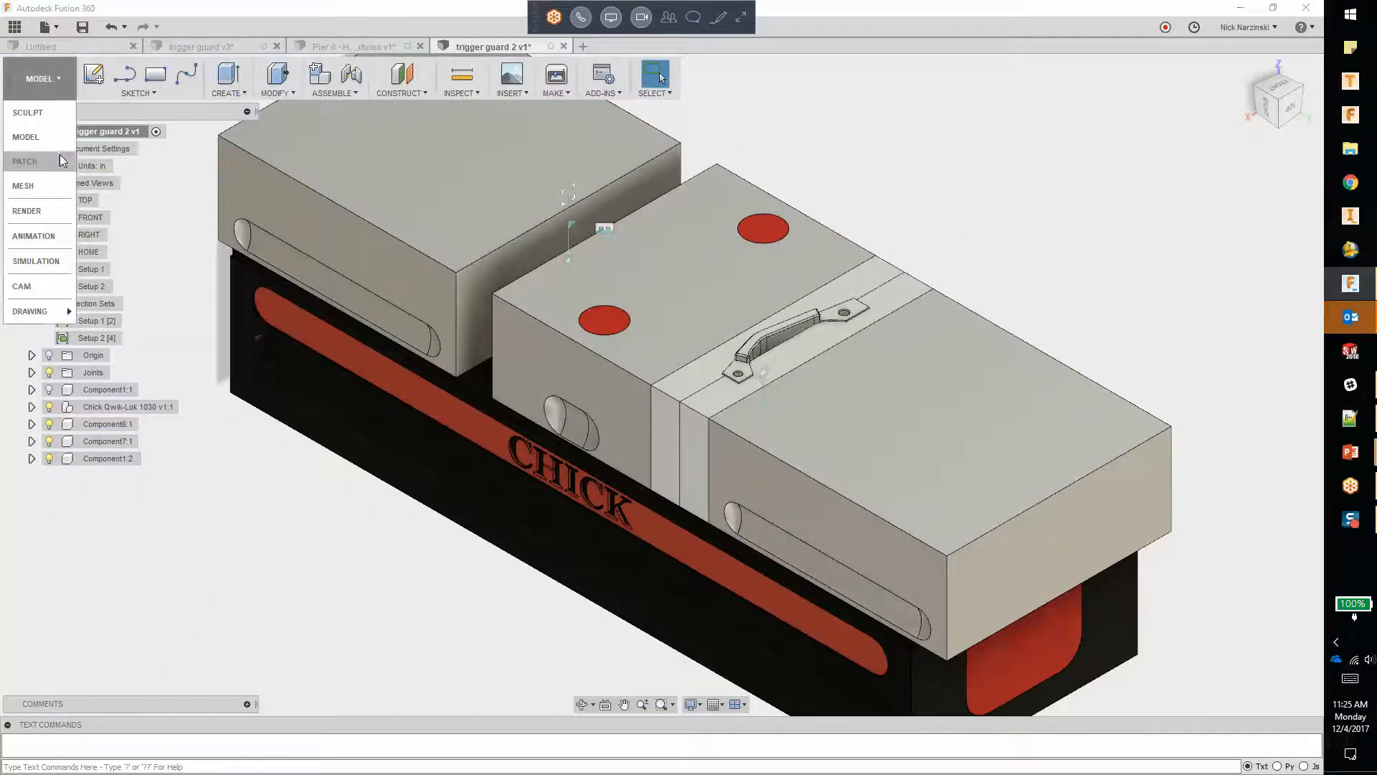
left_click(25, 285)
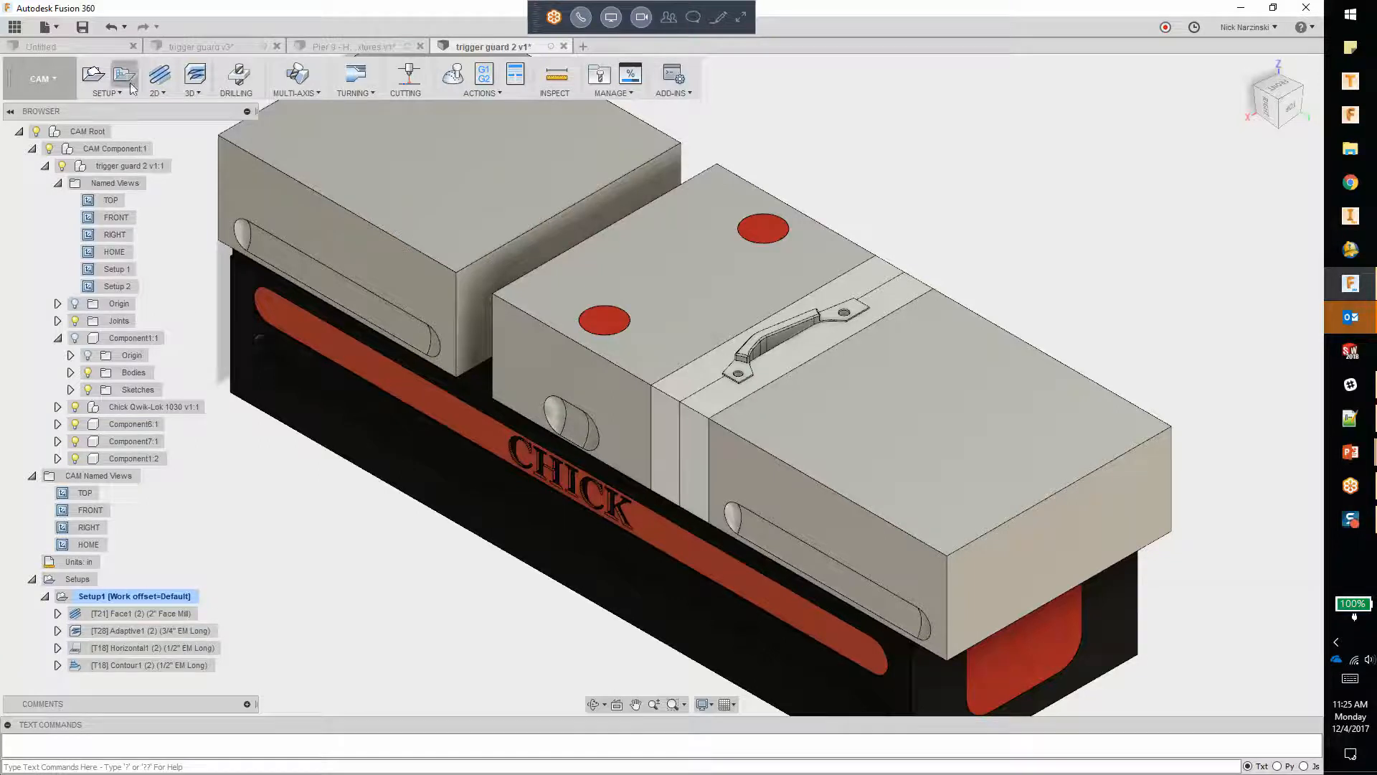
left_click(93, 76)
left_click(1155, 381)
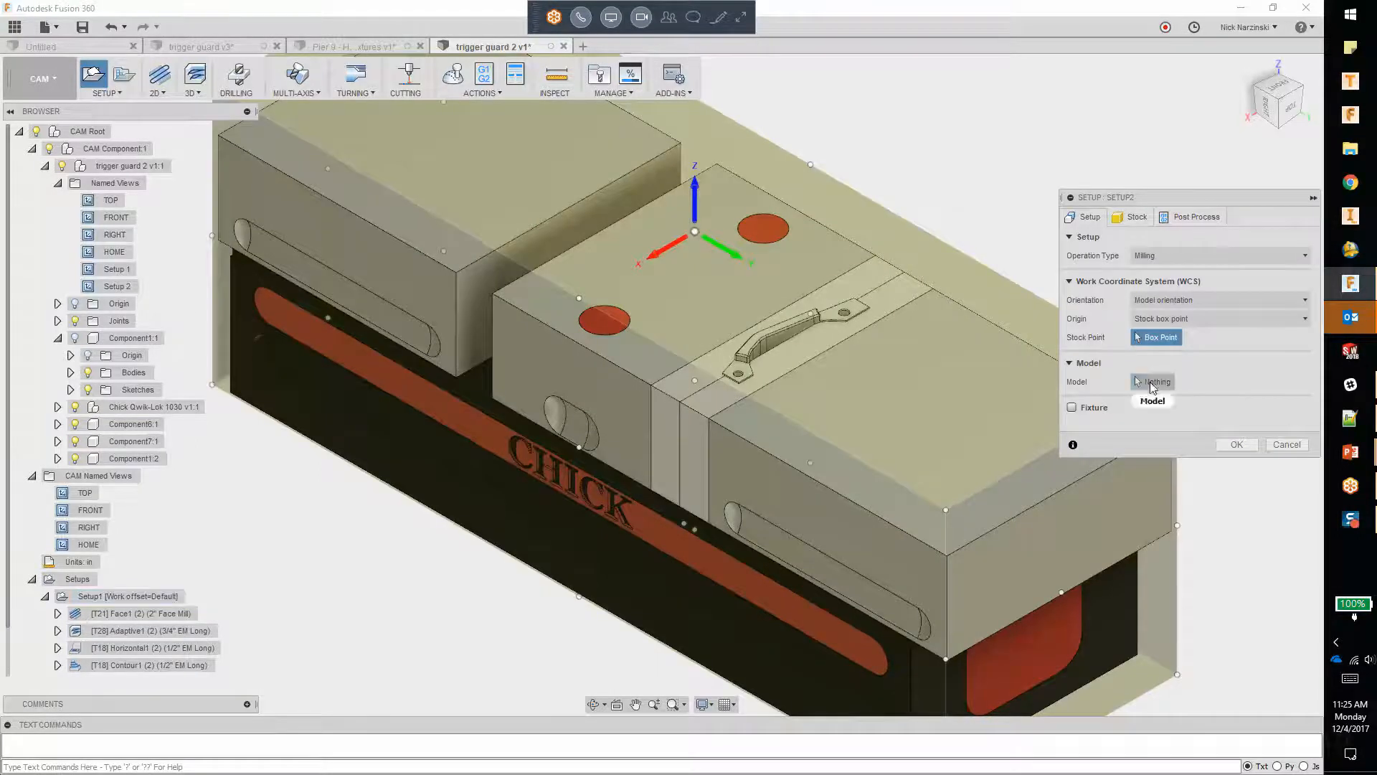
left_click(785, 326)
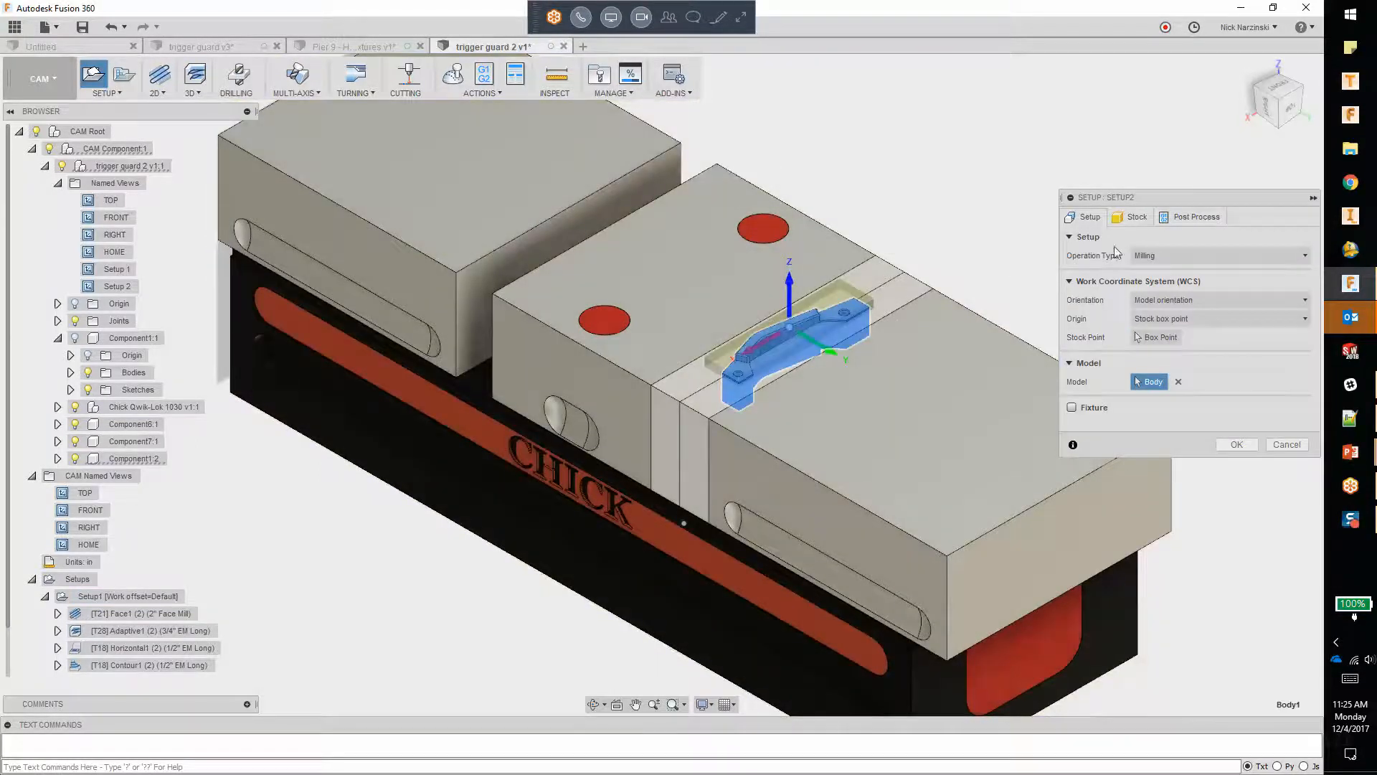
Step: Define Setup2's stock from solid using the Stock body of Component1:2, and create the setup
left_click(1139, 217)
left_click(1194, 257)
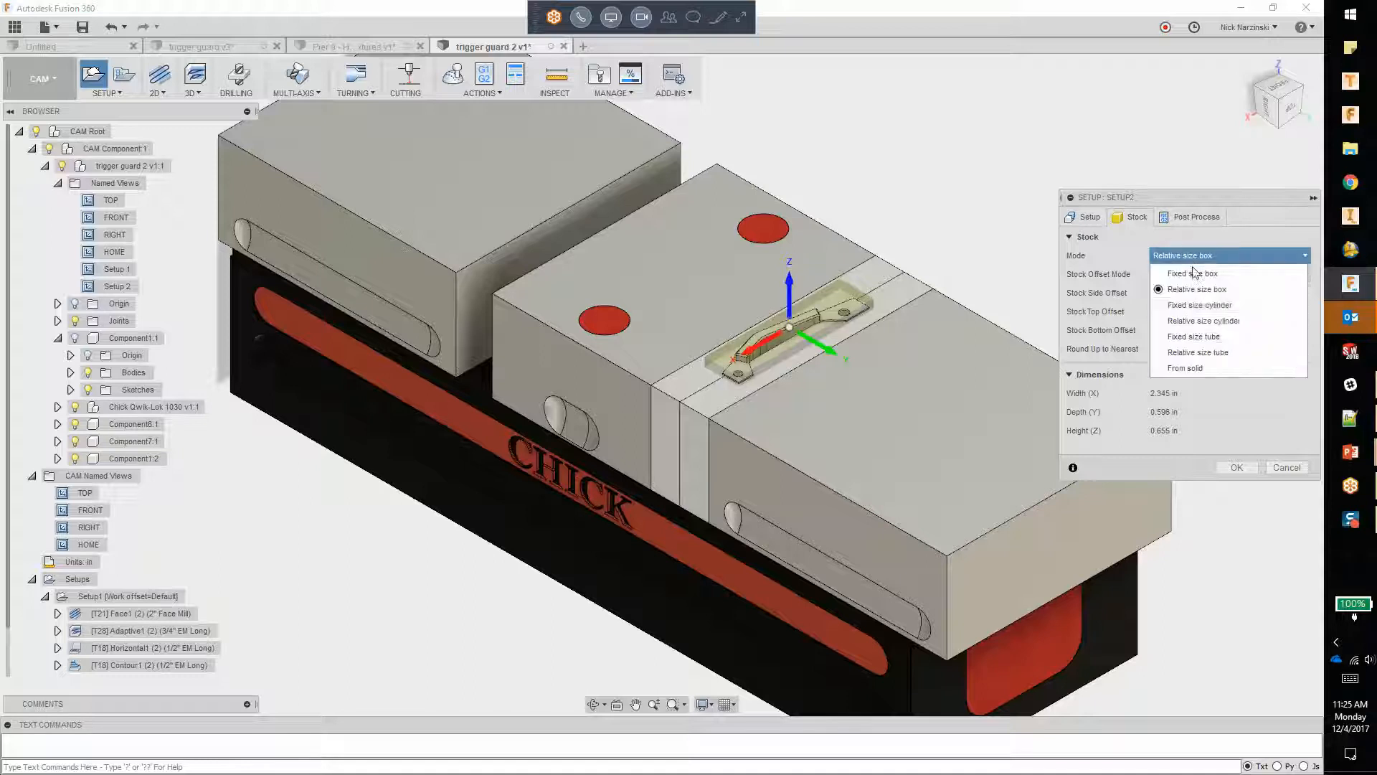
left_click(1184, 368)
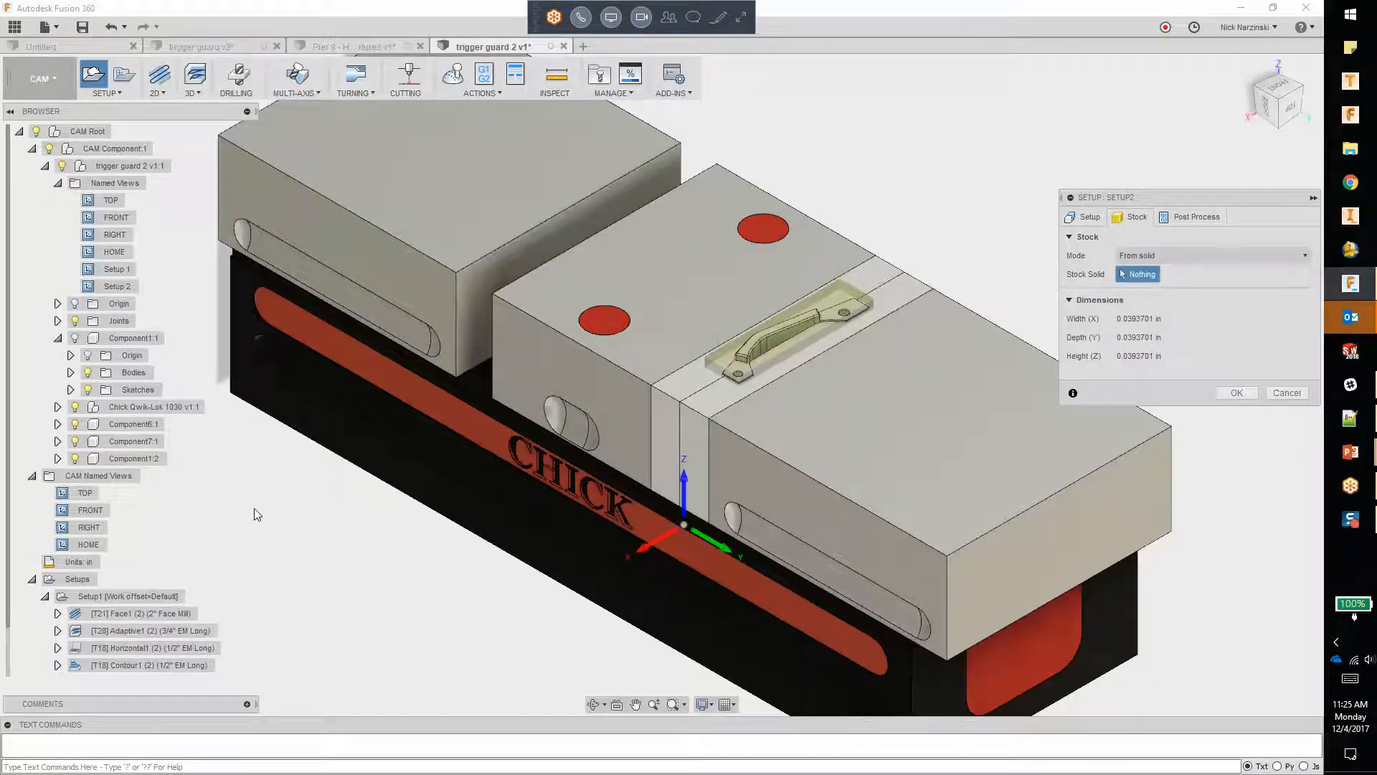
left_click(59, 459)
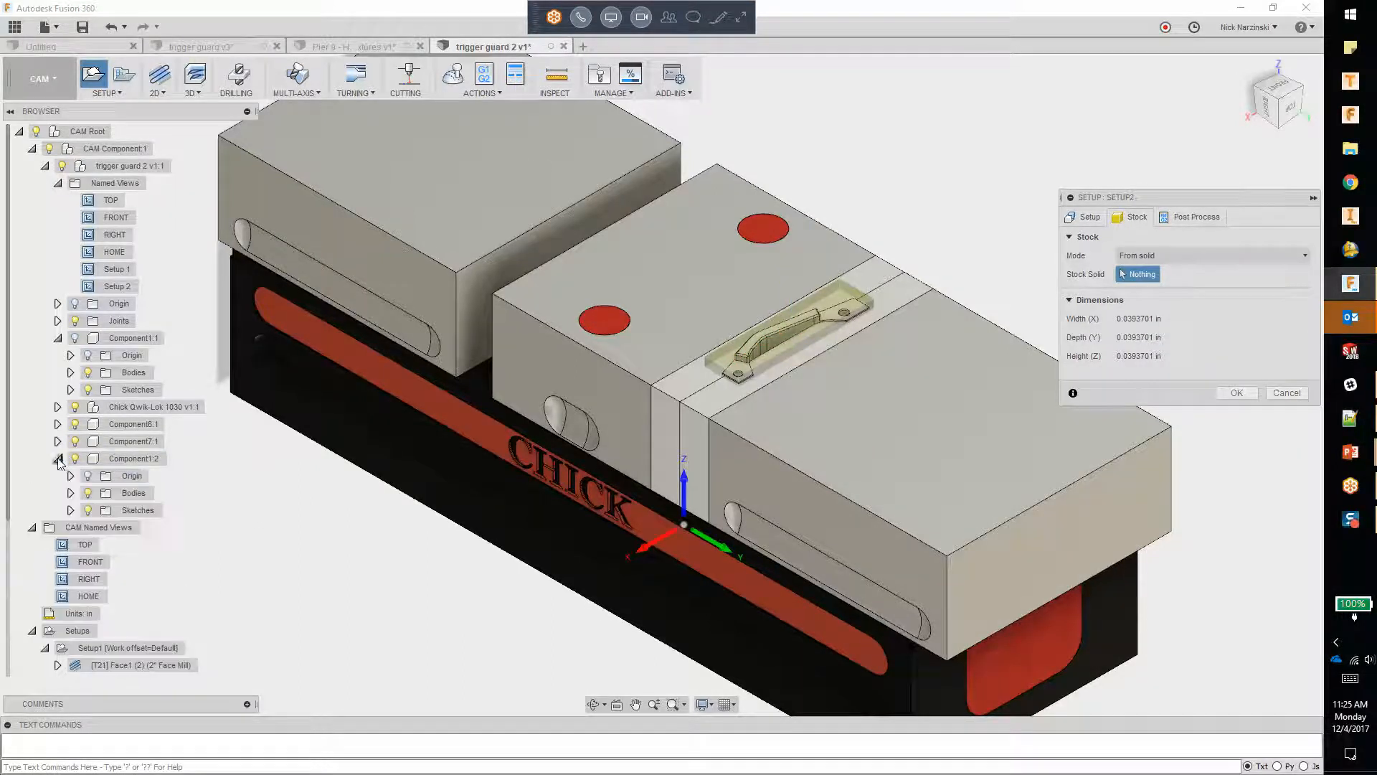
left_click(70, 493)
left_click(146, 527)
left_click(1239, 393)
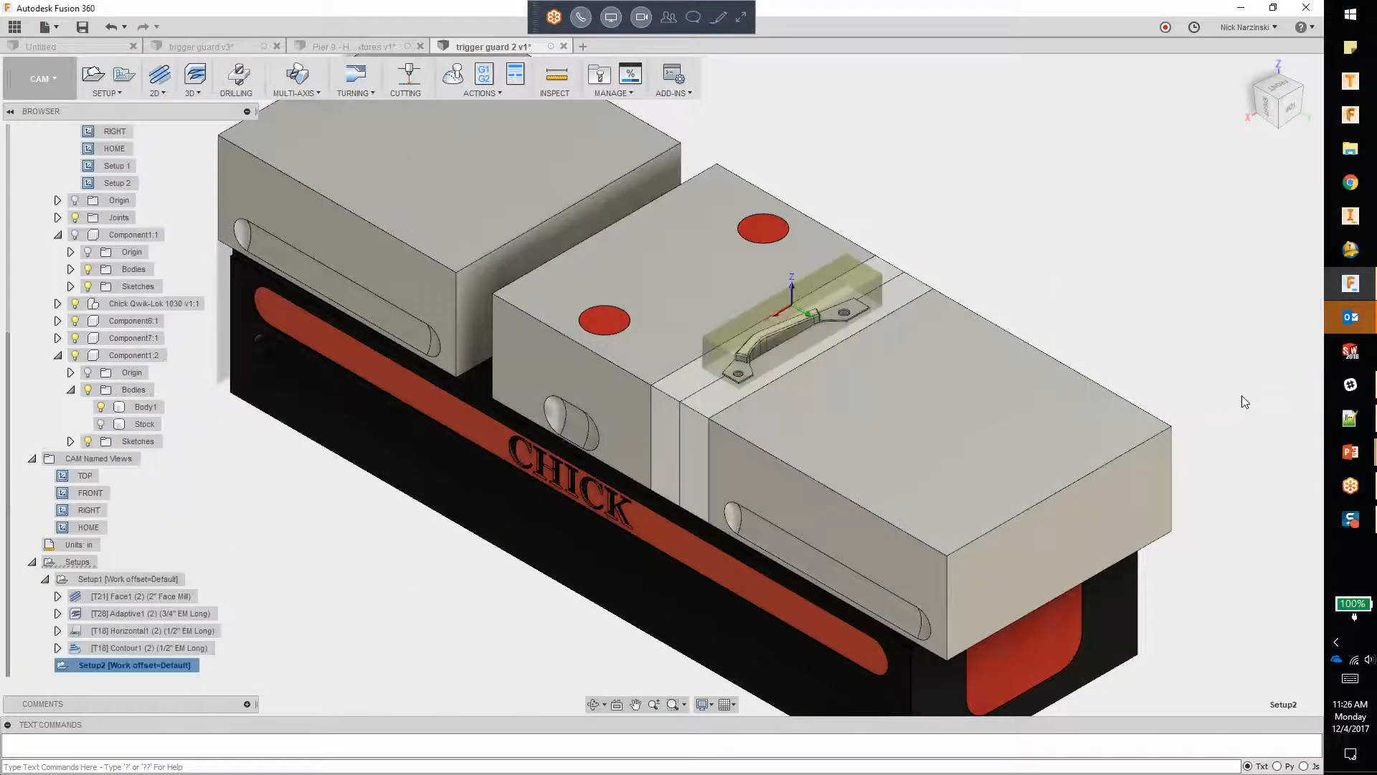
left_click(1125, 223)
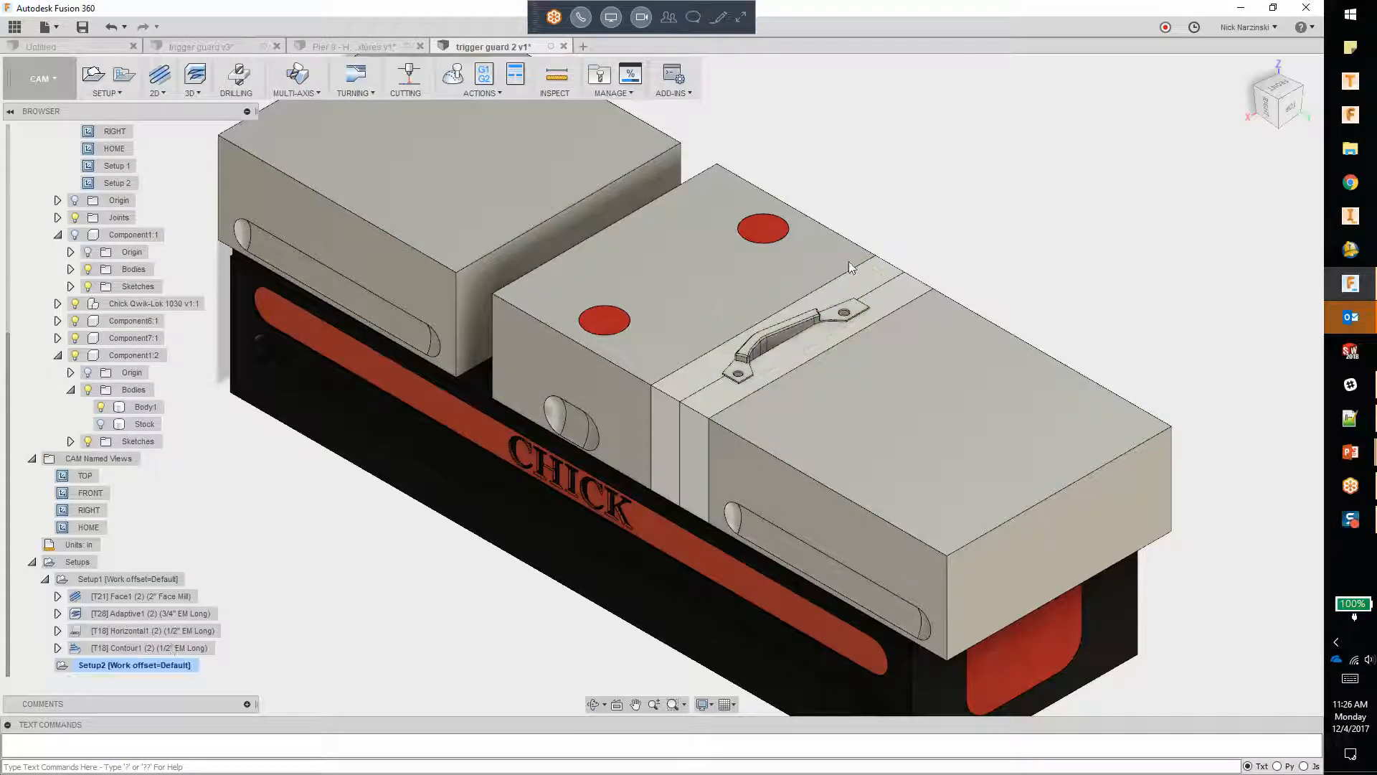
Step: Add Face, Adaptive, Horizontal and Contour operations to Setup2 from a saved template and generate their toolpaths
left_click(89, 664)
right_click(159, 656)
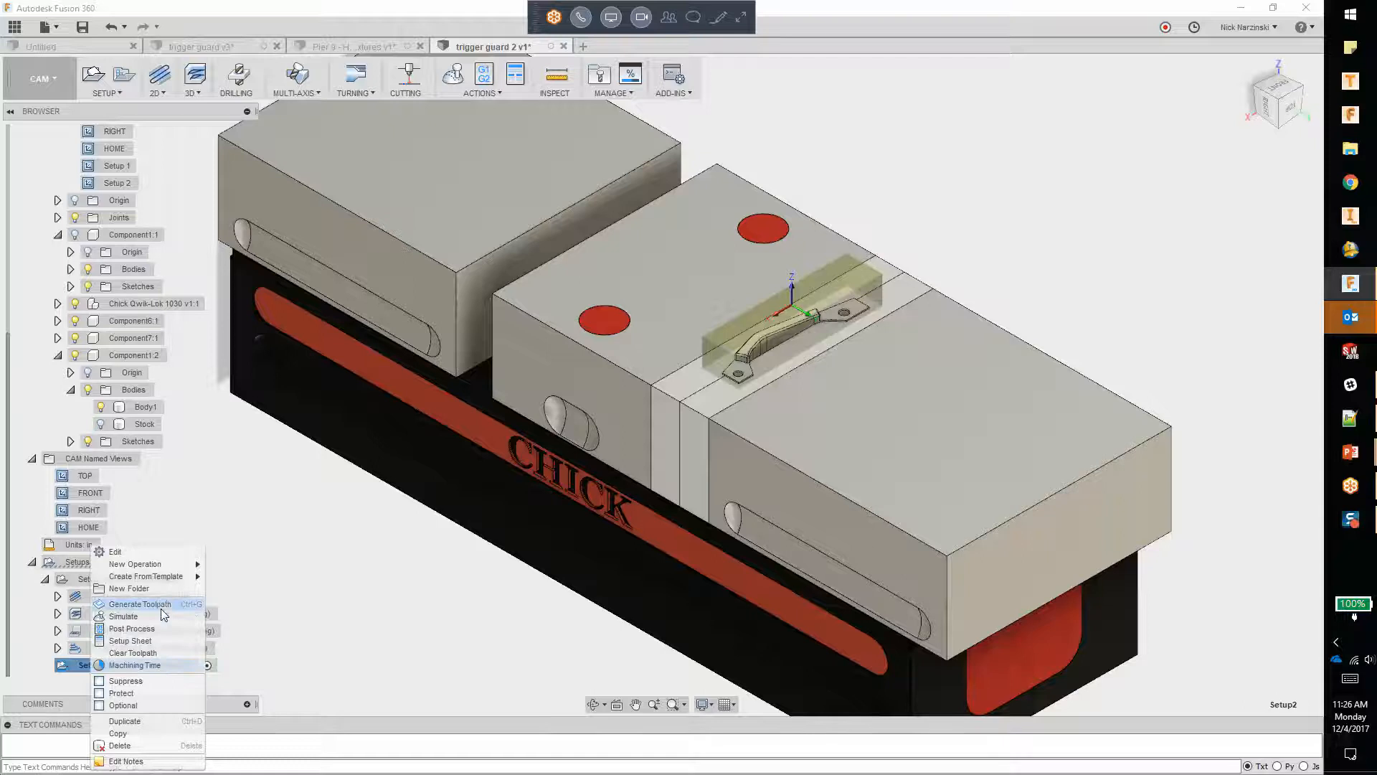
mouse_move(164, 581)
left_click(271, 575)
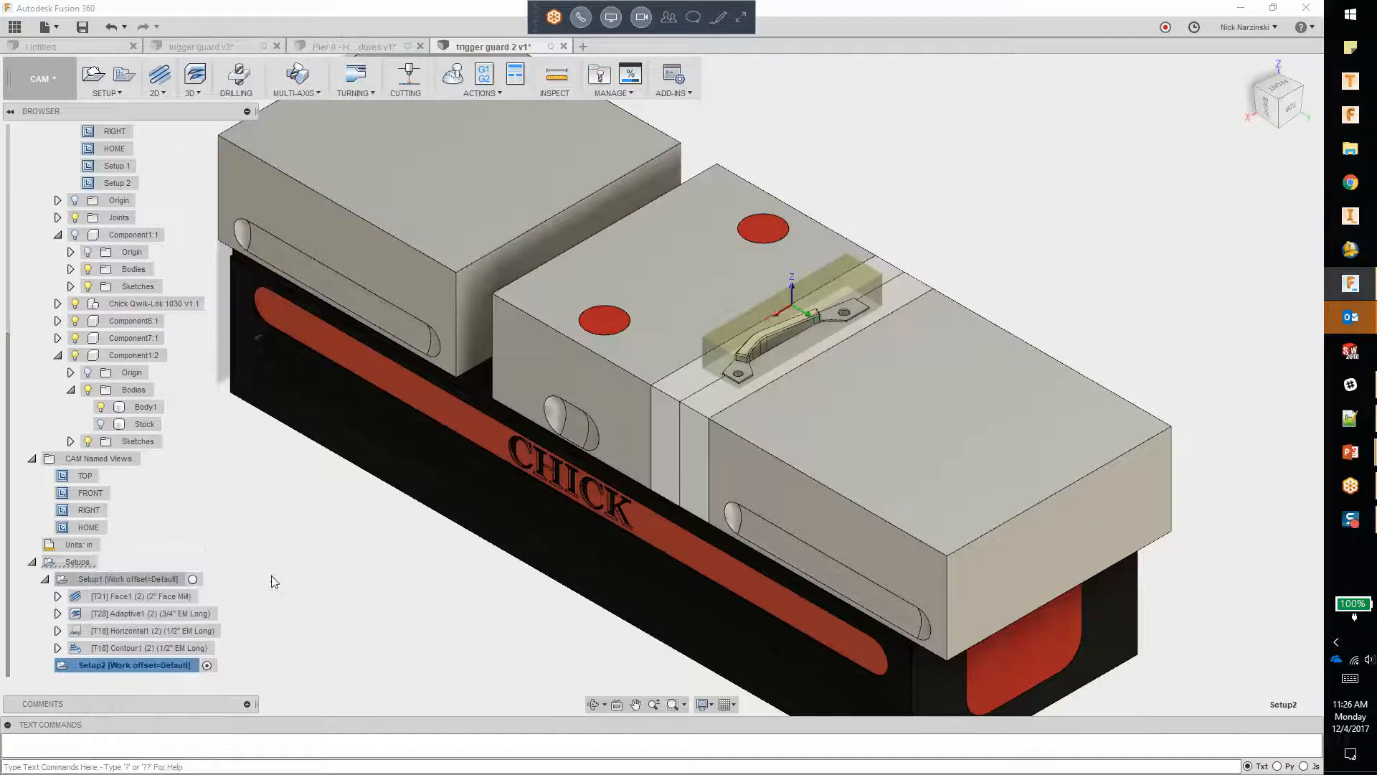
left_click(44, 665)
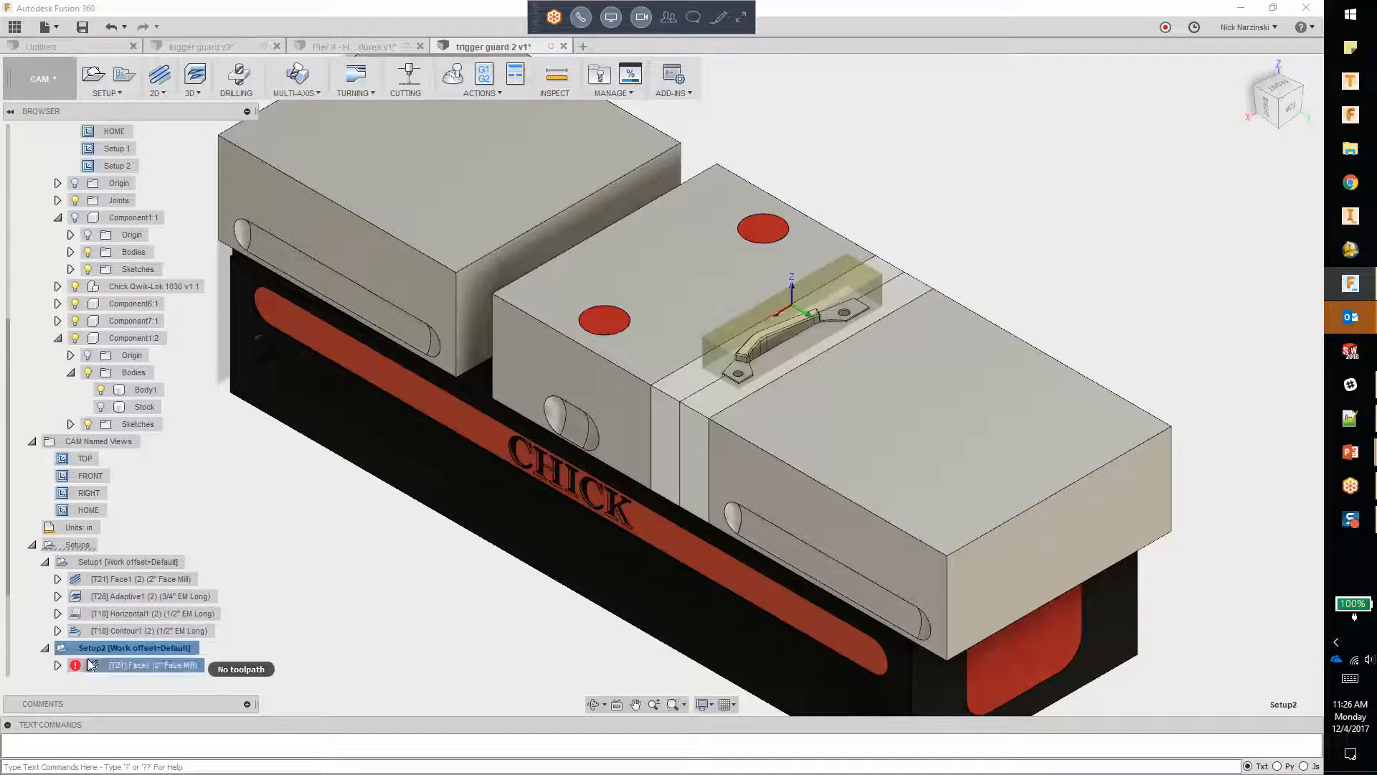
right_click(97, 647)
left_click(149, 576)
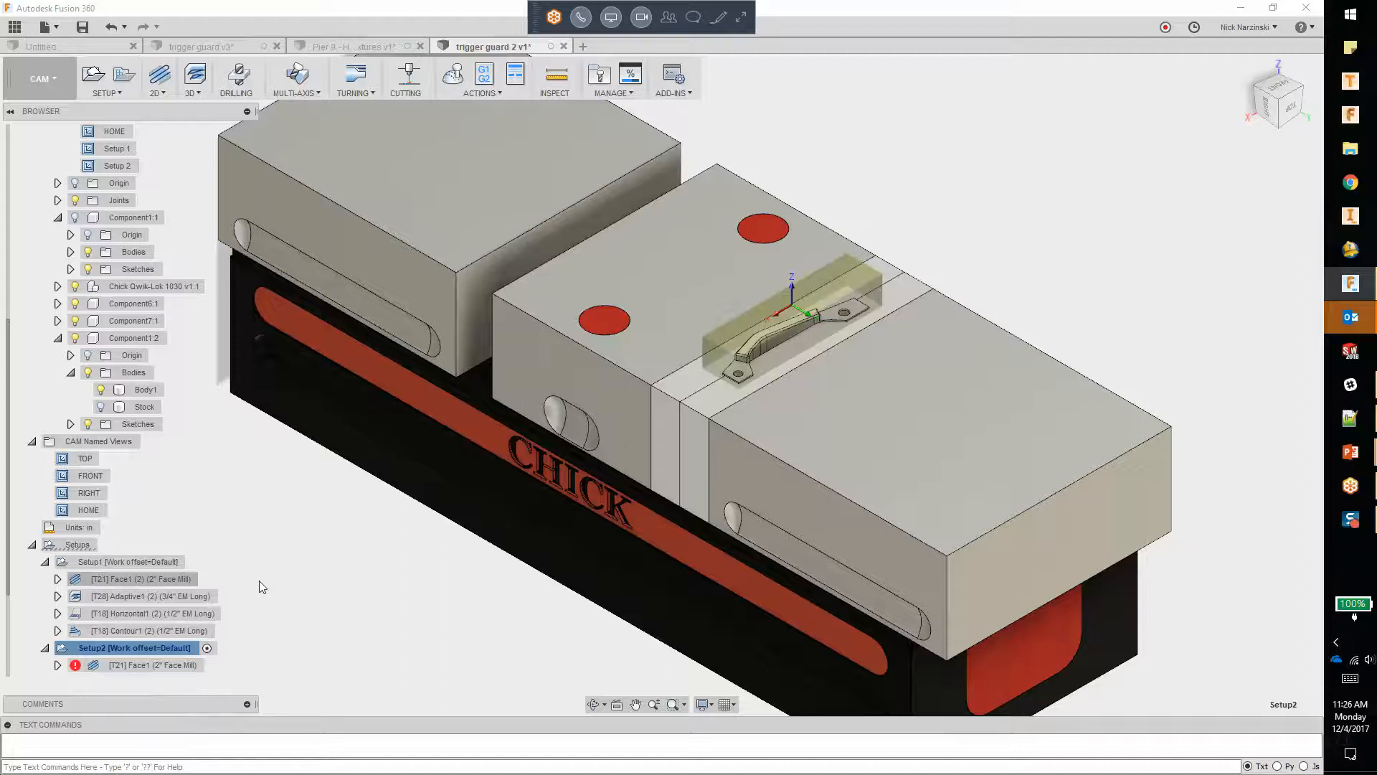
scroll(170, 571, "down", 1)
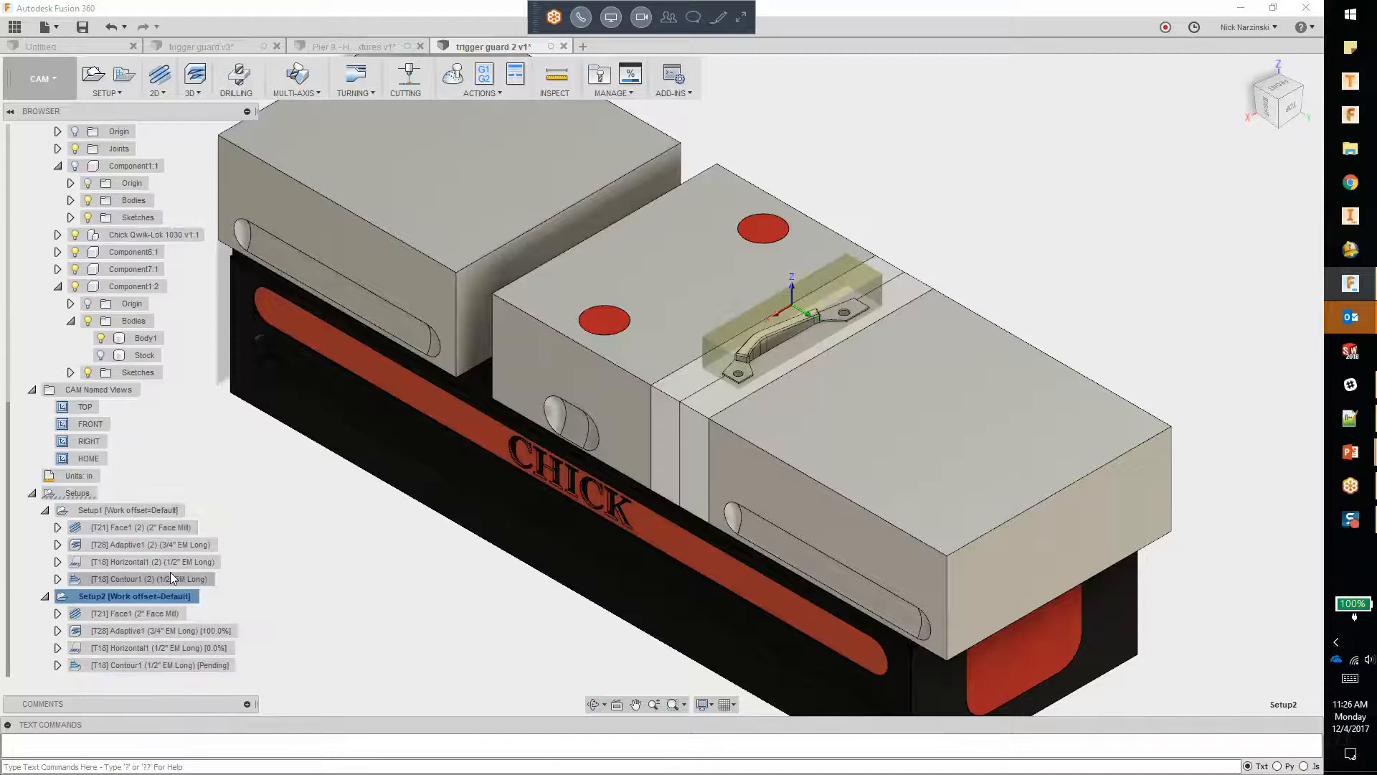
Step: Enable Multiple Depths in the passes of Setup2's Face1 operation and apply the edit
left_click(138, 614)
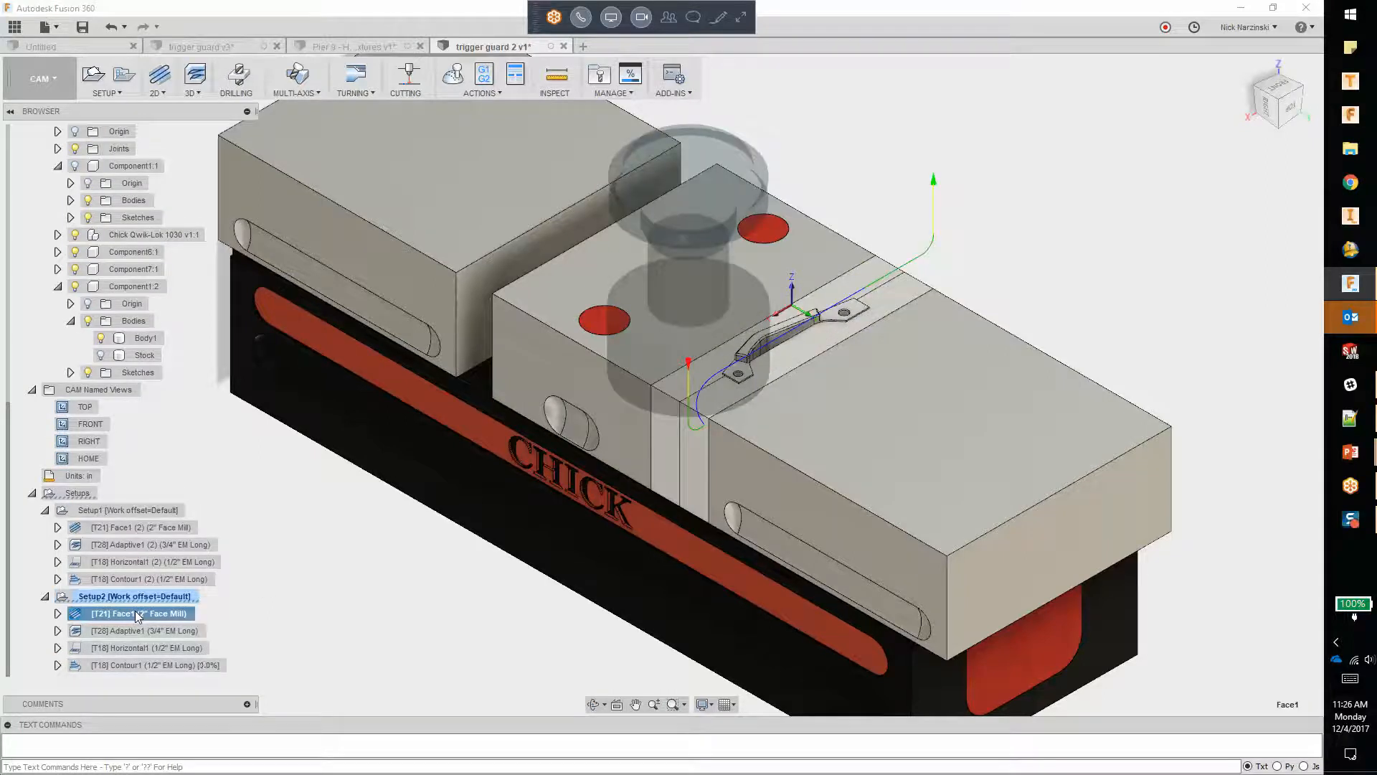
double_click(137, 614)
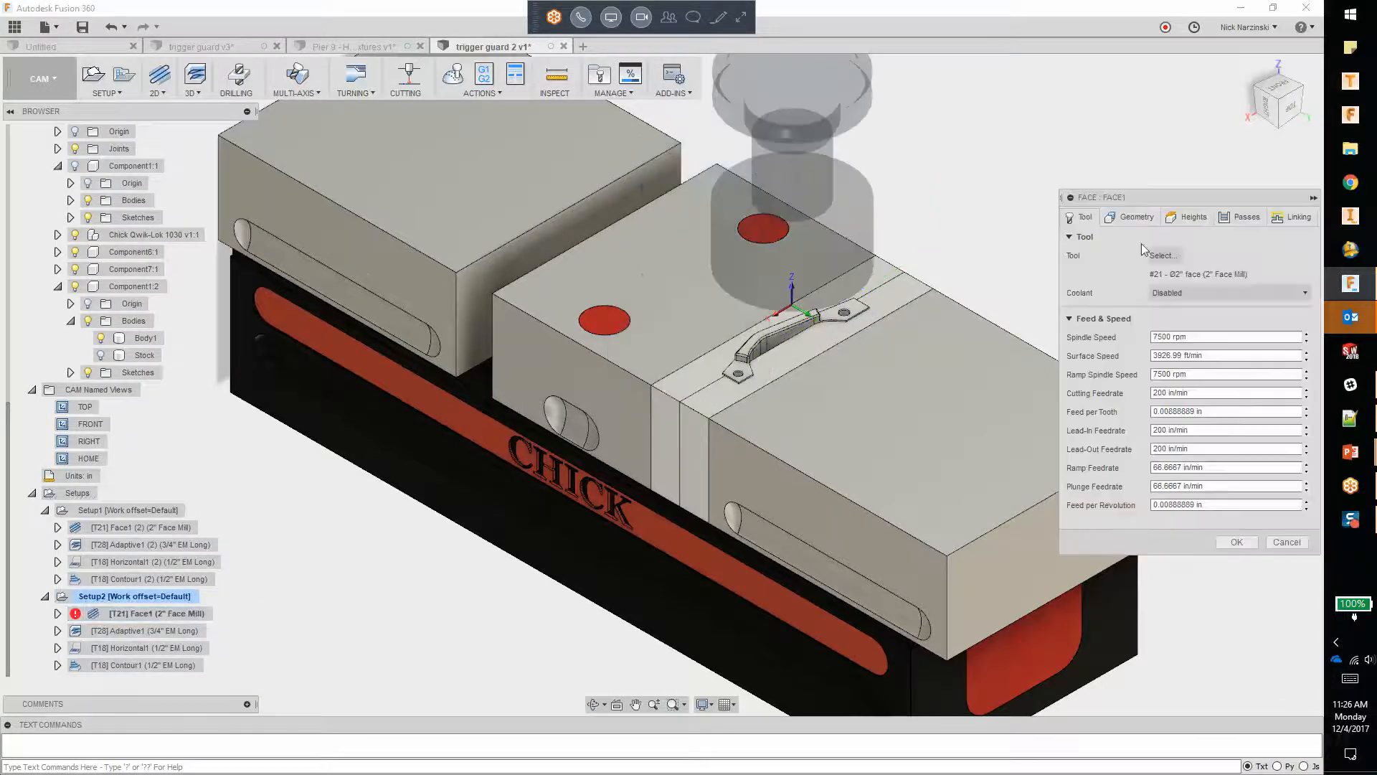
left_click(1240, 216)
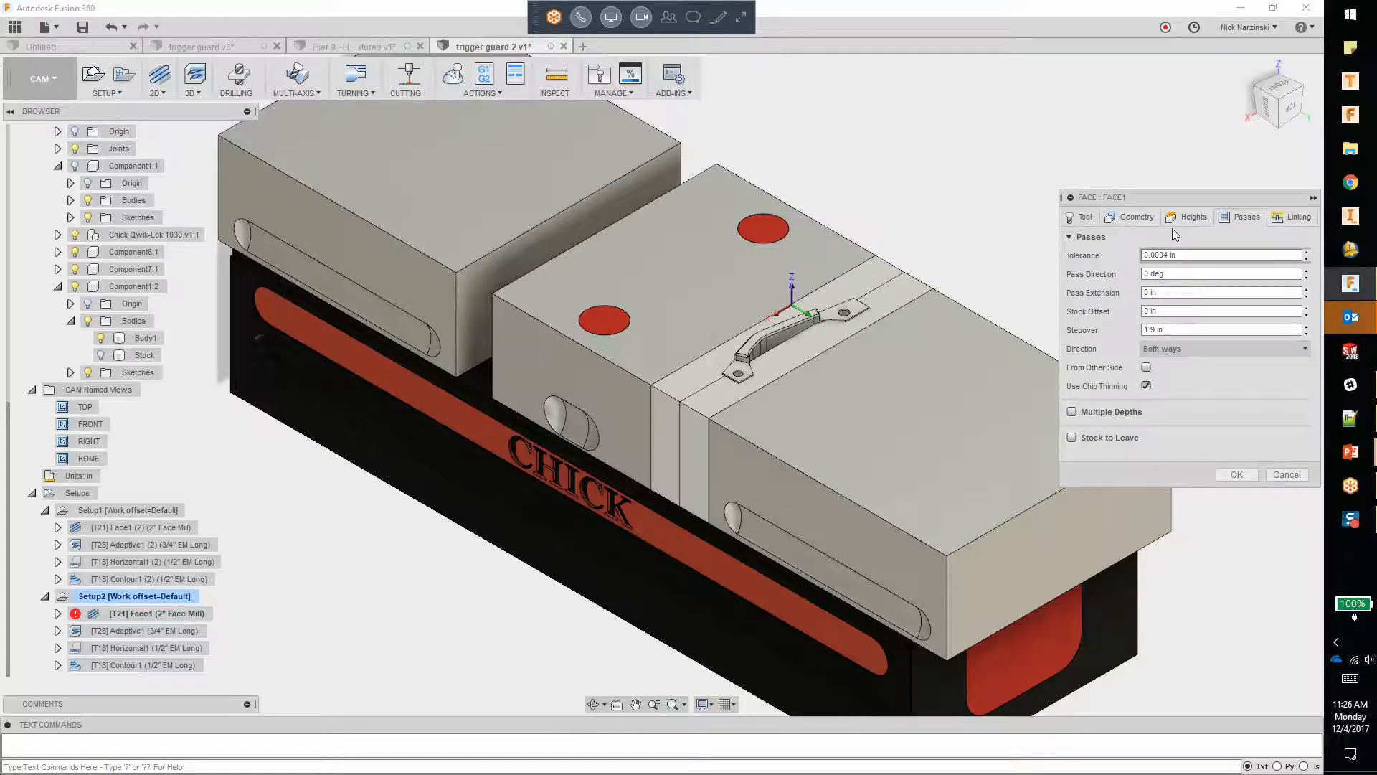
left_click(1072, 412)
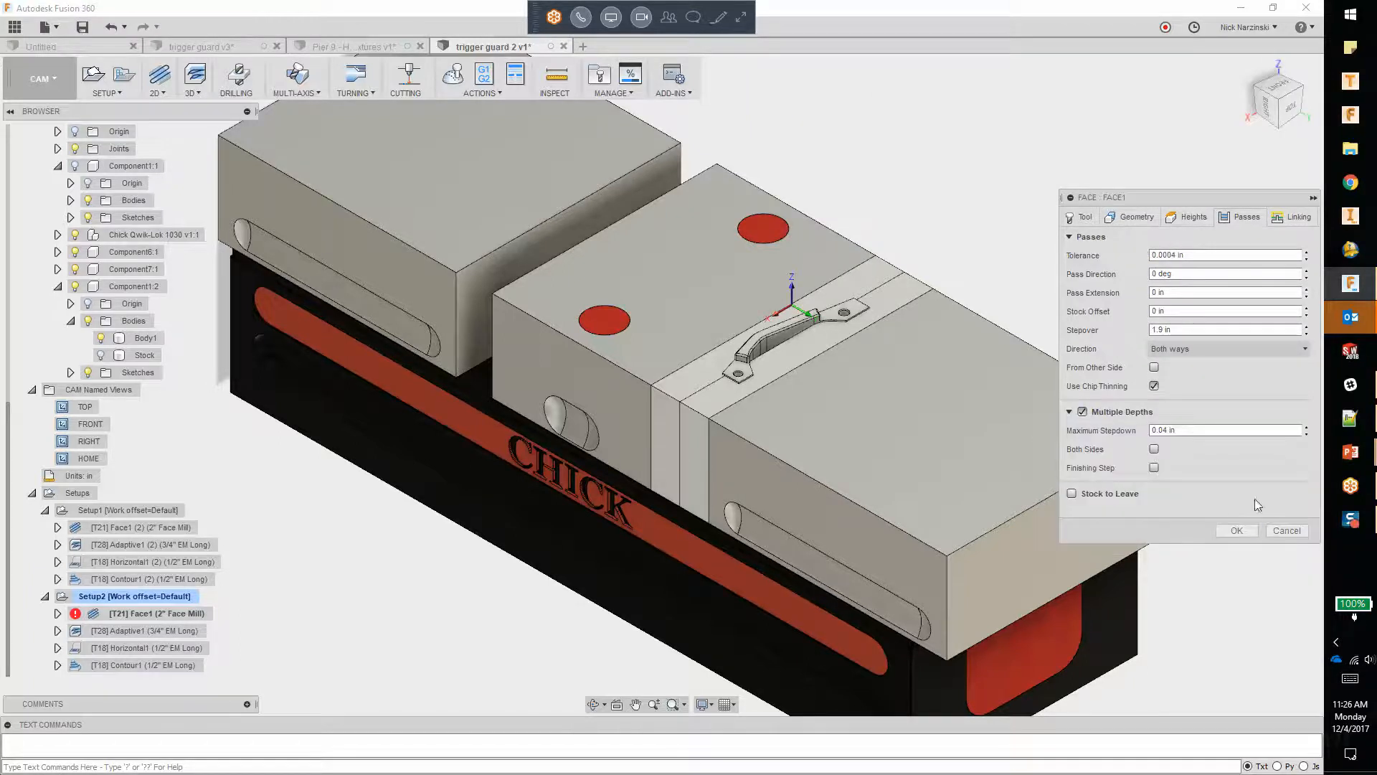
left_click(1236, 531)
Step: Set the bottom height of Setup2's Adaptive1 operation to the top face of the trigger guard's mounting tab and apply the edit
left_click(126, 631)
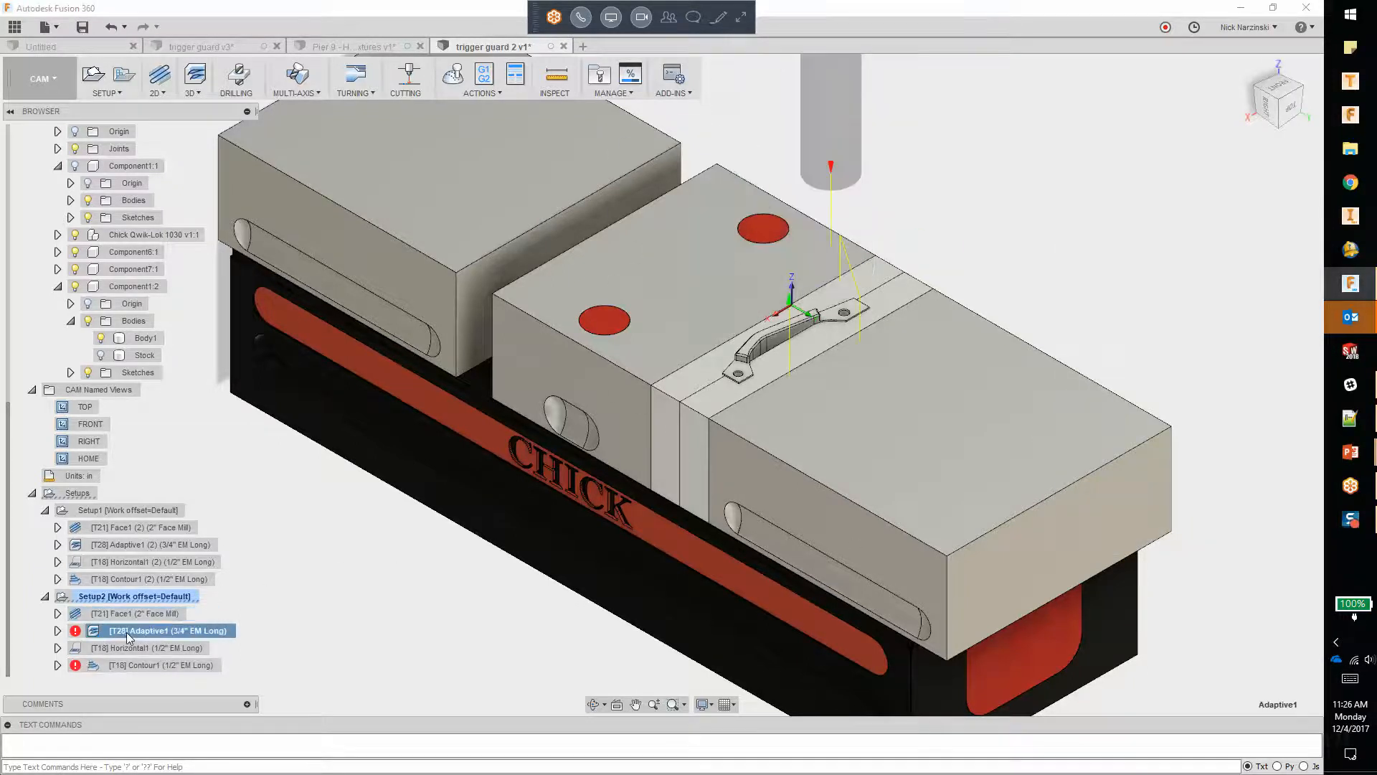
right_click(127, 631)
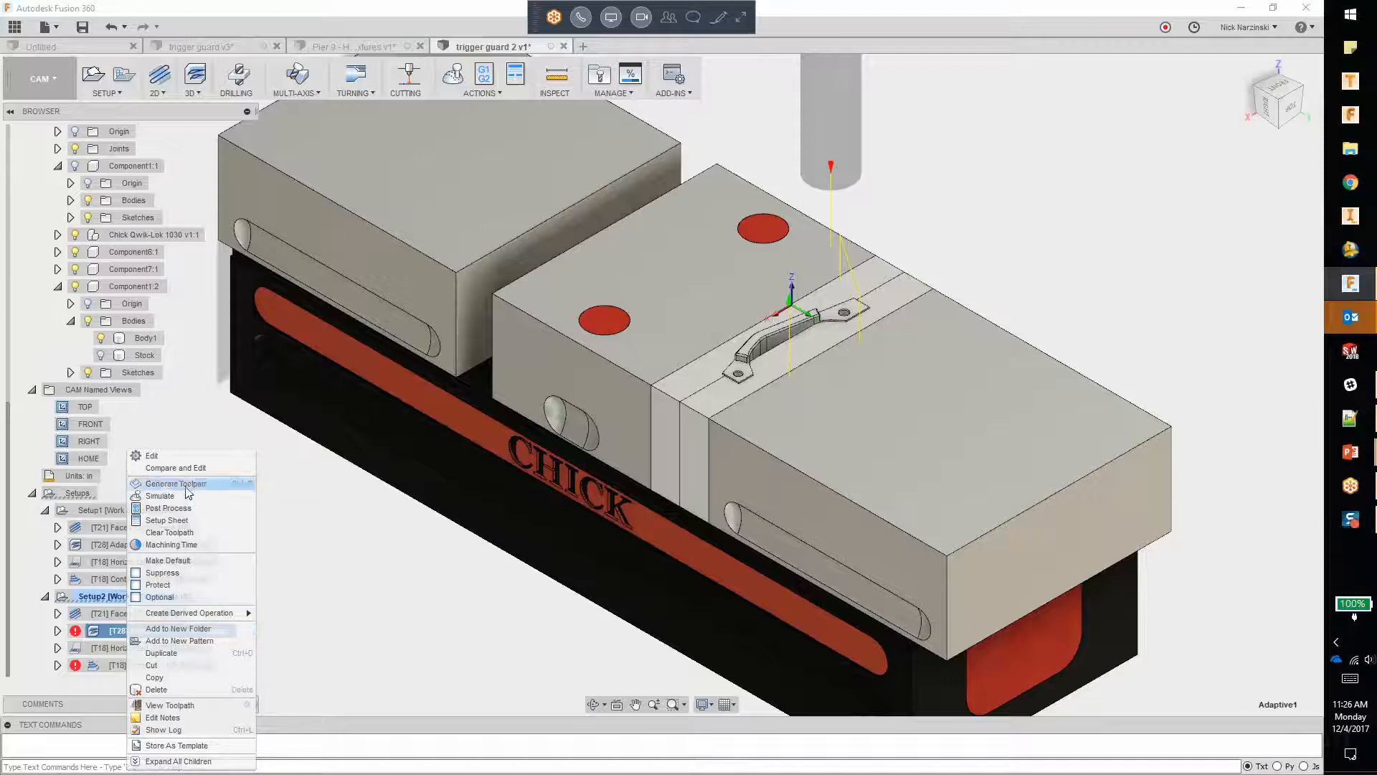
left_click(154, 455)
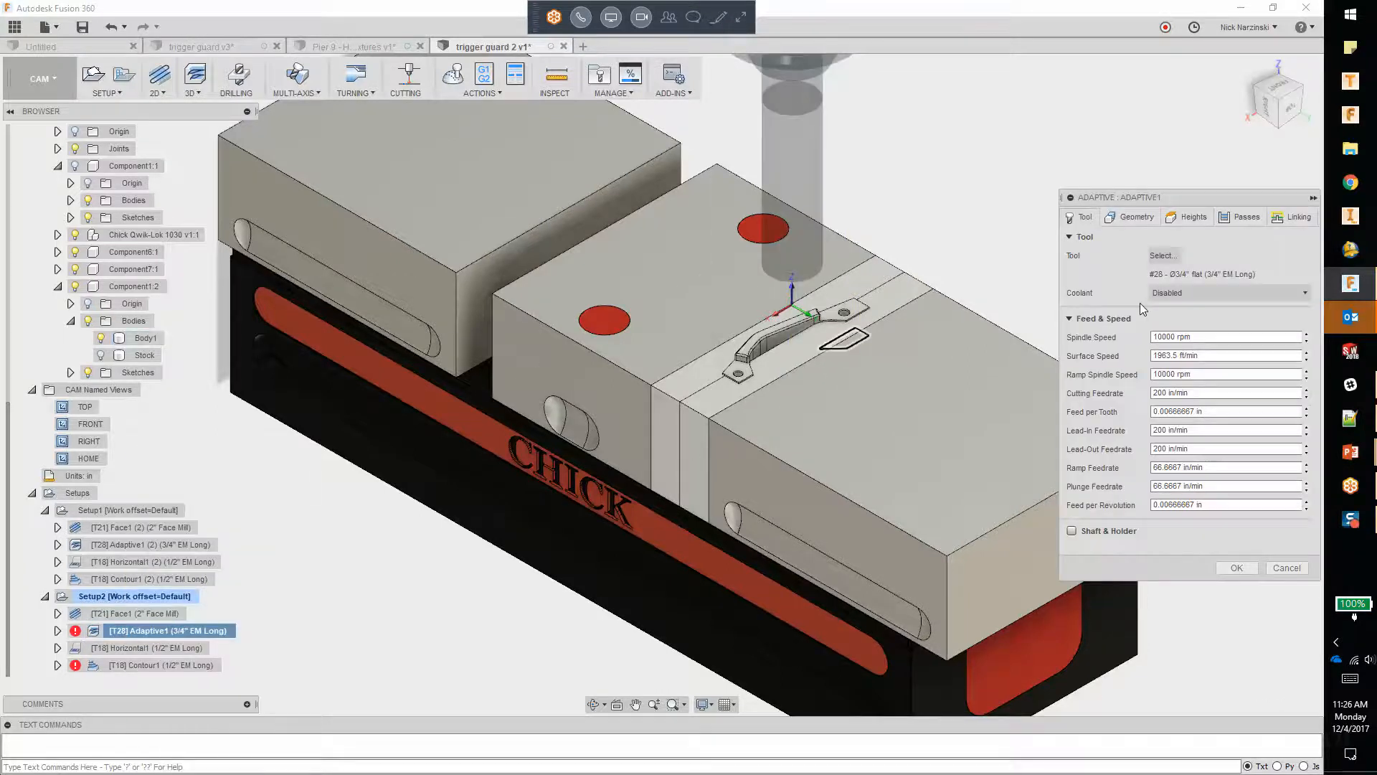
left_click(1194, 217)
left_click(1159, 443)
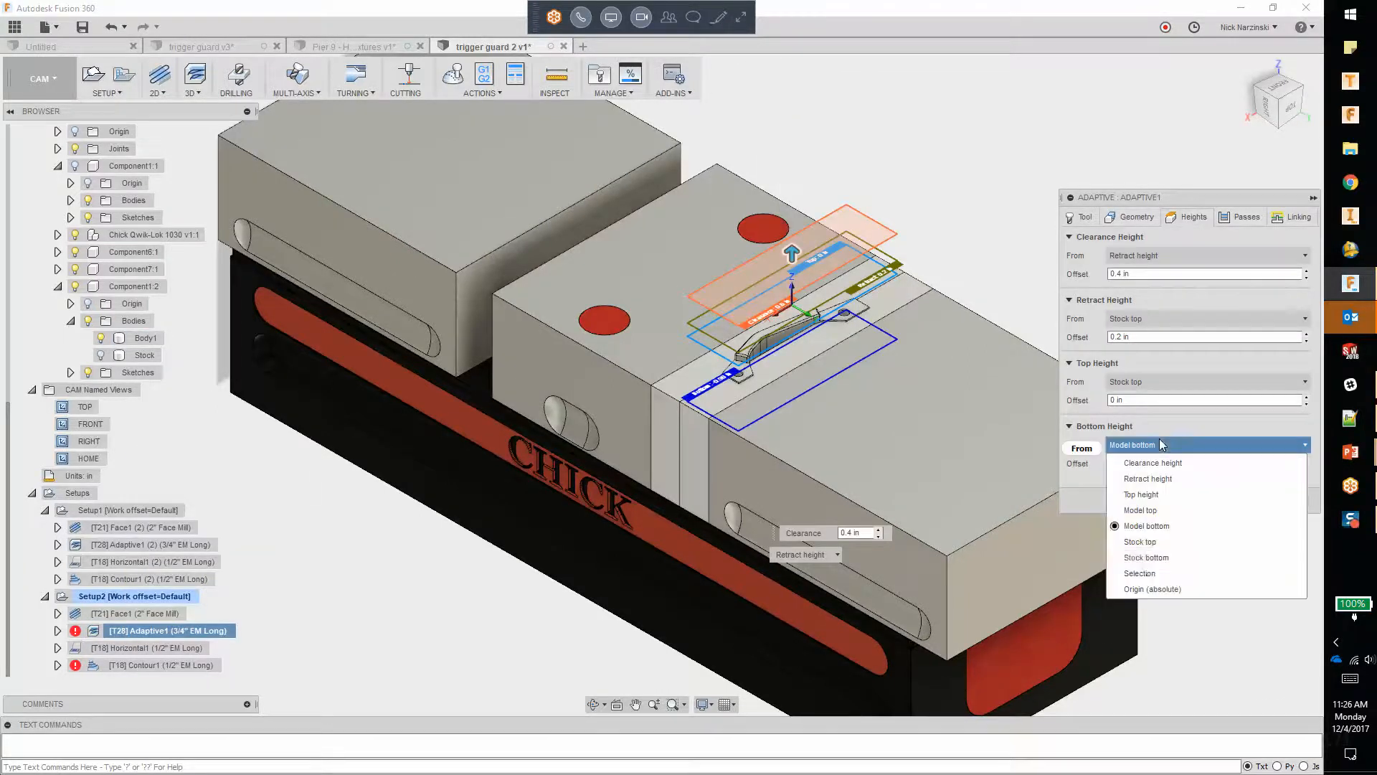
left_click(1148, 574)
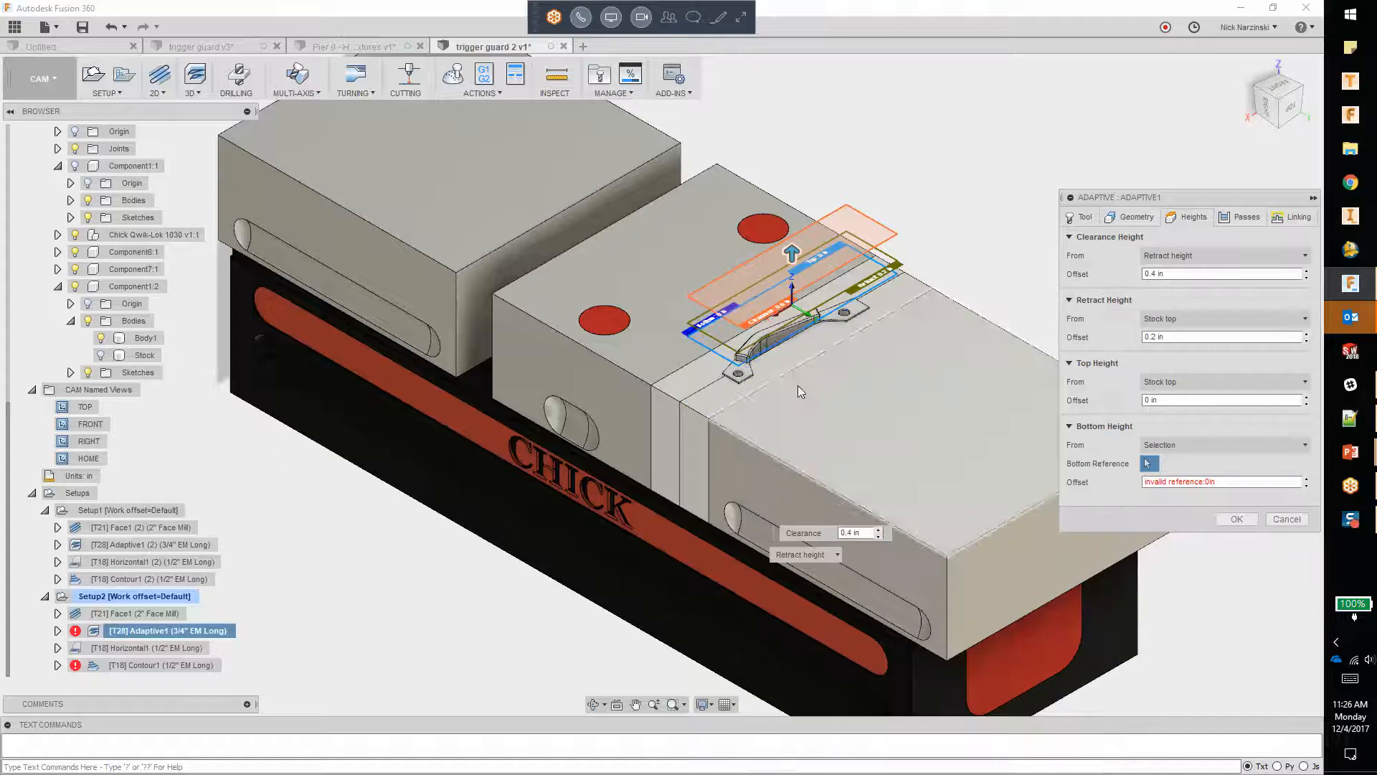
scroll(746, 378, "up", 5)
left_click(732, 370)
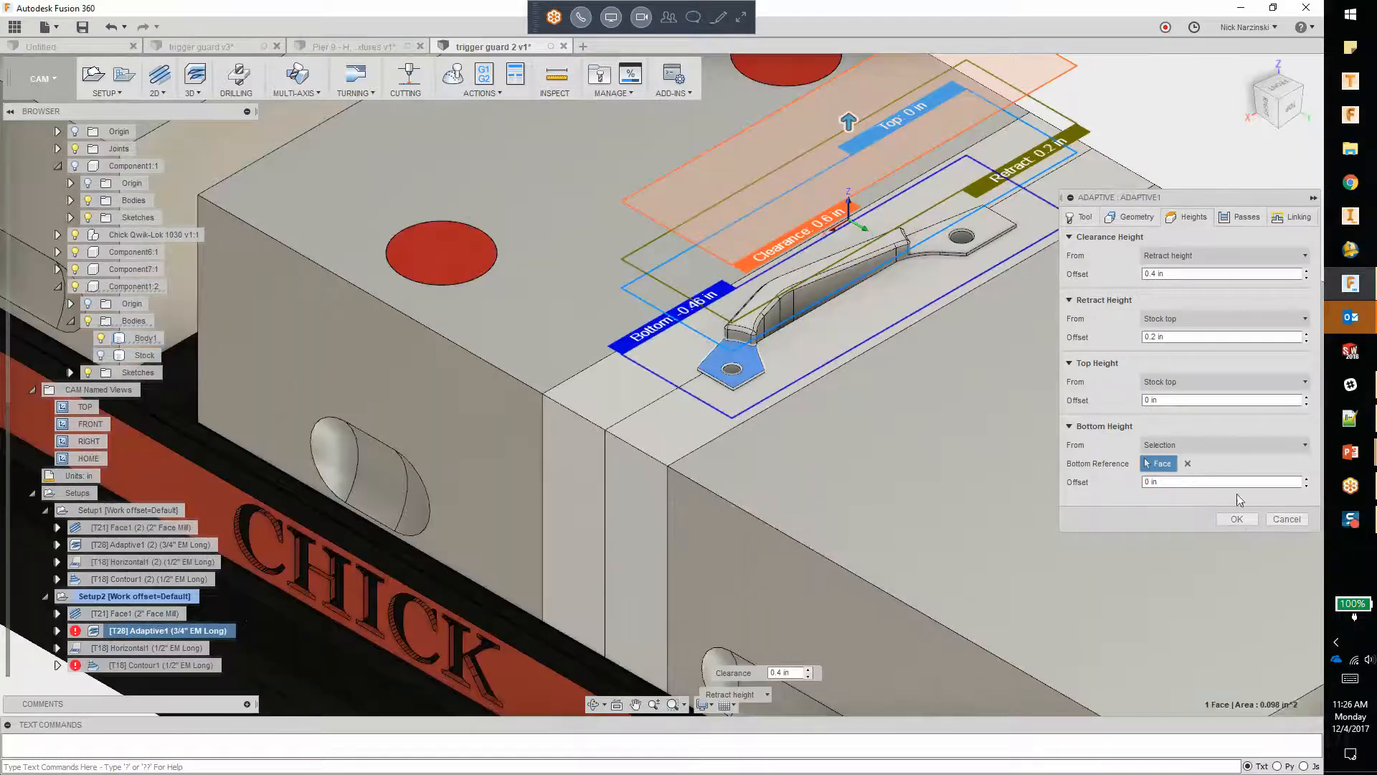
left_click(1238, 518)
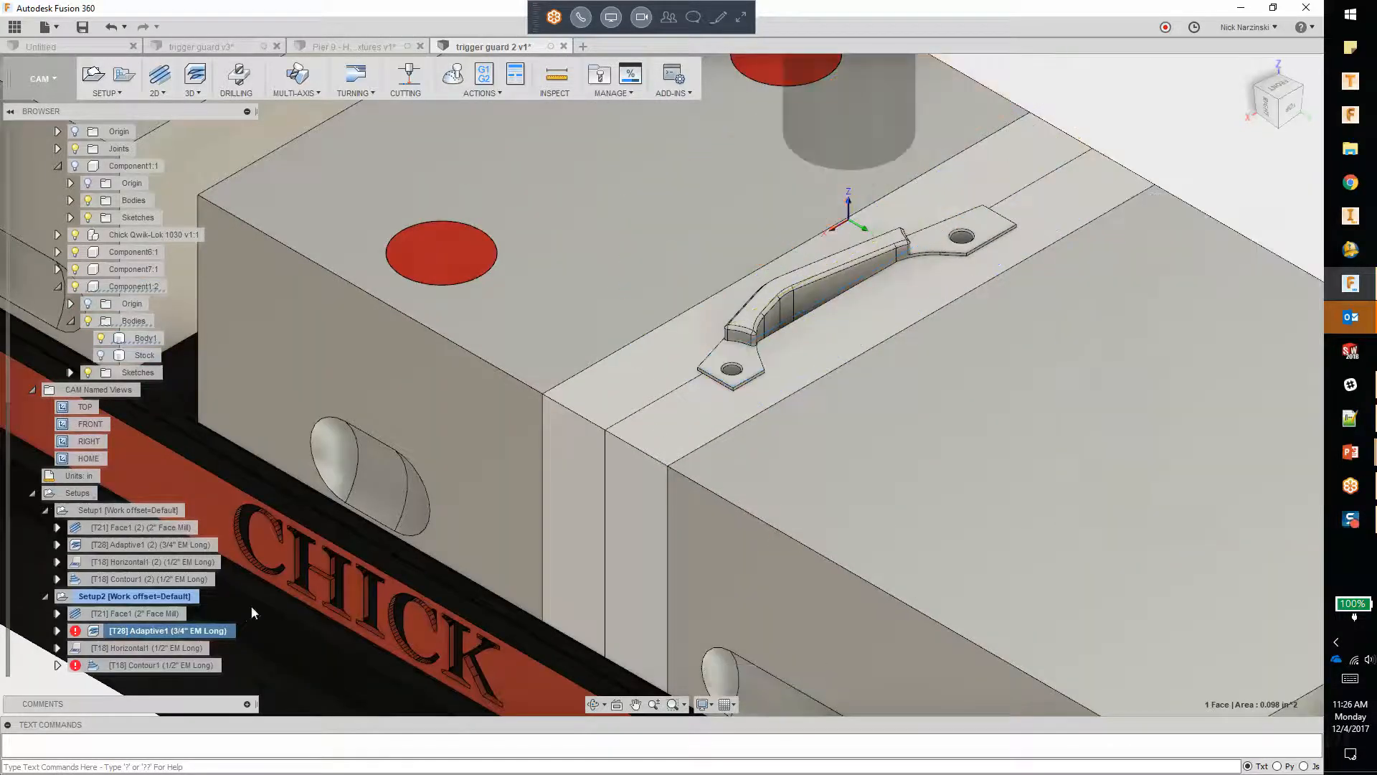
Step: Set the bottom height of Setup2's Contour1 operation to the same mounting tab face and apply the edit
left_click(122, 649)
left_click(124, 662)
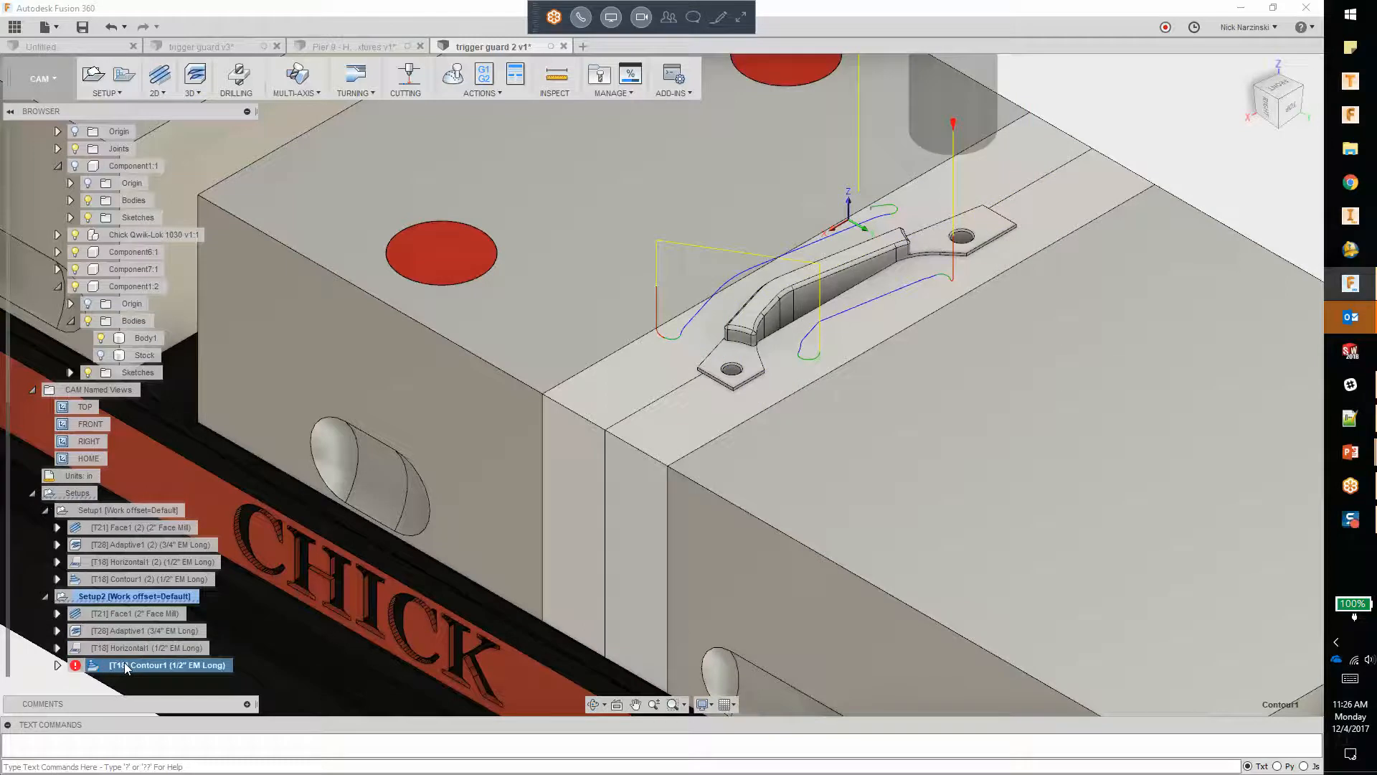
right_click(126, 669)
left_click(157, 460)
left_click(1192, 216)
left_click(1205, 445)
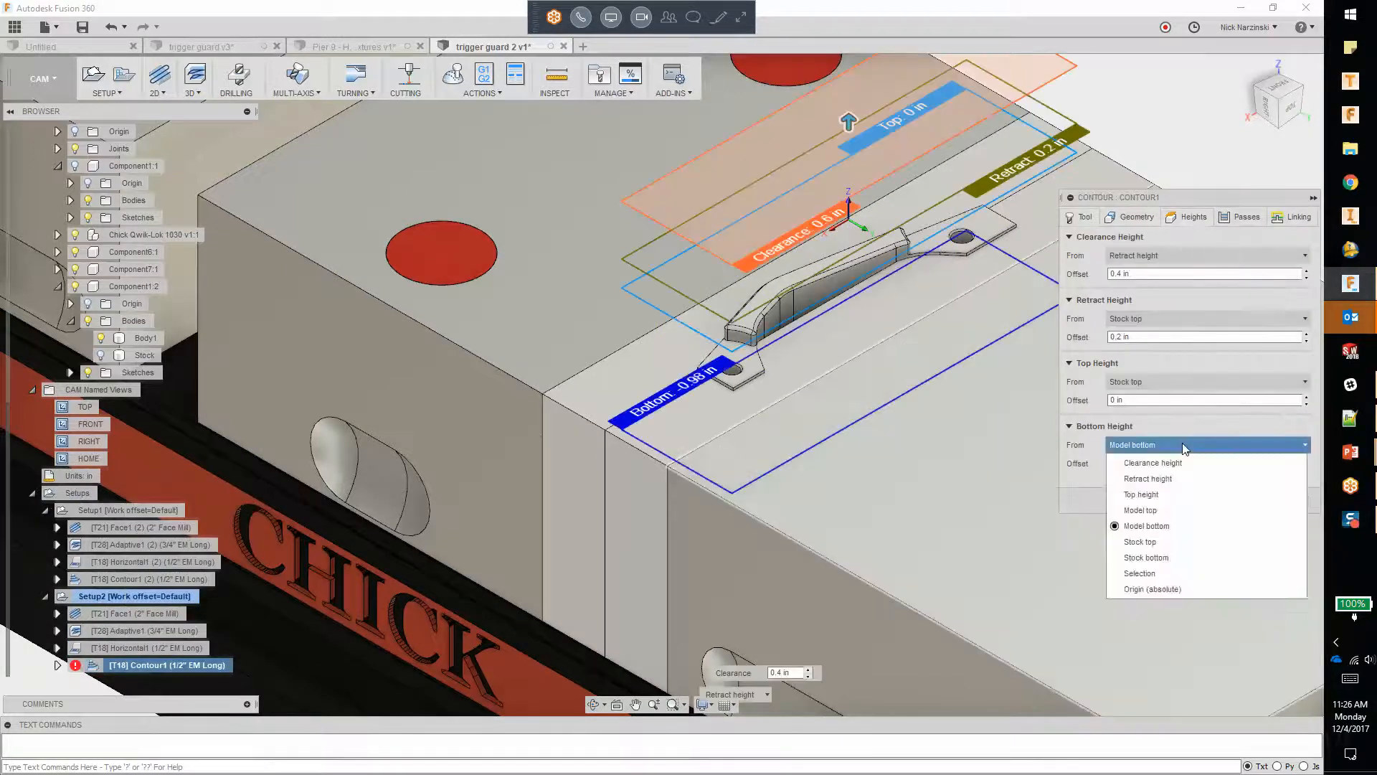
left_click(1155, 572)
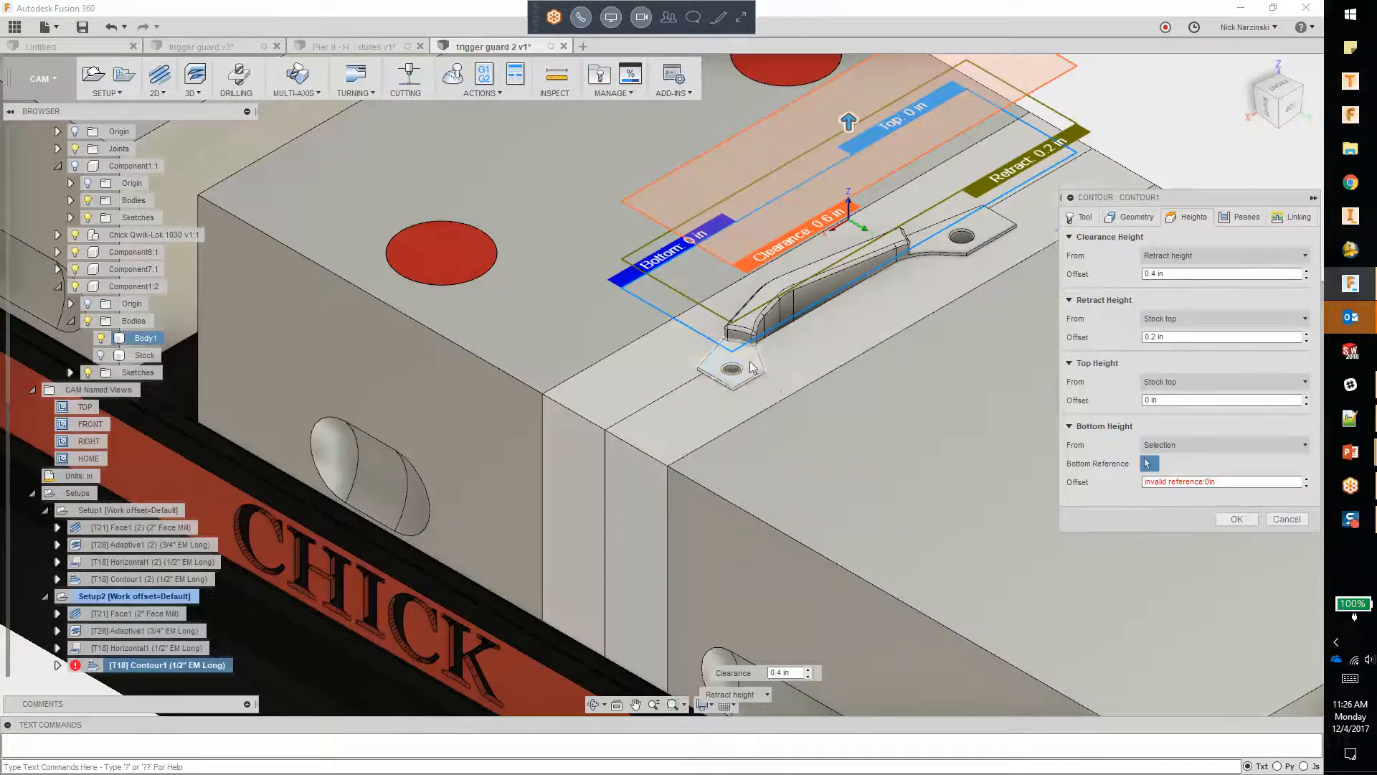
left_click(750, 369)
left_click(1237, 519)
Step: Simulate all of Setup2's operations at maximum playback speed and close the simulation
scroll(977, 403, "down", 5)
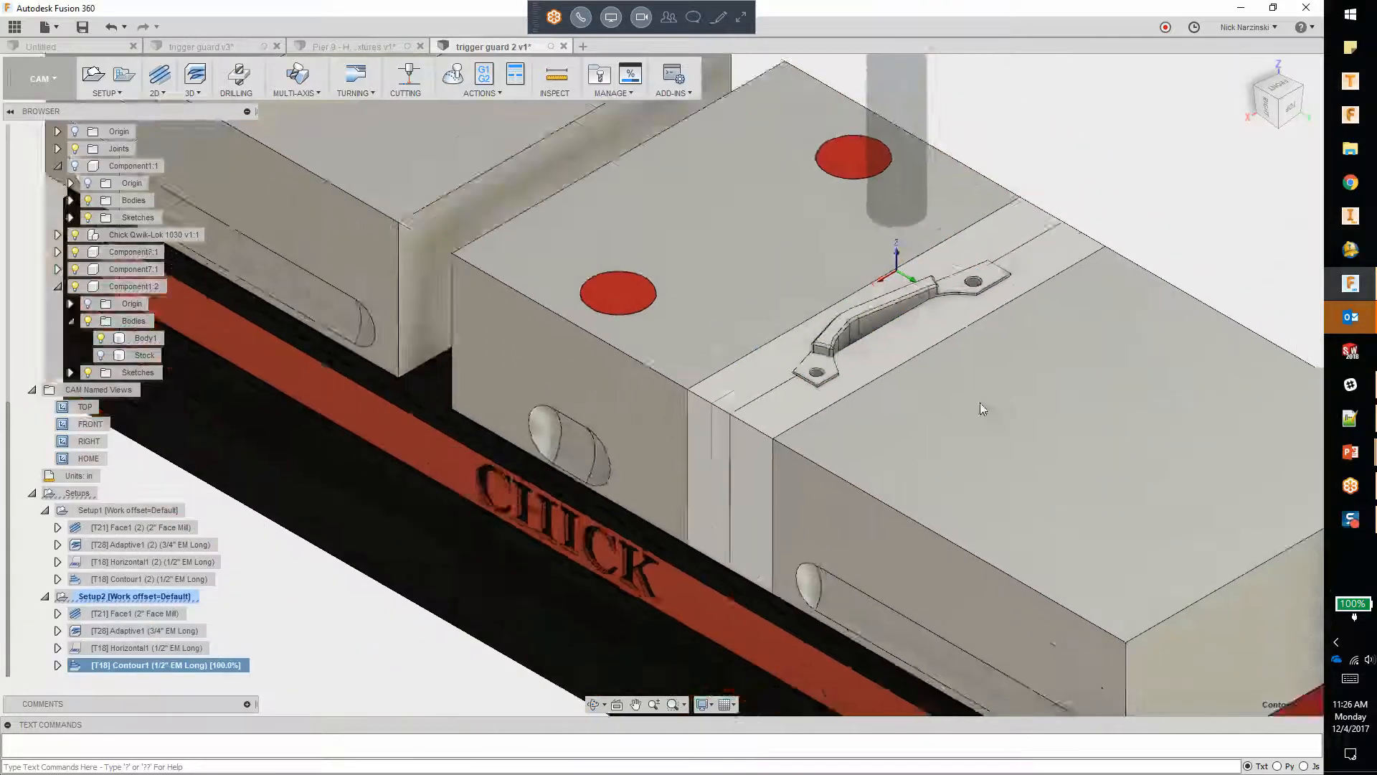
scroll(1182, 330, "up", 2)
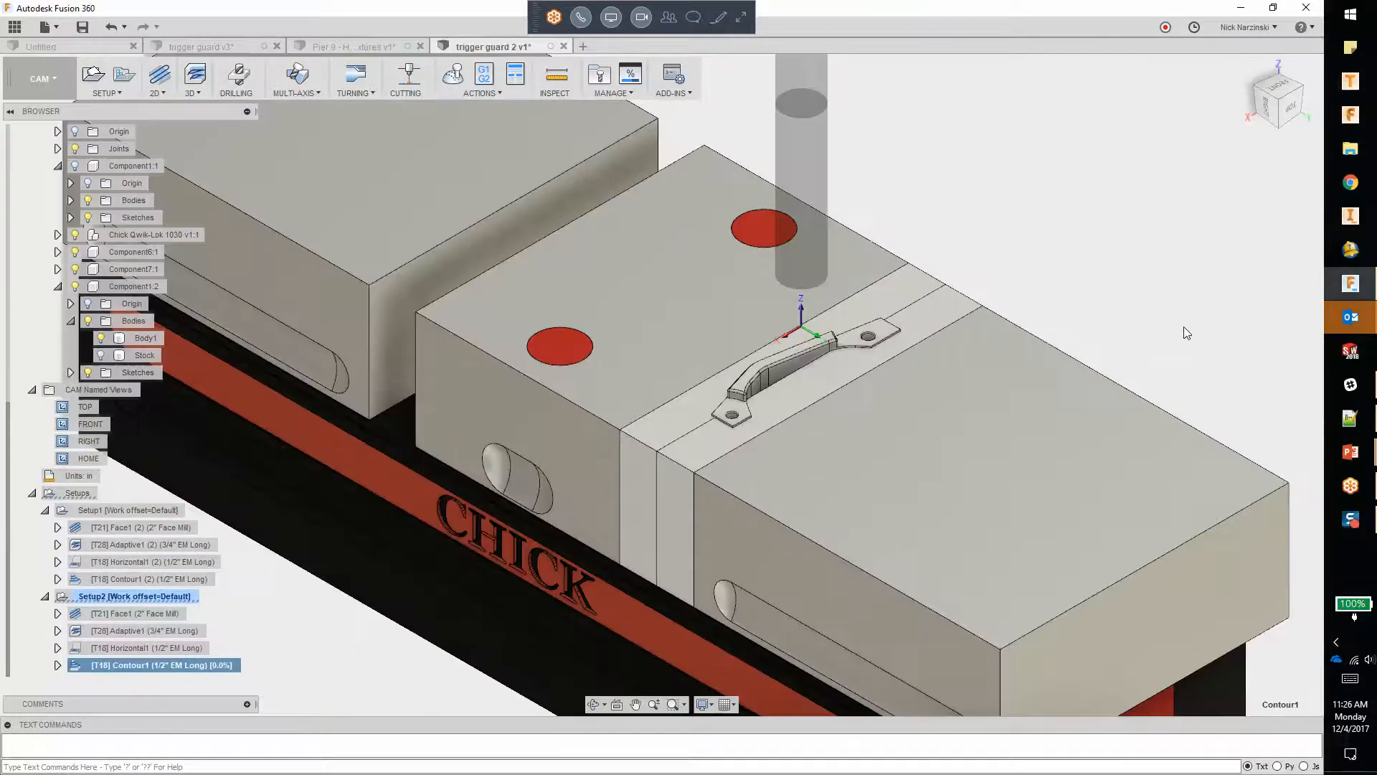
right_click(140, 596)
left_click(172, 588)
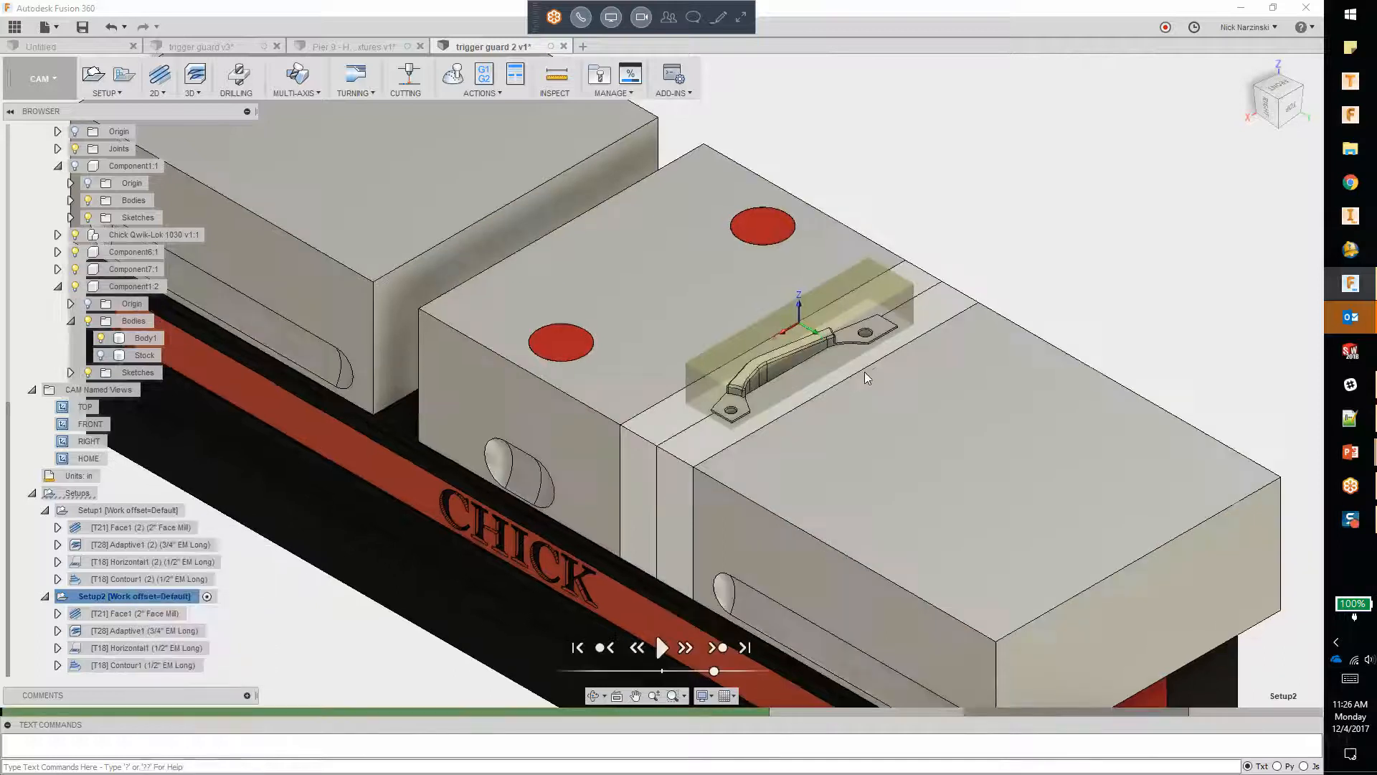
right_click(967, 187)
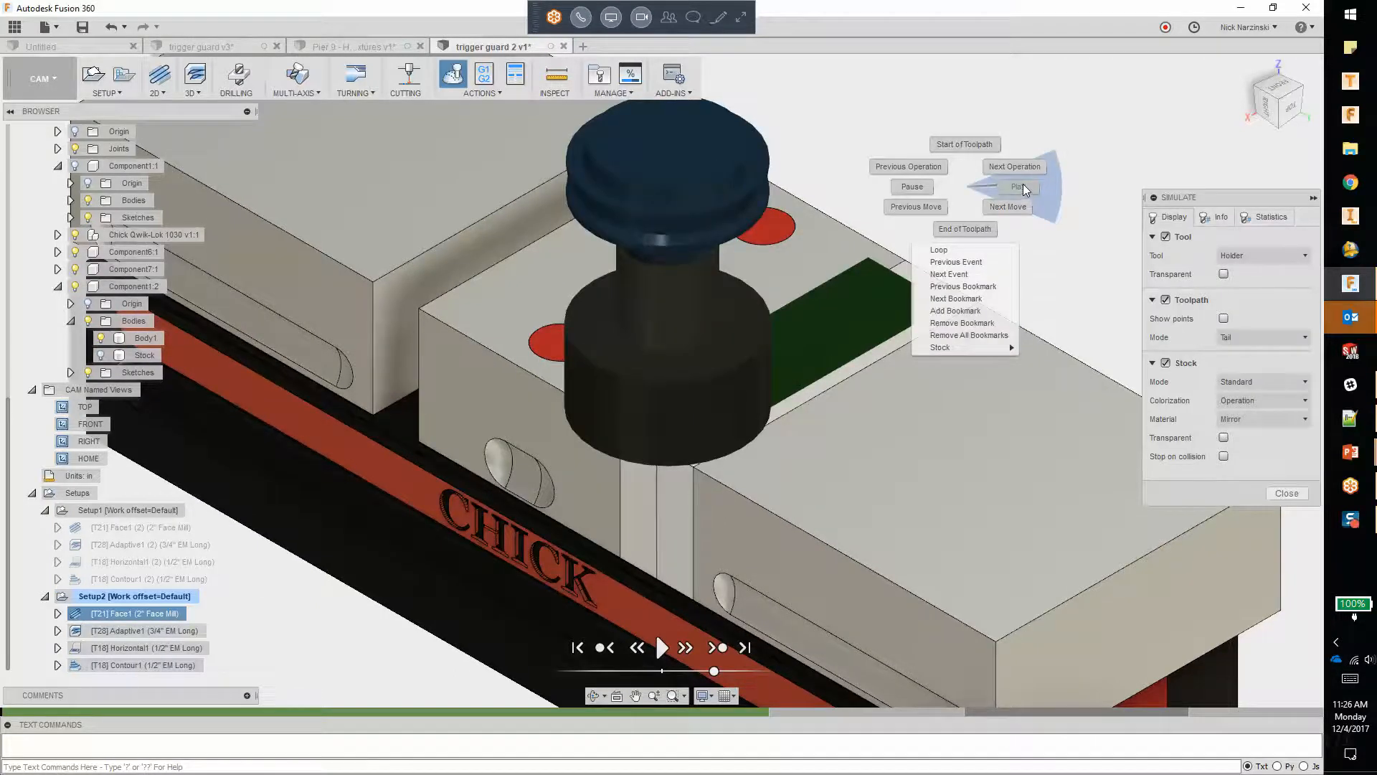
left_click(1023, 185)
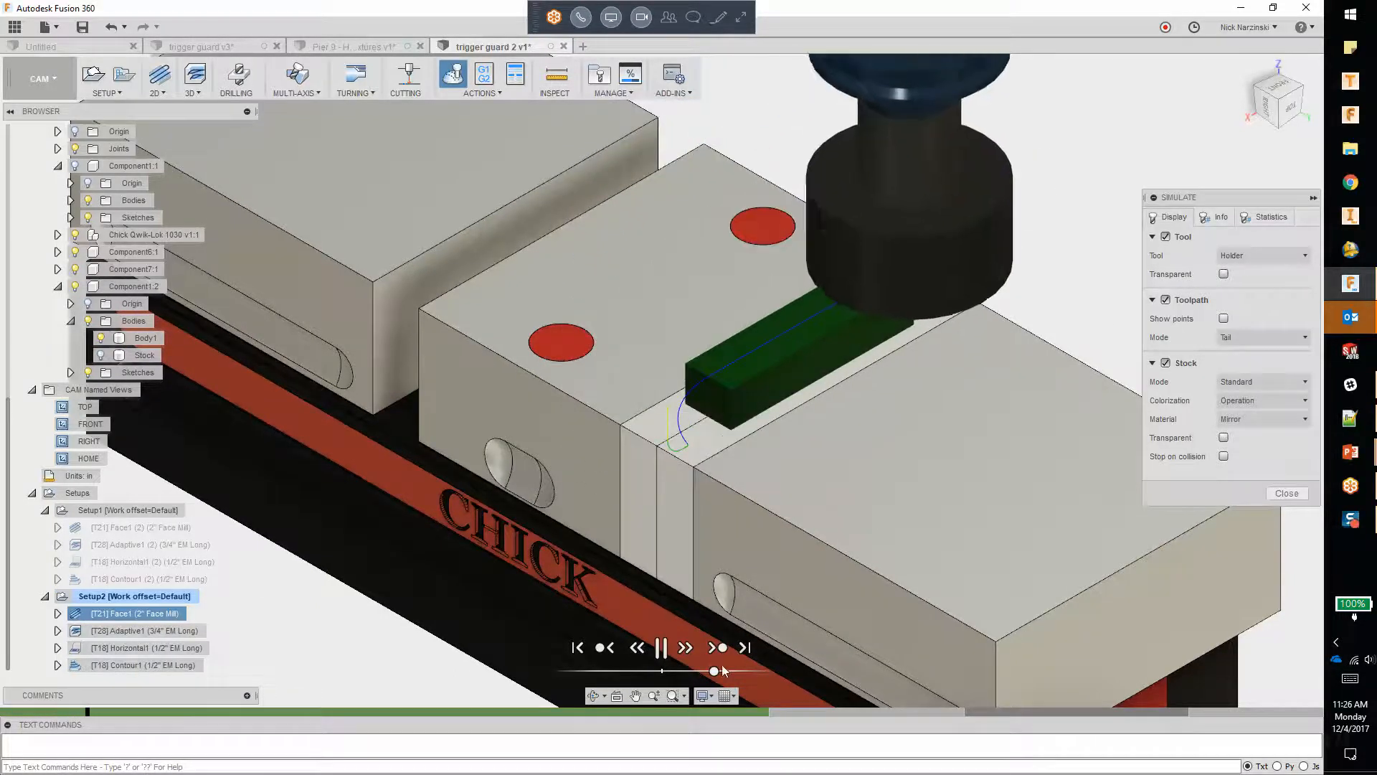
left_click_drag(715, 672, 766, 672)
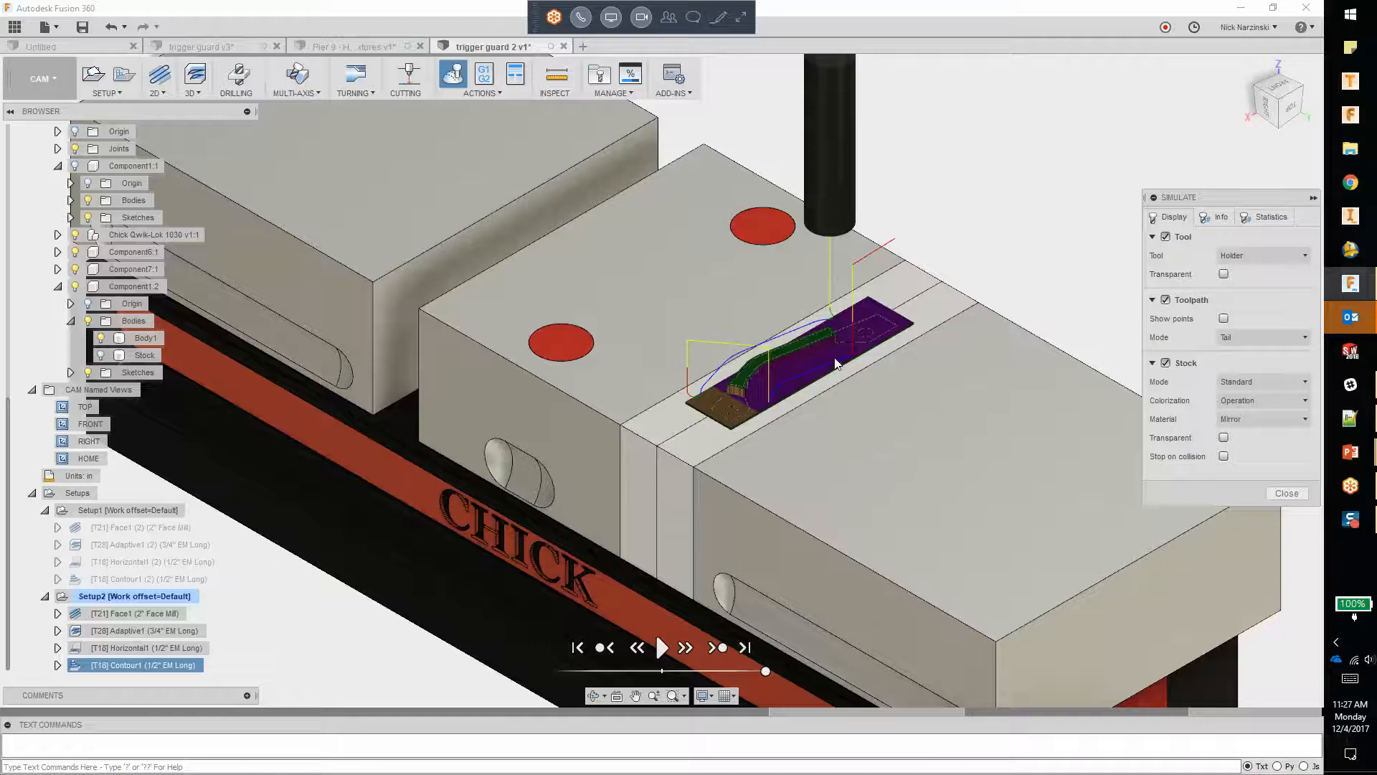
left_click(1286, 494)
Step: Switch to the PowerPoint slide show showing the Key Learning Objectives
scroll(892, 364, "down", 3)
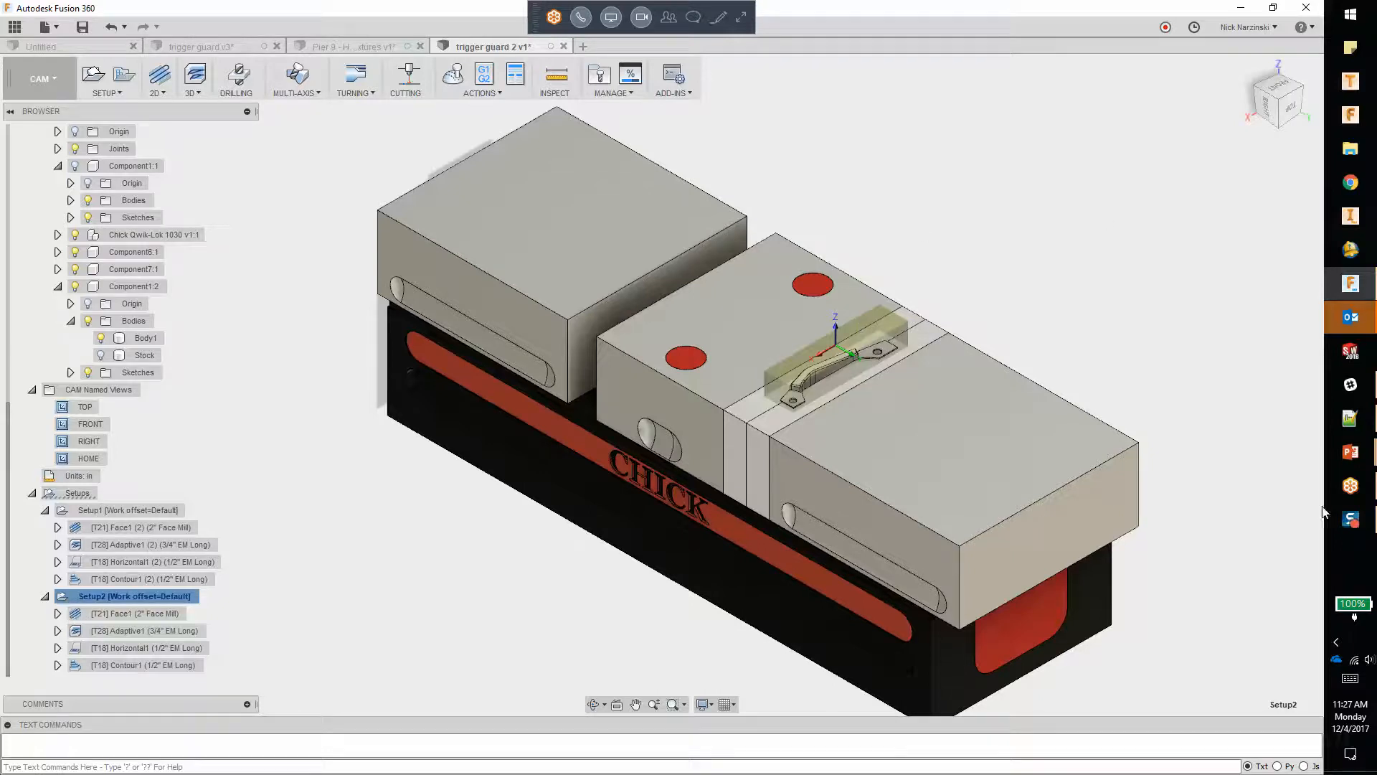
mouse_move(1350, 452)
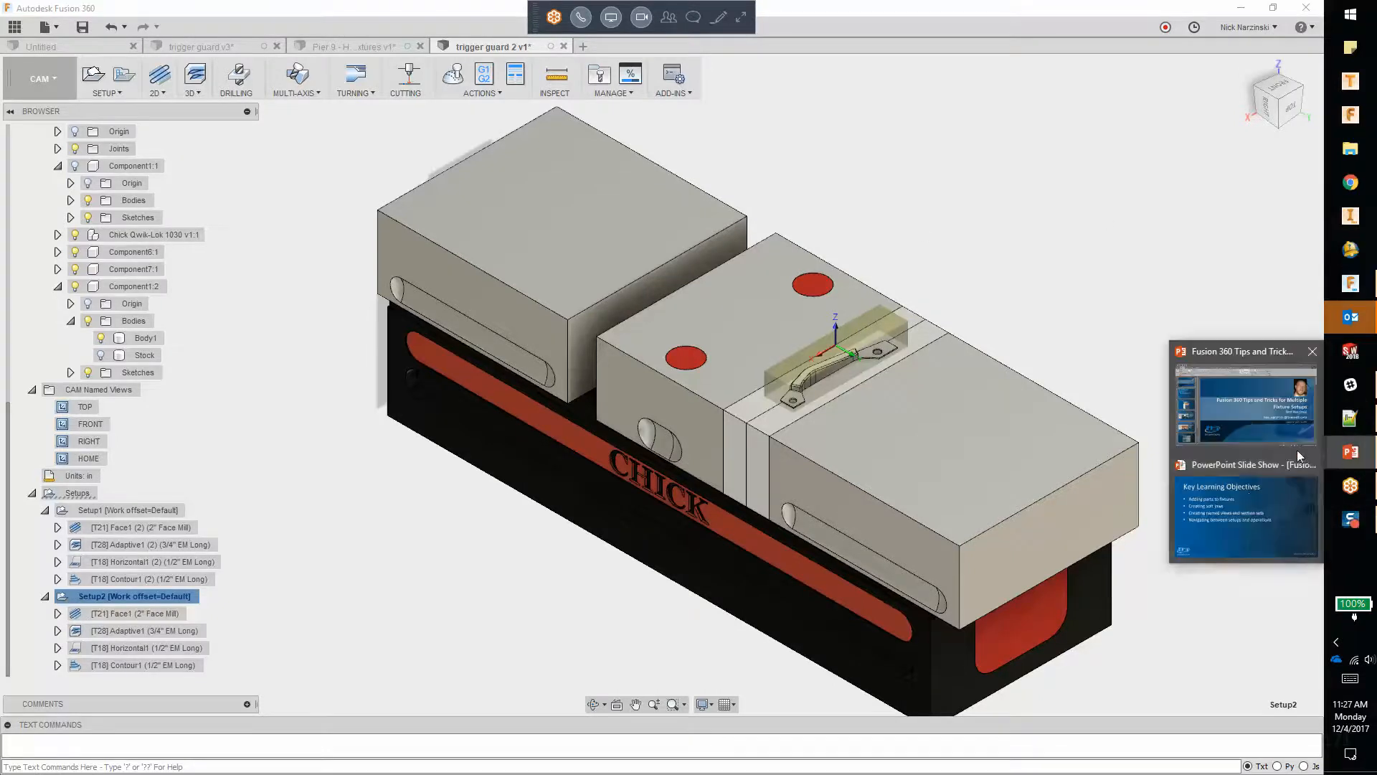
left_click(1251, 502)
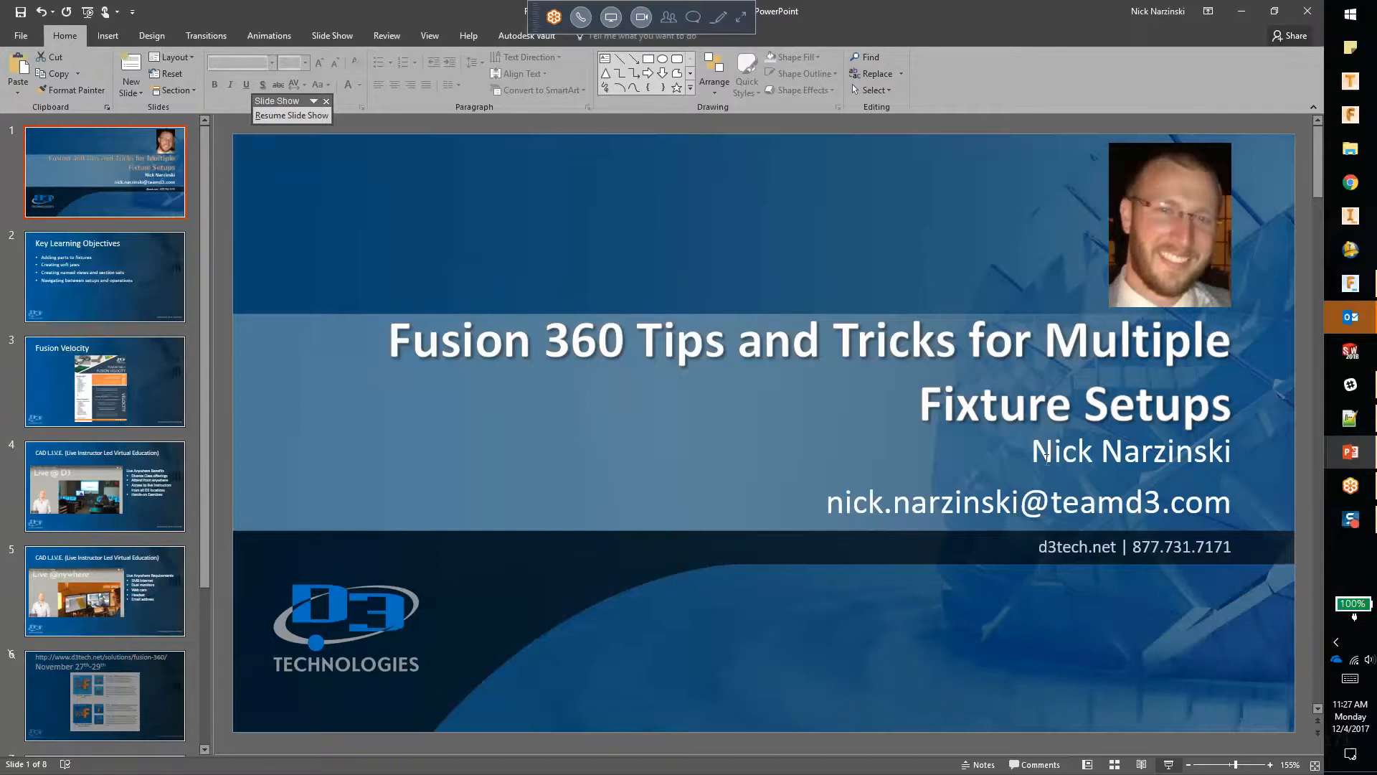